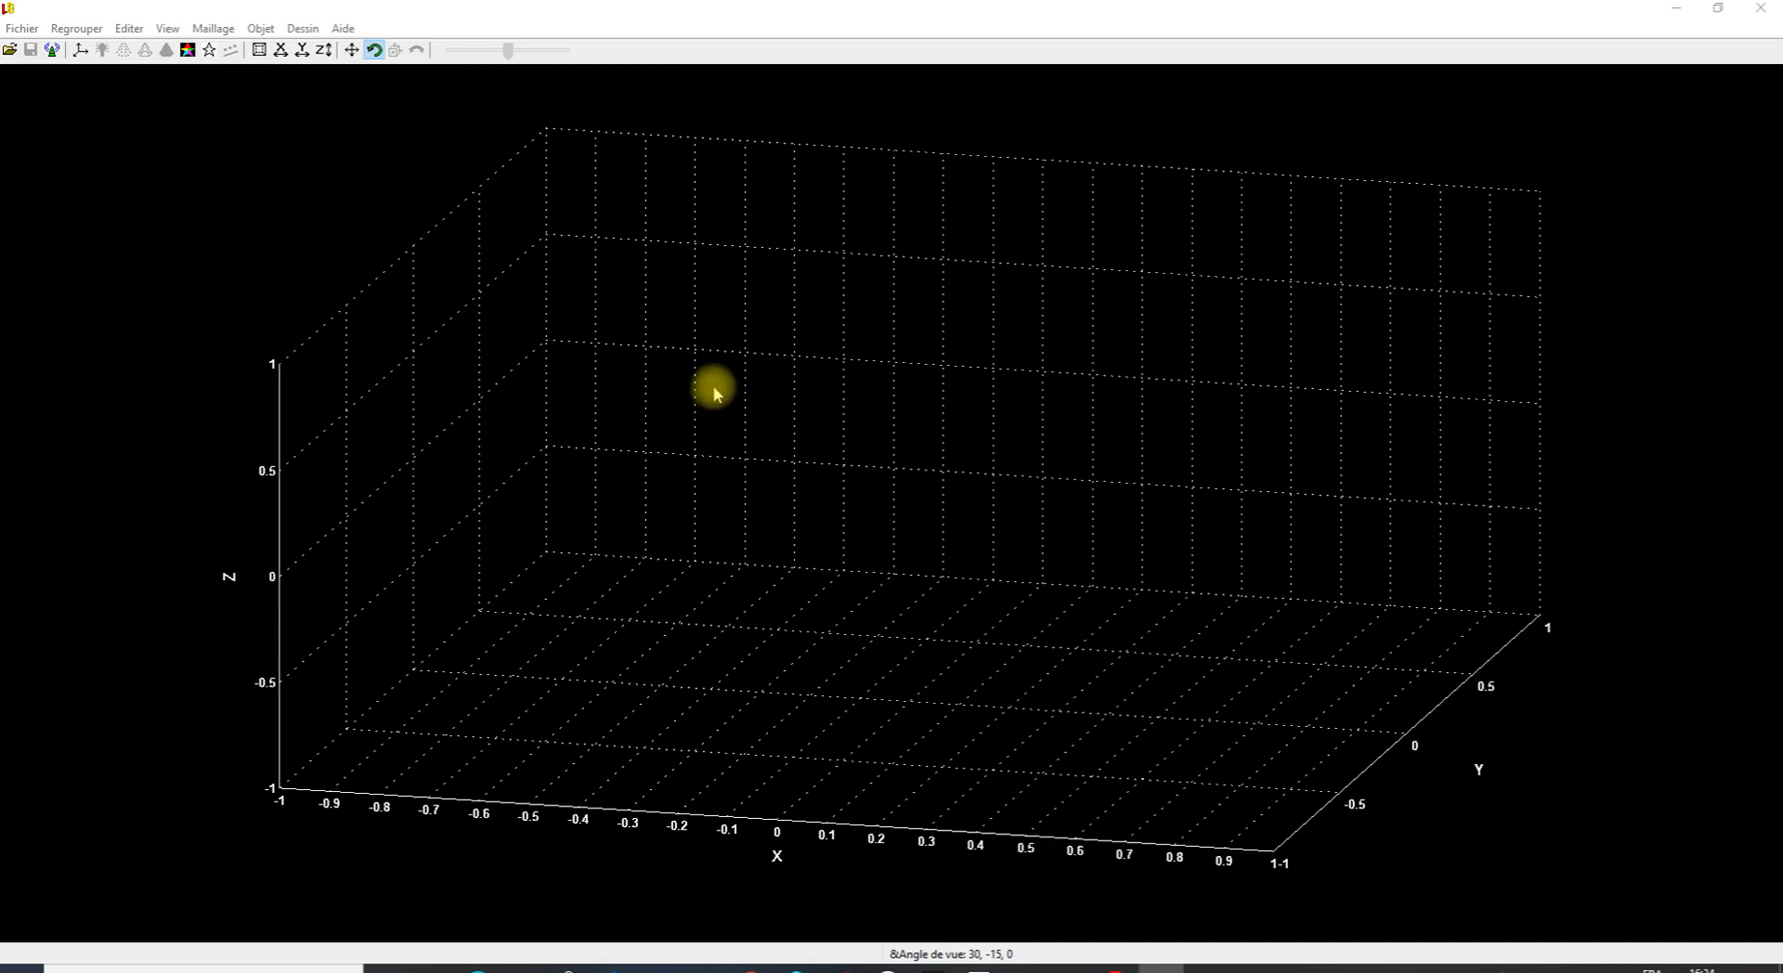
Start a new photo-based model with the Magie photo tool and choose Puzzle as its method.
{"action": "left_click", "coordinate": [20, 28]}
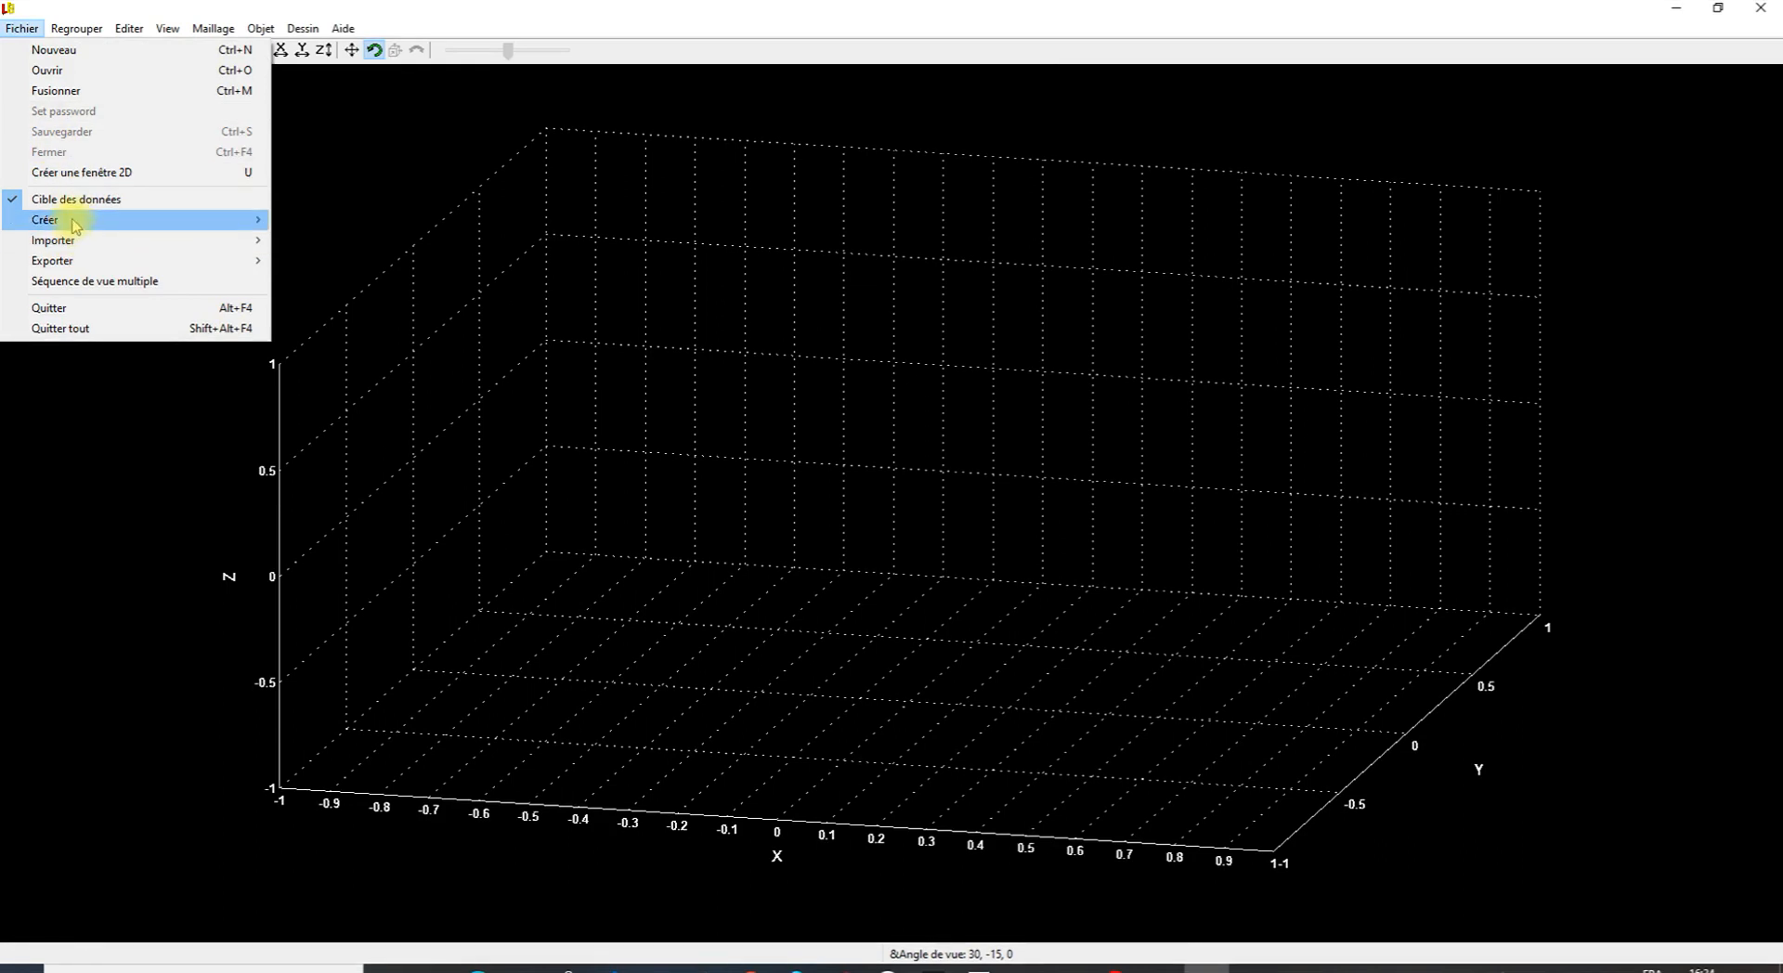
{"action": "mouse_move", "coordinate": [74, 226]}
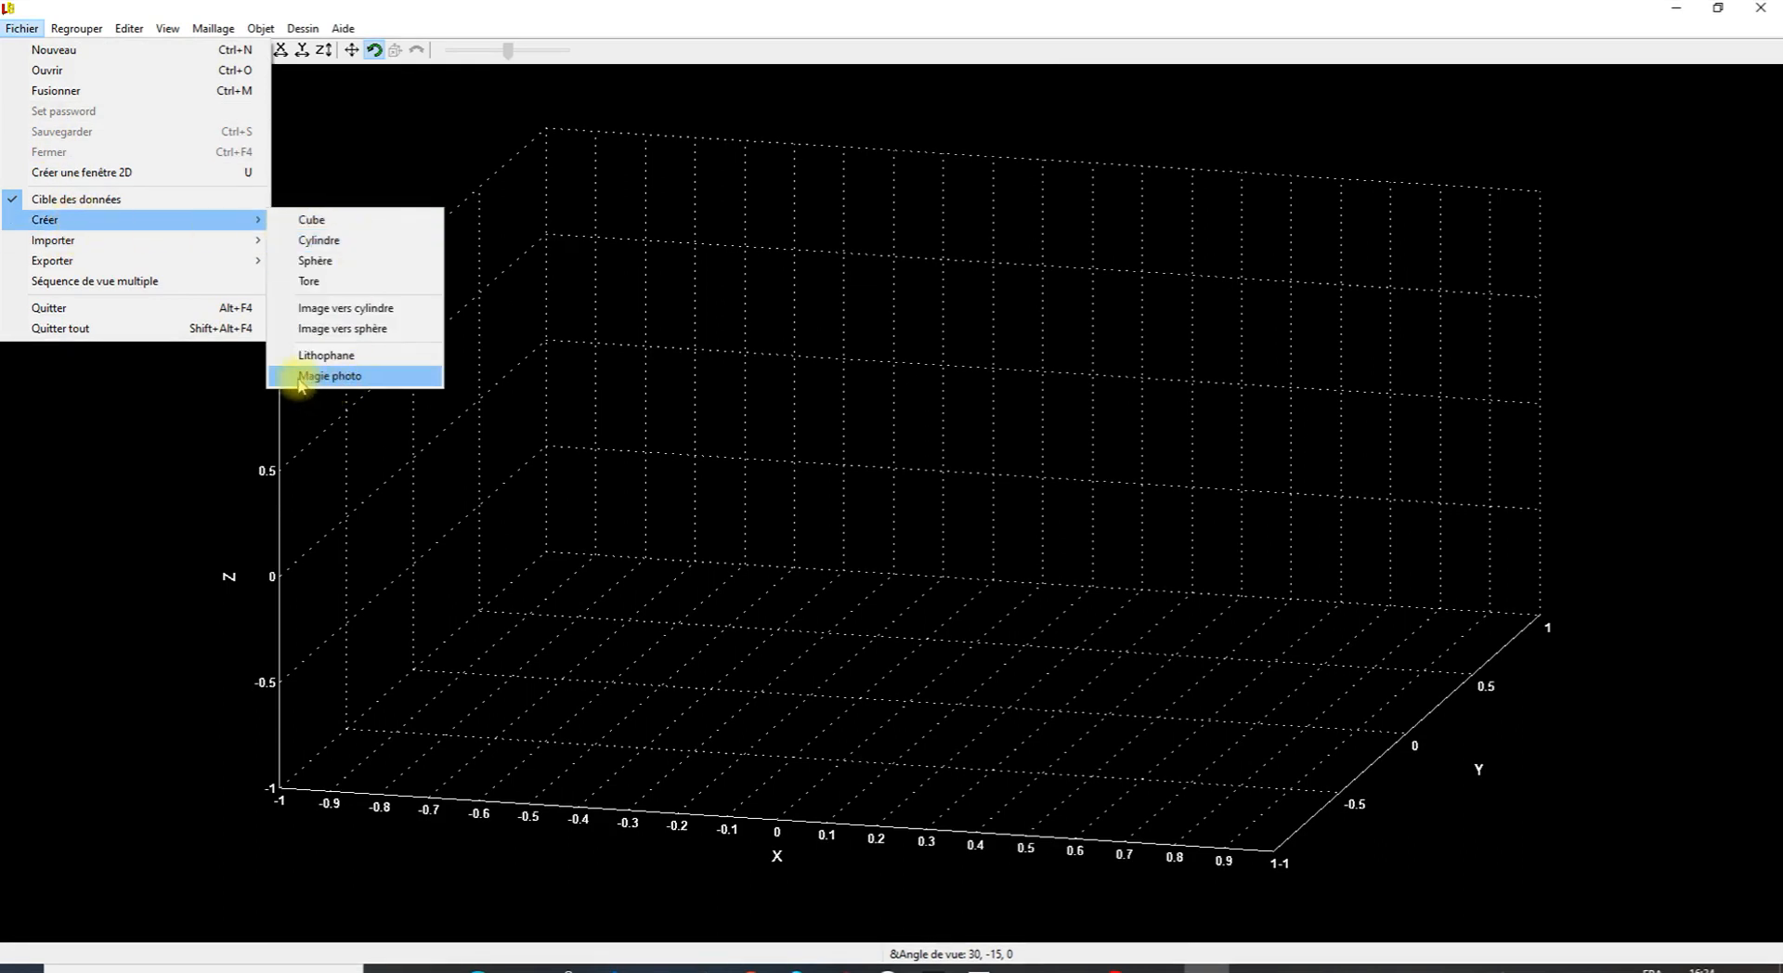
{"action": "left_click", "coordinate": [353, 376]}
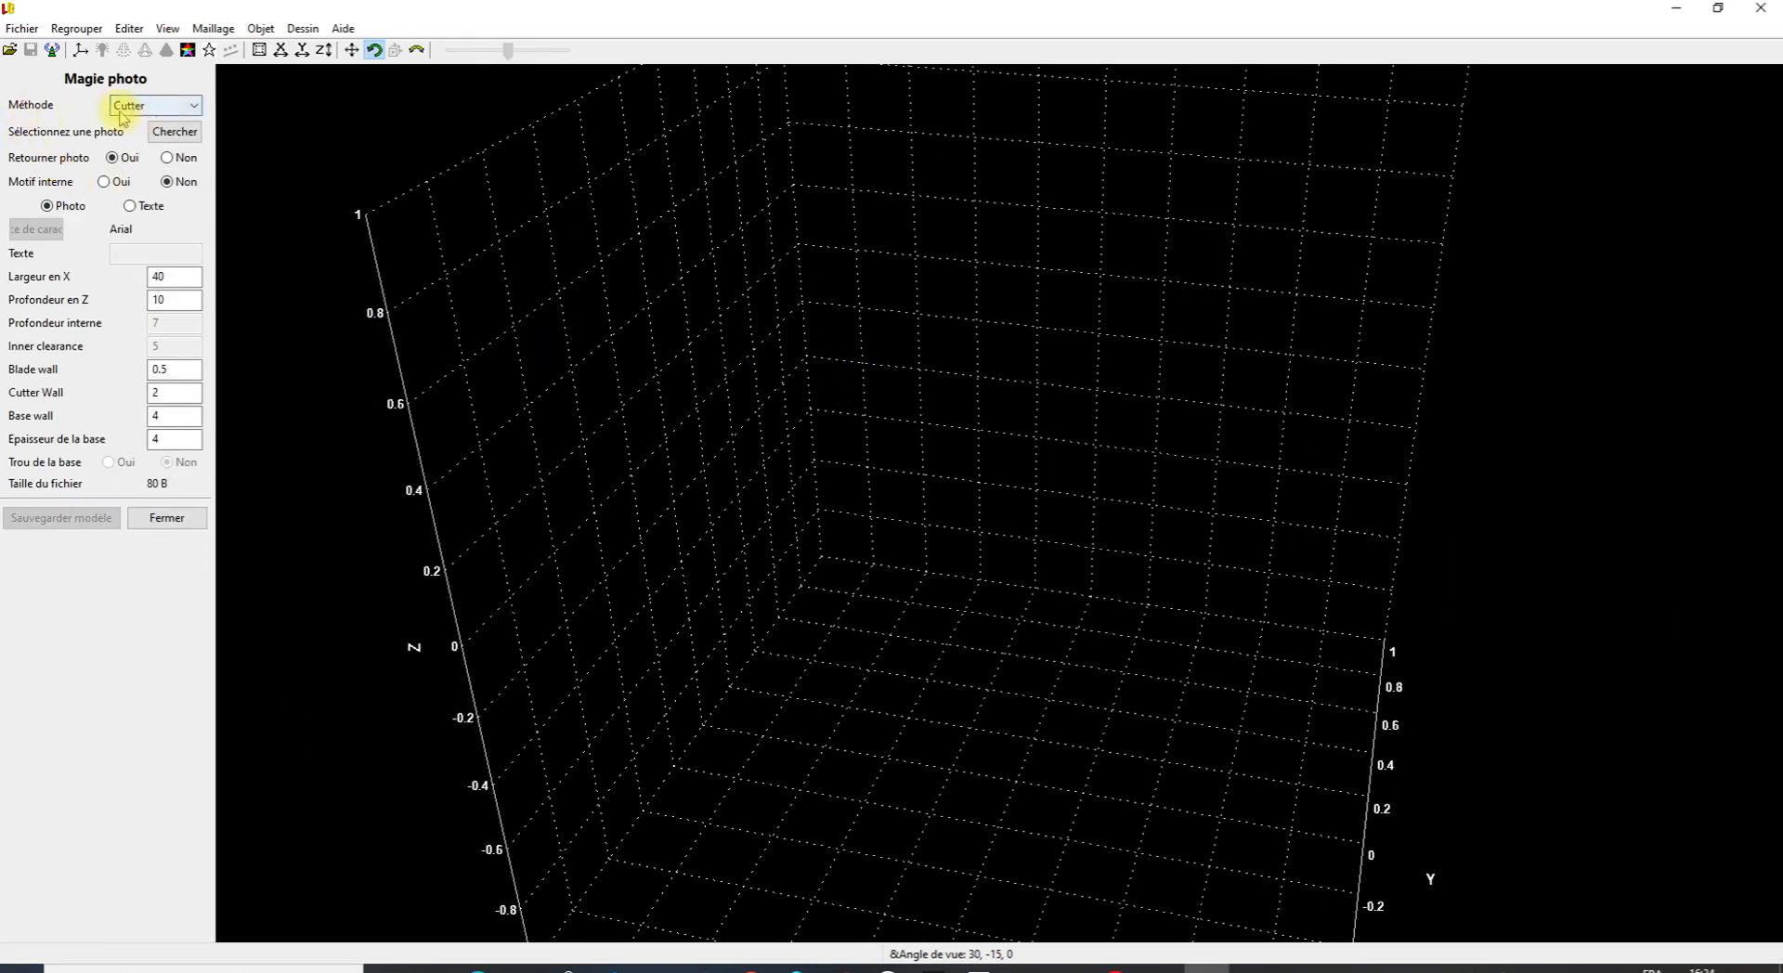
{"action": "left_click", "coordinate": [145, 108]}
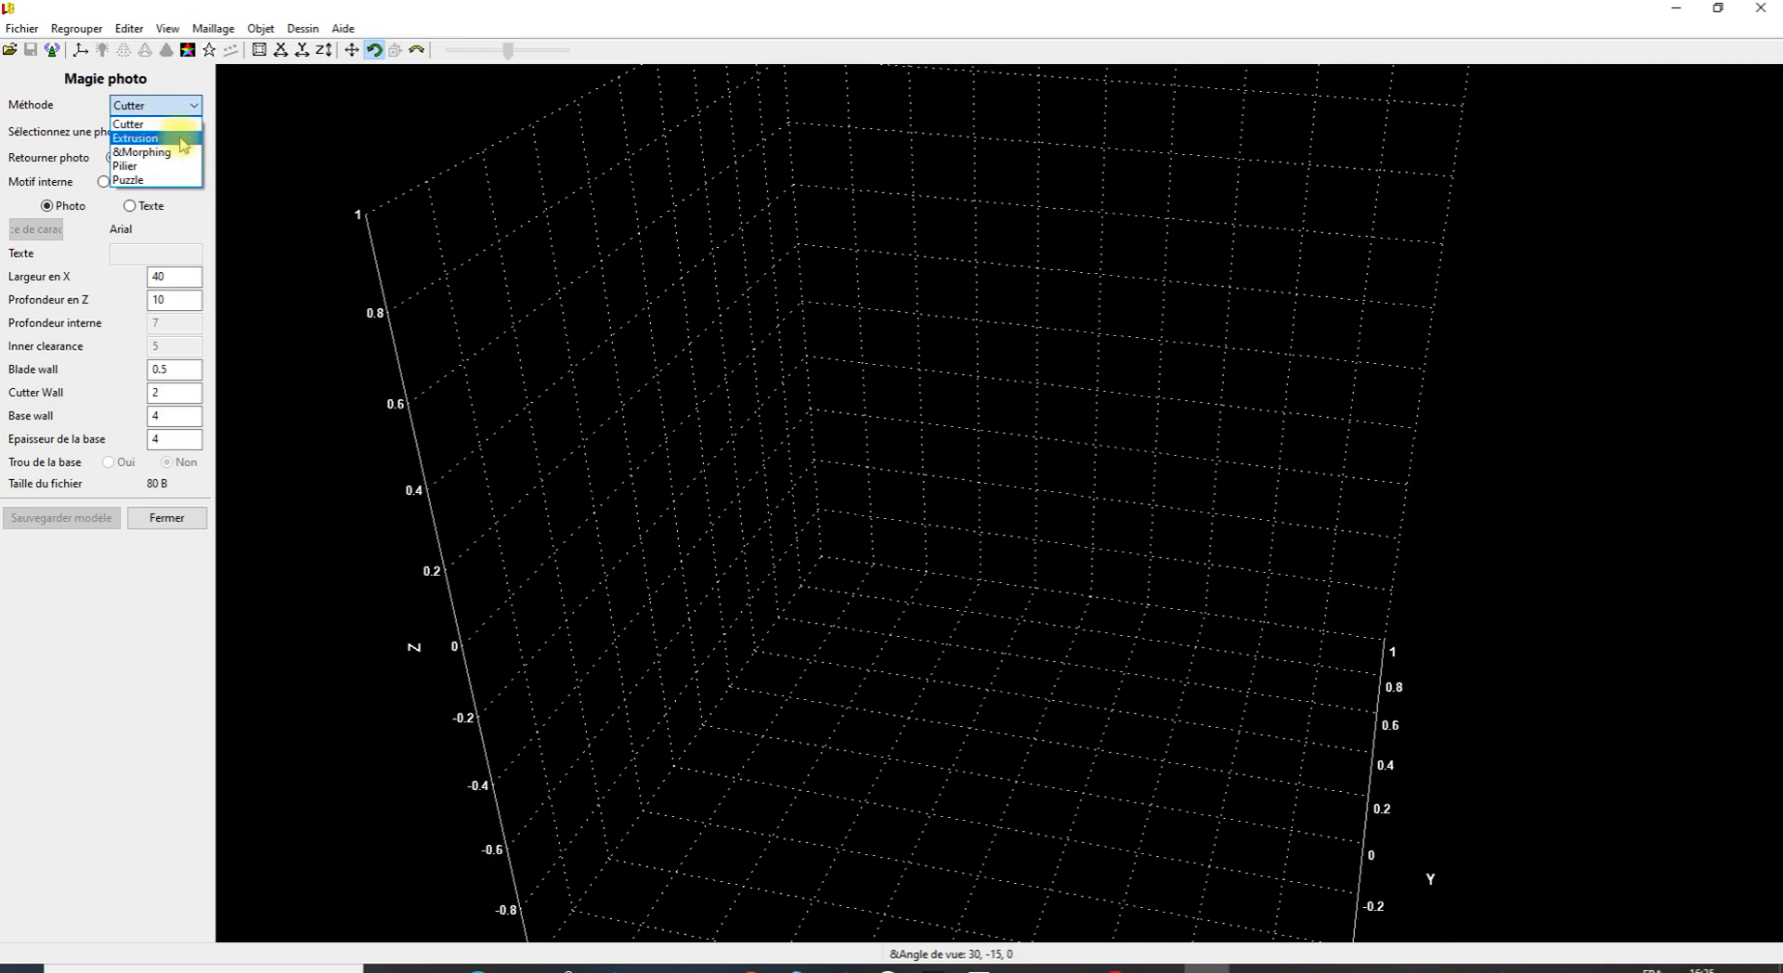
{"action": "left_click", "coordinate": [135, 181]}
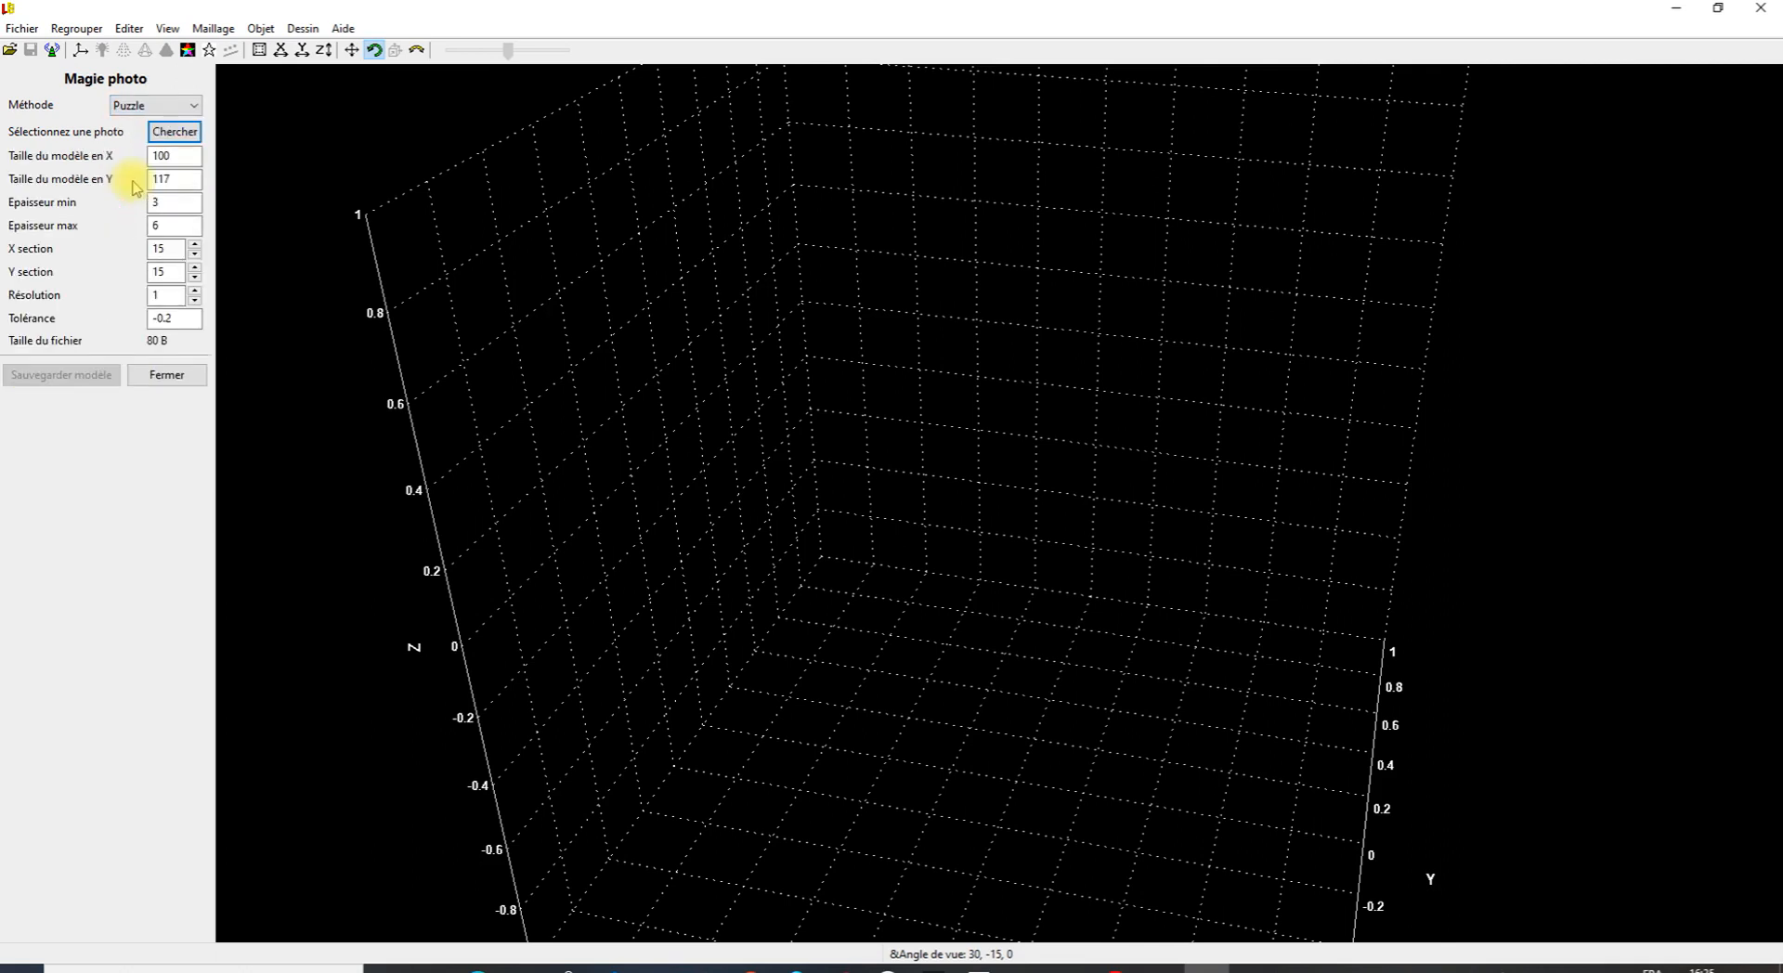
Load the photo image (6).jpeg from the Tuto LuBan Puzzles folder to generate the puzzle.
{"action": "left_click", "coordinate": [177, 131]}
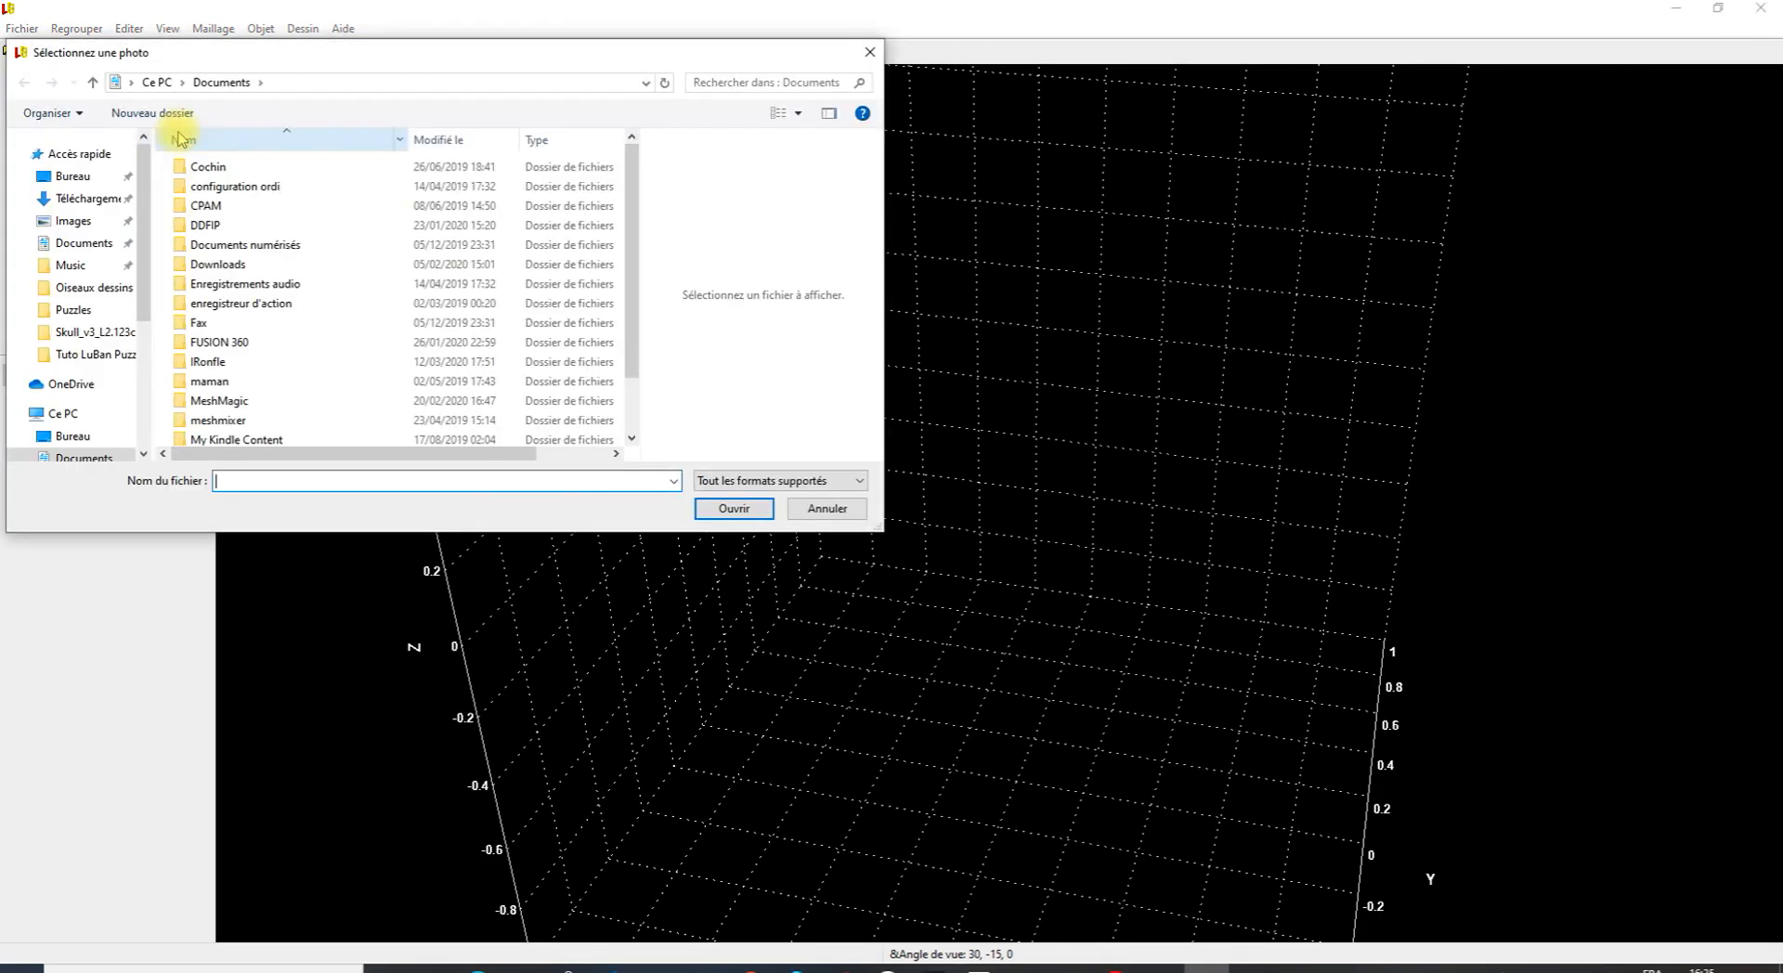
{"action": "left_click", "coordinate": [100, 356]}
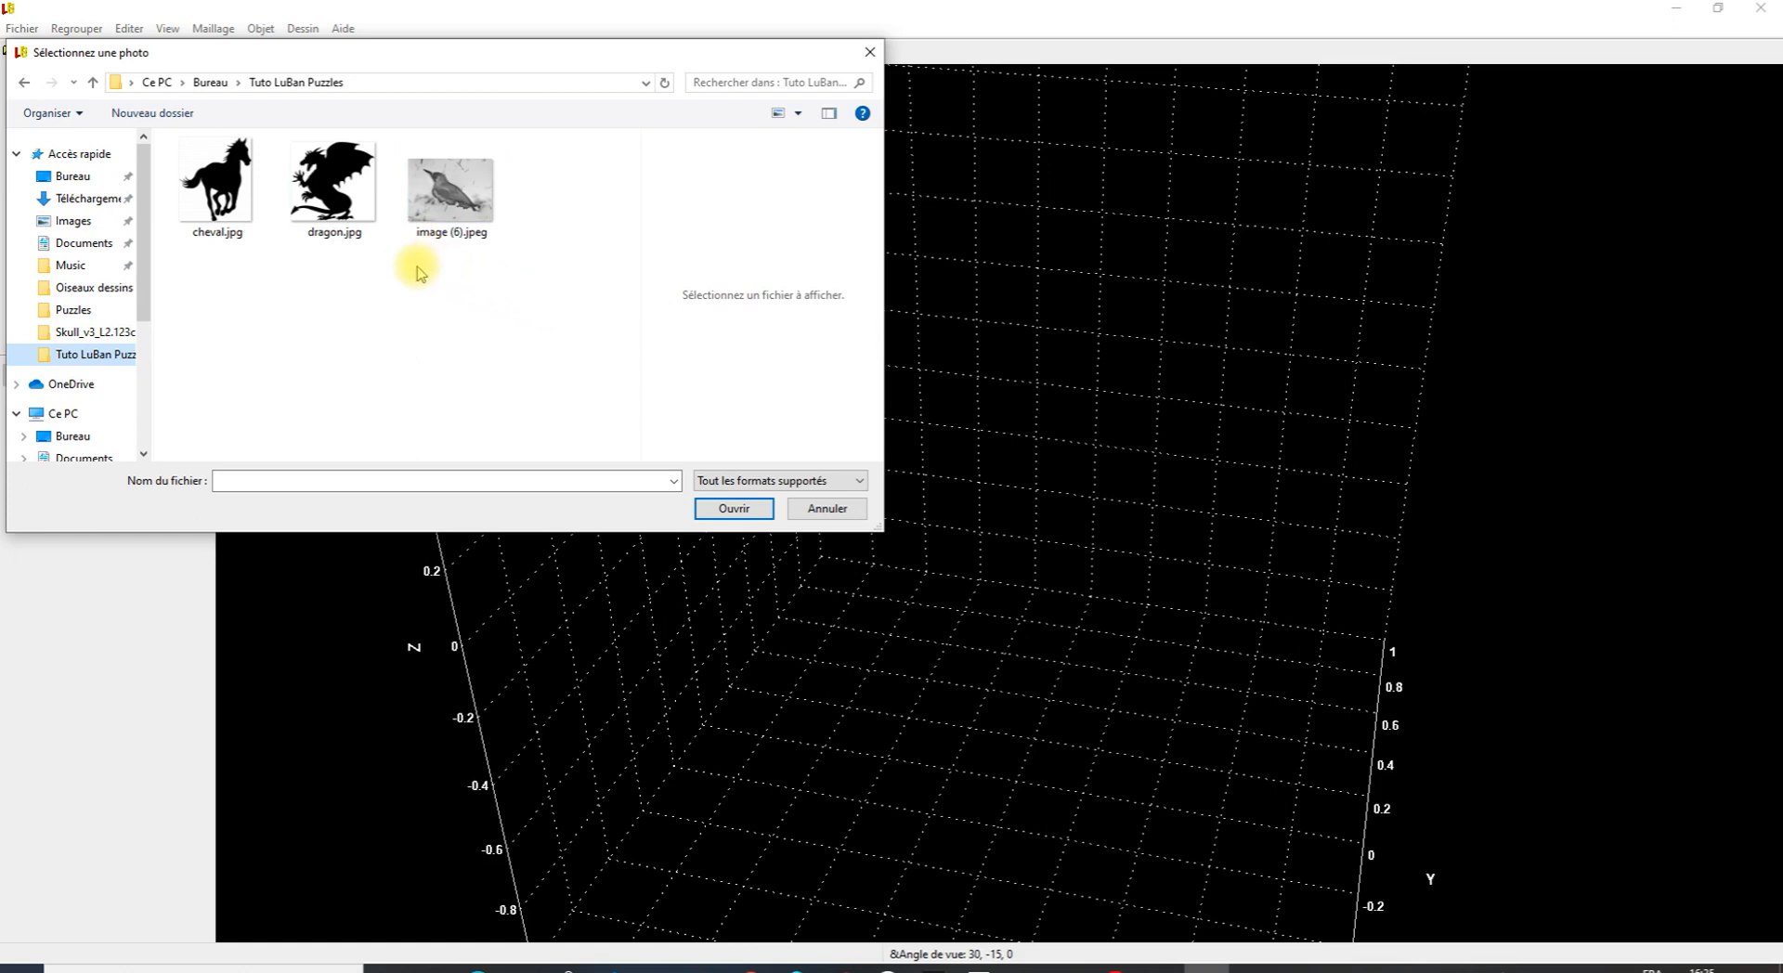
{"action": "left_click", "coordinate": [458, 205]}
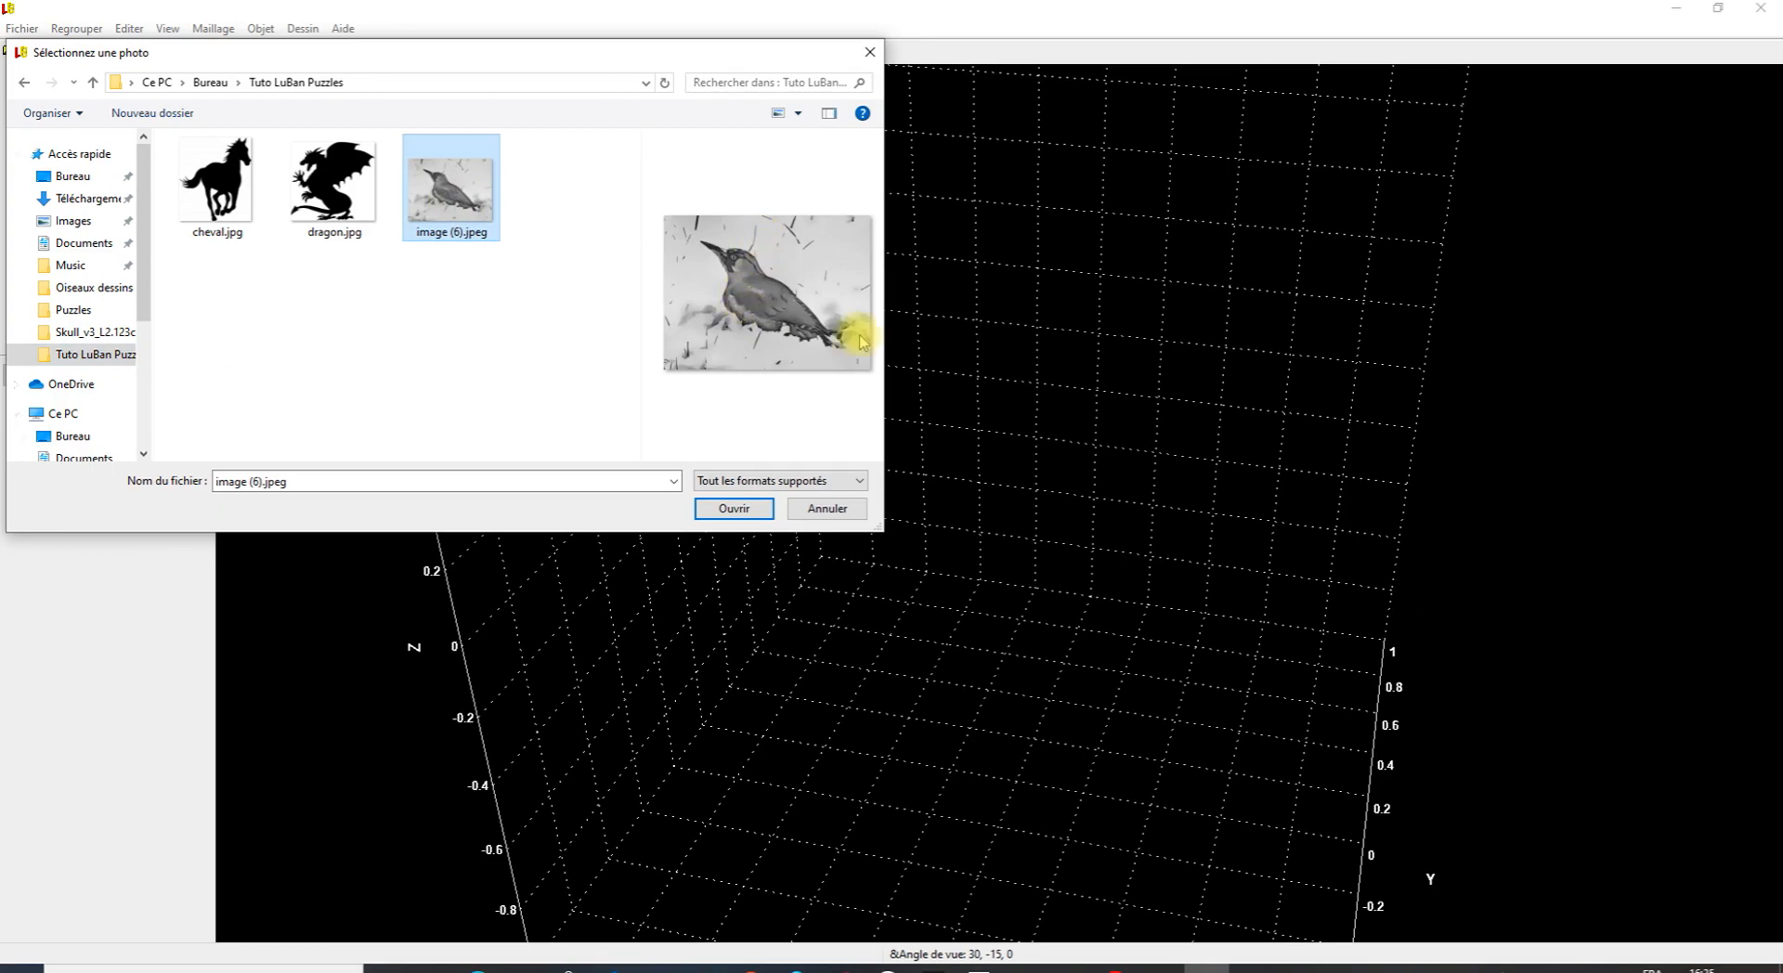
{"action": "left_click", "coordinate": [730, 506]}
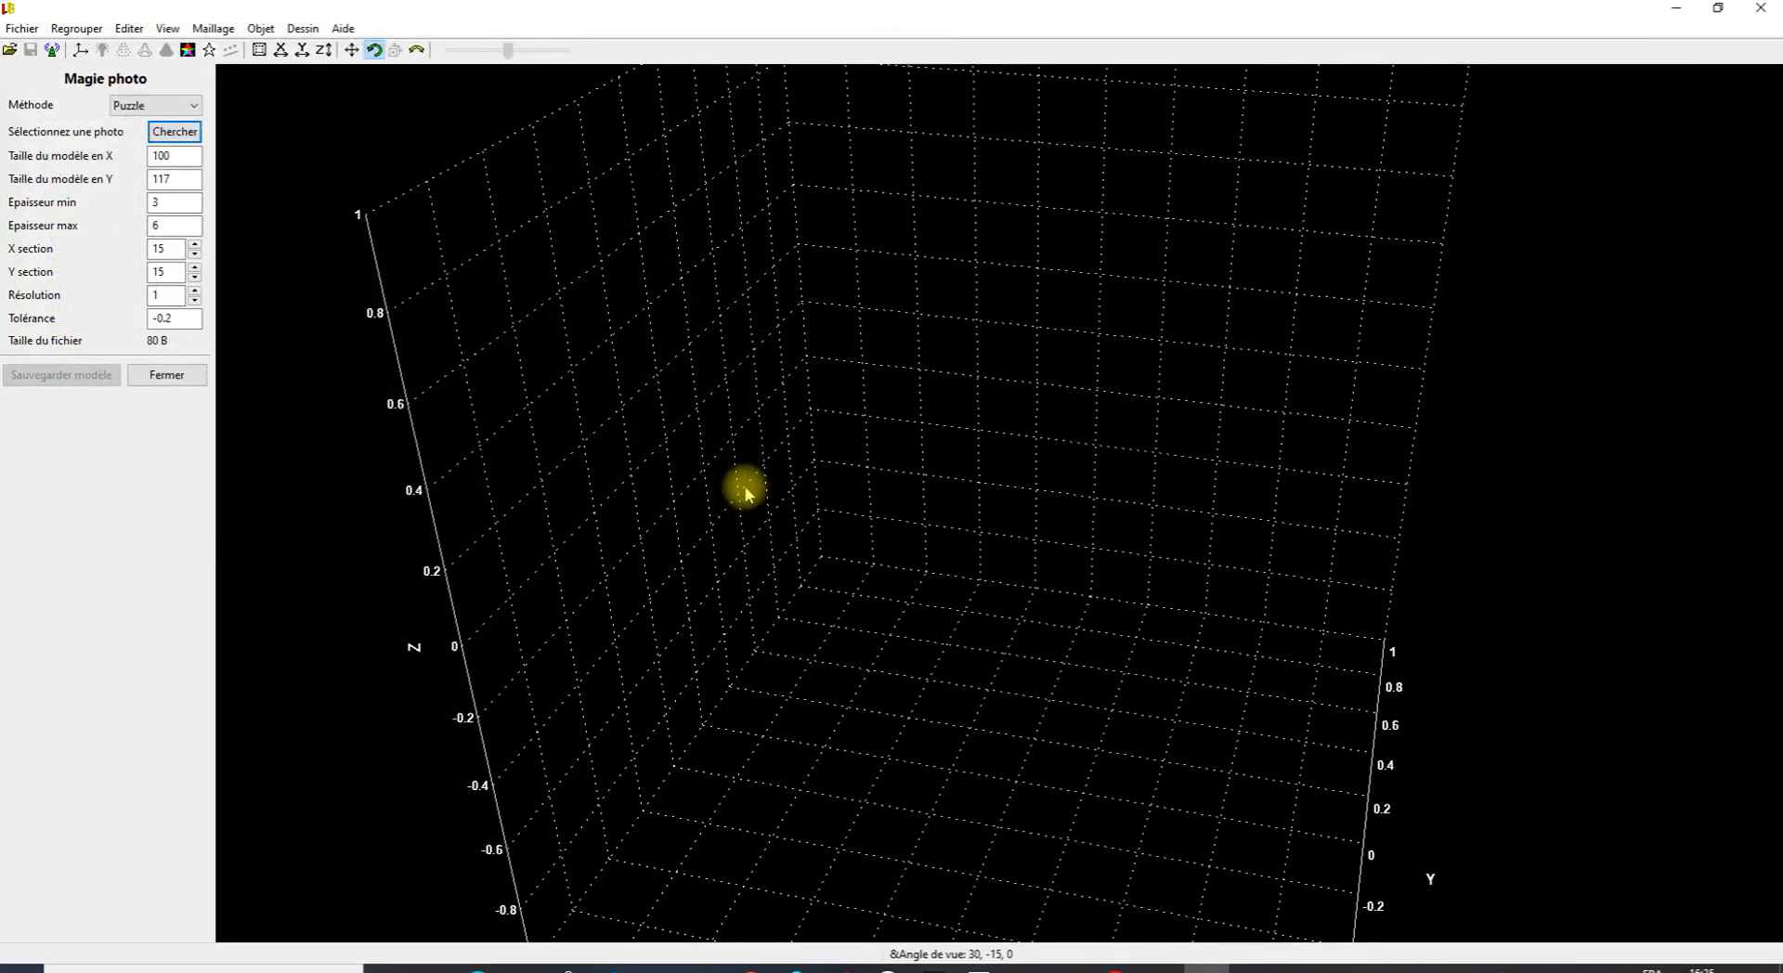
Examine the relief and piece layout of the bird puzzle from above and at low angles.
{"action": "left_click_drag", "start_coordinate": [895, 500], "coordinate": [941, 661]}
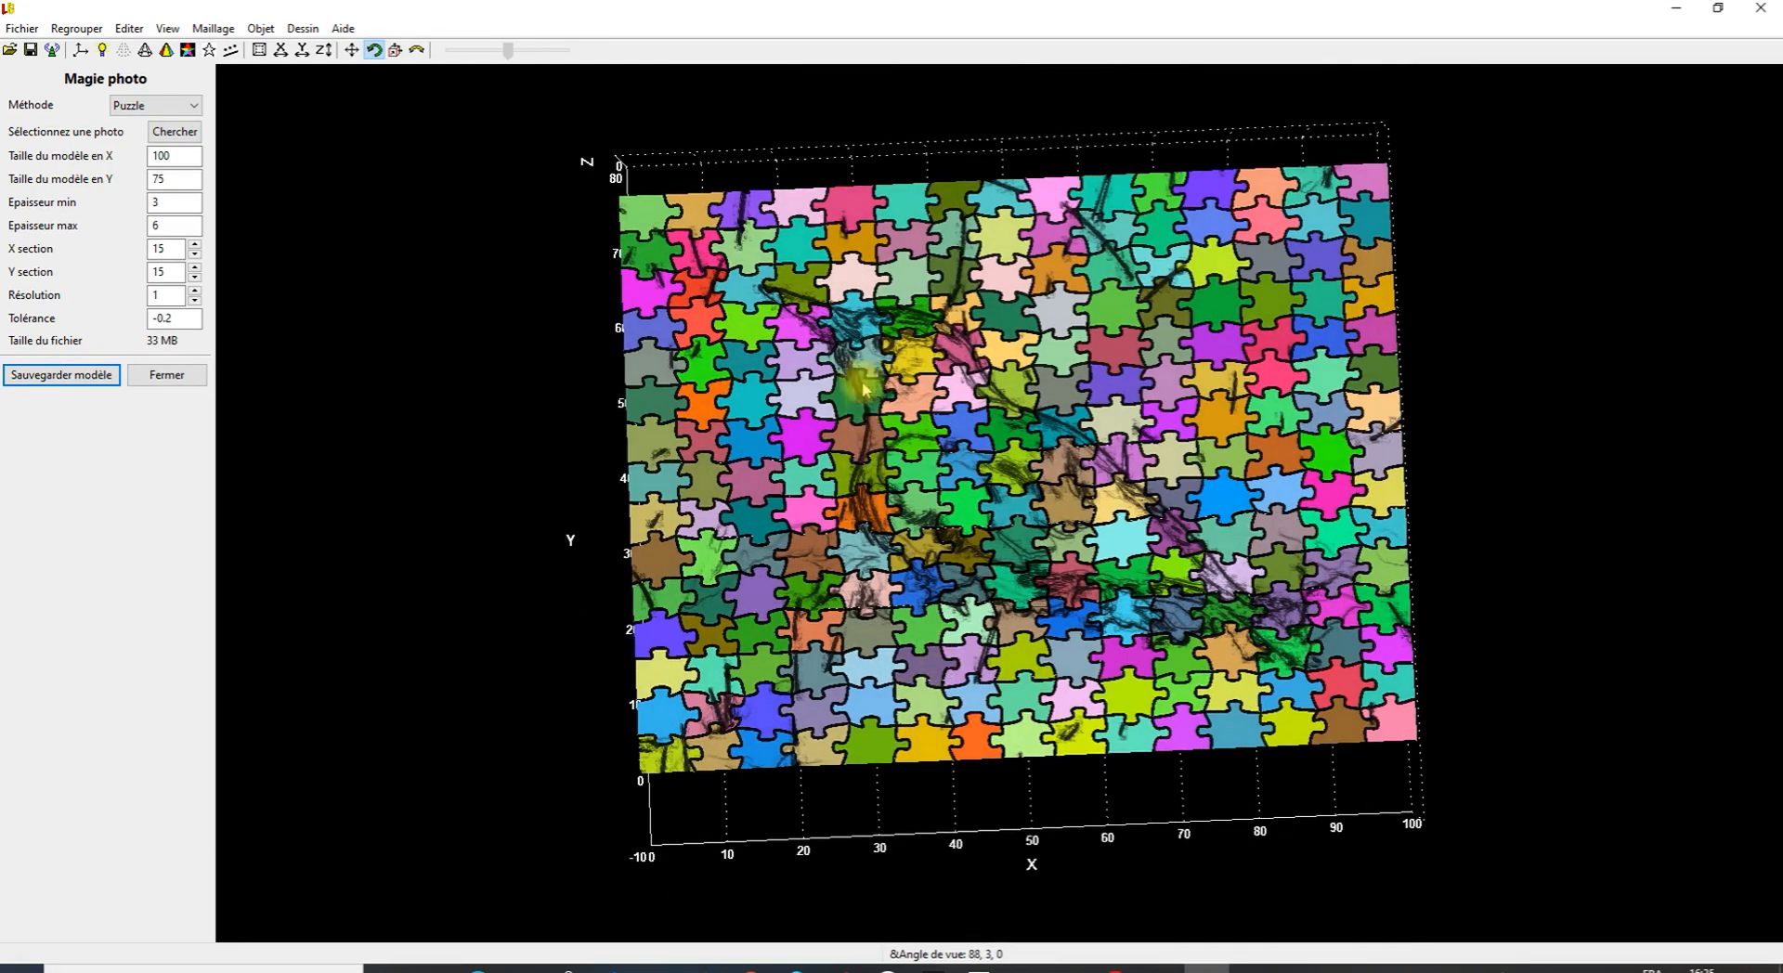
{"action": "scroll", "coordinate": [869, 503], "scroll_direction": "up", "scroll_amount": 2}
{"action": "left_click_drag", "start_coordinate": [929, 541], "coordinate": [944, 335]}
{"action": "left_click_drag", "start_coordinate": [966, 468], "coordinate": [954, 390]}
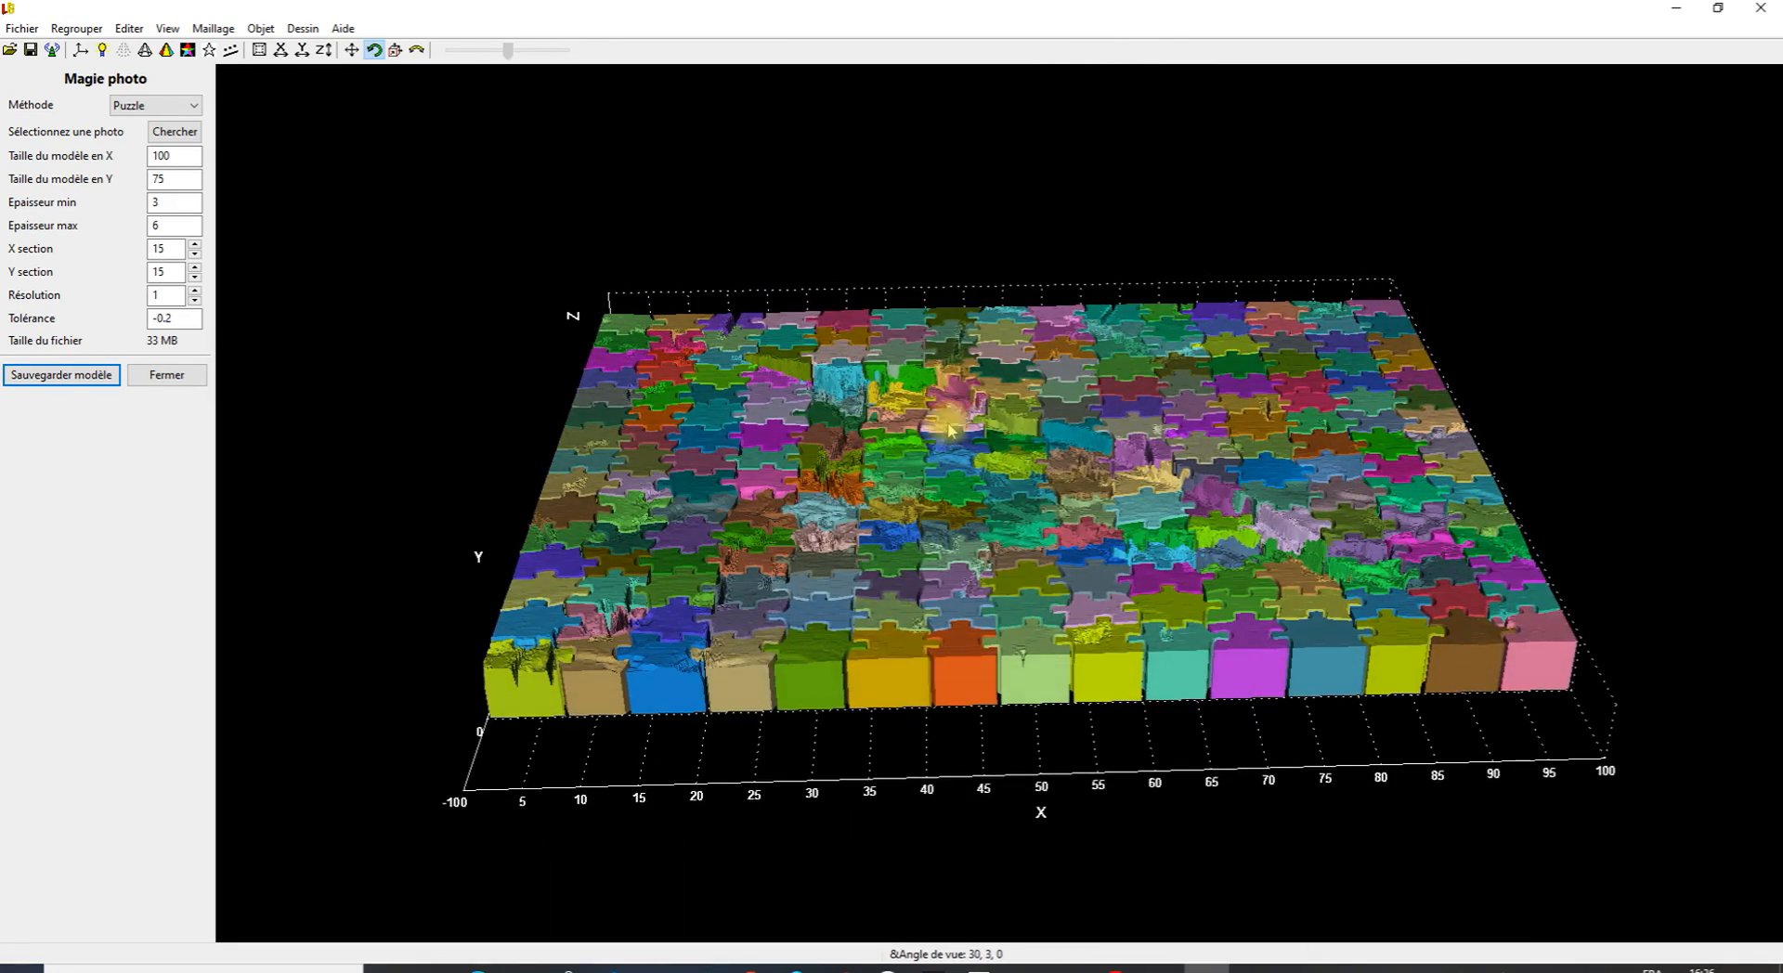
{"action": "left_click_drag", "start_coordinate": [949, 428], "coordinate": [926, 560]}
{"action": "scroll", "coordinate": [839, 554], "scroll_direction": "up", "scroll_amount": 2}
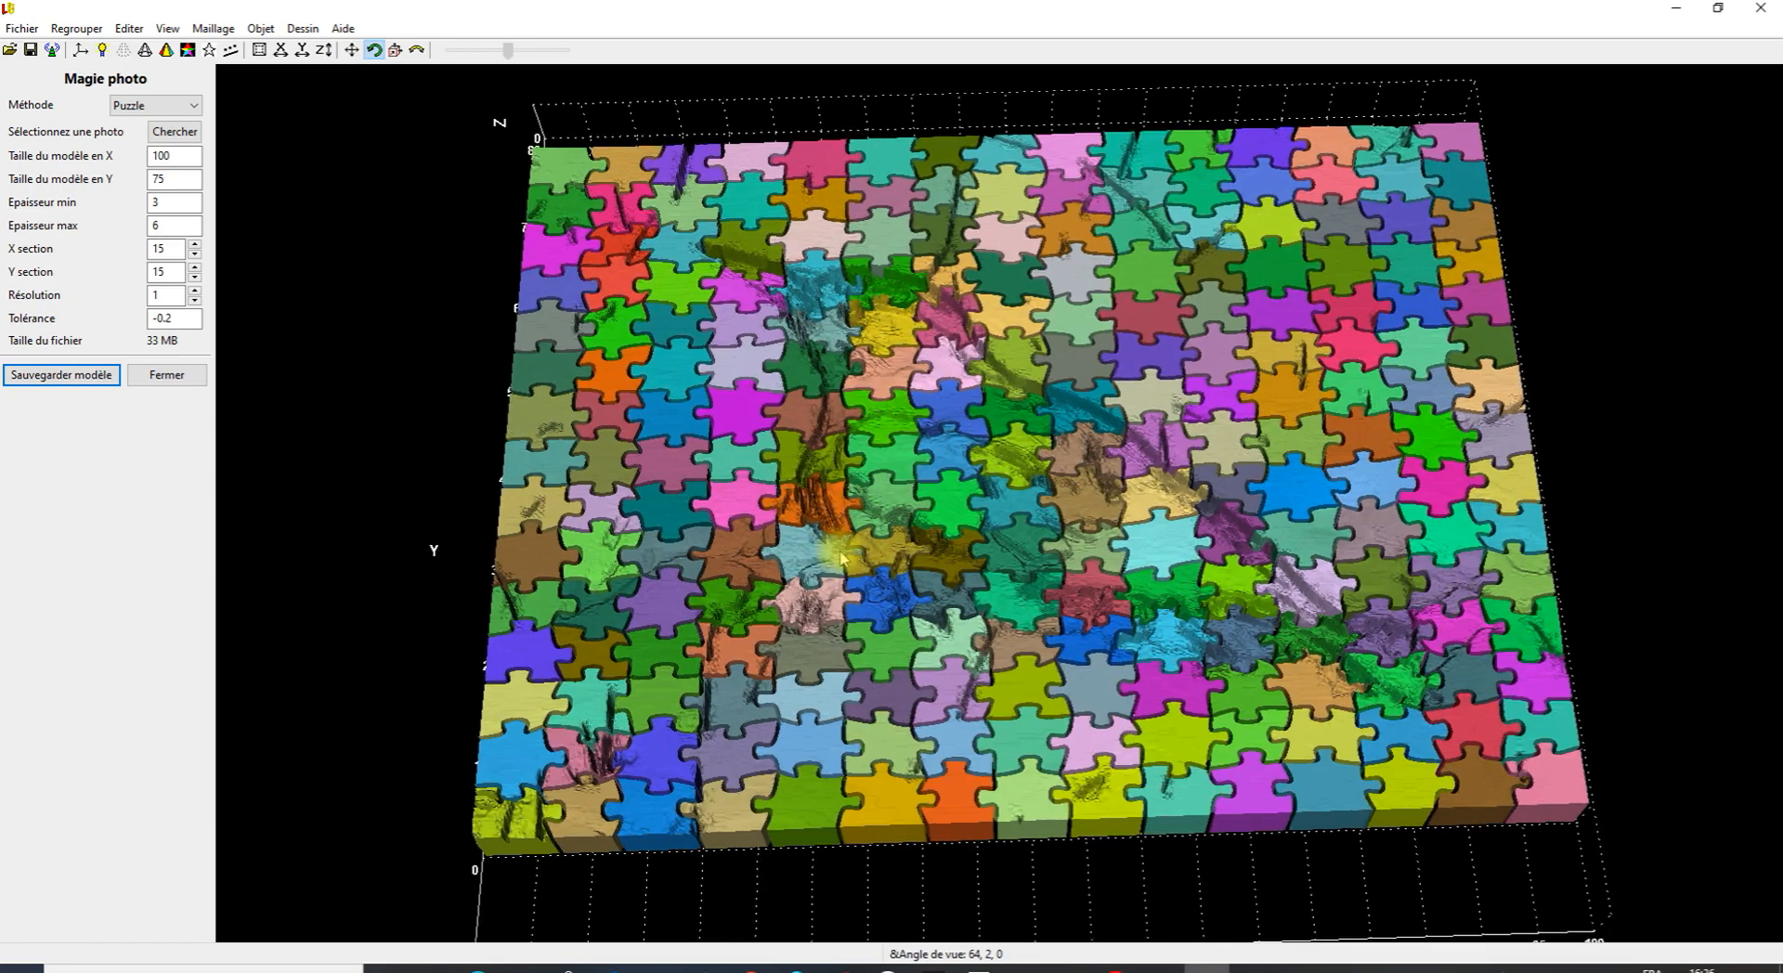
{"action": "left_click_drag", "start_coordinate": [882, 562], "coordinate": [880, 502]}
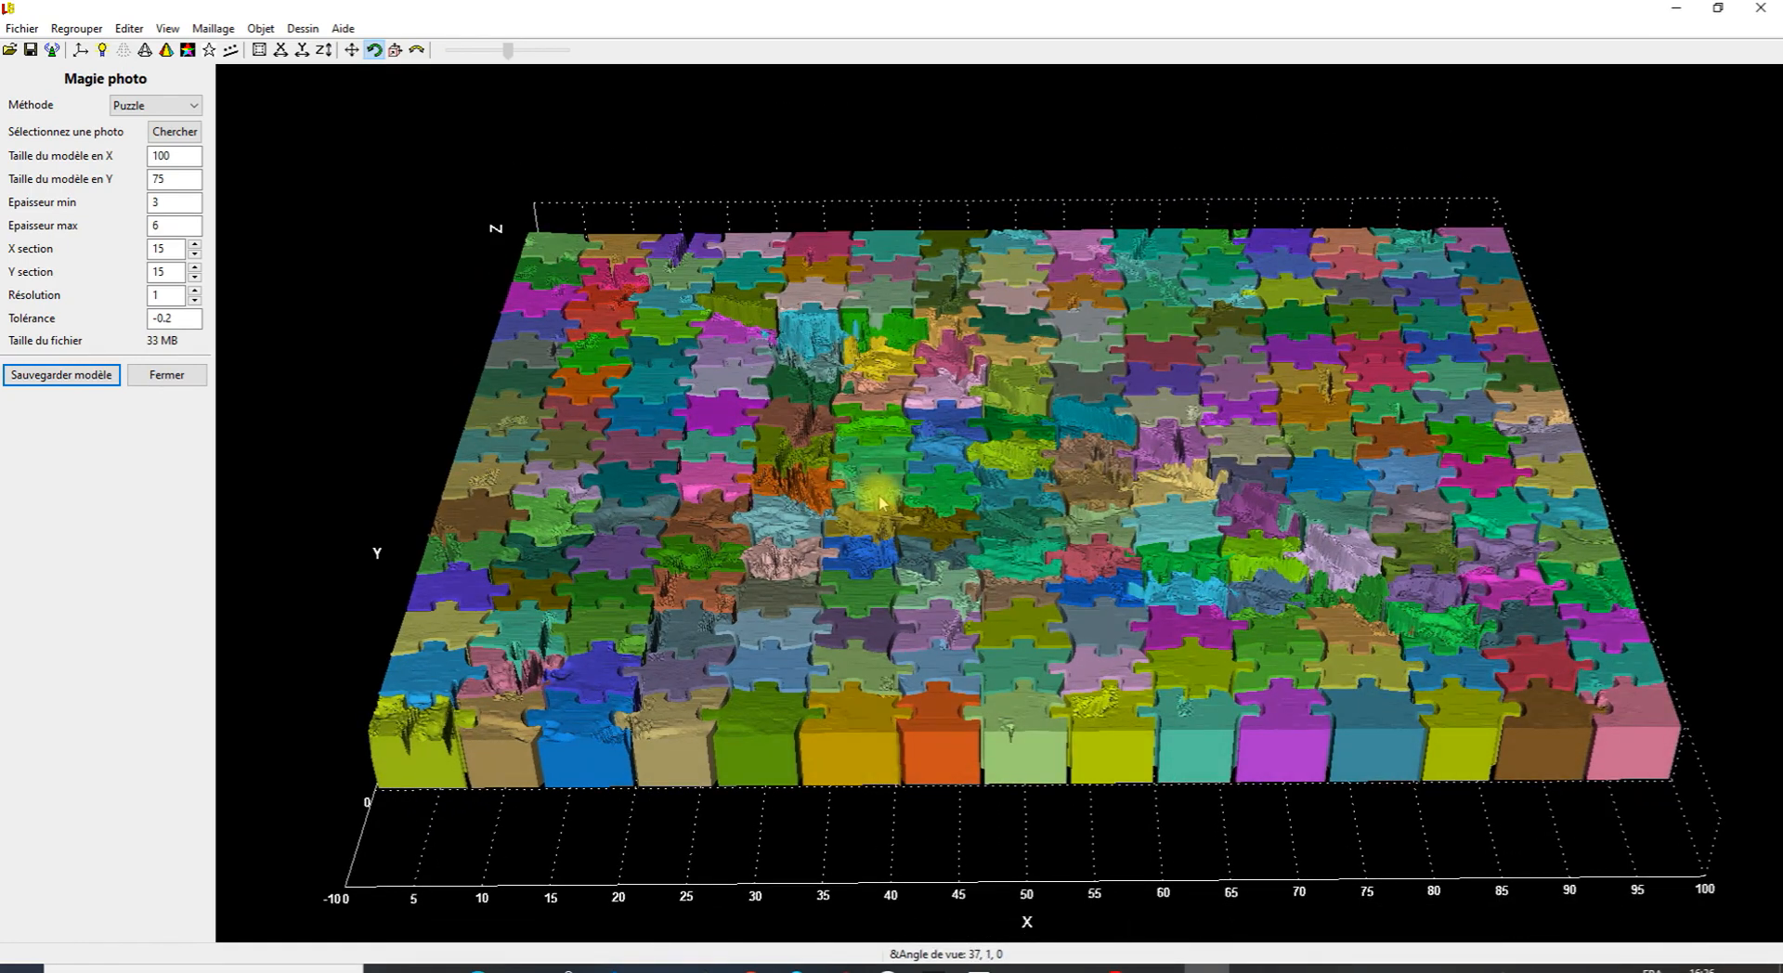
Explode the bird puzzle into separate pieces spread apart from each other.
{"action": "scroll", "coordinate": [880, 502], "scroll_direction": "up", "scroll_amount": 1}
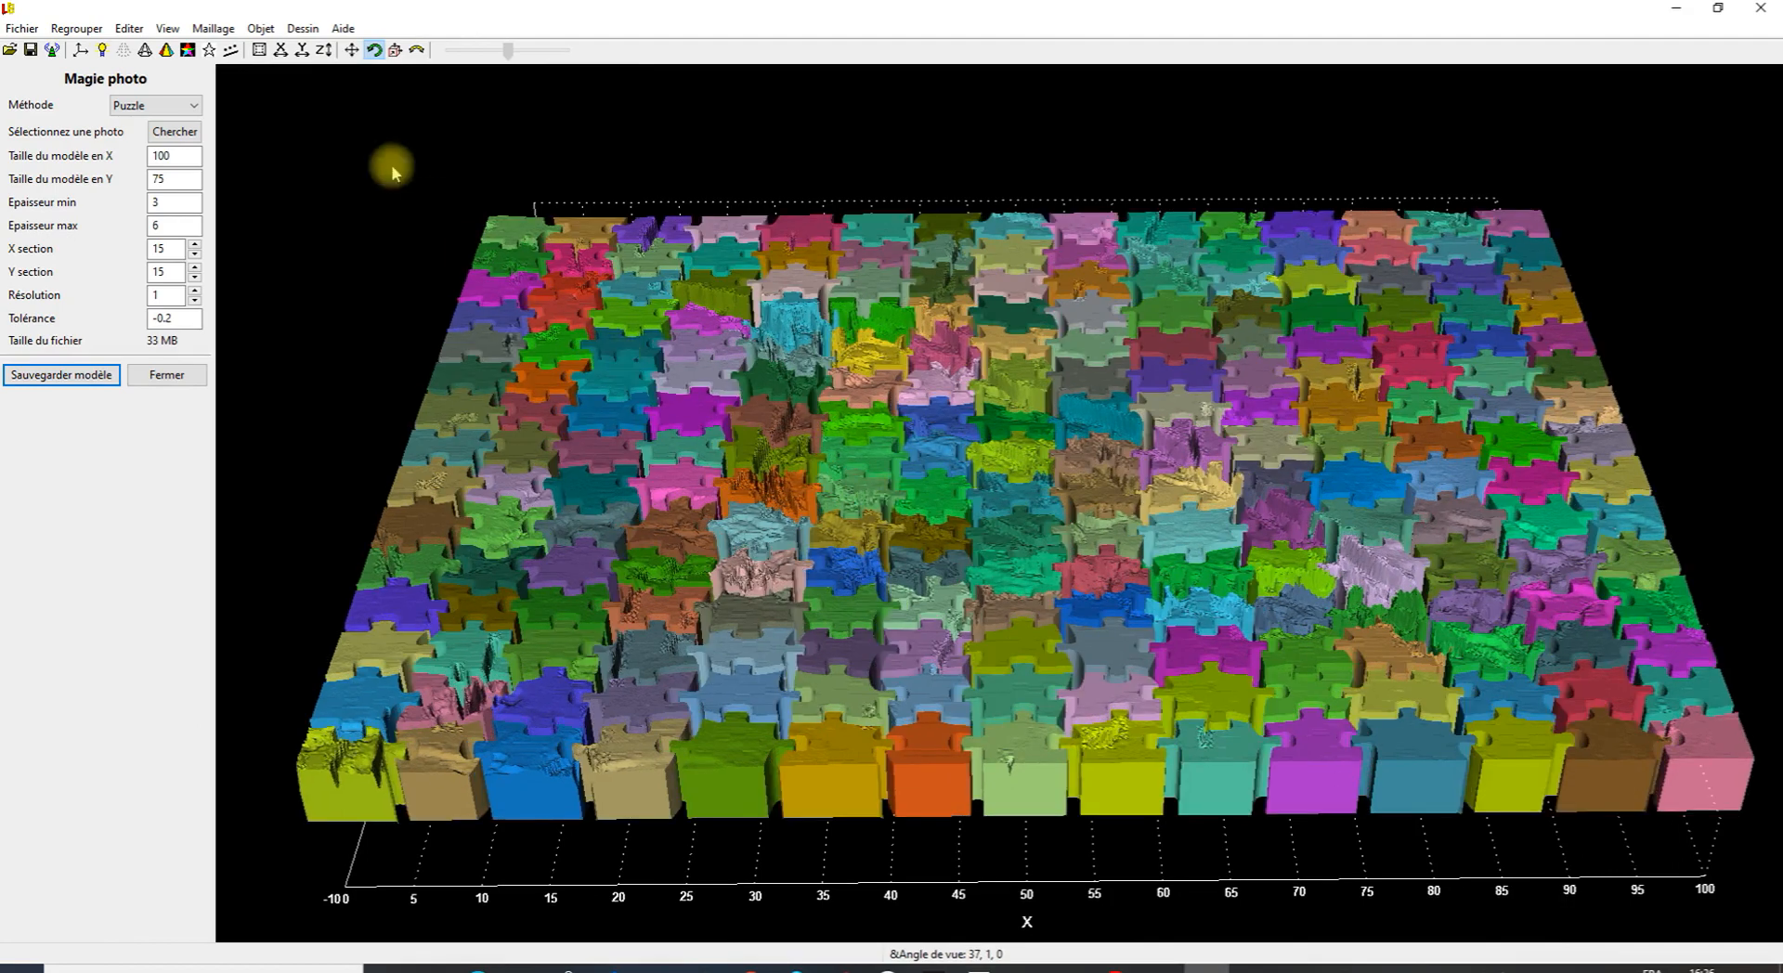
{"action": "left_click", "coordinate": [258, 30]}
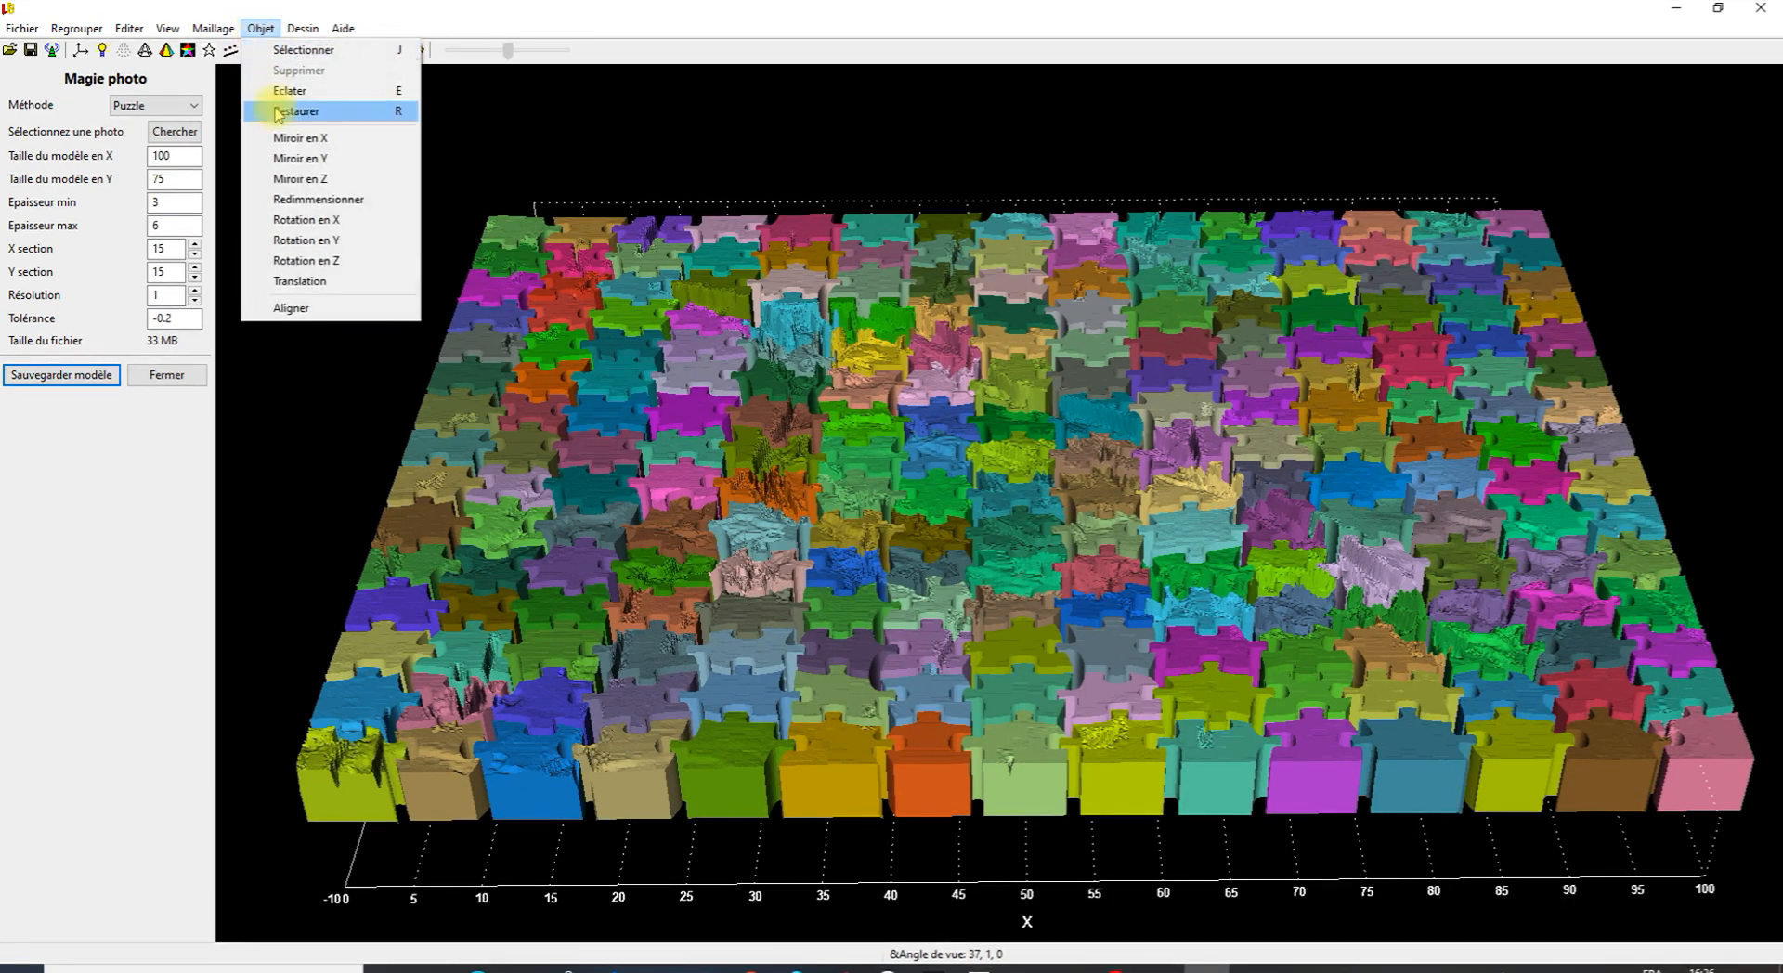
{"action": "left_click", "coordinate": [384, 93]}
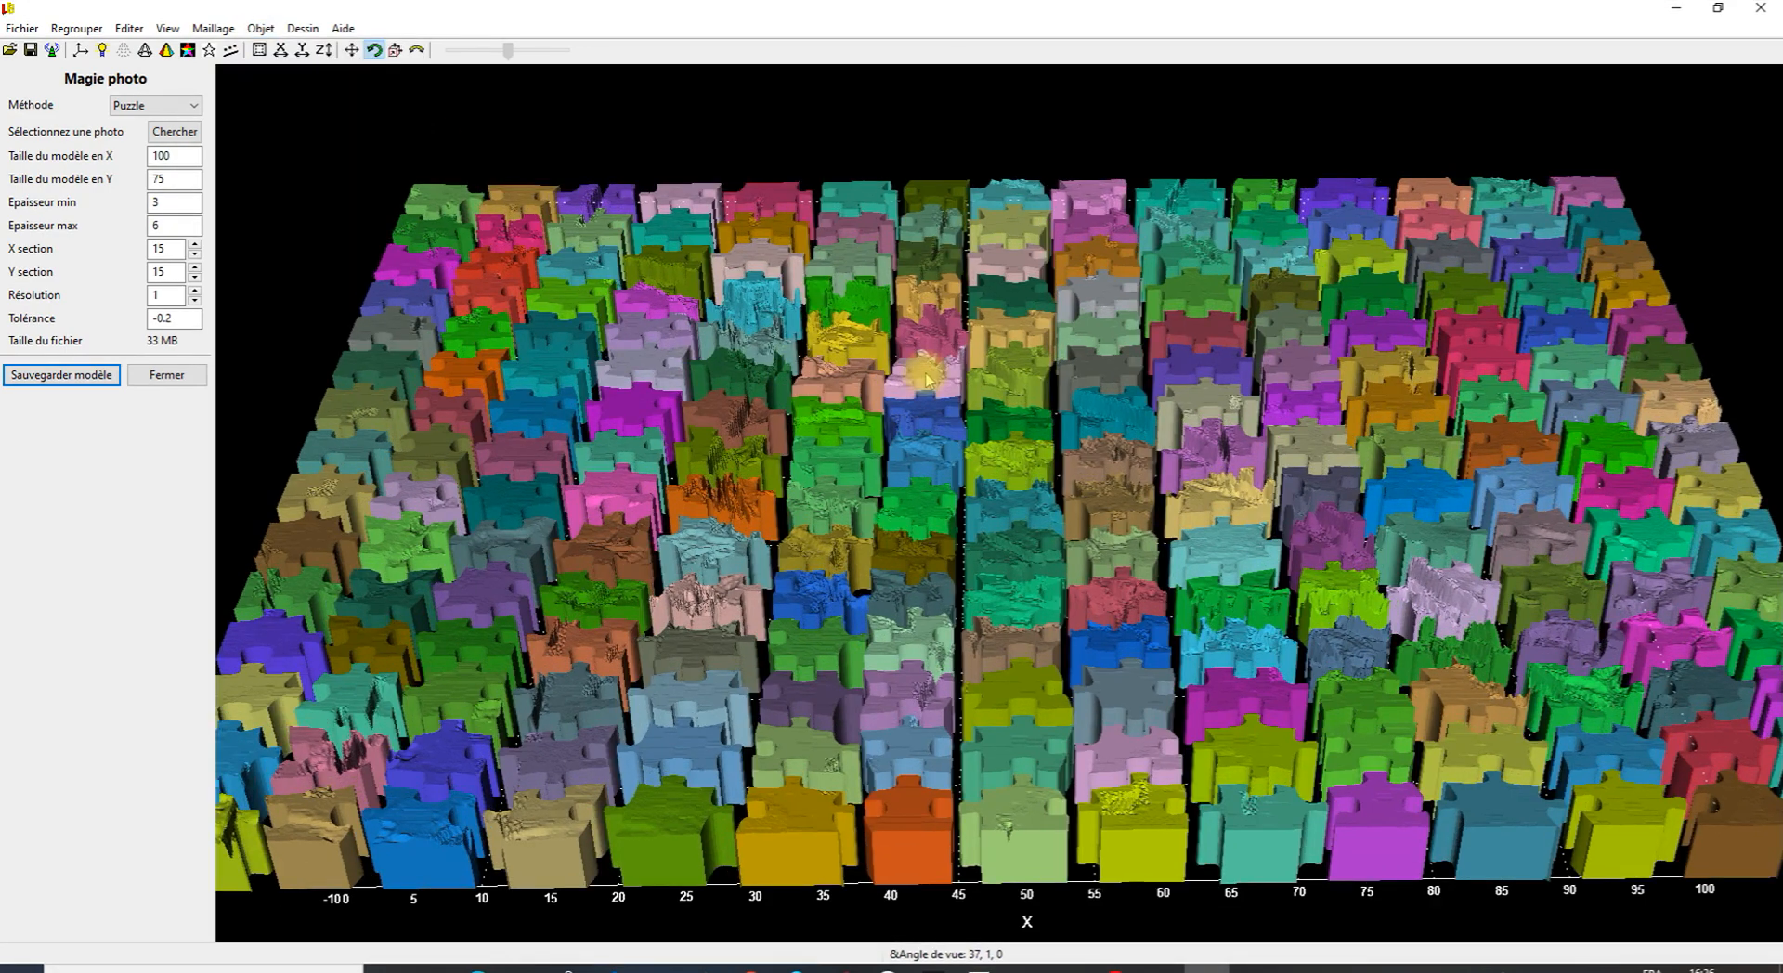
Examine the separated puzzle pieces up close, checking their interlocking edges, relief surfaces and sides from several angles.
{"action": "scroll", "coordinate": [924, 381], "scroll_direction": "up", "scroll_amount": 1}
{"action": "scroll", "coordinate": [915, 365], "scroll_direction": "down", "scroll_amount": 3}
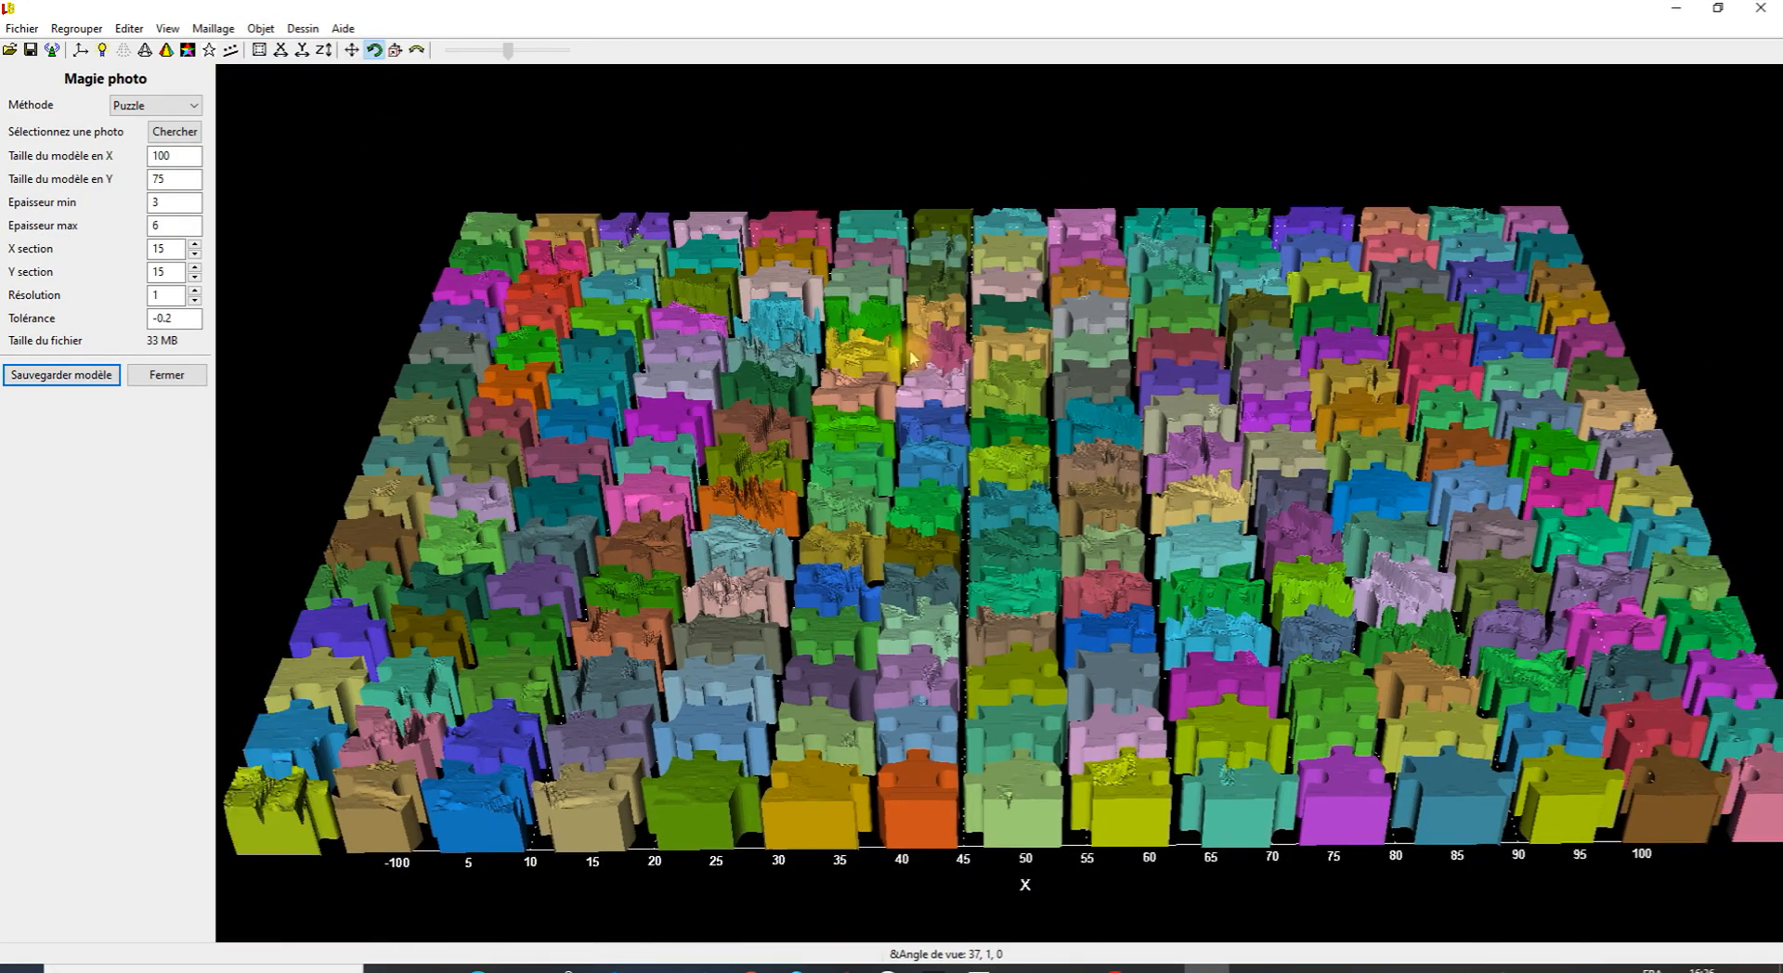
{"action": "left_click_drag", "start_coordinate": [914, 418], "coordinate": [918, 508]}
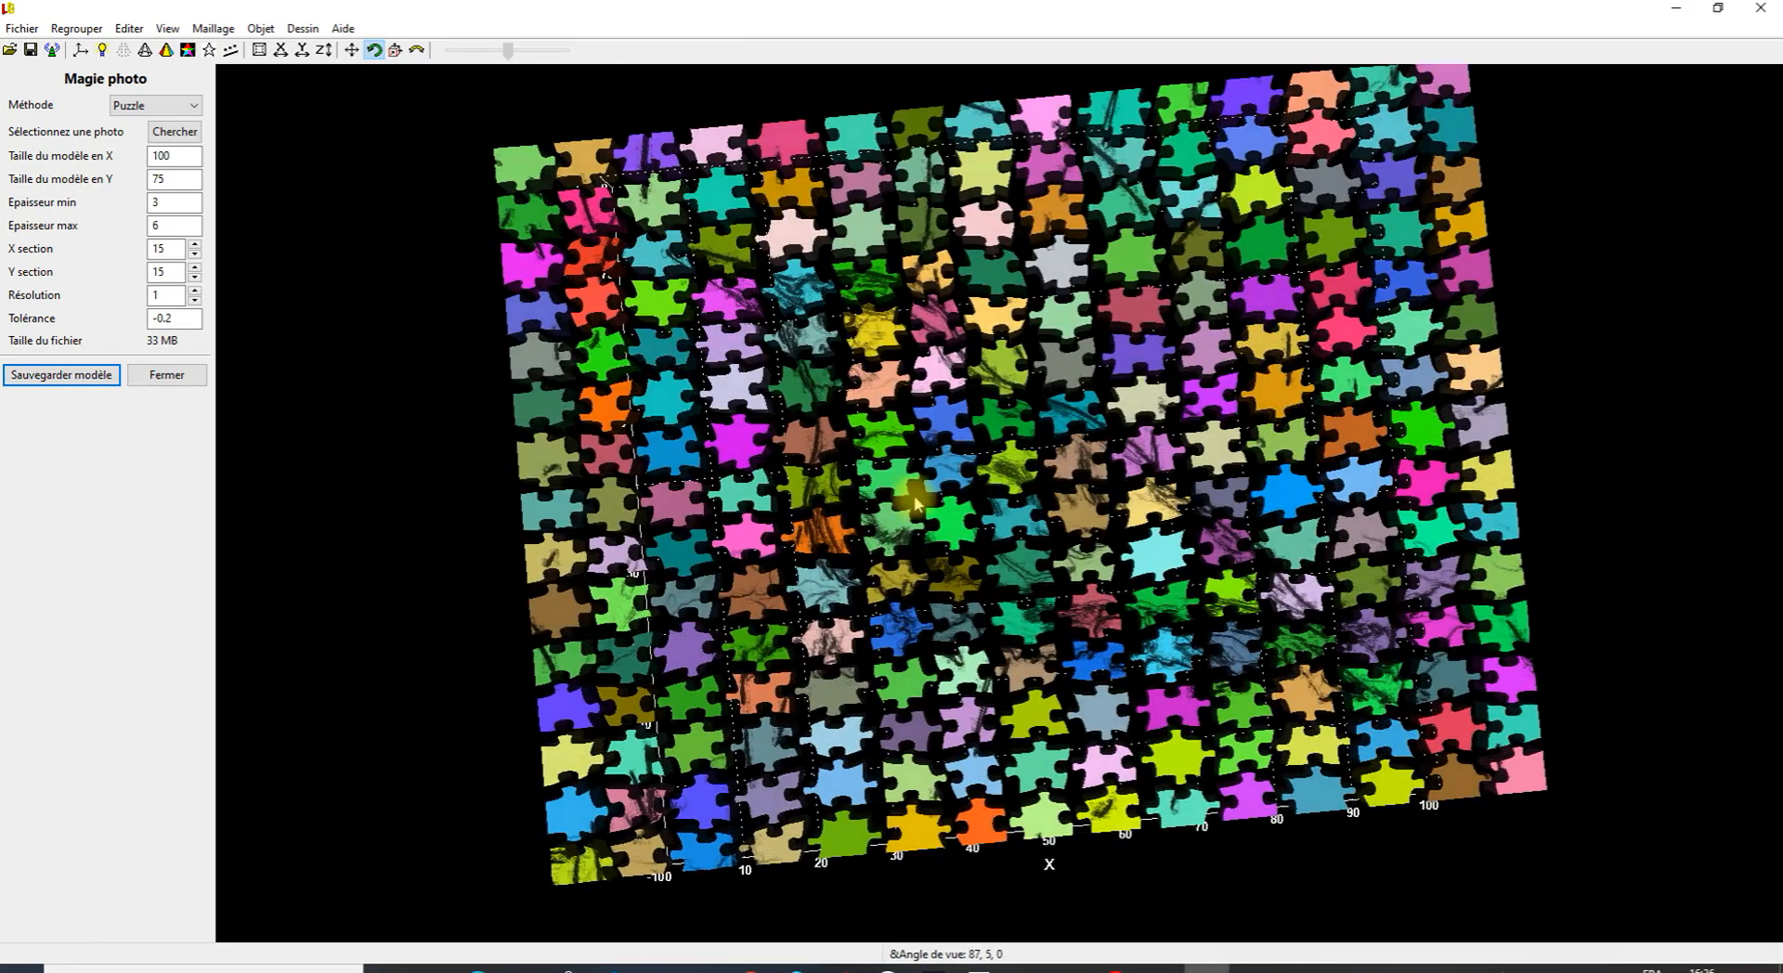
{"action": "scroll", "coordinate": [914, 502], "scroll_direction": "up", "scroll_amount": 1}
{"action": "scroll", "coordinate": [907, 482], "scroll_direction": "up", "scroll_amount": 3}
{"action": "scroll", "coordinate": [907, 480], "scroll_direction": "up", "scroll_amount": 3}
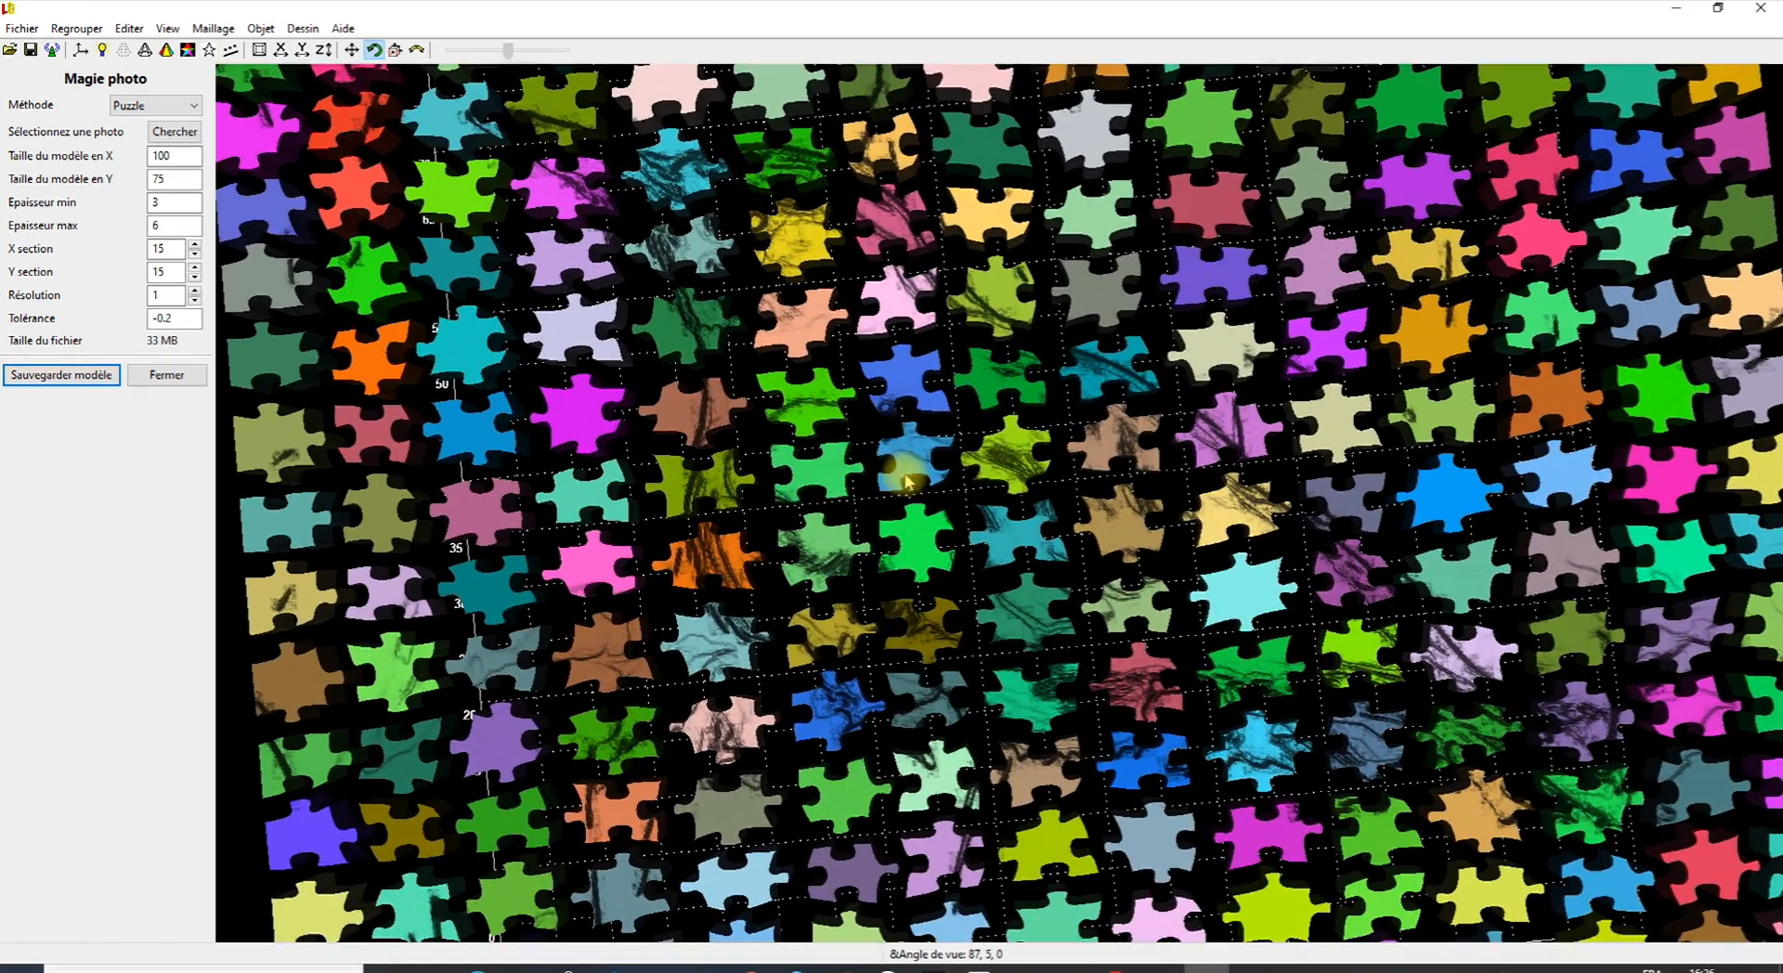
{"action": "left_click_drag", "start_coordinate": [907, 480], "coordinate": [872, 406]}
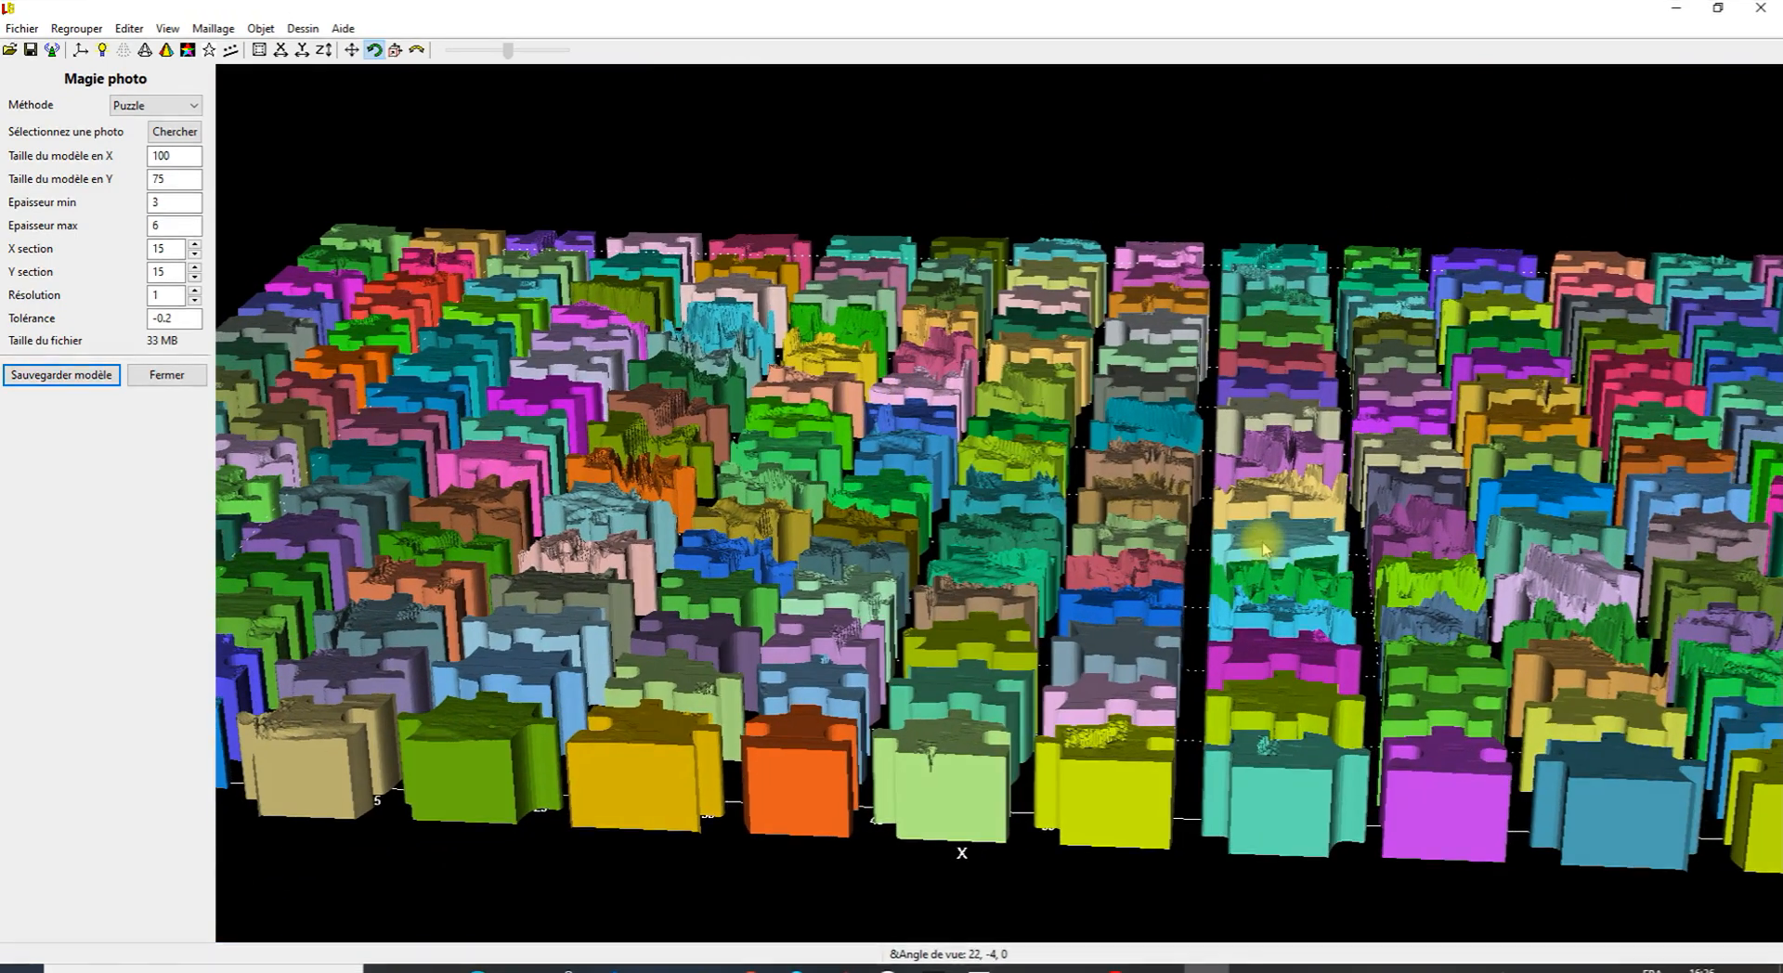
{"action": "scroll", "coordinate": [1258, 544], "scroll_direction": "up", "scroll_amount": 2}
{"action": "left_click_drag", "start_coordinate": [1228, 554], "coordinate": [568, 573]}
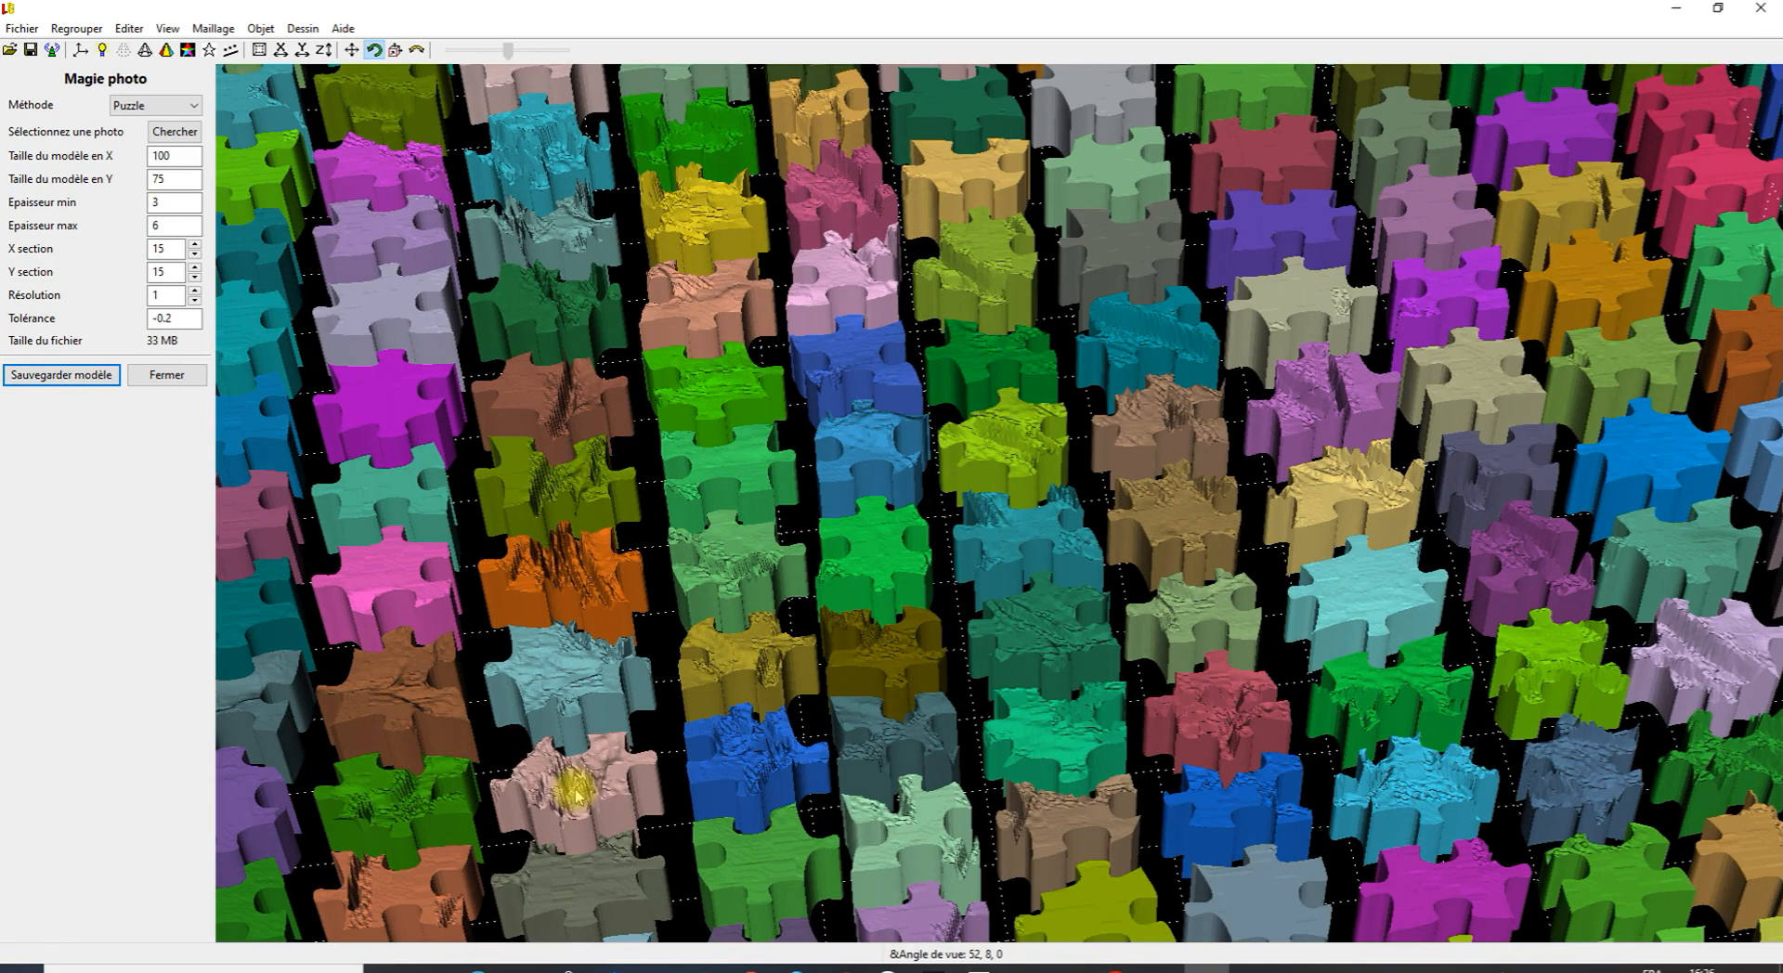
{"action": "scroll", "coordinate": [573, 789], "scroll_direction": "up", "scroll_amount": 5}
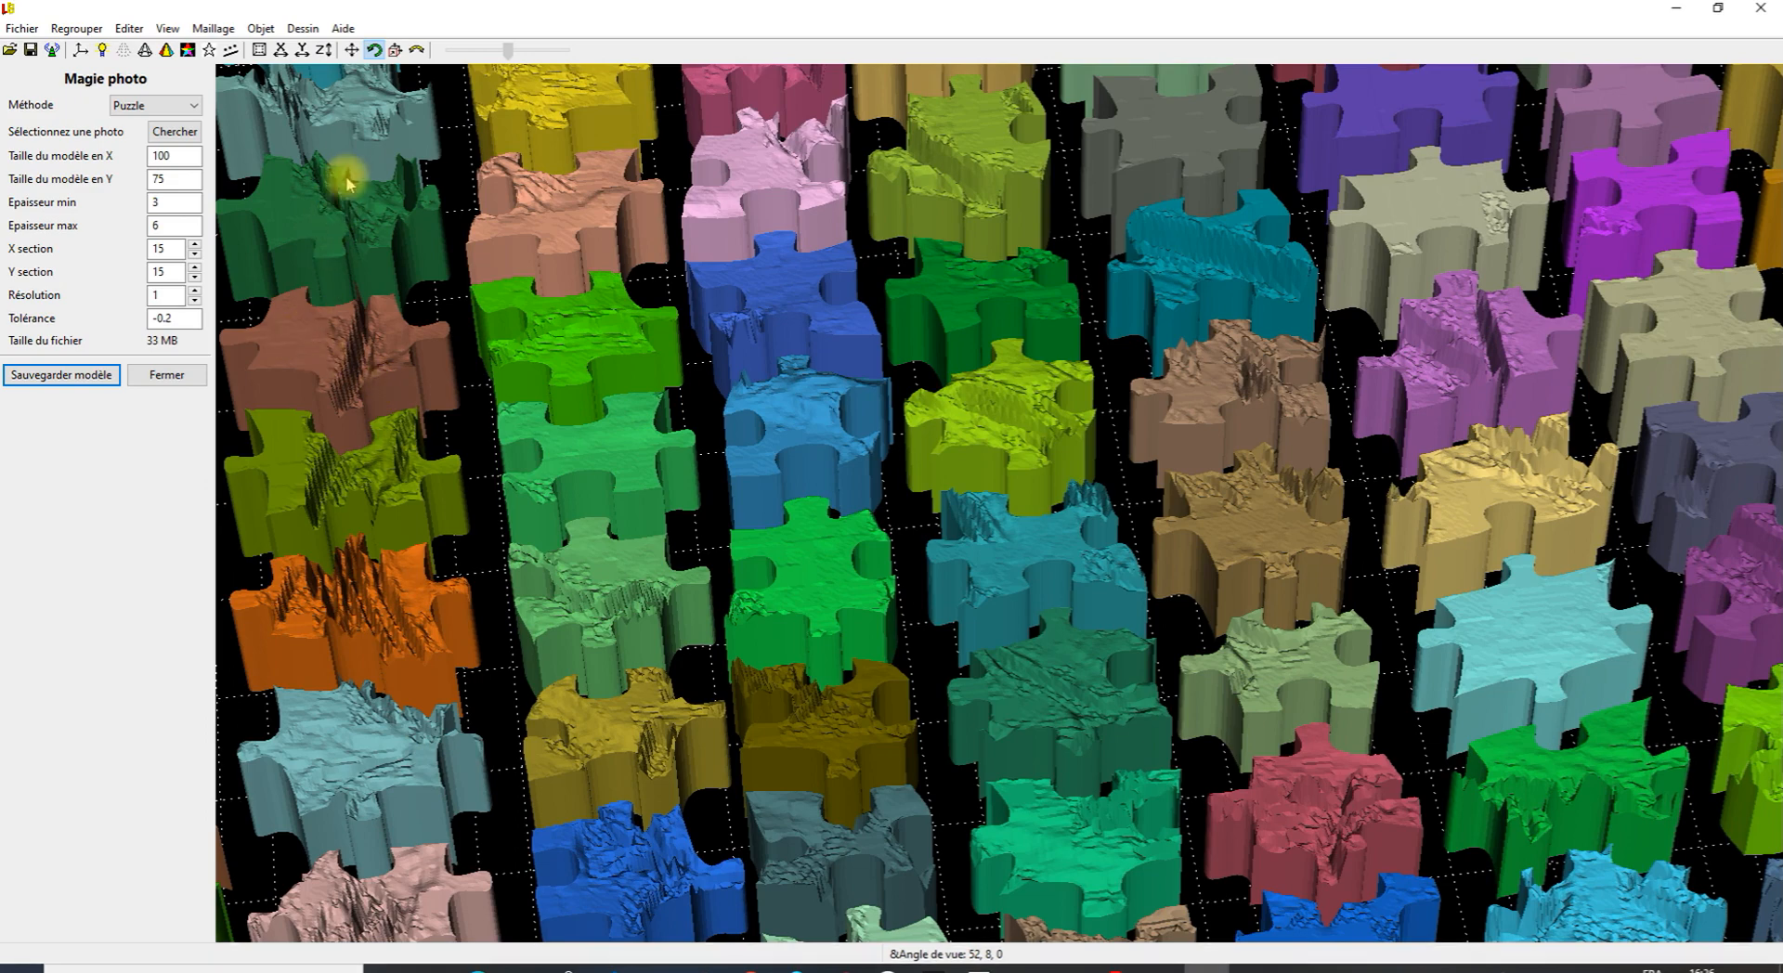
{"action": "left_click_drag", "start_coordinate": [414, 232], "coordinate": [366, 166]}
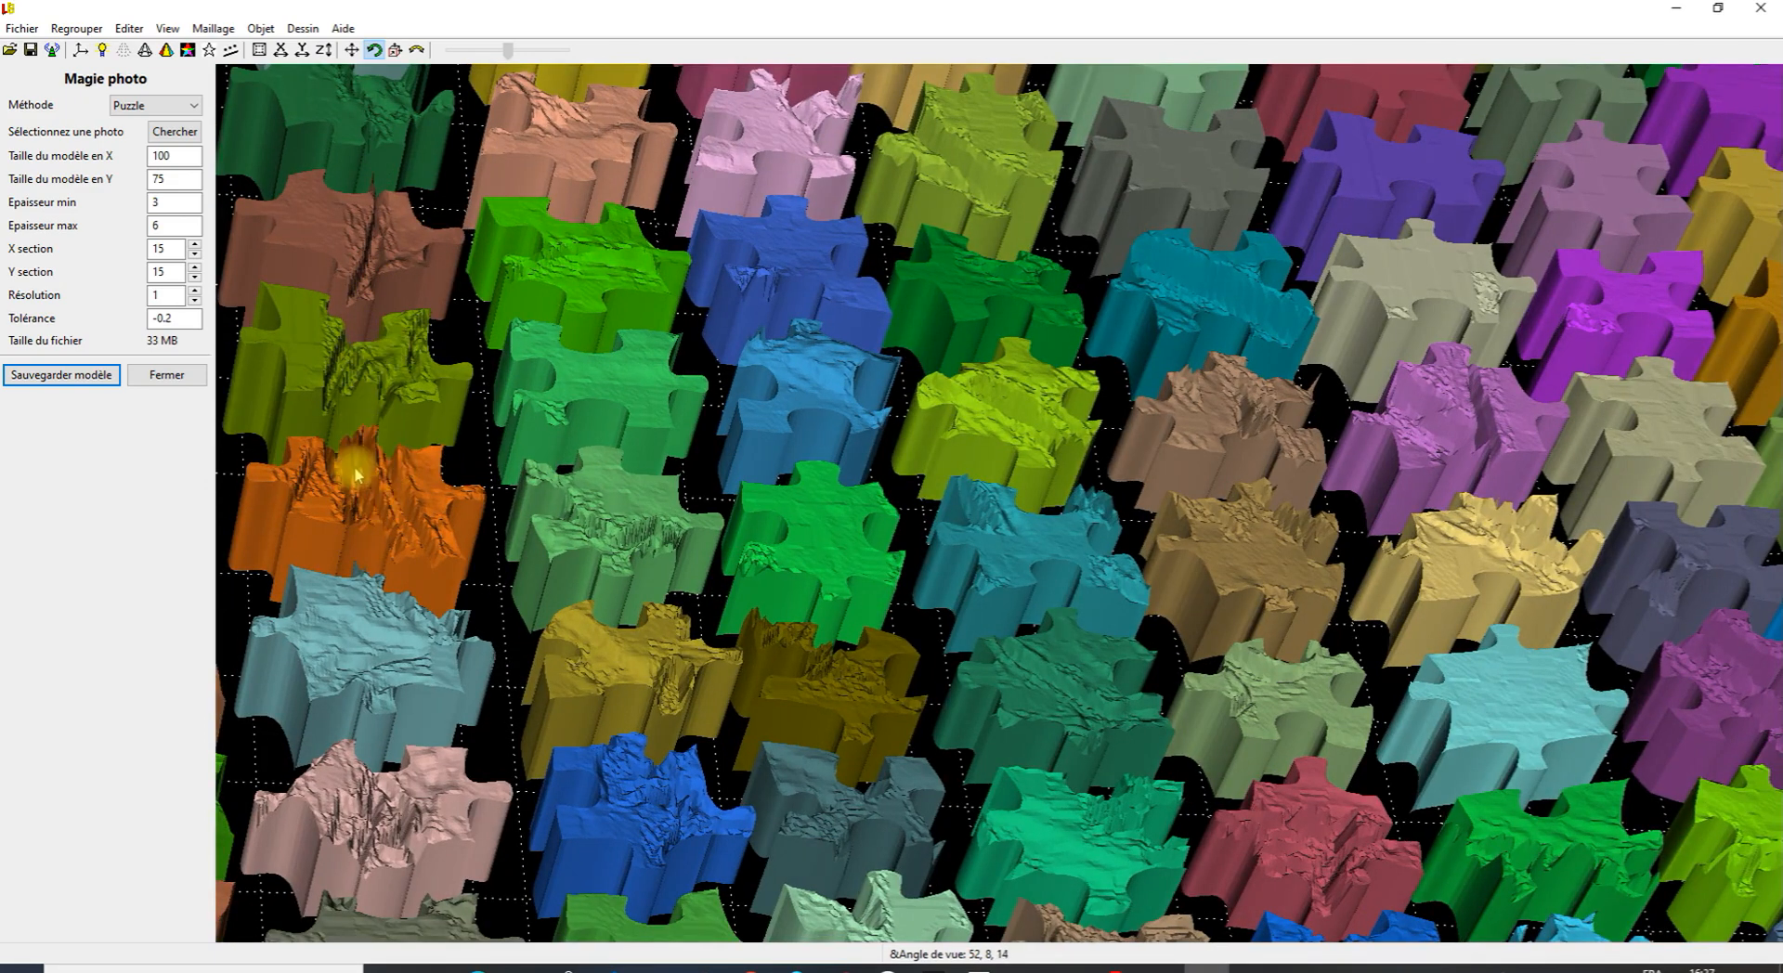
{"action": "left_click_drag", "start_coordinate": [467, 562], "coordinate": [517, 358]}
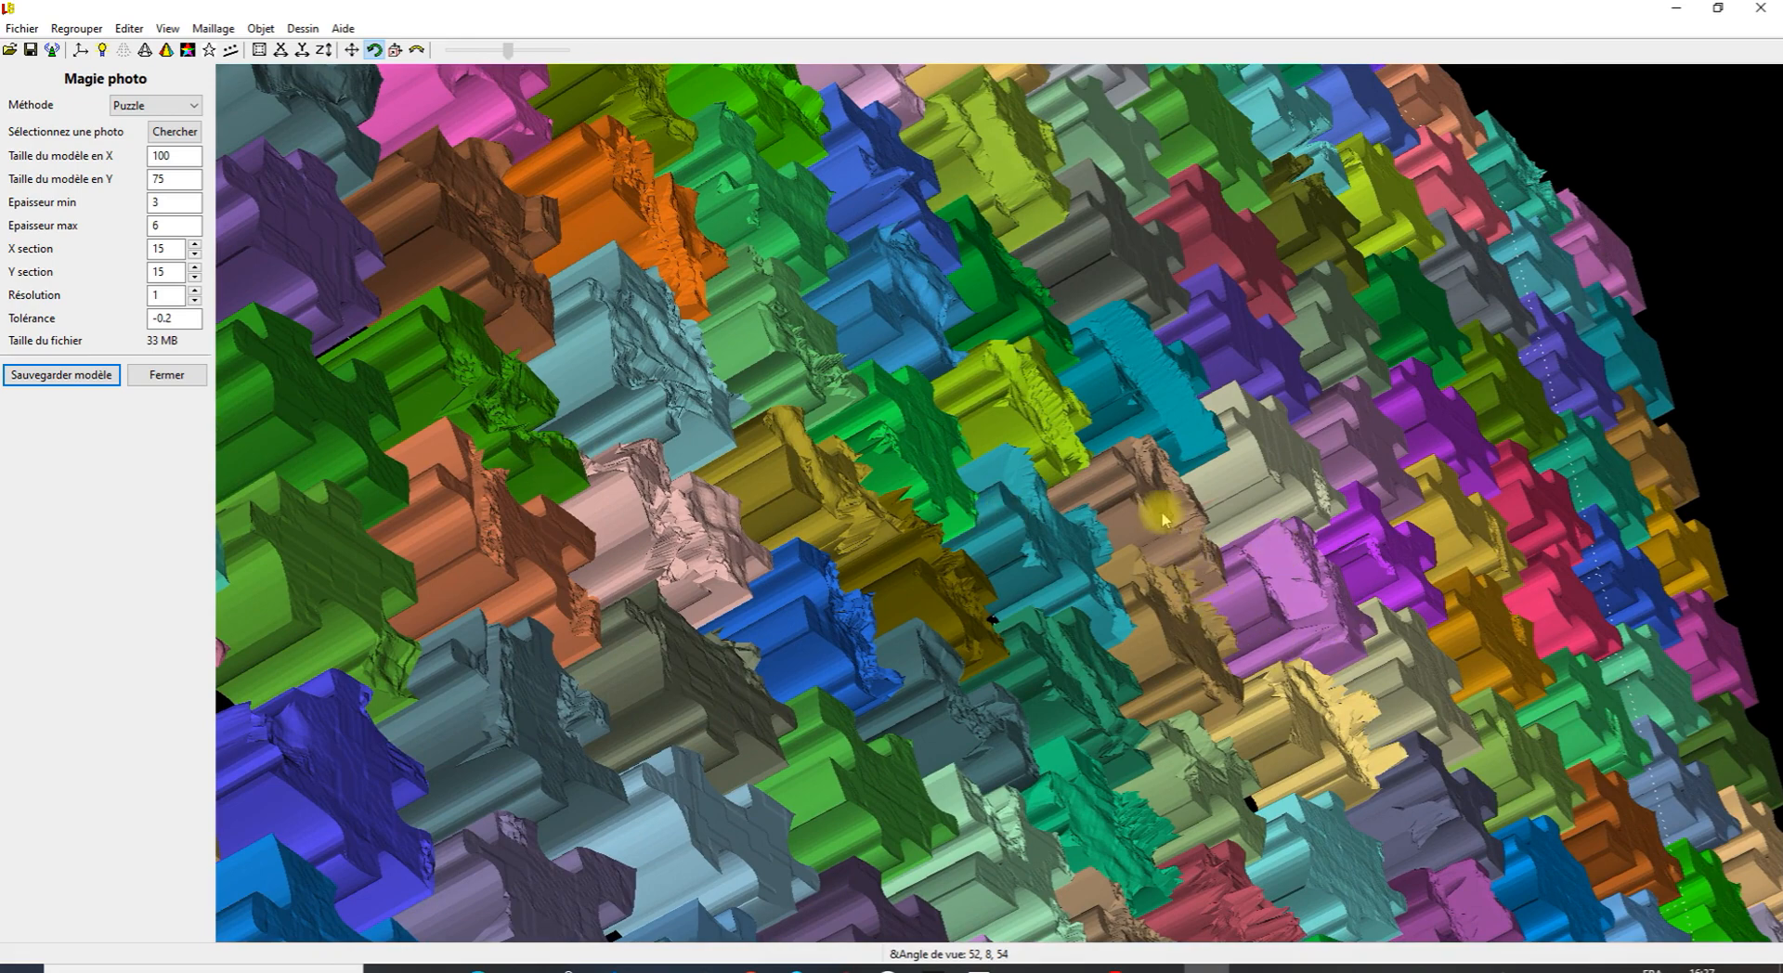
{"action": "scroll", "coordinate": [1161, 515], "scroll_direction": "down", "scroll_amount": 5}
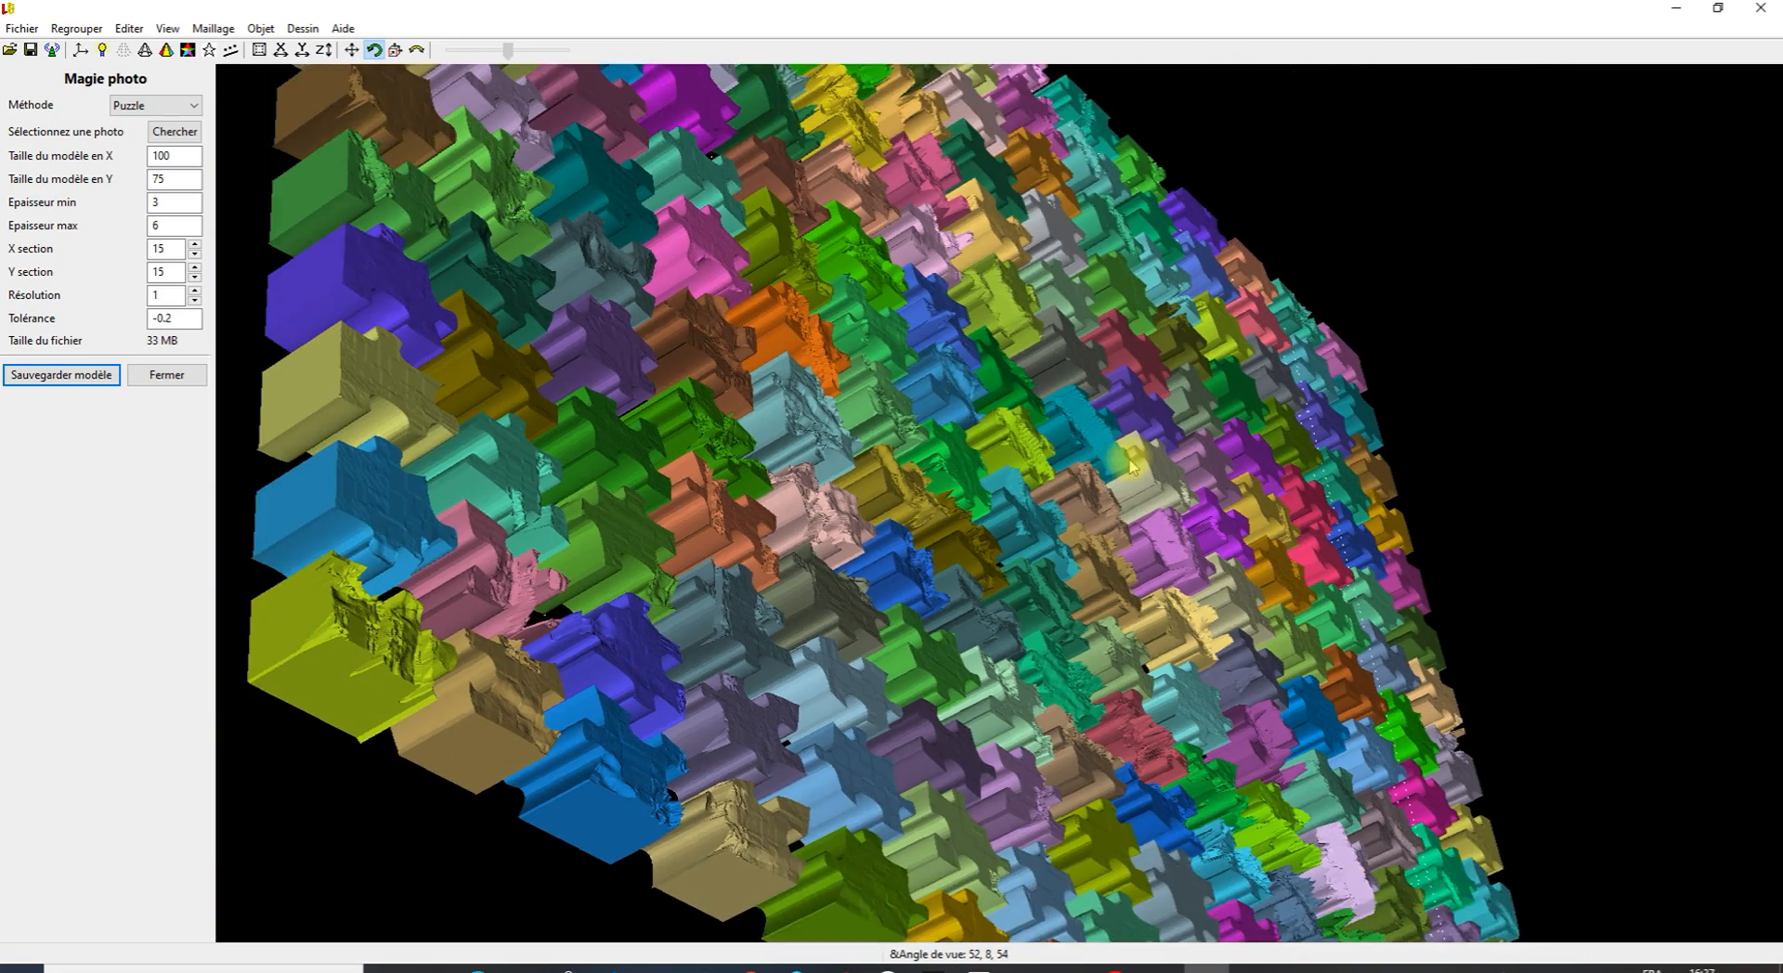
{"action": "scroll", "coordinate": [1130, 464], "scroll_direction": "down", "scroll_amount": 1}
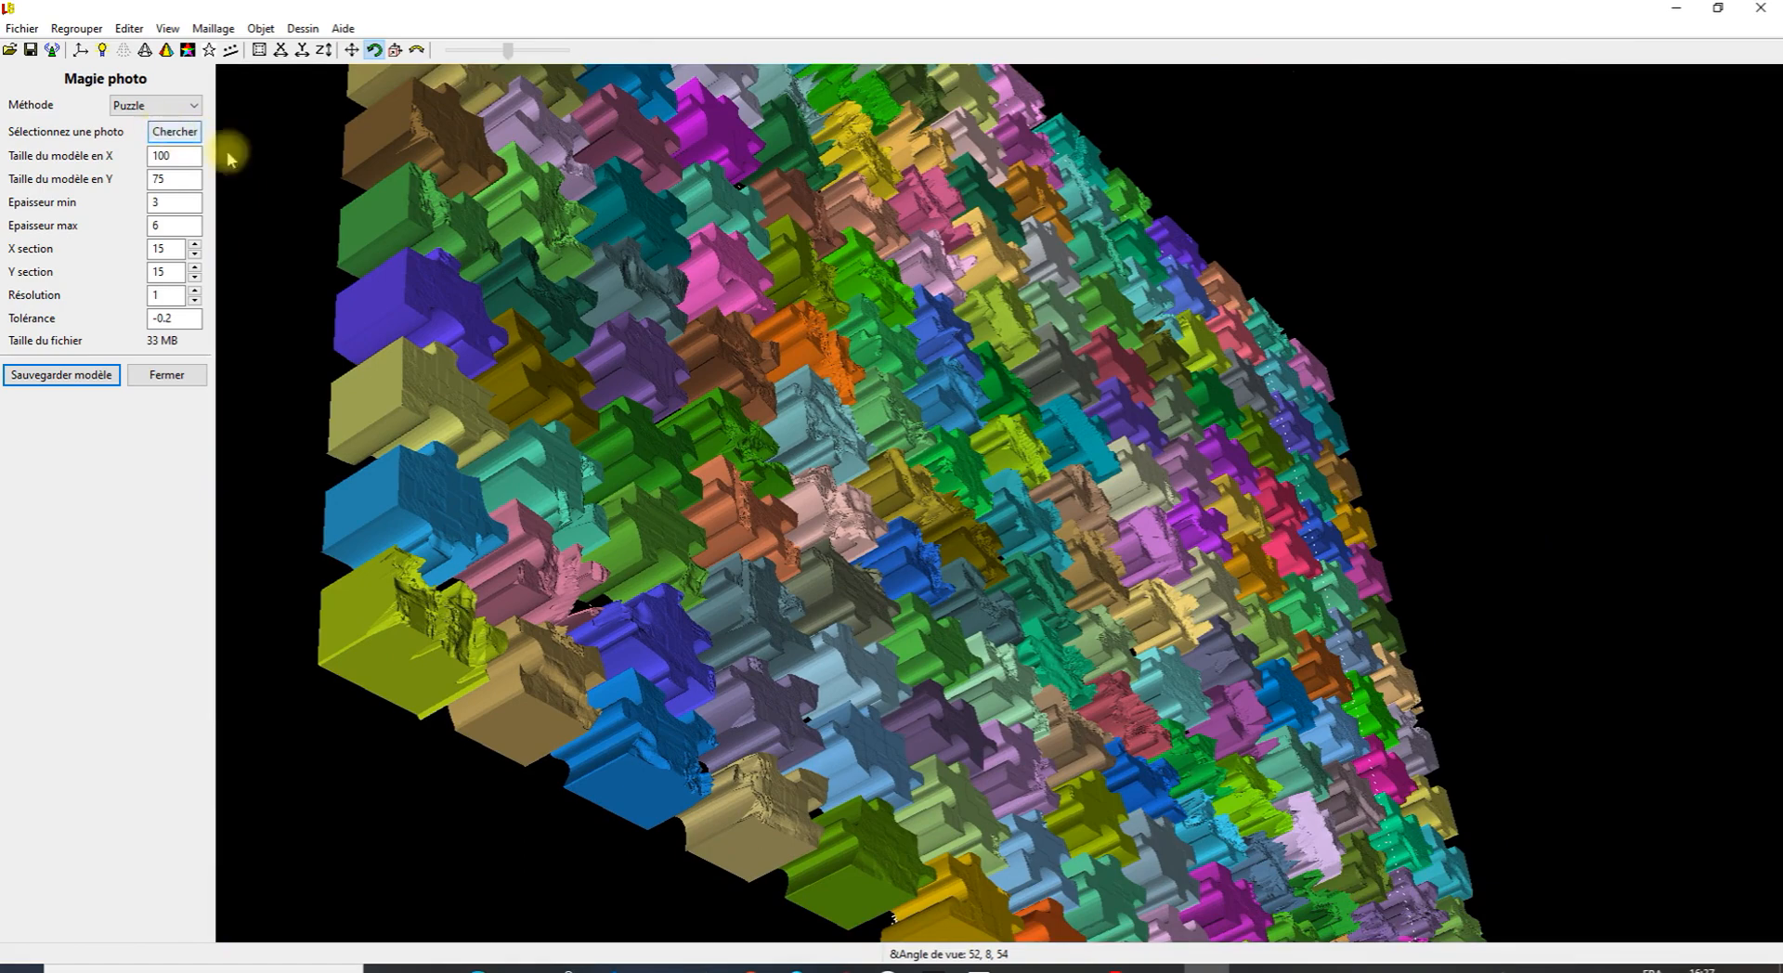
Restore the exploded pieces to the assembled puzzle.
{"action": "left_click_drag", "start_coordinate": [776, 382], "coordinate": [552, 396]}
{"action": "scroll", "coordinate": [871, 413], "scroll_direction": "down", "scroll_amount": 1}
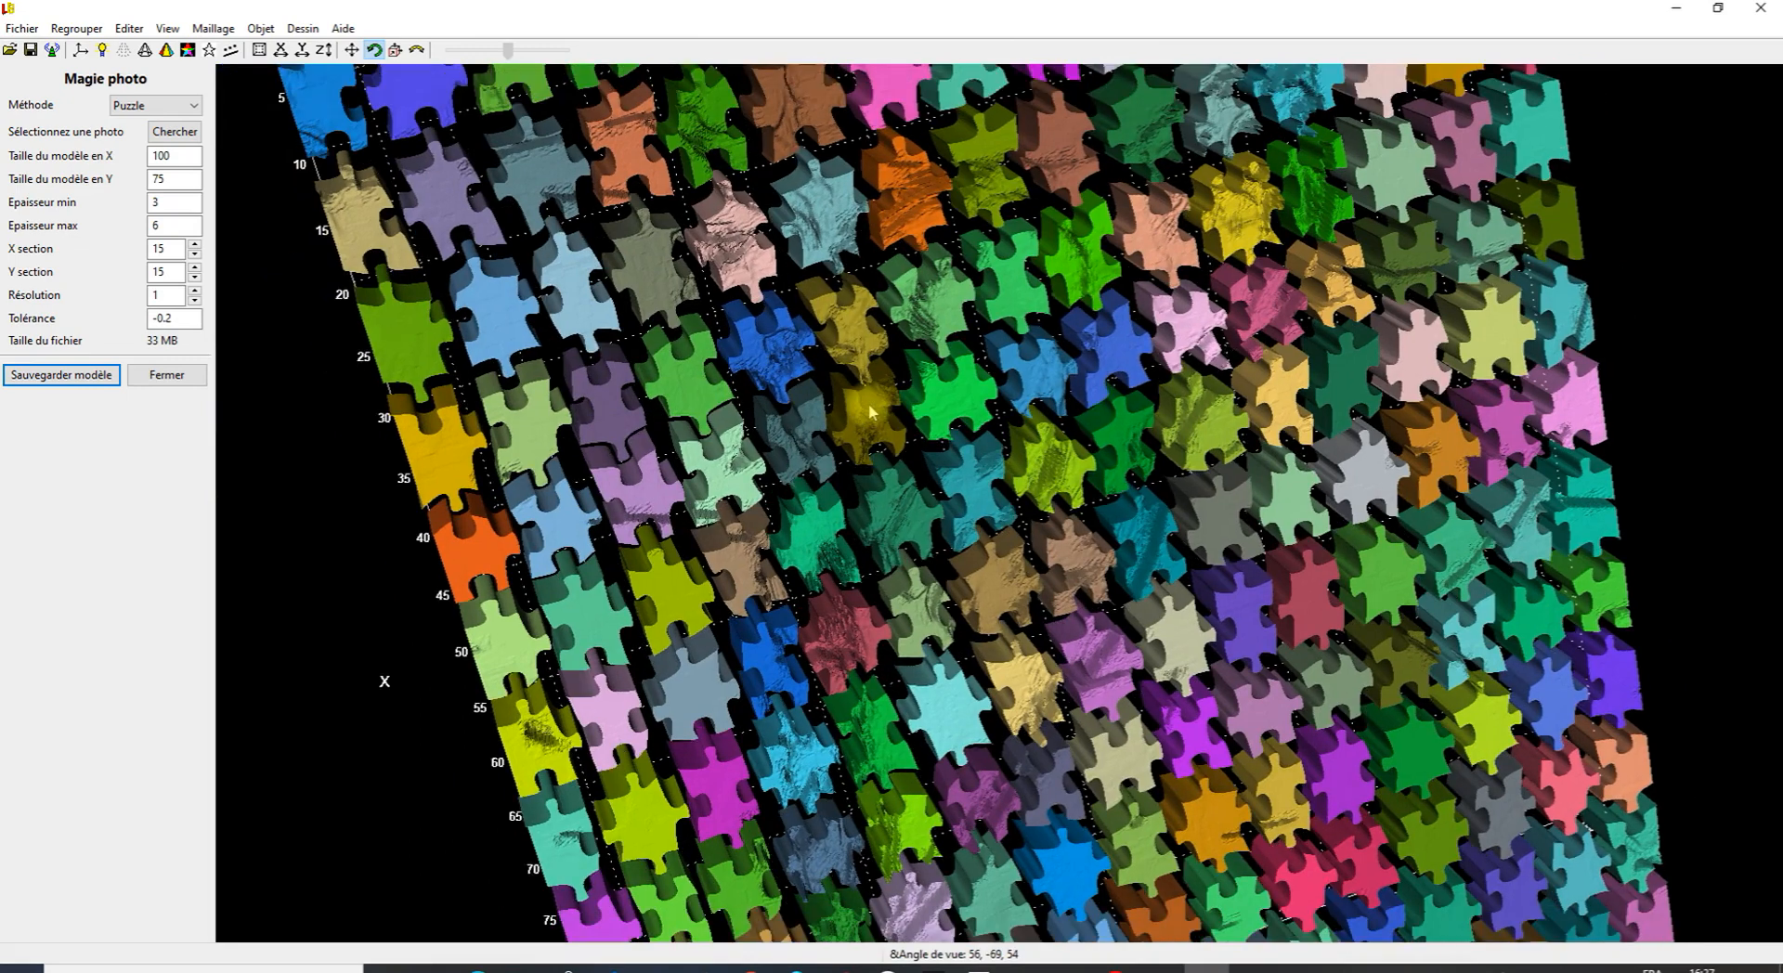
{"action": "scroll", "coordinate": [871, 414], "scroll_direction": "down", "scroll_amount": 3}
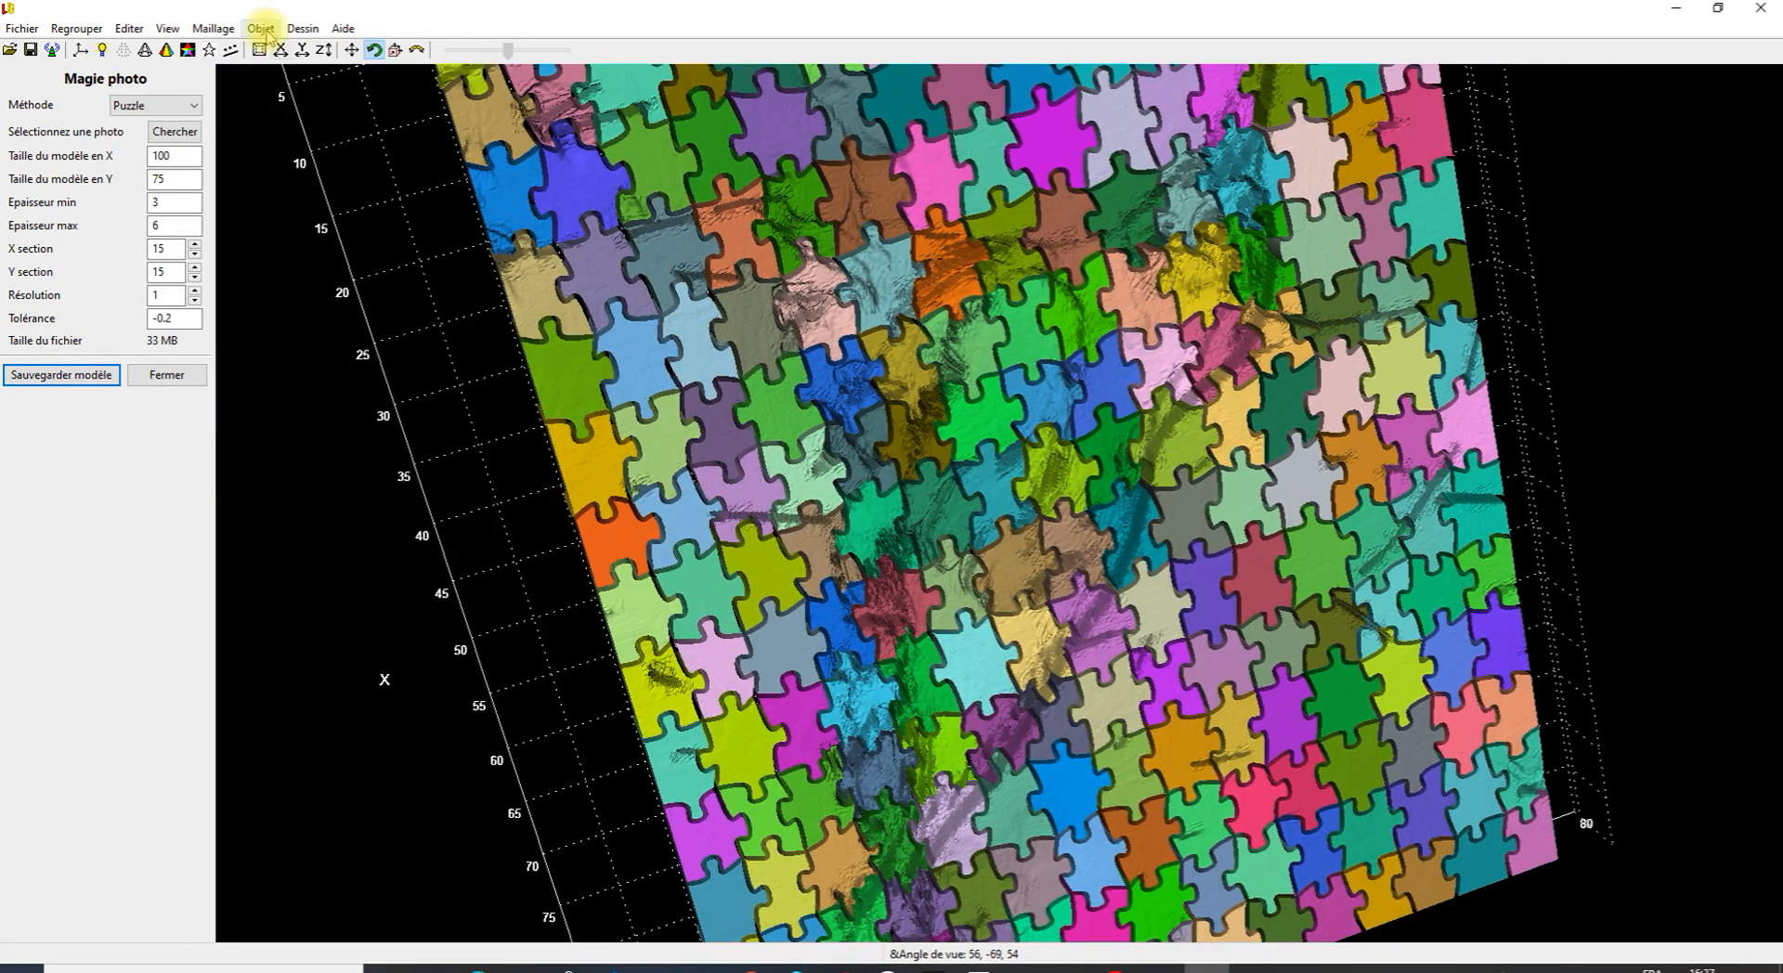
{"action": "left_click", "coordinate": [263, 30]}
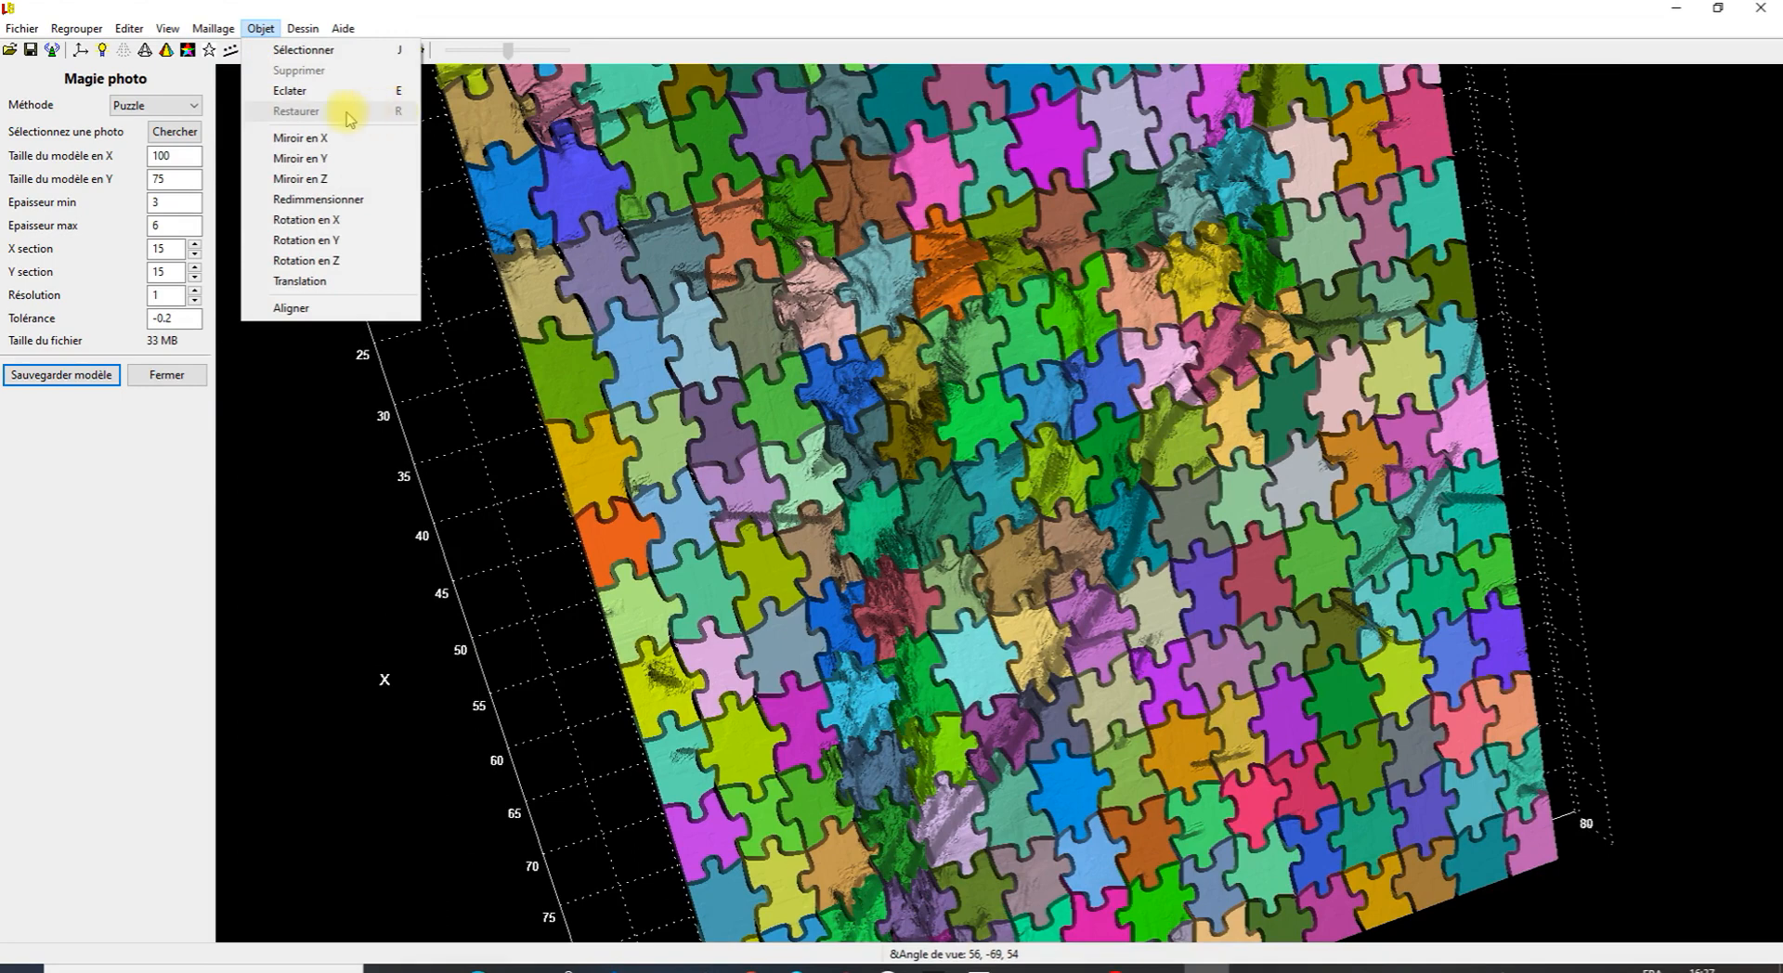
{"action": "left_click", "coordinate": [319, 198]}
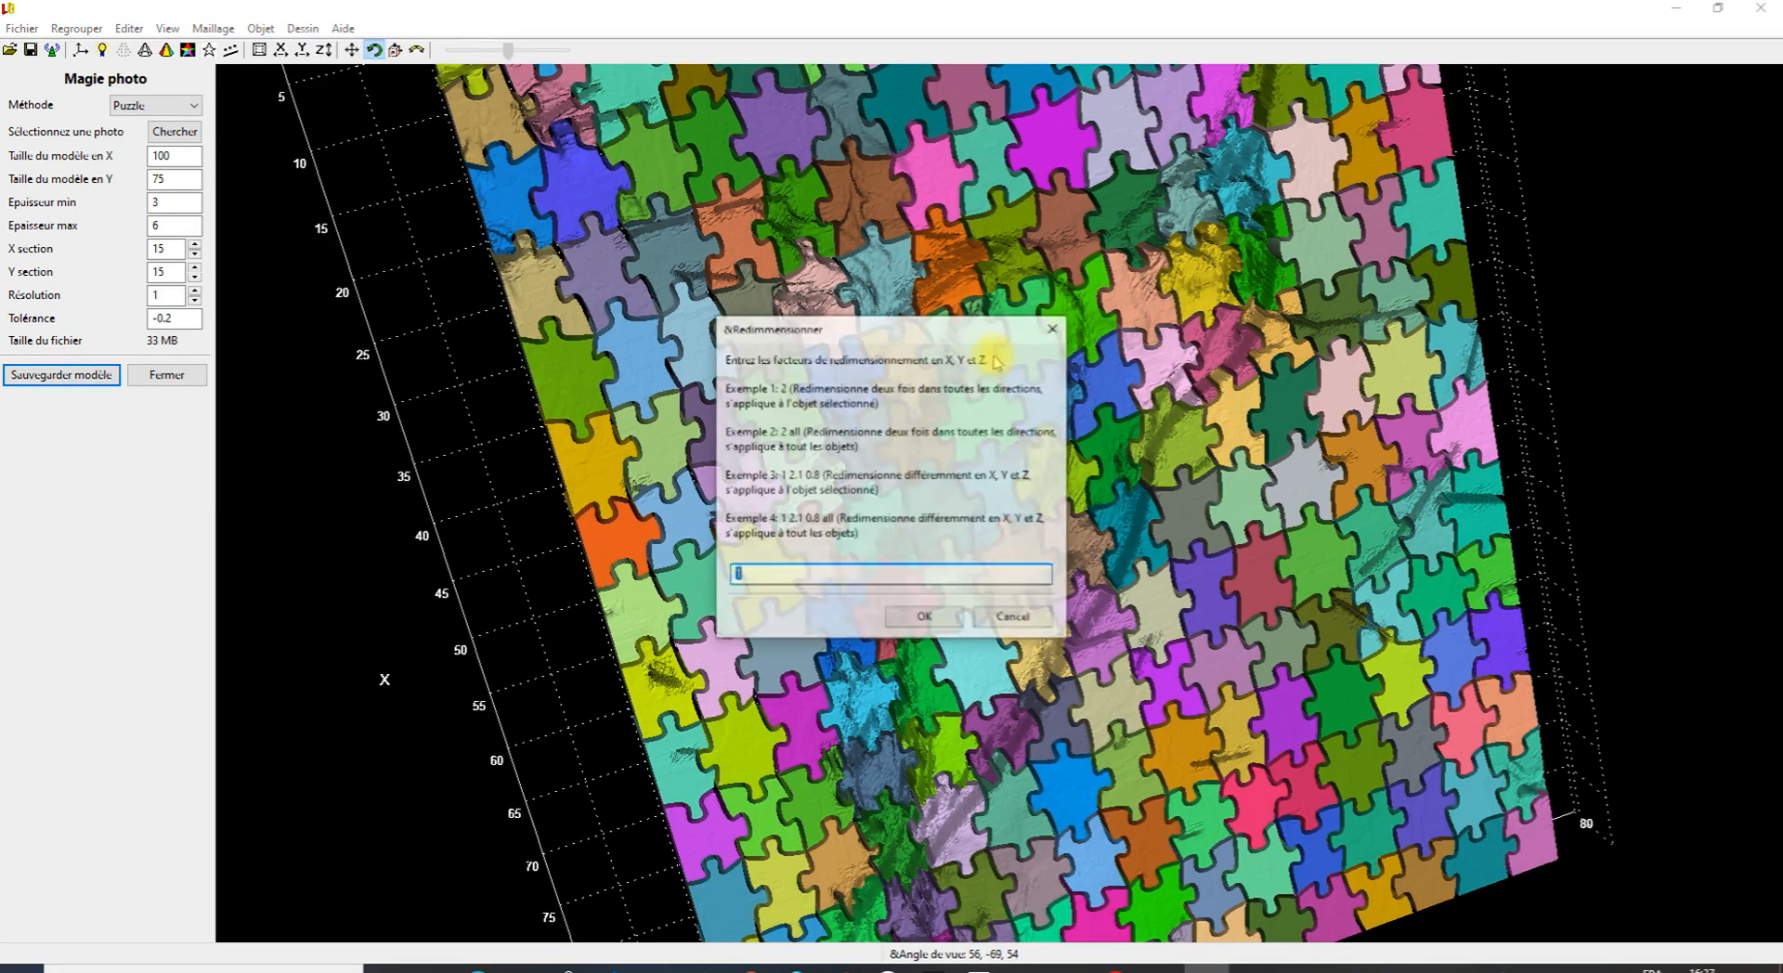
{"action": "left_click", "coordinate": [1021, 618]}
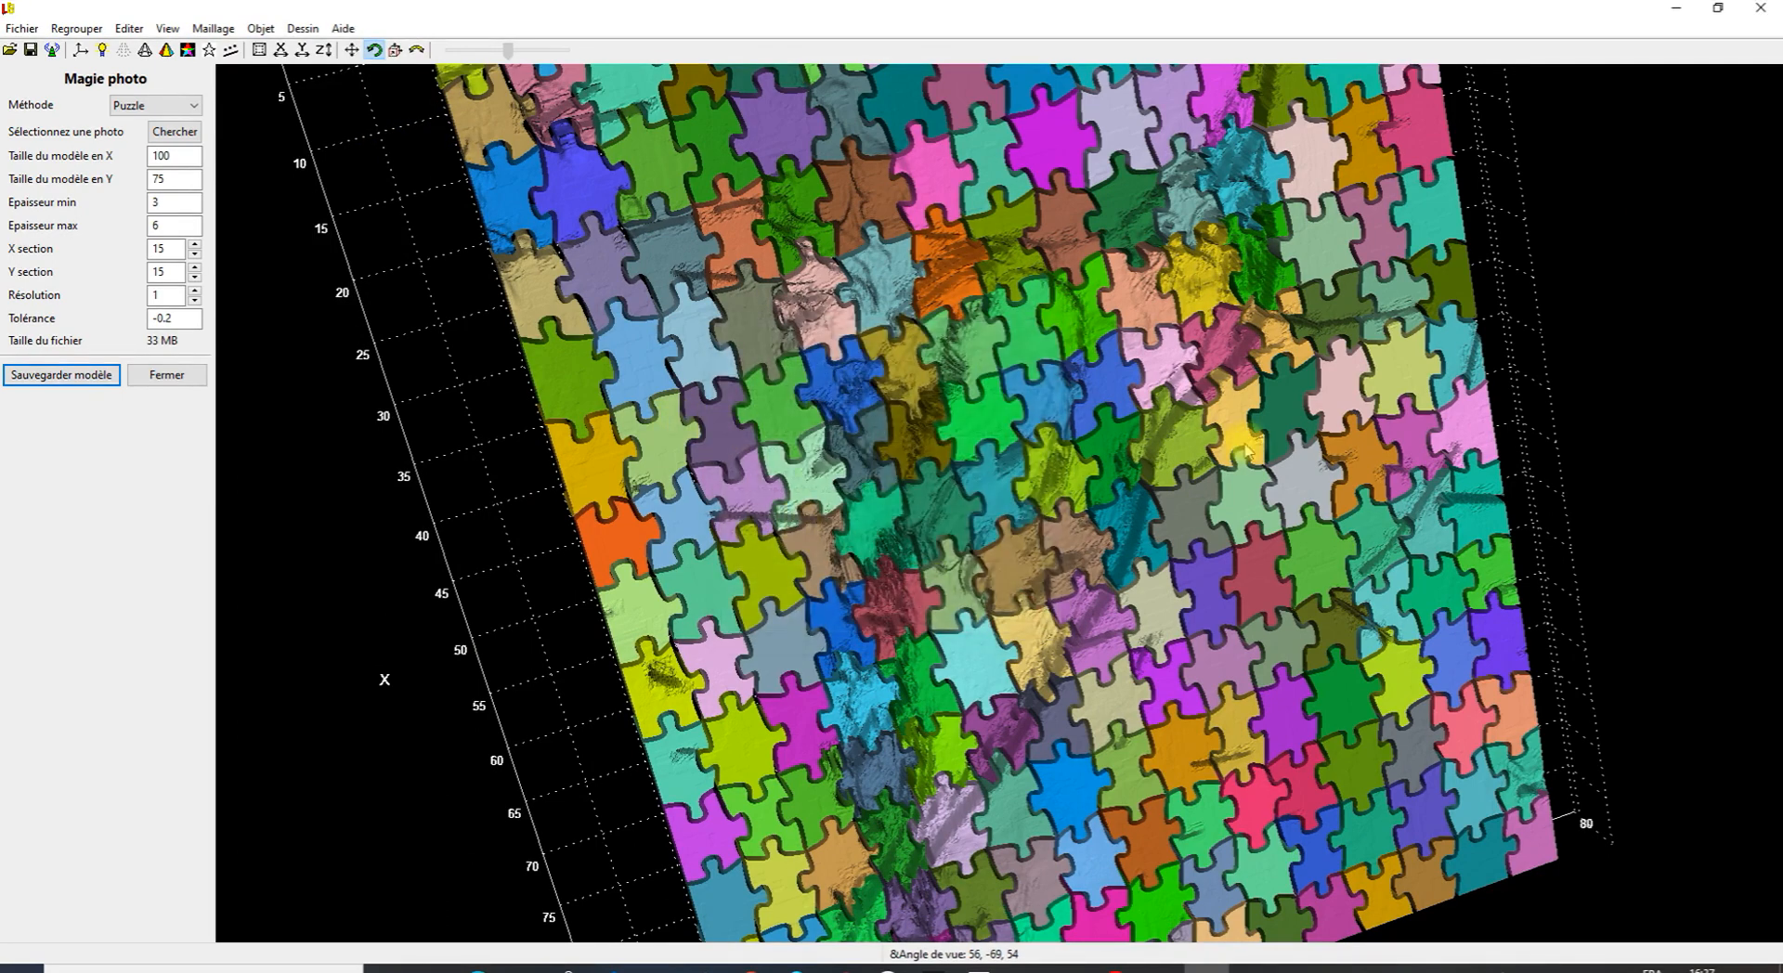
{"action": "left_click_drag", "start_coordinate": [1021, 492], "coordinate": [896, 471]}
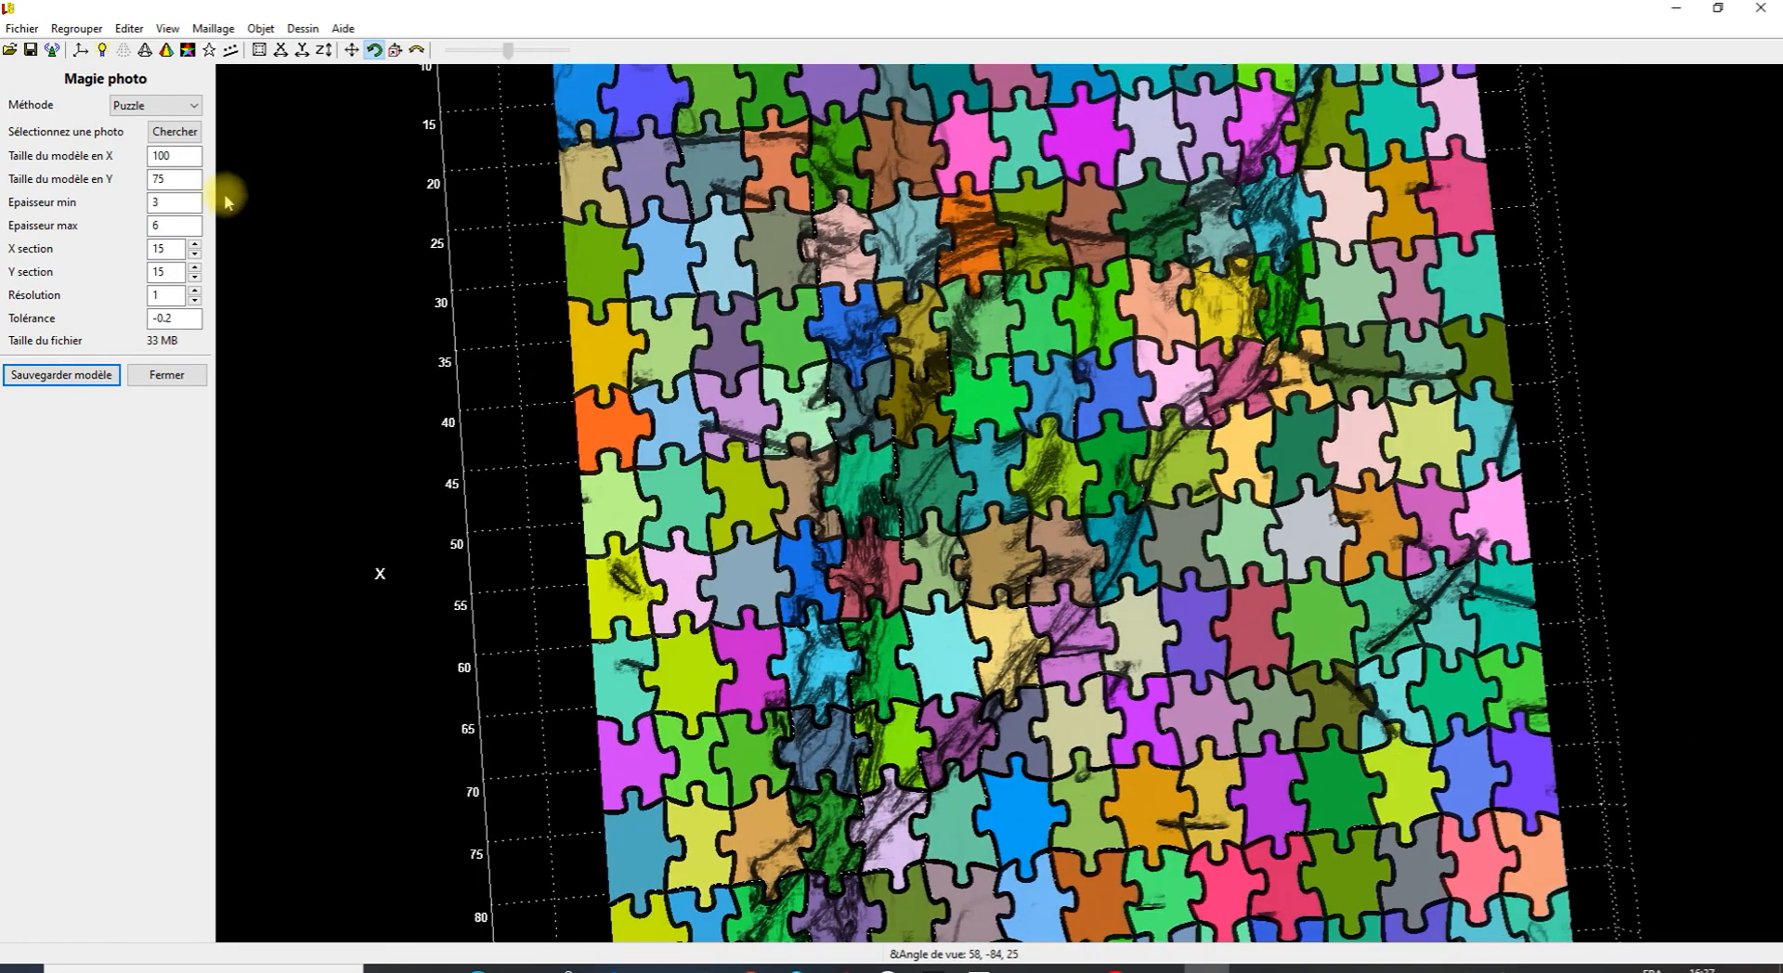
Replace the puzzle's photo with cheval.jpg and view the regenerated model at an angle.
{"action": "left_click", "coordinate": [174, 131]}
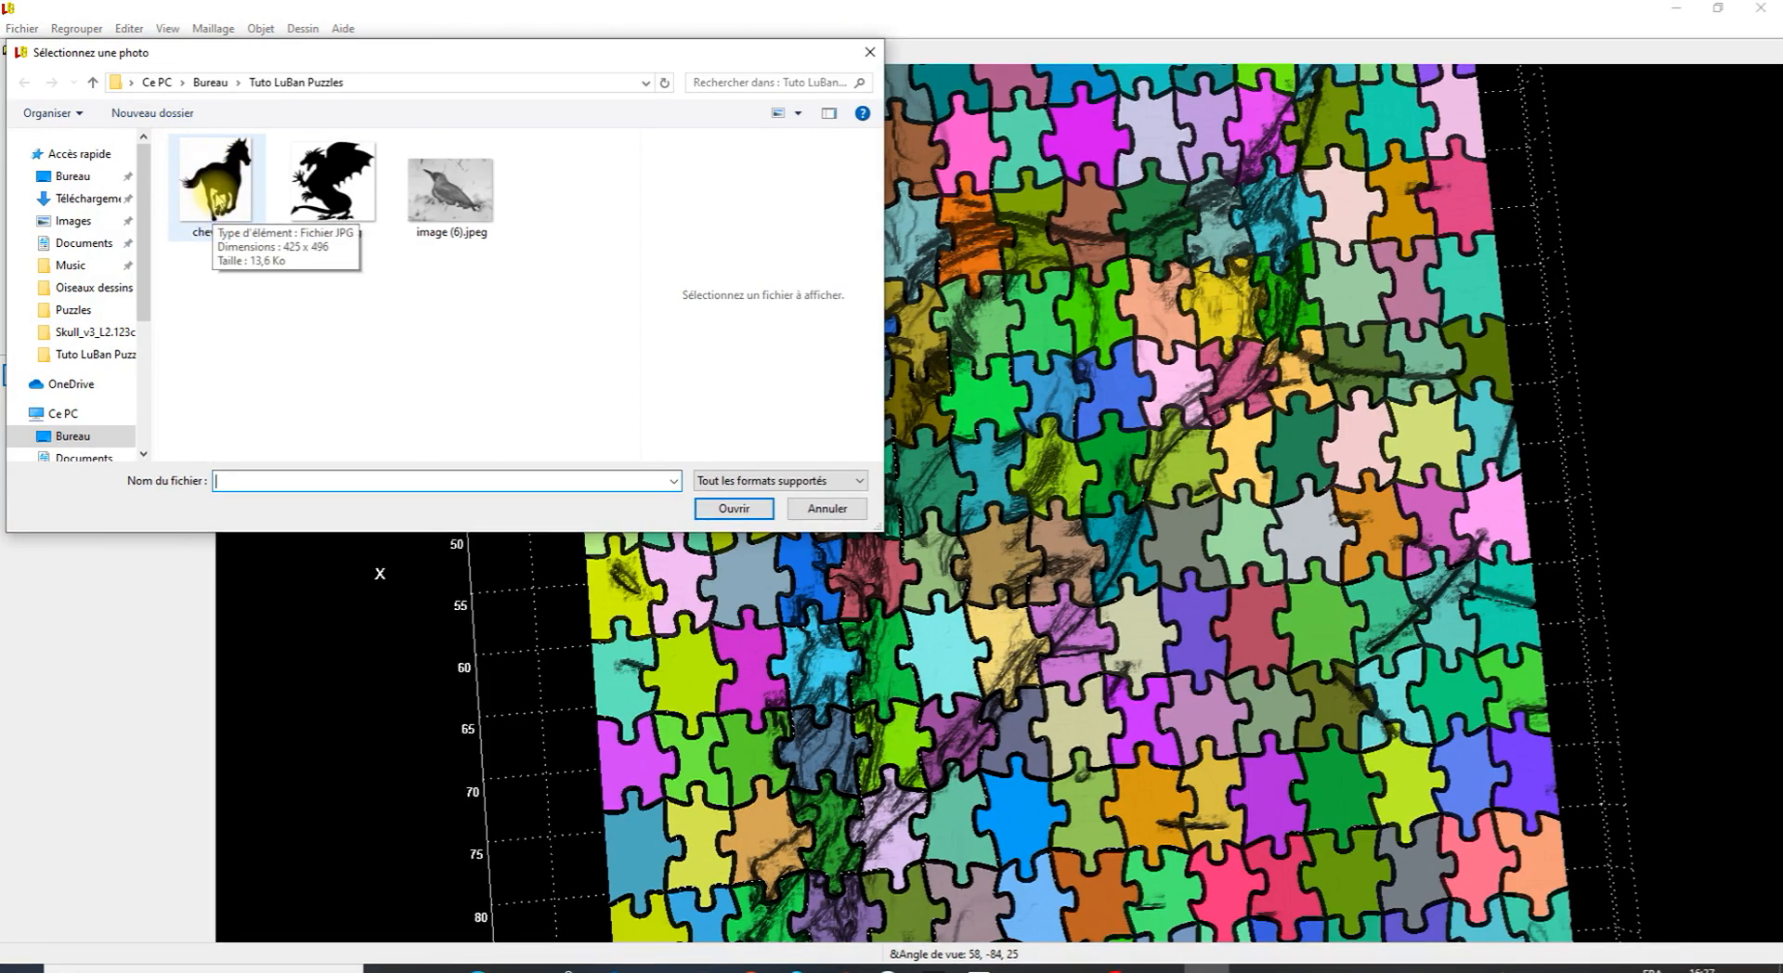
{"action": "left_click", "coordinate": [214, 209]}
{"action": "left_click", "coordinate": [732, 510]}
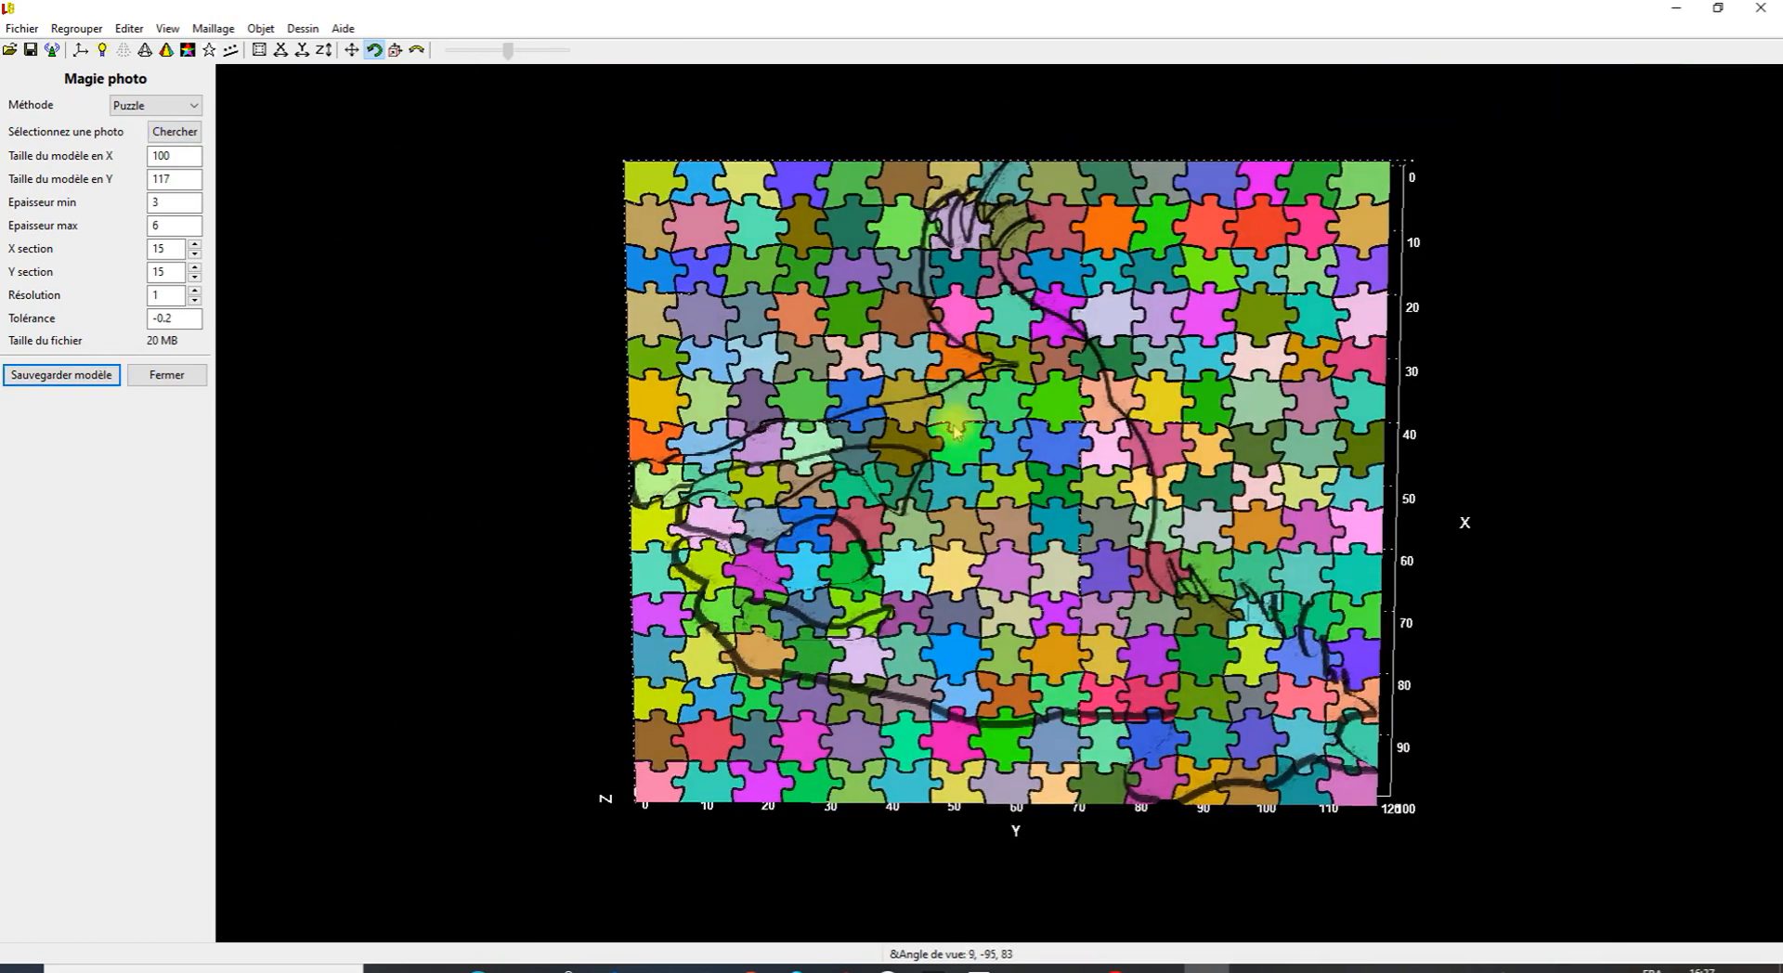
{"action": "left_click_drag", "start_coordinate": [879, 415], "coordinate": [1217, 357]}
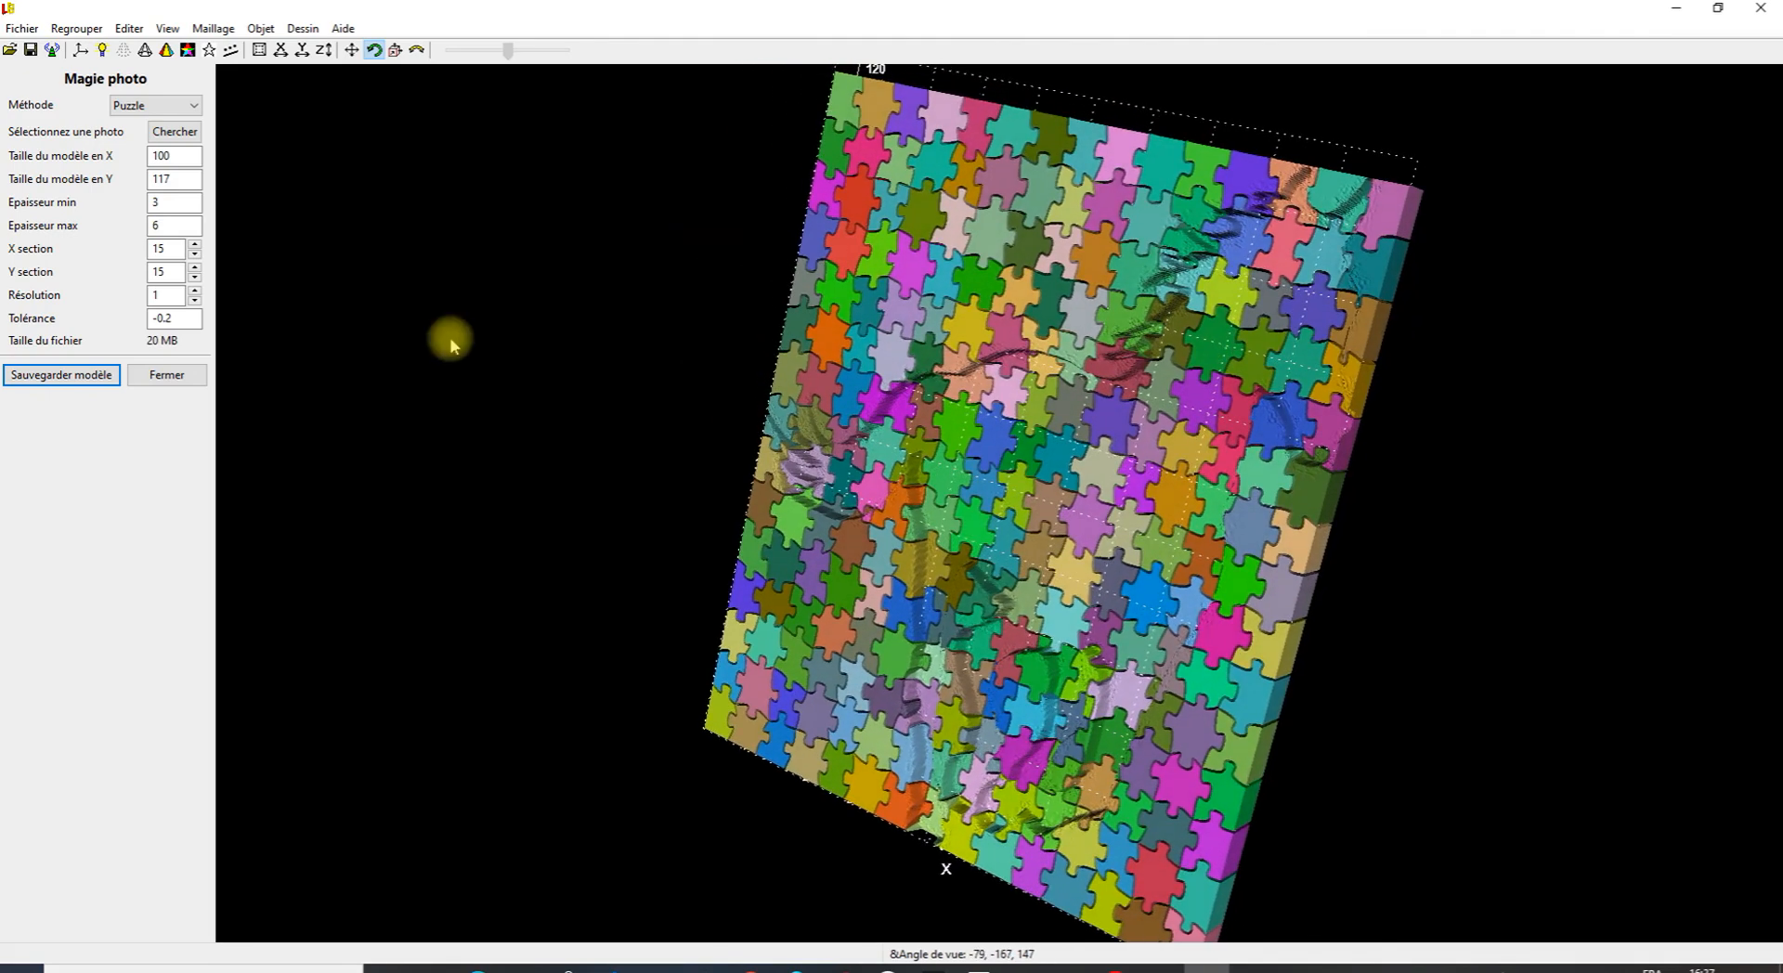
Examine the relief of the cheval.jpg puzzle from above, close up and at a low angle.
{"action": "left_click", "coordinate": [259, 51]}
{"action": "left_click_drag", "start_coordinate": [774, 409], "coordinate": [985, 524]}
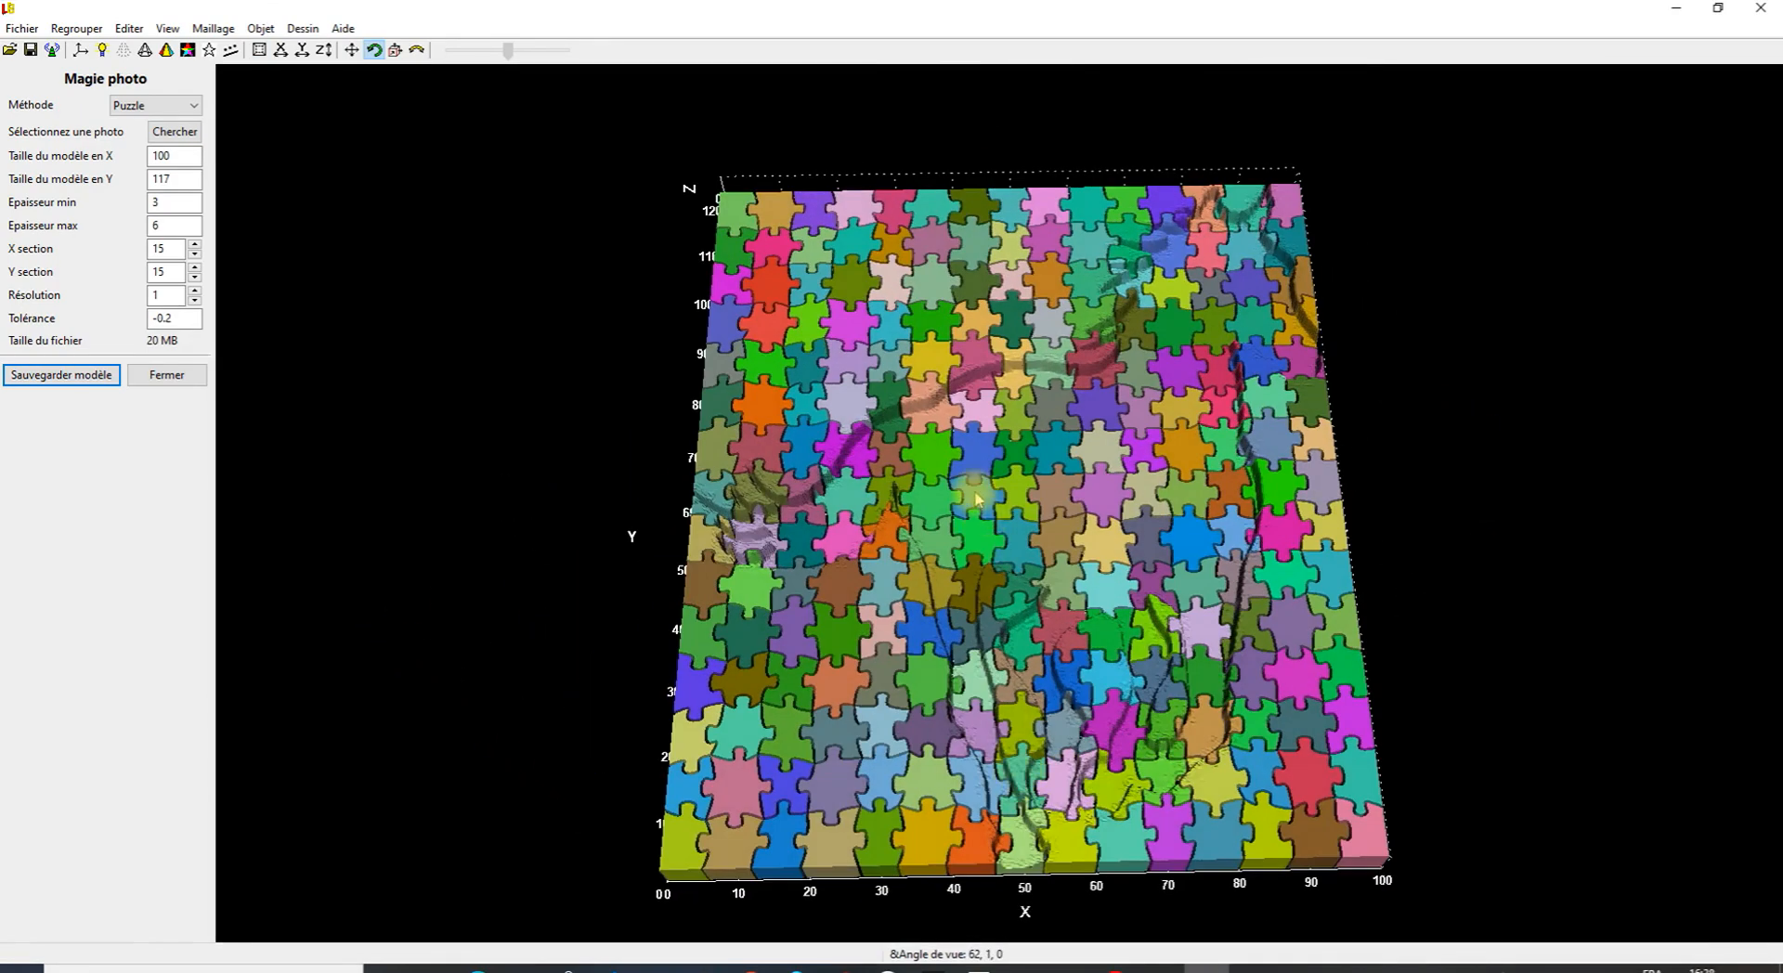
{"action": "left_click_drag", "start_coordinate": [981, 489], "coordinate": [966, 563]}
{"action": "scroll", "coordinate": [966, 563], "scroll_direction": "up", "scroll_amount": 5}
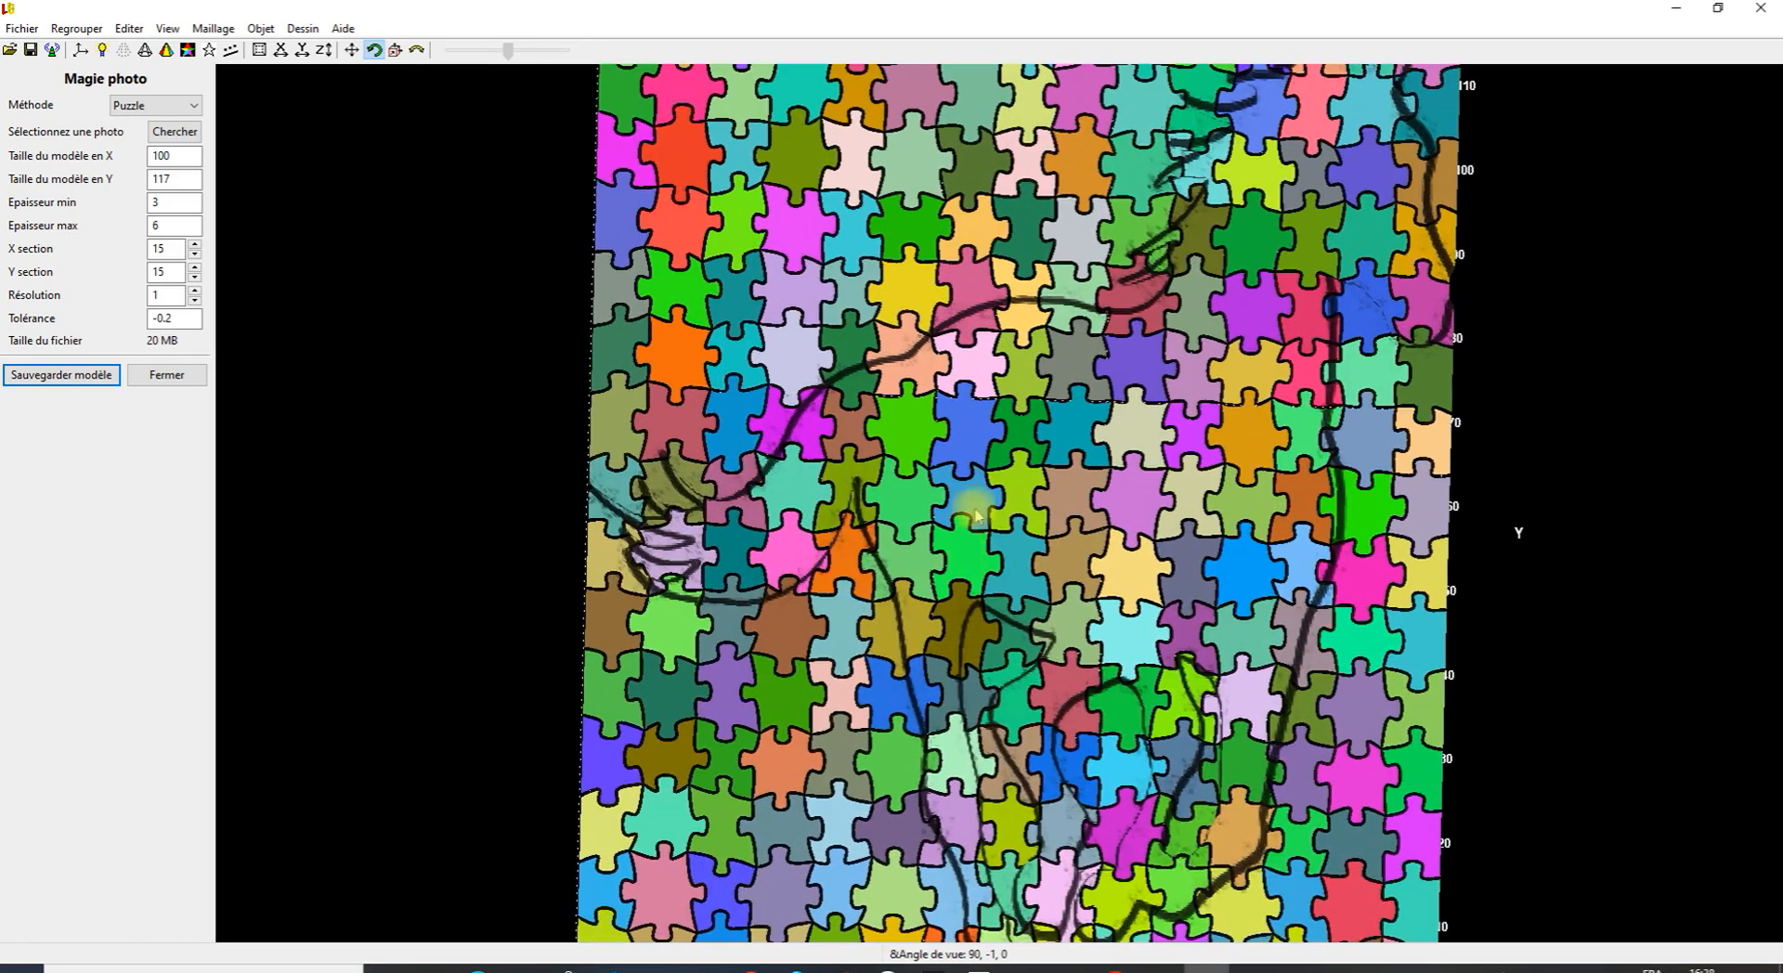
{"action": "left_click_drag", "start_coordinate": [977, 543], "coordinate": [1032, 402]}
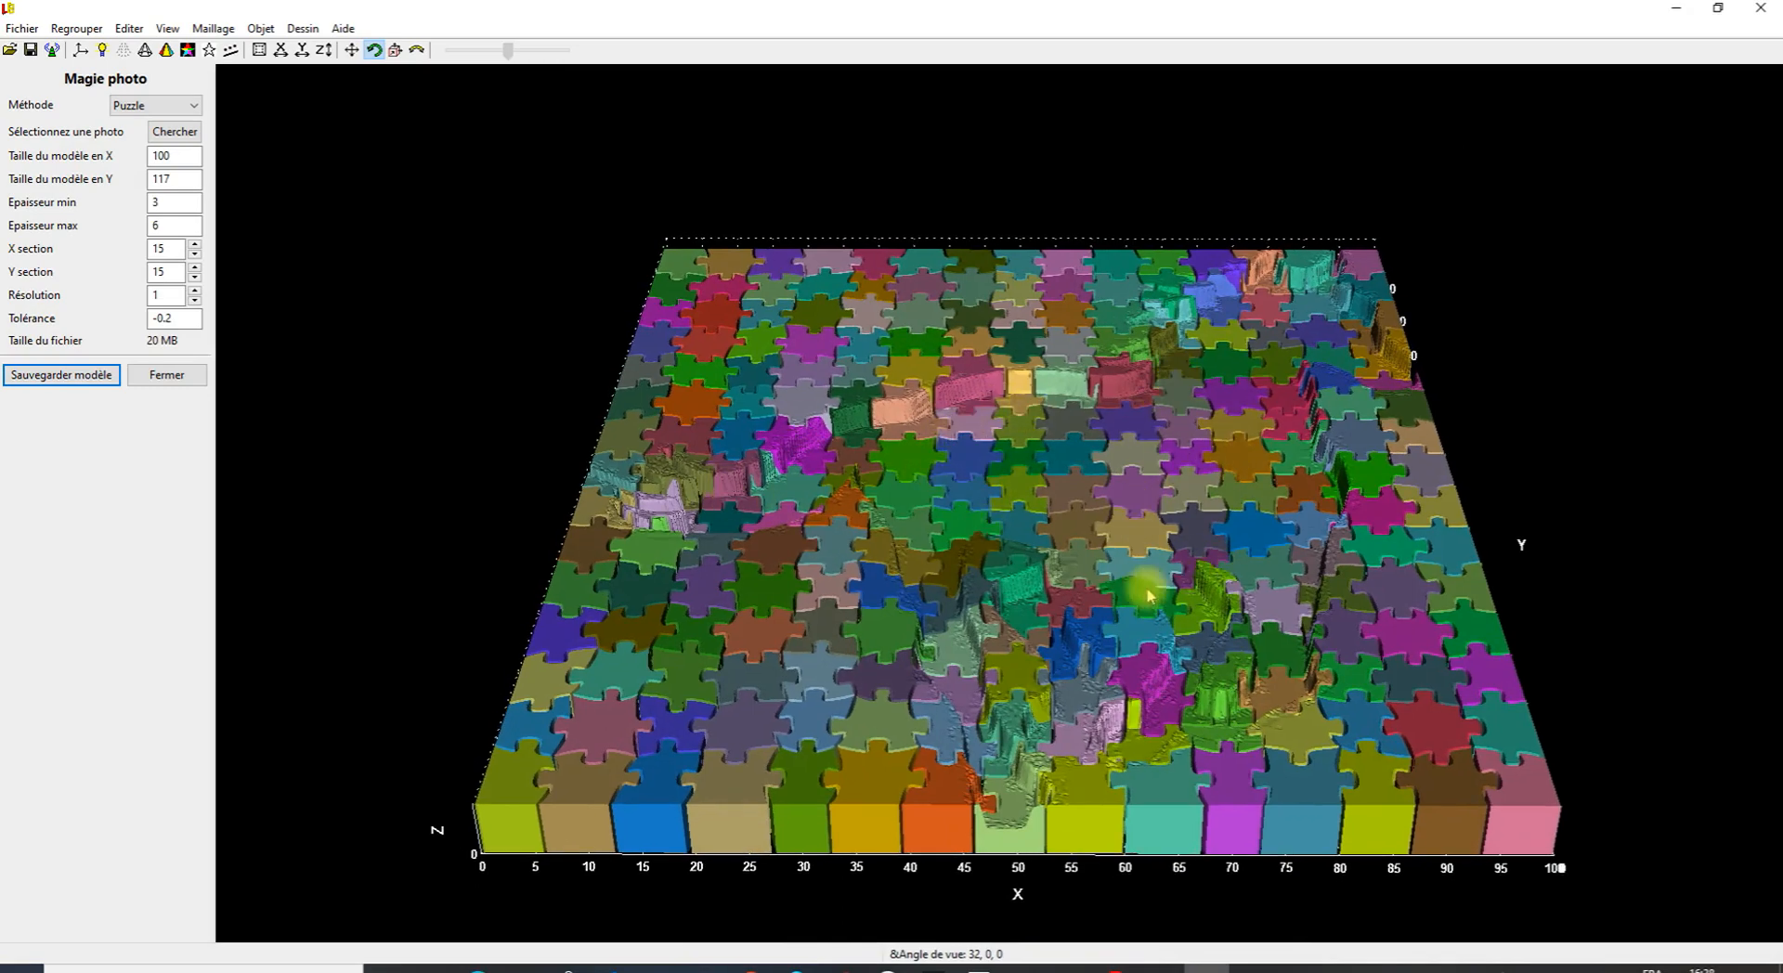
{"action": "scroll", "coordinate": [936, 462], "scroll_direction": "down", "scroll_amount": 3}
{"action": "left_click_drag", "start_coordinate": [936, 462], "coordinate": [910, 581]}
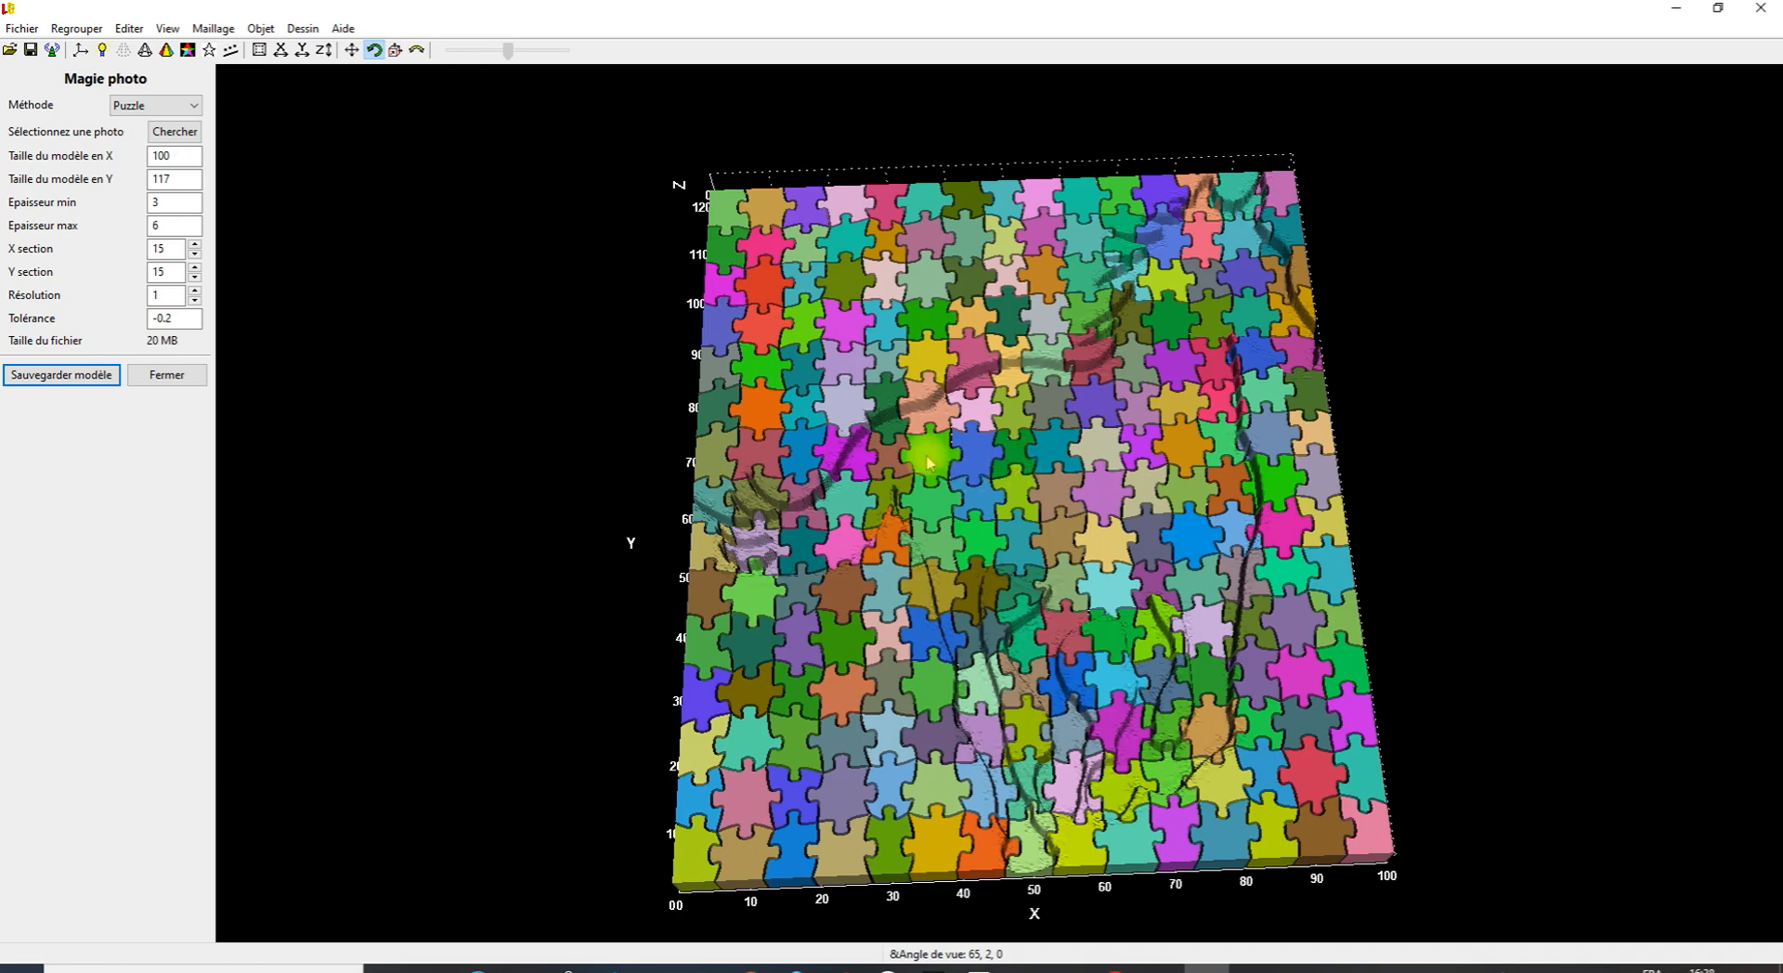
{"action": "left_click", "coordinate": [116, 106]}
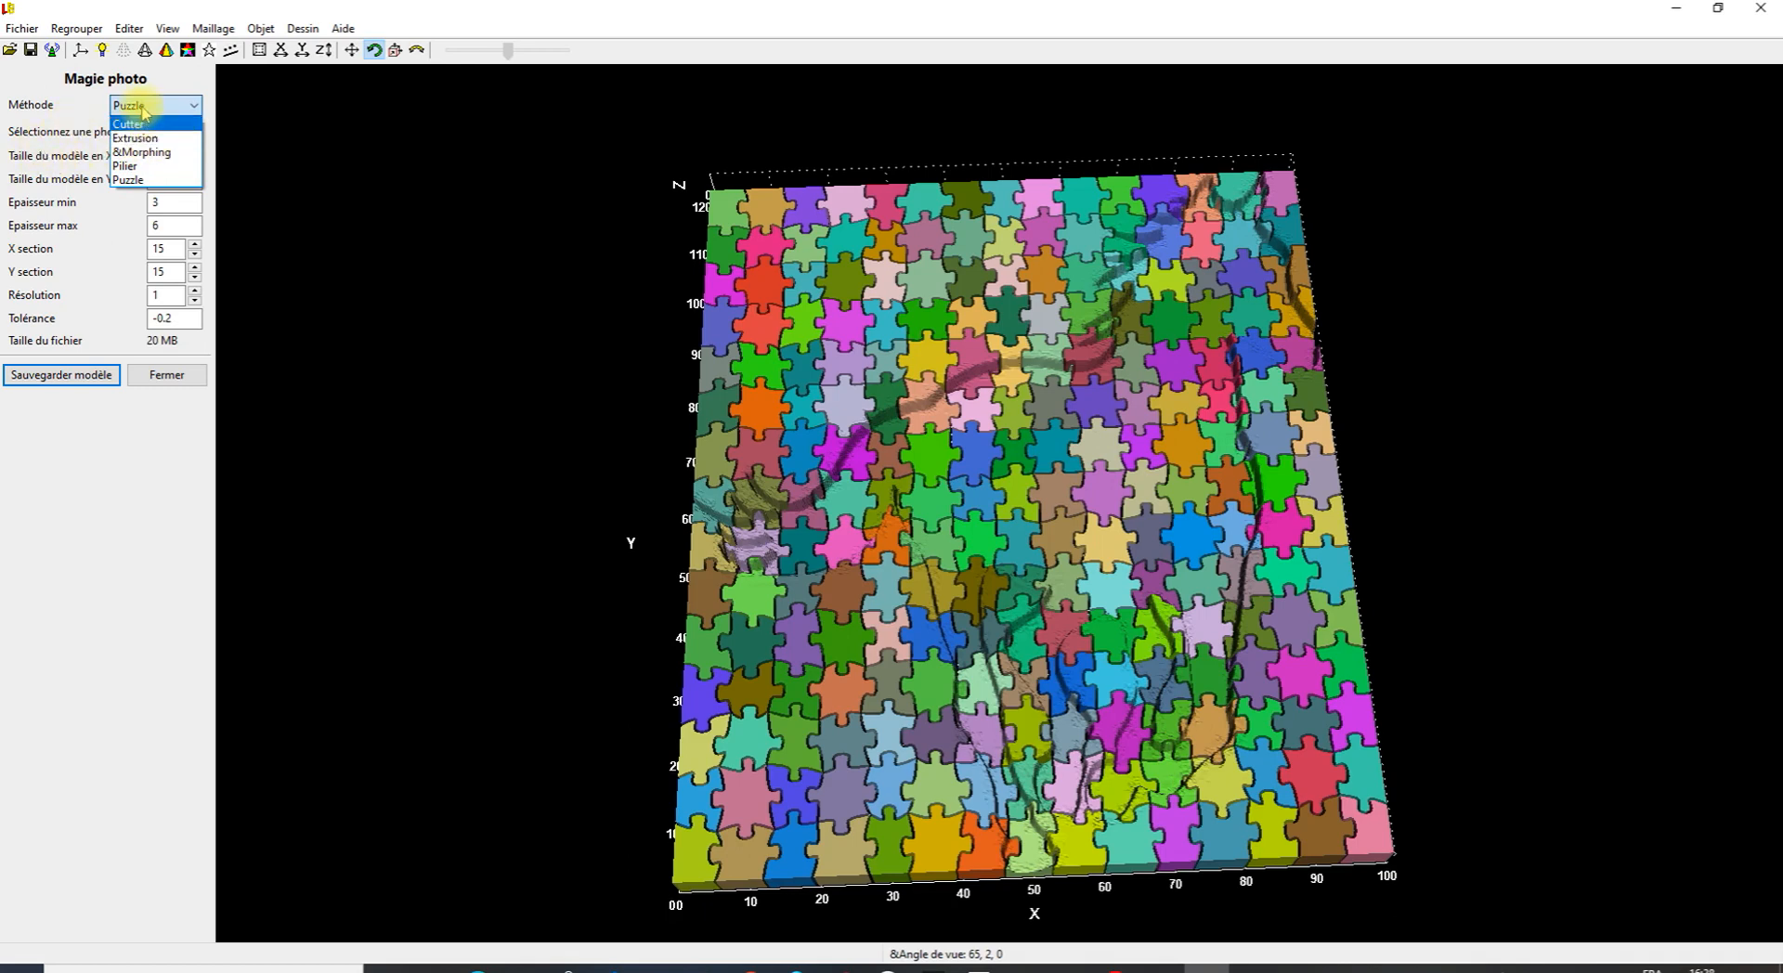
{"action": "left_click", "coordinate": [42, 184]}
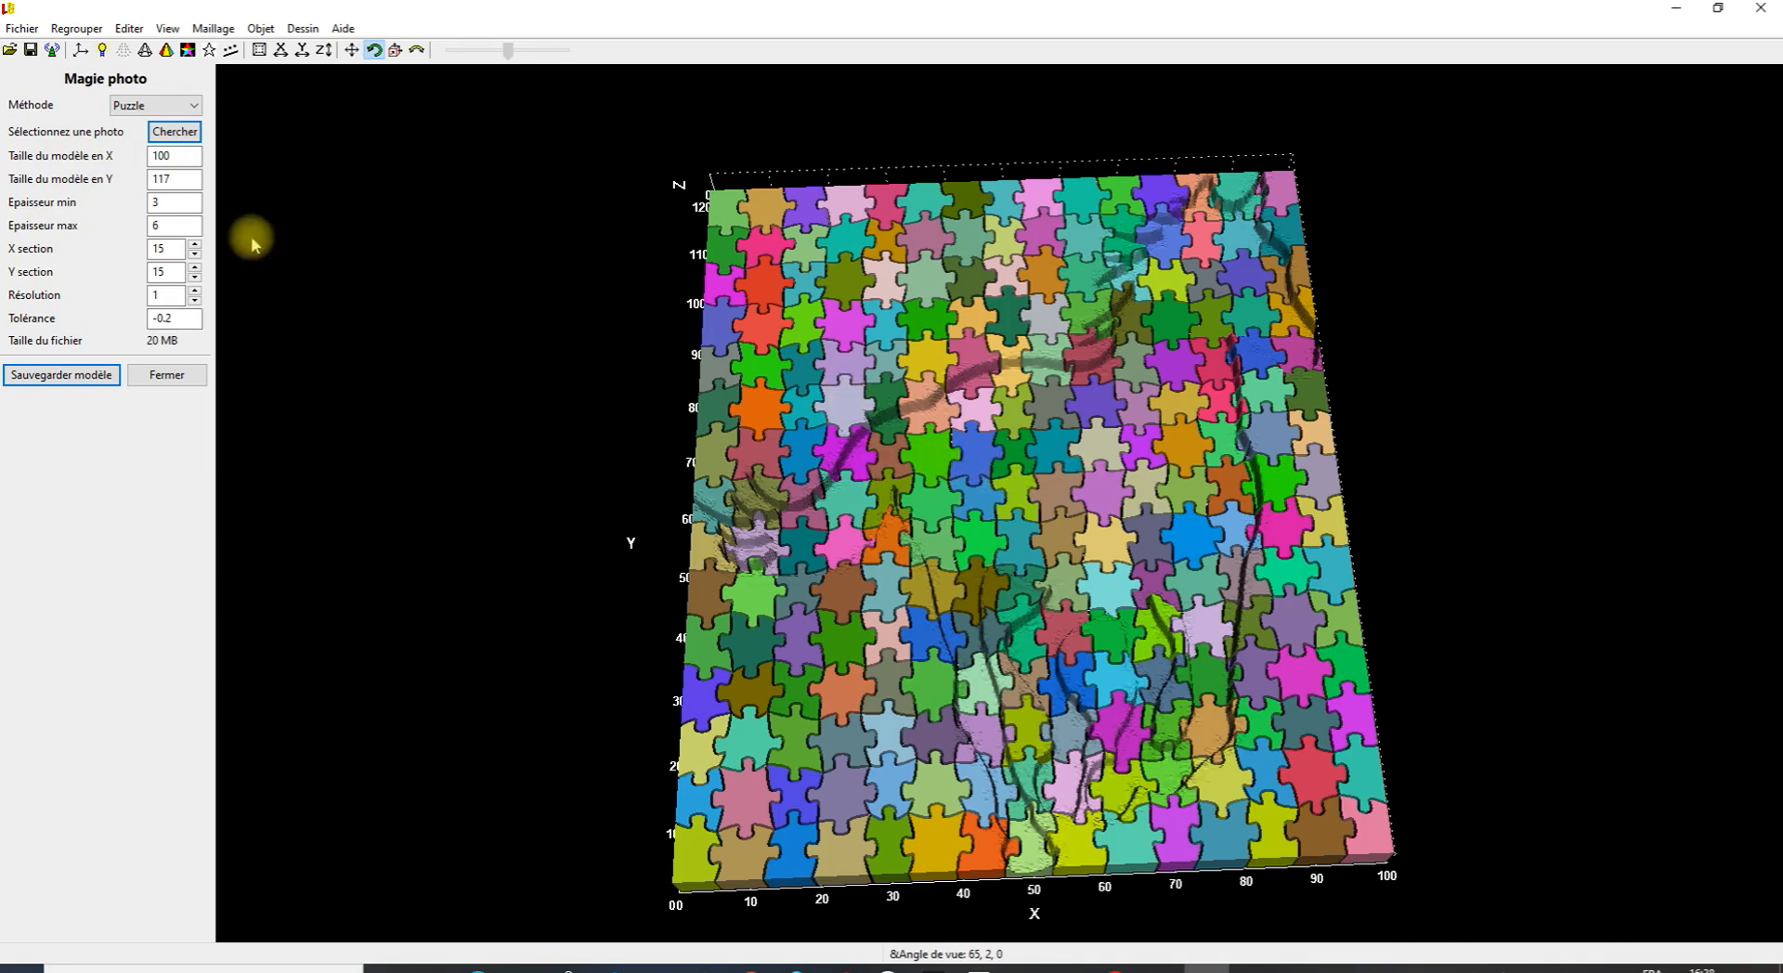
Create a new 2D window and open the image cheval.jpg in it.
{"action": "left_click", "coordinate": [20, 30]}
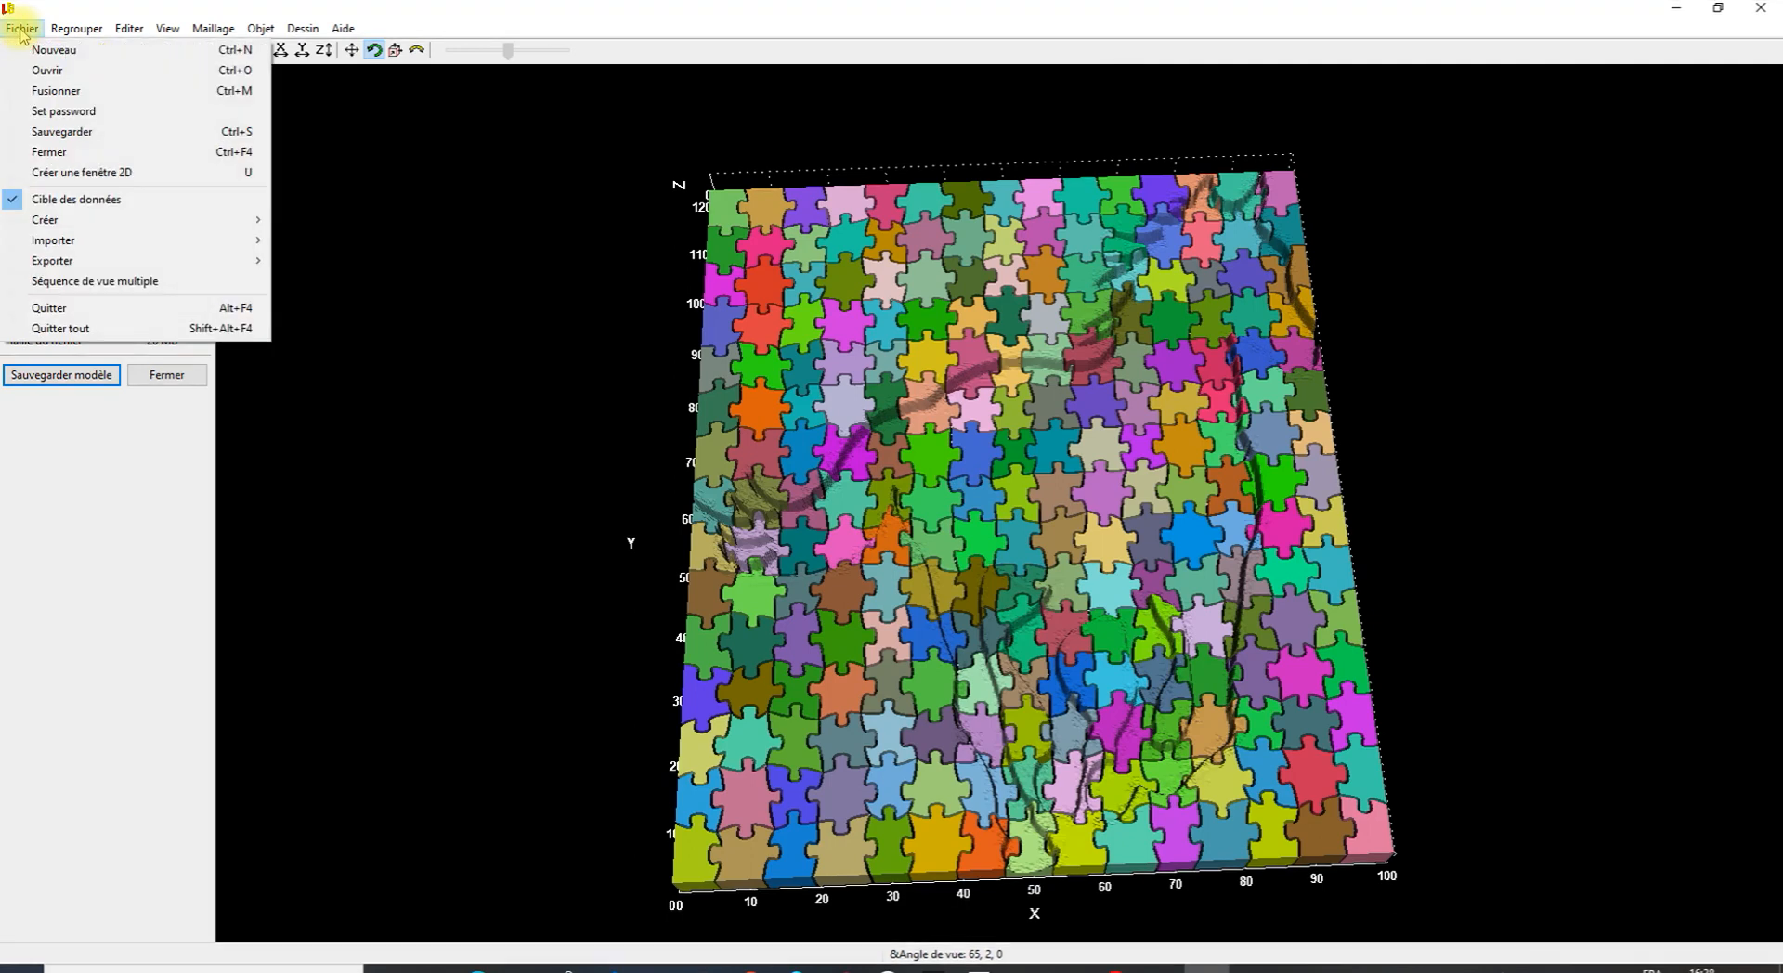
{"action": "left_click", "coordinate": [125, 173]}
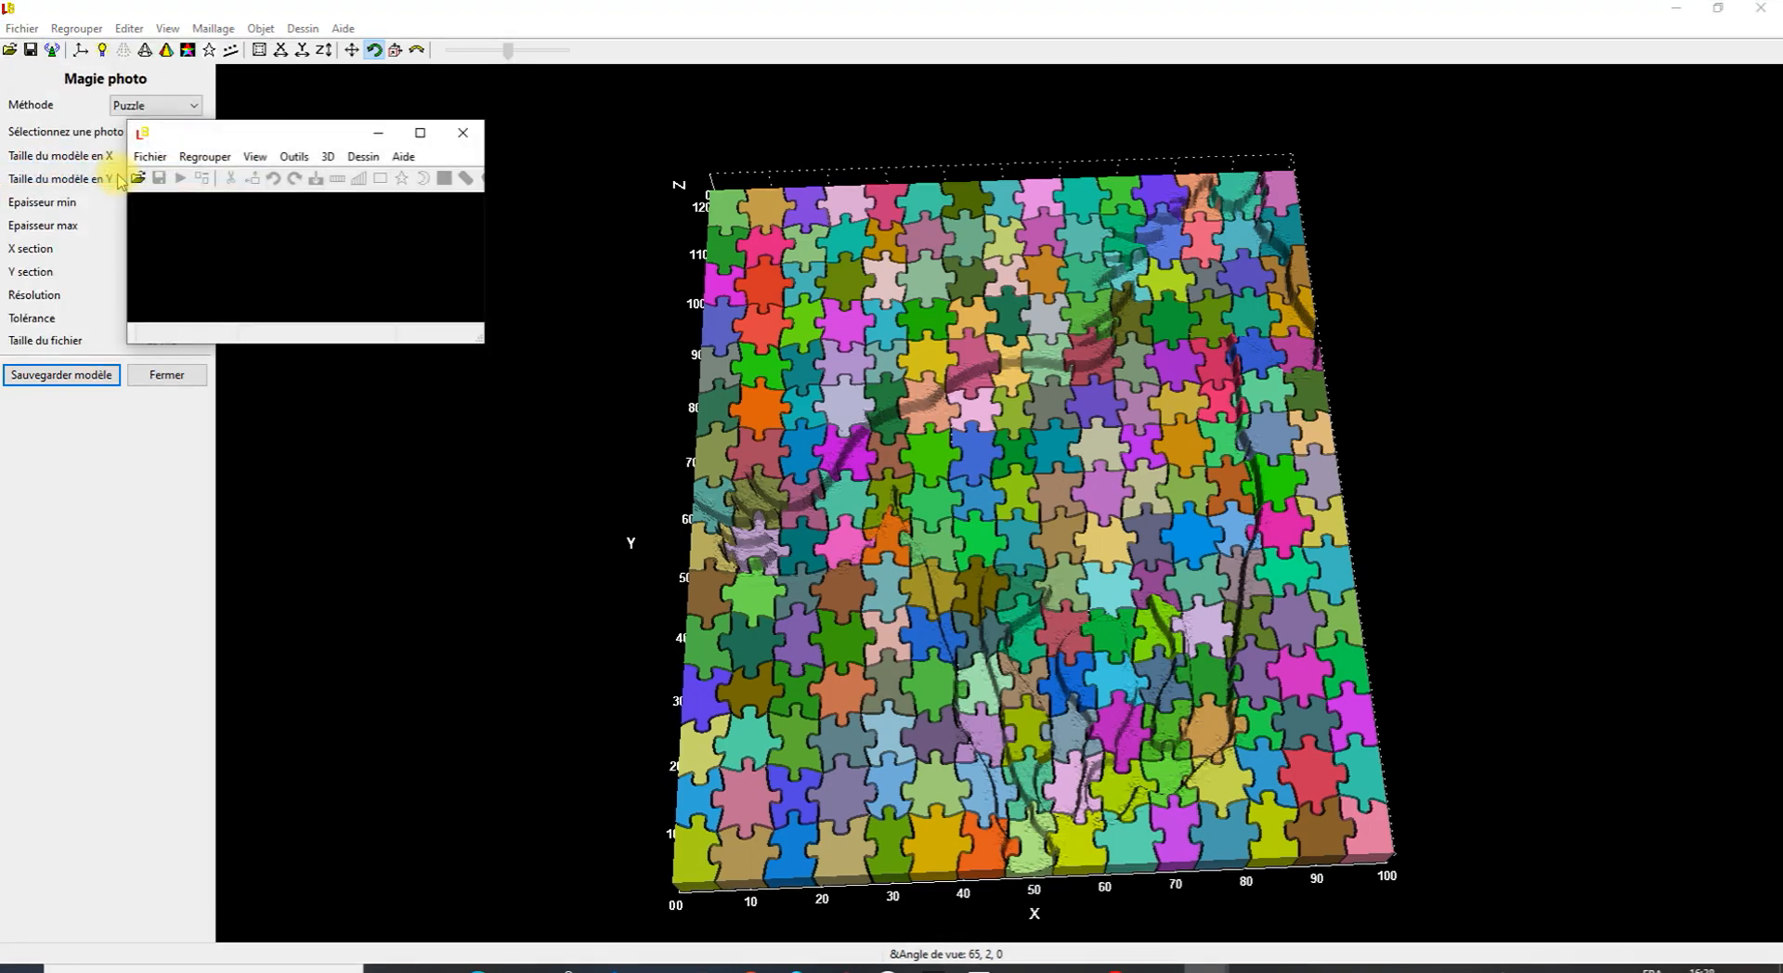
{"action": "left_click", "coordinate": [148, 157]}
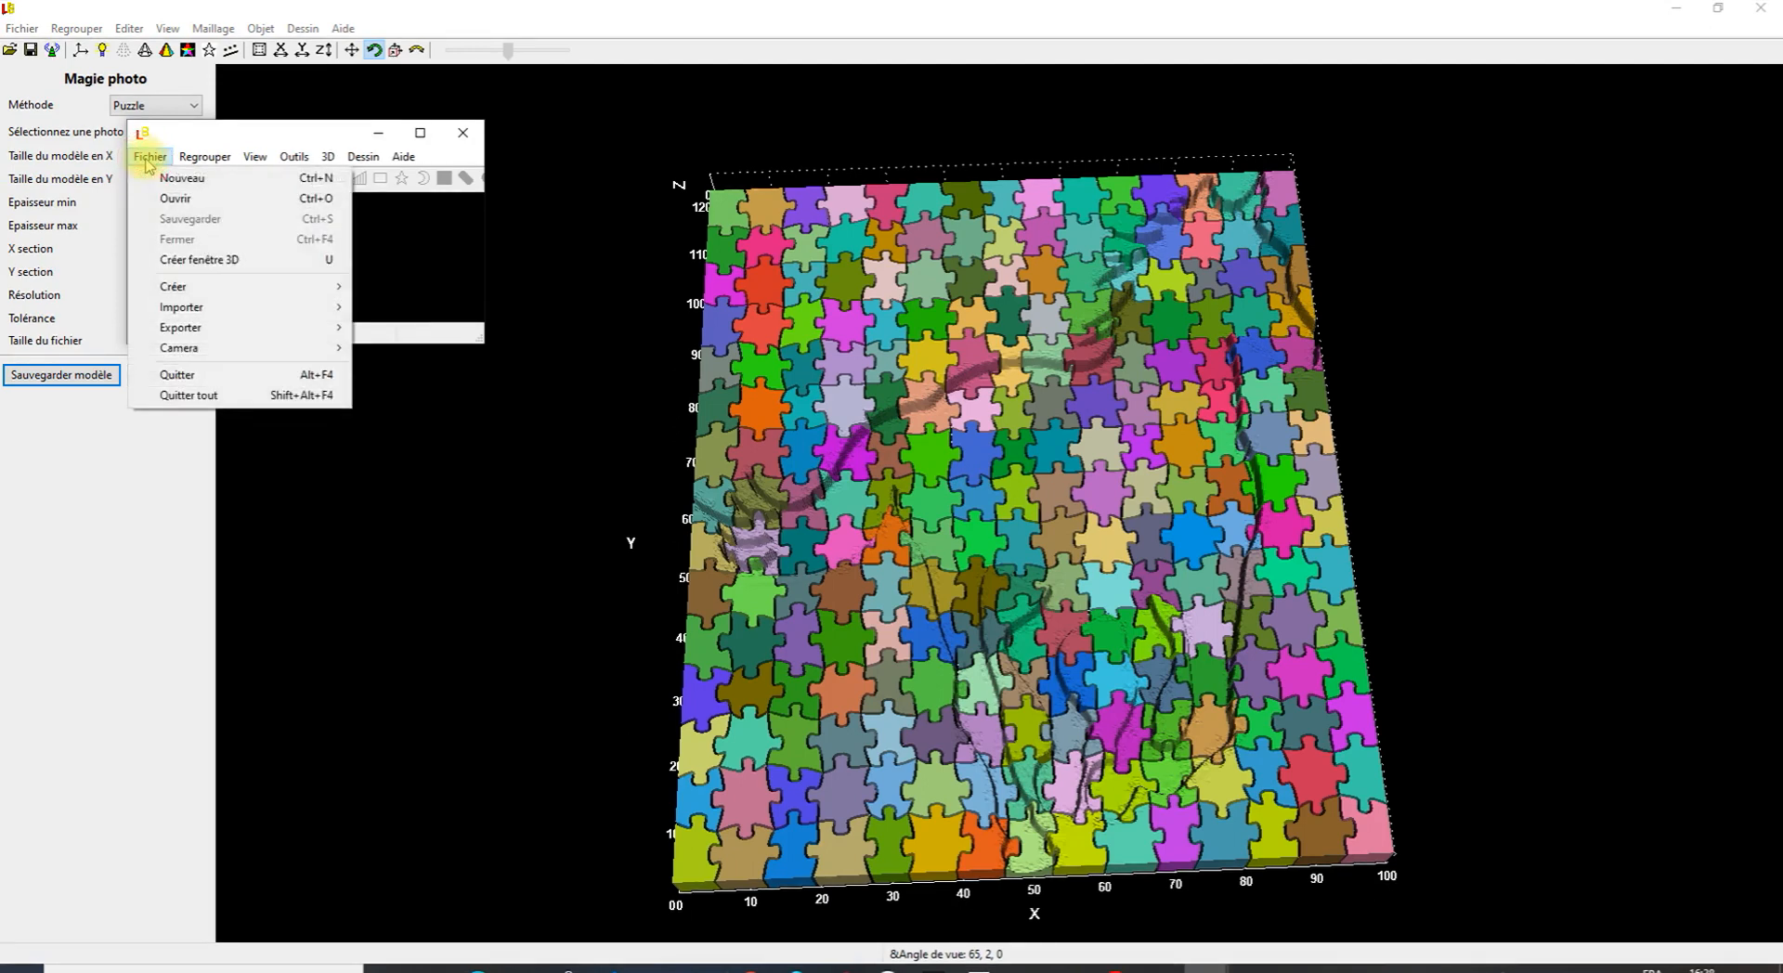
{"action": "left_click", "coordinate": [179, 199]}
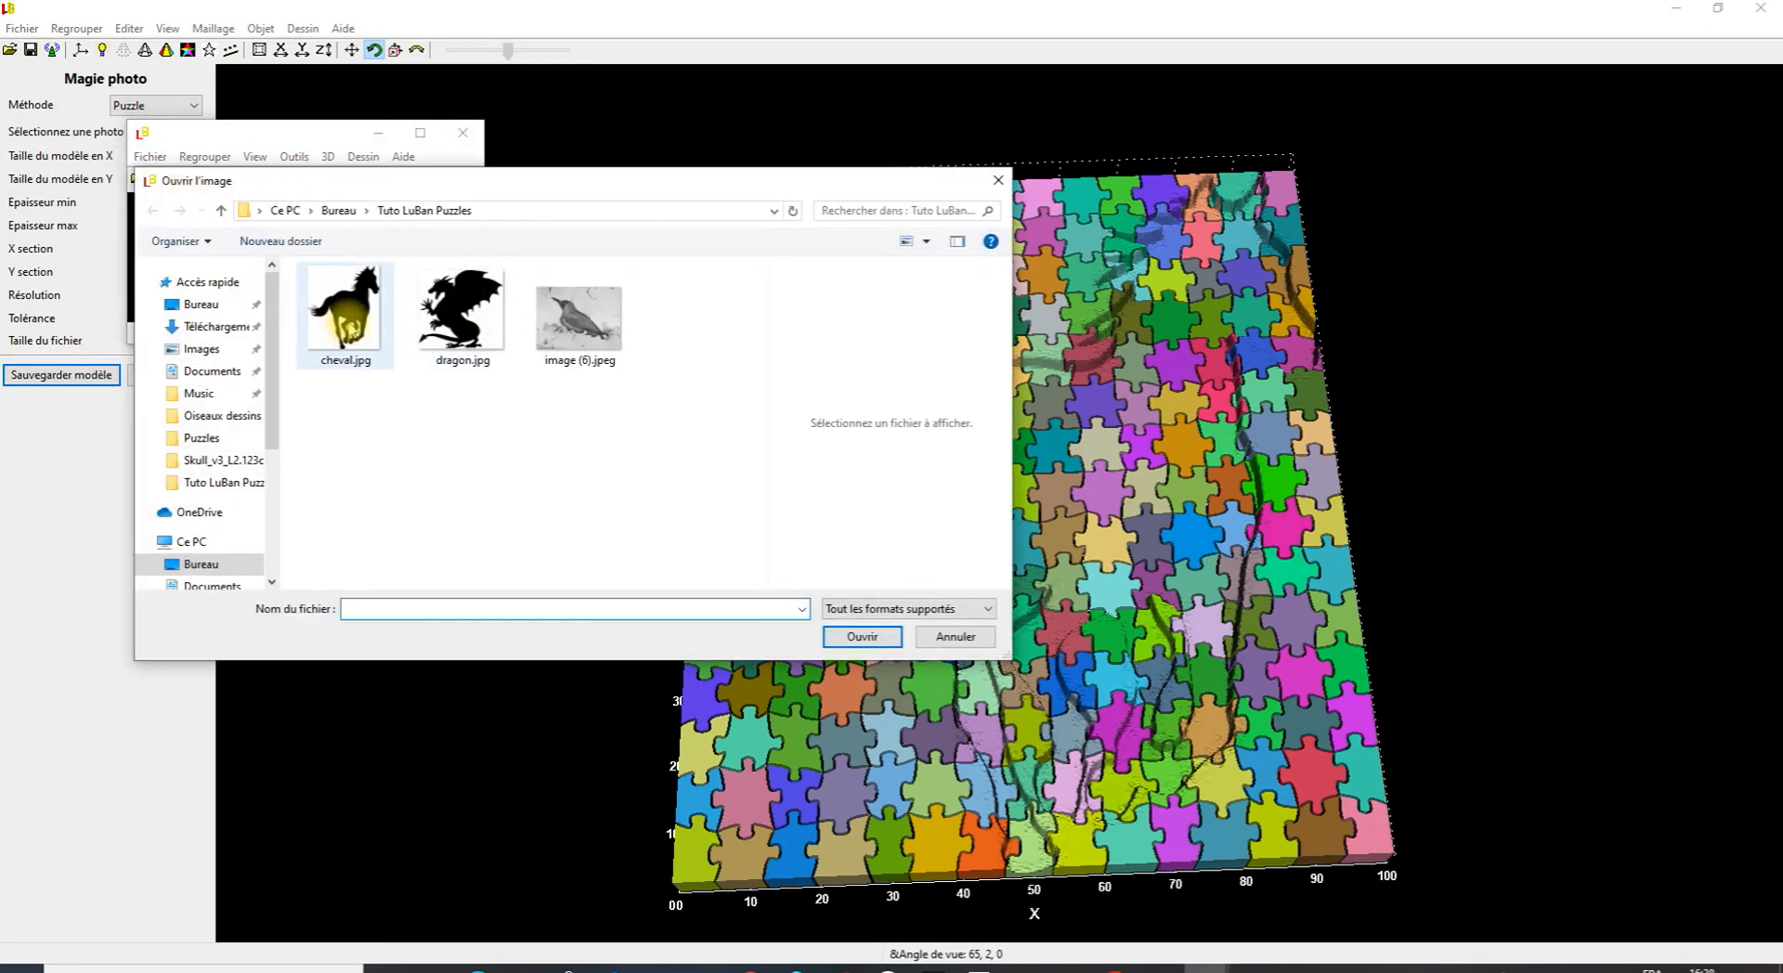
{"action": "left_click", "coordinate": [345, 337]}
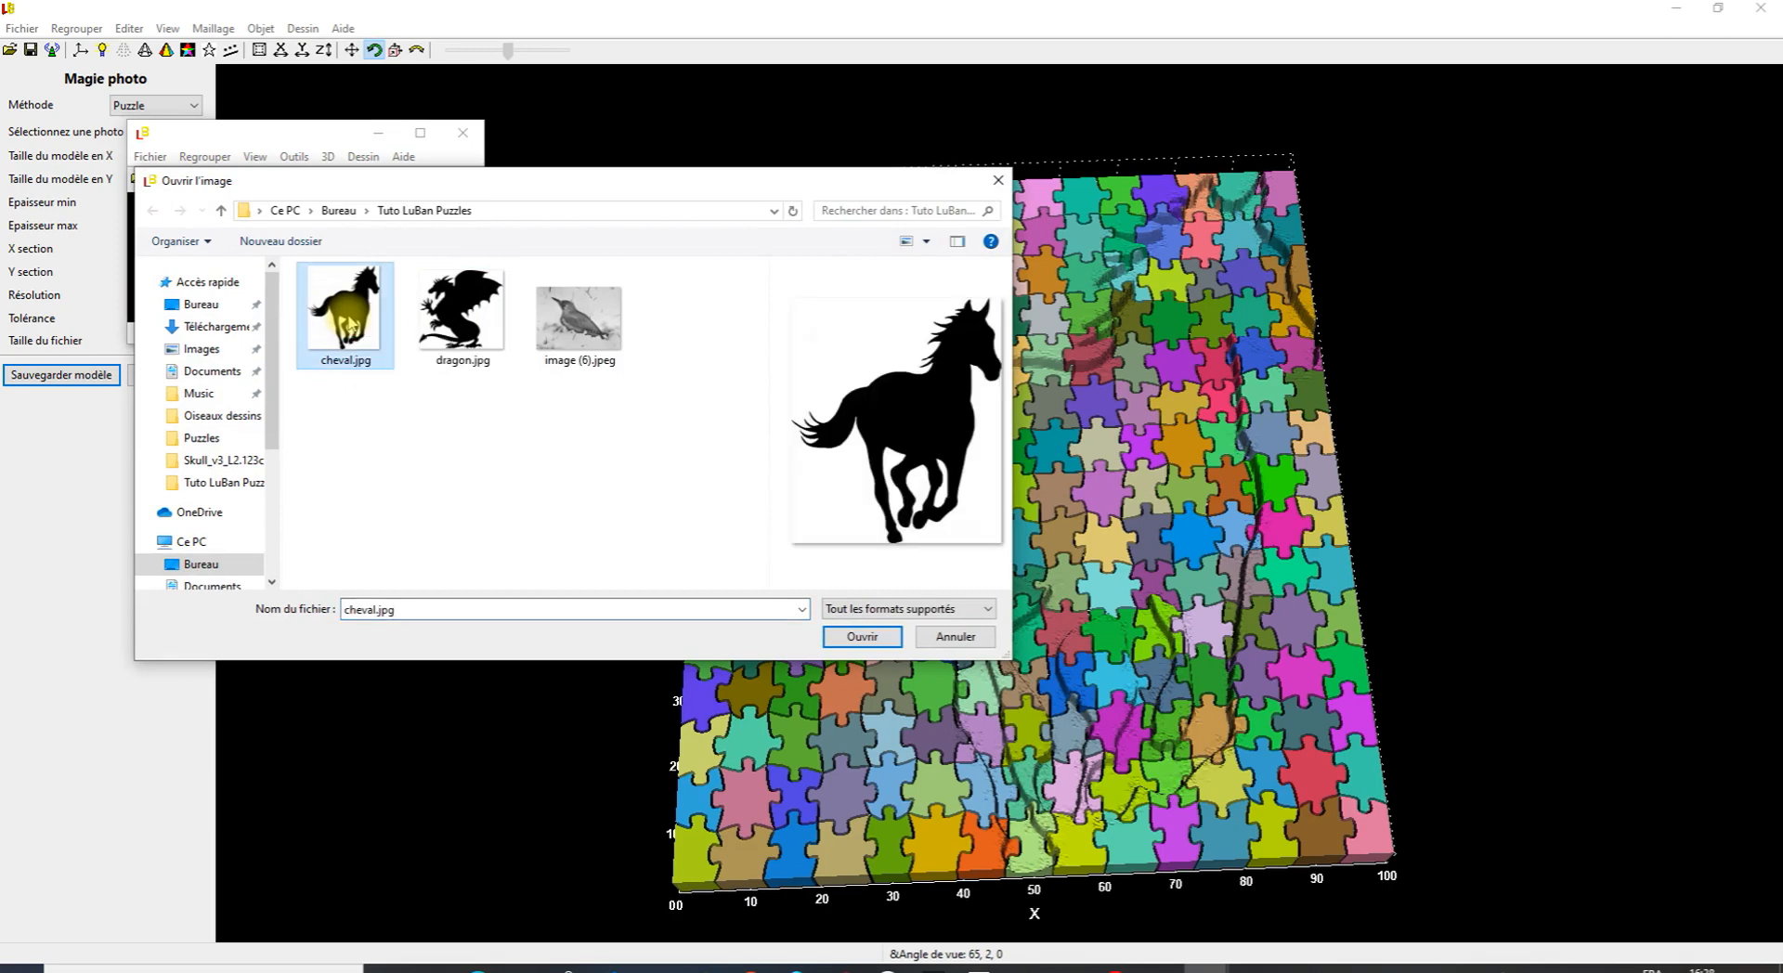
{"action": "left_click", "coordinate": [861, 637]}
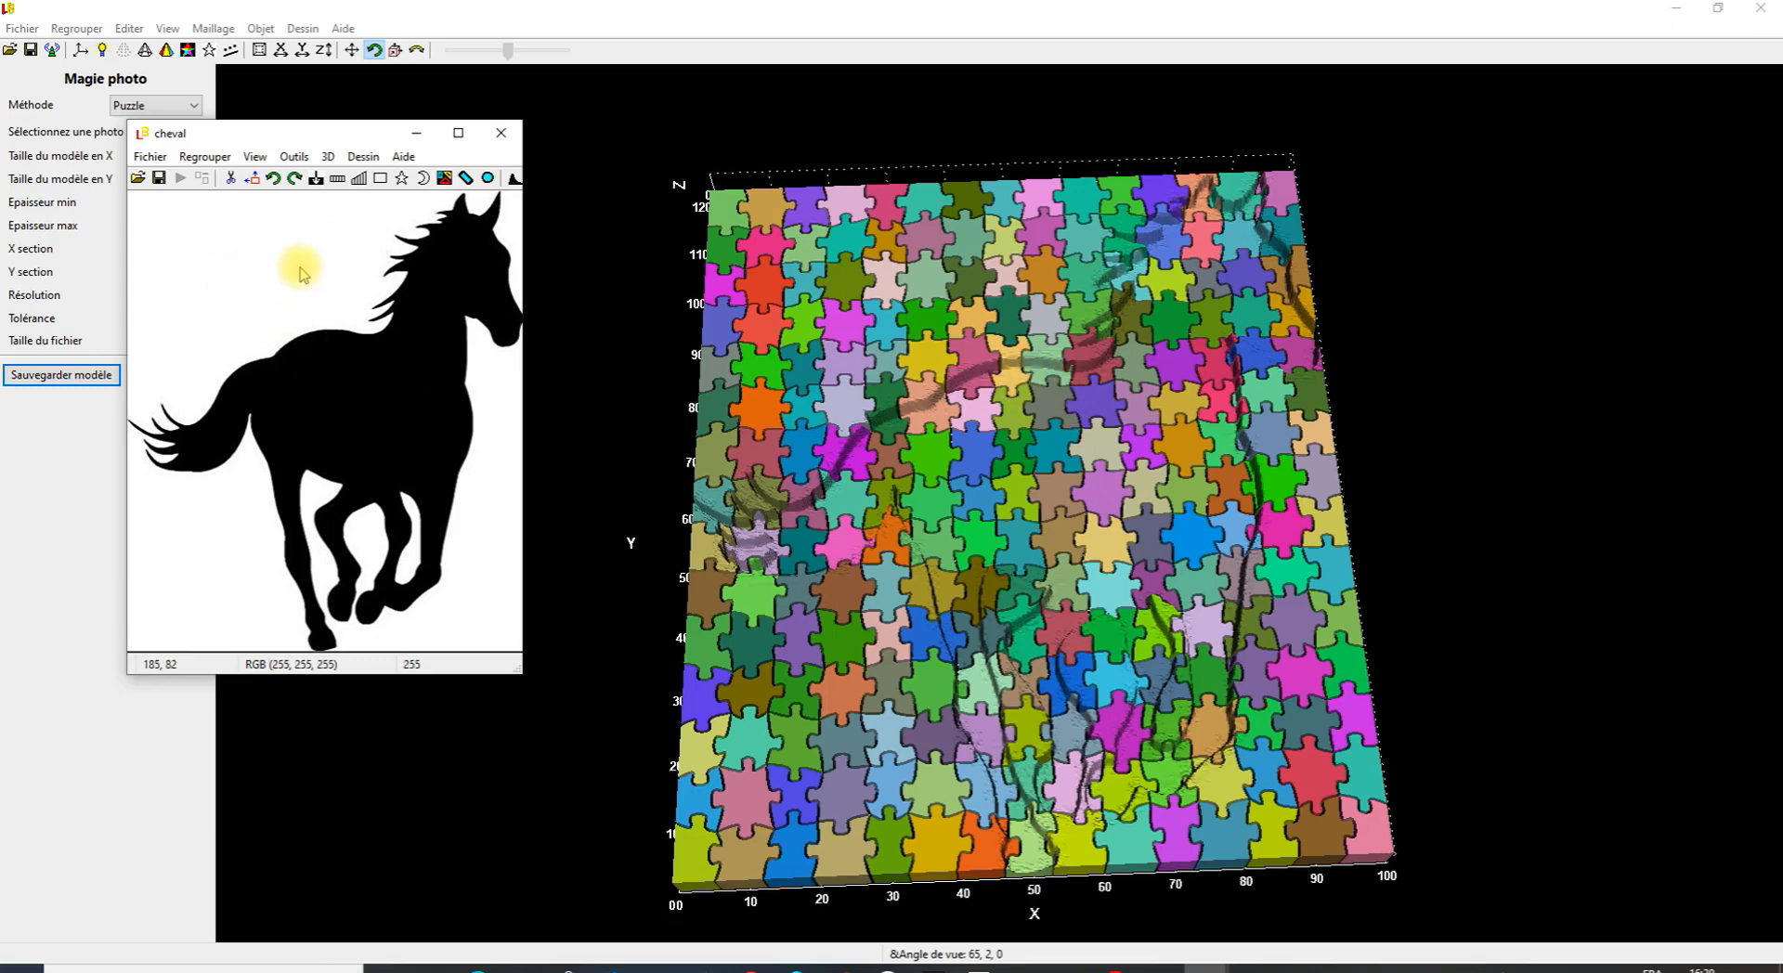
Invert the horse image's black and white, export it as cheval.png, and close the 2D window.
{"action": "left_click", "coordinate": [316, 179]}
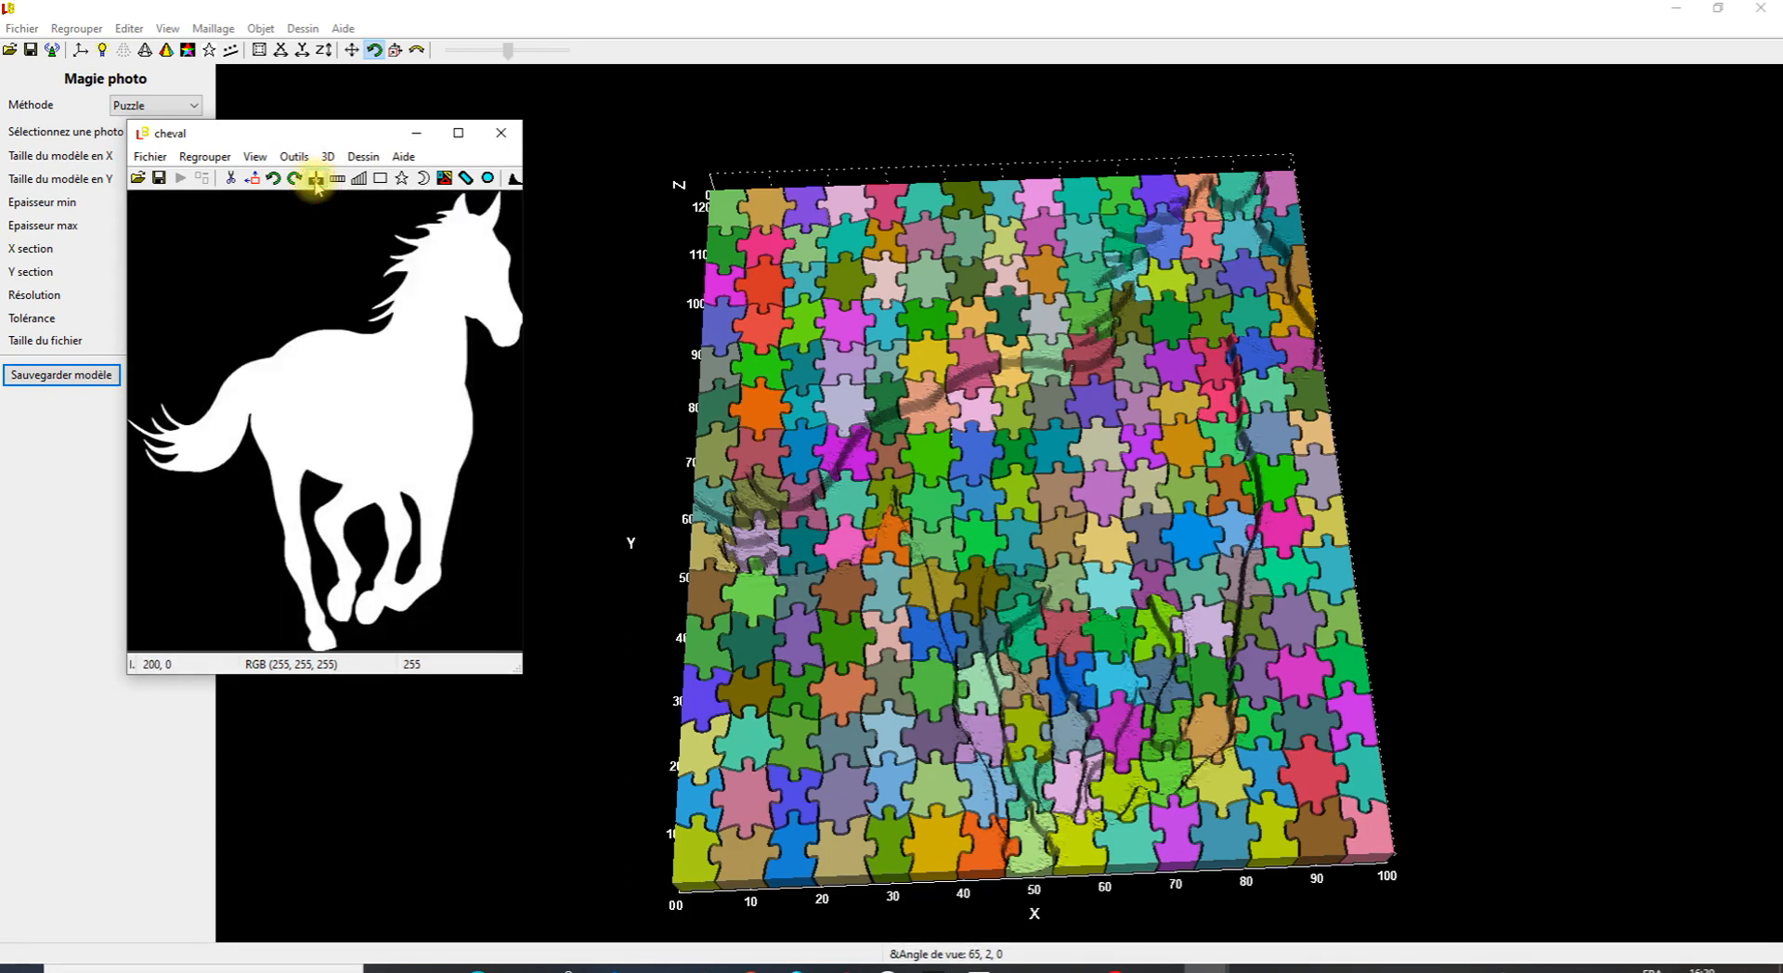
{"action": "left_click", "coordinate": [149, 157]}
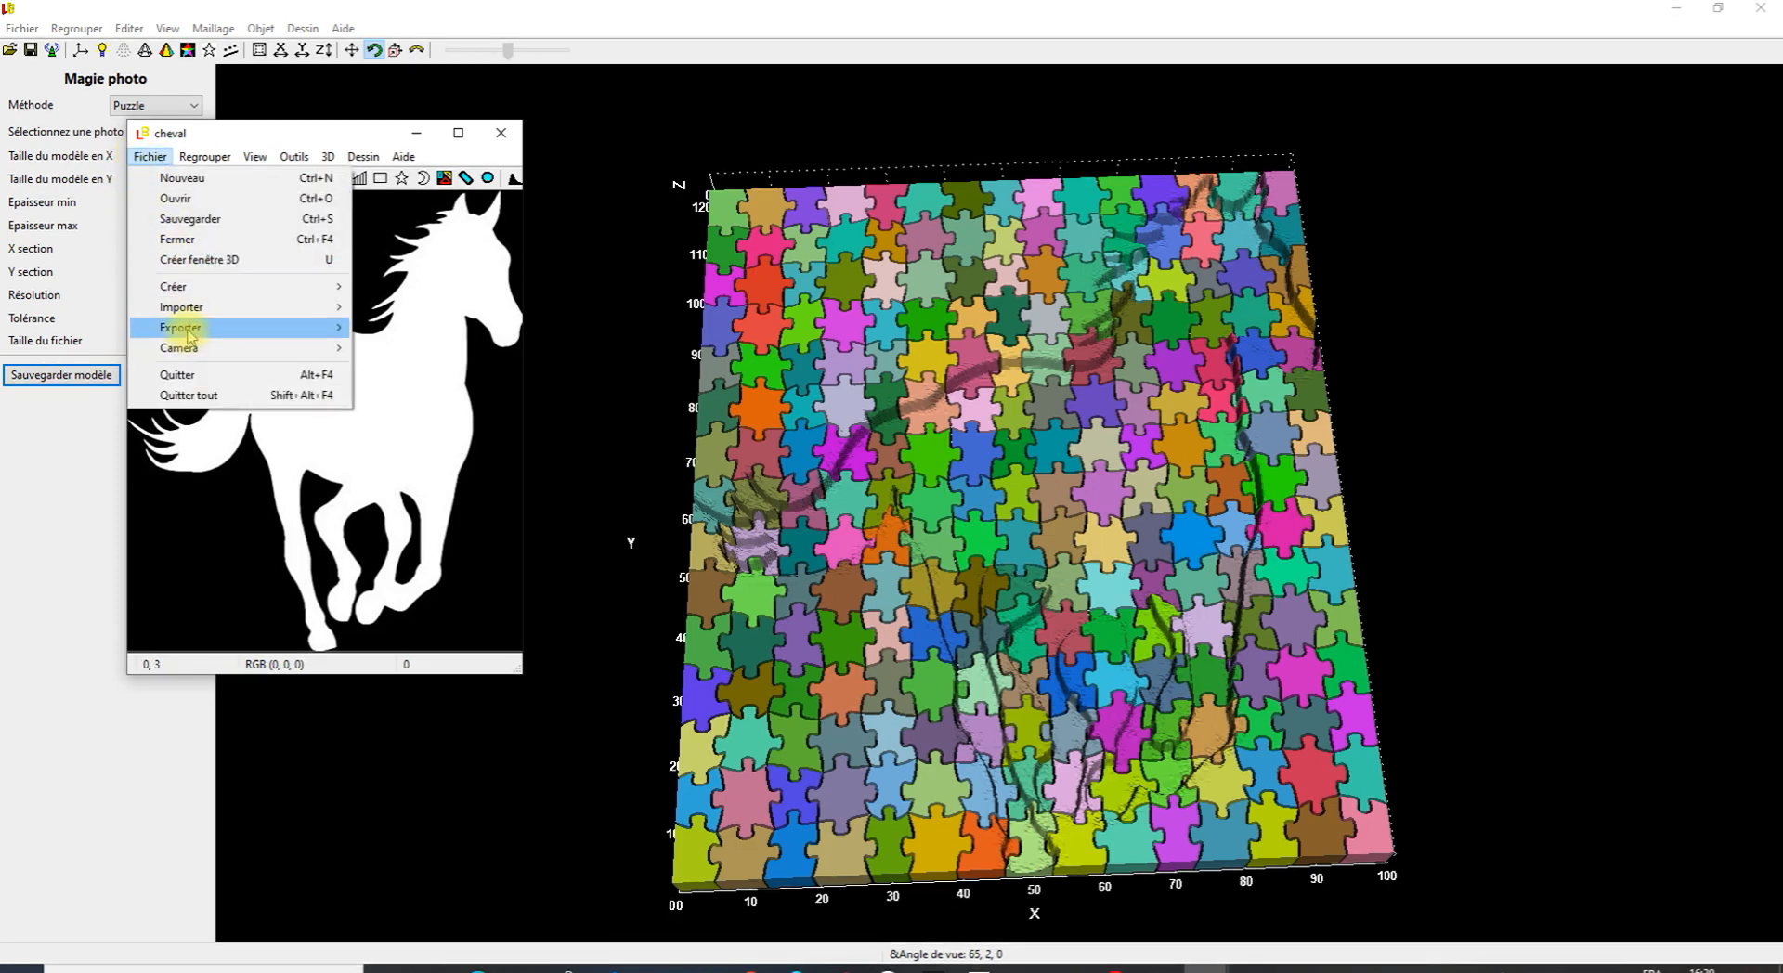
{"action": "mouse_move", "coordinate": [186, 328]}
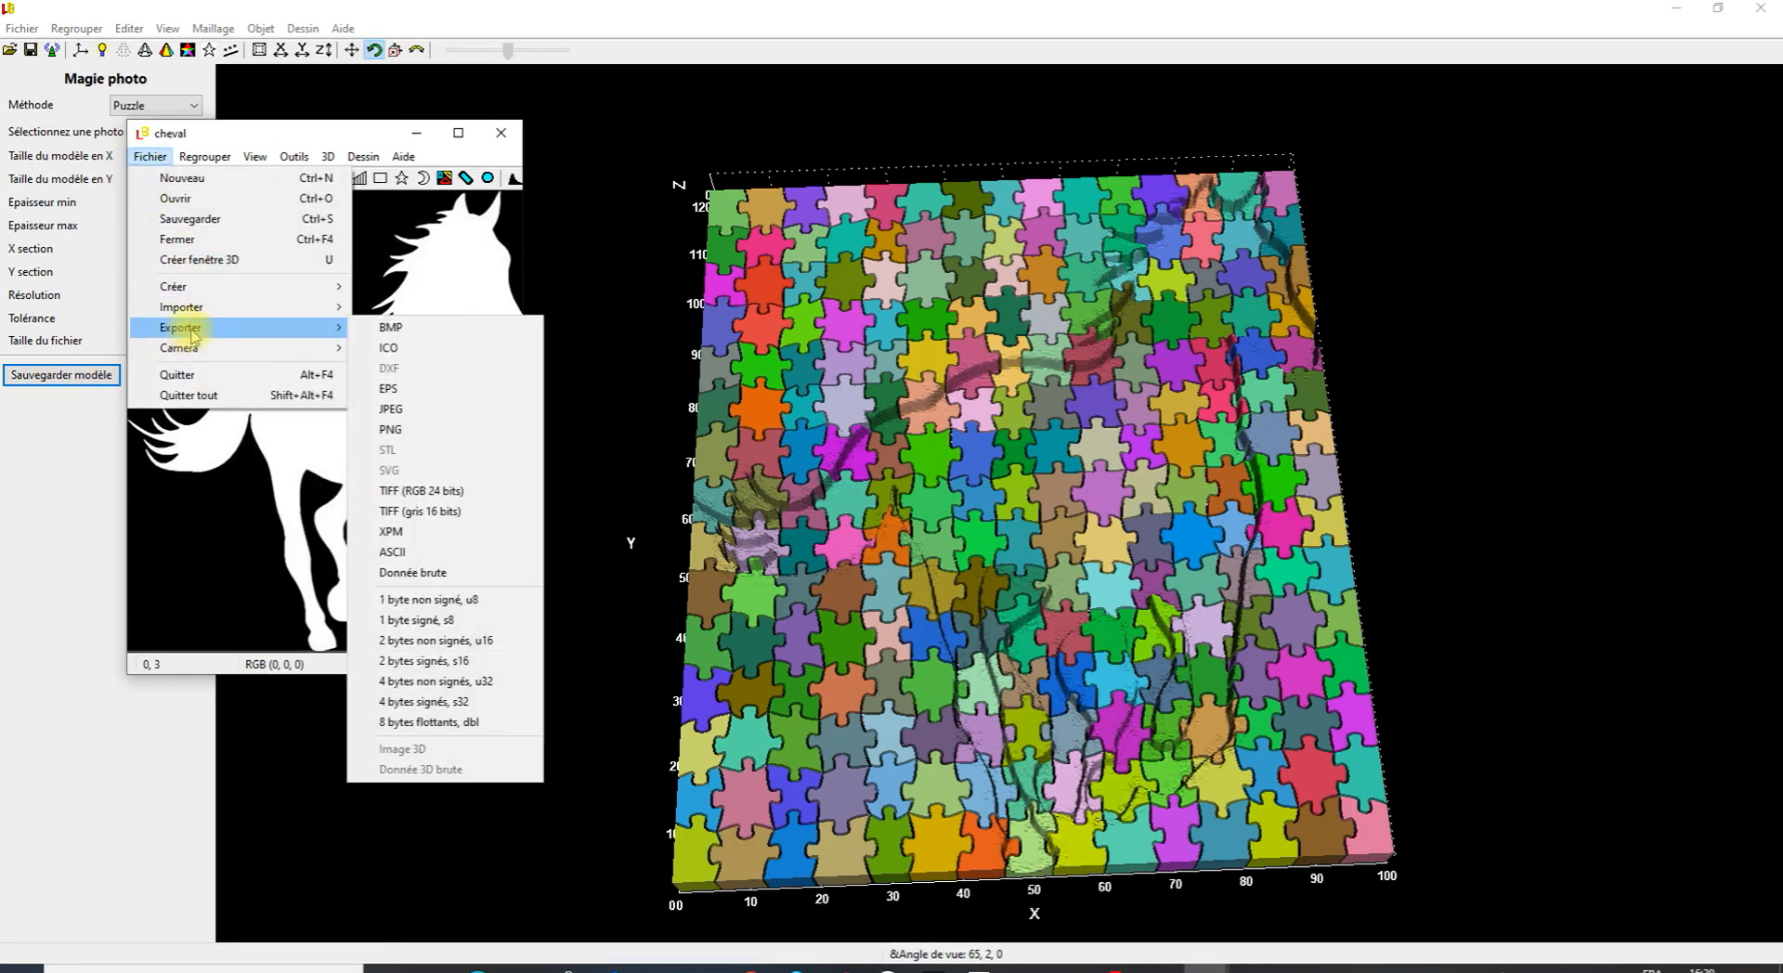
{"action": "left_click", "coordinate": [389, 429]}
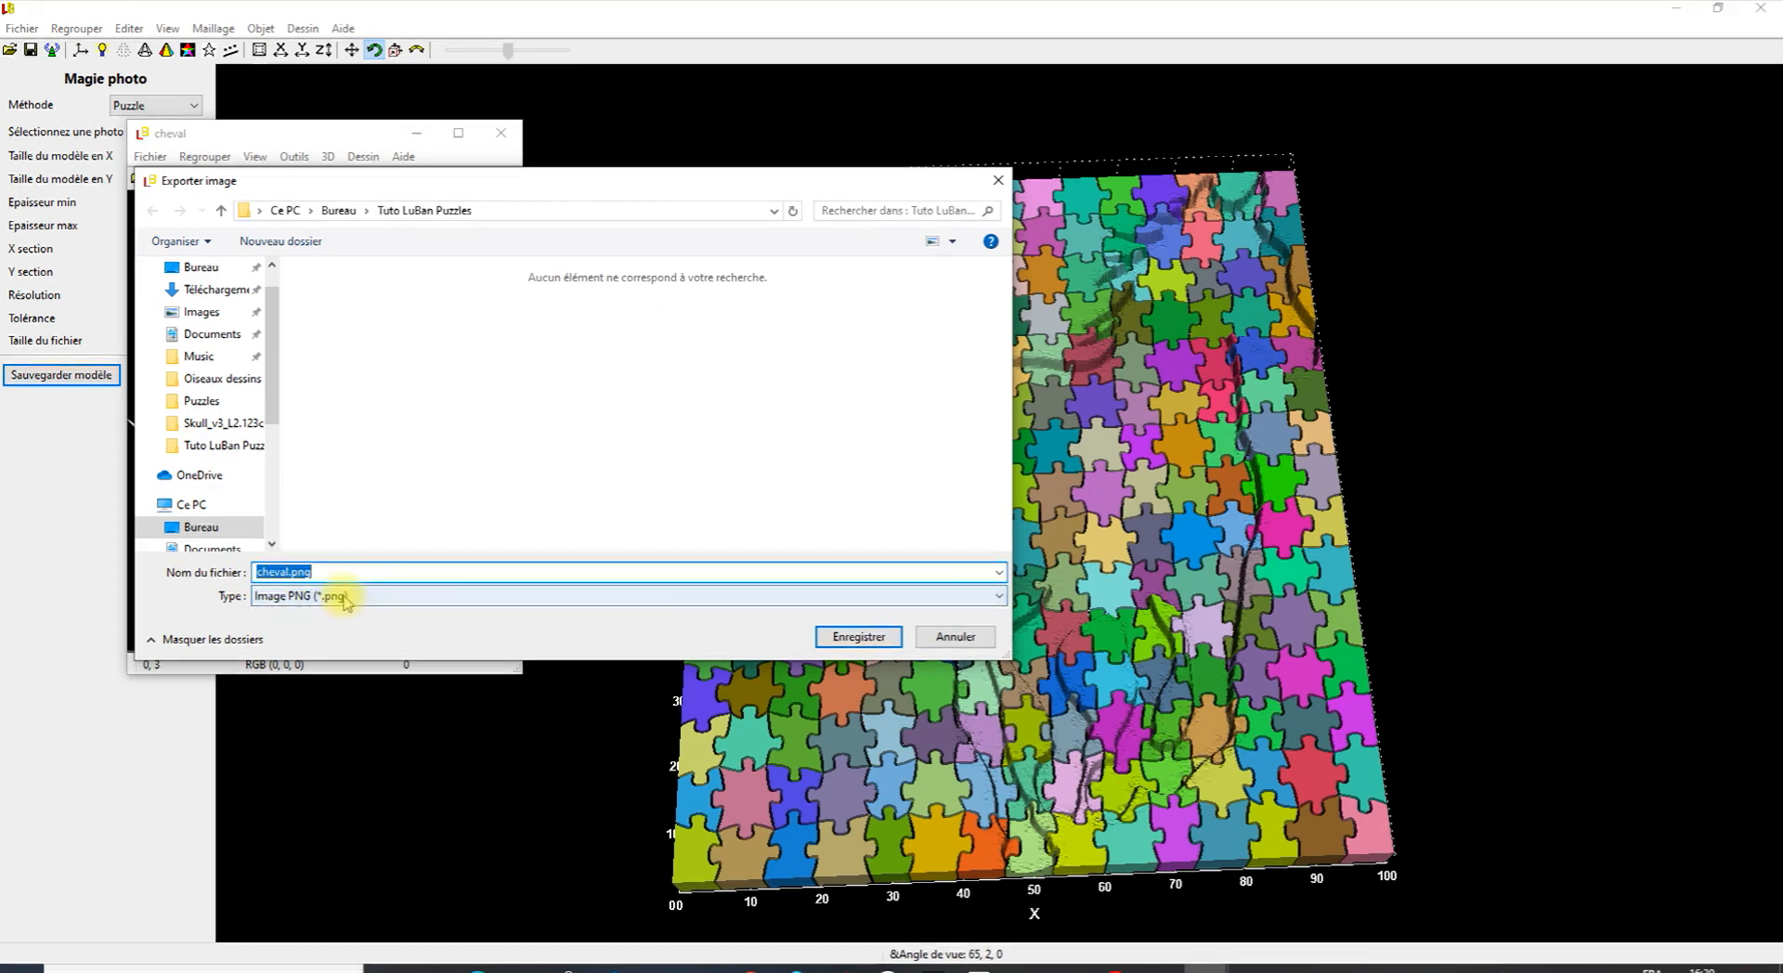
{"action": "left_click", "coordinate": [882, 640]}
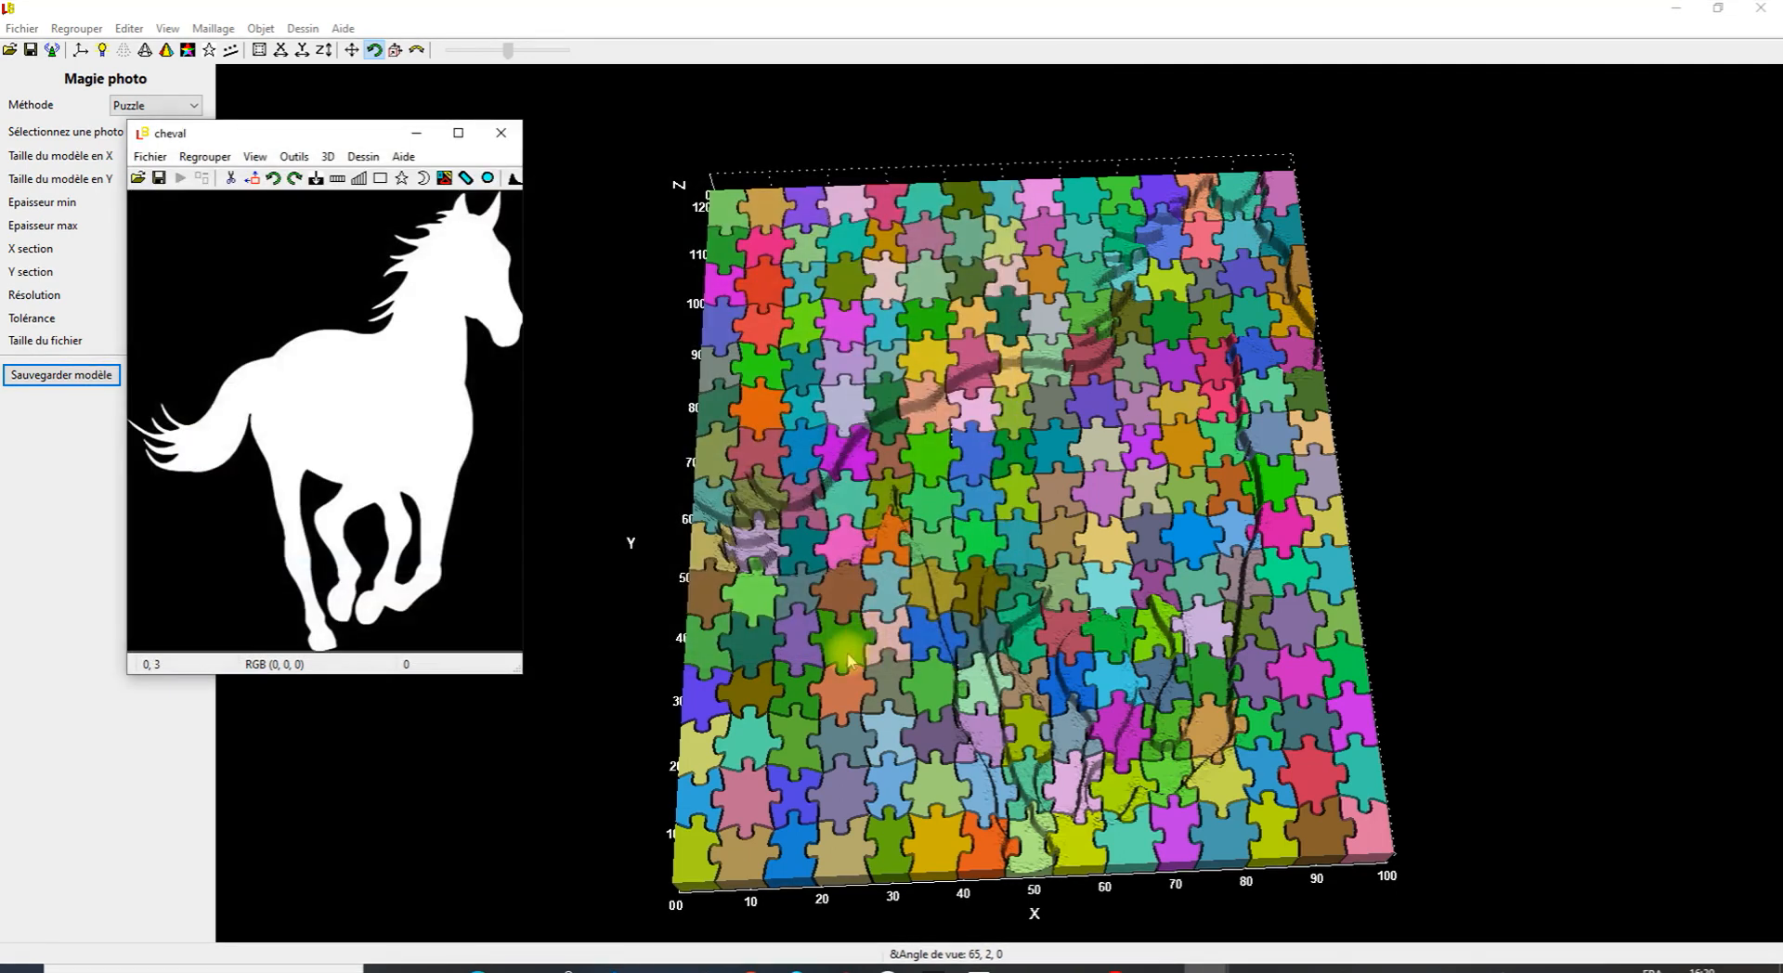
{"action": "left_click", "coordinate": [501, 135]}
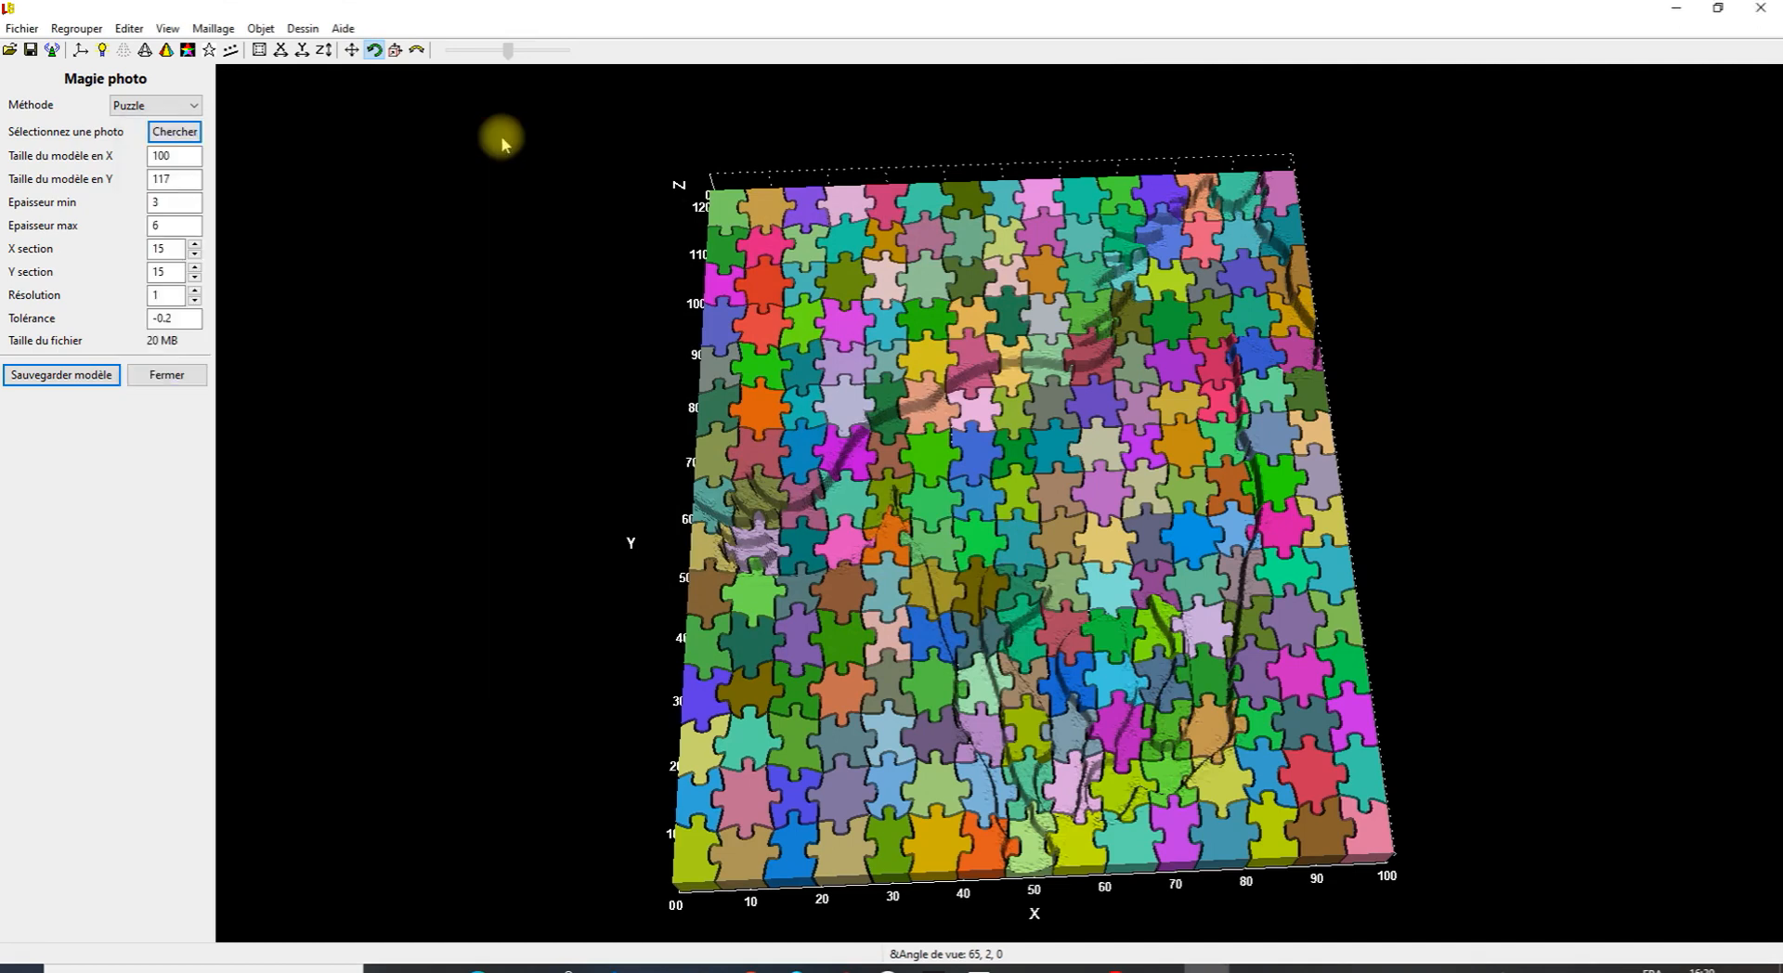
Replace the puzzle's photo with the inverted image cheval.png.
{"action": "left_click", "coordinate": [173, 132]}
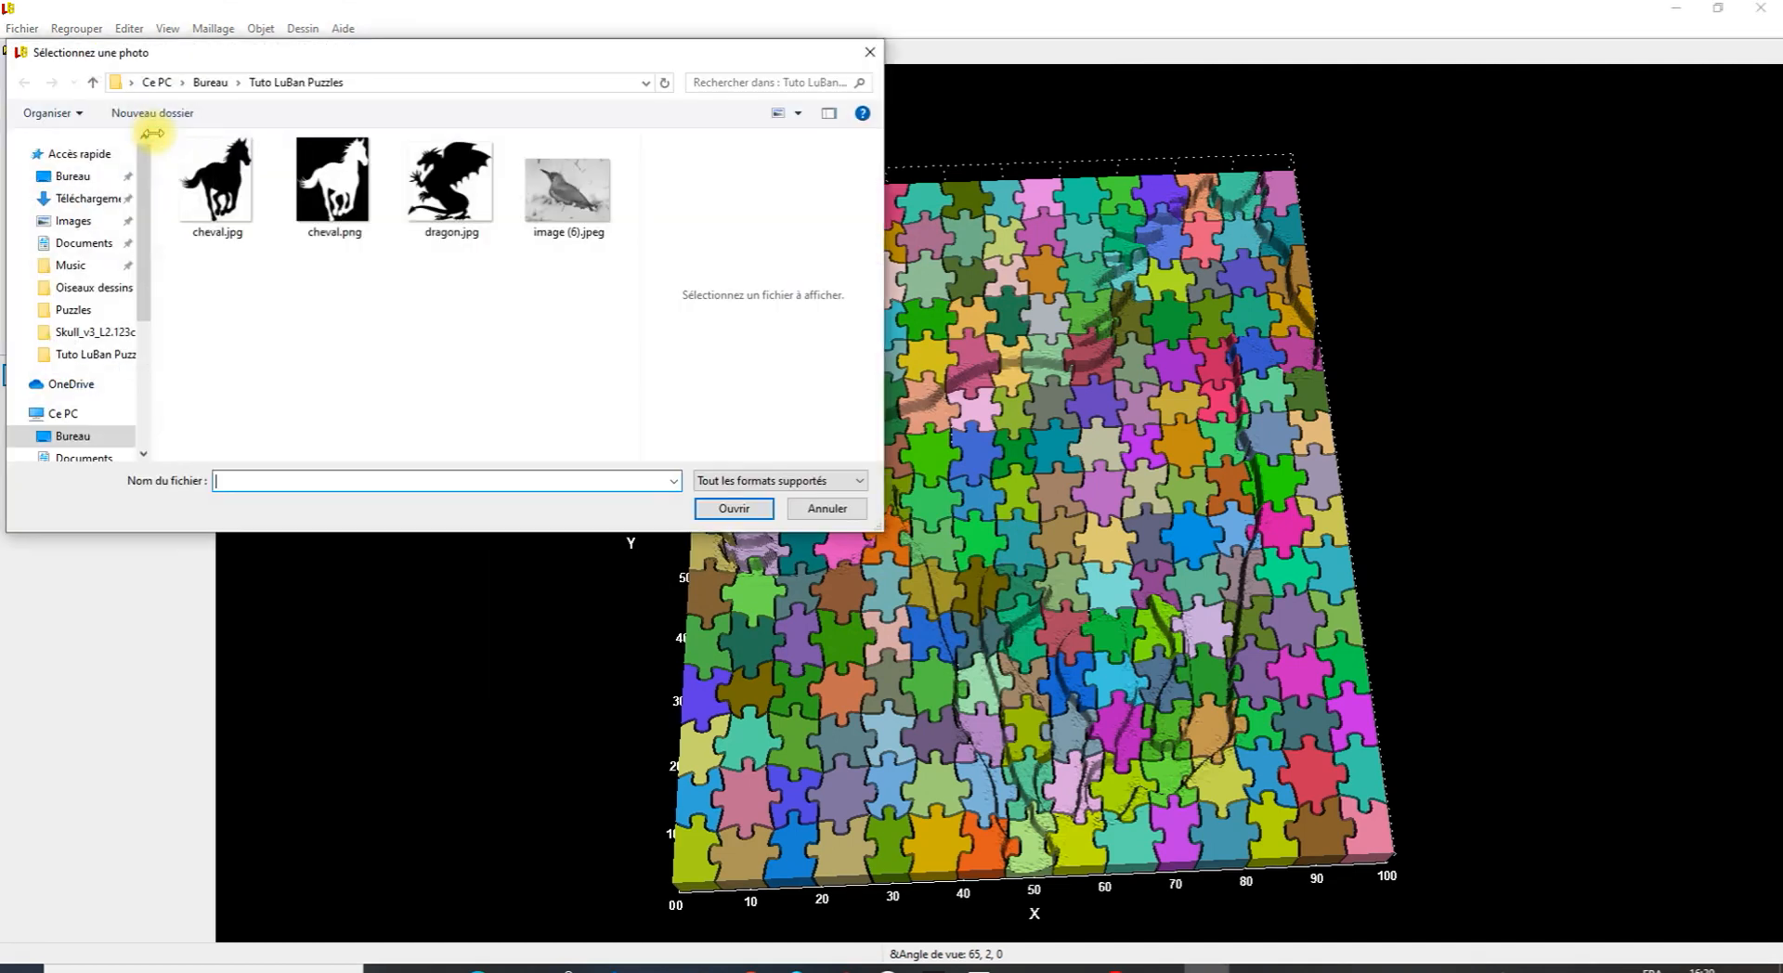
{"action": "left_click", "coordinate": [335, 182]}
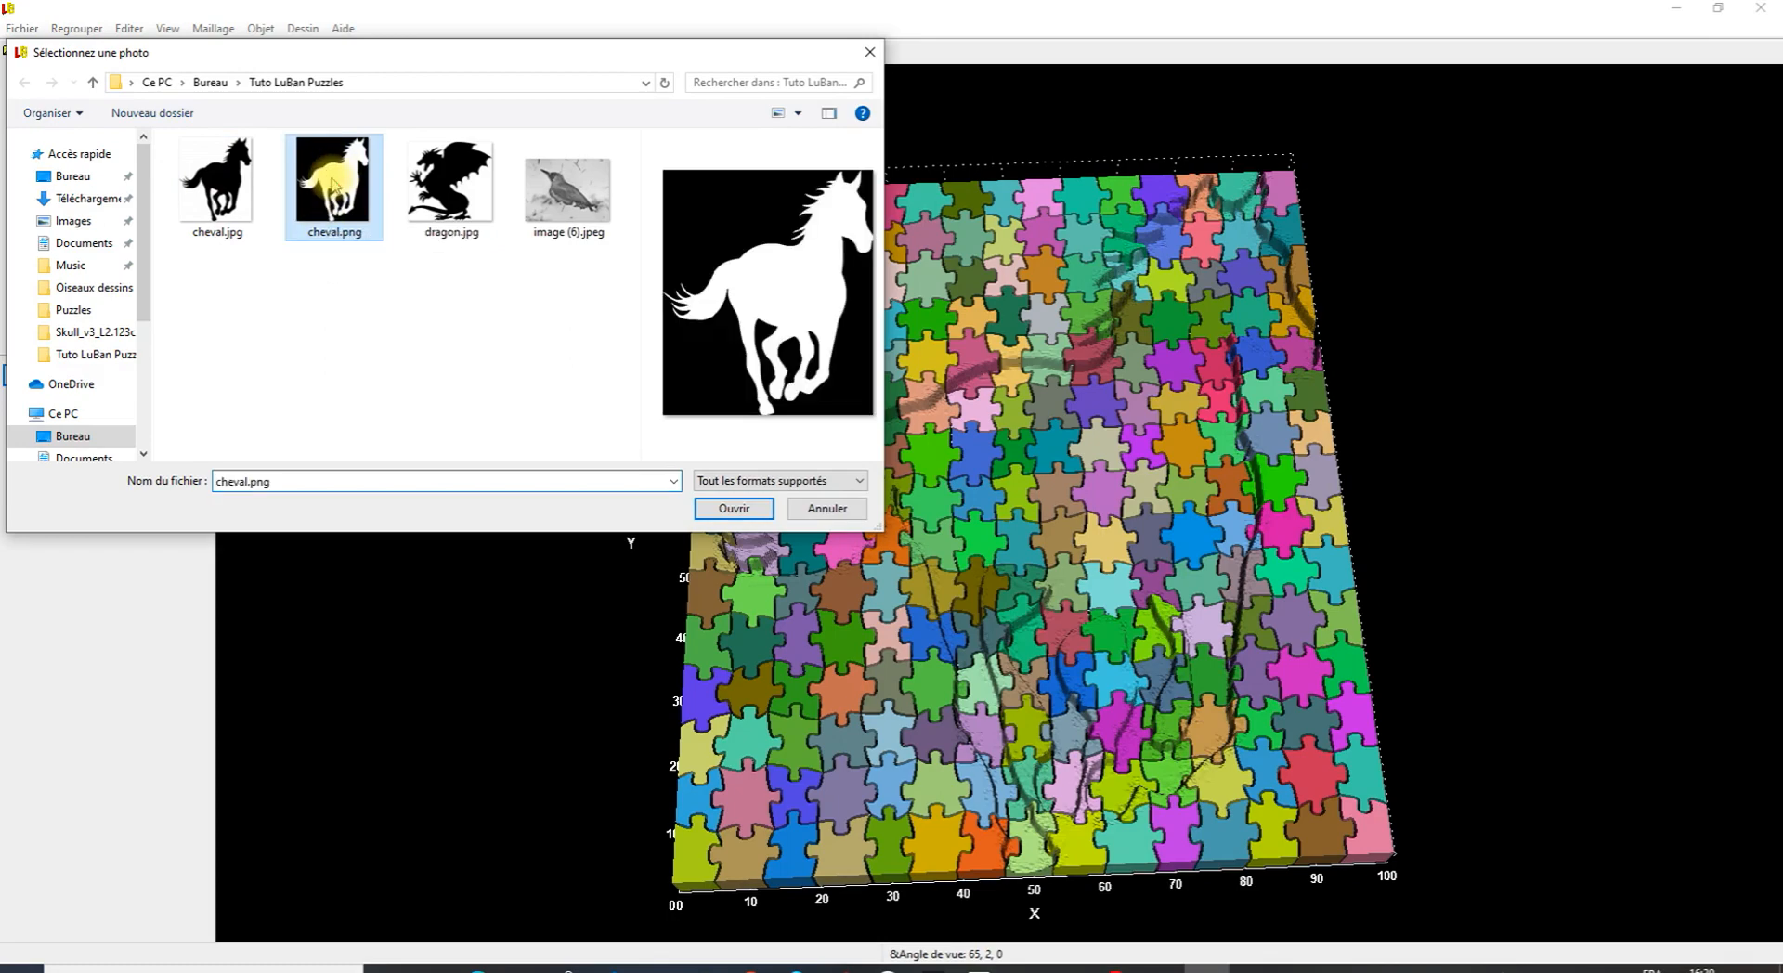
{"action": "left_click", "coordinate": [719, 508]}
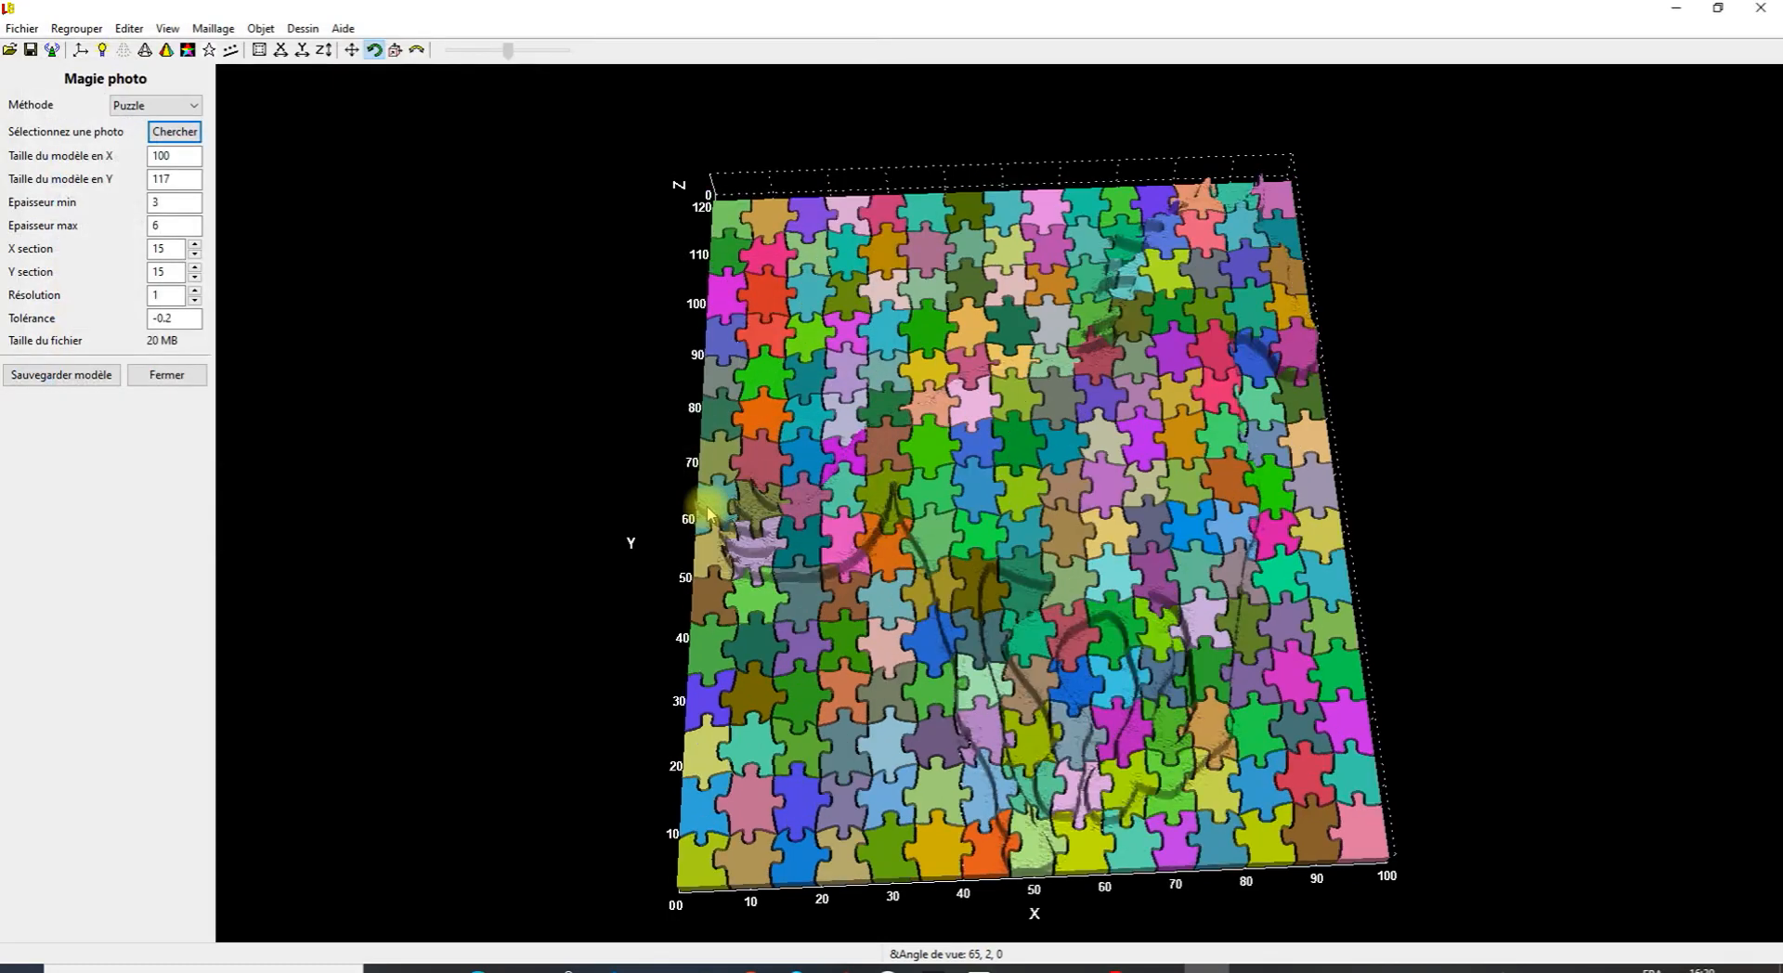
Examine the regenerated horse puzzle's relief from above and from the side.
{"action": "left_click_drag", "start_coordinate": [814, 501], "coordinate": [813, 663]}
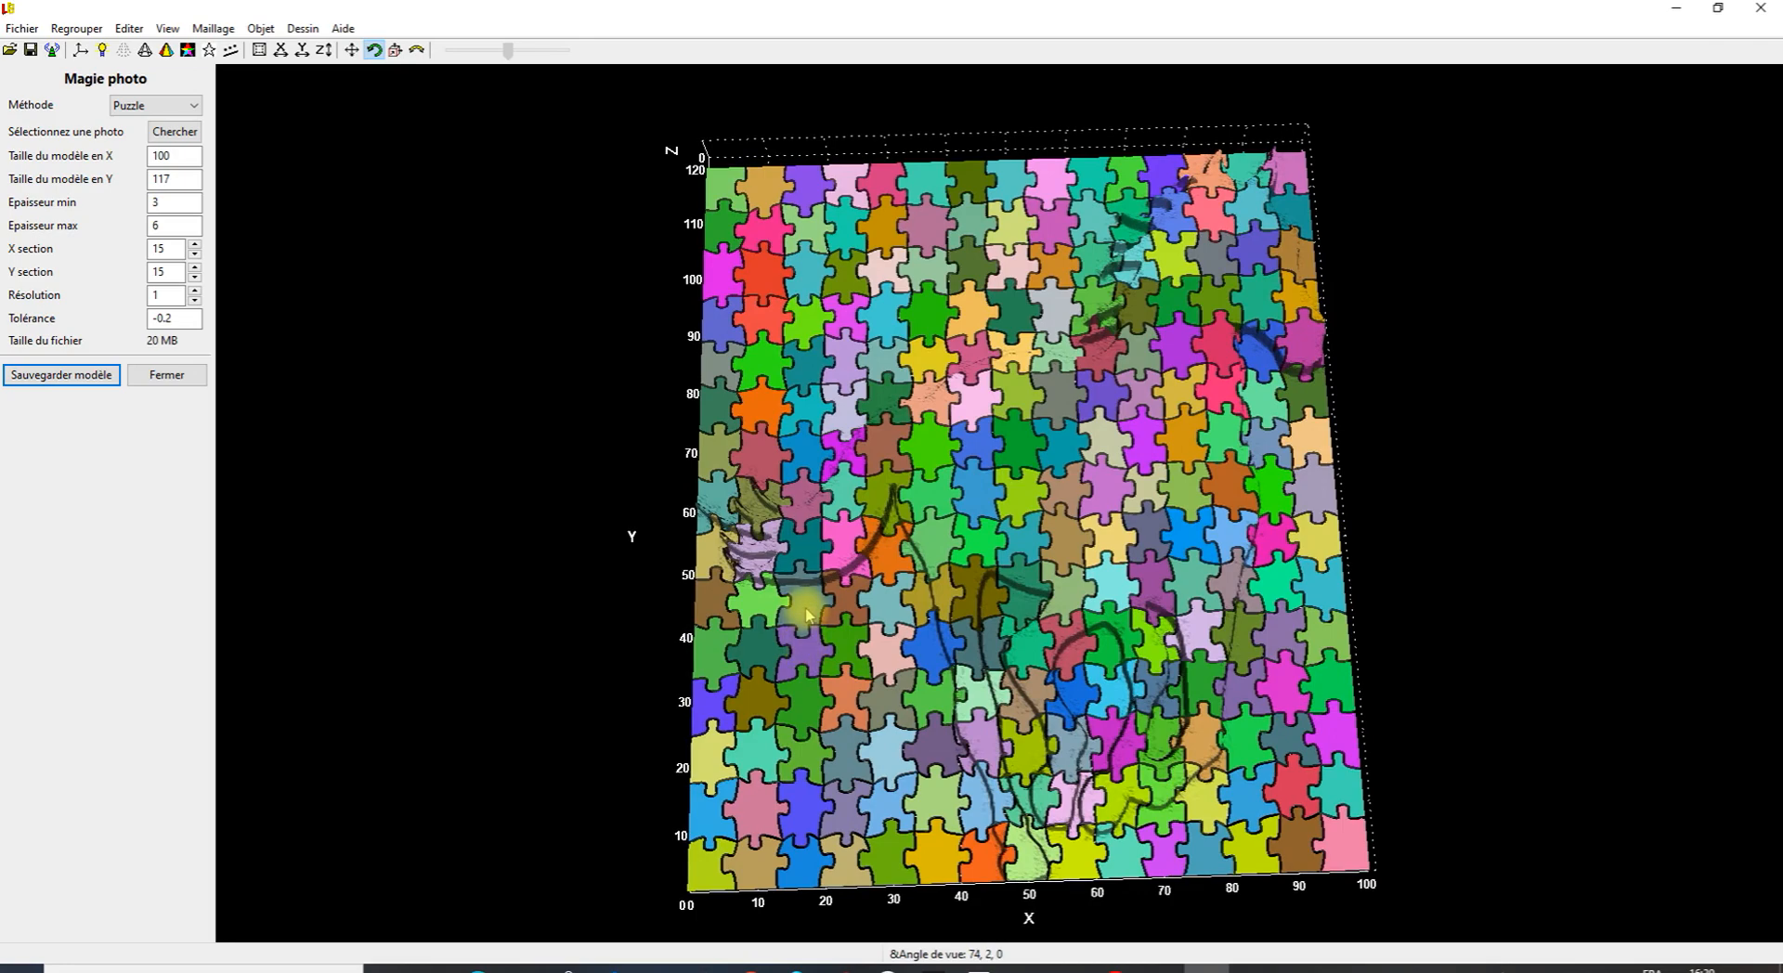
{"action": "scroll", "coordinate": [807, 618], "scroll_direction": "down", "scroll_amount": 2}
{"action": "scroll", "coordinate": [807, 601], "scroll_direction": "up", "scroll_amount": 2}
{"action": "left_click_drag", "start_coordinate": [822, 548], "coordinate": [819, 624]}
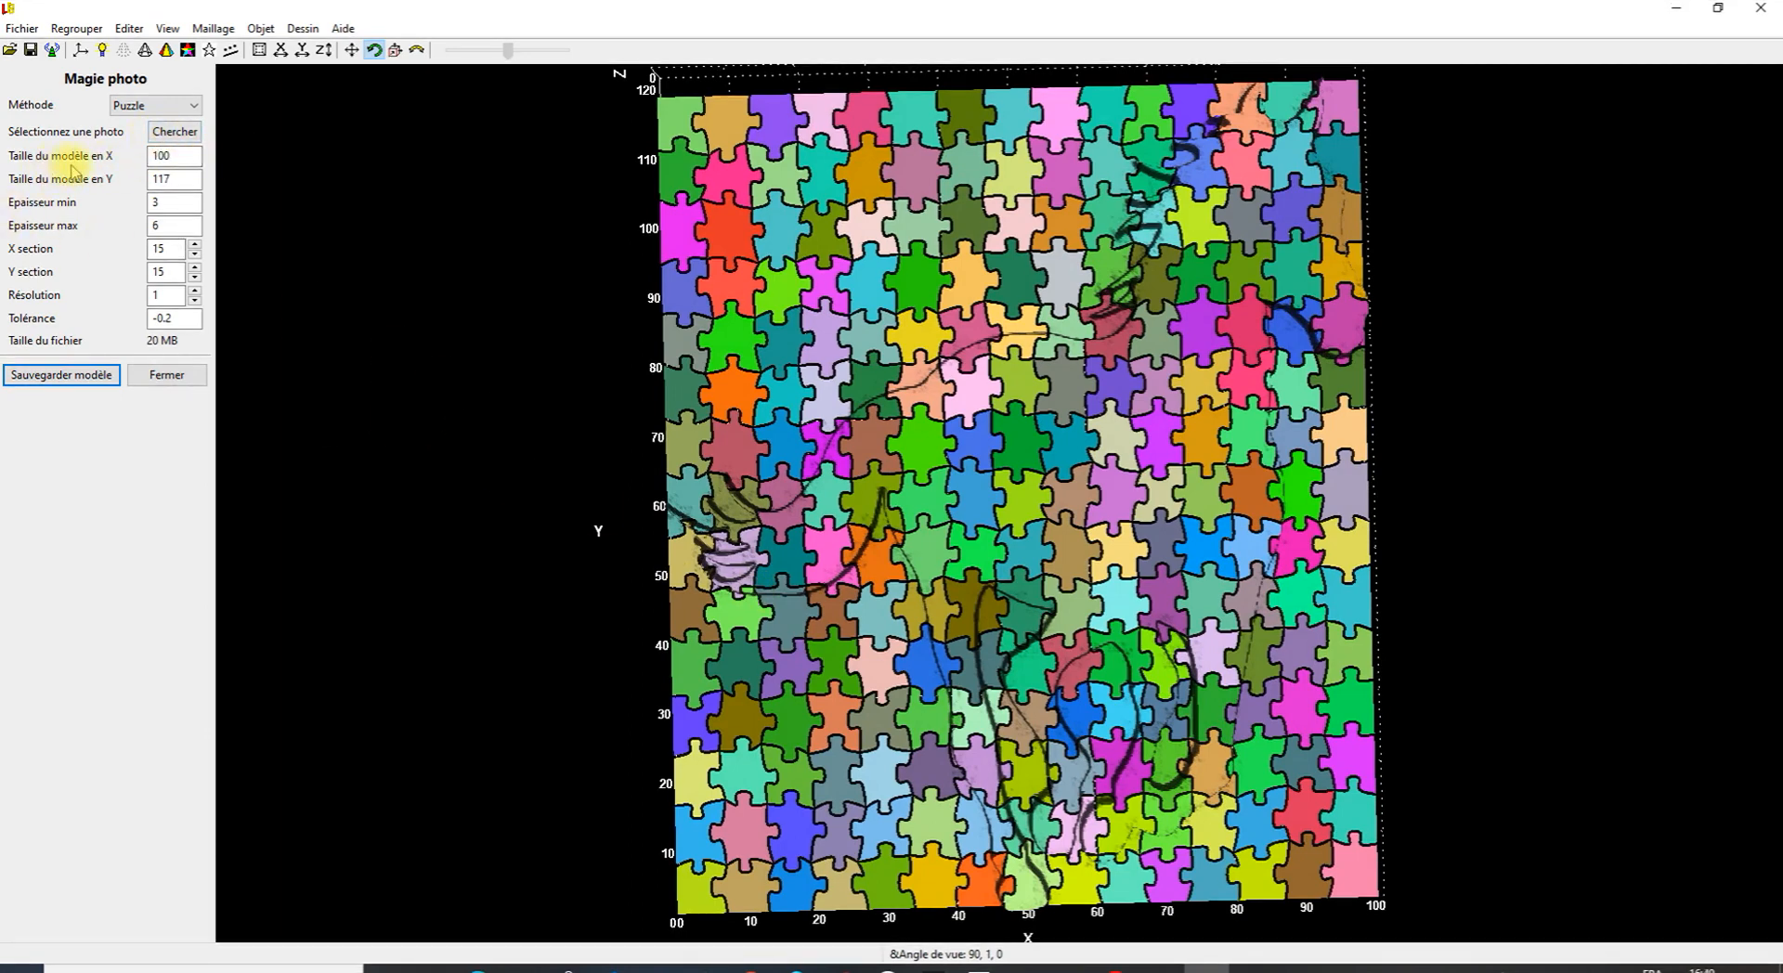
{"action": "scroll", "coordinate": [708, 353], "scroll_direction": "down", "scroll_amount": 1}
{"action": "mouse_move", "coordinate": [788, 420]}
{"action": "left_mouse_down"}
{"action": "mouse_move", "coordinate": [797, 436]}
{"action": "mouse_move", "coordinate": [784, 398]}
{"action": "mouse_move", "coordinate": [803, 395]}
{"action": "left_mouse_up"}
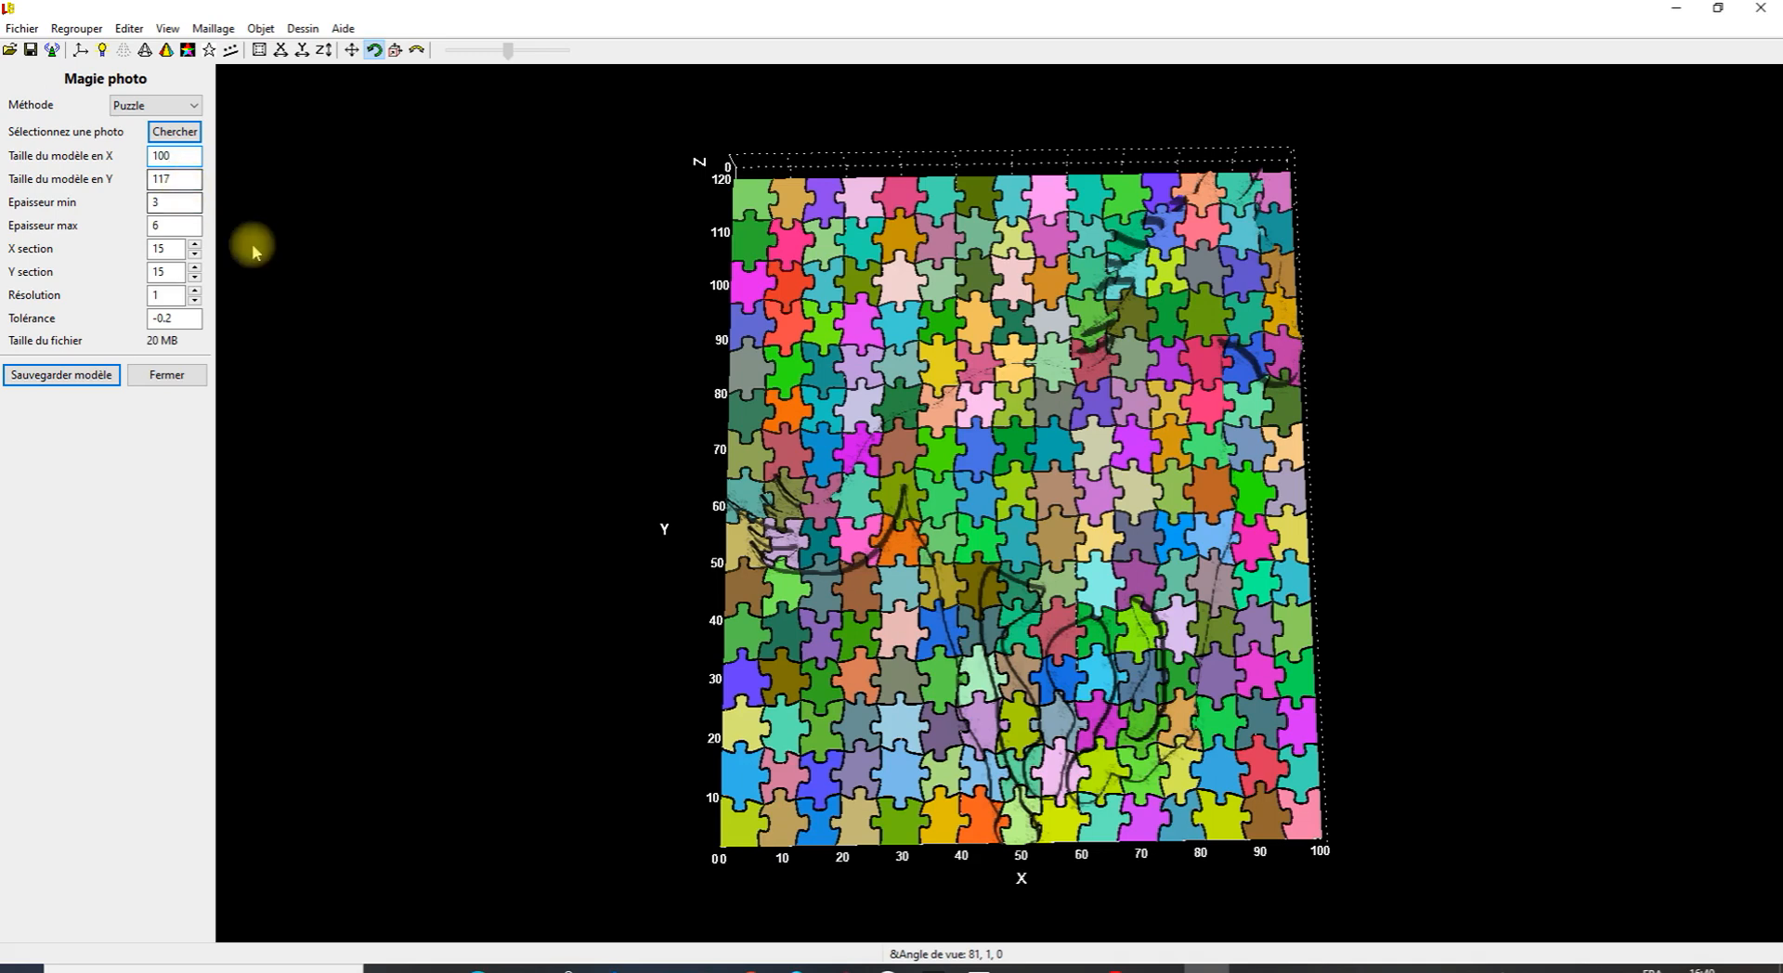
{"action": "scroll", "coordinate": [709, 435], "scroll_direction": "down", "scroll_amount": 1}
{"action": "scroll", "coordinate": [706, 433], "scroll_direction": "up", "scroll_amount": 1}
{"action": "scroll", "coordinate": [706, 434], "scroll_direction": "up", "scroll_amount": 1}
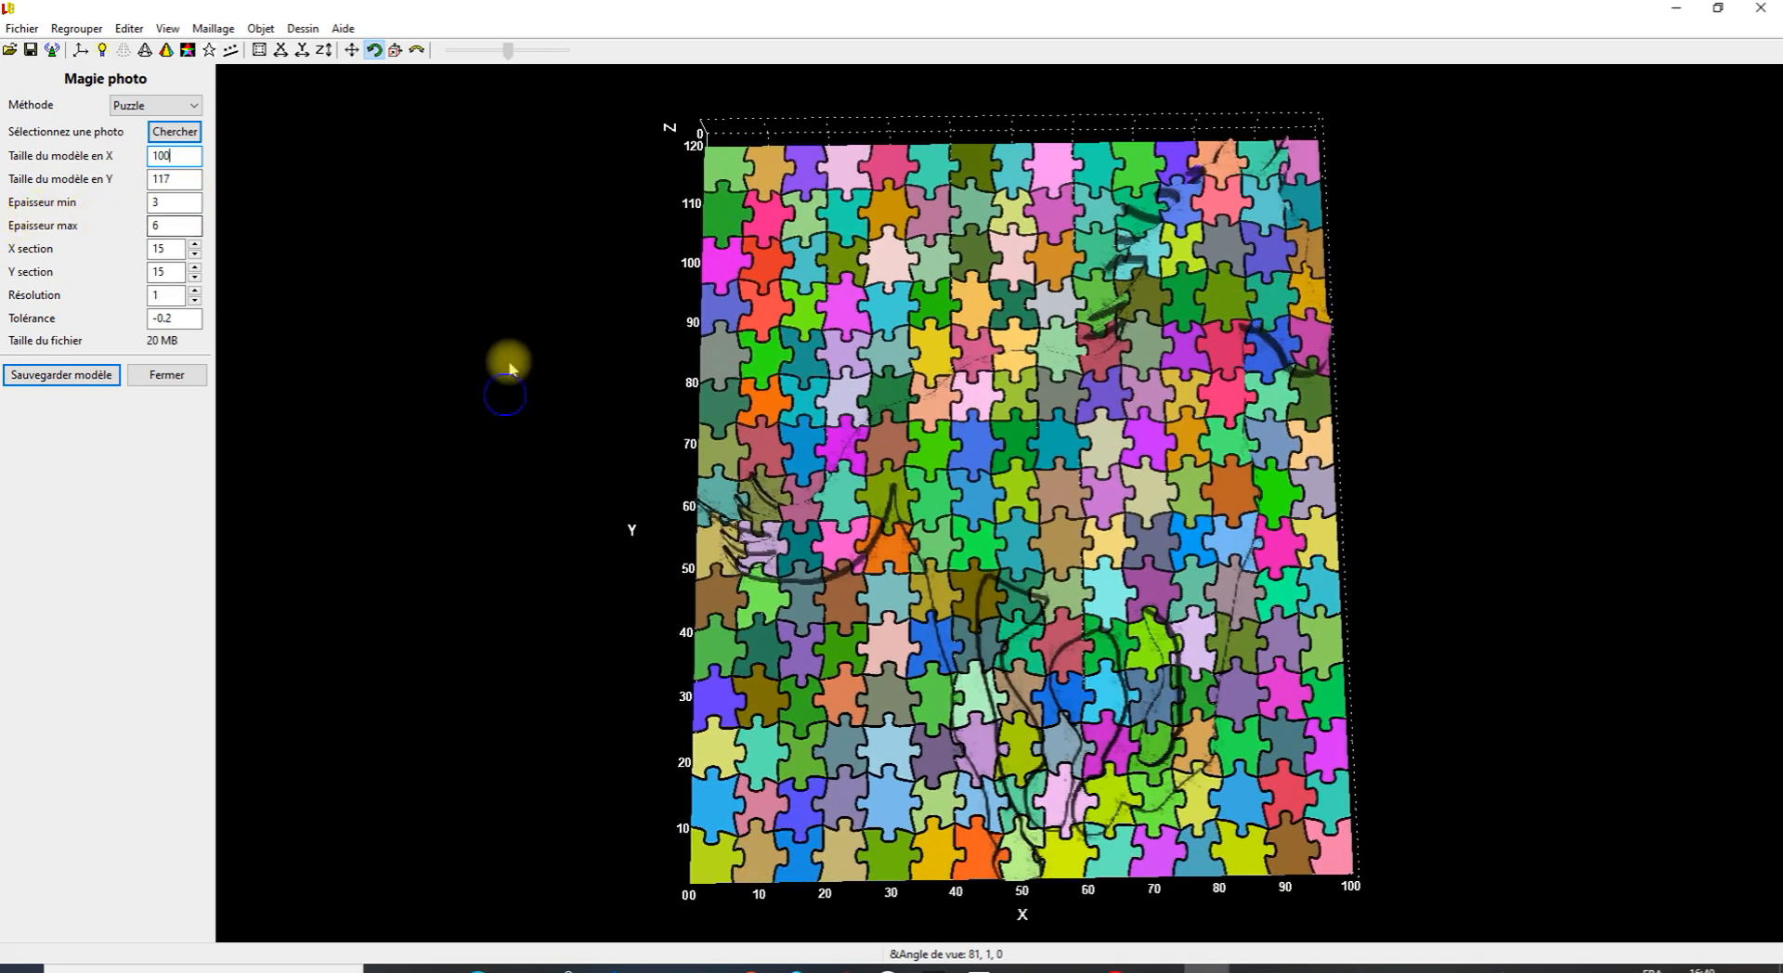
{"action": "left_click_drag", "start_coordinate": [501, 326], "coordinate": [505, 223]}
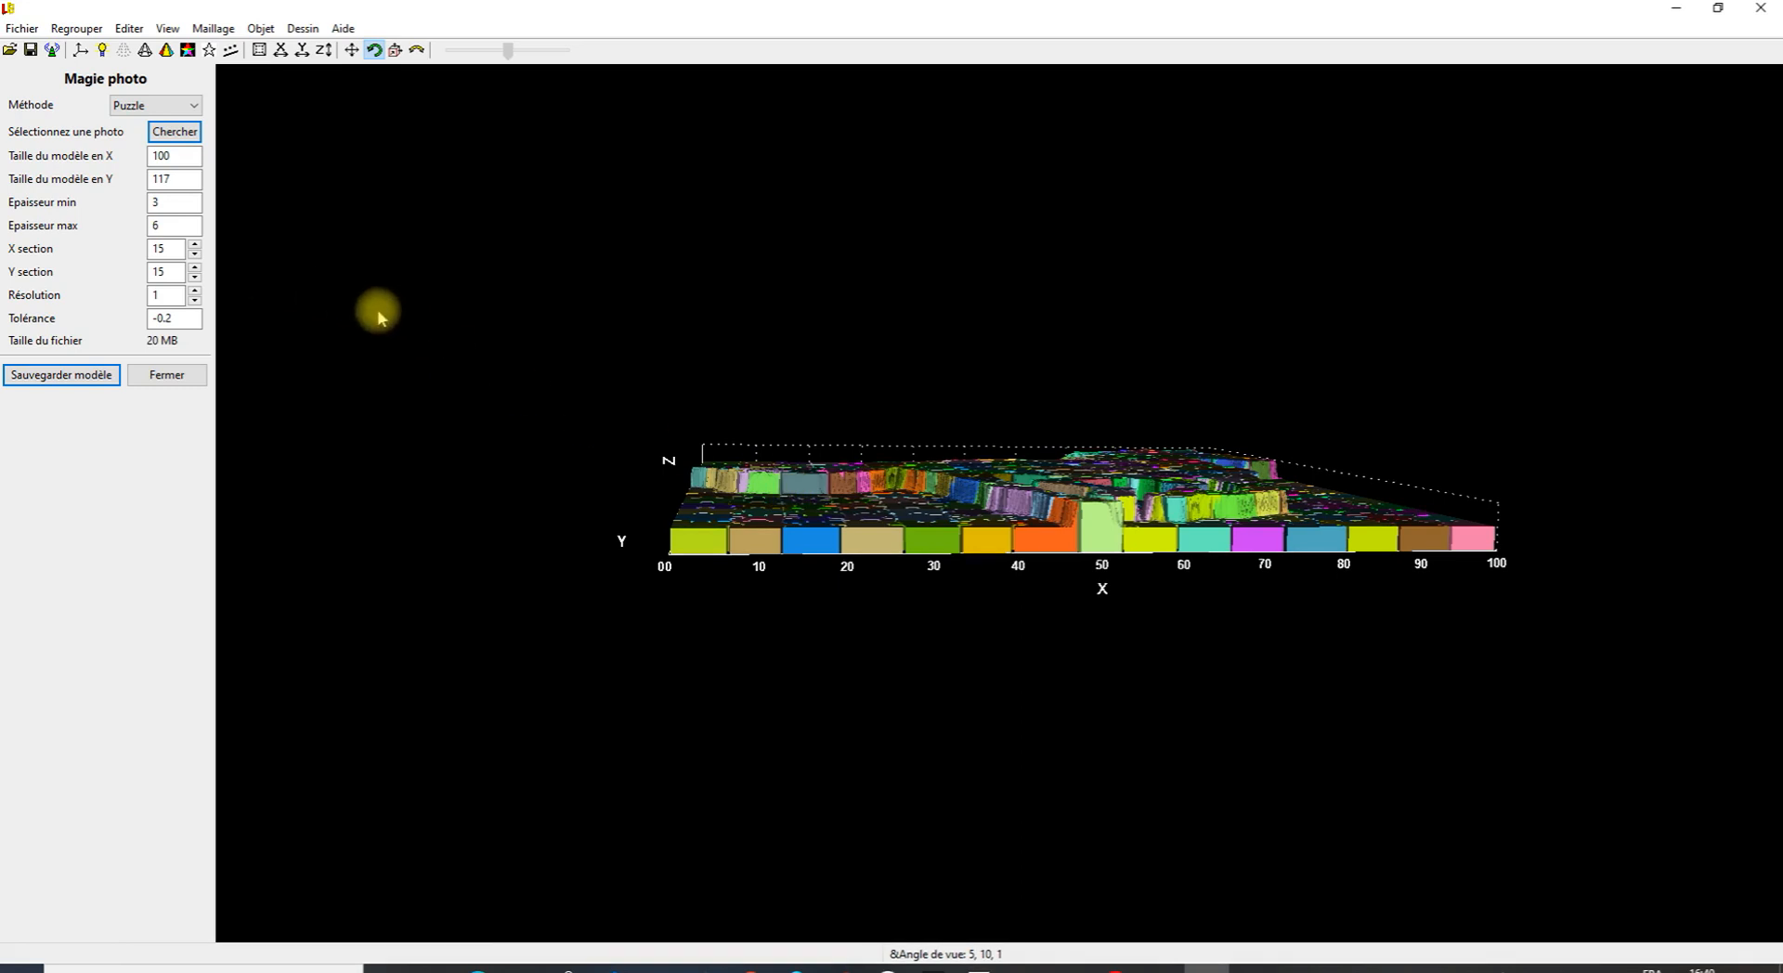
Try to set the puzzle's minimum thickness to 10.
{"action": "left_click", "coordinate": [164, 204]}
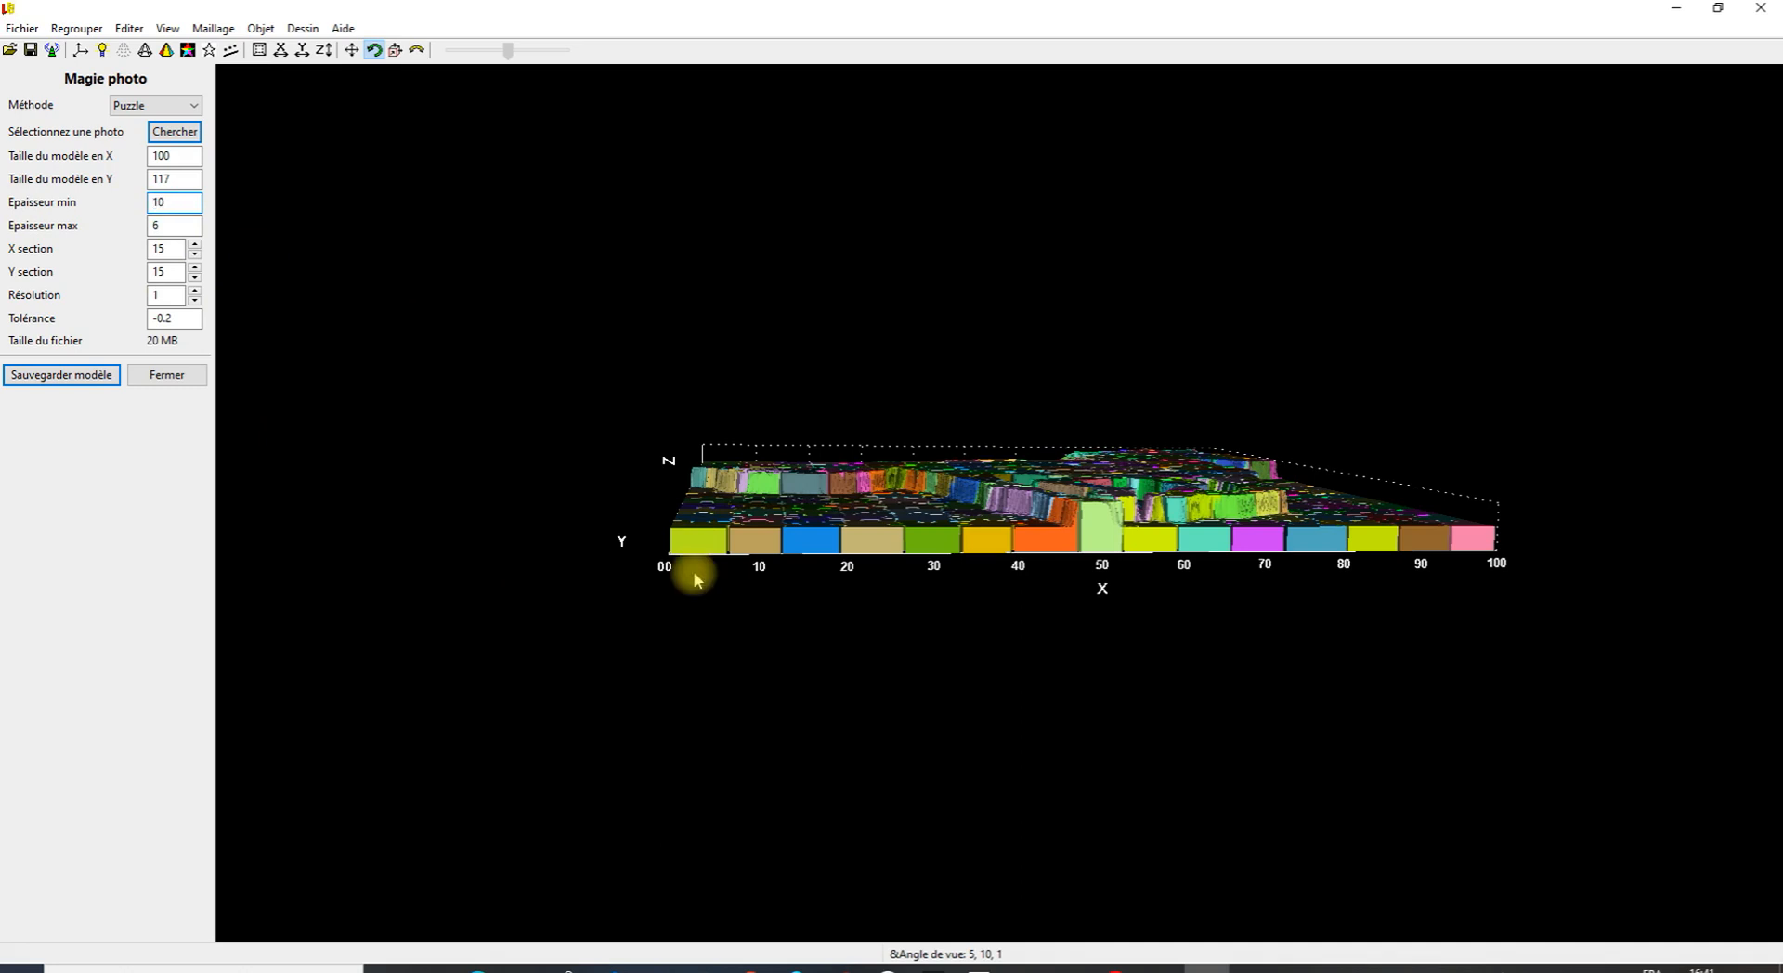
{"action": "key", "text": "Return"}
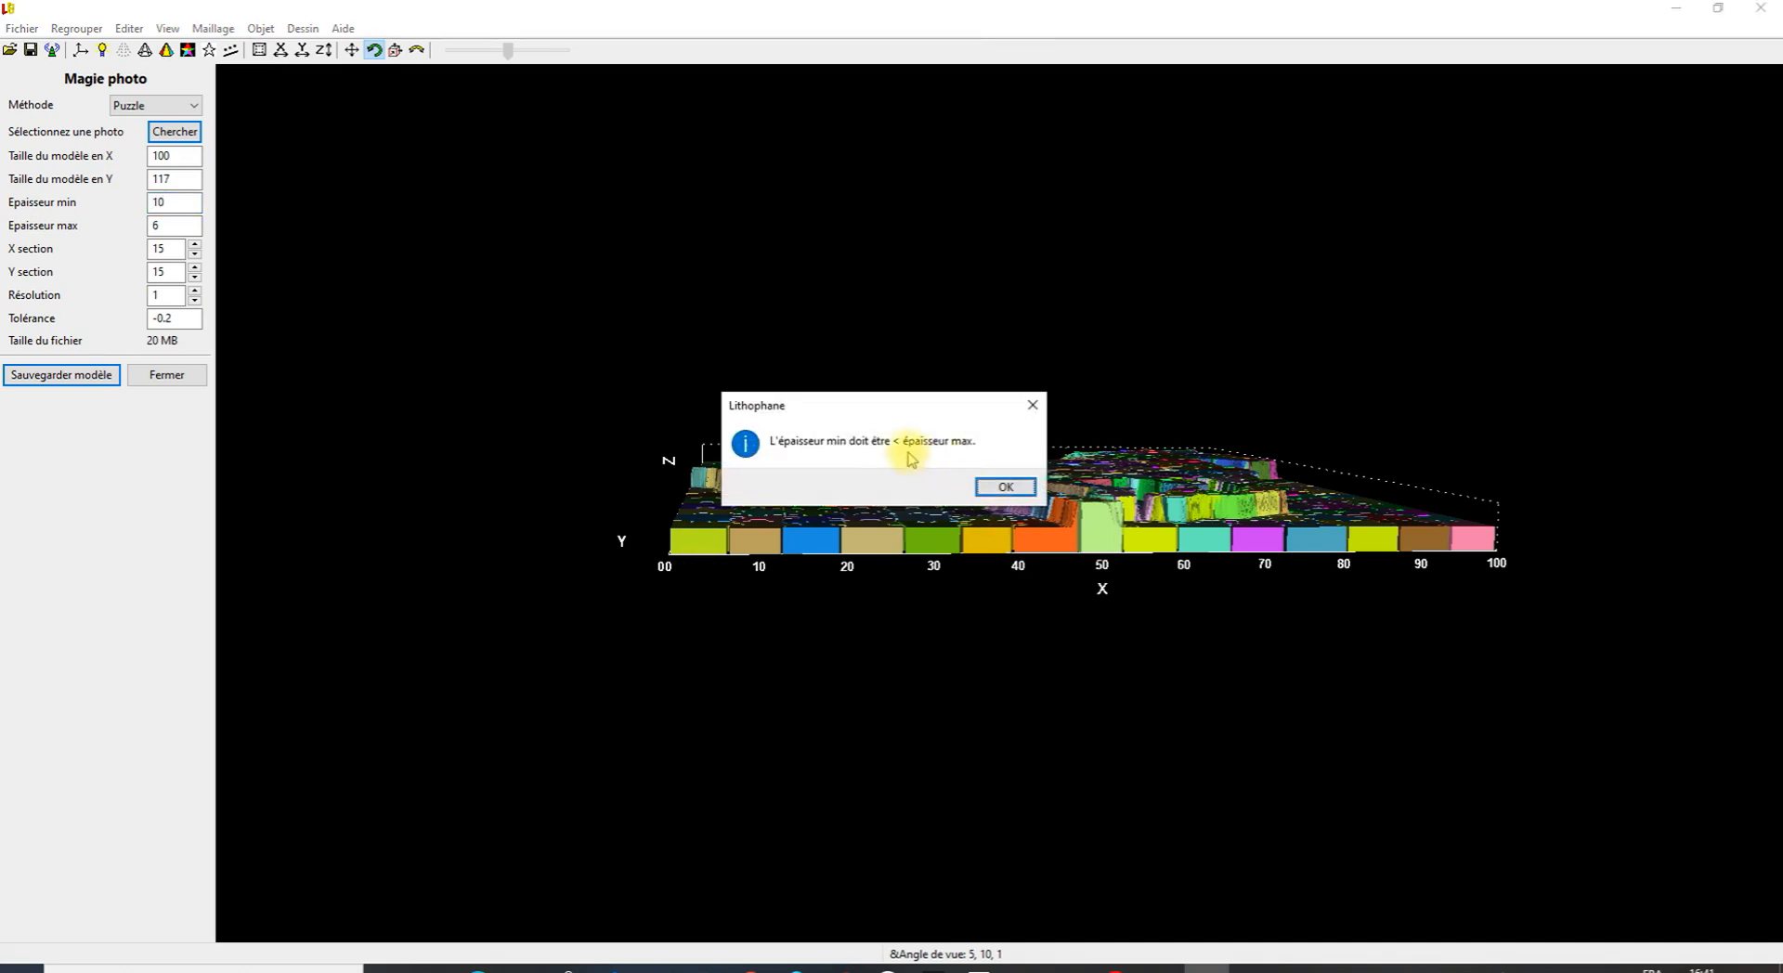
{"action": "left_click", "coordinate": [1005, 486]}
Set the puzzle's minimum thickness to 3 and its maximum thickness to 5.
{"action": "double_click", "coordinate": [167, 202]}
{"action": "type", "text": "3"}
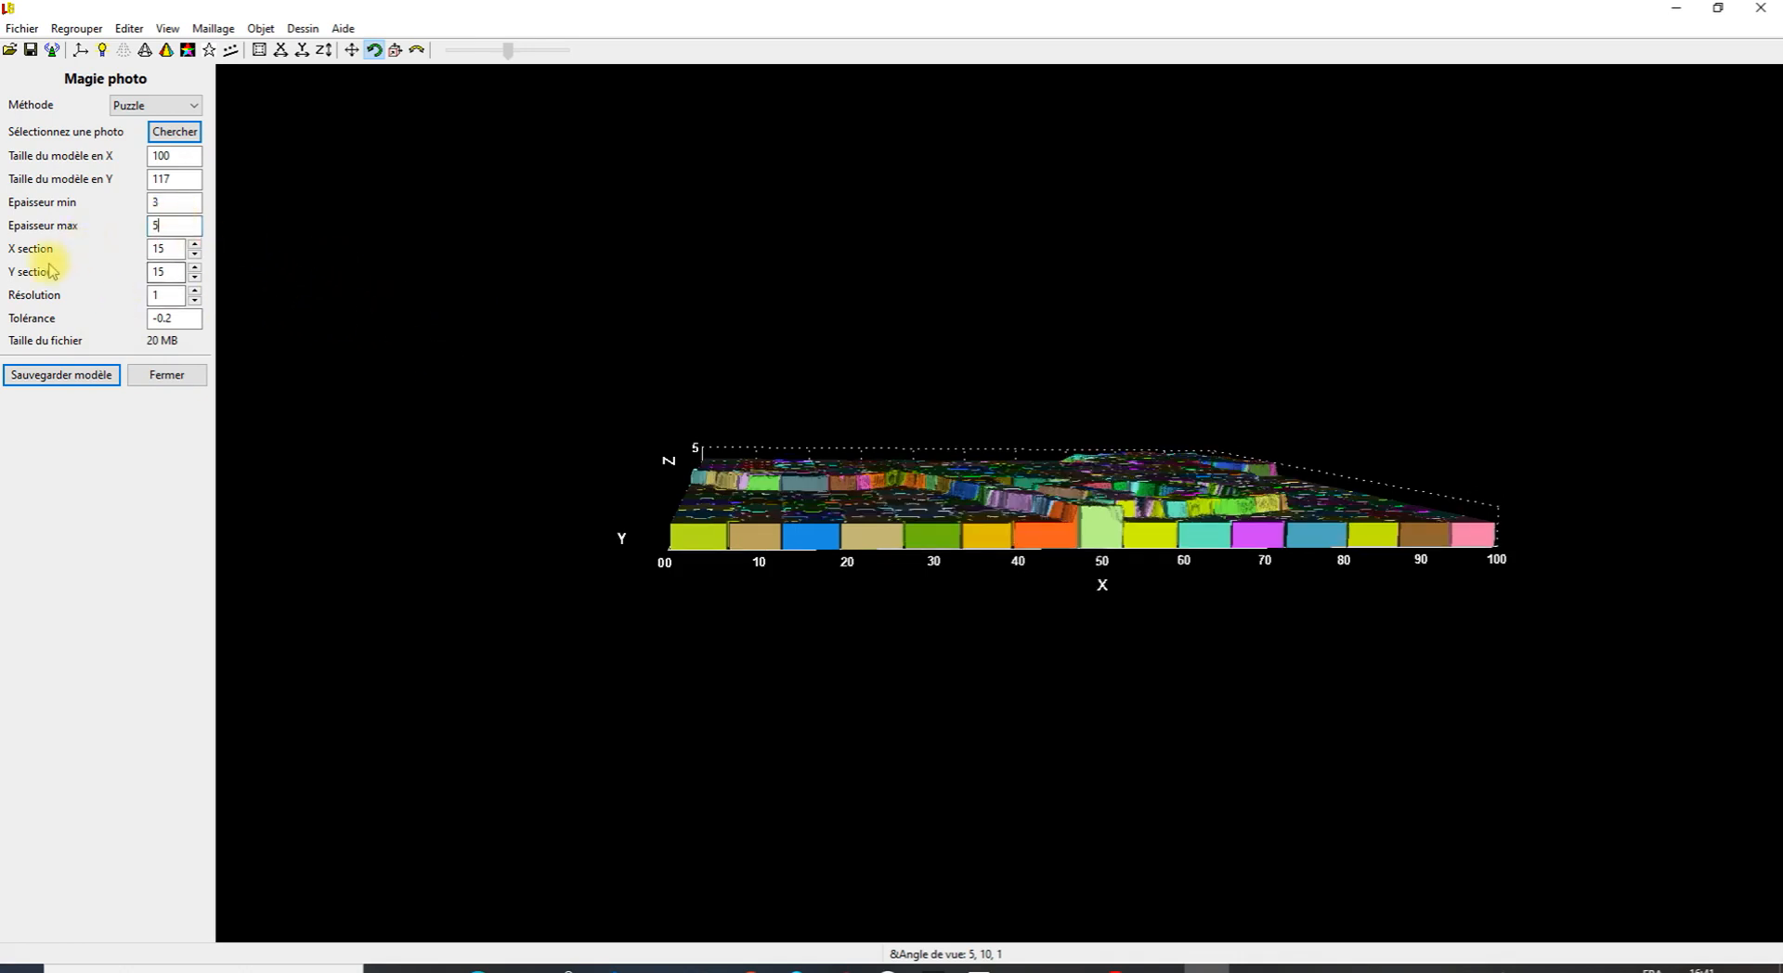
{"action": "left_click_drag", "start_coordinate": [613, 310], "coordinate": [603, 464]}
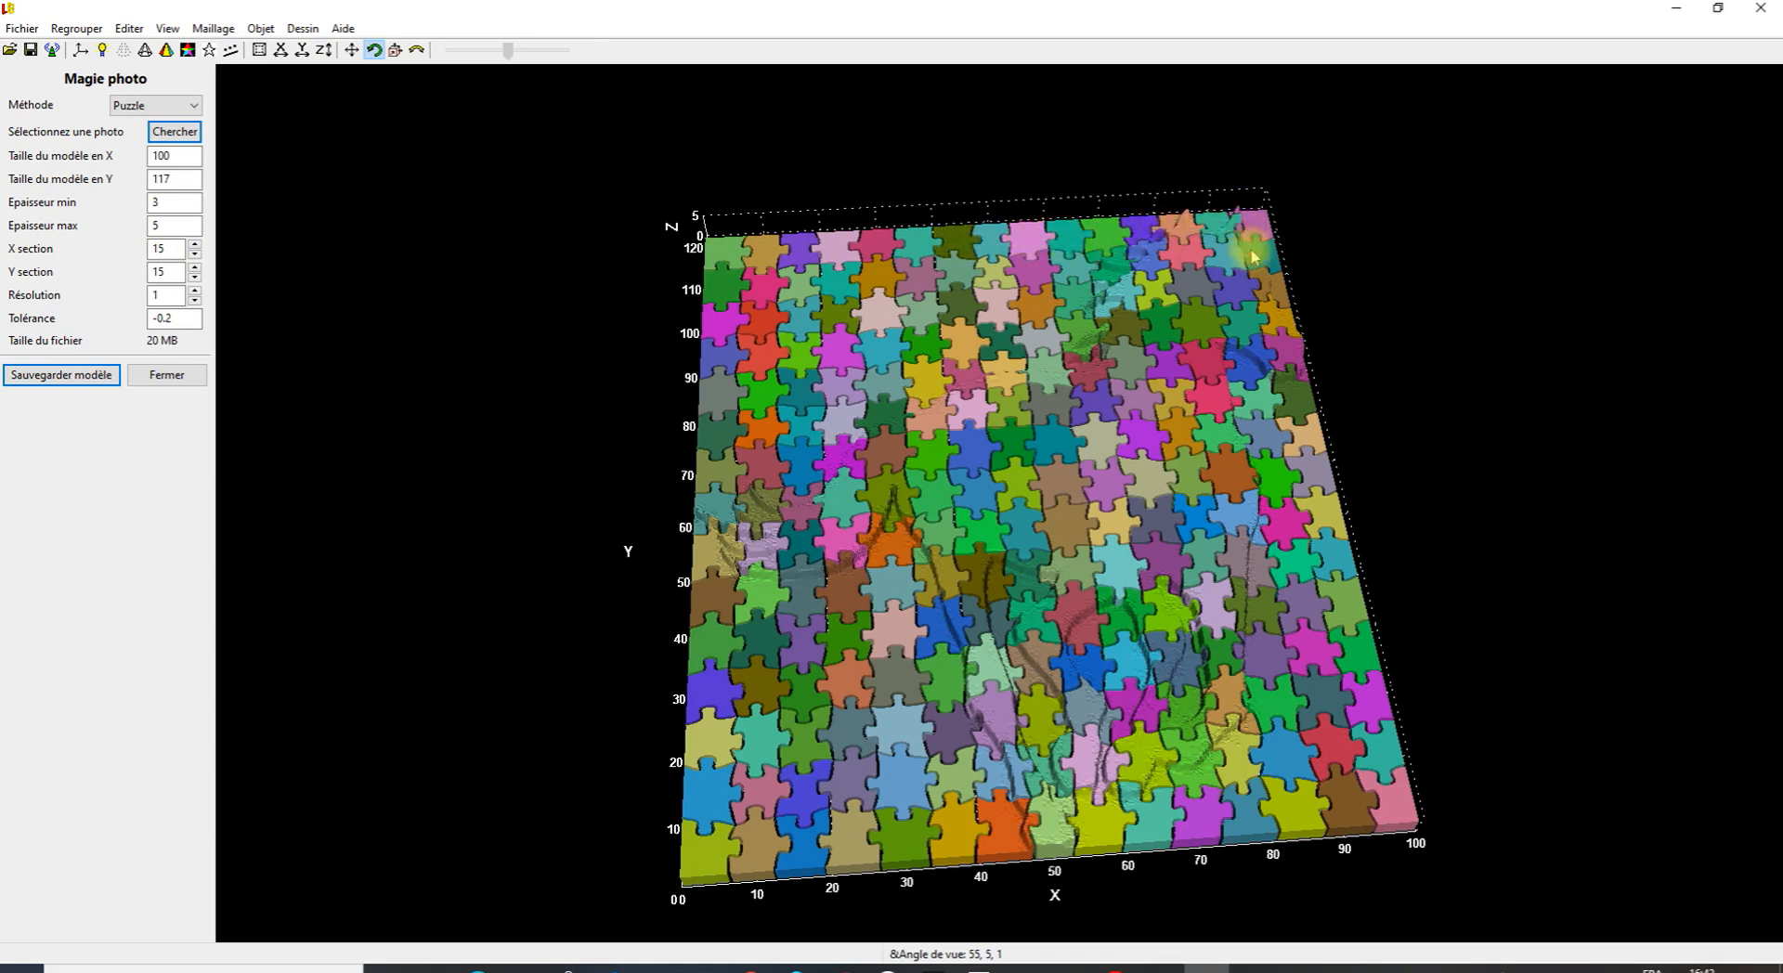
Divide the puzzle into 8 sections in X and 8 sections in Y.
{"action": "left_click_drag", "start_coordinate": [1286, 394], "coordinate": [1245, 334]}
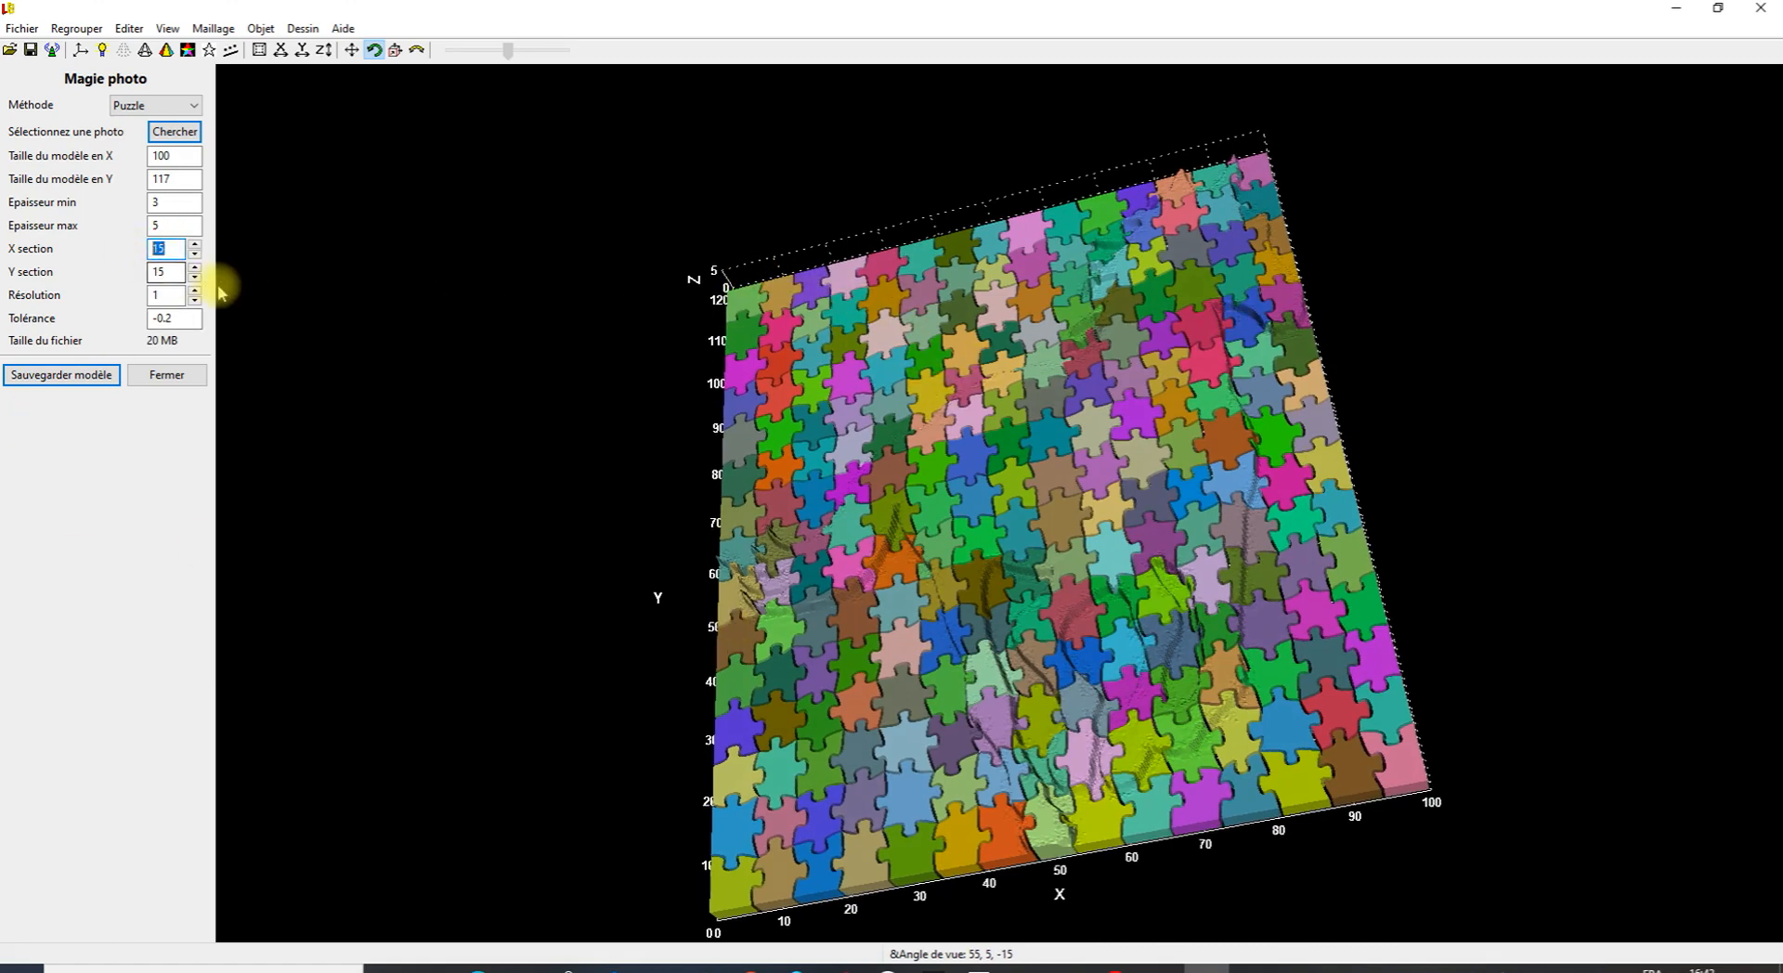
{"action": "type", "text": "8"}
{"action": "key", "text": "Return"}
{"action": "left_click", "coordinate": [816, 526]}
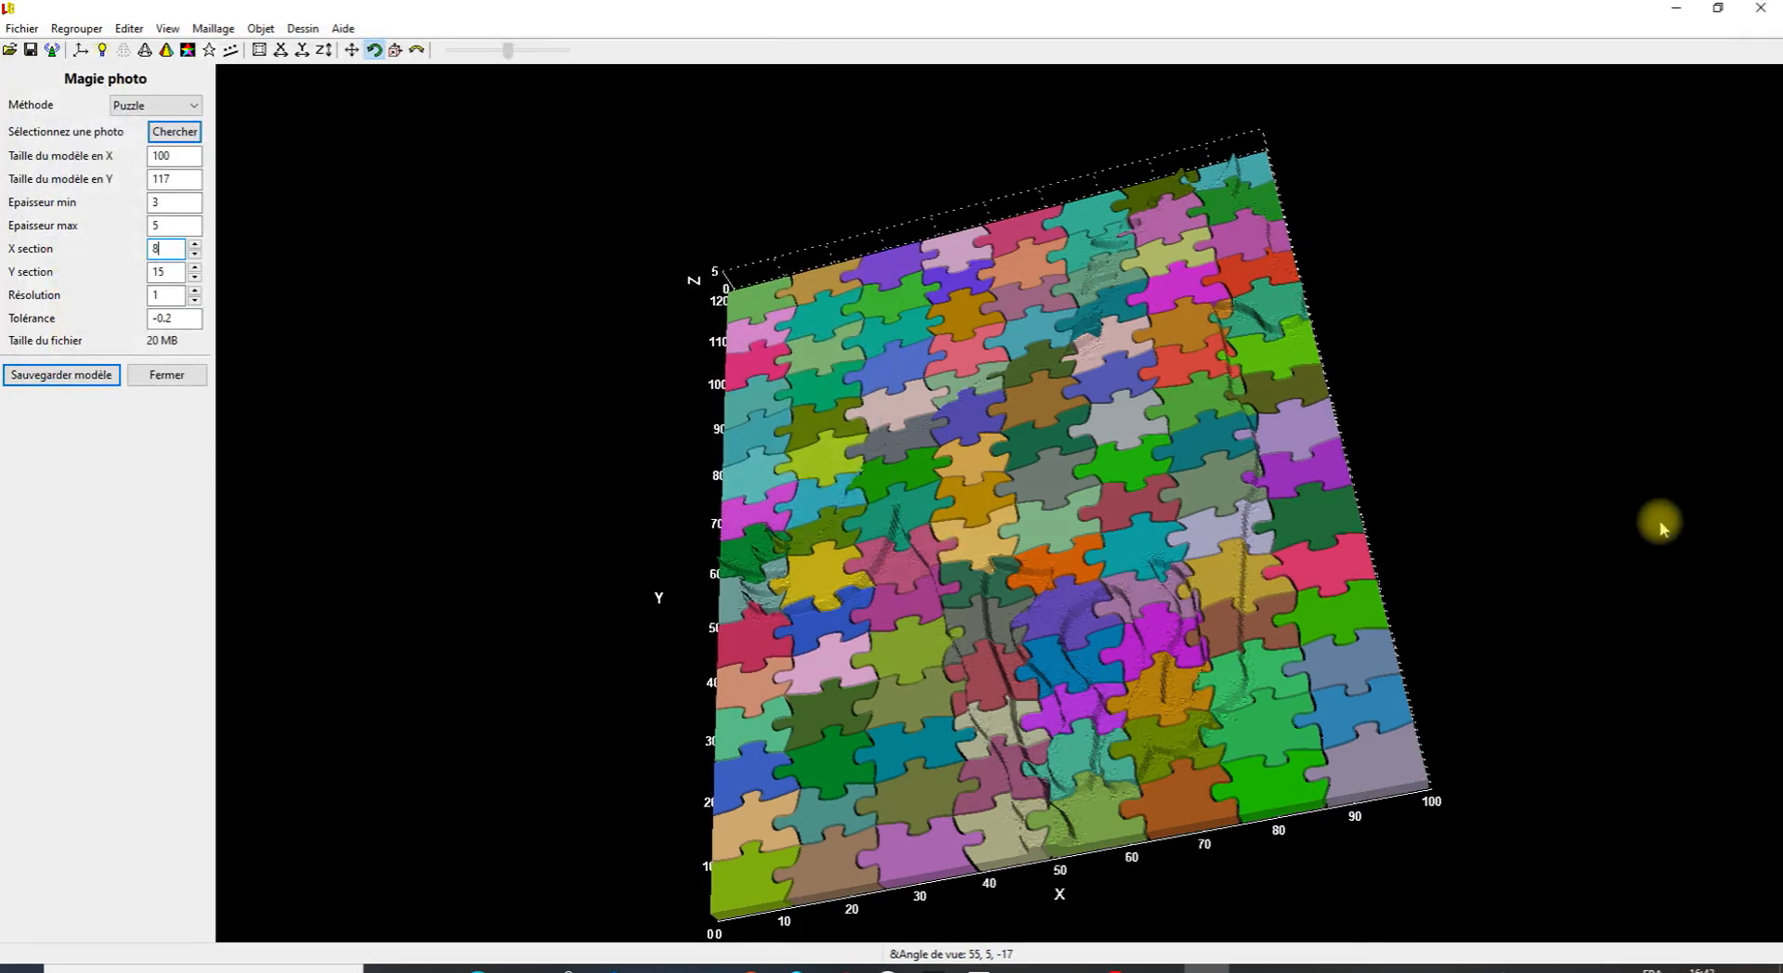
{"action": "left_click_drag", "start_coordinate": [1613, 539], "coordinate": [1645, 534]}
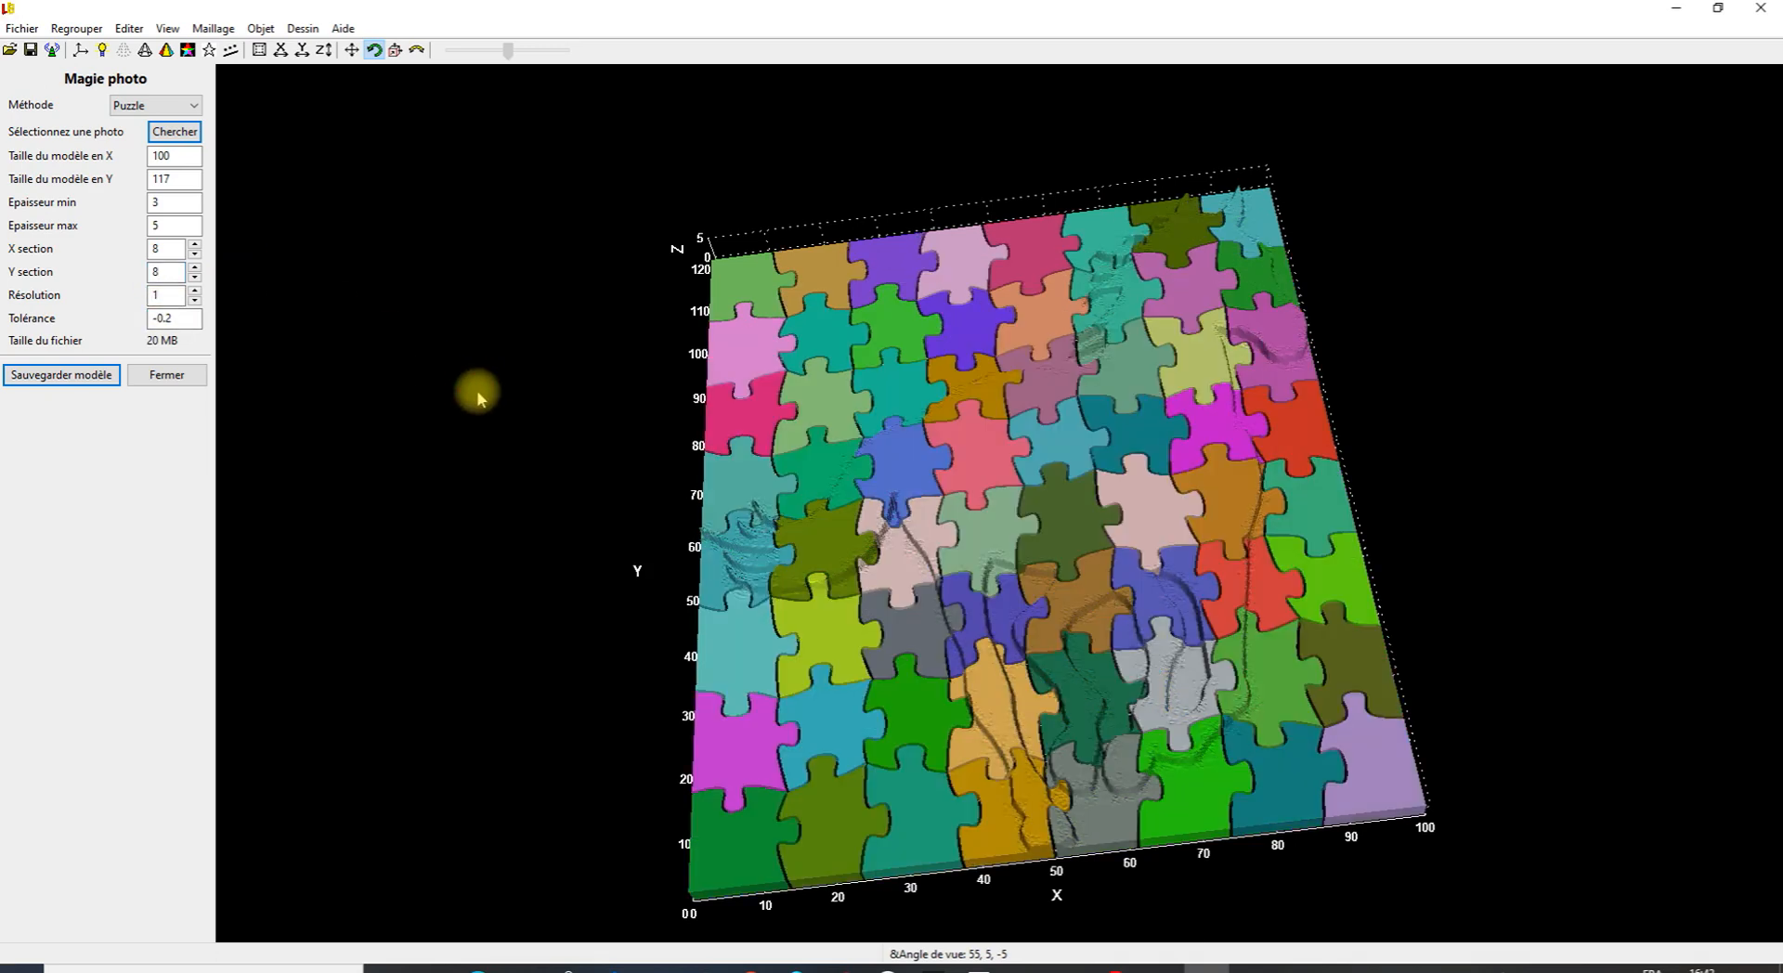
{"action": "left_click_drag", "start_coordinate": [637, 482], "coordinate": [617, 572]}
{"action": "left_click_drag", "start_coordinate": [449, 385], "coordinate": [450, 347]}
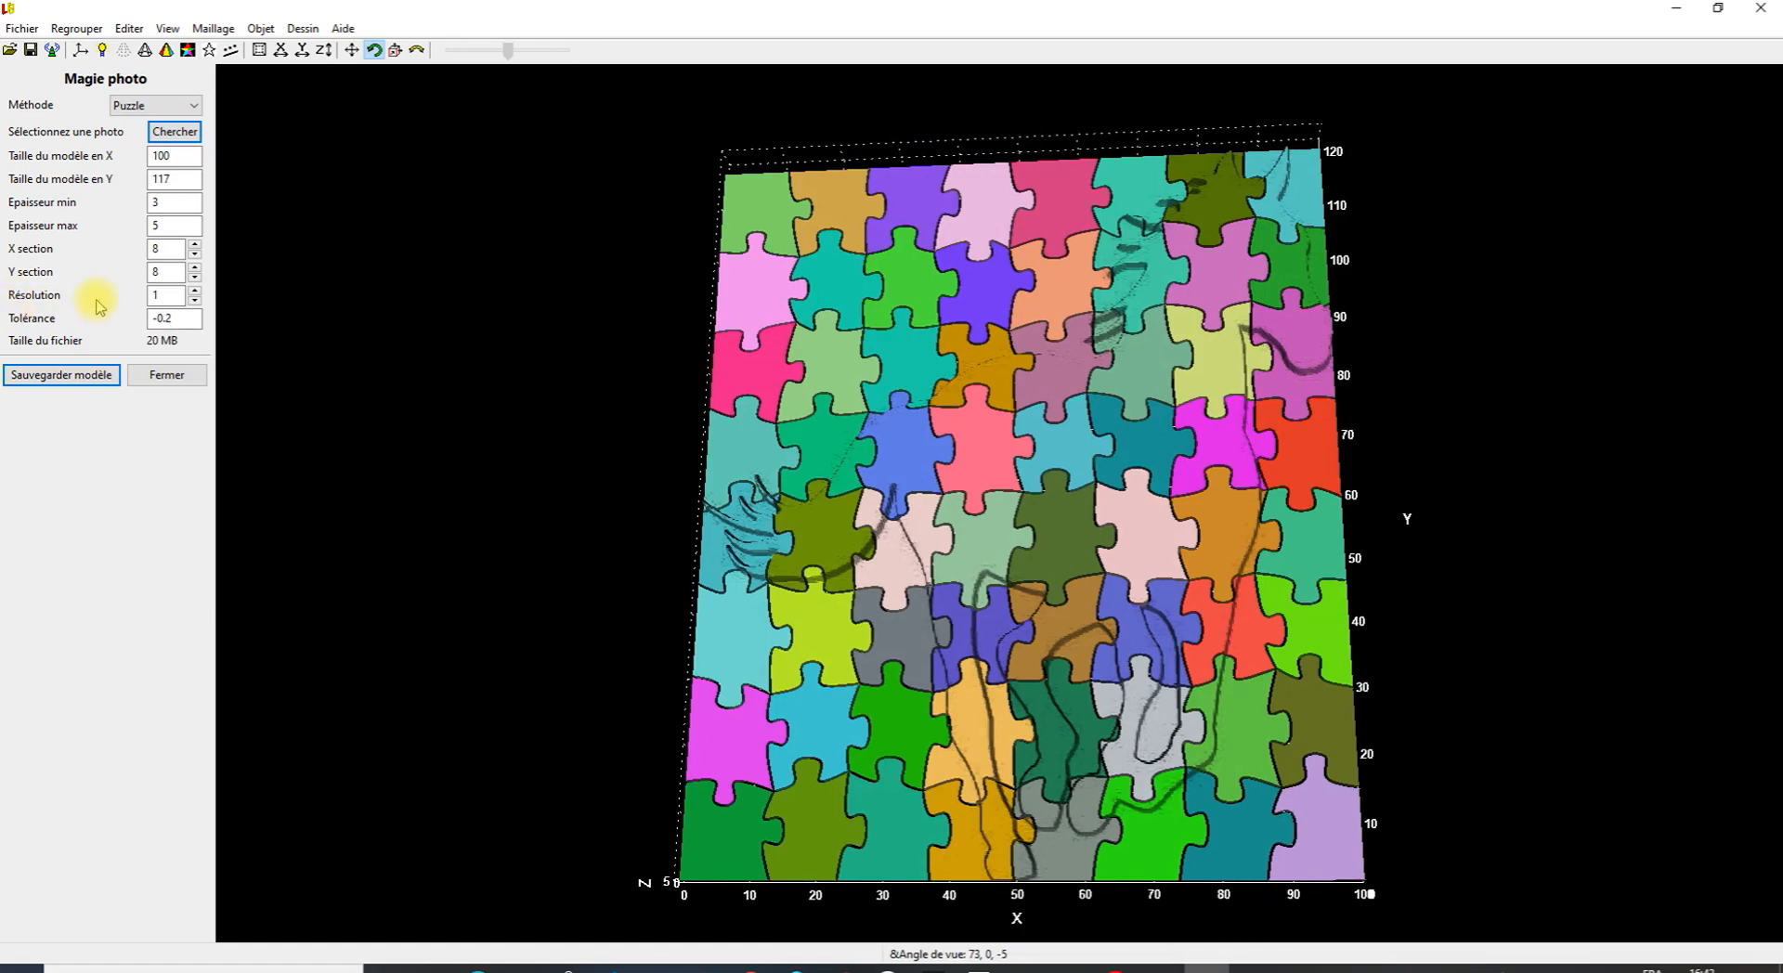
{"action": "left_click_drag", "start_coordinate": [442, 485], "coordinate": [464, 368]}
{"action": "scroll", "coordinate": [529, 483], "scroll_direction": "up", "scroll_amount": 5}
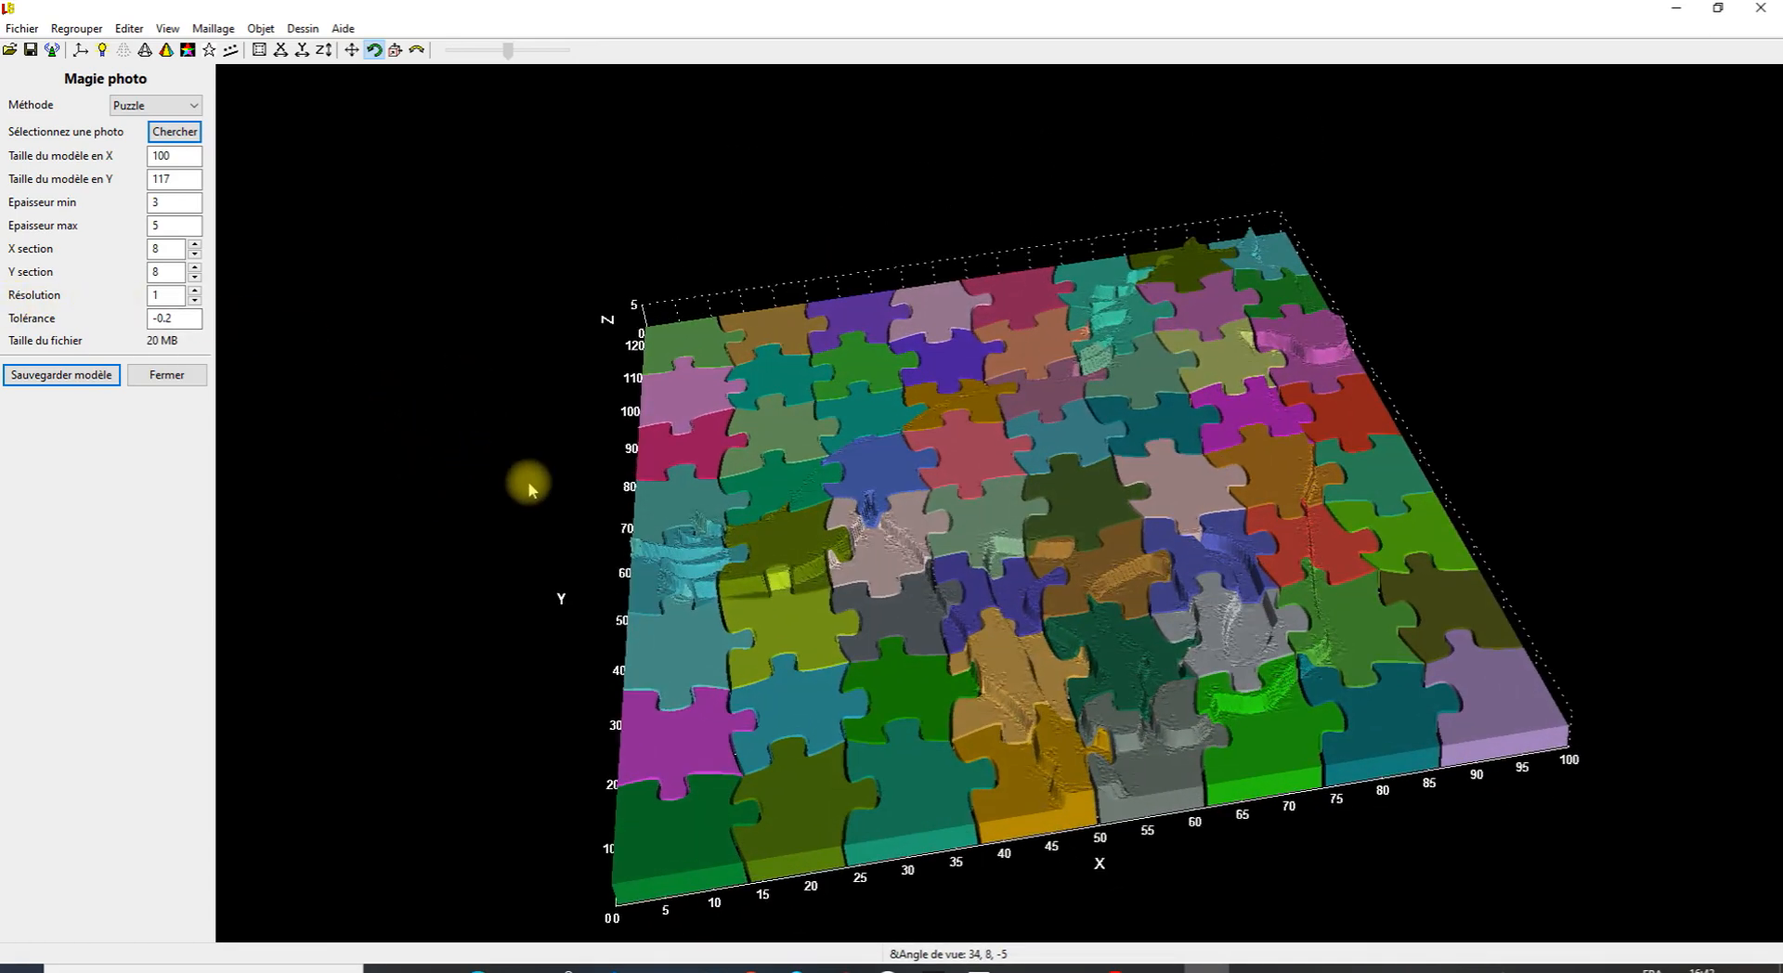
Set the resolution of the 8 by 8 horse puzzle to 2 and check the relief from above.
{"action": "left_click_drag", "start_coordinate": [749, 543], "coordinate": [695, 532]}
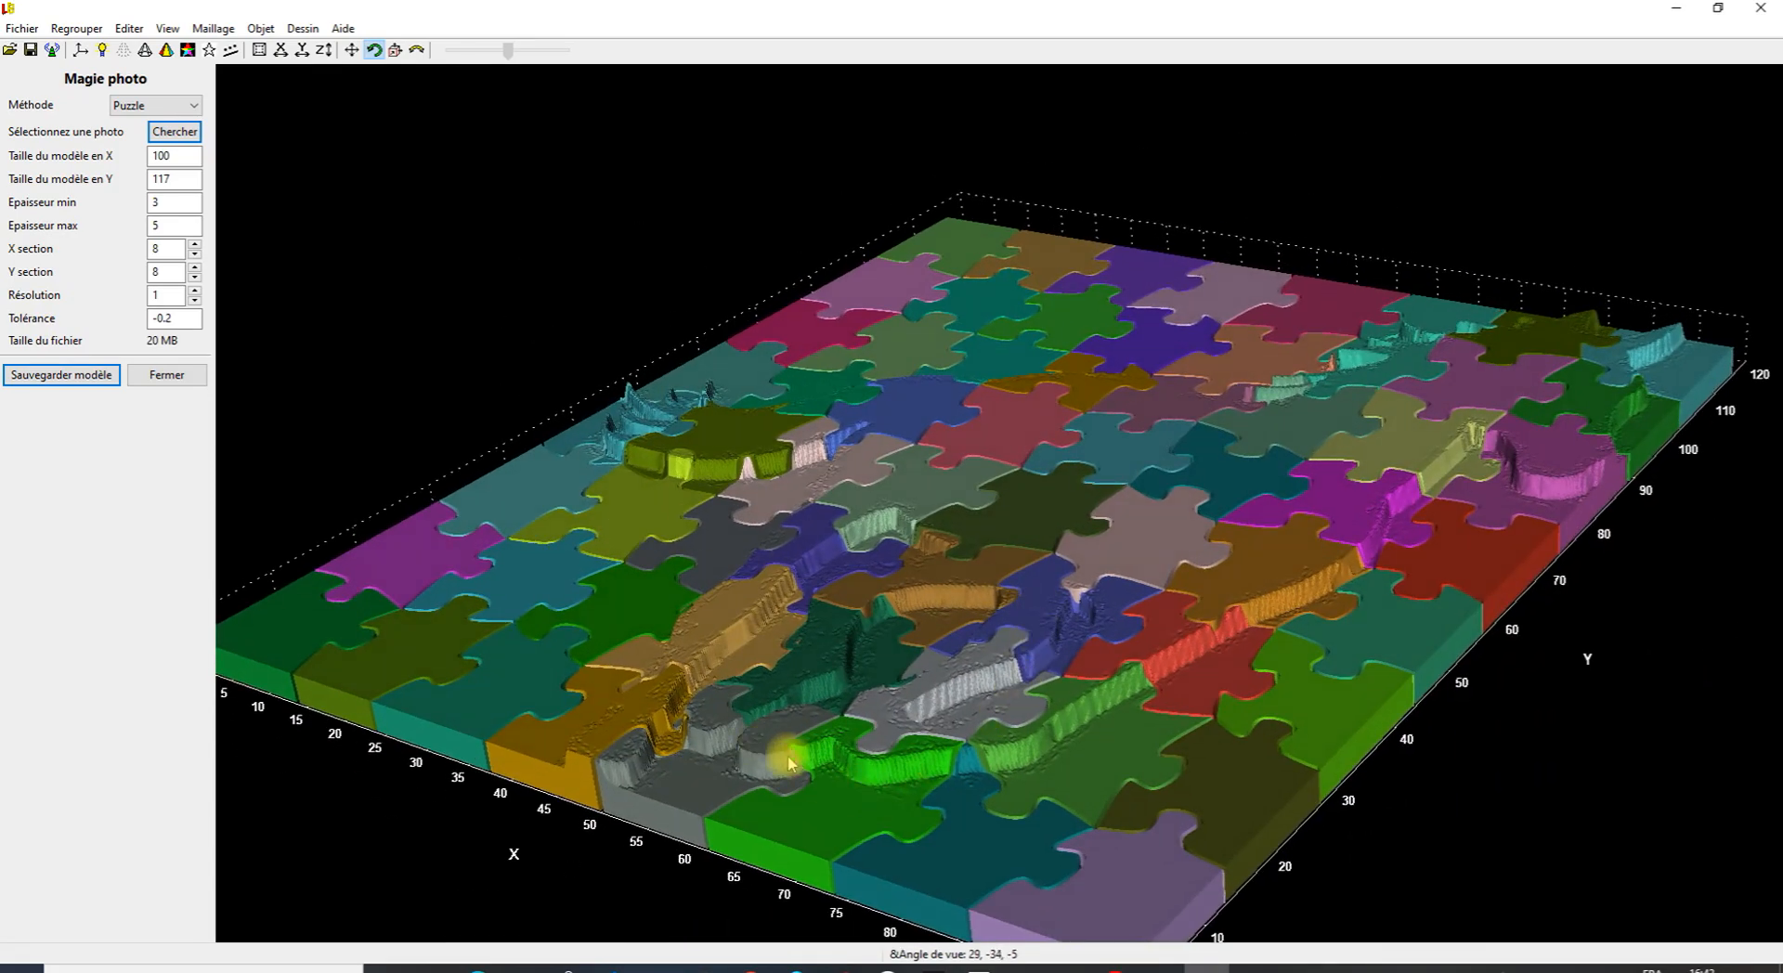
{"action": "left_click_drag", "start_coordinate": [1440, 529], "coordinate": [1393, 402]}
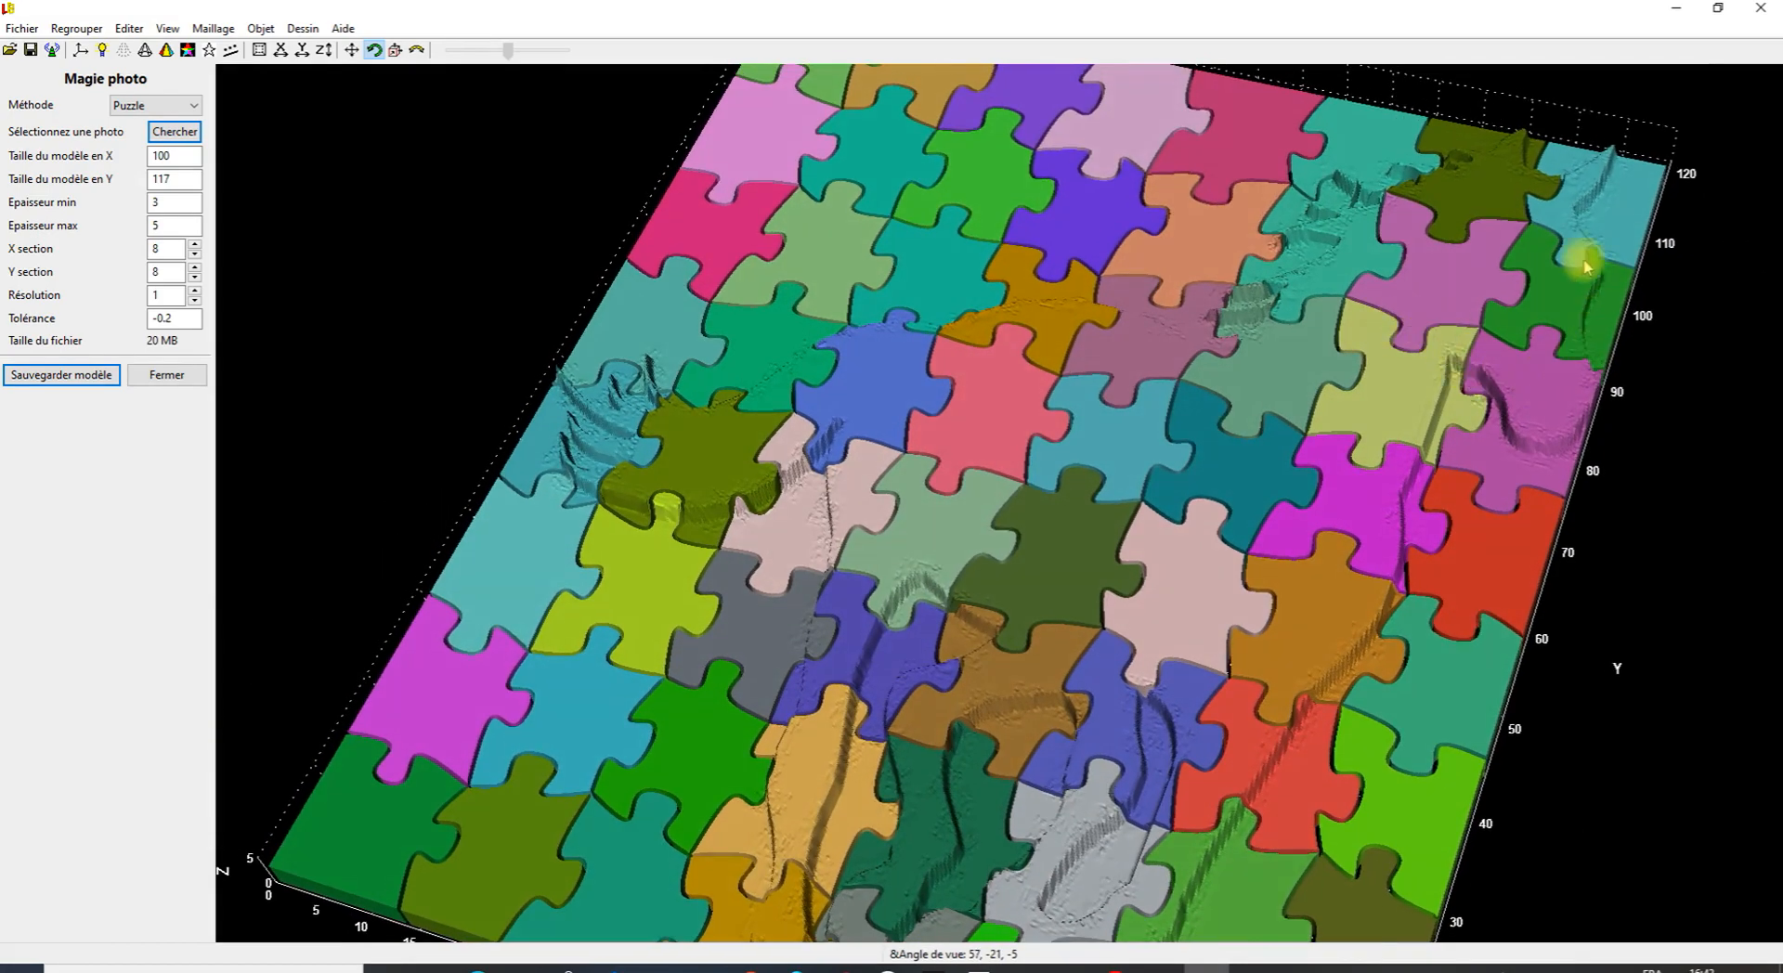
{"action": "left_click_drag", "start_coordinate": [557, 726], "coordinate": [716, 612]}
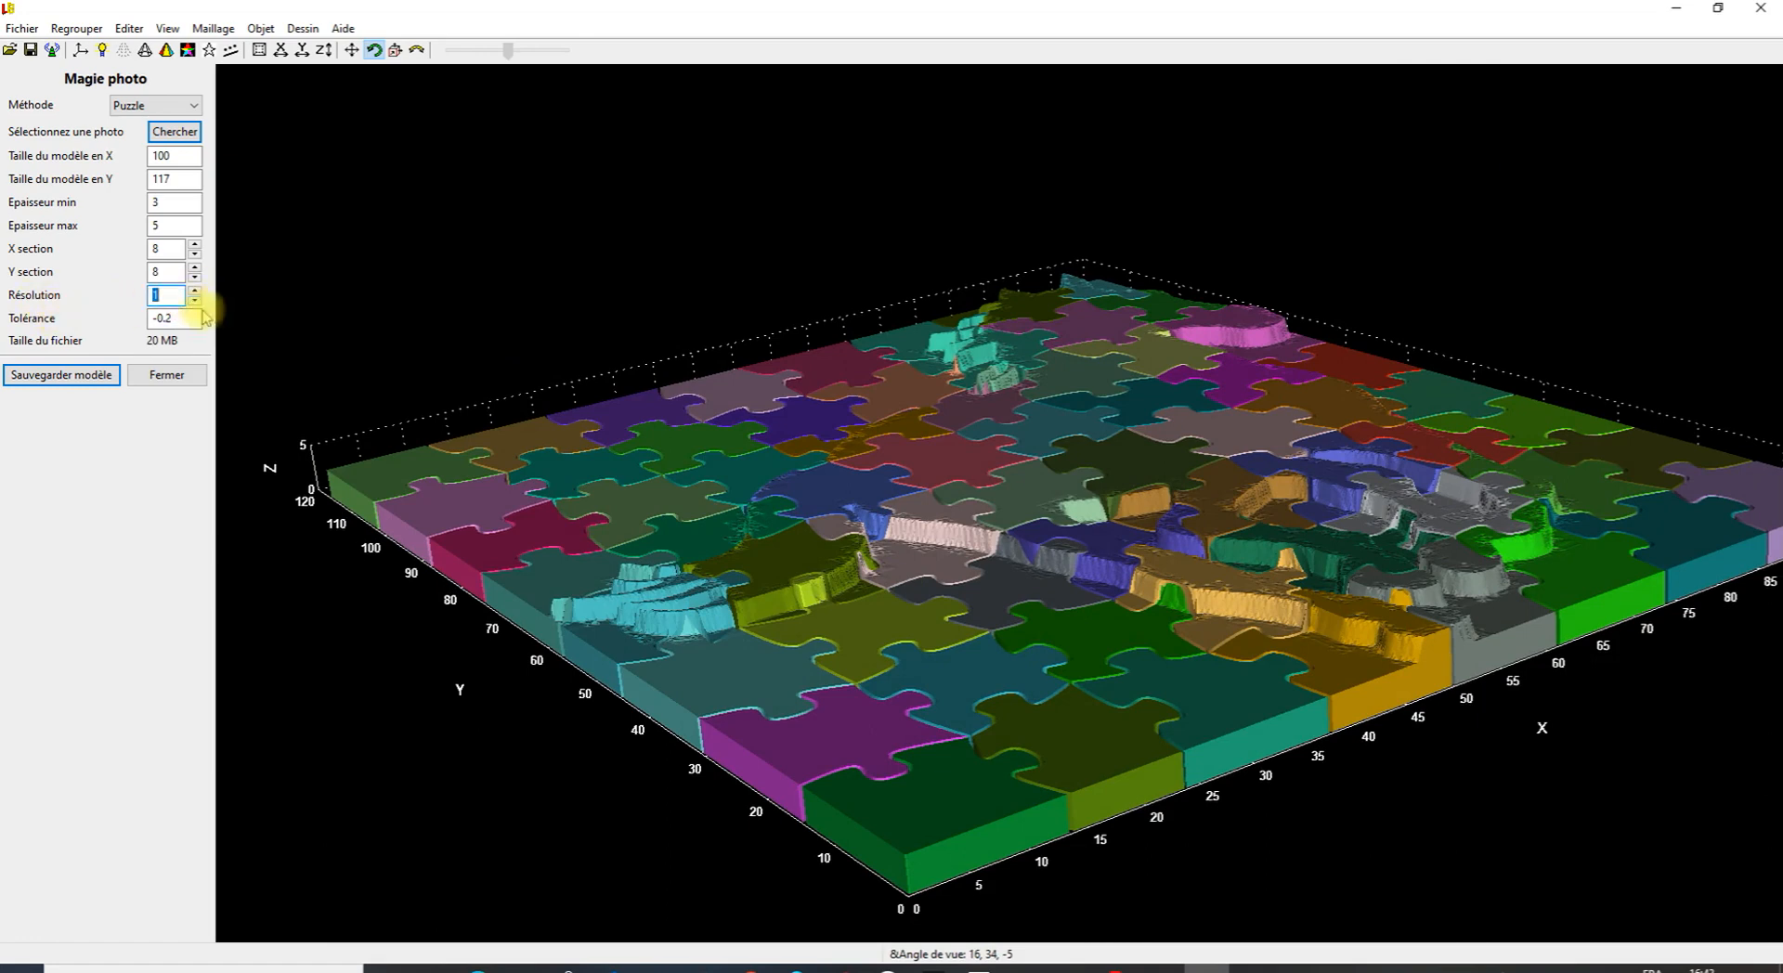
{"action": "left_click", "coordinate": [195, 290]}
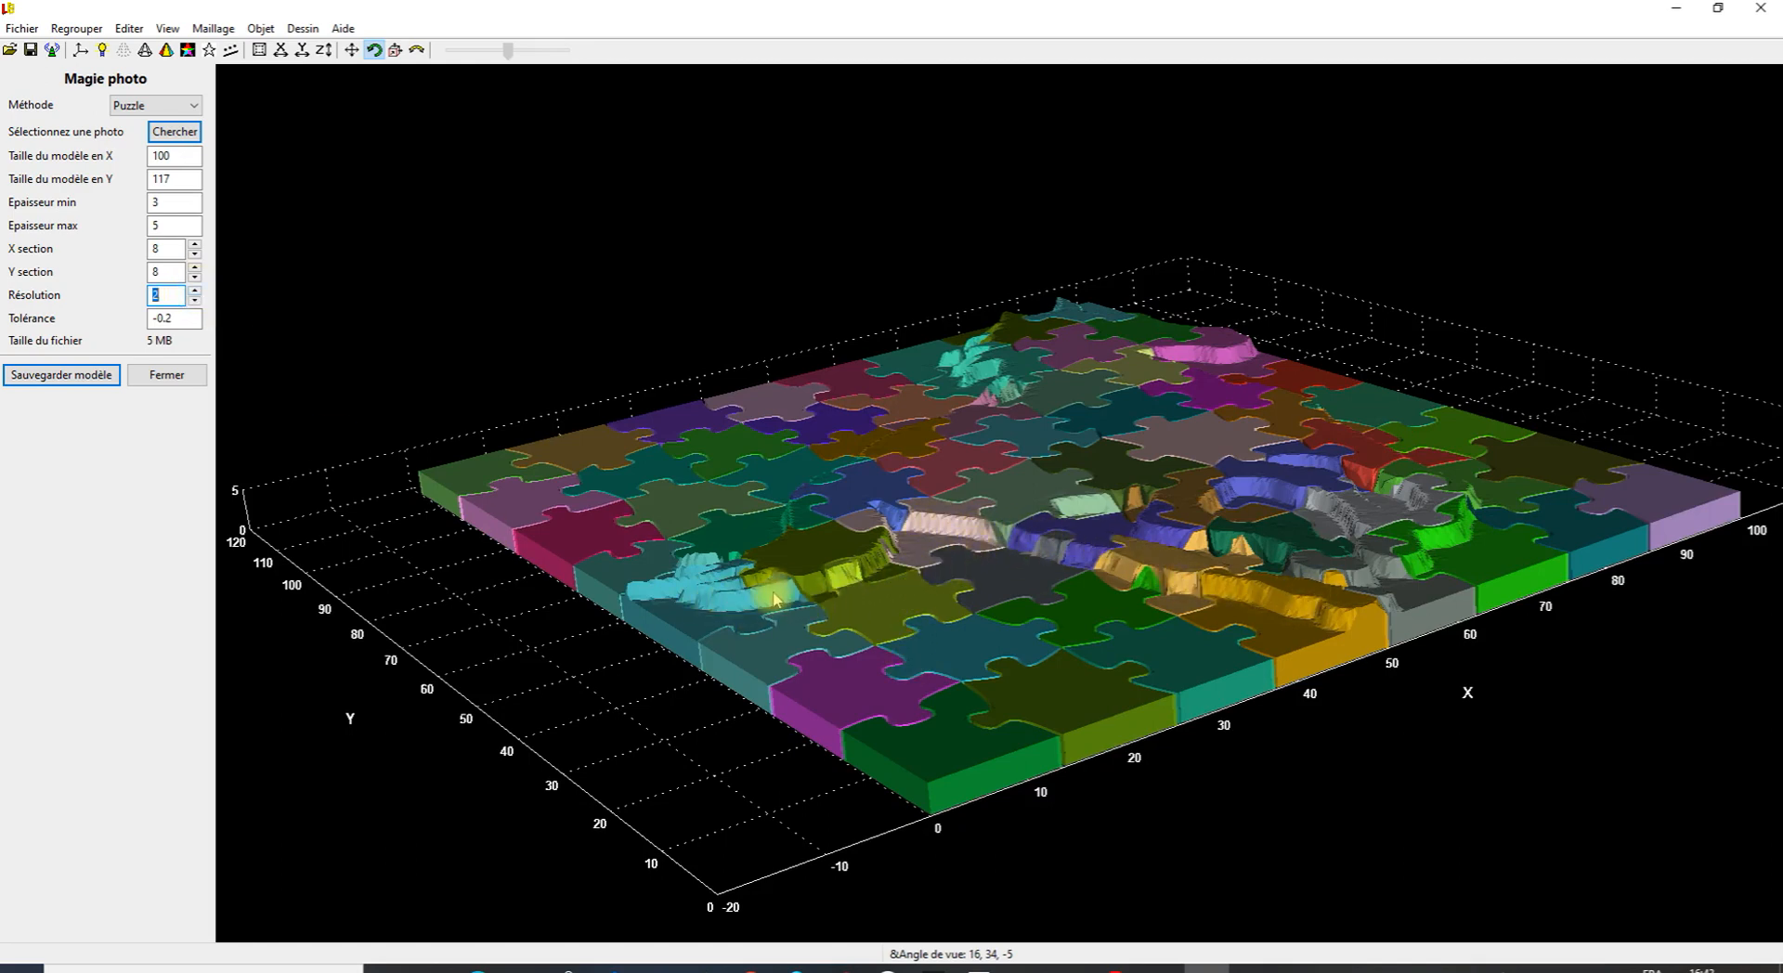
{"action": "left_click_drag", "start_coordinate": [1055, 611], "coordinate": [796, 584]}
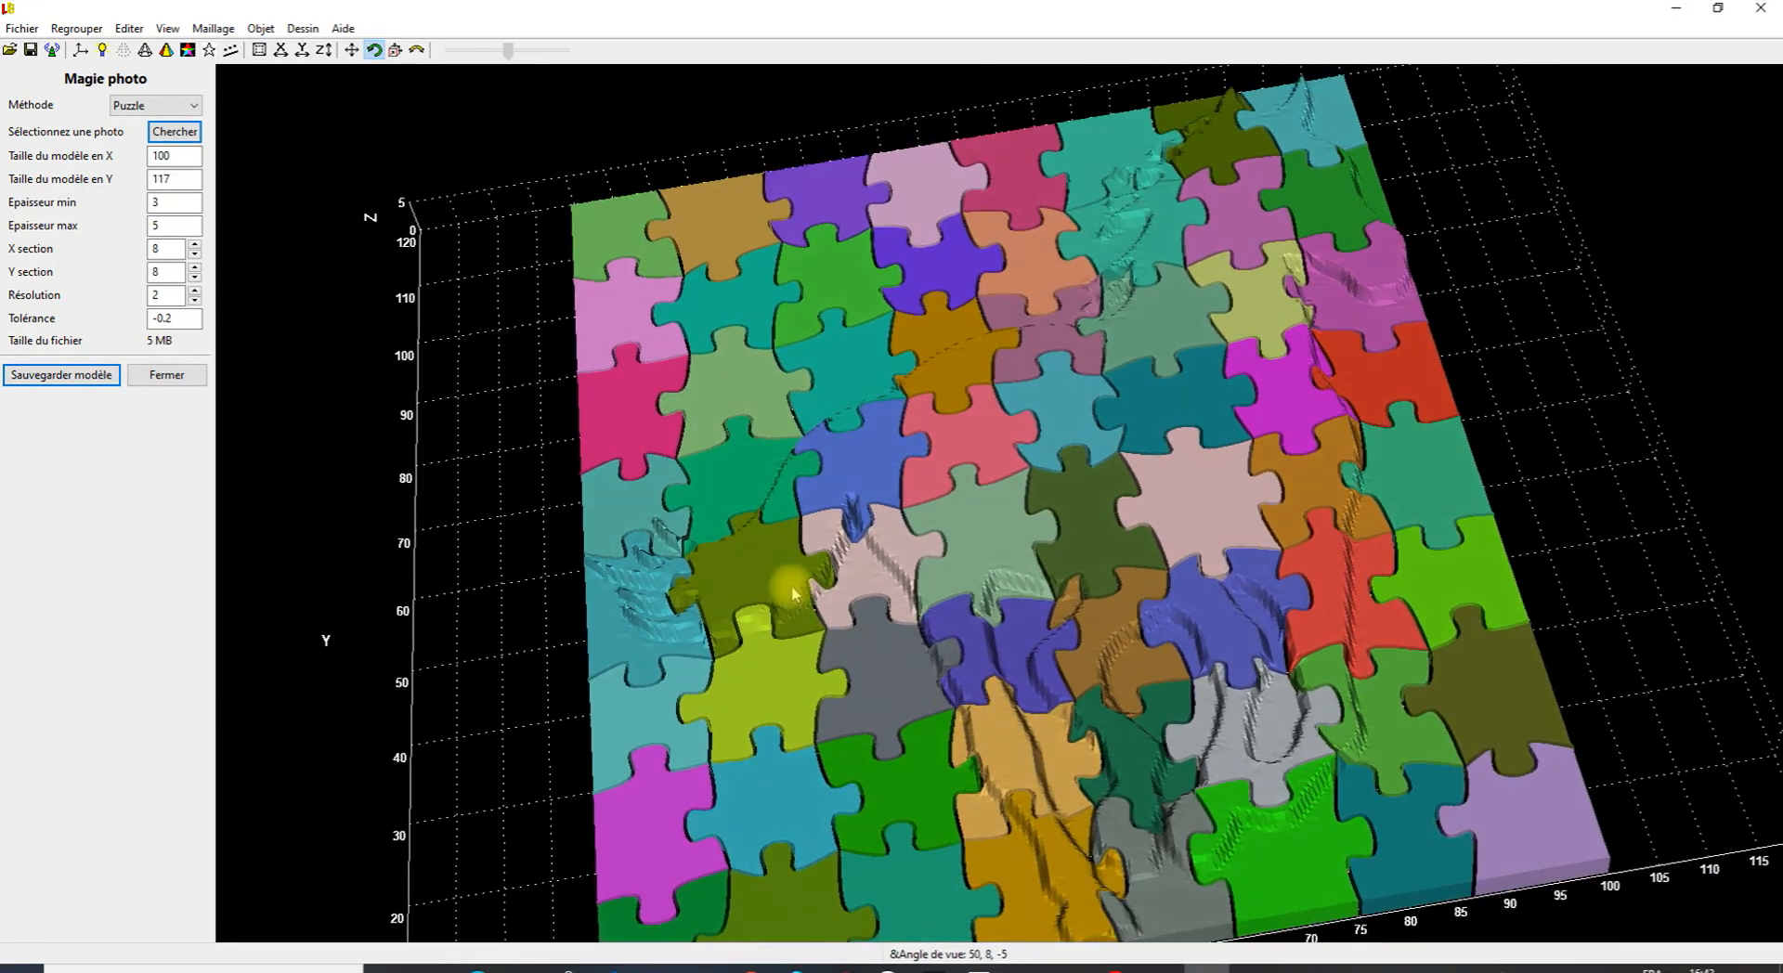
Set the puzzle's resolution to 3 and inspect the relief lines from above.
{"action": "left_click", "coordinate": [195, 291]}
{"action": "left_click_drag", "start_coordinate": [893, 648], "coordinate": [904, 585]}
{"action": "left_click_drag", "start_coordinate": [1056, 600], "coordinate": [1036, 733]}
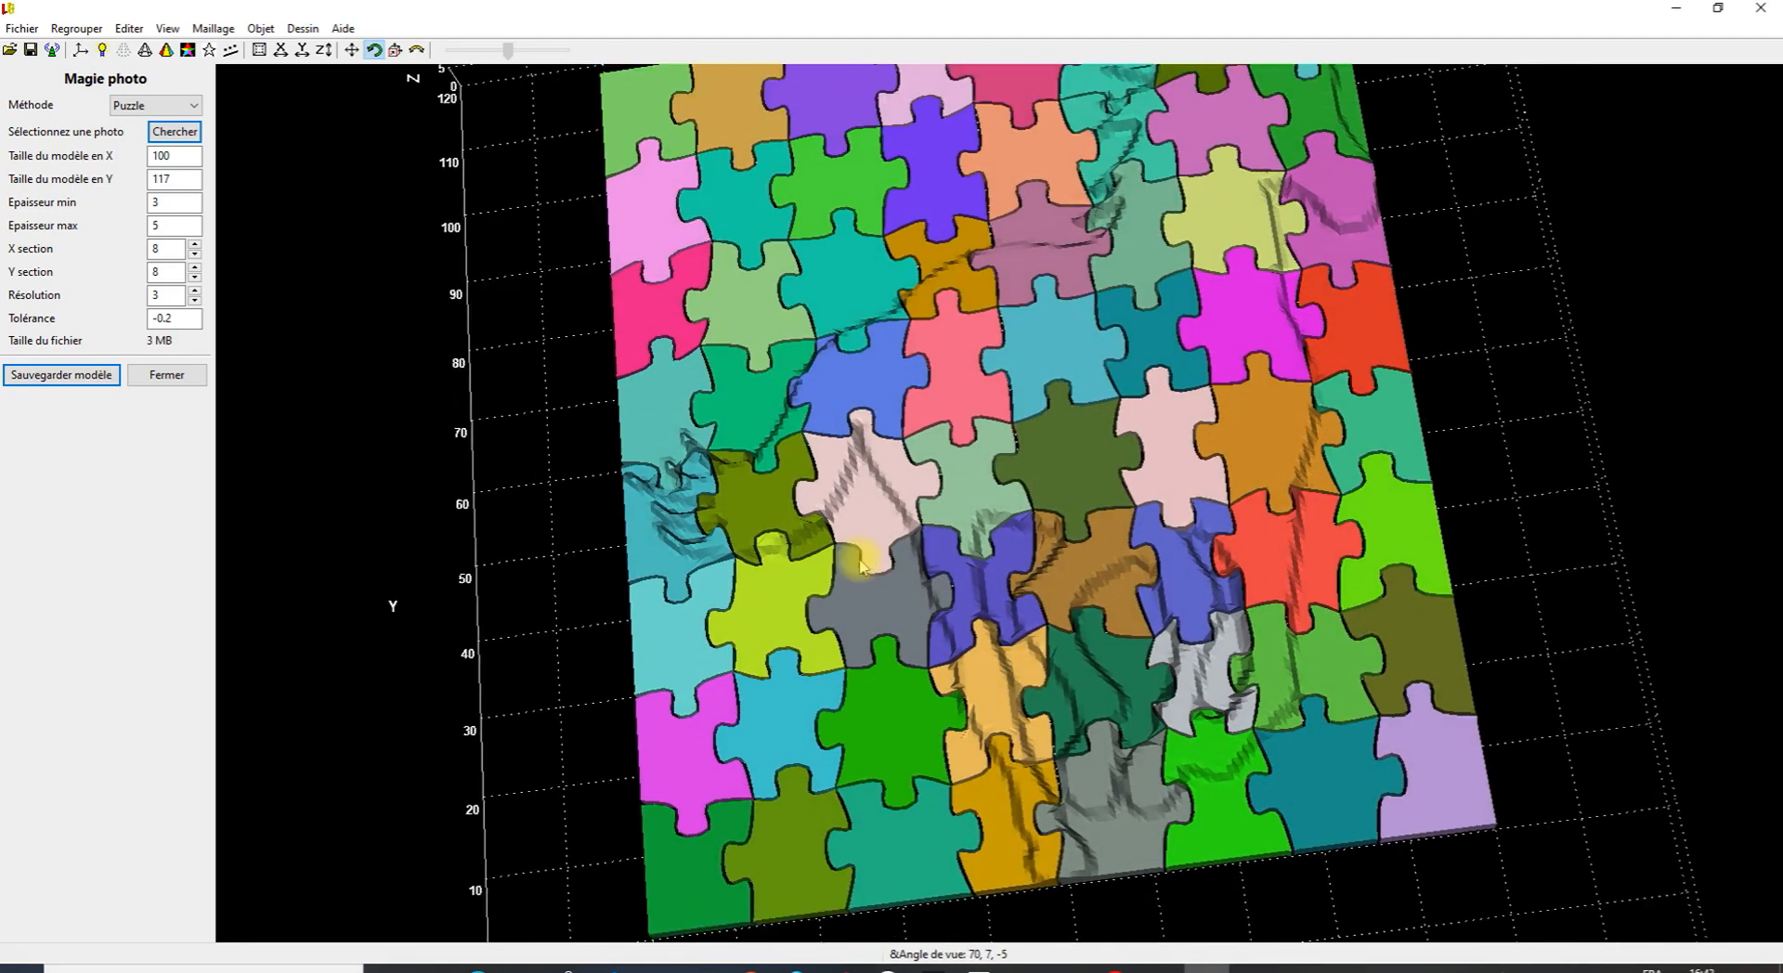
{"action": "scroll", "coordinate": [860, 562], "scroll_direction": "down", "scroll_amount": 3}
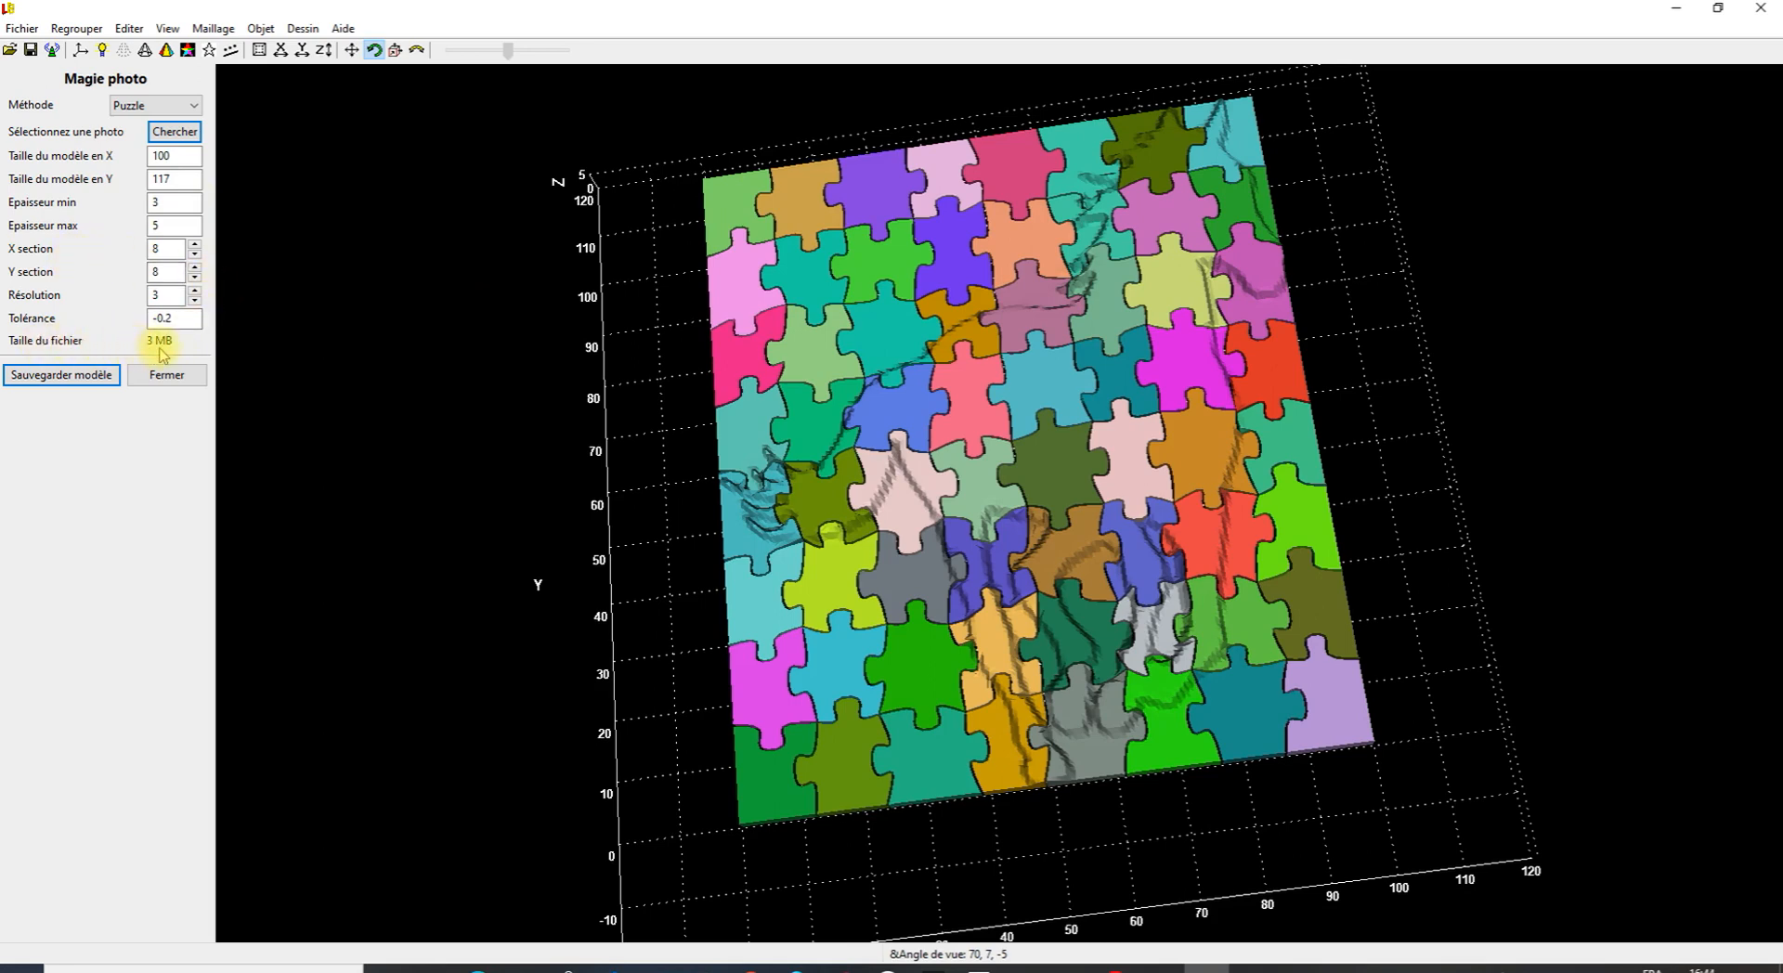
{"action": "mouse_move", "coordinate": [541, 465]}
{"action": "left_mouse_down"}
{"action": "mouse_move", "coordinate": [518, 464]}
{"action": "mouse_move", "coordinate": [563, 467]}
{"action": "mouse_move", "coordinate": [542, 442]}
{"action": "mouse_move", "coordinate": [557, 454]}
{"action": "left_mouse_up"}
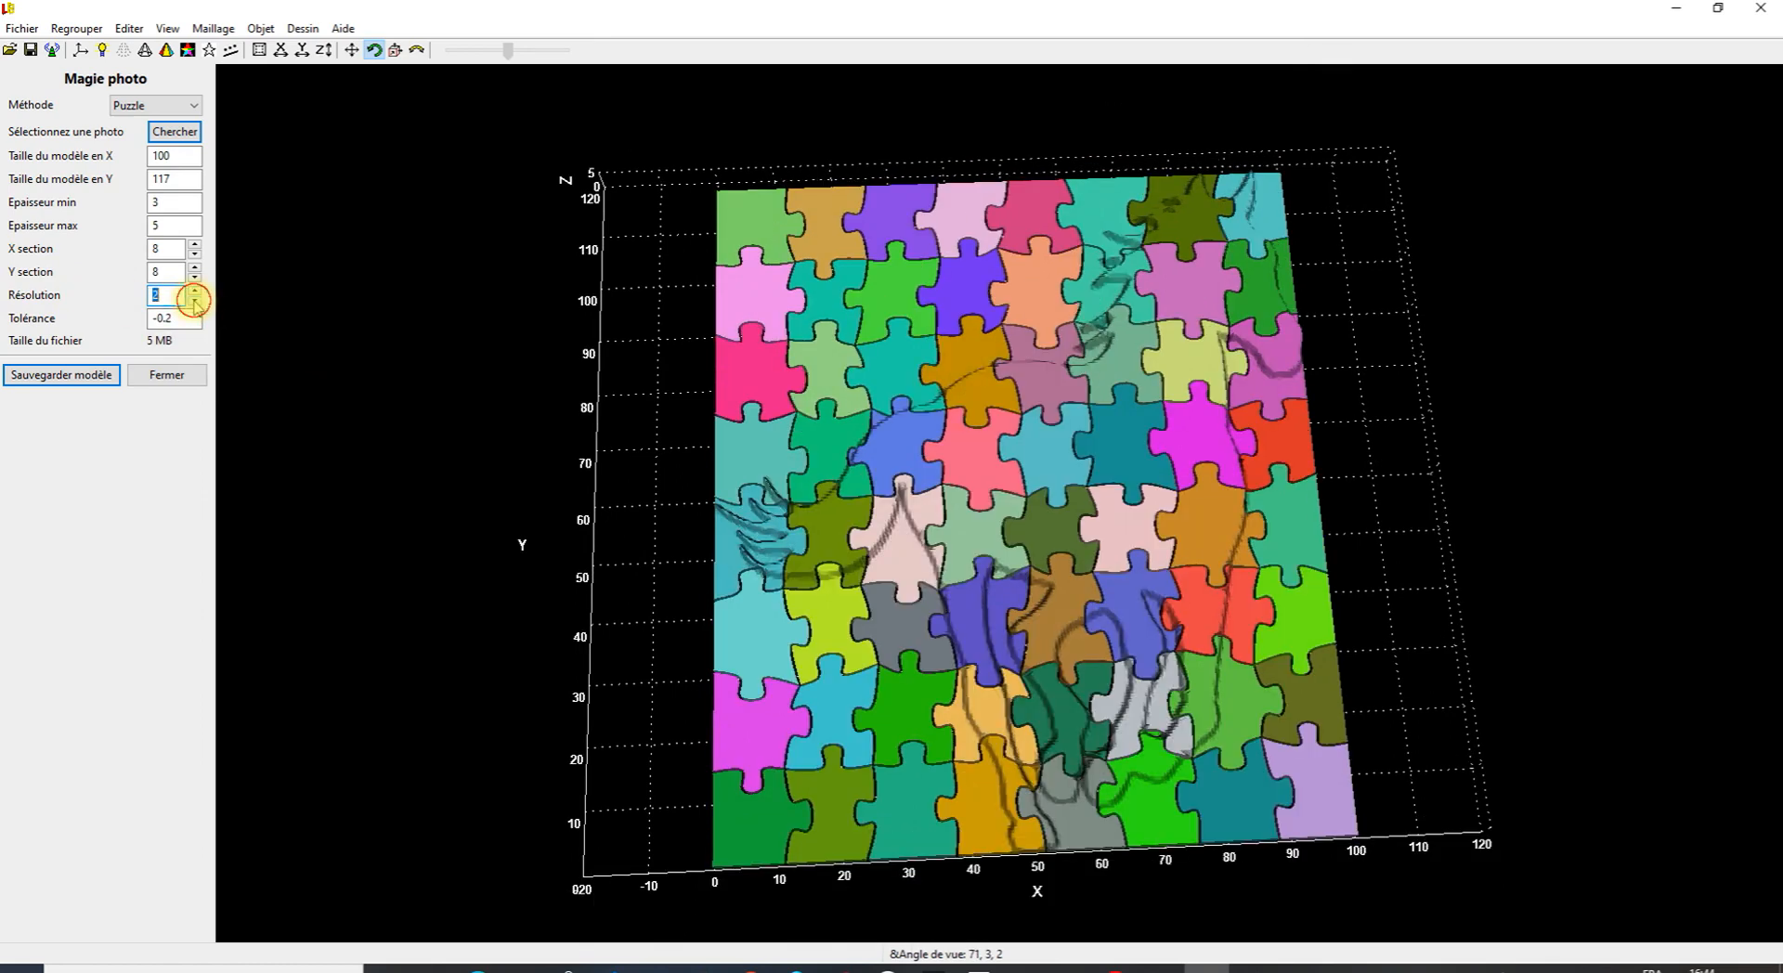
Return the puzzle's resolution to 1.
{"action": "left_click", "coordinate": [194, 300]}
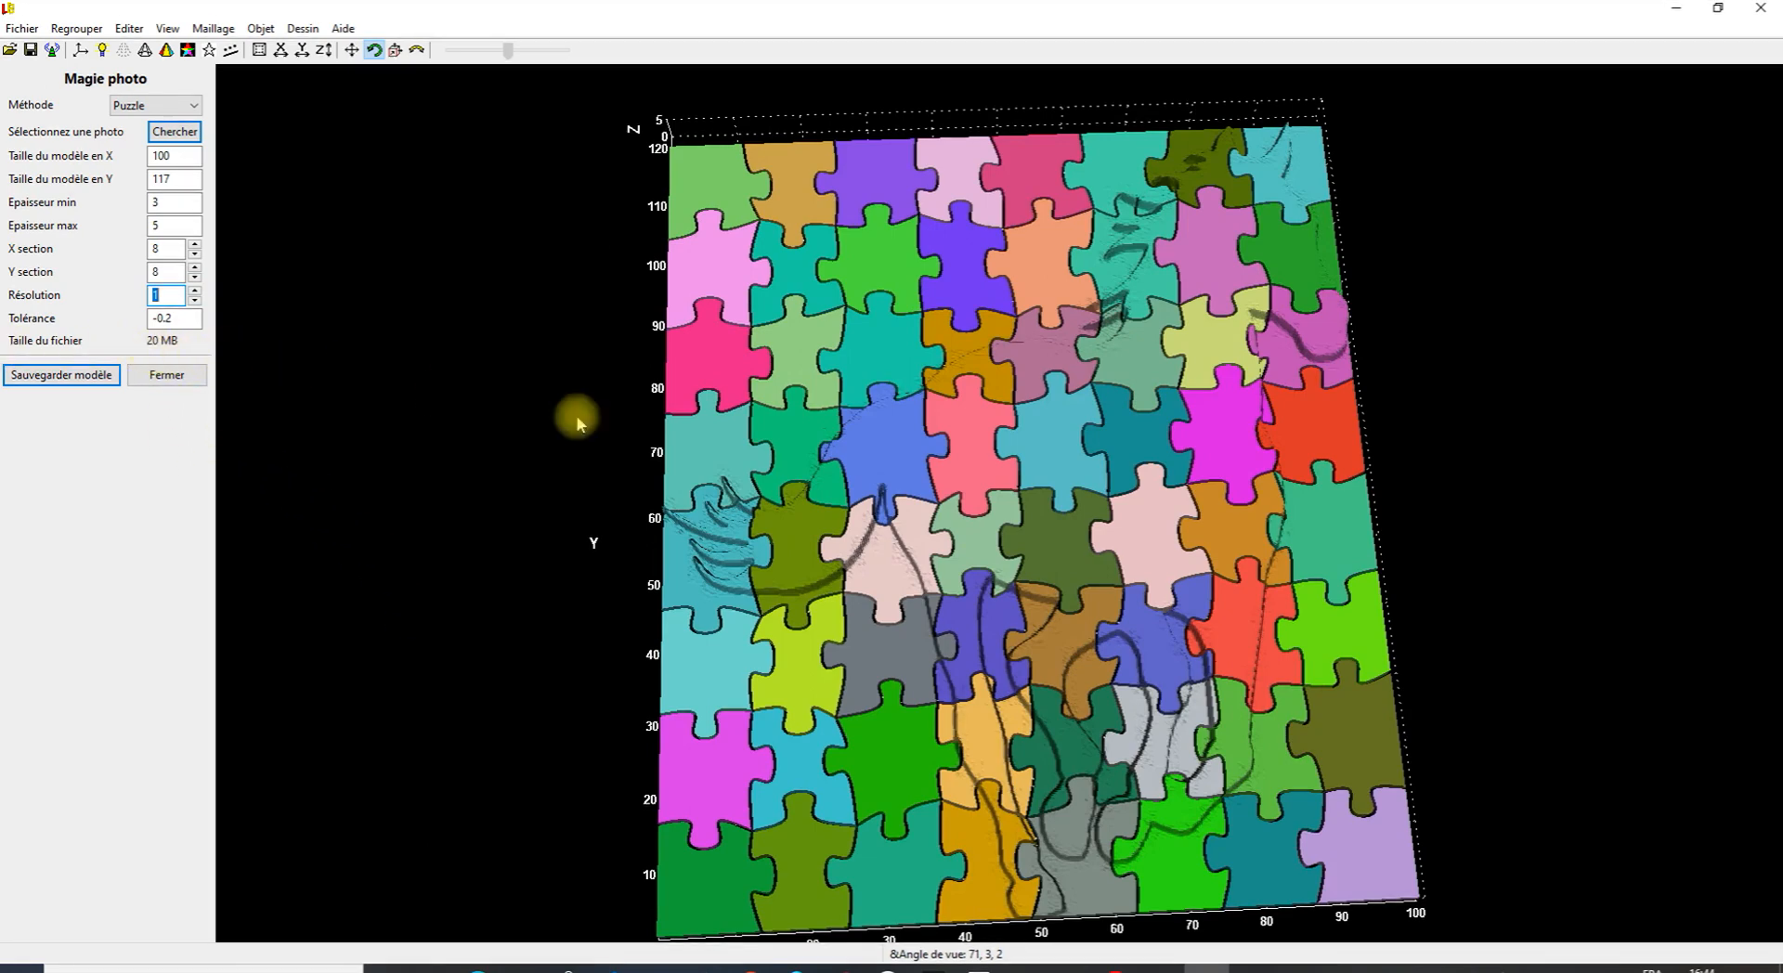
{"action": "scroll", "coordinate": [851, 468], "scroll_direction": "down", "scroll_amount": 2}
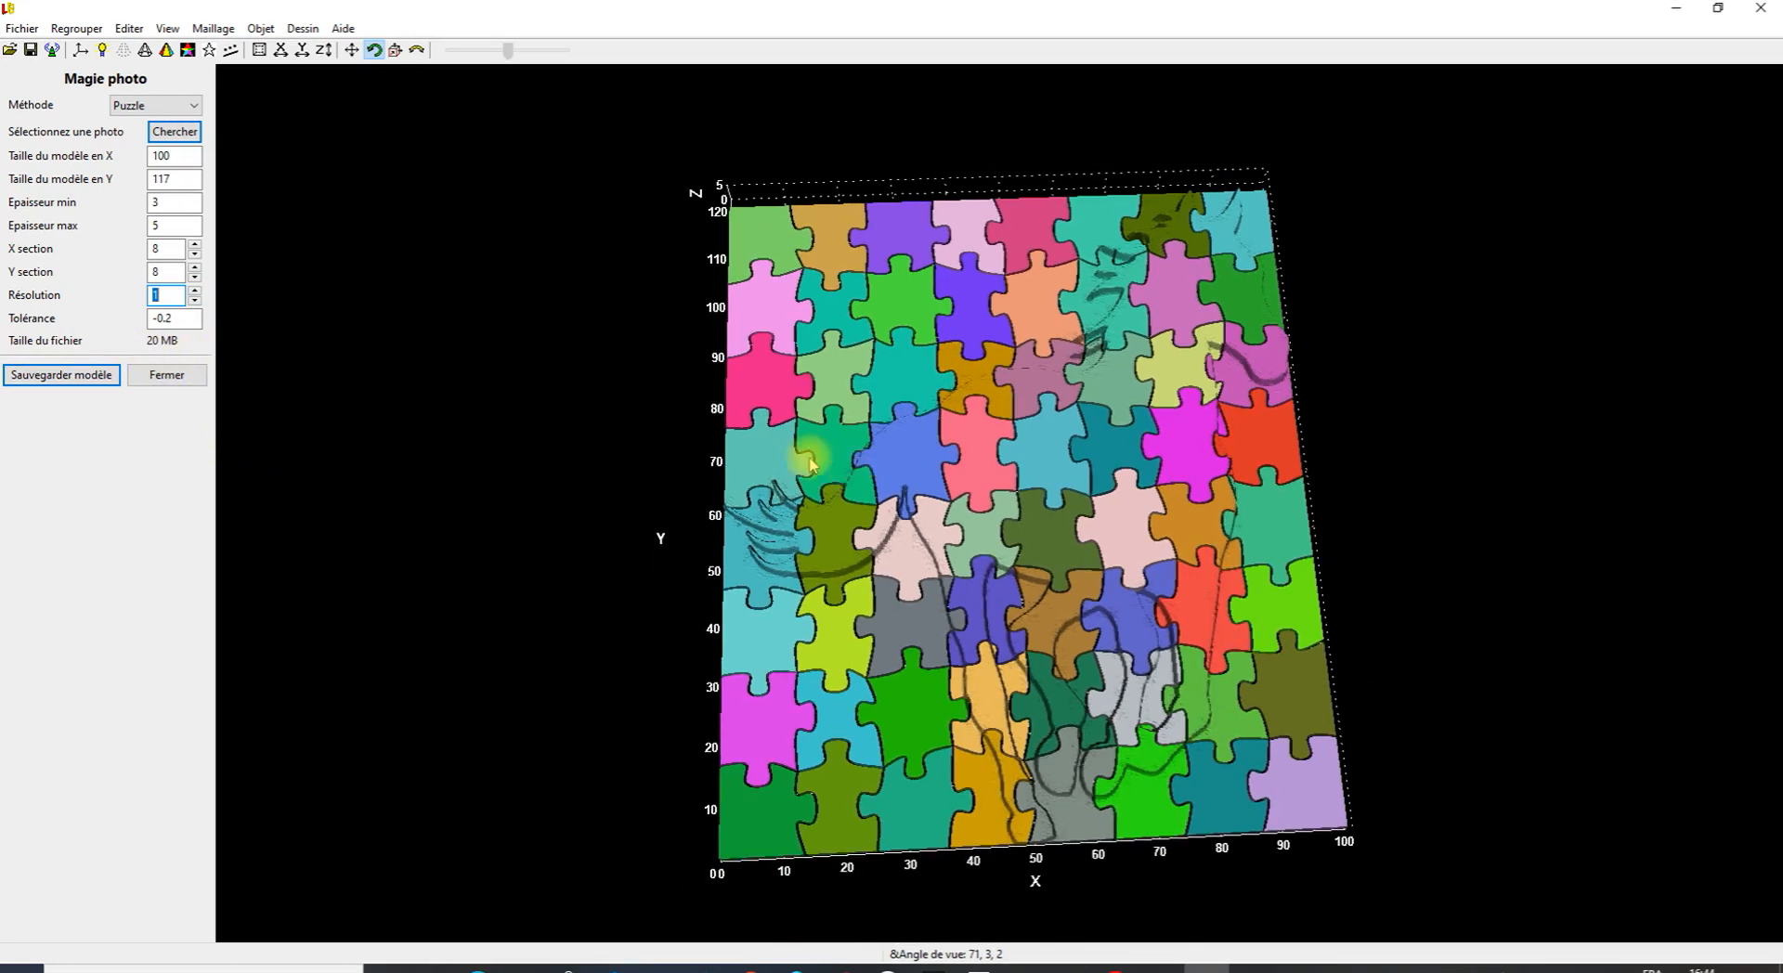
Divide the puzzle into 5 sections in X and 5 sections in Y.
{"action": "left_click_drag", "start_coordinate": [794, 455], "coordinate": [847, 557]}
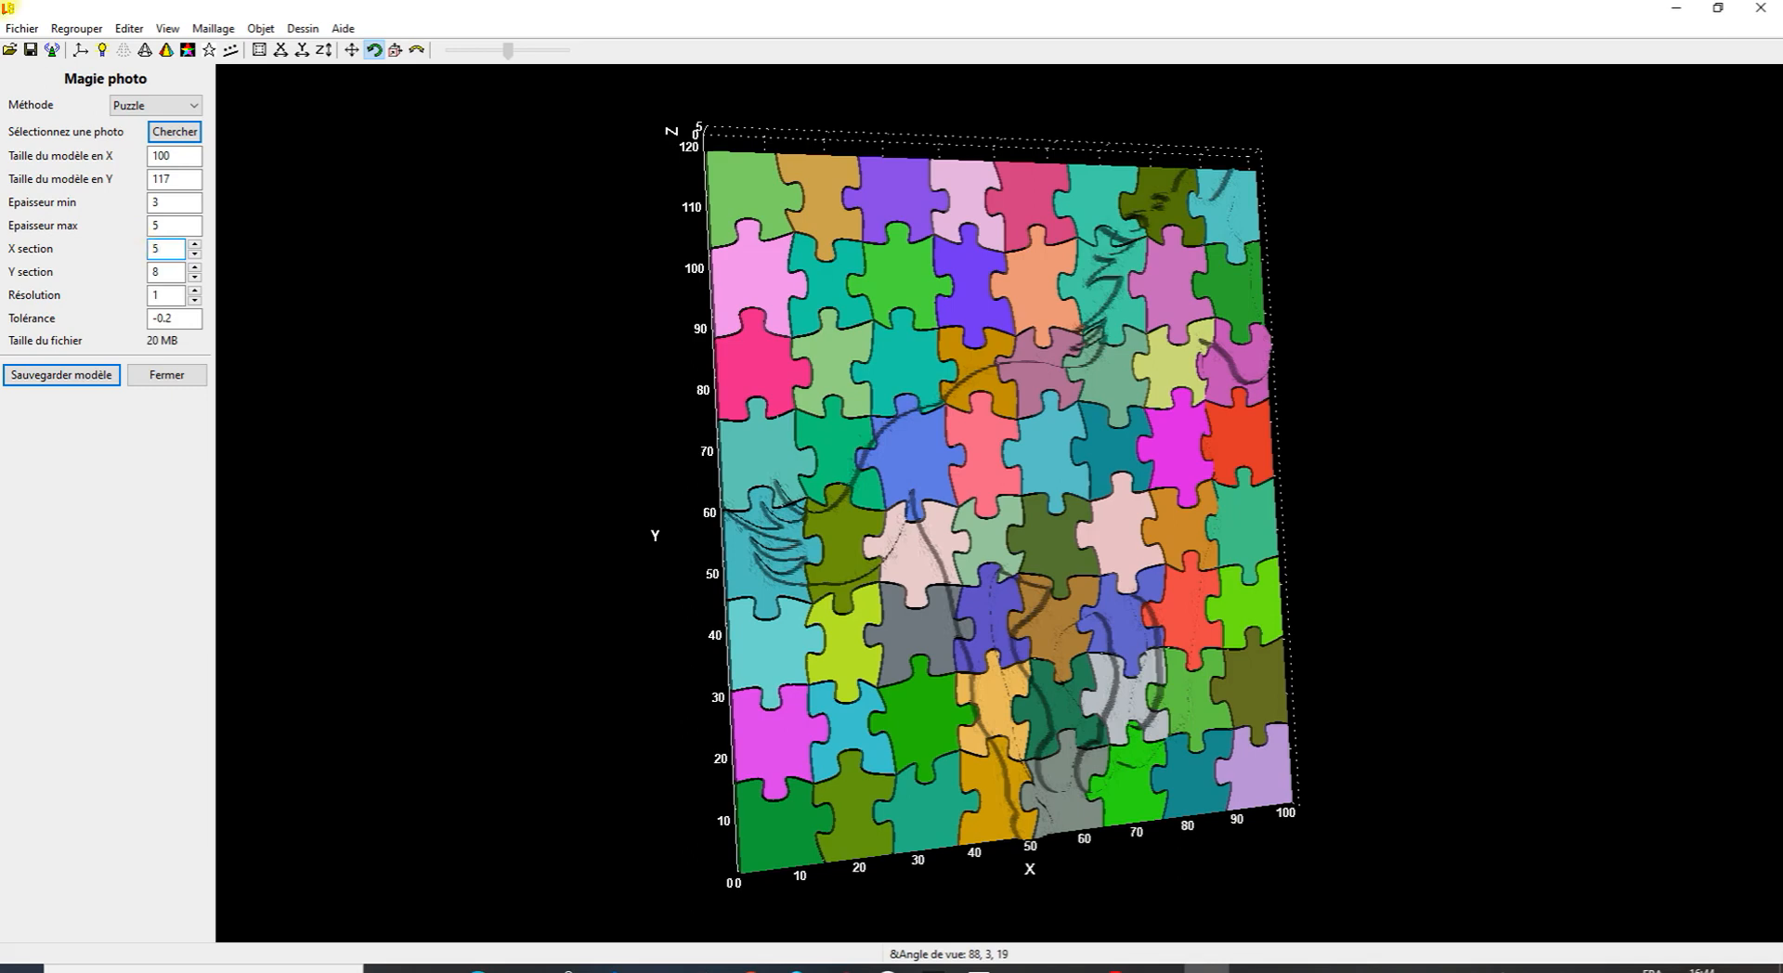
{"action": "left_click", "coordinate": [168, 273]}
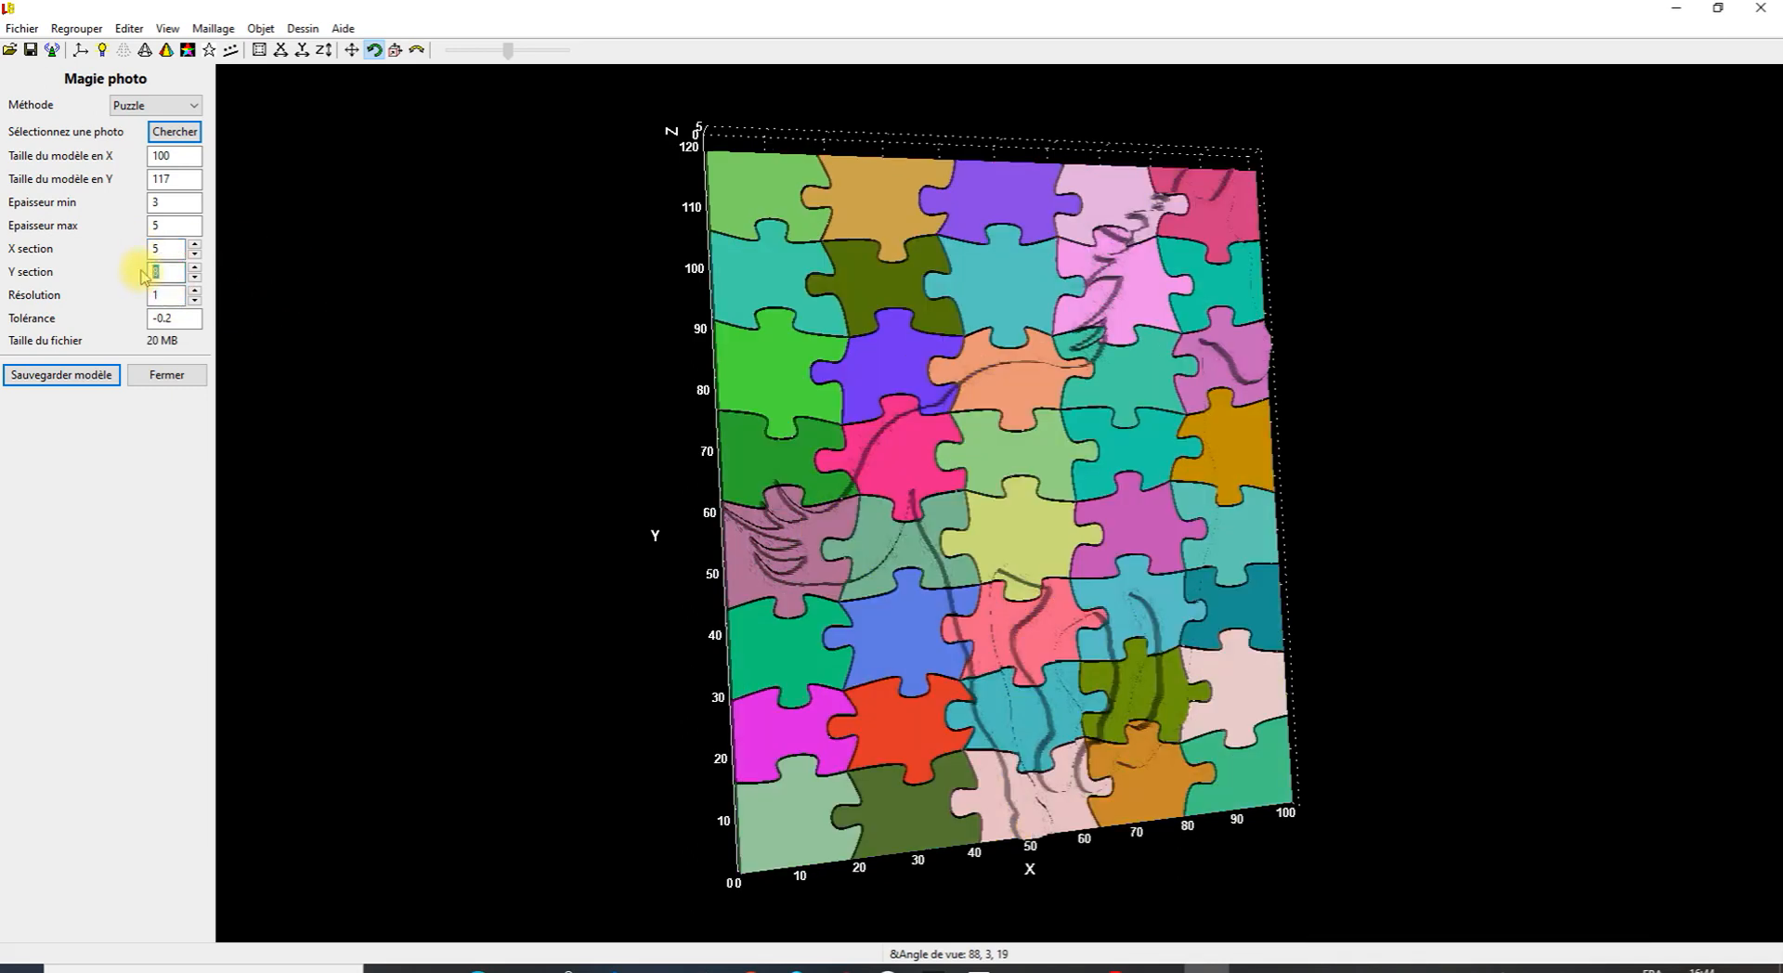
{"action": "left_click", "coordinate": [475, 308]}
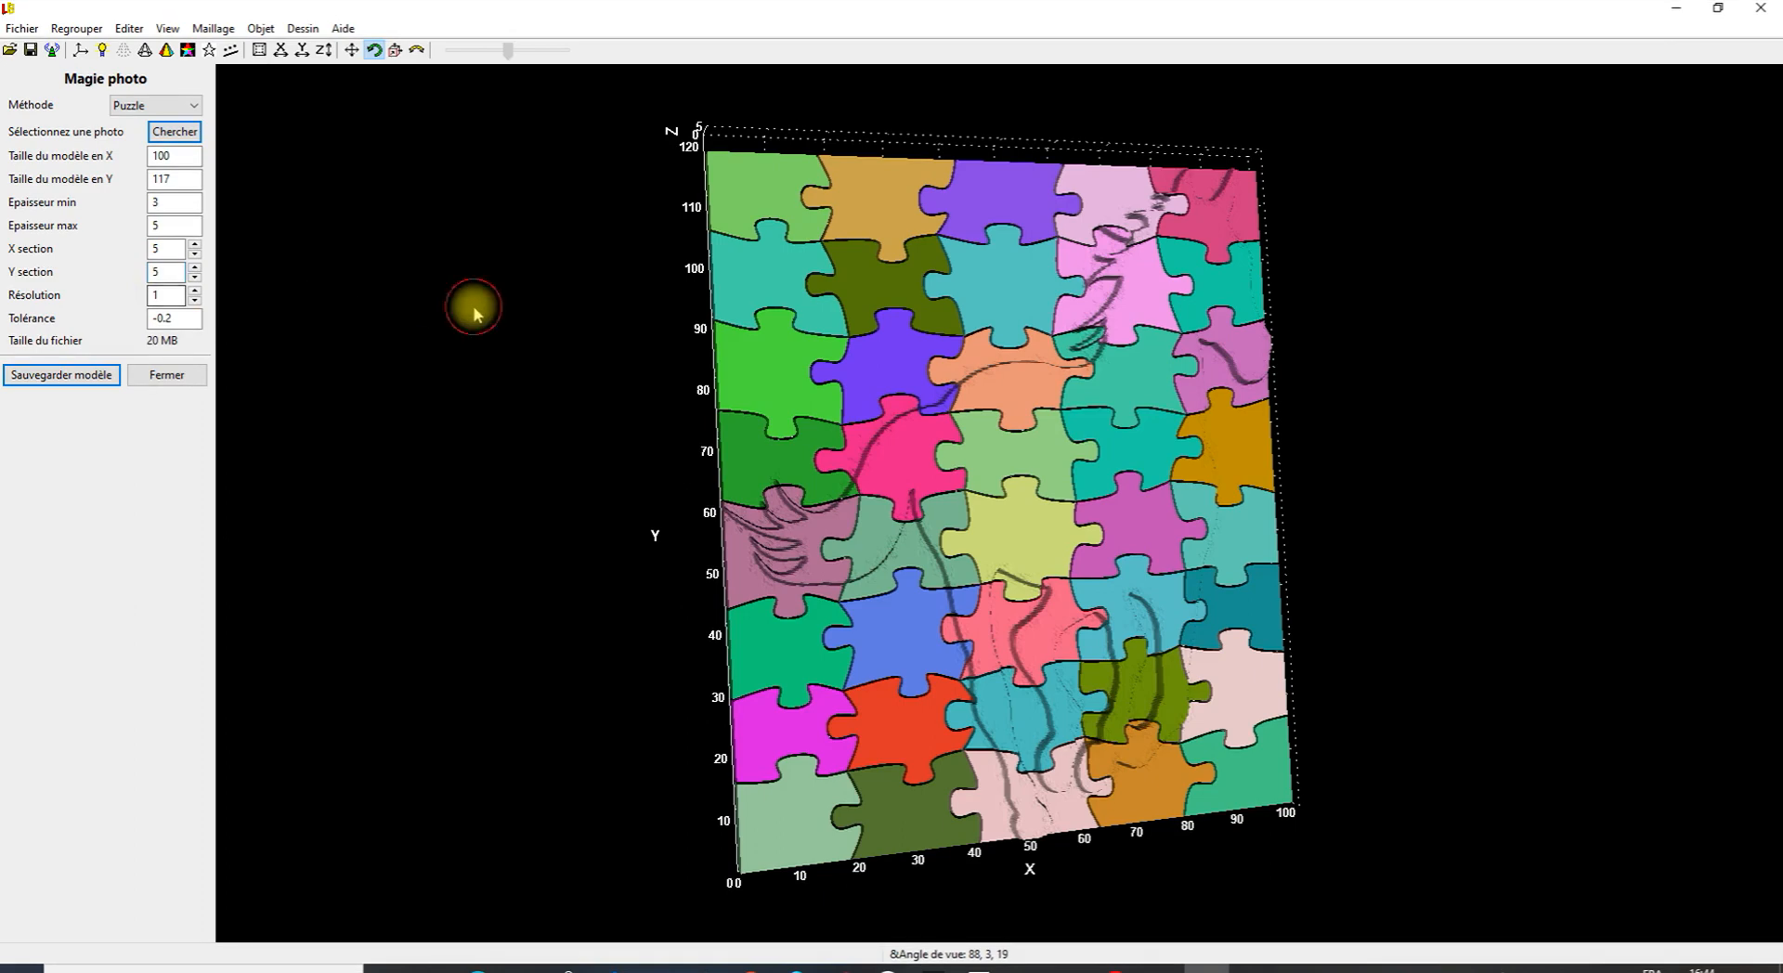
Divide the puzzle into 15 sections in X and 15 sections in Y.
{"action": "left_click_drag", "start_coordinate": [1380, 517], "coordinate": [1325, 517]}
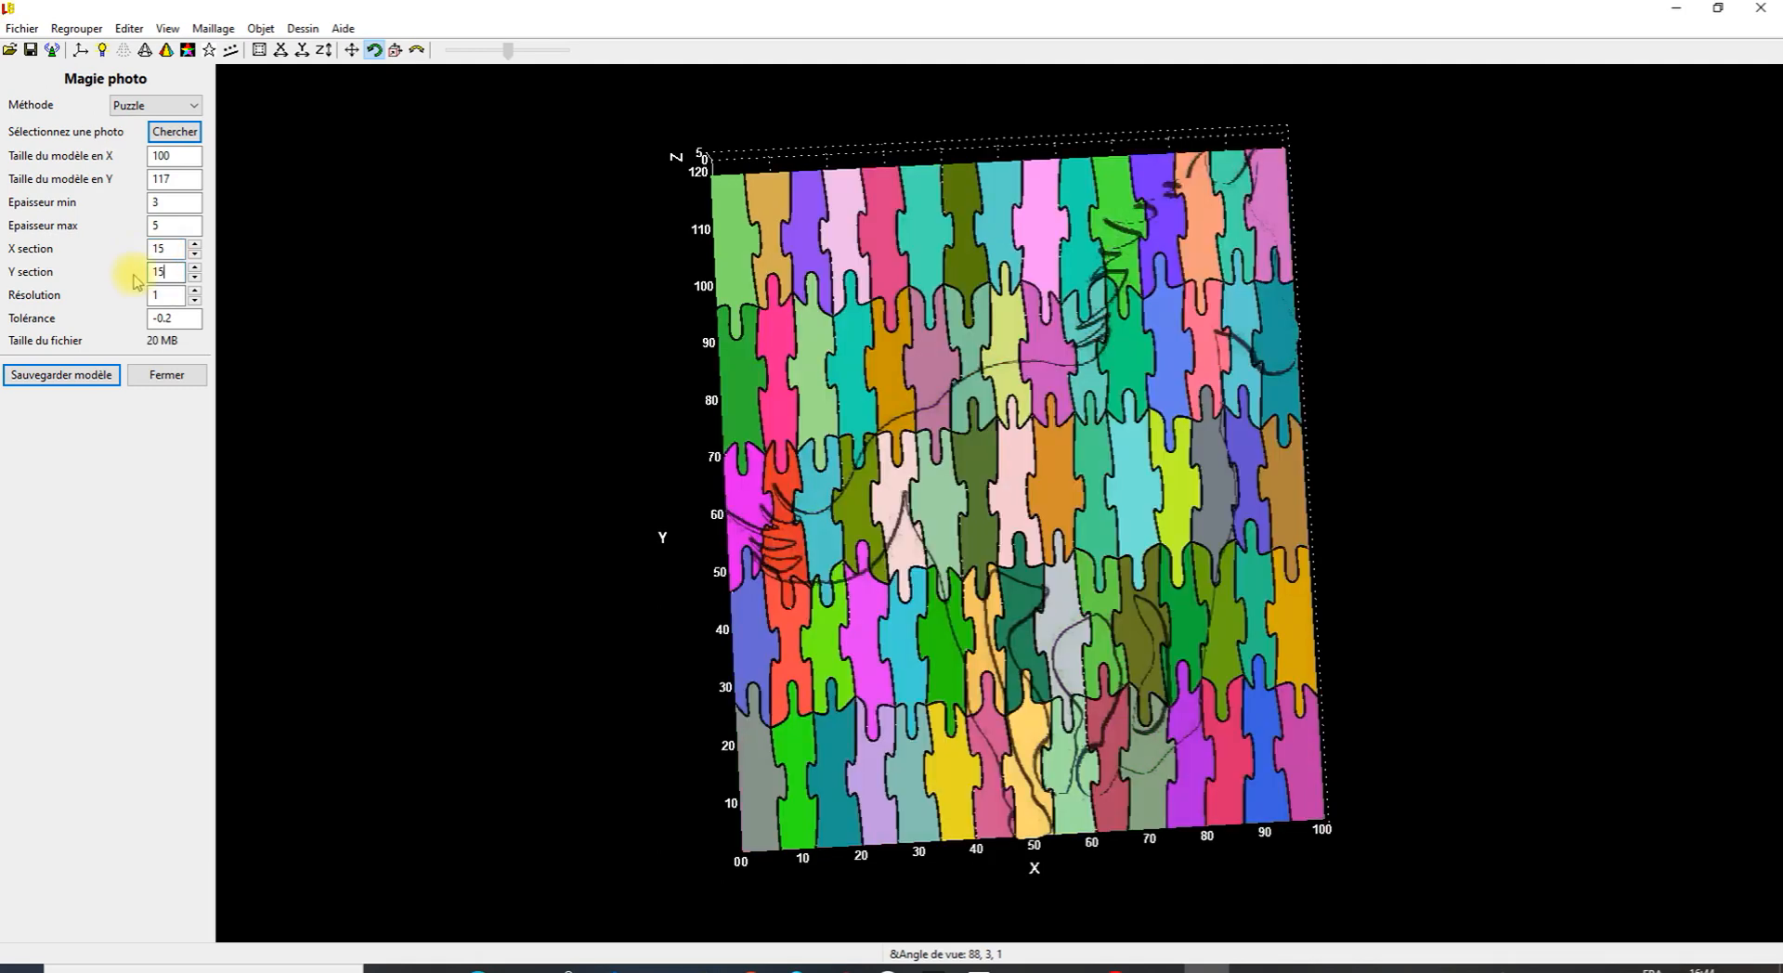
{"action": "left_click", "coordinate": [442, 326]}
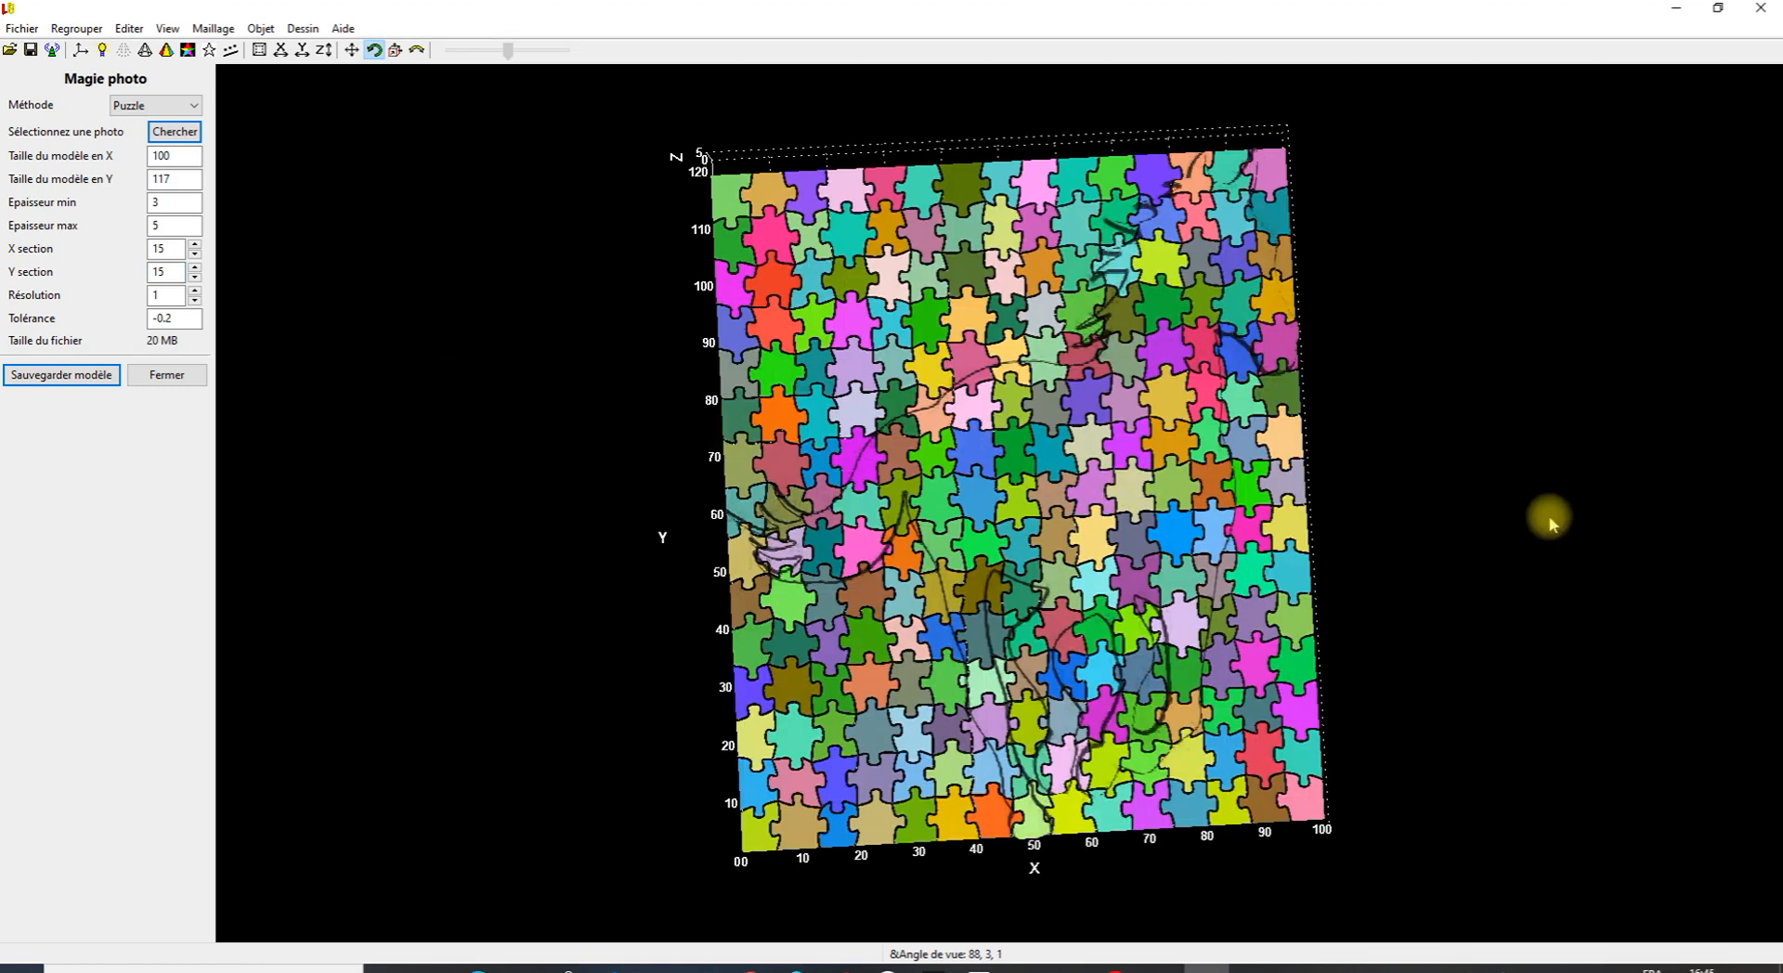
{"action": "left_click_drag", "start_coordinate": [1485, 524], "coordinate": [1384, 399]}
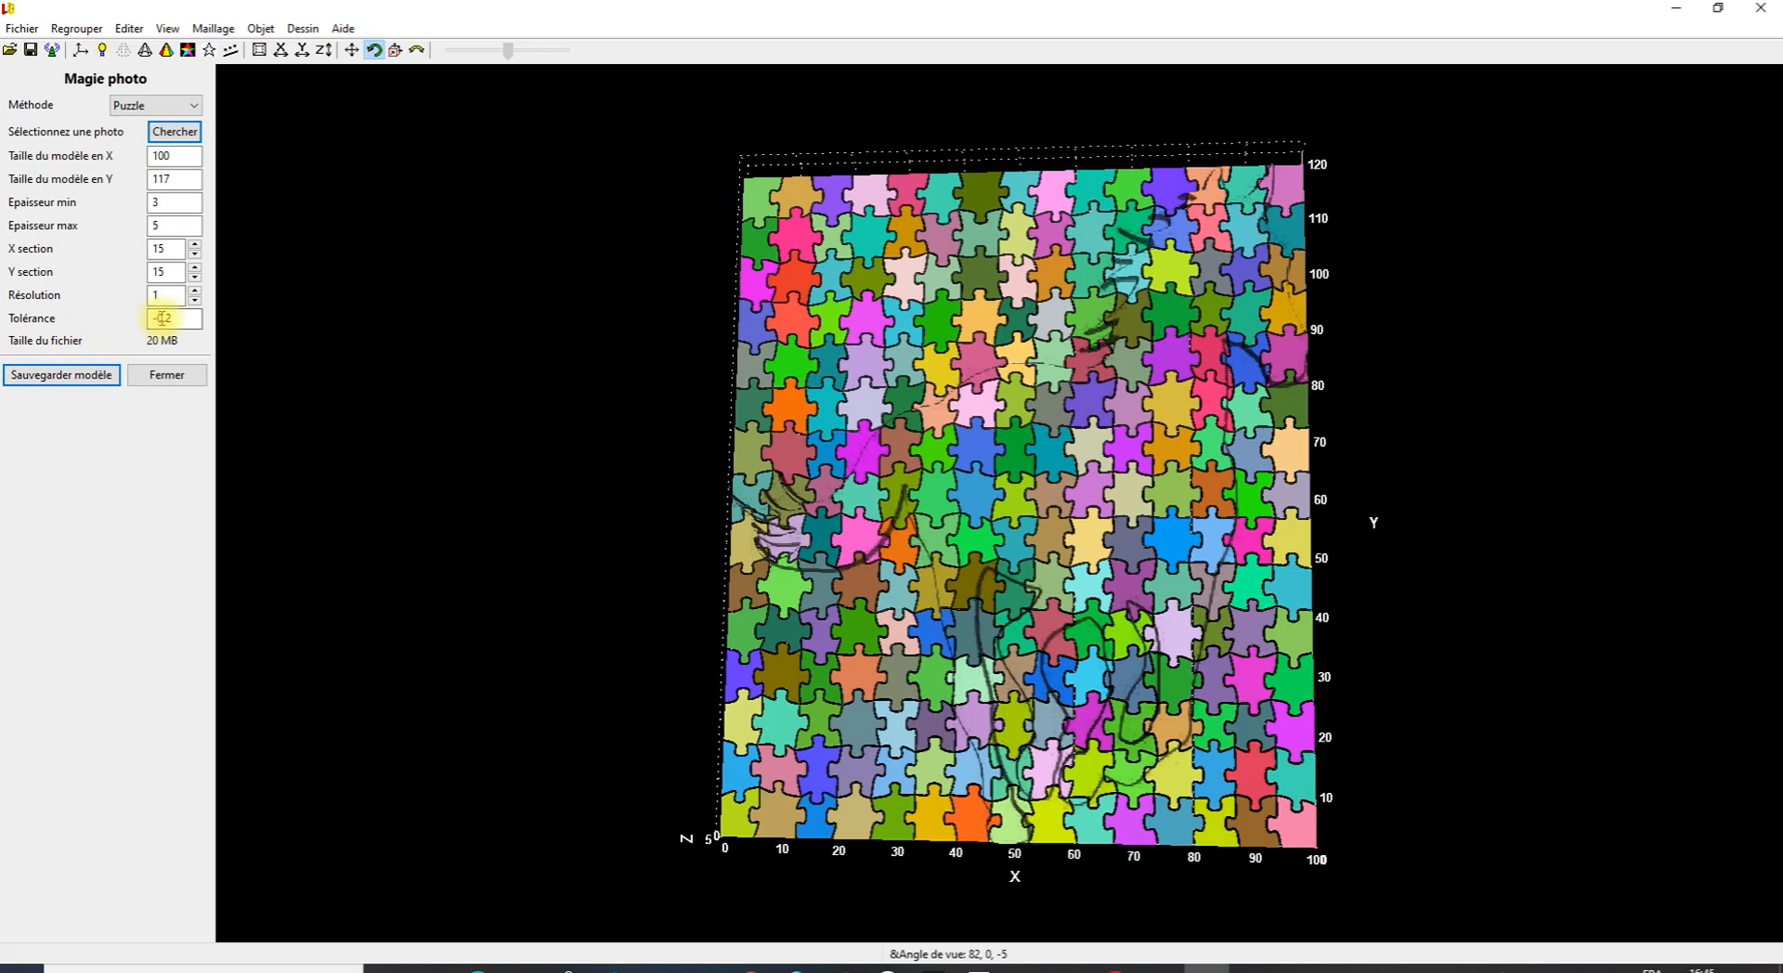
Set the tolerance between the puzzle pieces to 0 and check the joints up close.
{"action": "left_click_drag", "start_coordinate": [174, 318], "coordinate": [135, 319]}
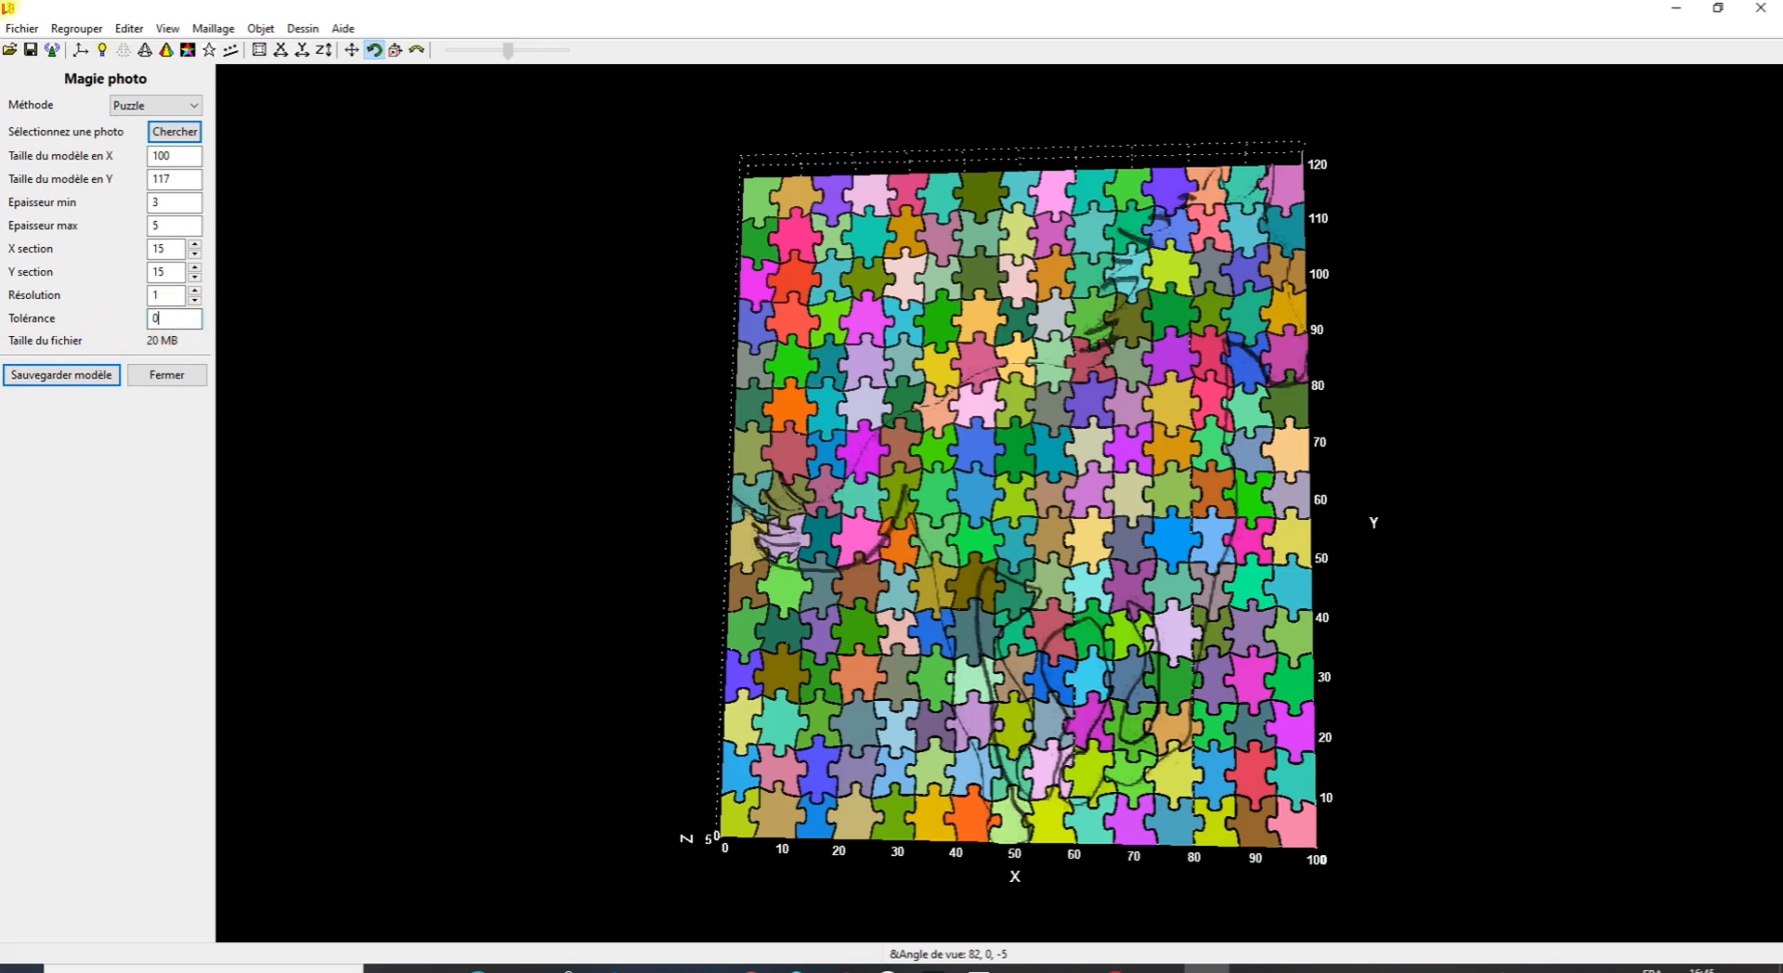
{"action": "scroll", "coordinate": [710, 360], "scroll_direction": "up", "scroll_amount": 3}
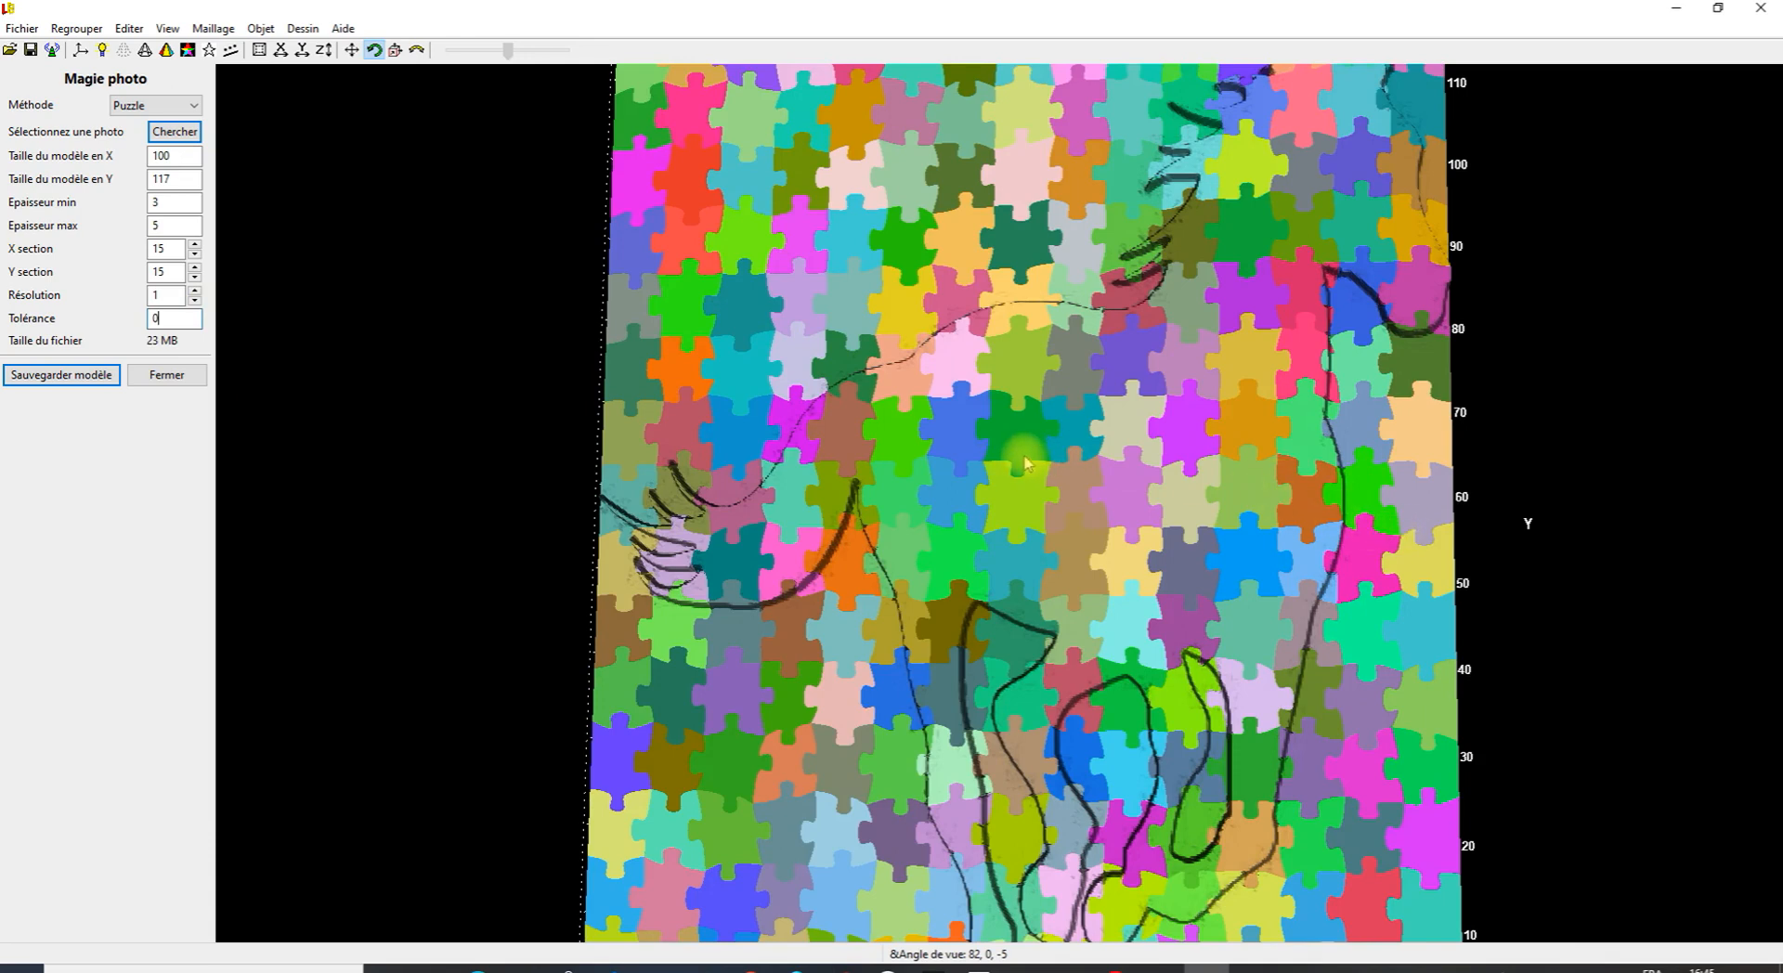
Explode the puzzle repeatedly to spread its pieces apart, and look at the separated pieces.
{"action": "left_click", "coordinate": [260, 30]}
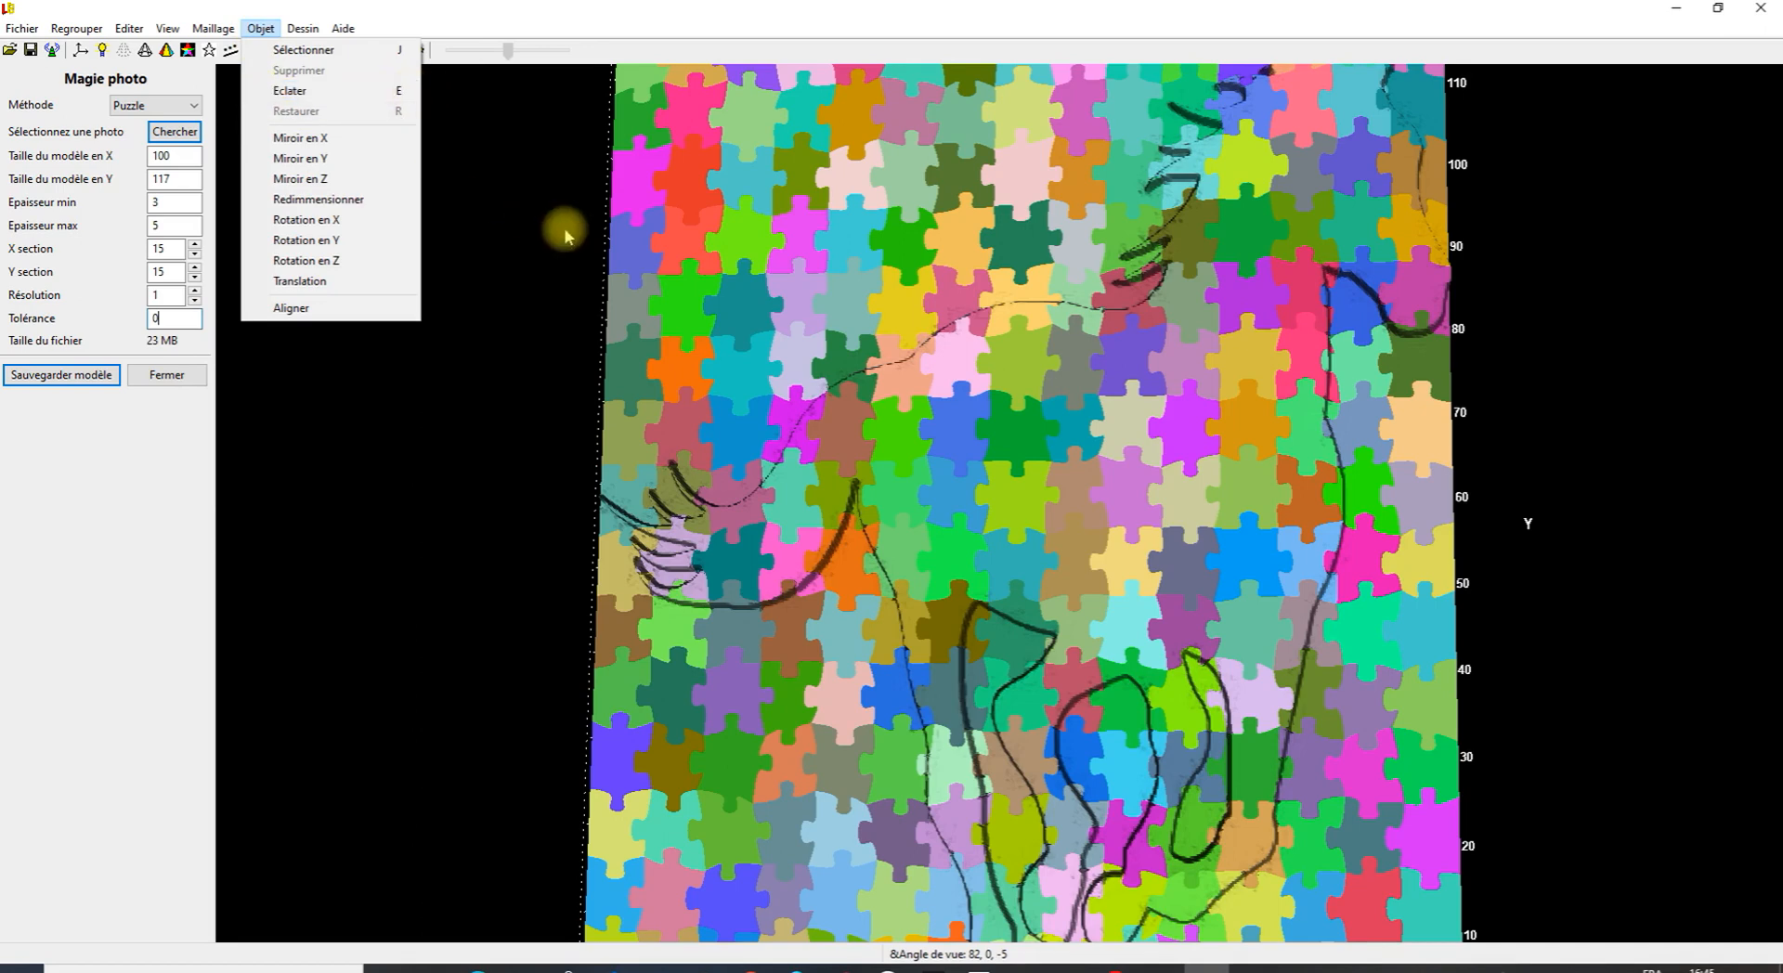
{"action": "type", "text": "eee"}
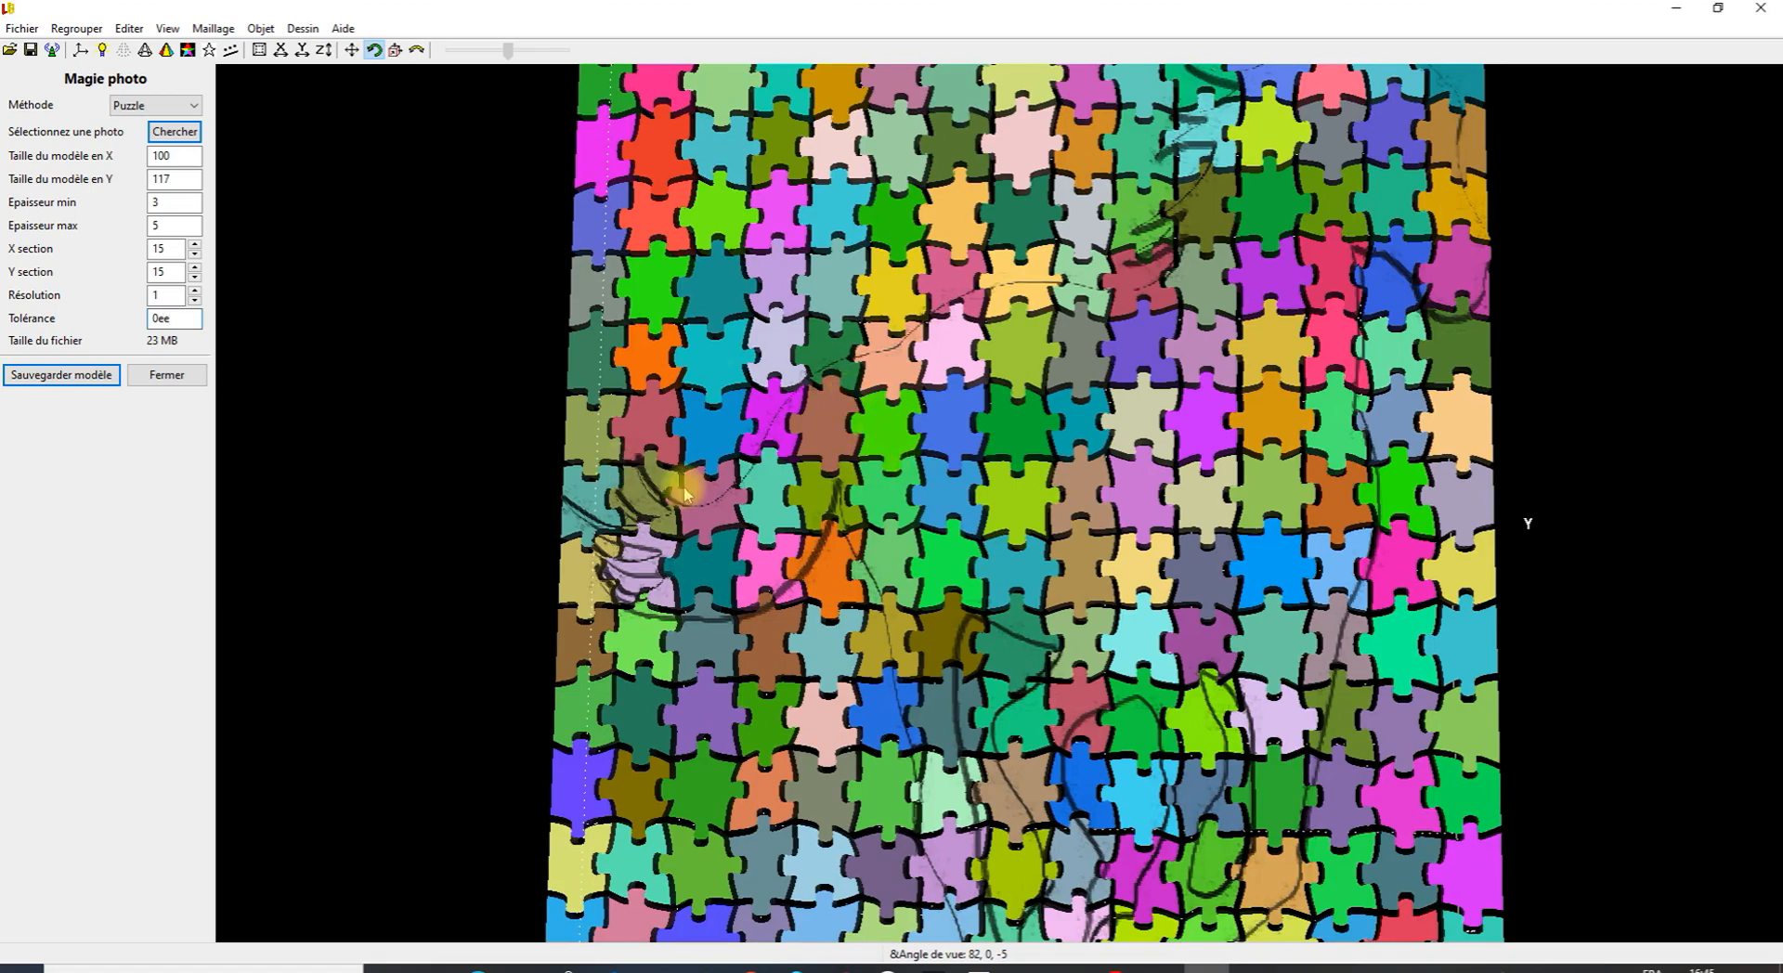
{"action": "scroll", "coordinate": [908, 494], "scroll_direction": "down", "scroll_amount": 4}
{"action": "mouse_move", "coordinate": [938, 499]}
{"action": "left_mouse_down"}
{"action": "mouse_move", "coordinate": [999, 512]}
{"action": "mouse_move", "coordinate": [920, 522]}
{"action": "left_mouse_up"}
{"action": "type", "text": "eeee"}
{"action": "left_click_drag", "start_coordinate": [1017, 498], "coordinate": [1042, 494]}
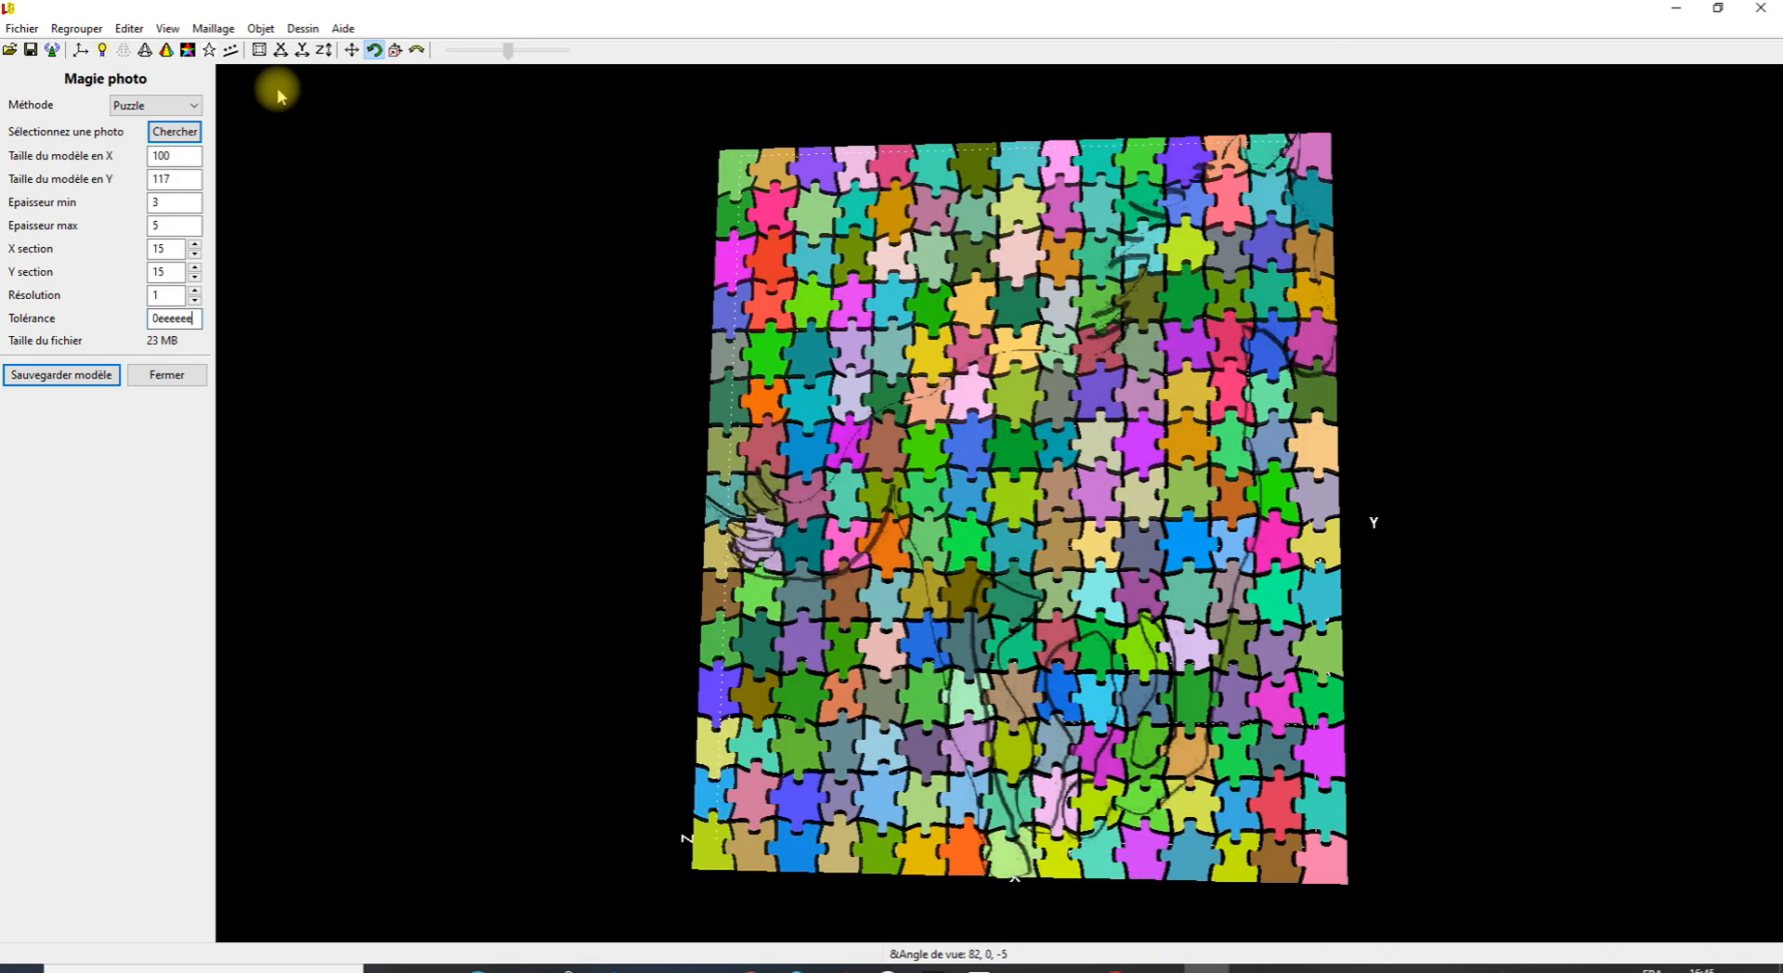
Restore the exploded pieces to their assembled positions.
{"action": "type", "text": "rrrr"}
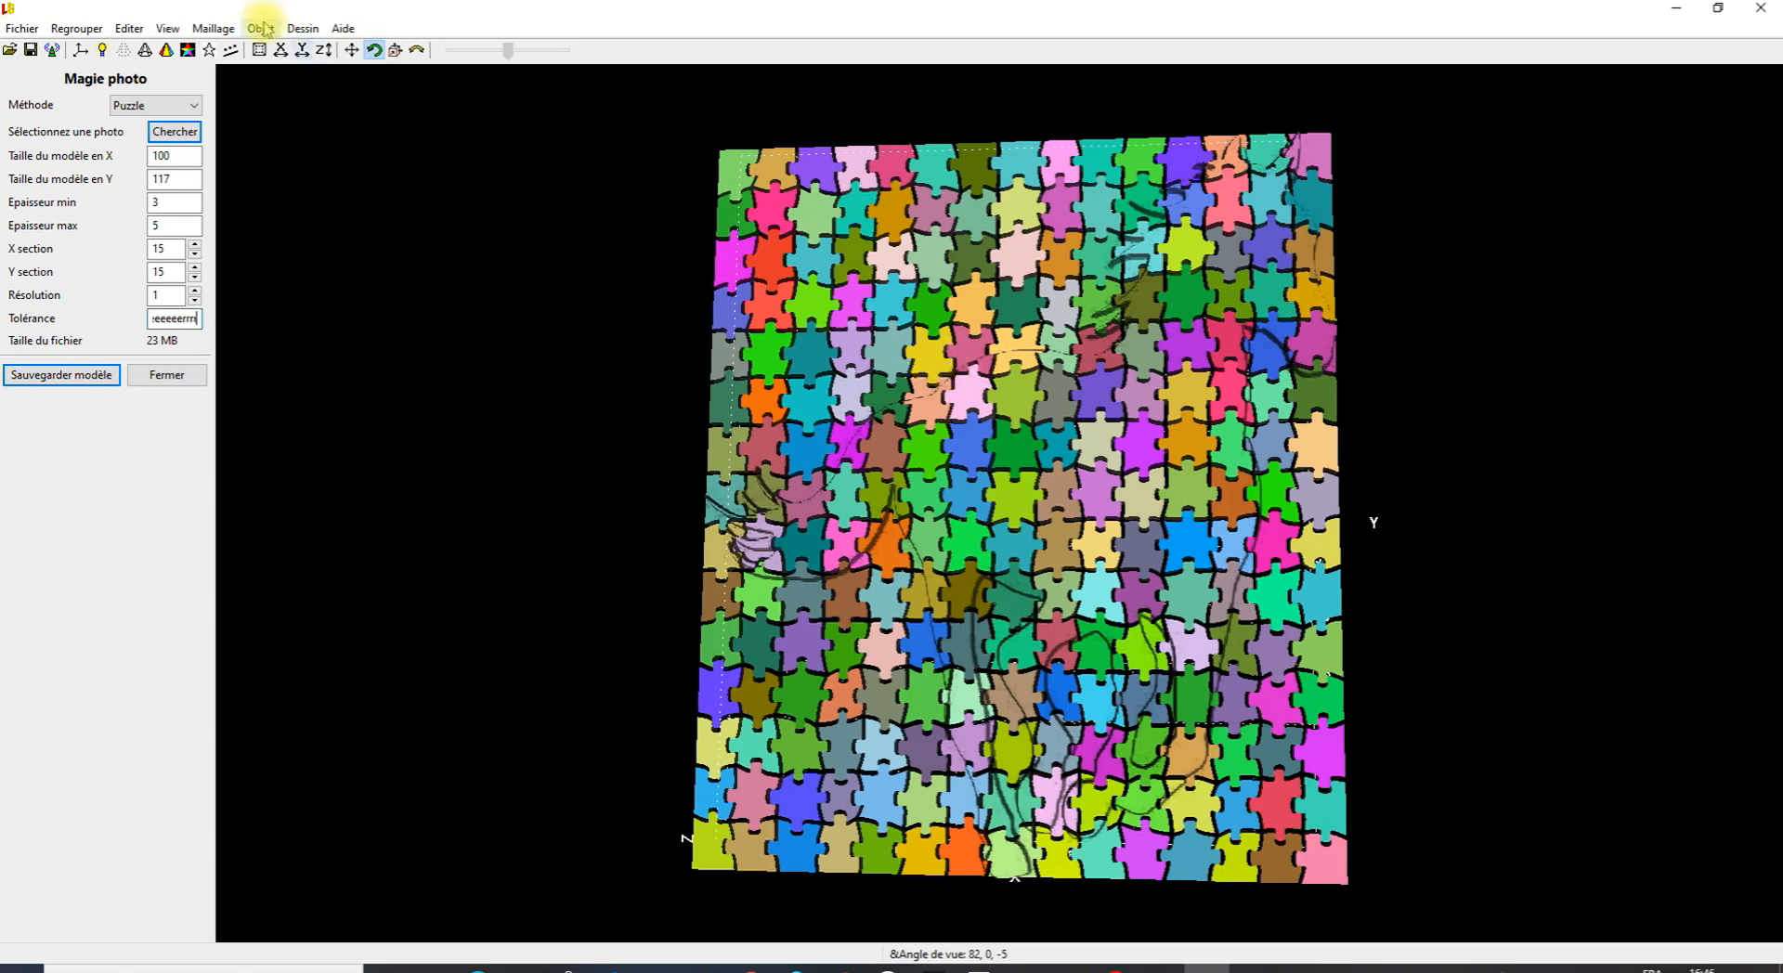
{"action": "left_click", "coordinate": [263, 29]}
{"action": "left_click", "coordinate": [344, 115]}
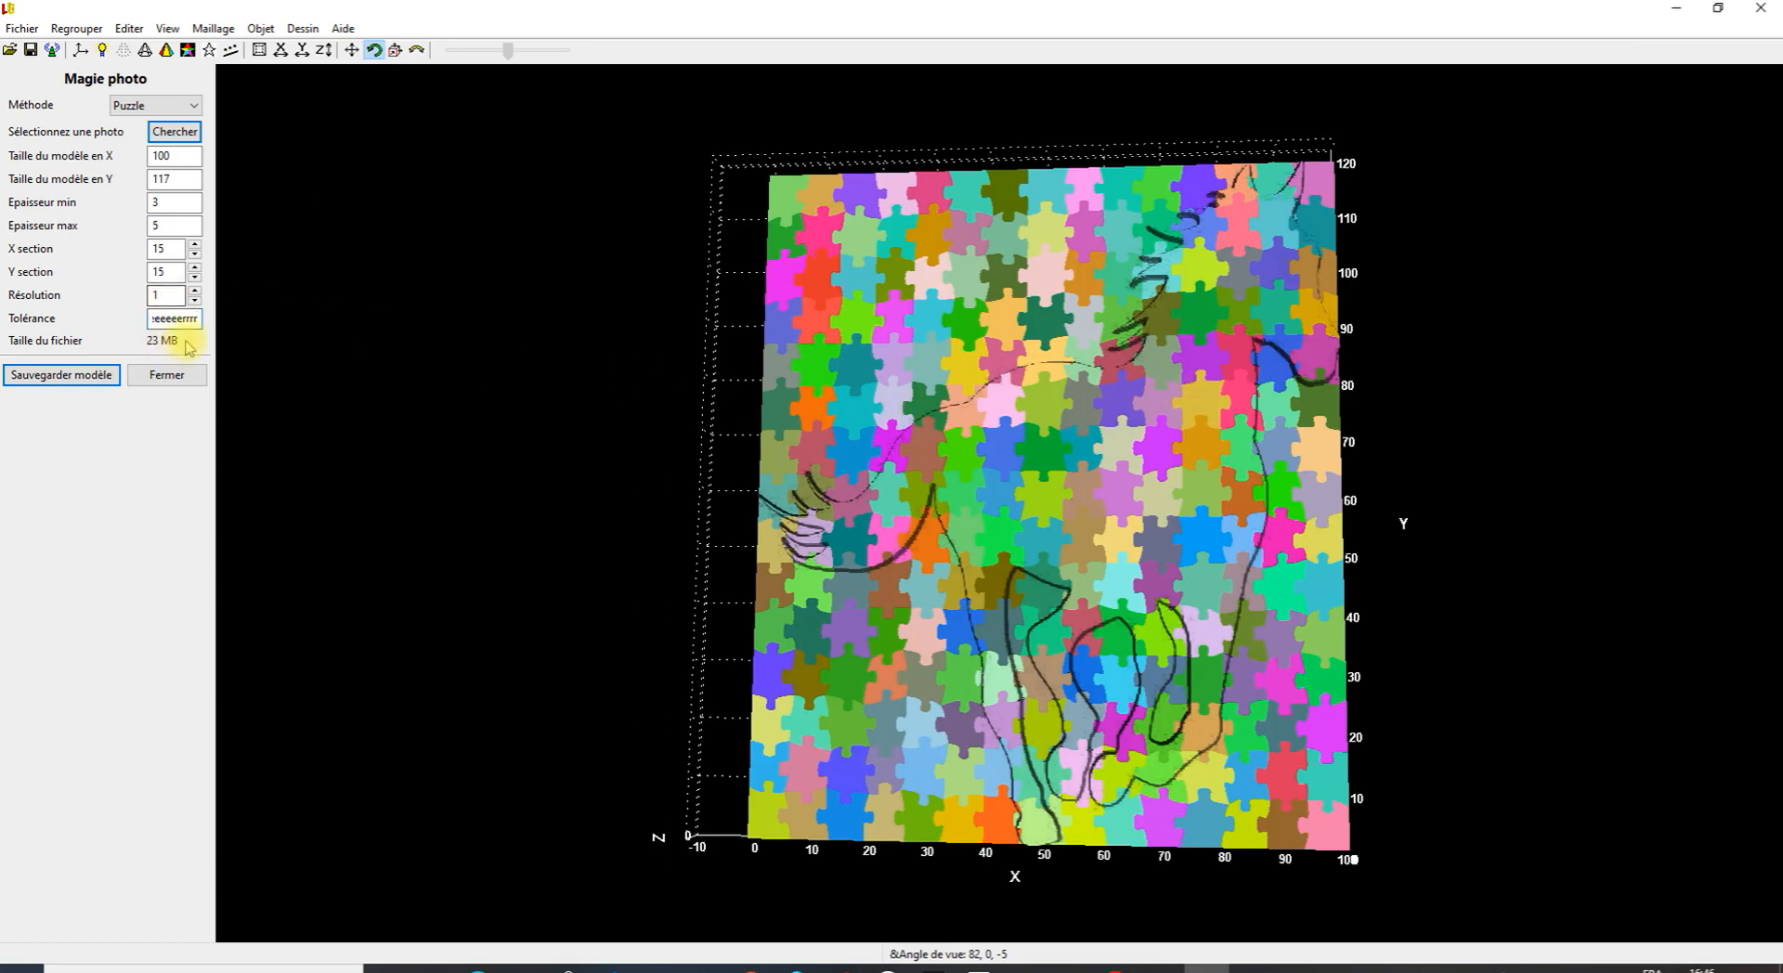
Clear the stray letters from the tolerance value and set it to 0 again.
{"action": "left_click_drag", "start_coordinate": [201, 318], "coordinate": [136, 318]}
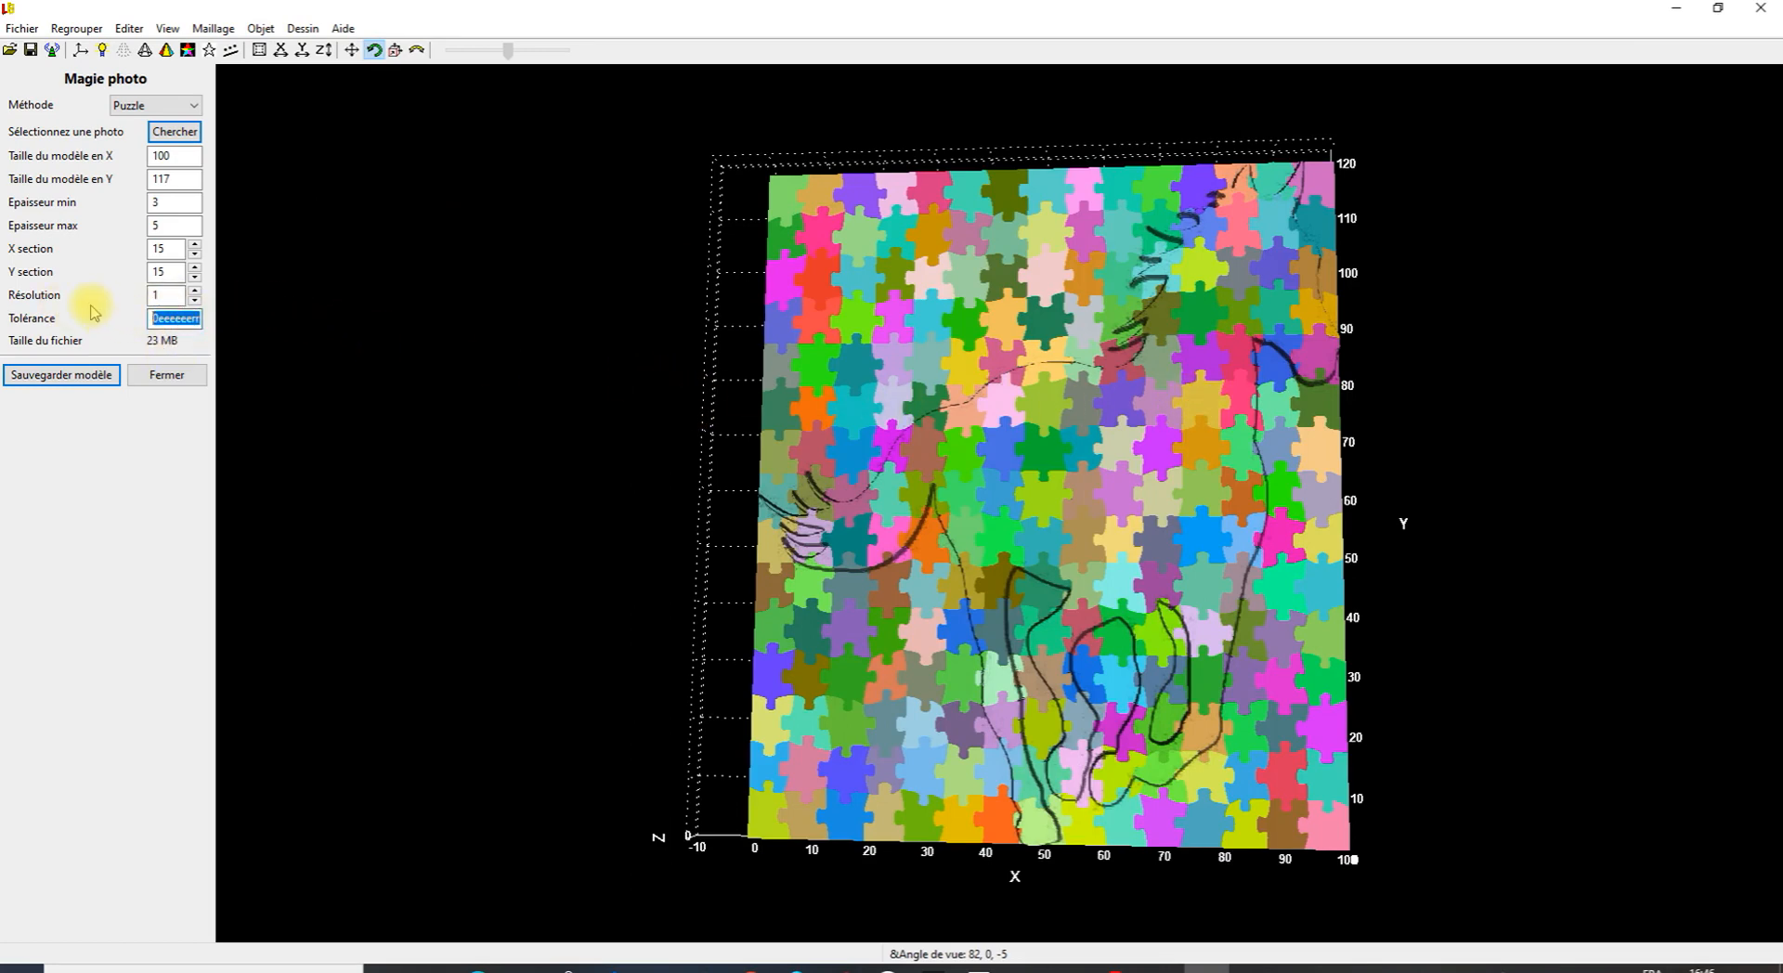
{"action": "key", "text": "Delete"}
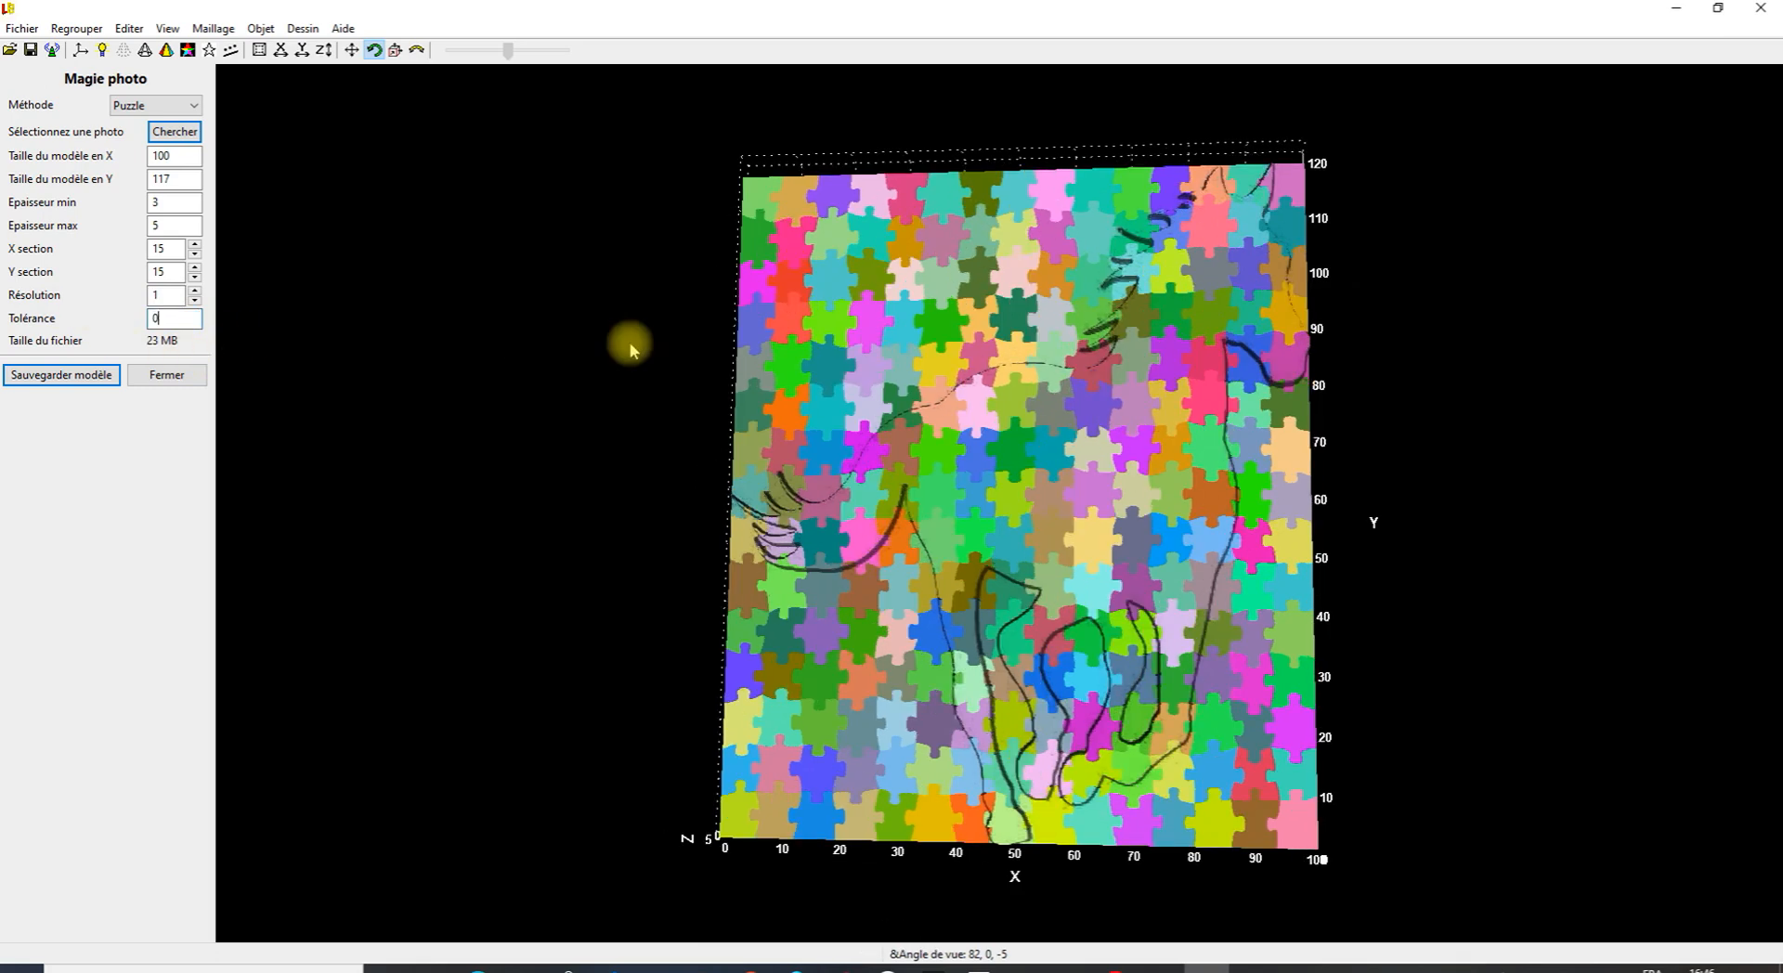
{"action": "scroll", "coordinate": [829, 562], "scroll_direction": "up", "scroll_amount": 3}
{"action": "scroll", "coordinate": [829, 562], "scroll_direction": "down", "scroll_amount": 4}
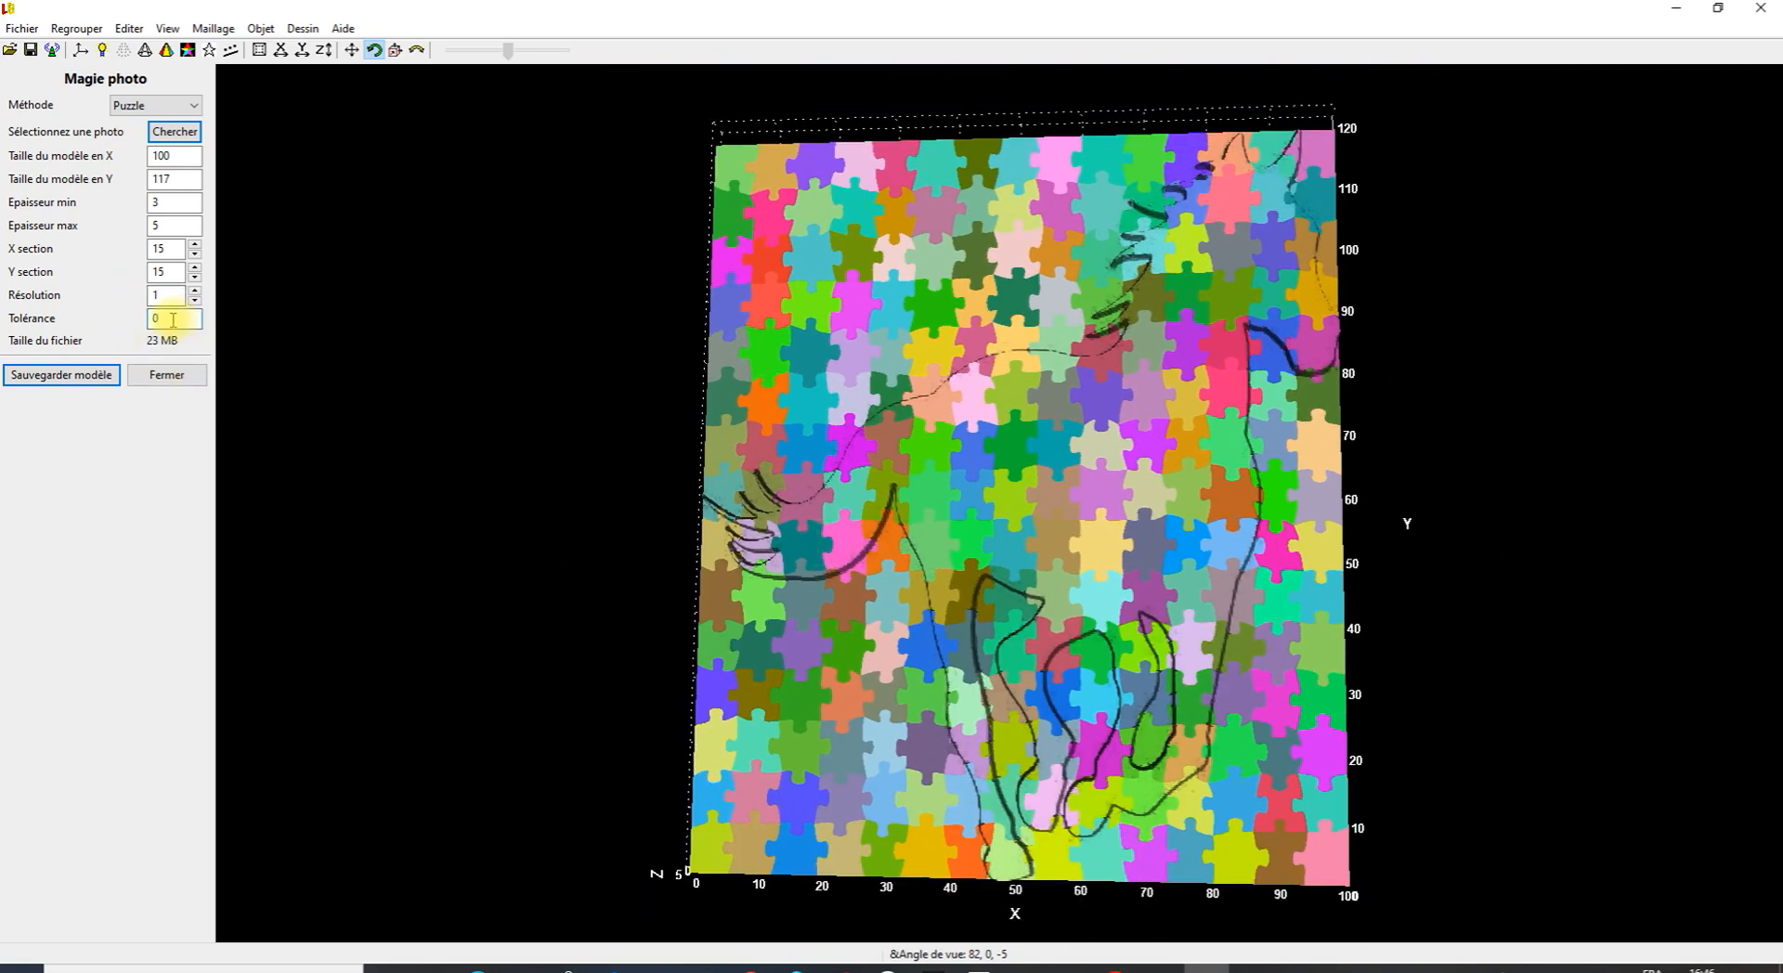
Set the puzzle's tolerance to 1 and inspect how the piece outlines overlap.
{"action": "scroll", "coordinate": [1034, 541], "scroll_direction": "up", "scroll_amount": 3}
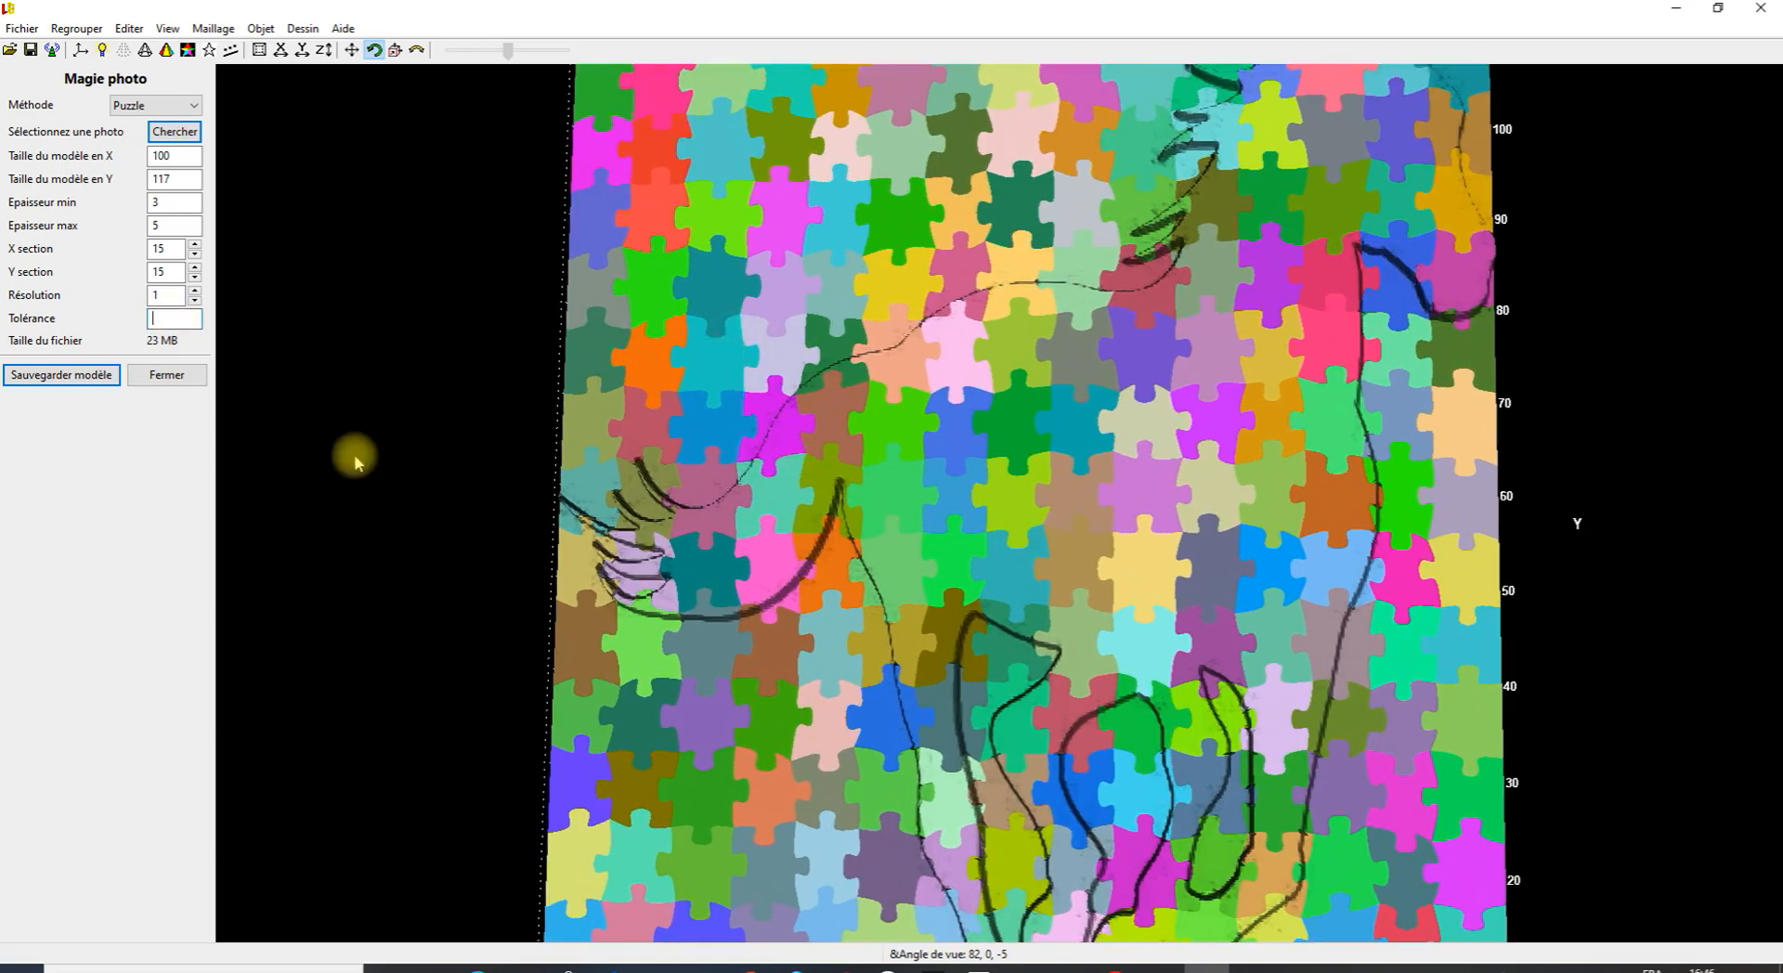
{"action": "type", "text": "1"}
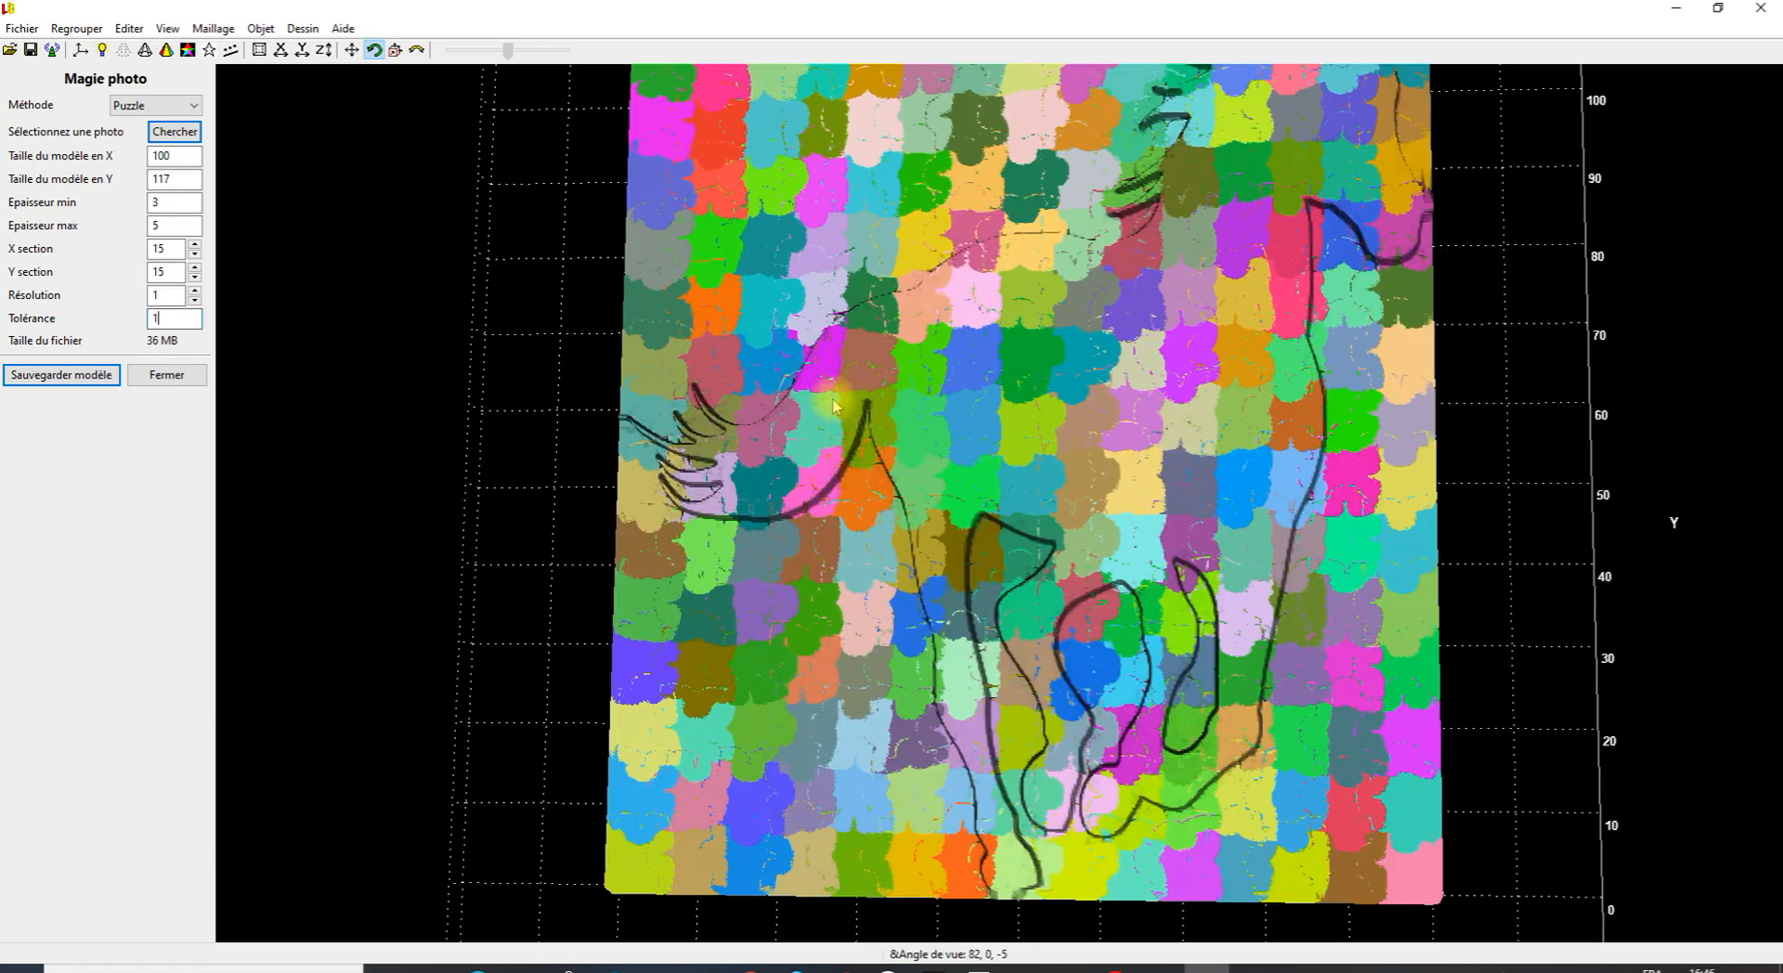
{"action": "scroll", "coordinate": [831, 406], "scroll_direction": "up", "scroll_amount": 3}
{"action": "scroll", "coordinate": [831, 405], "scroll_direction": "up", "scroll_amount": 2}
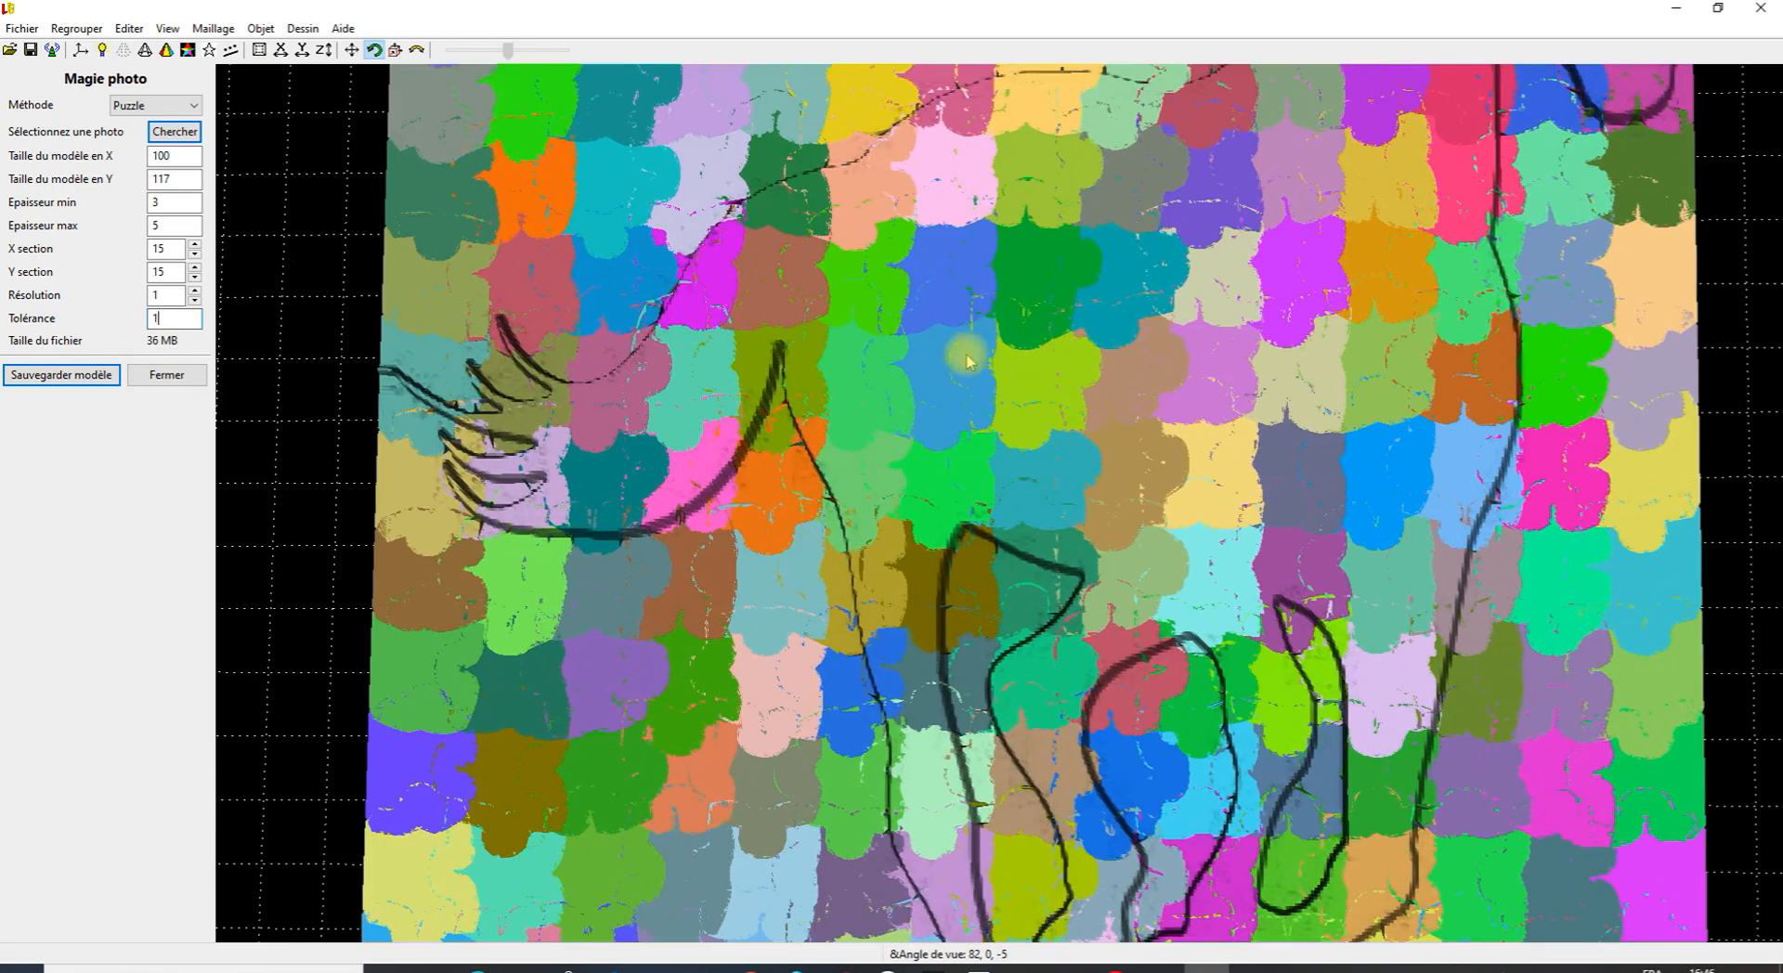
{"action": "scroll", "coordinate": [933, 413], "scroll_direction": "down", "scroll_amount": 5}
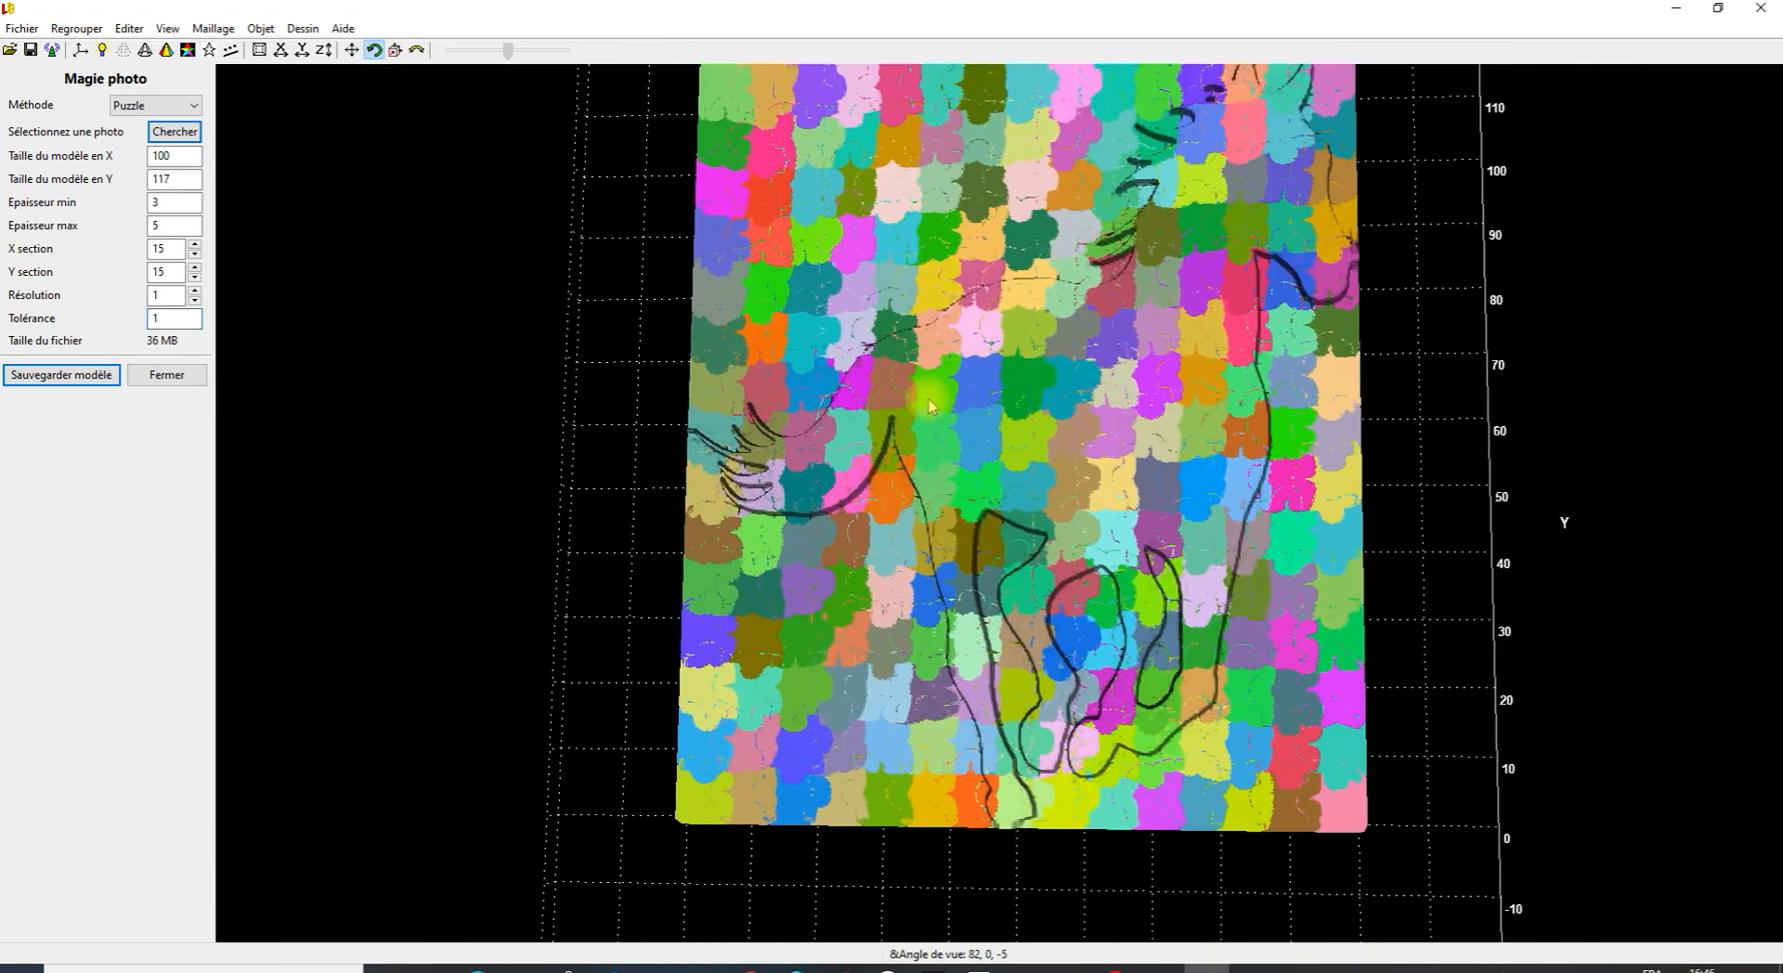
Set the puzzle's tolerance to -0.1 and check the gaps between the pieces.
{"action": "scroll", "coordinate": [929, 409], "scroll_direction": "down", "scroll_amount": 1}
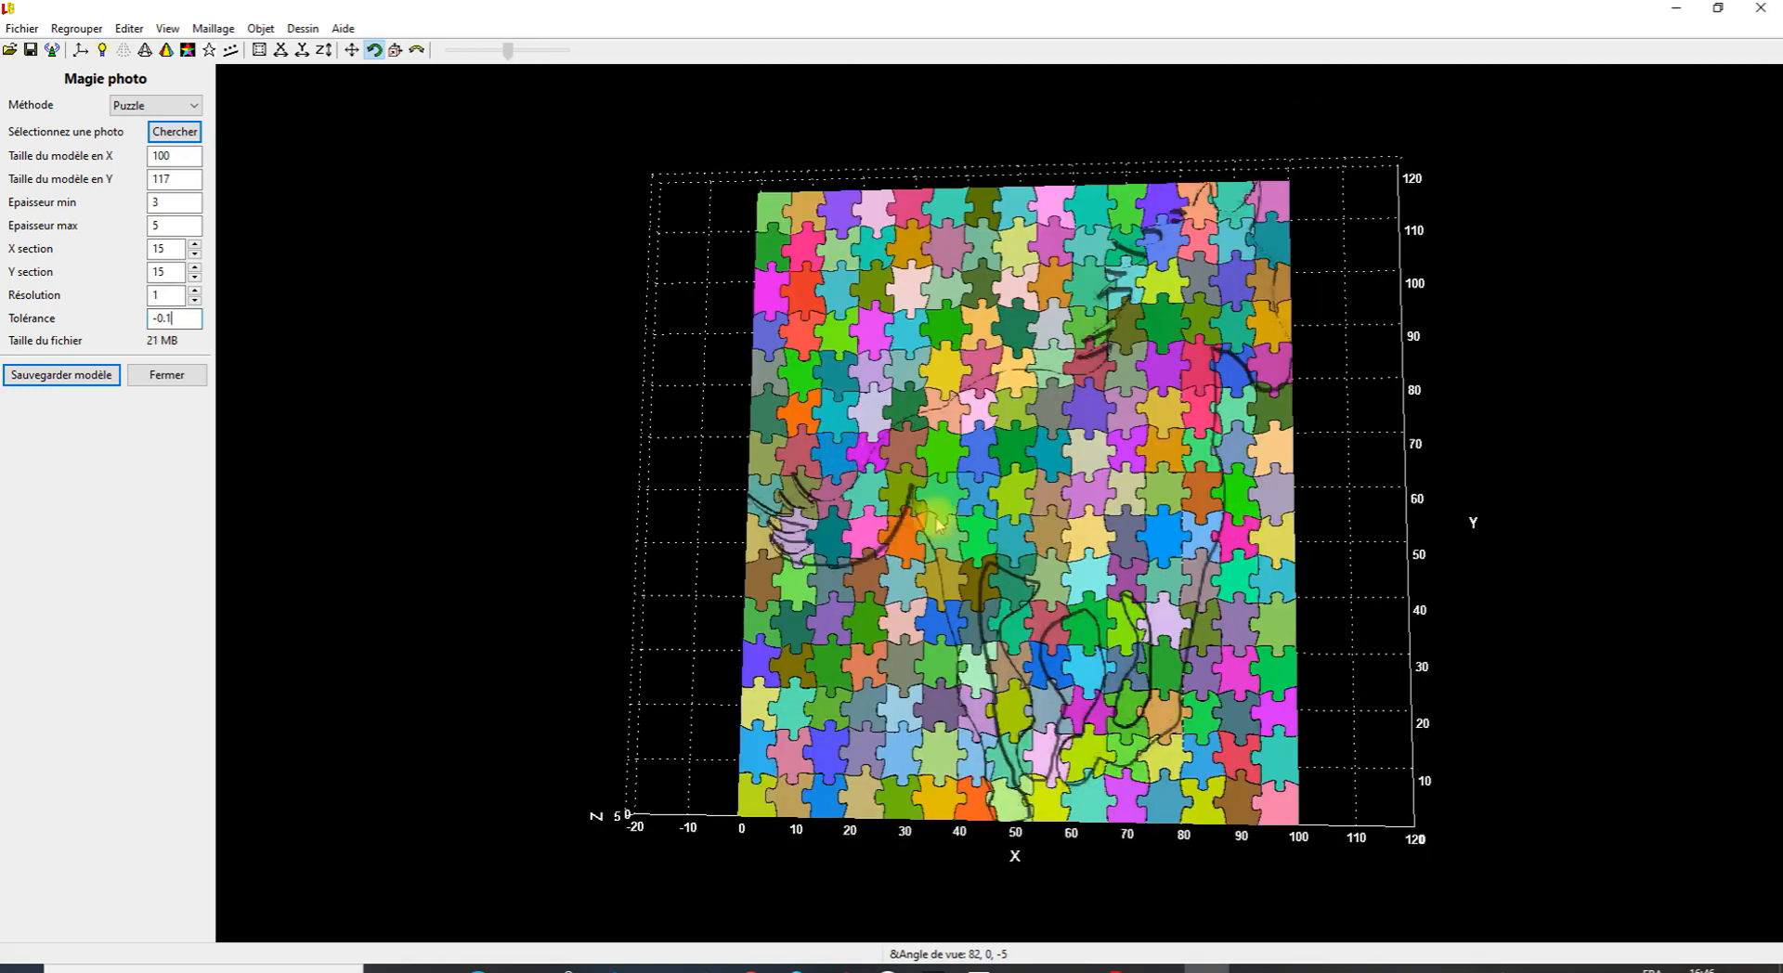
{"action": "scroll", "coordinate": [843, 457], "scroll_direction": "up", "scroll_amount": 5}
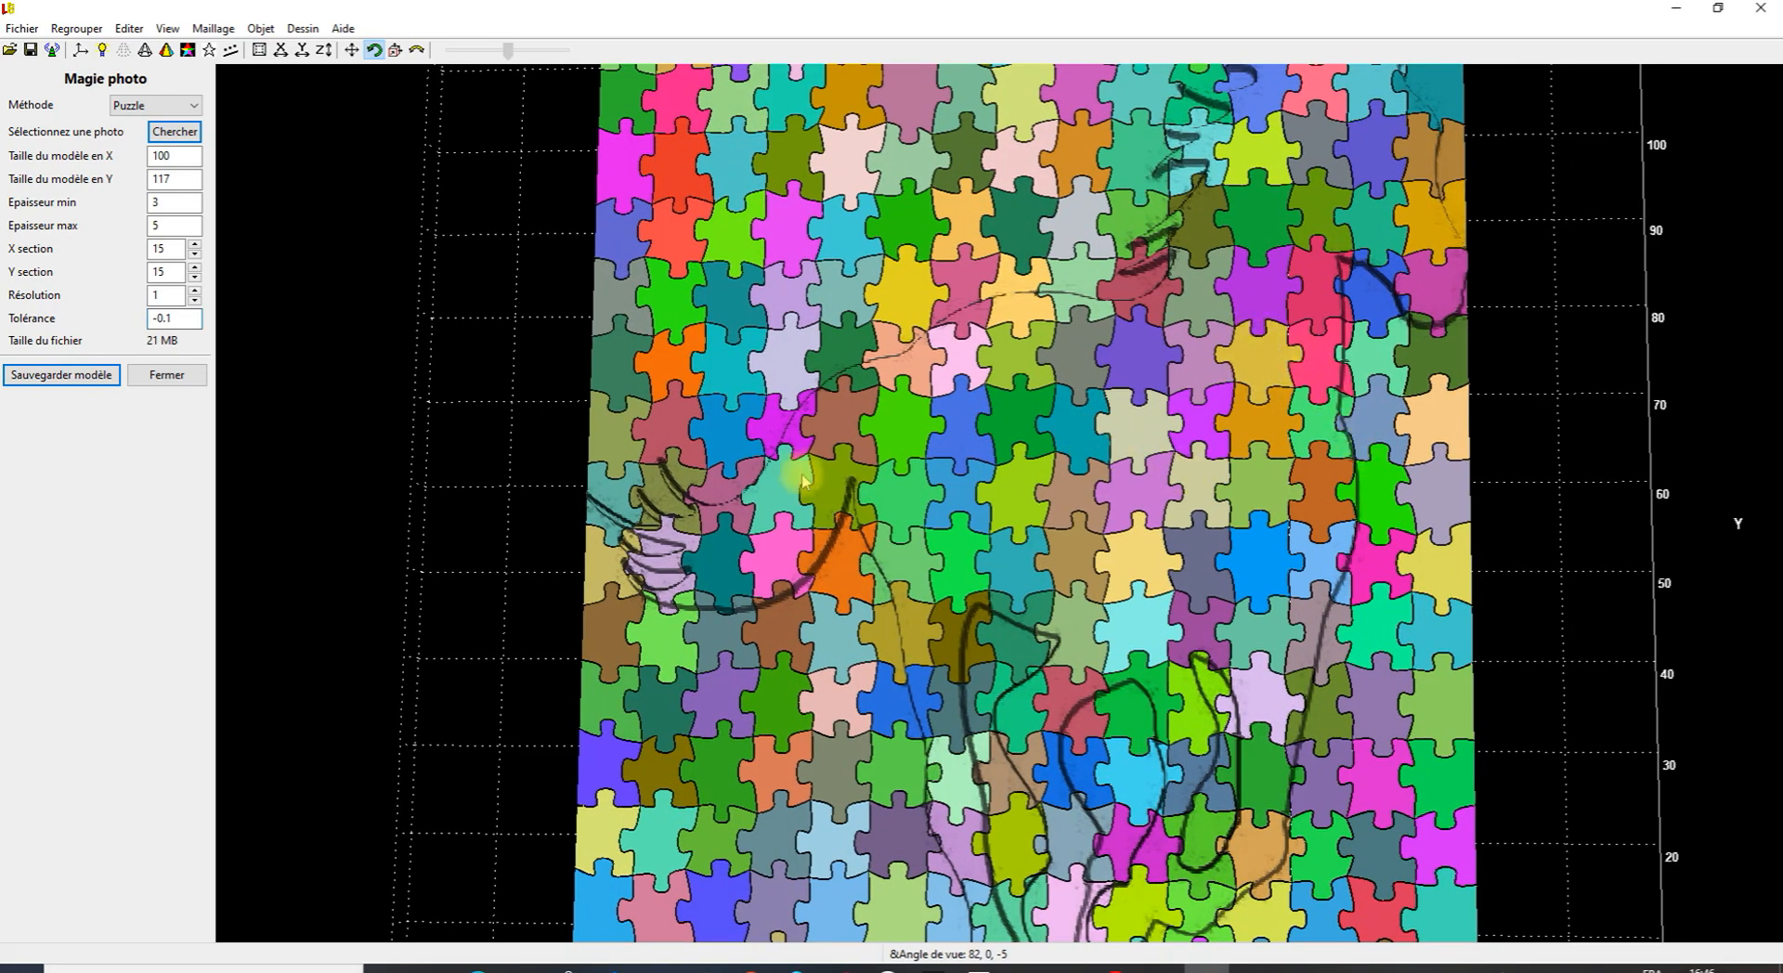
Set the puzzle's tolerance to -0.2 and compare the gaps between the pieces.
{"action": "scroll", "coordinate": [817, 476], "scroll_direction": "up", "scroll_amount": 1}
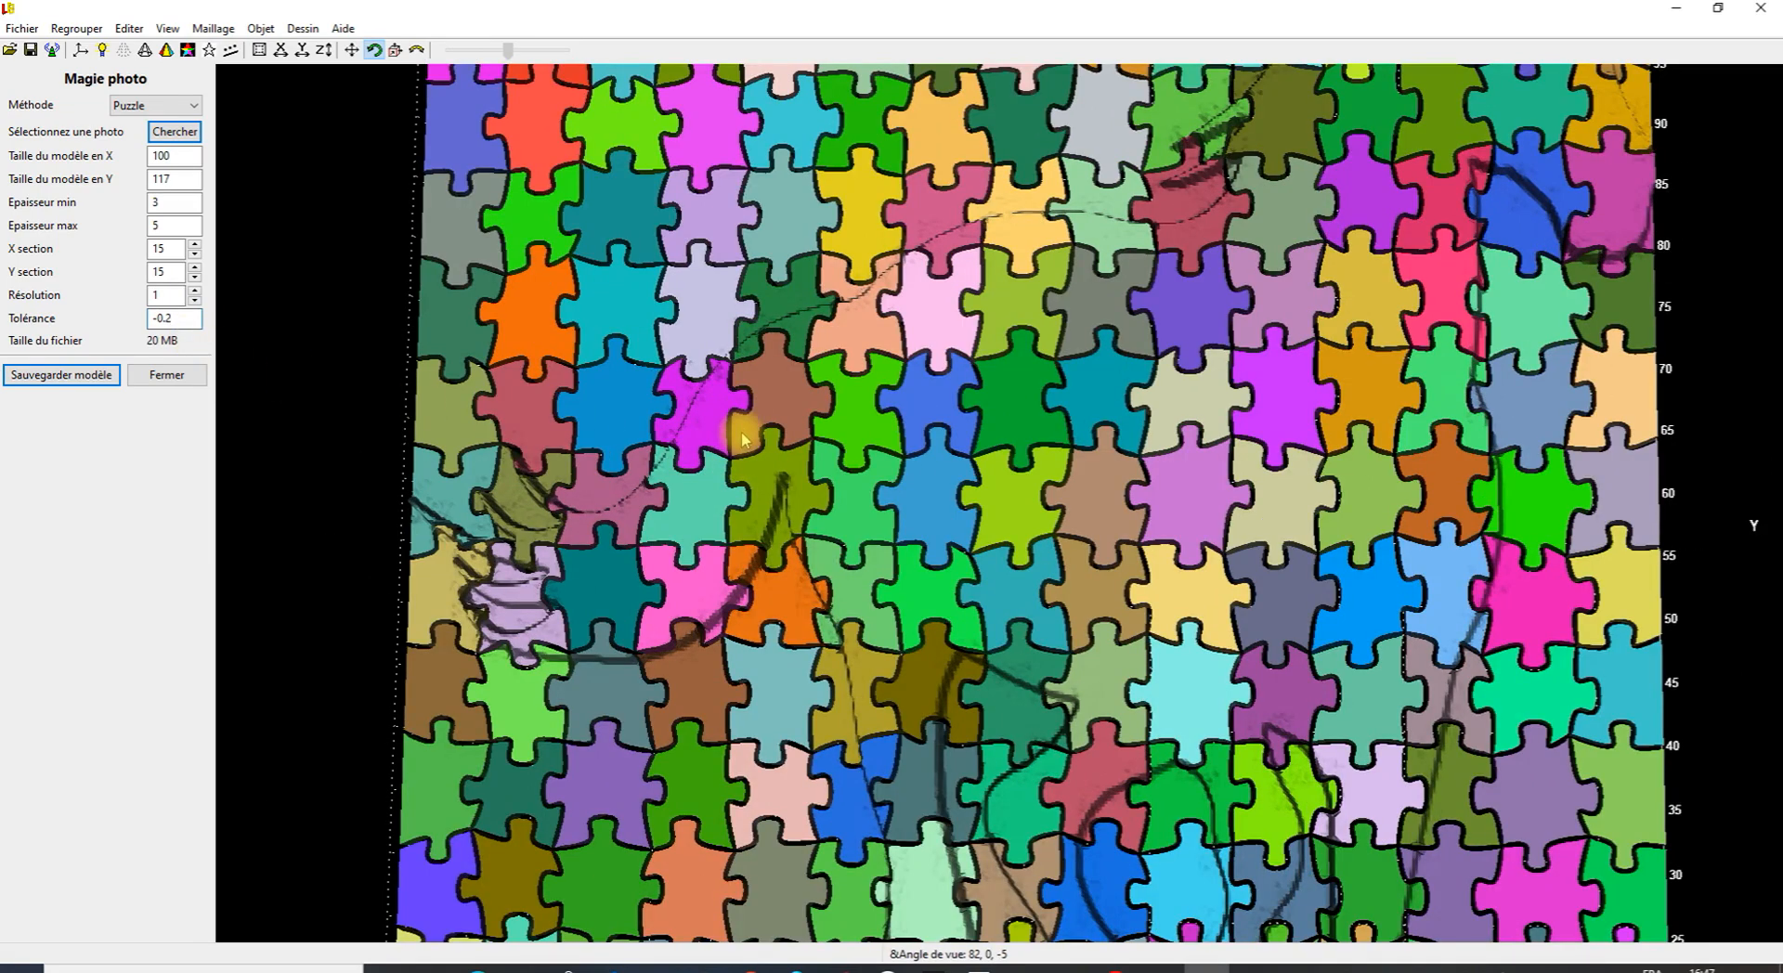
{"action": "scroll", "coordinate": [826, 492], "scroll_direction": "down", "scroll_amount": 1}
{"action": "scroll", "coordinate": [832, 497], "scroll_direction": "down", "scroll_amount": 2}
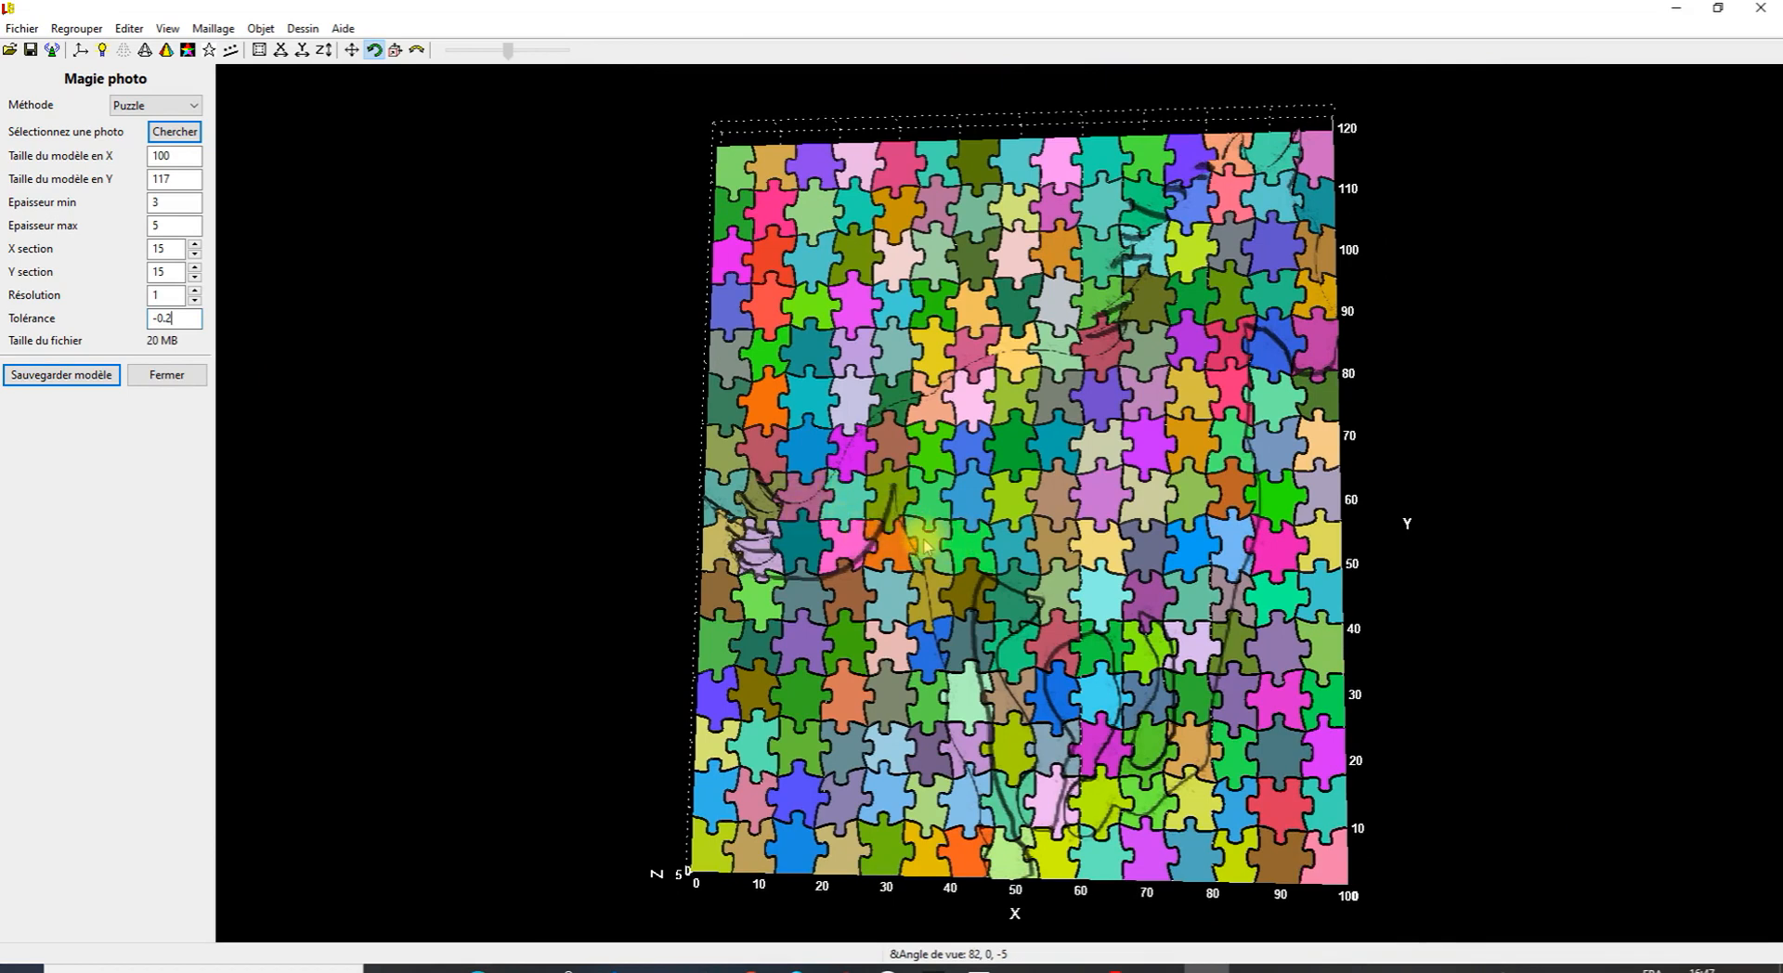
{"action": "scroll", "coordinate": [927, 543], "scroll_direction": "up", "scroll_amount": 2}
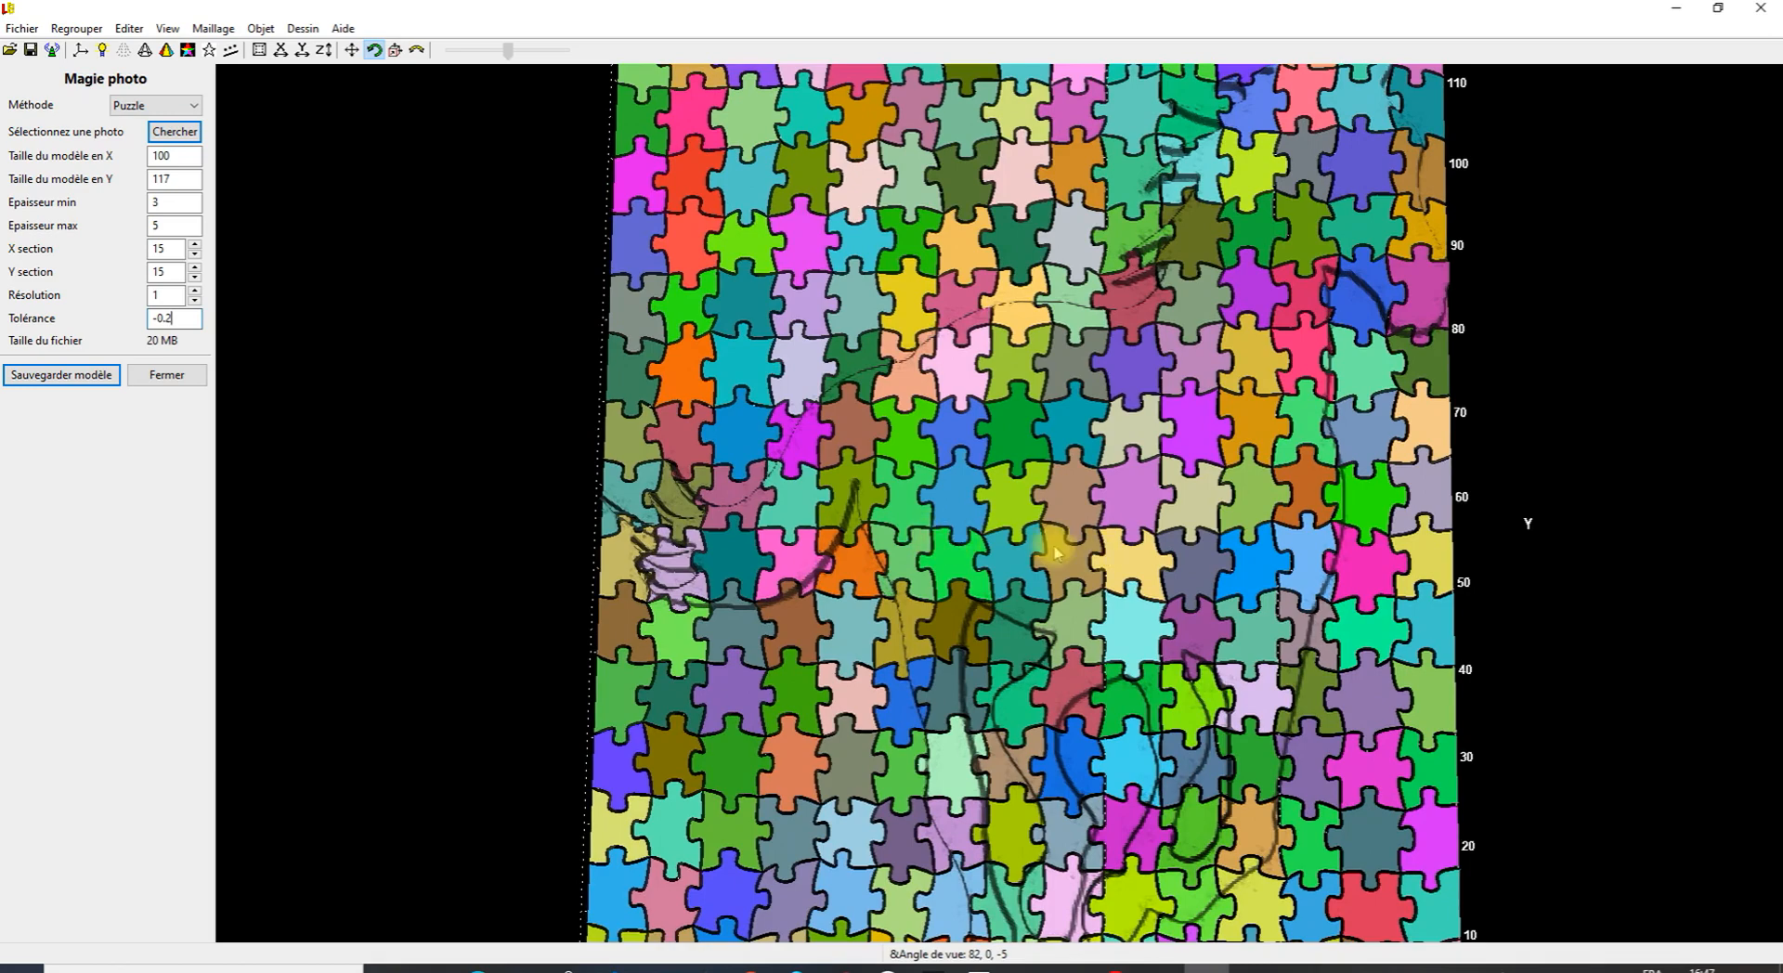
Set the puzzle's tolerance back to -0.1 and view the whole puzzle at an angle.
{"action": "left_click_drag", "start_coordinate": [1037, 559], "coordinate": [1071, 572]}
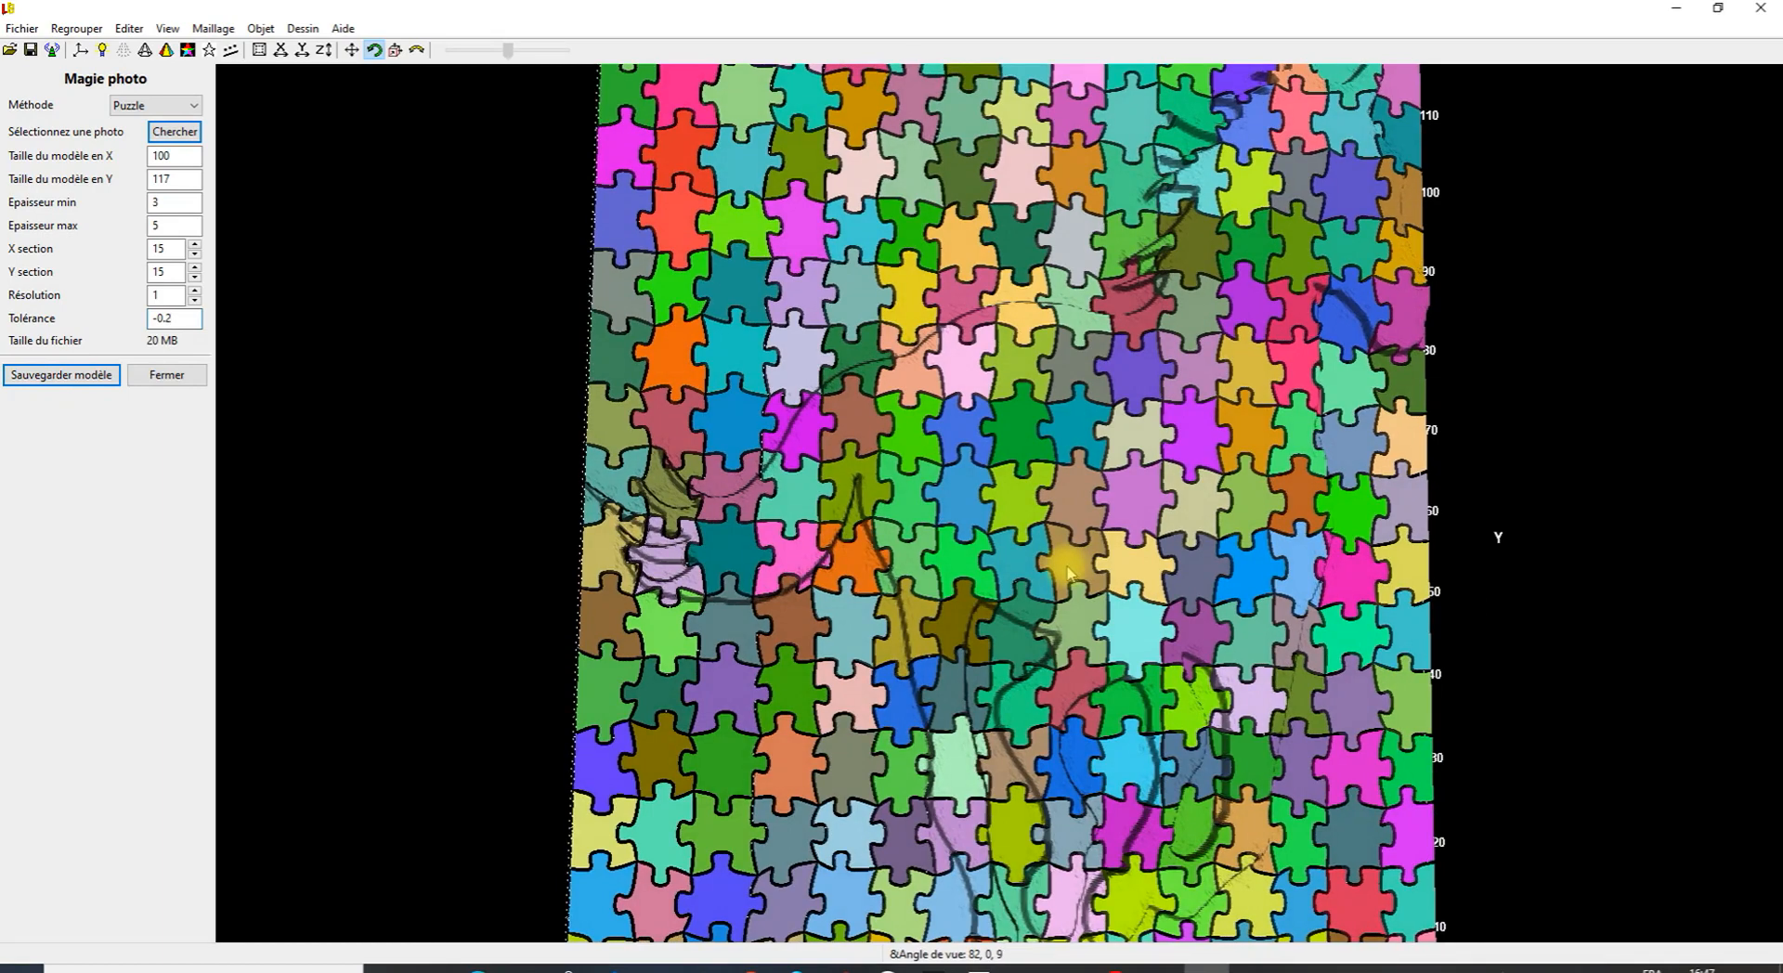
{"action": "left_click_drag", "start_coordinate": [1067, 573], "coordinate": [1029, 566]}
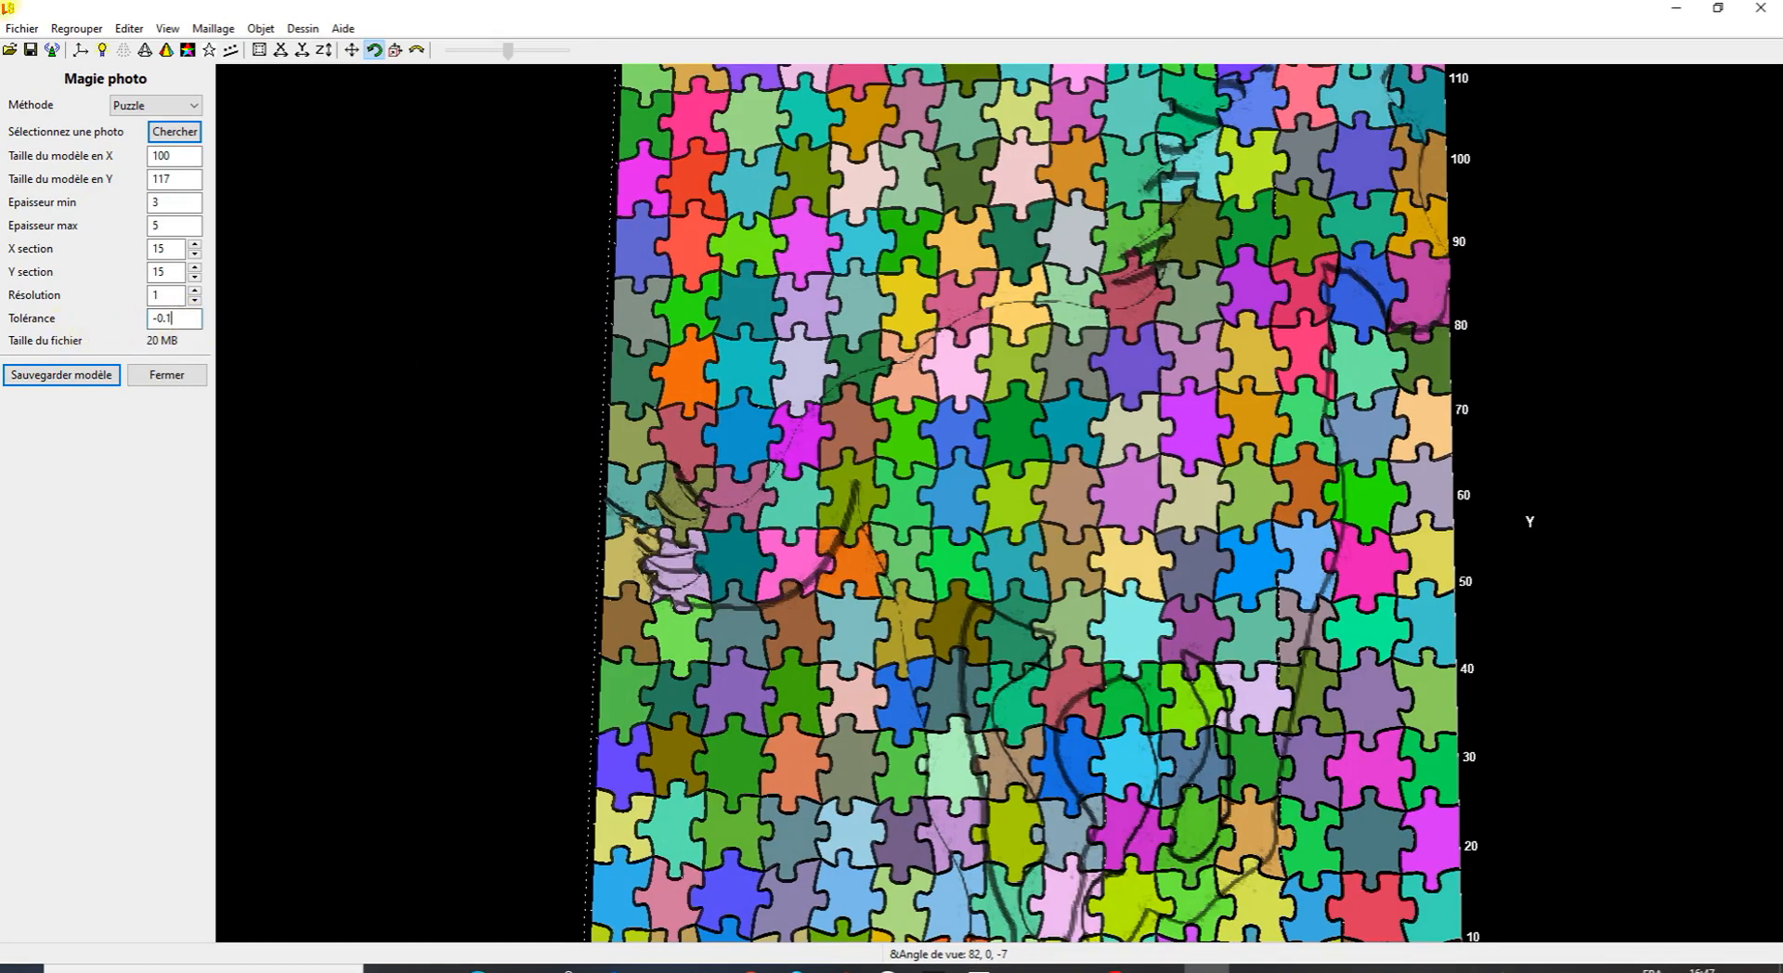
{"action": "scroll", "coordinate": [257, 335], "scroll_direction": "down", "scroll_amount": 2}
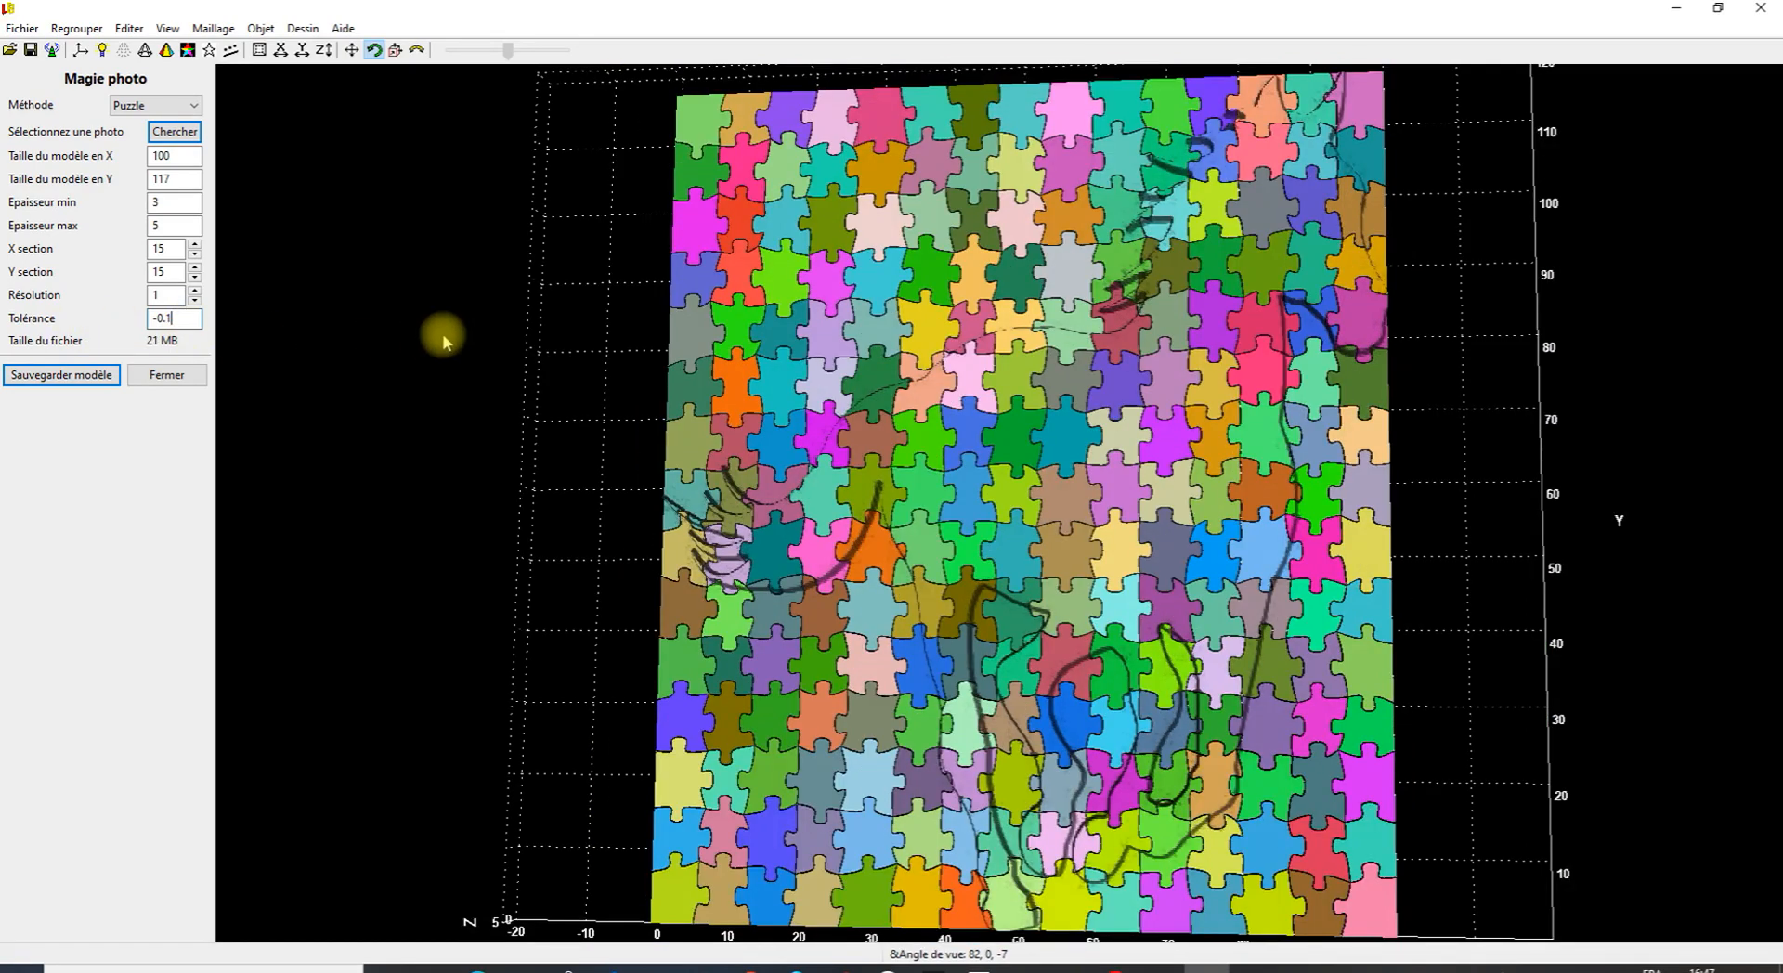
{"action": "scroll", "coordinate": [933, 497], "scroll_direction": "down", "scroll_amount": 2}
{"action": "mouse_move", "coordinate": [859, 510]}
{"action": "left_mouse_down"}
{"action": "mouse_move", "coordinate": [1130, 516]}
{"action": "mouse_move", "coordinate": [940, 525]}
{"action": "mouse_move", "coordinate": [998, 518]}
{"action": "mouse_move", "coordinate": [983, 585]}
{"action": "mouse_move", "coordinate": [962, 506]}
{"action": "mouse_move", "coordinate": [892, 513]}
{"action": "left_mouse_up"}
{"action": "left_click_drag", "start_coordinate": [509, 513], "coordinate": [576, 382]}
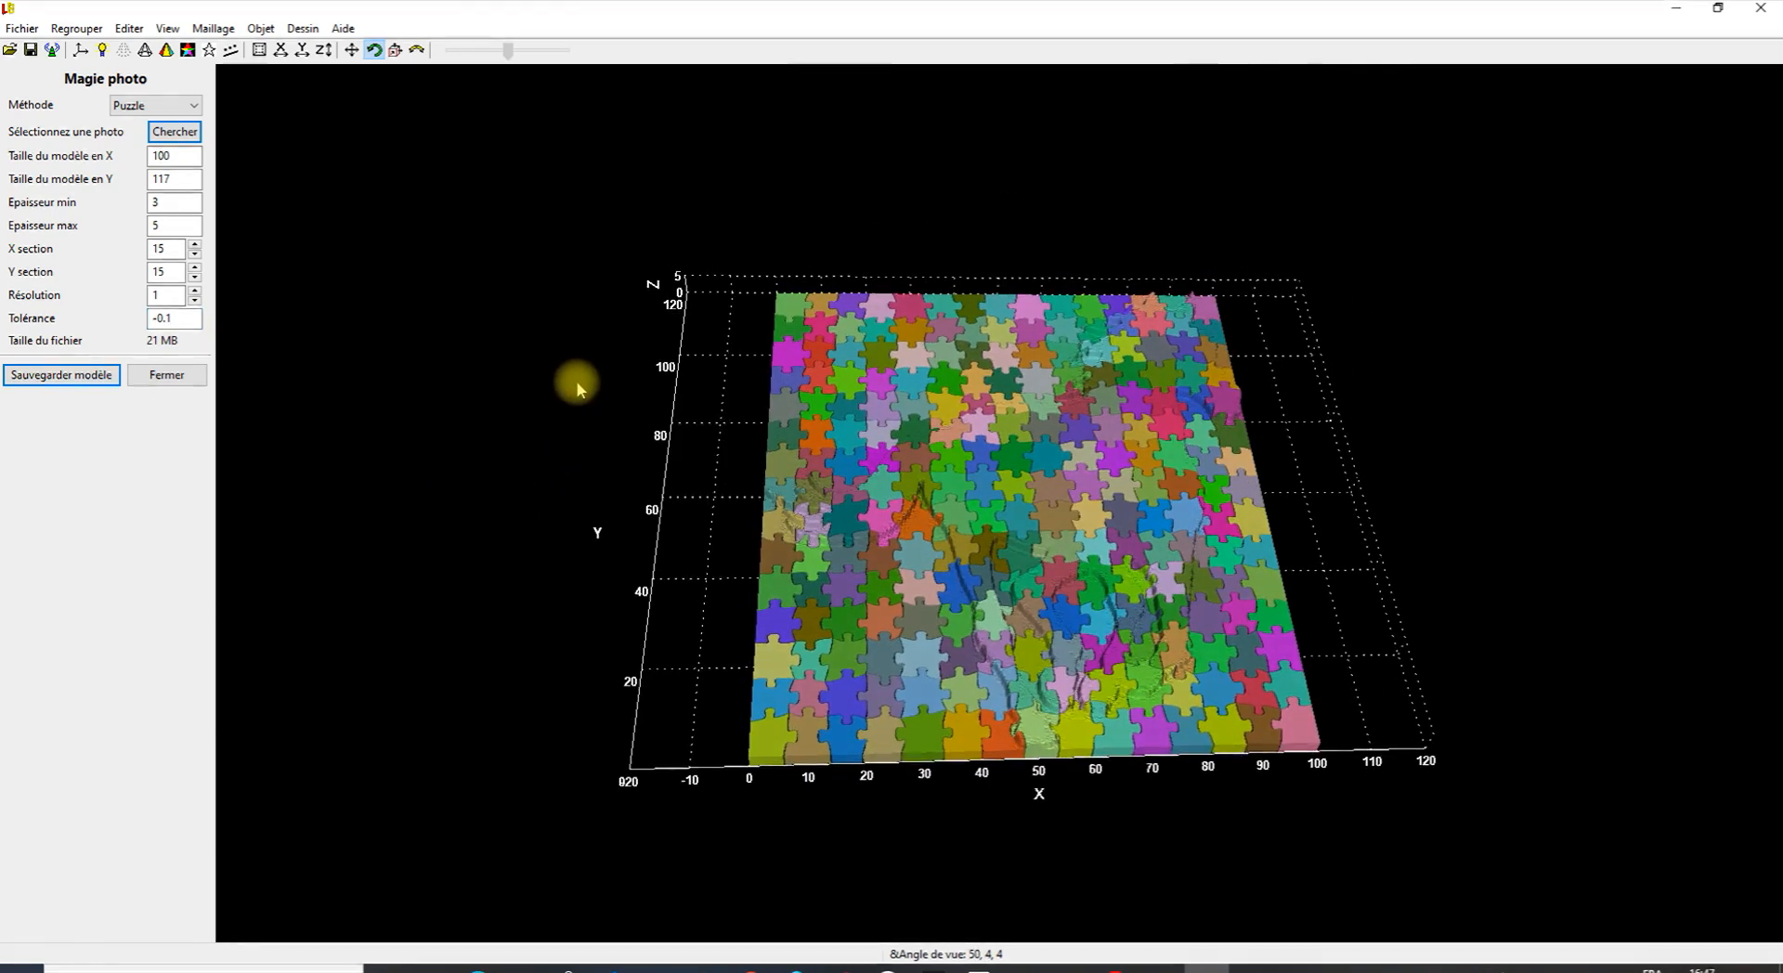
Save the puzzle model into the Tuto LuBan Puzzles folder on the desktop.
{"action": "left_click", "coordinate": [61, 376]}
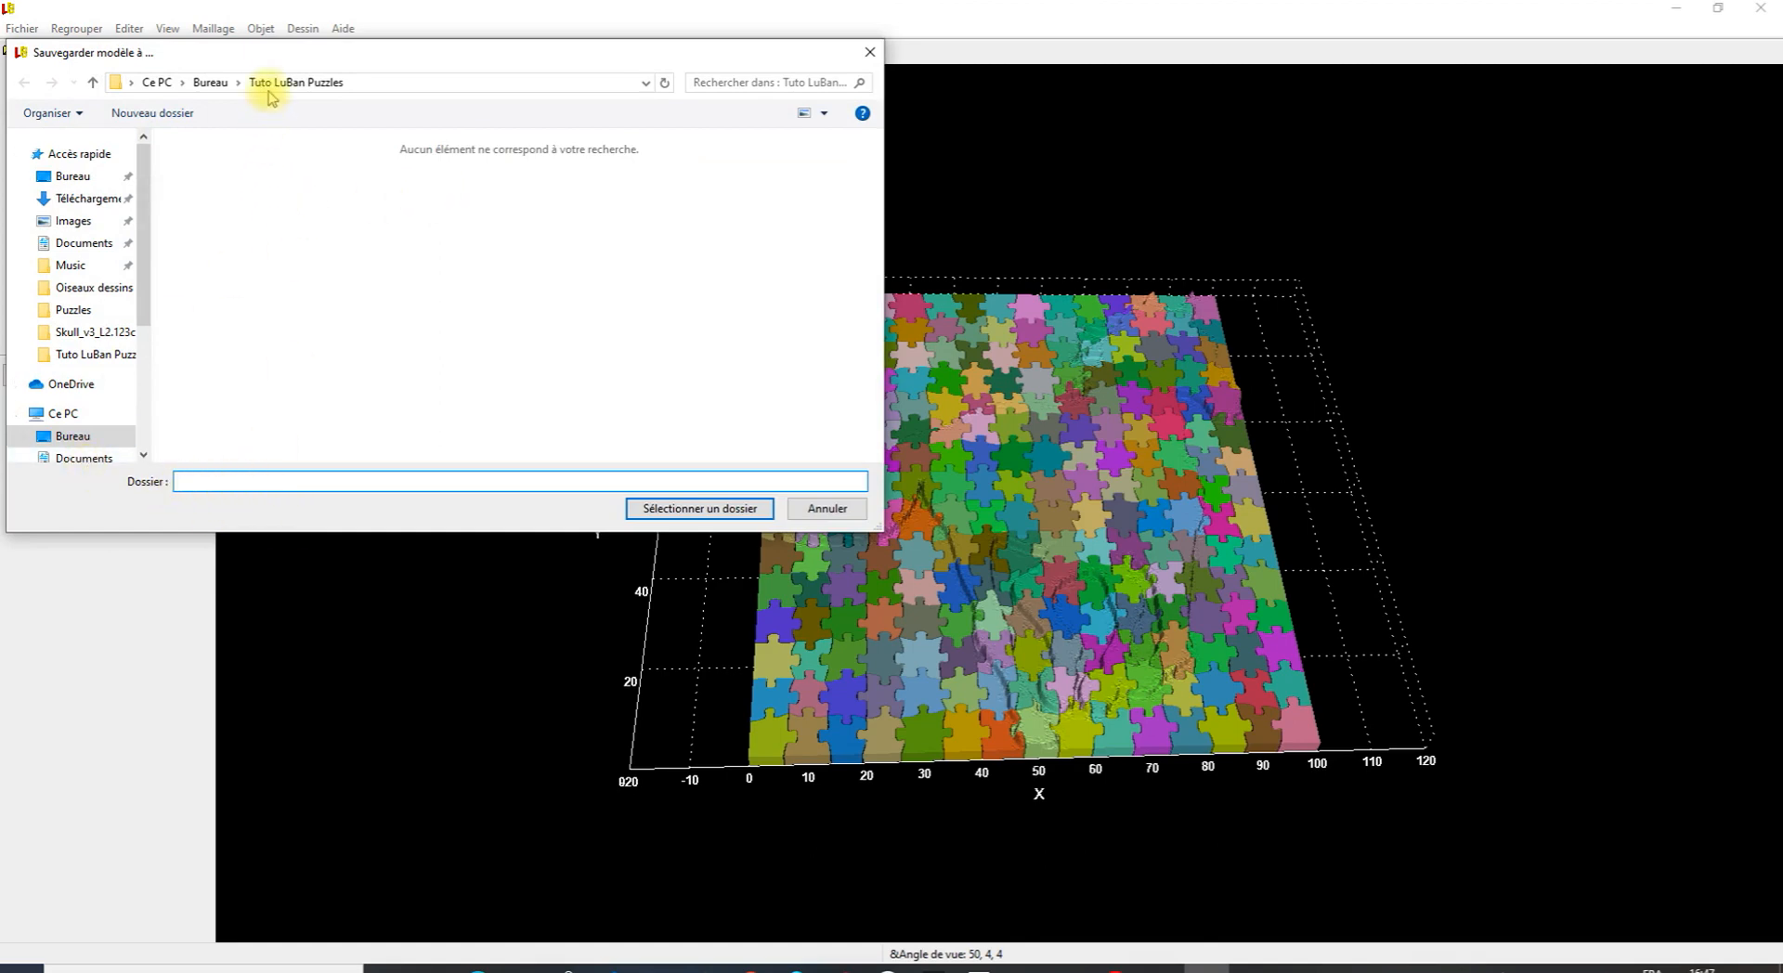
{"action": "left_click", "coordinate": [298, 86]}
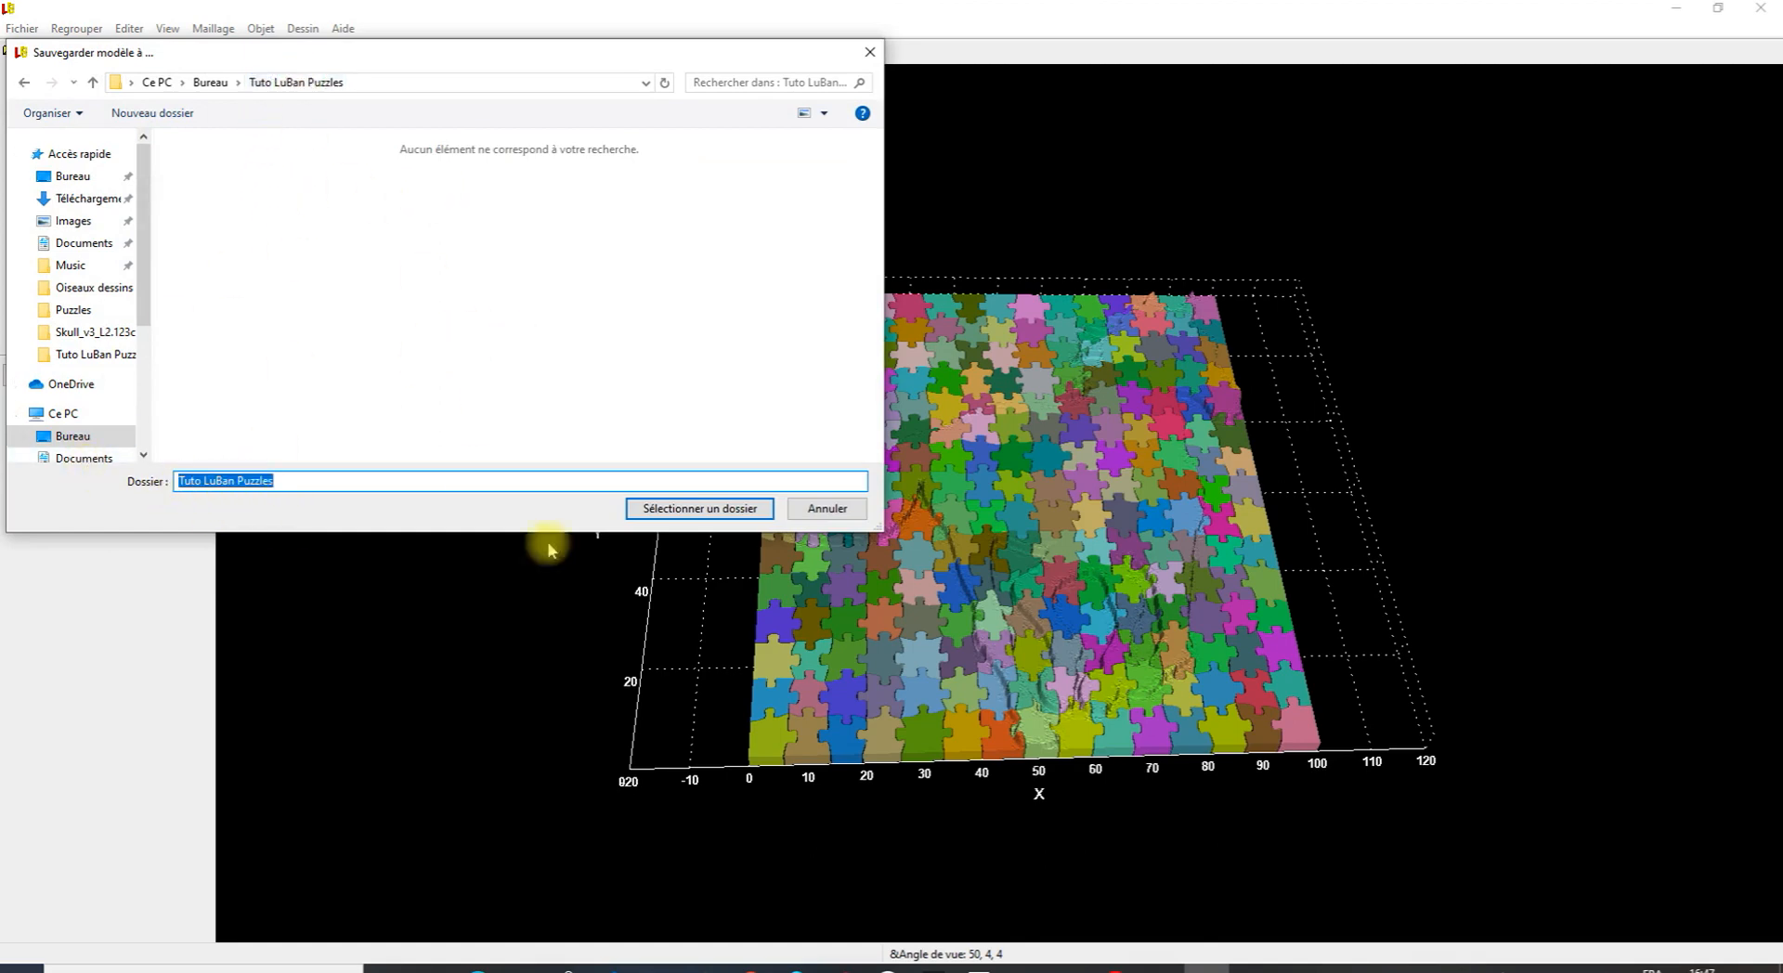
{"action": "left_click", "coordinate": [669, 510]}
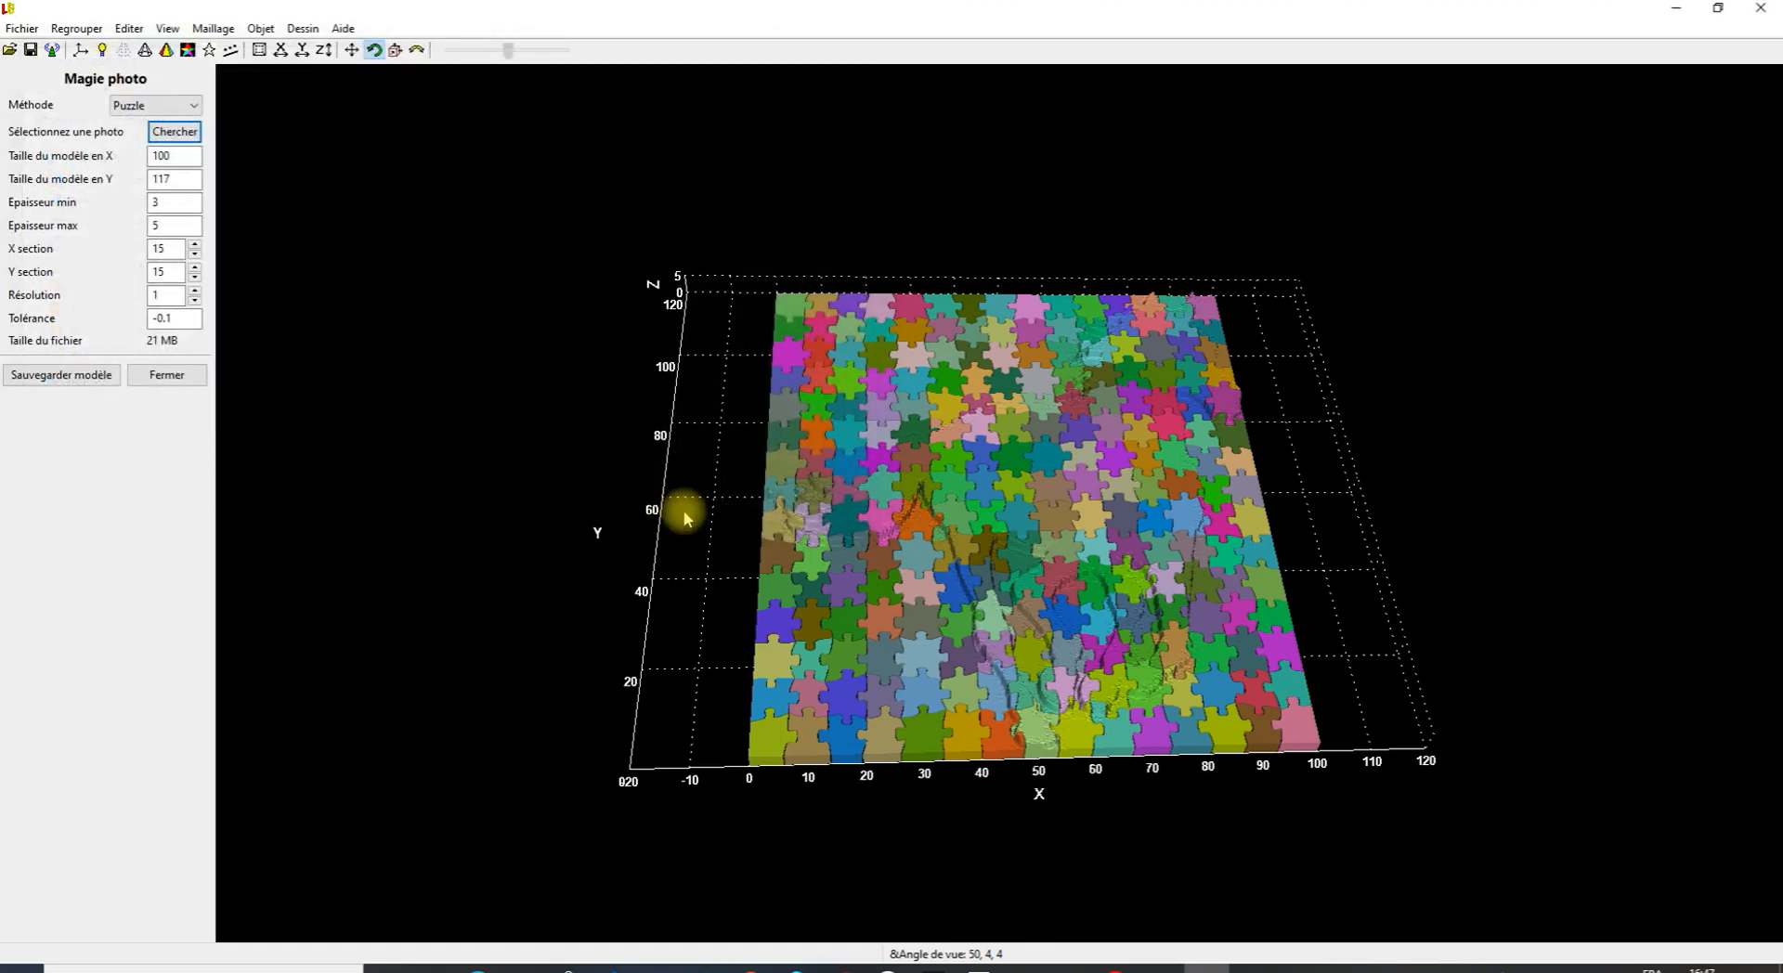
Switch to File Explorer and open cheval_Pillar.svg from the exported cheval_PM_Puzzle_16-47-48 folder.
{"action": "left_click", "coordinate": [527, 970]}
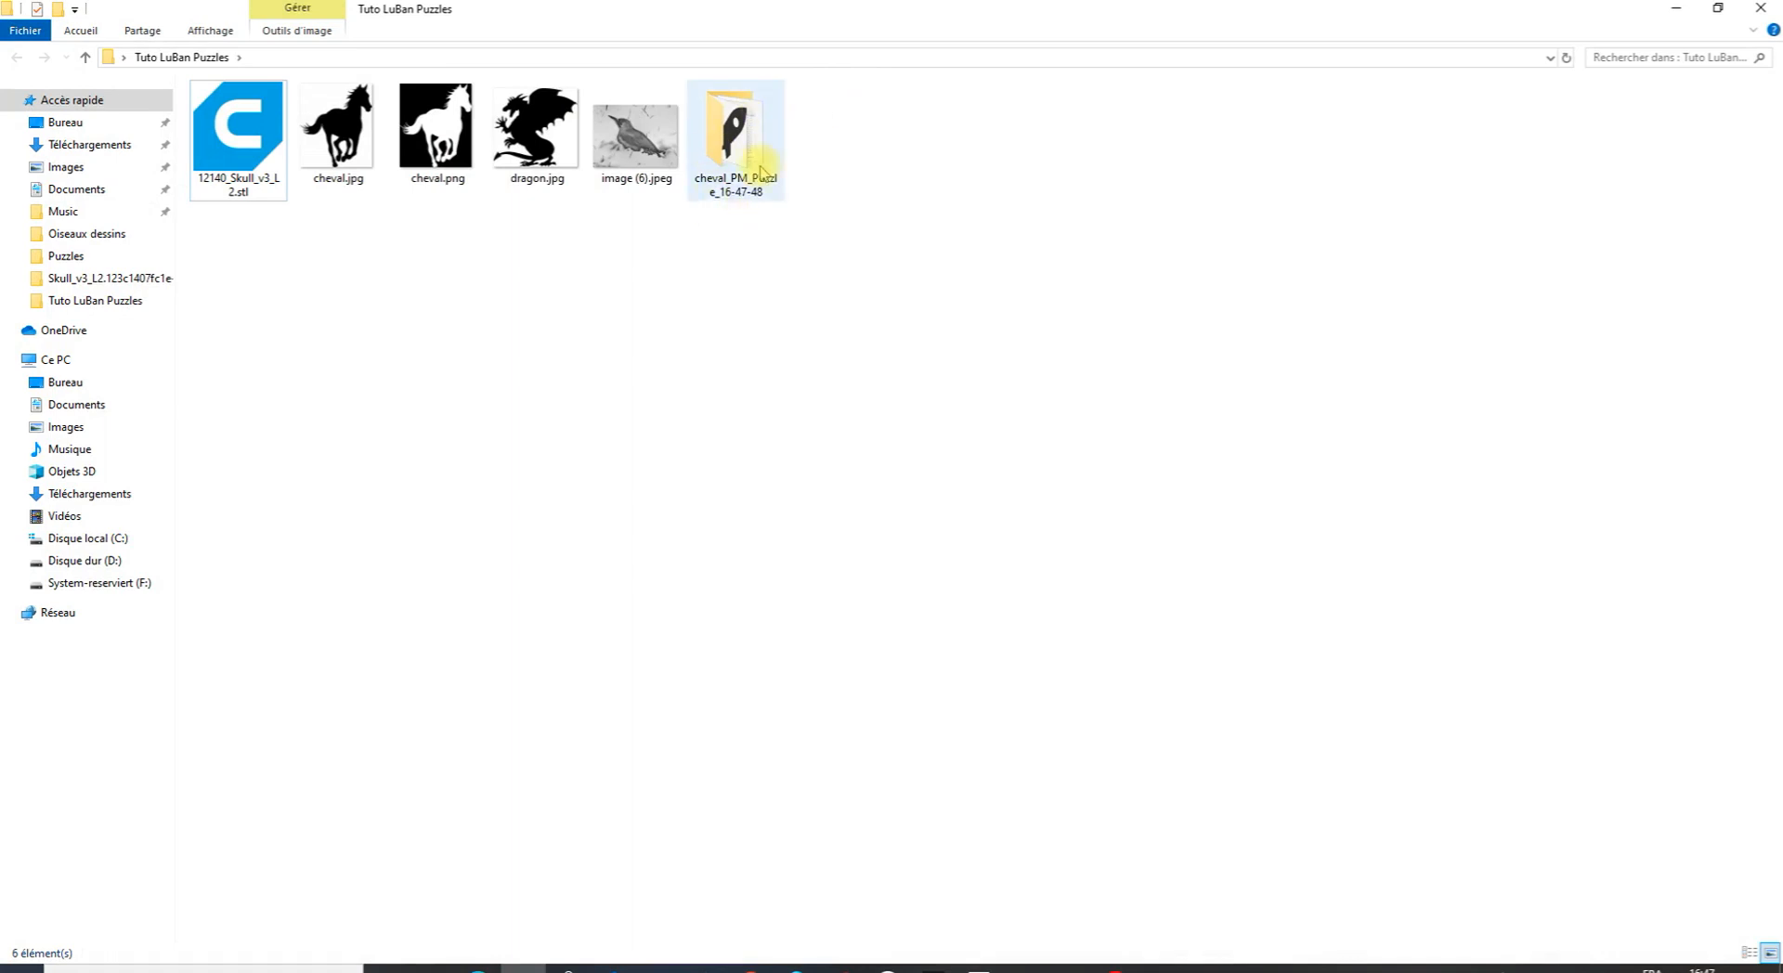
{"action": "double_click", "coordinate": [739, 148]}
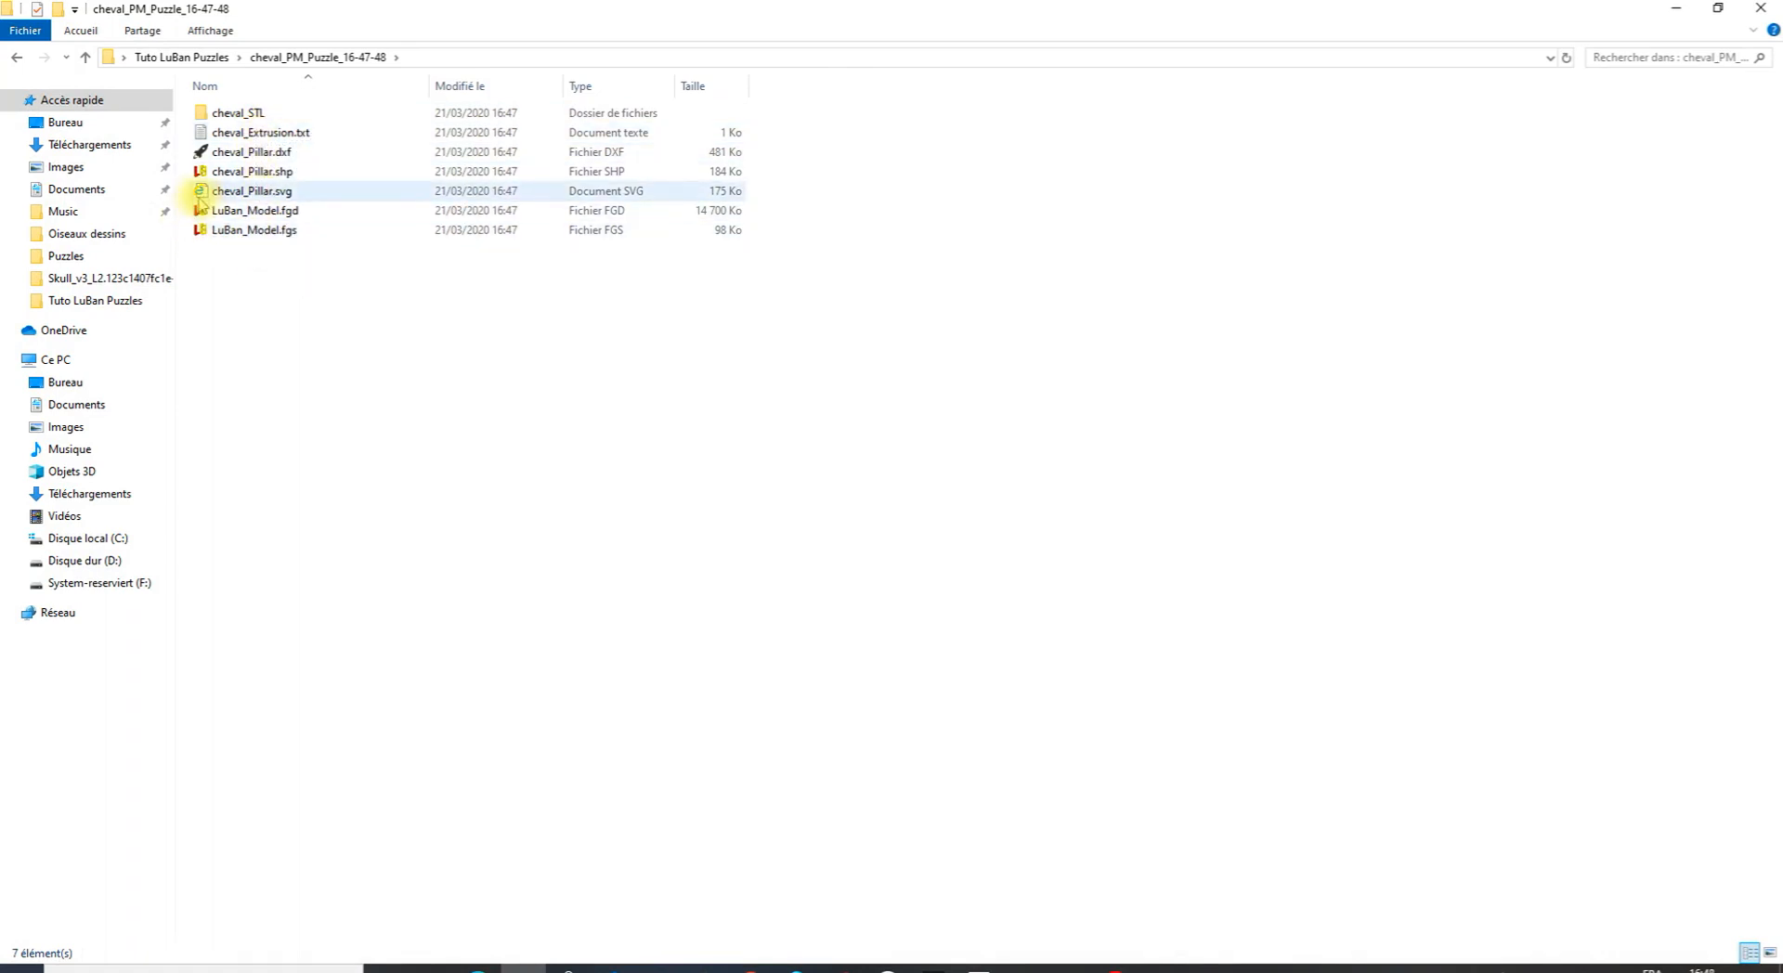
{"action": "double_click", "coordinate": [269, 194]}
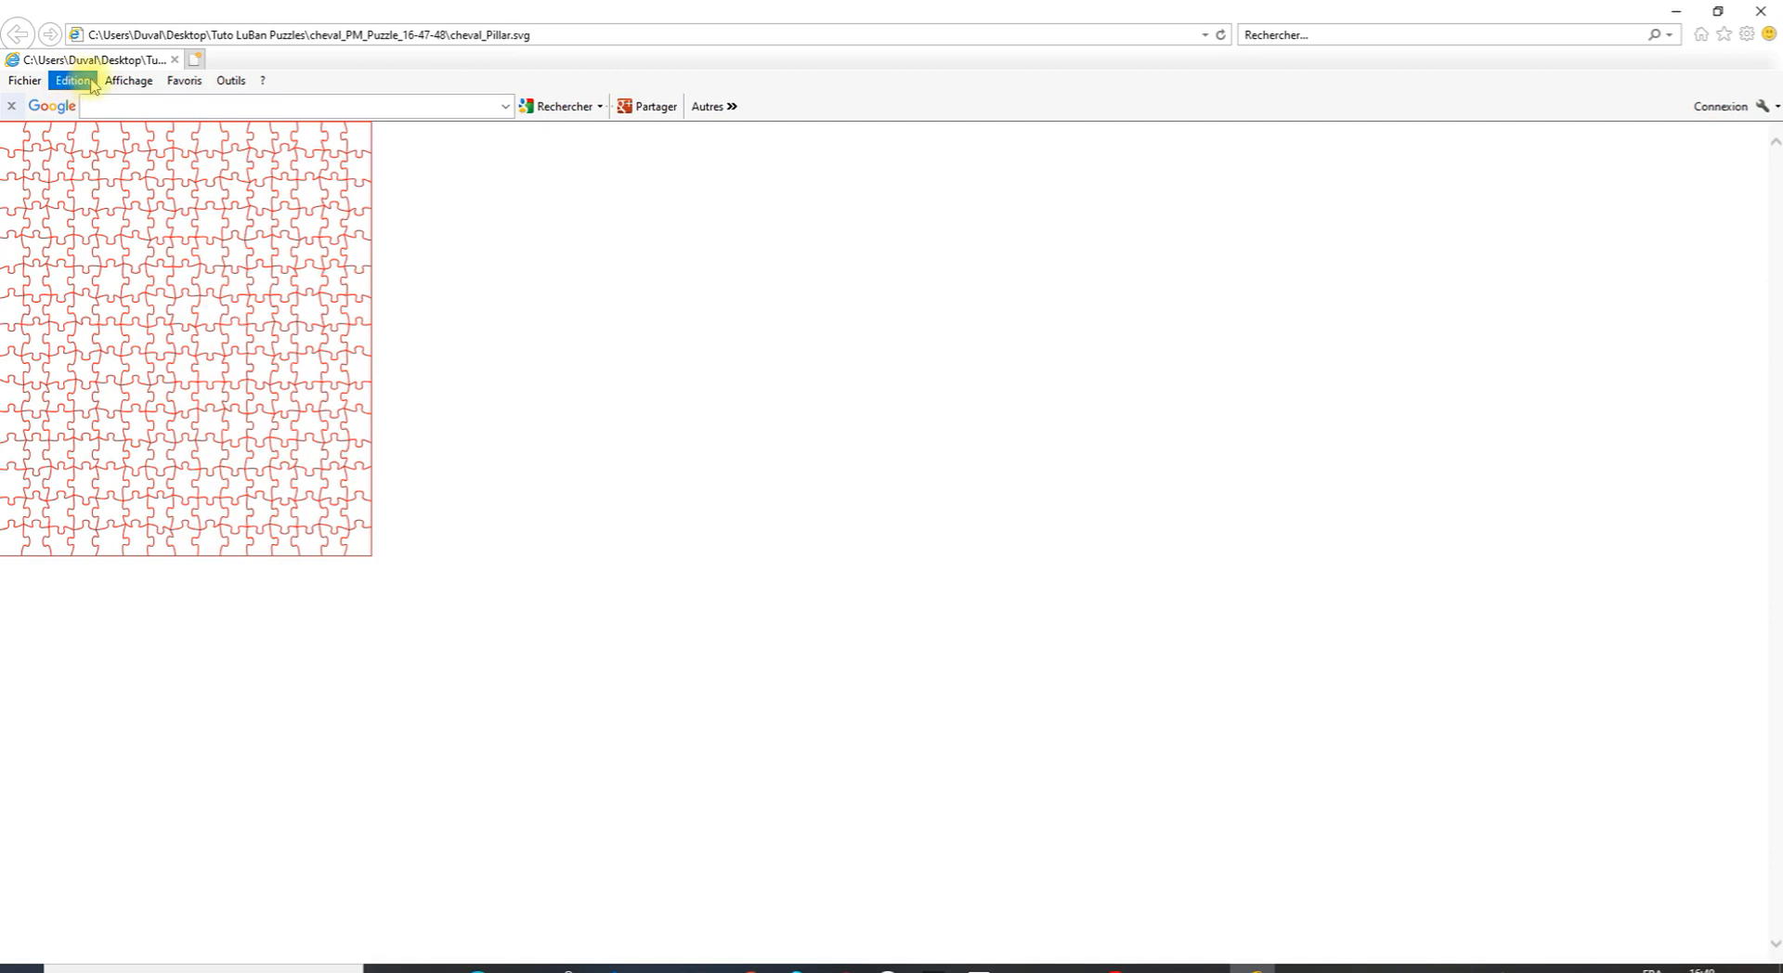
Enlarge the SVG drawing to 75% and beyond, examine the piece outlines down to the last row, and close it.
{"action": "left_click", "coordinate": [126, 81]}
{"action": "mouse_move", "coordinate": [174, 223]}
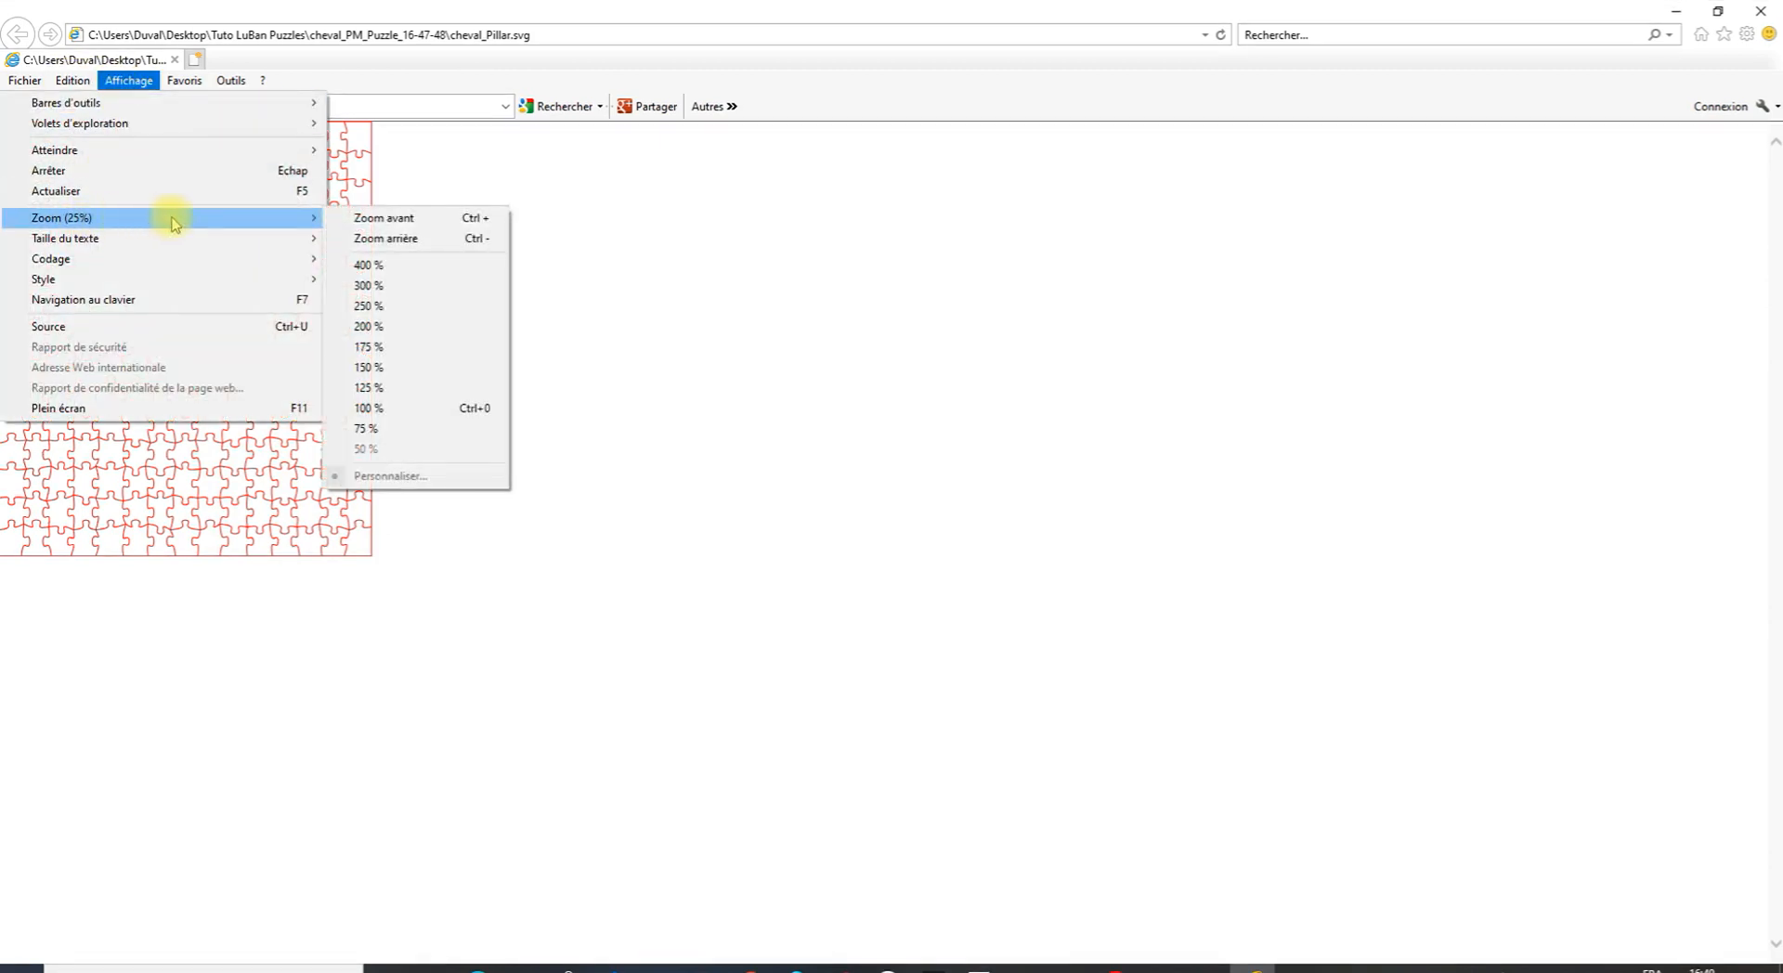
{"action": "left_click", "coordinate": [376, 430]}
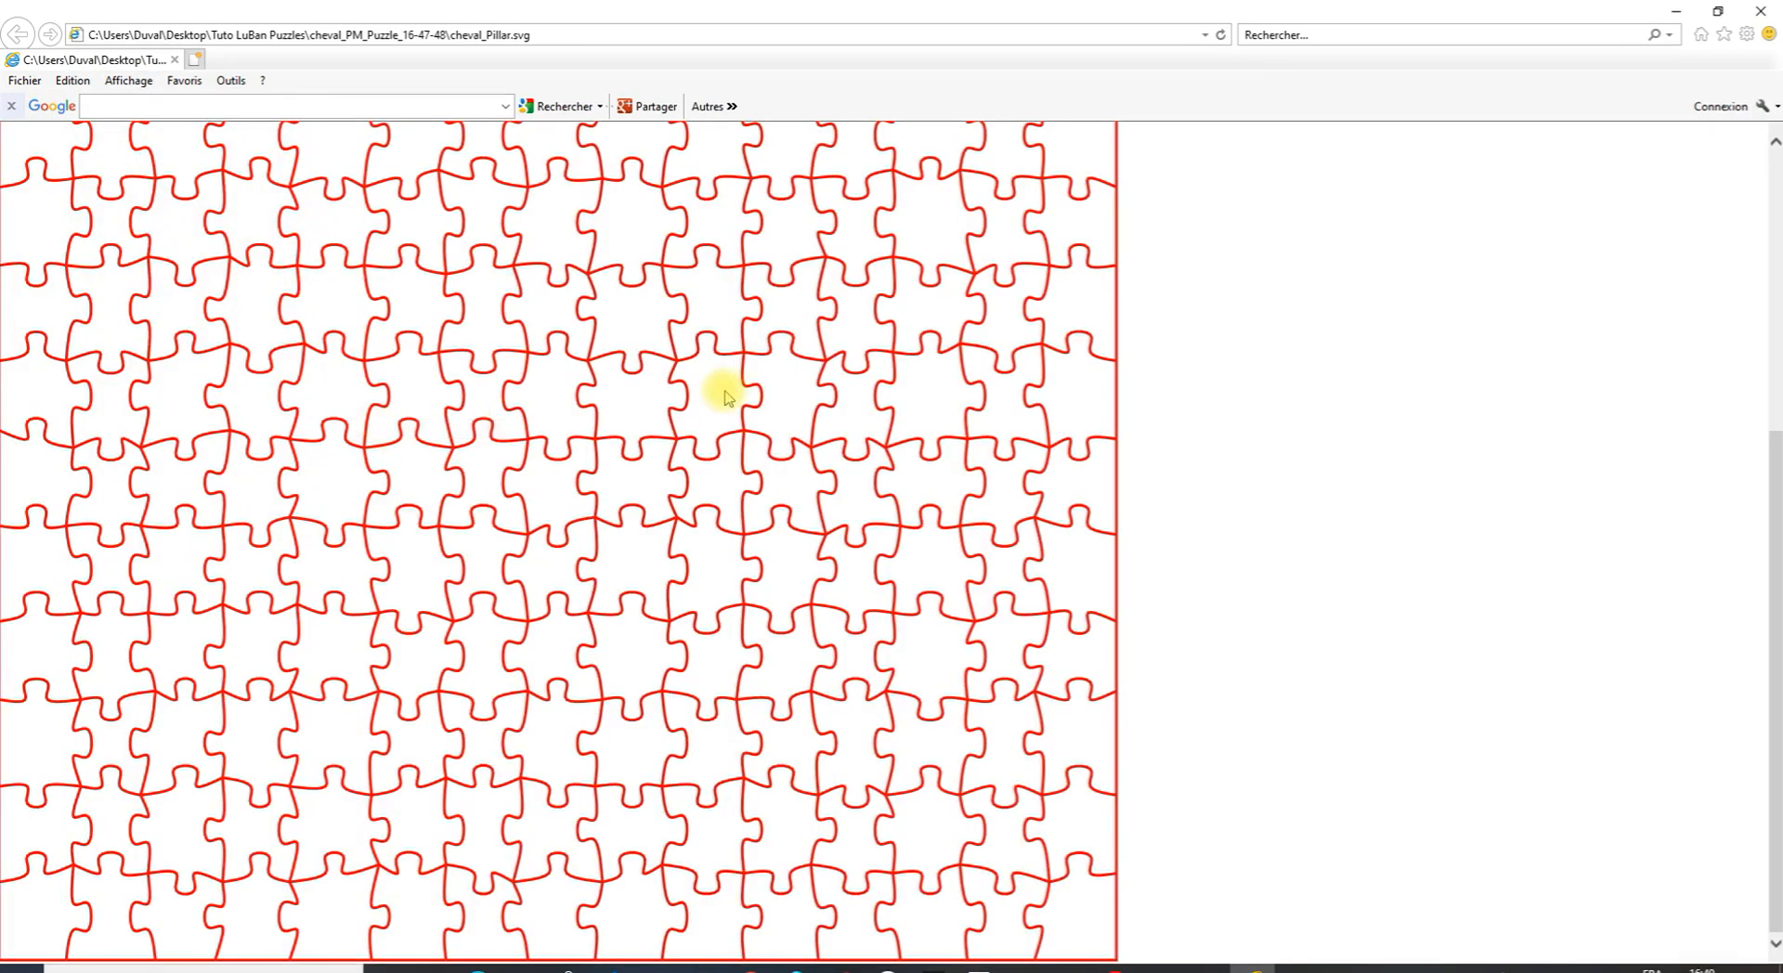
{"action": "scroll", "coordinate": [892, 351], "scroll_direction": "up", "scroll_amount": 5, "text": "ctrl"}
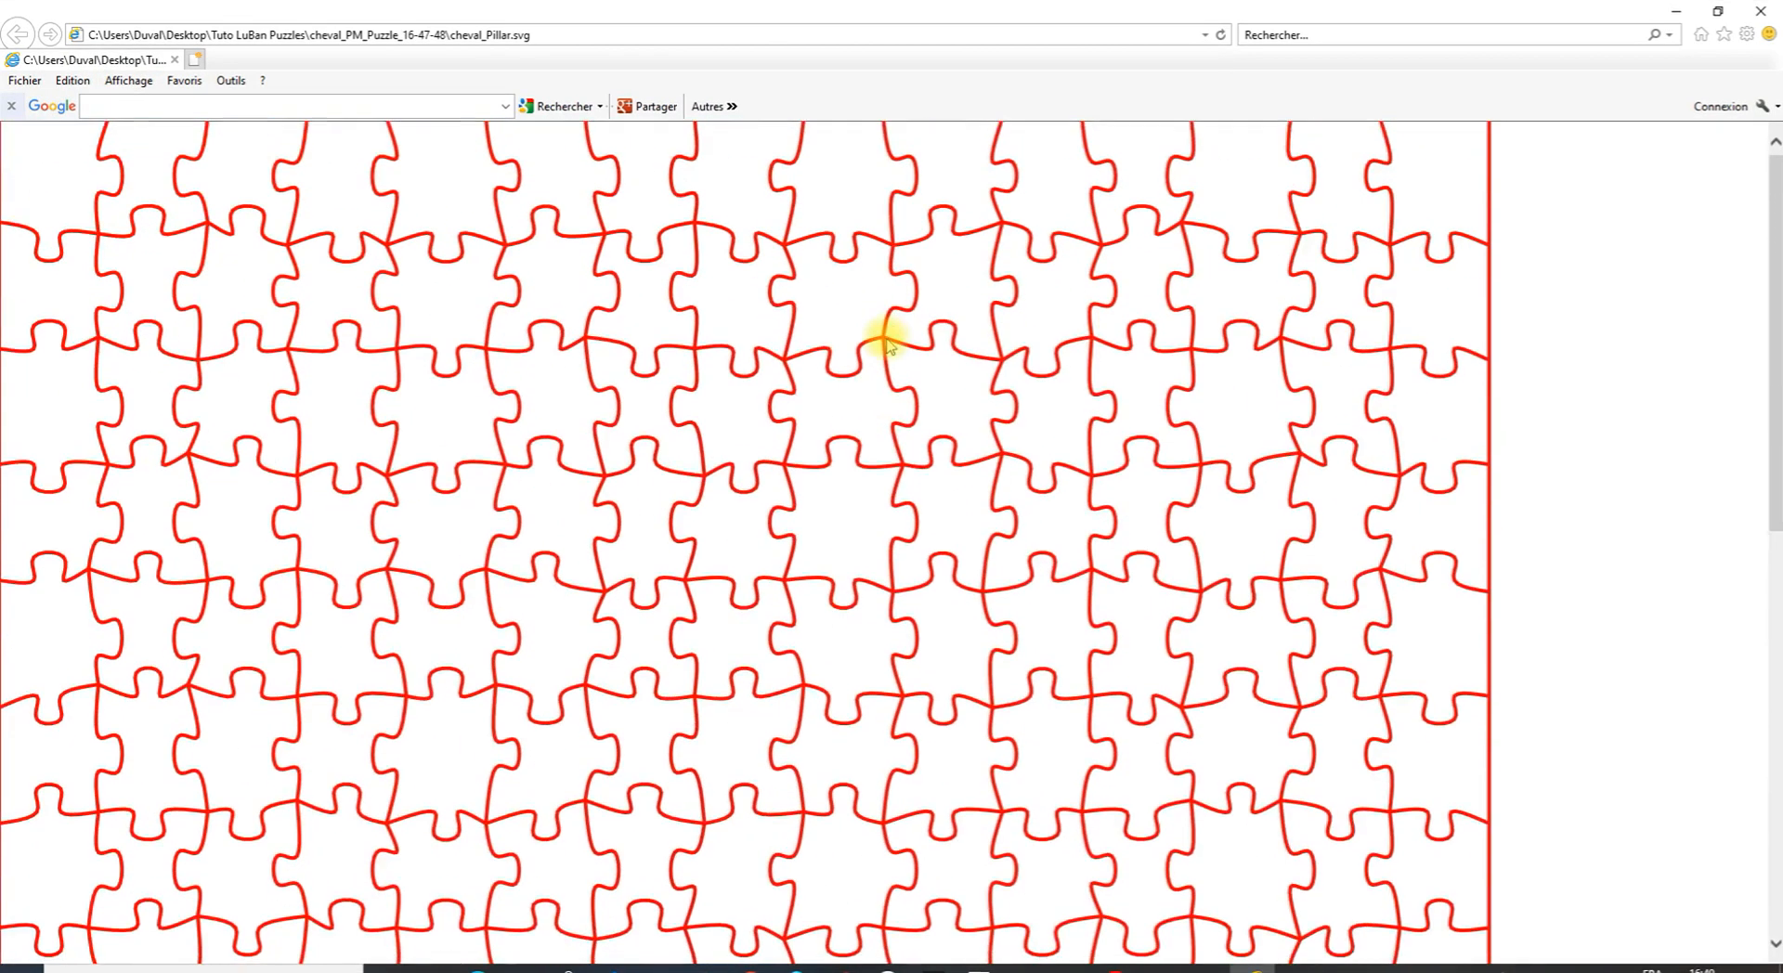
{"action": "scroll", "coordinate": [888, 345], "scroll_direction": "down", "scroll_amount": 5}
{"action": "scroll", "coordinate": [888, 345], "scroll_direction": "down", "scroll_amount": 2}
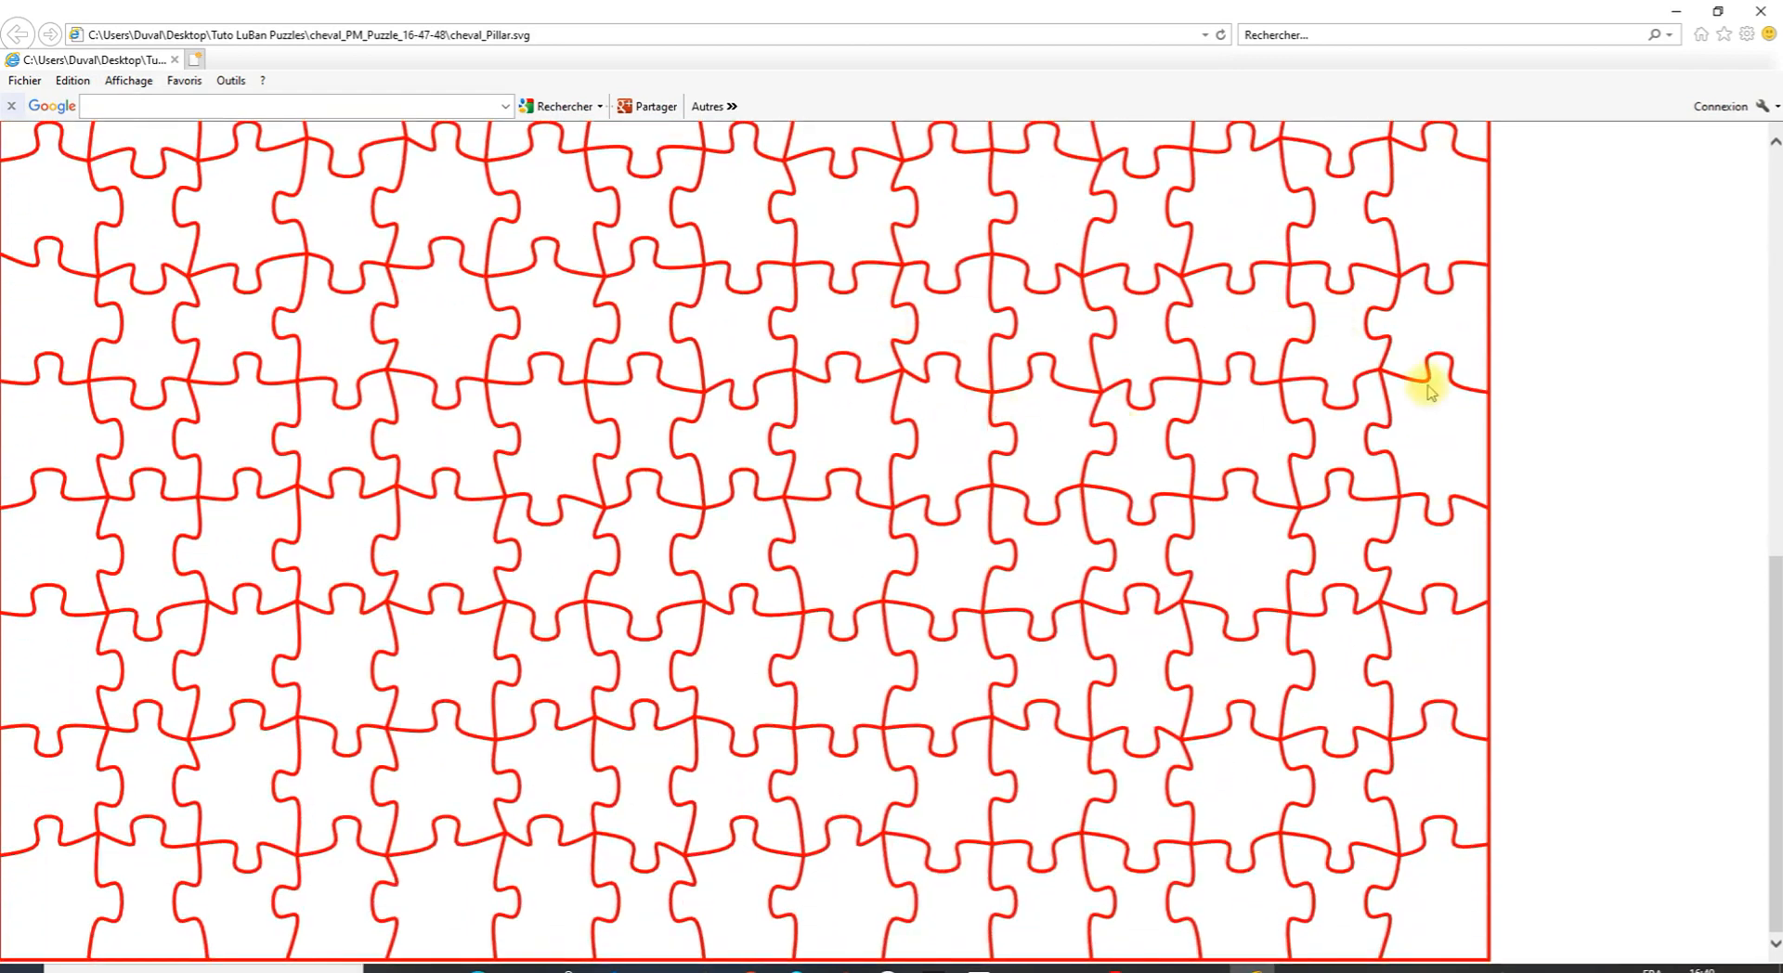
{"action": "left_click", "coordinate": [1774, 15]}
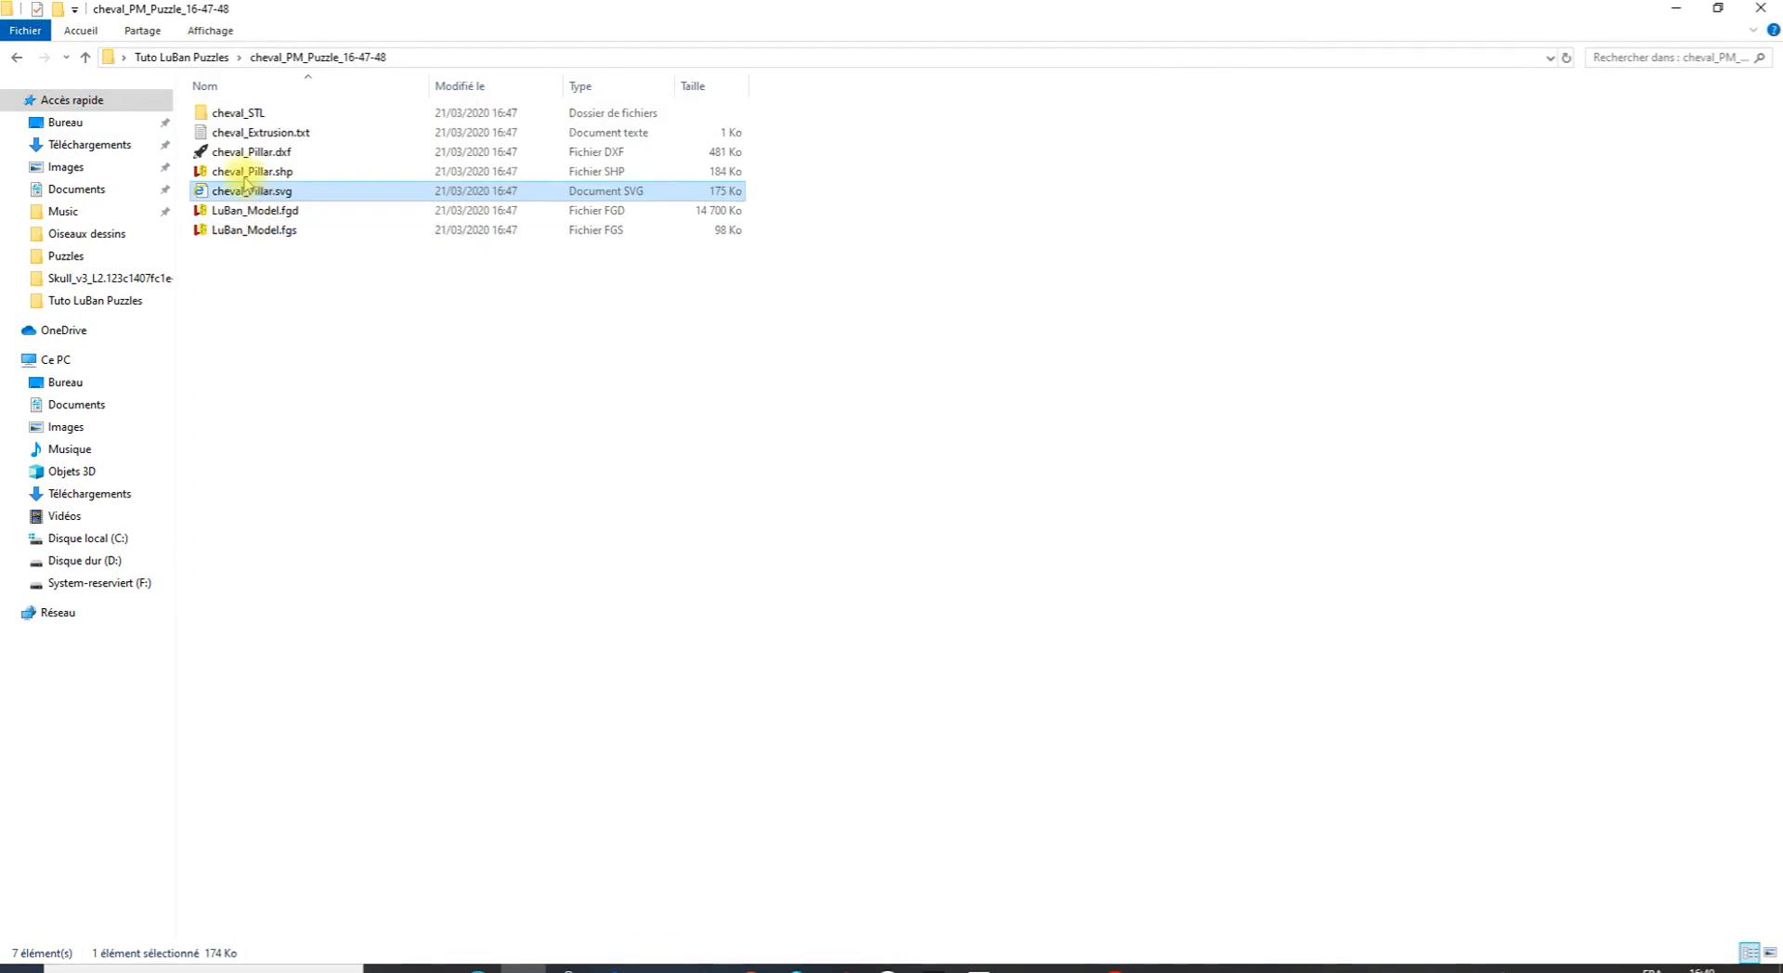
Open AllInOne.stl from the cheval_STL folder in Ultimaker Cura, dismiss the data collection notice and view the puzzle up close.
{"action": "double_click", "coordinate": [223, 113]}
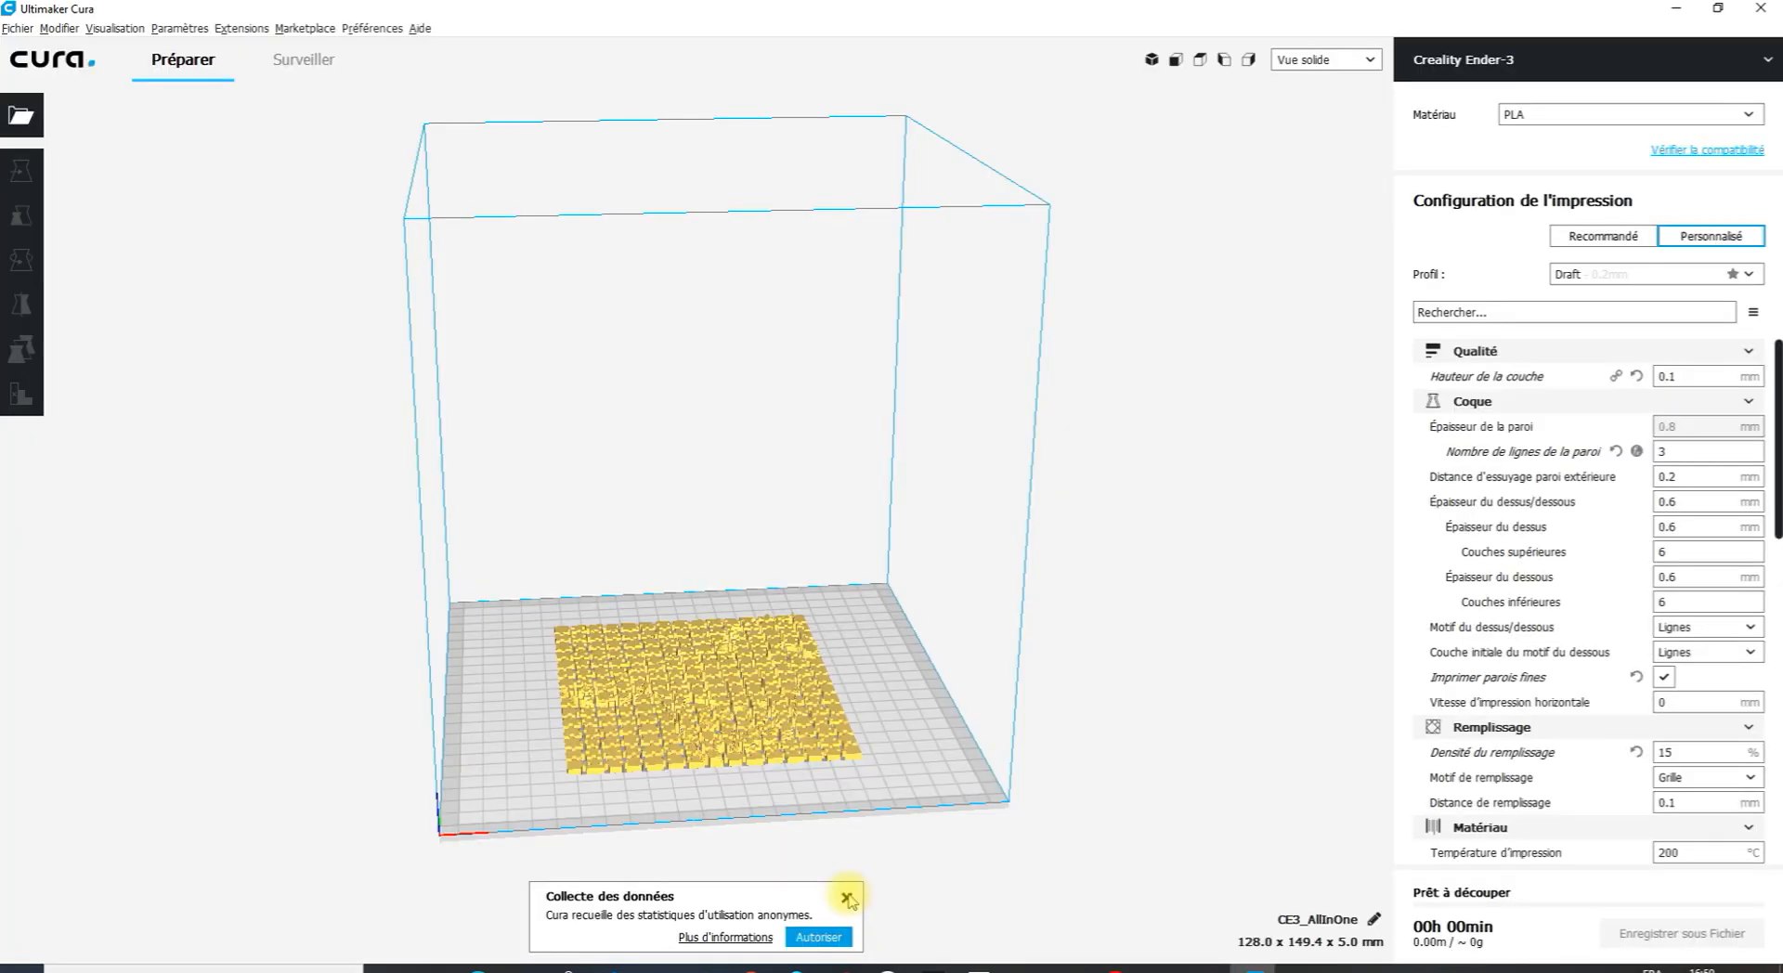
{"action": "left_click", "coordinate": [848, 895]}
{"action": "scroll", "coordinate": [917, 794], "scroll_direction": "up", "scroll_amount": 3}
{"action": "middle_click_drag", "start_coordinate": [782, 808], "coordinate": [816, 351]}
{"action": "scroll", "coordinate": [794, 600], "scroll_direction": "up", "scroll_amount": 3}
{"action": "right_click_drag", "start_coordinate": [796, 597], "coordinate": [883, 634]}
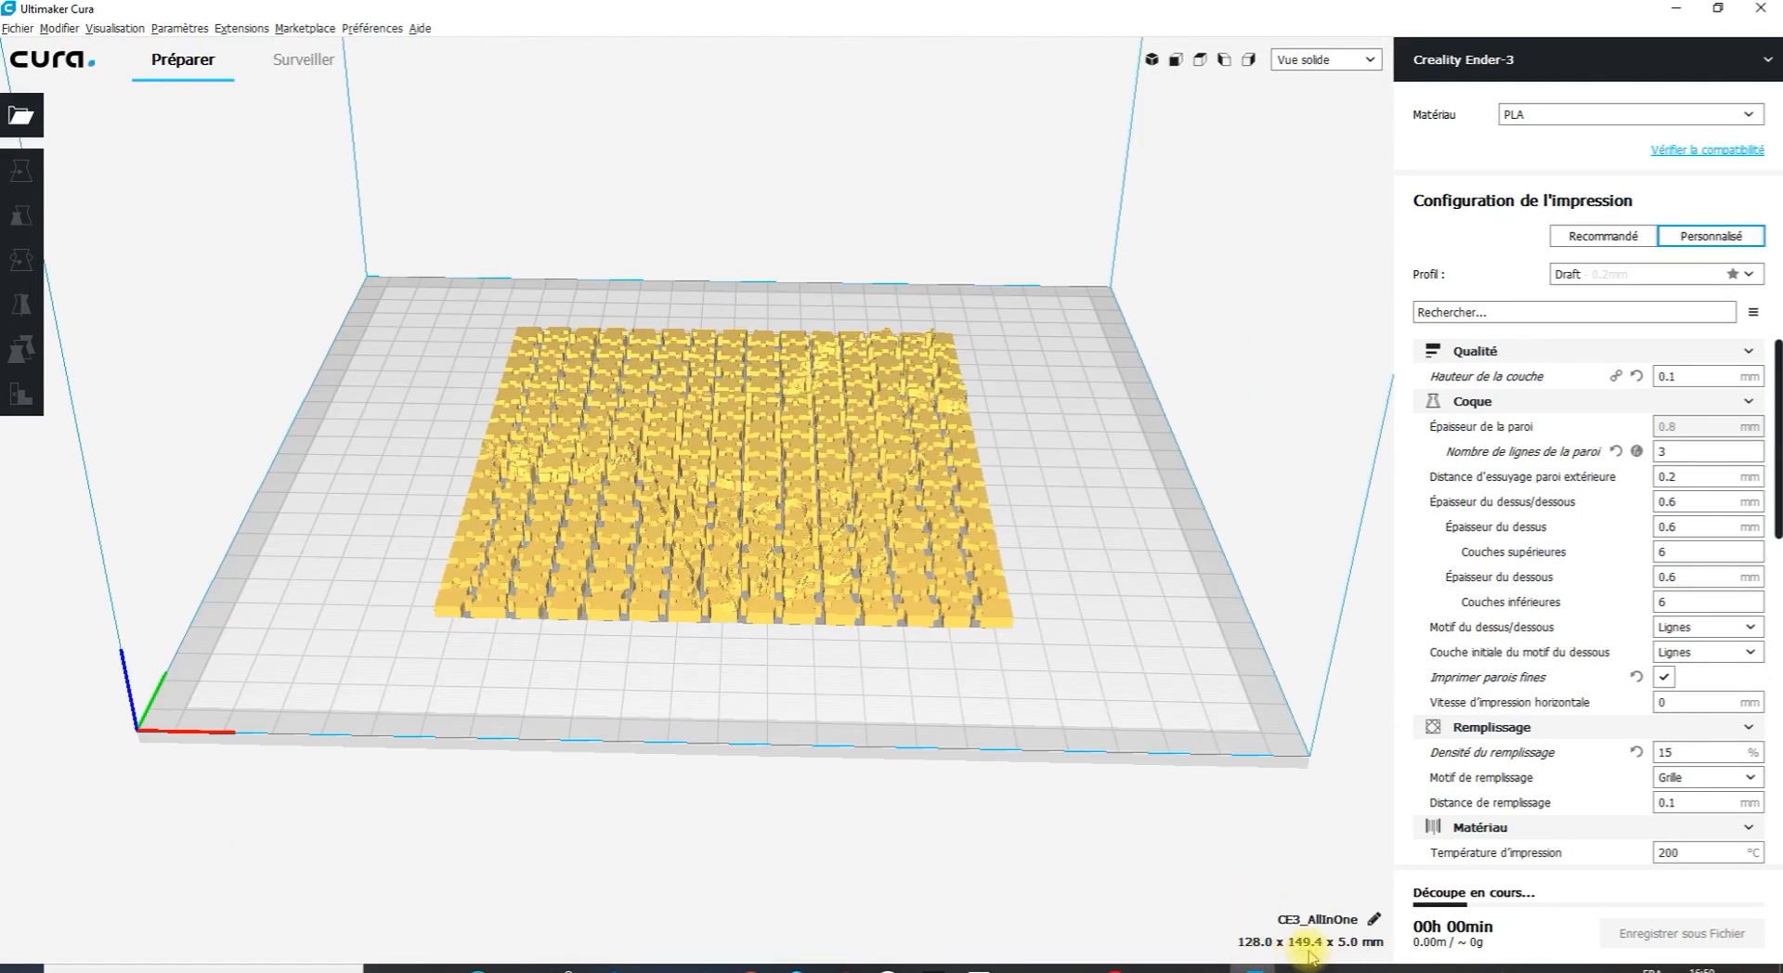
Select the puzzle model and scale it uniformly to 100 mm in X.
{"action": "left_click", "coordinate": [692, 461]}
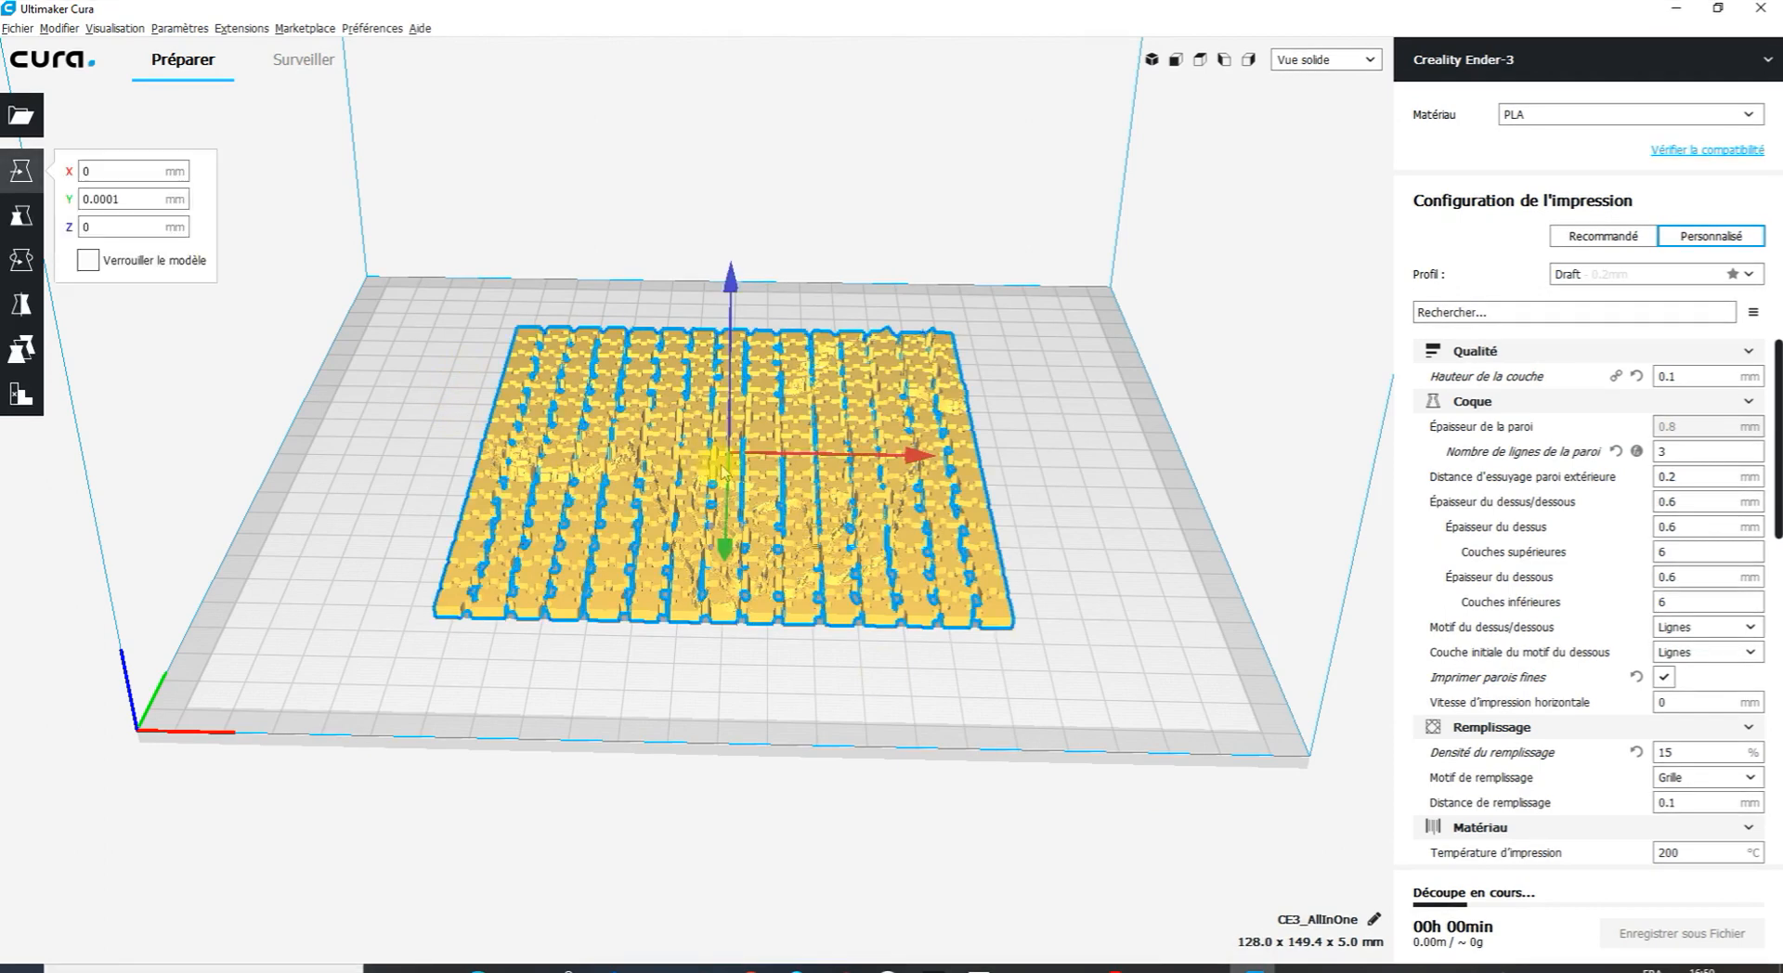
{"action": "left_click", "coordinate": [15, 221]}
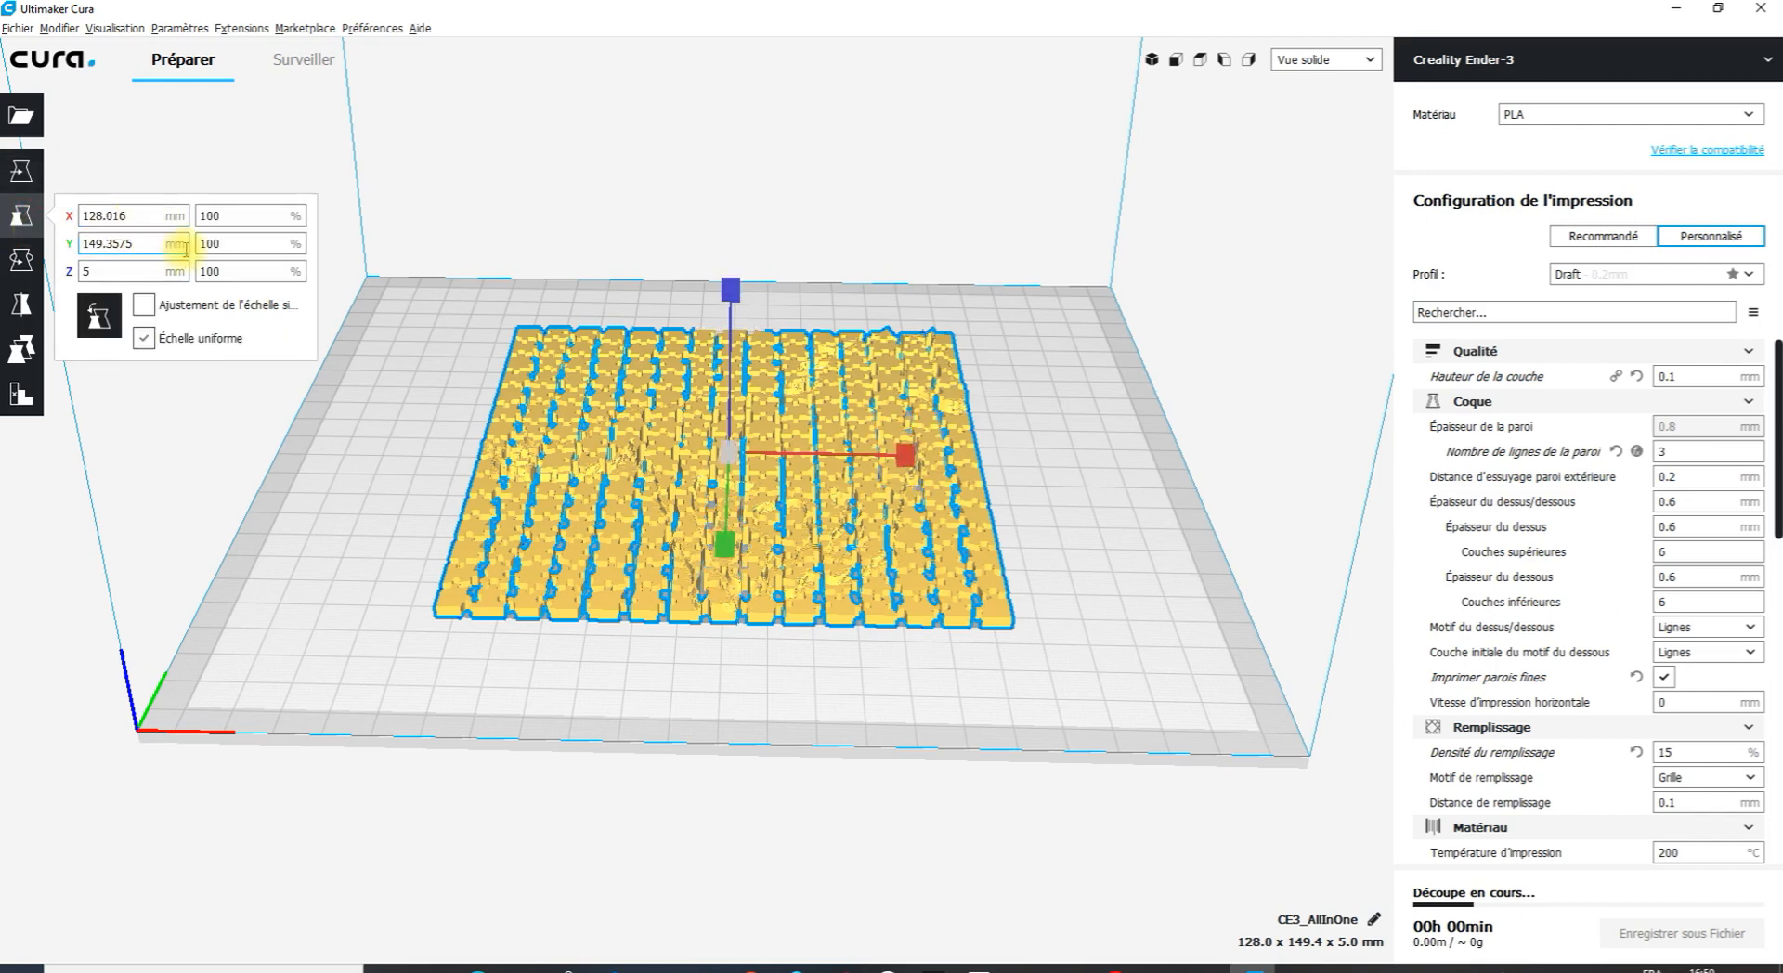
{"action": "left_click", "coordinate": [161, 240]}
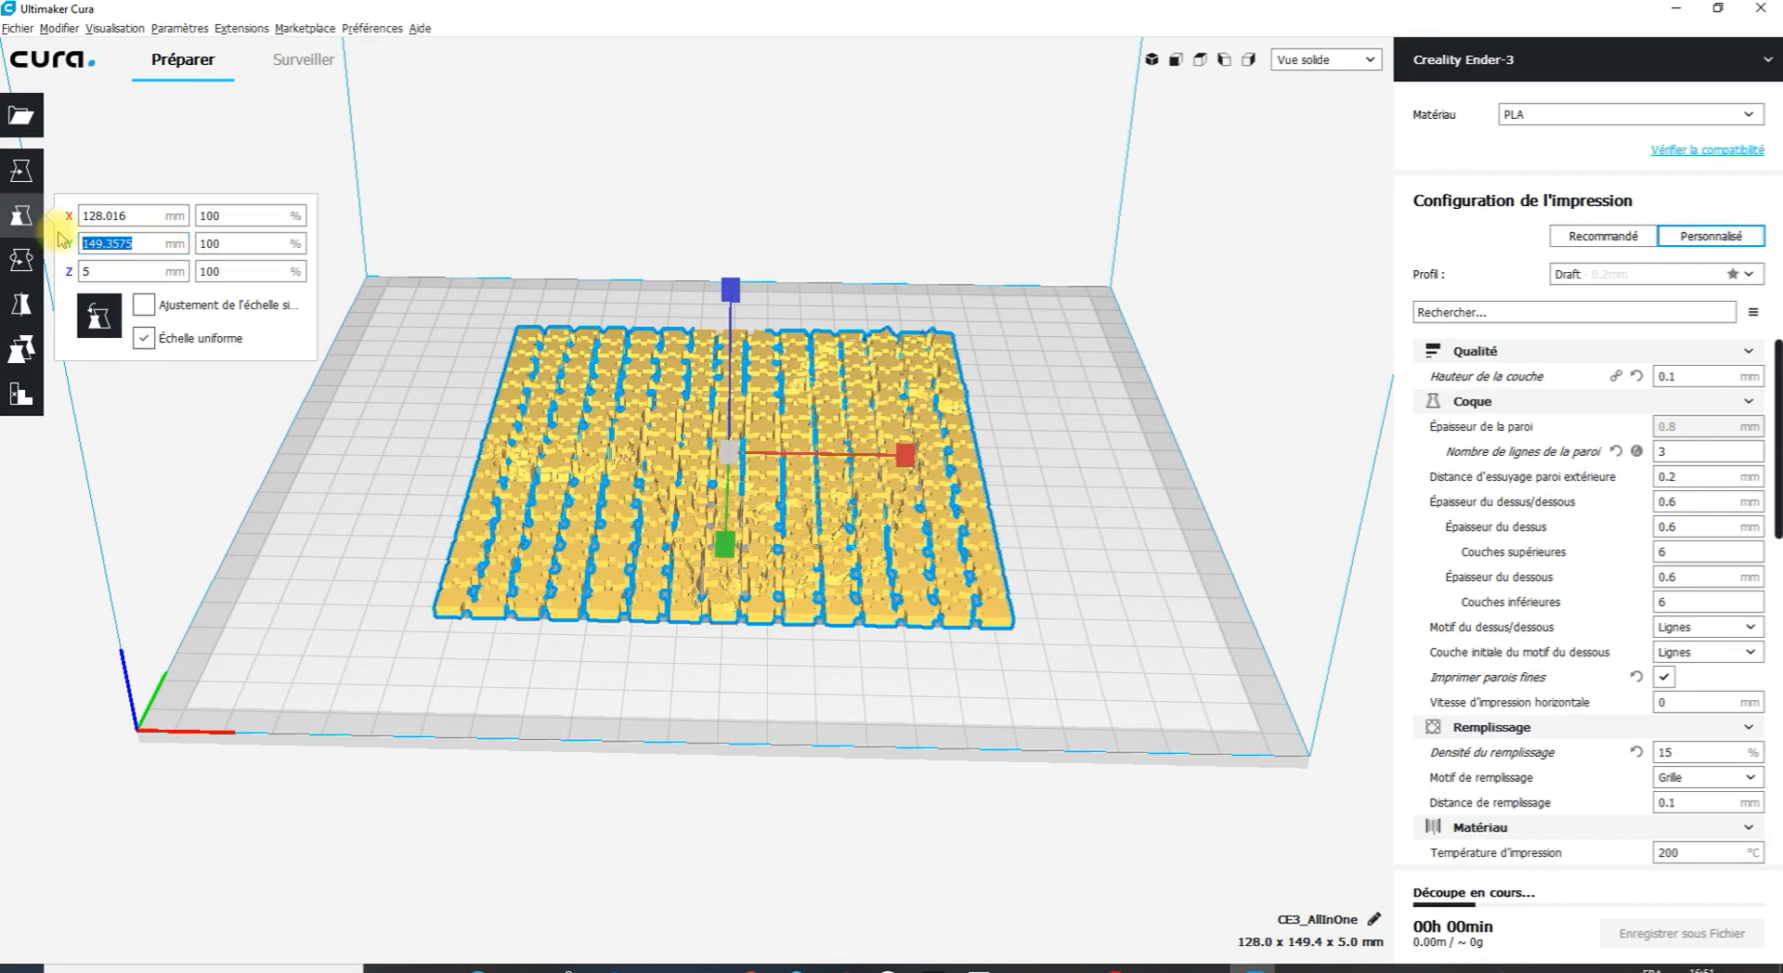
{"action": "left_click_drag", "start_coordinate": [130, 216], "coordinate": [53, 213]}
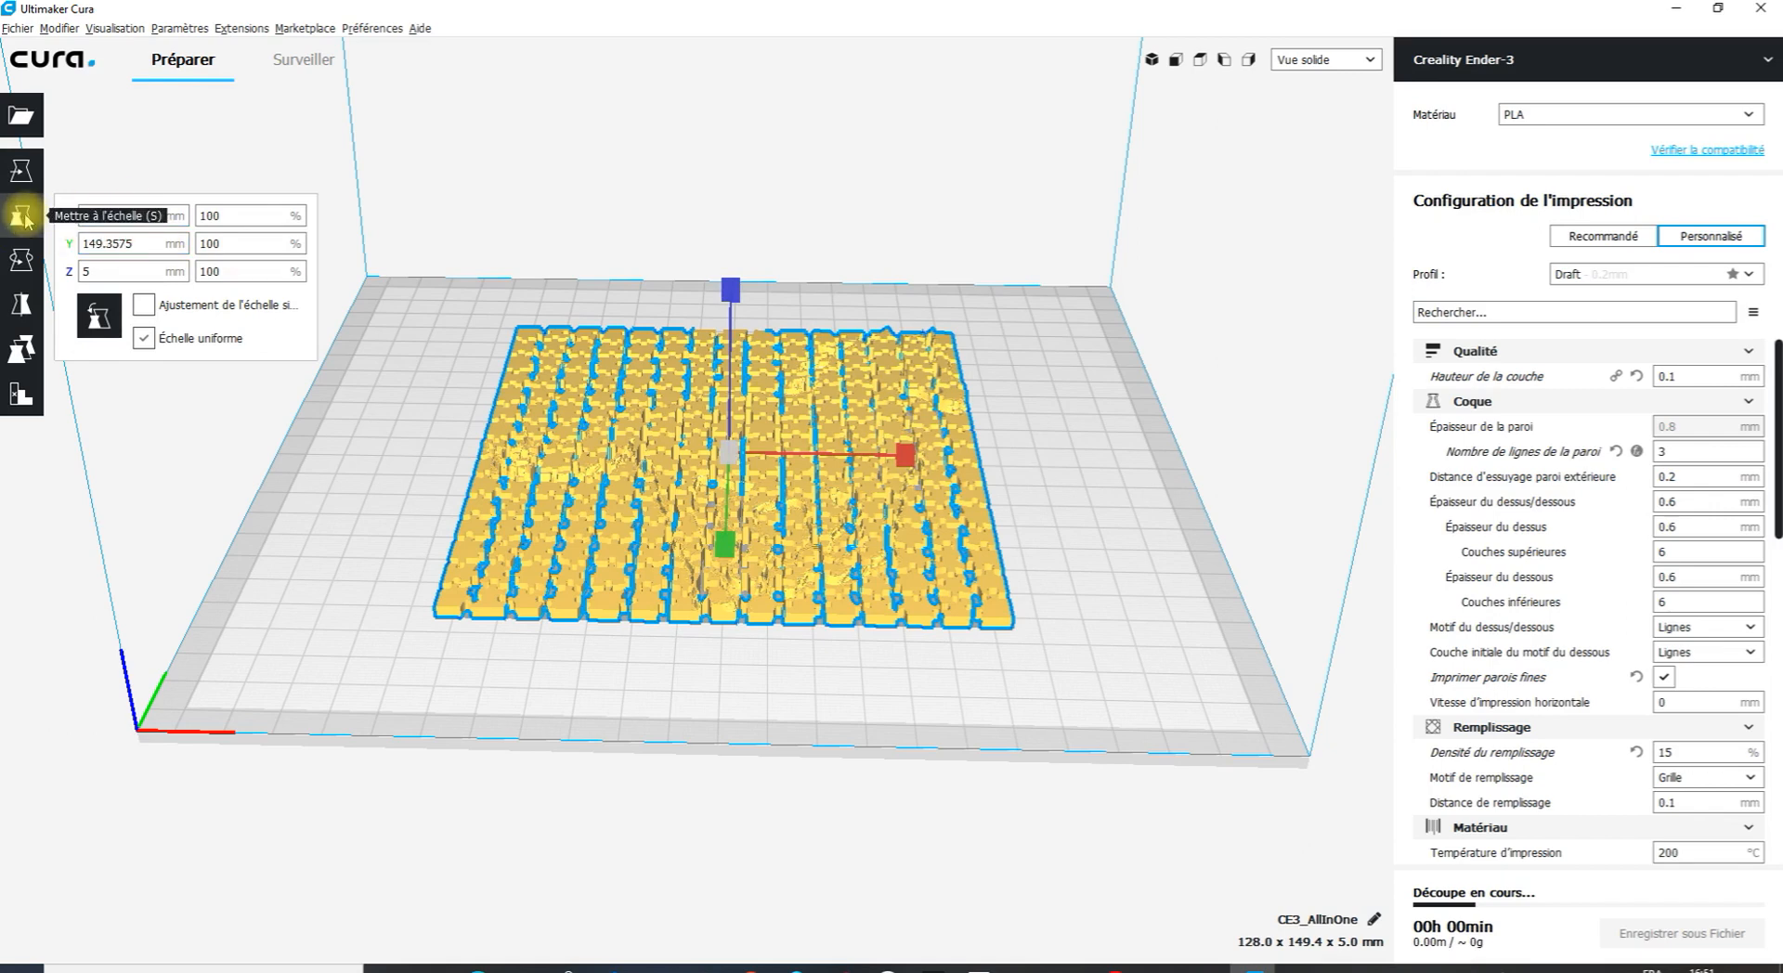
{"action": "type", "text": "100"}
{"action": "key", "text": "Return"}
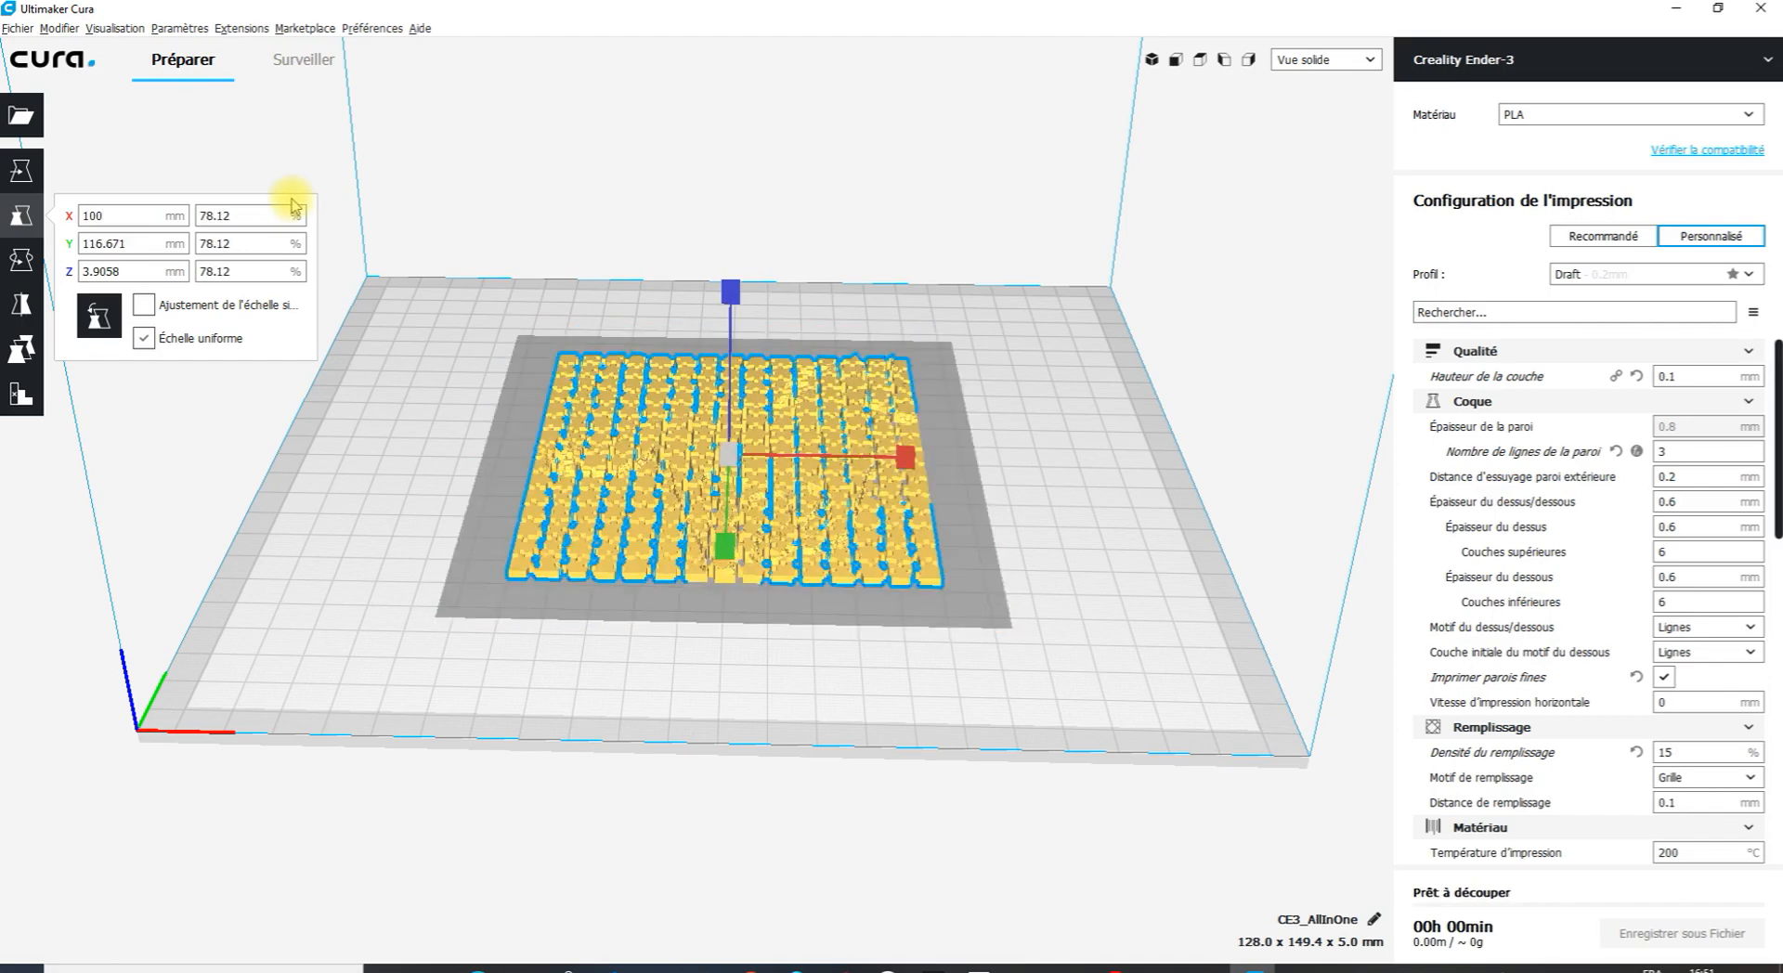
Scale the puzzle uniformly to 150 mm in X, deselect it and view it on the whole build plate.
{"action": "scroll", "coordinate": [754, 478], "scroll_direction": "up", "scroll_amount": 5}
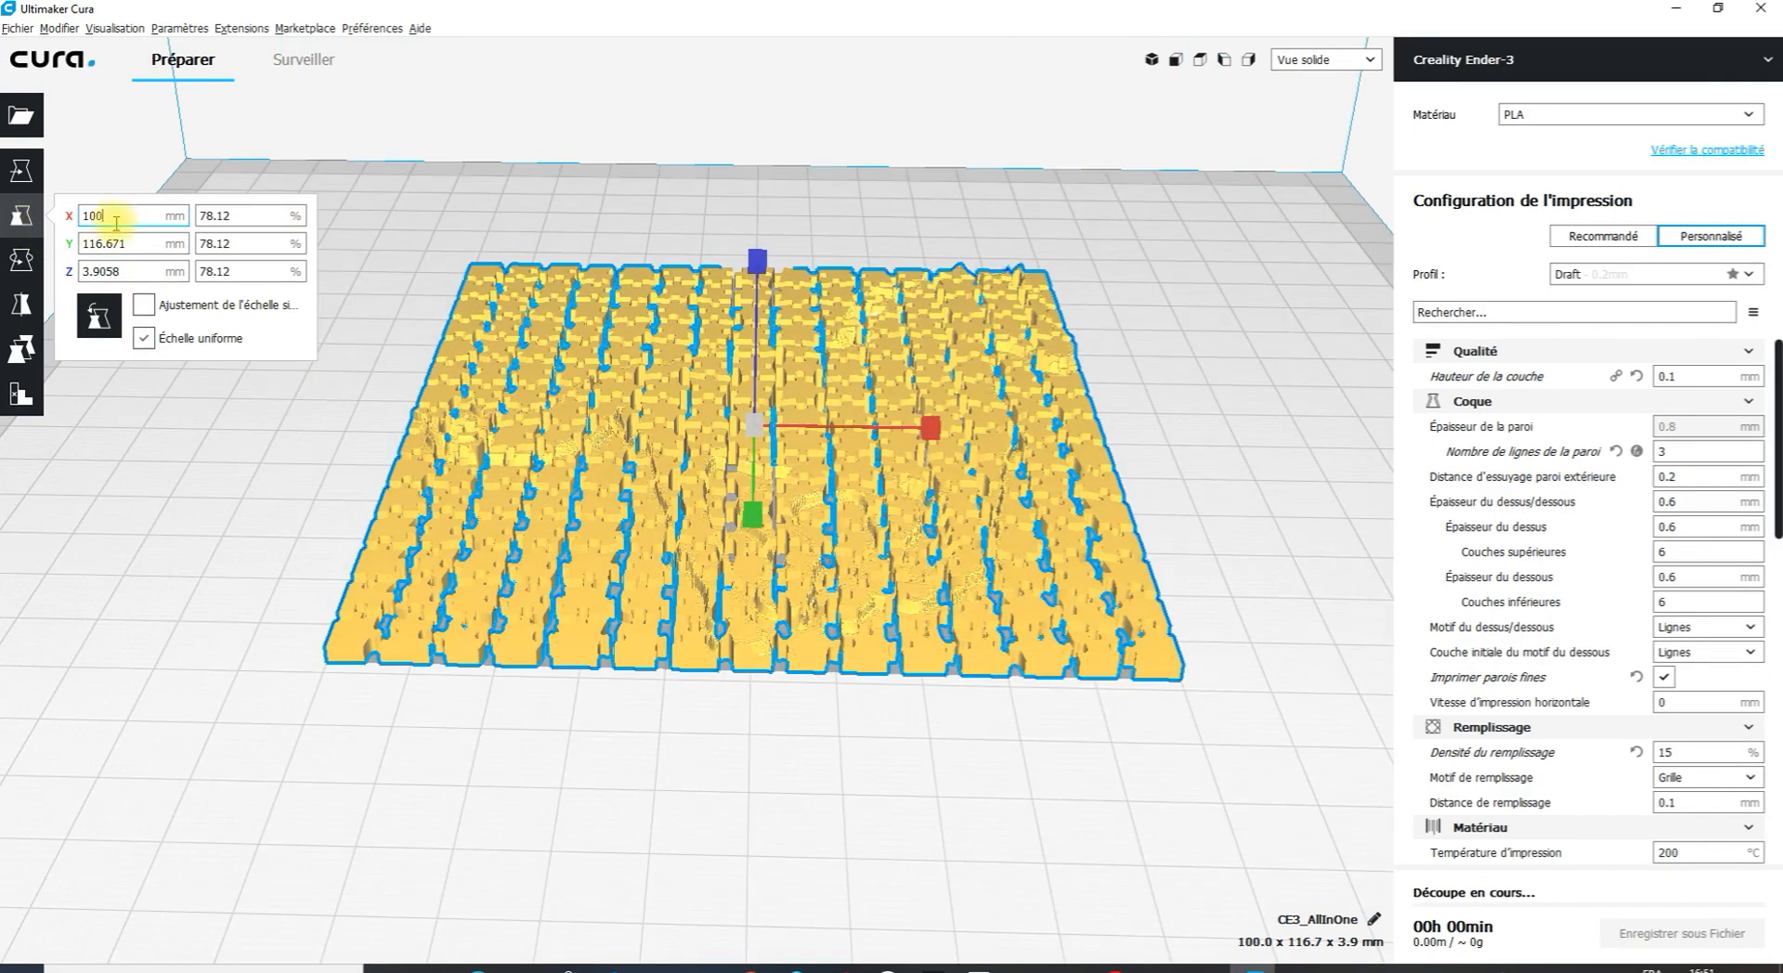
{"action": "double_click", "coordinate": [114, 219]}
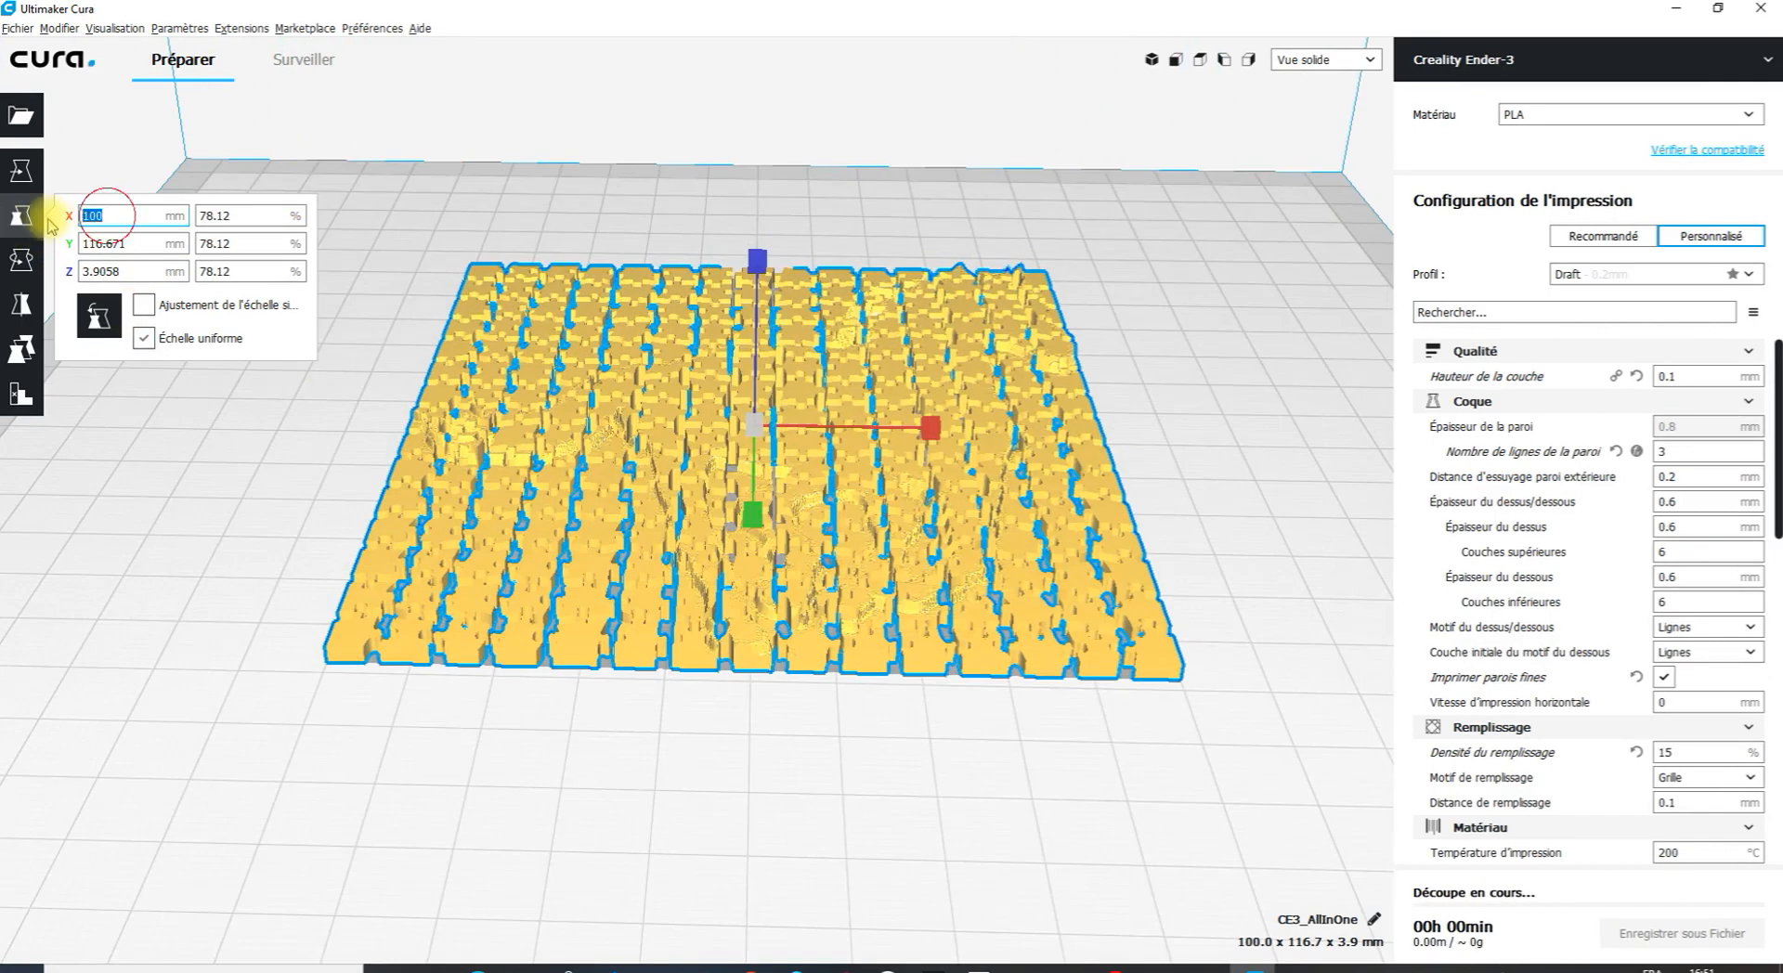
{"action": "type", "text": "150"}
{"action": "key", "text": "Return"}
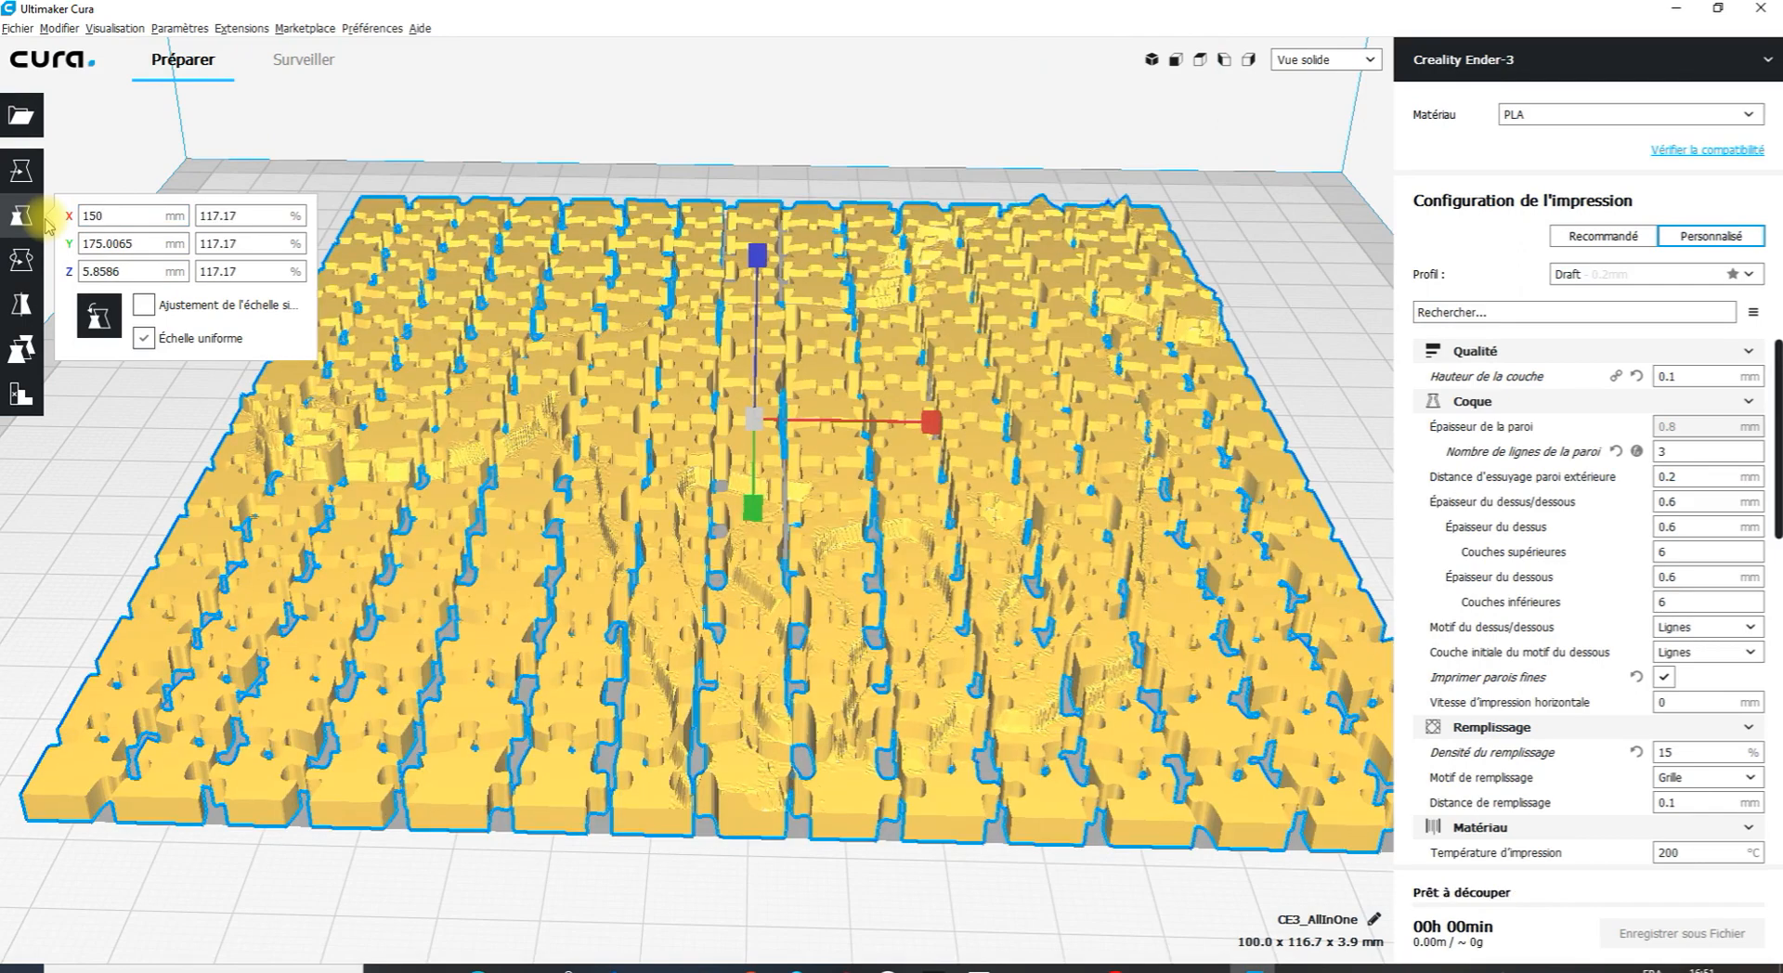
{"action": "scroll", "coordinate": [577, 387], "scroll_direction": "down", "scroll_amount": 6}
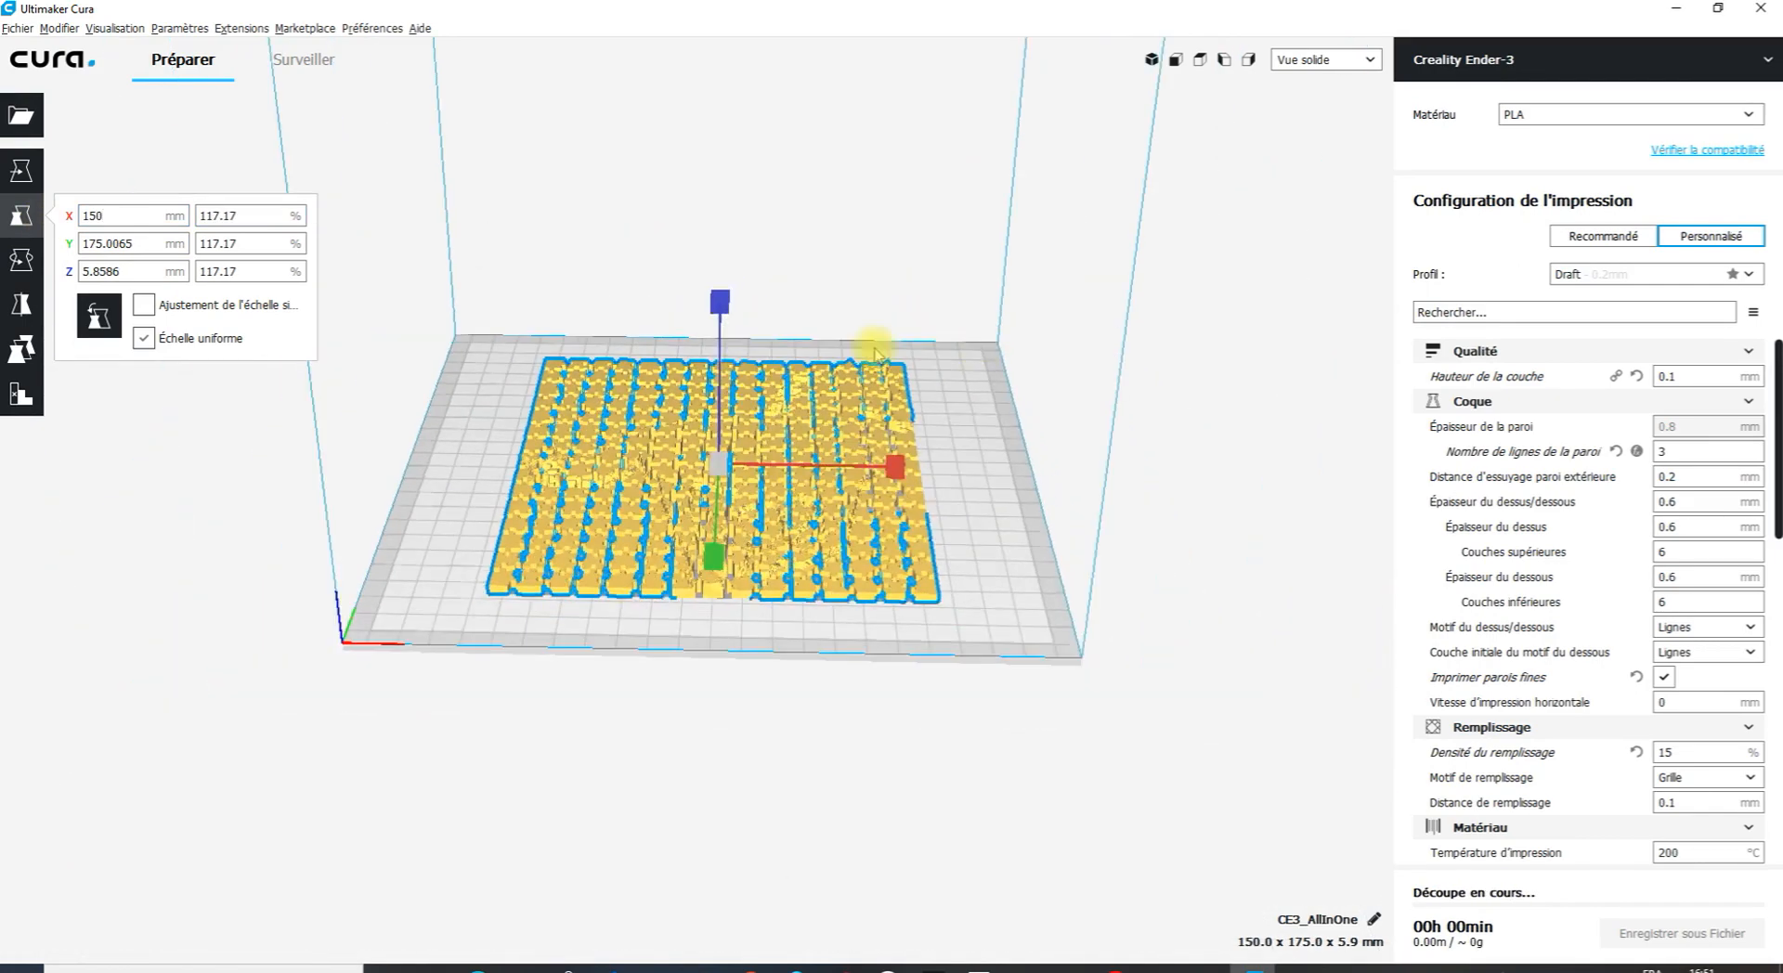
{"action": "left_click", "coordinate": [987, 514]}
{"action": "mouse_move", "coordinate": [987, 513]}
{"action": "right_mouse_down"}
{"action": "mouse_move", "coordinate": [999, 605]}
{"action": "mouse_move", "coordinate": [1010, 536]}
{"action": "right_mouse_up"}
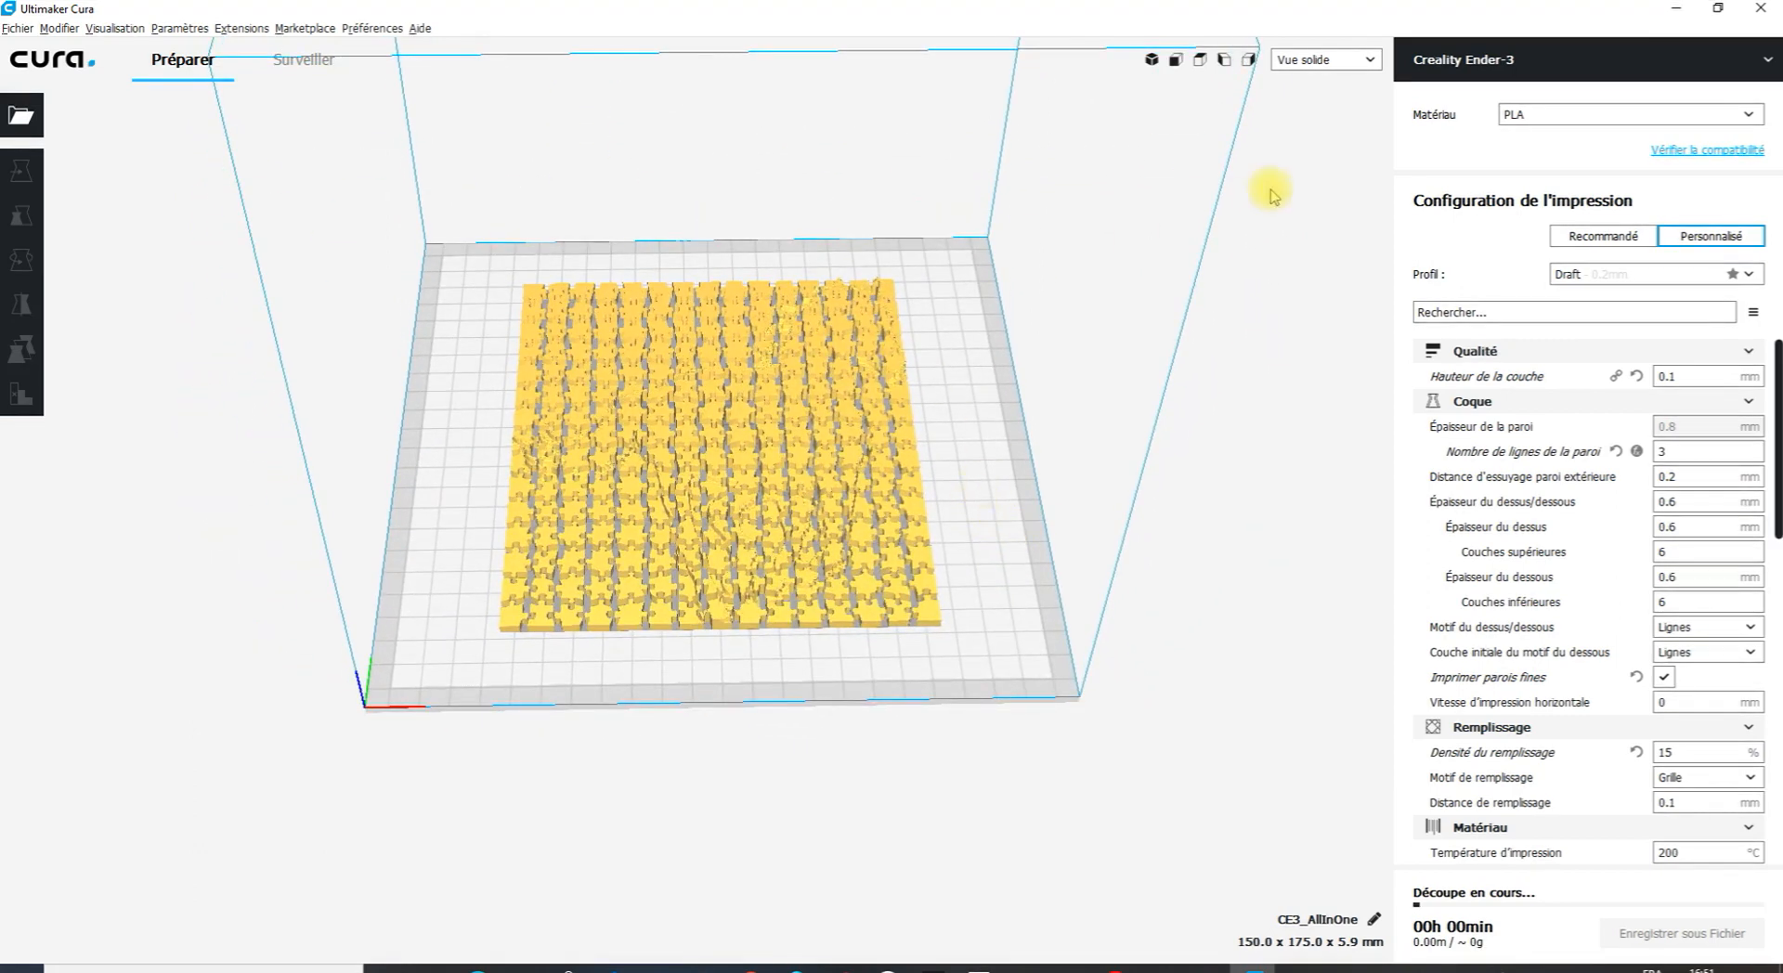
Switch to File Explorer, look through the individual part STL files in the cheval_STL folder, and return to Cura.
{"action": "left_click", "coordinate": [1677, 10]}
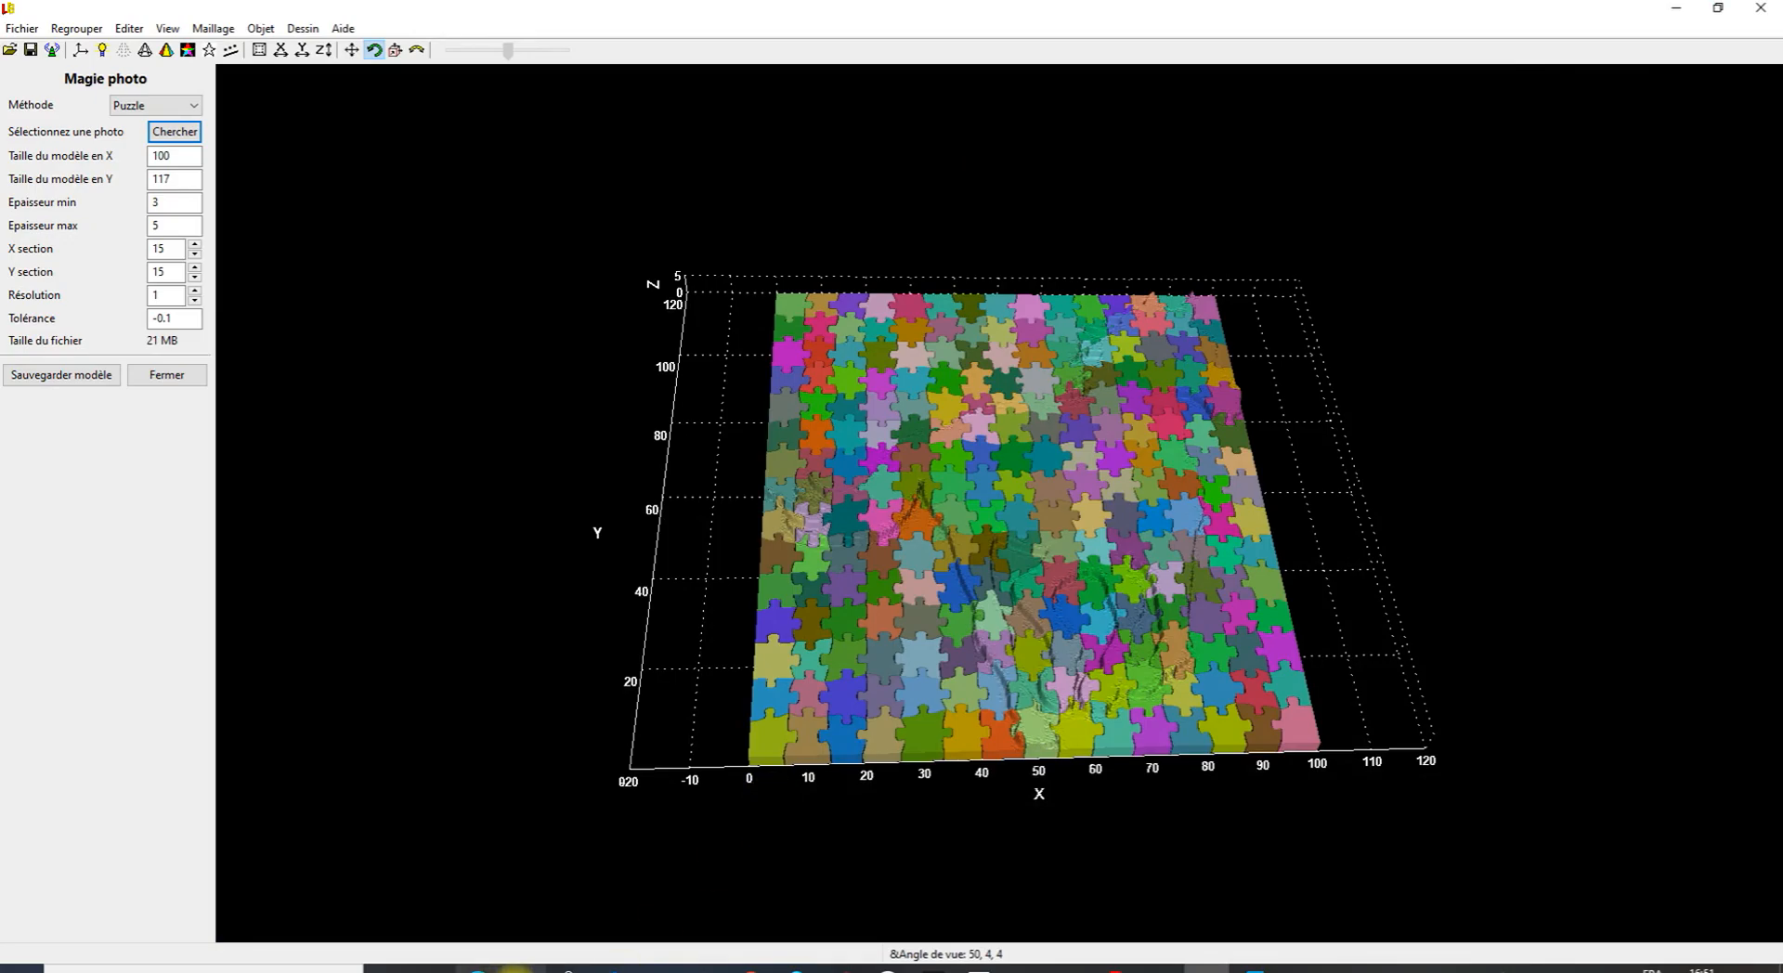
{"action": "left_click", "coordinate": [516, 969]}
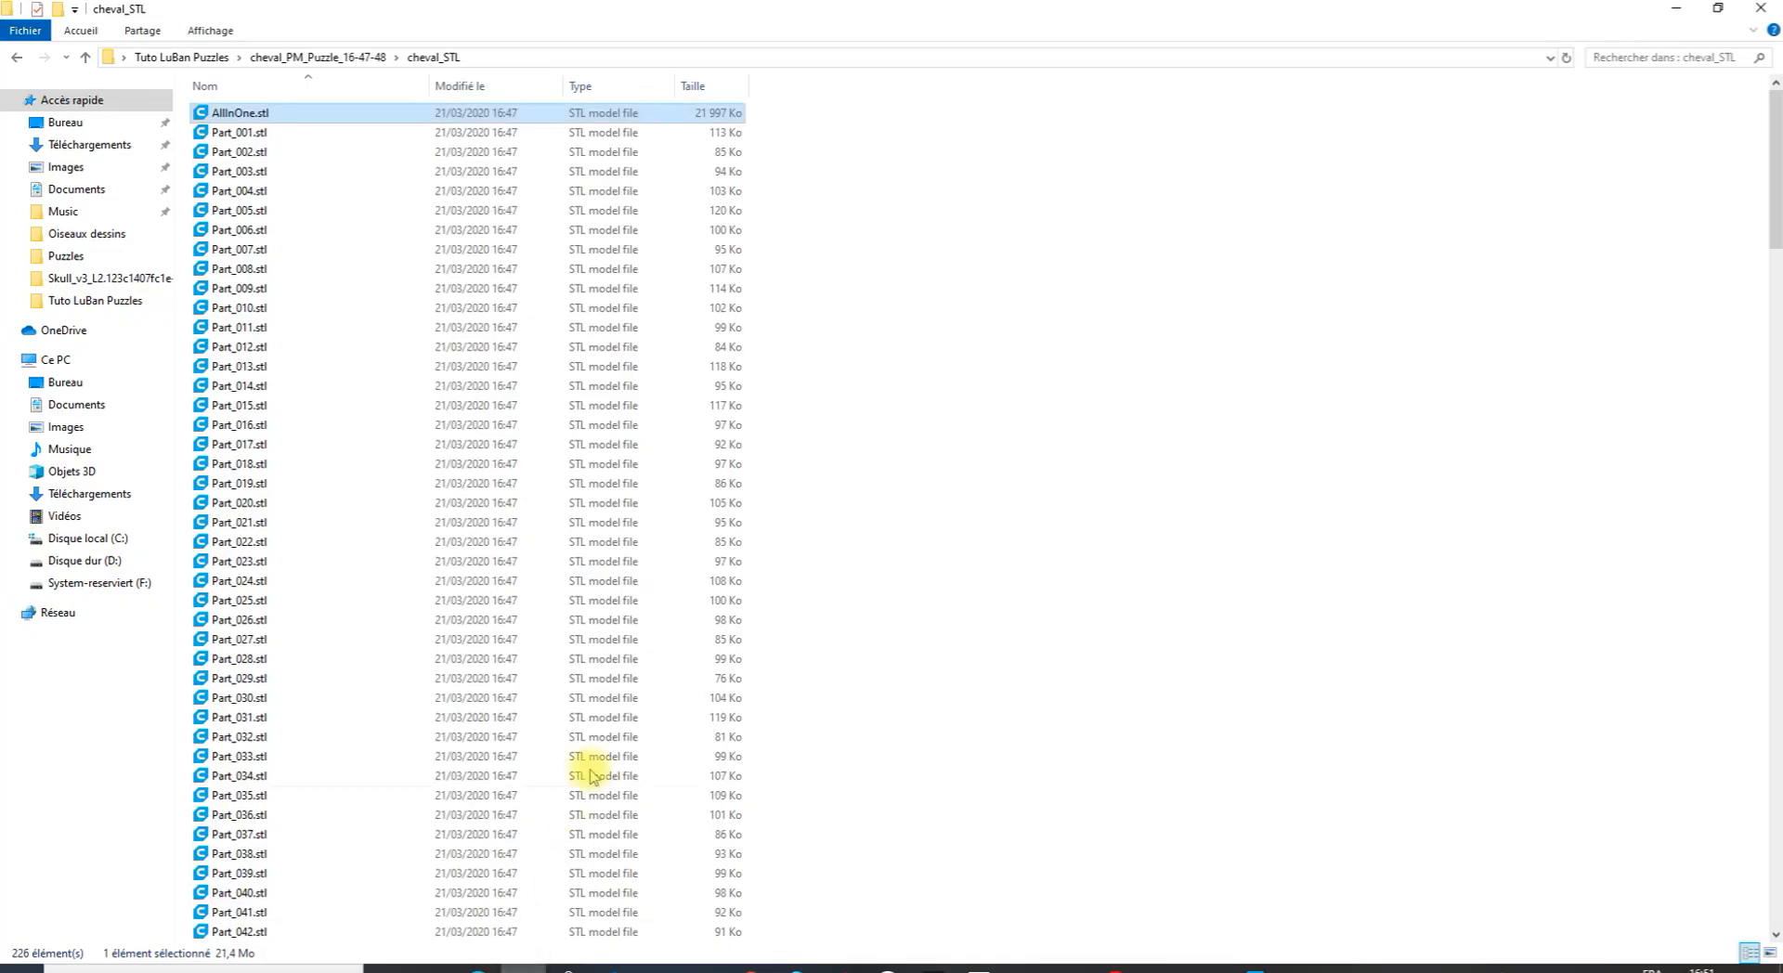
{"action": "left_click", "coordinate": [239, 132]}
{"action": "scroll", "coordinate": [229, 371], "scroll_direction": "down", "scroll_amount": 20}
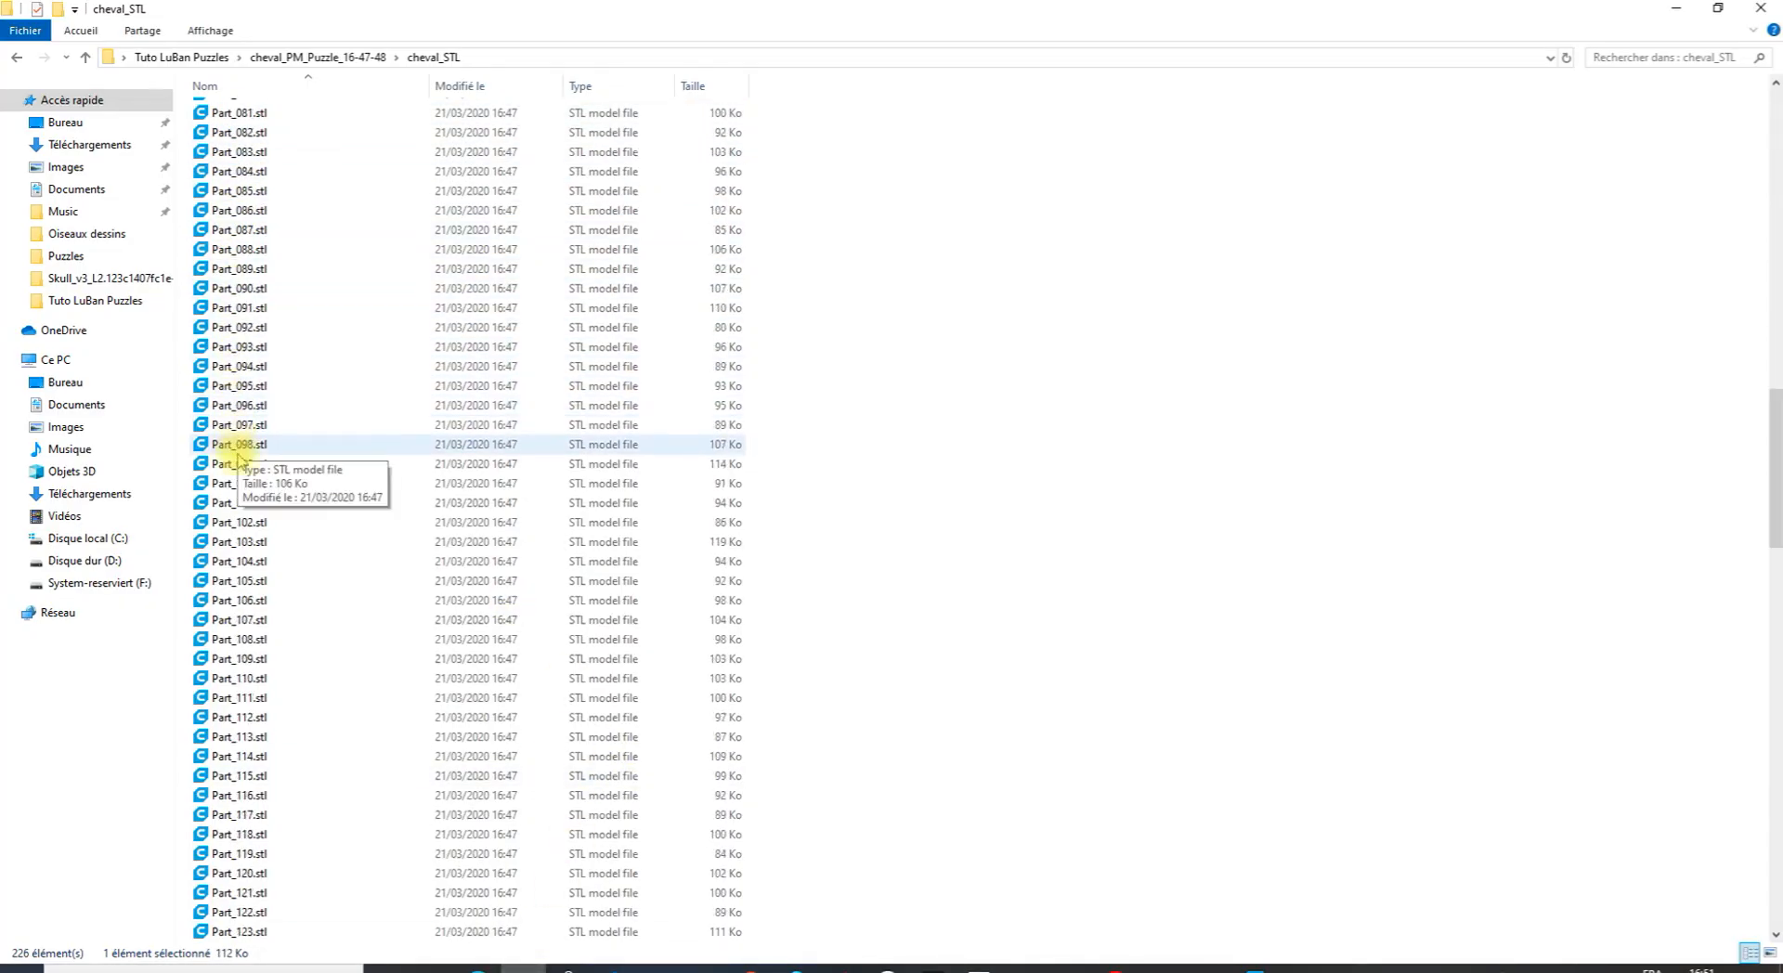
{"action": "scroll", "coordinate": [238, 455], "scroll_direction": "down", "scroll_amount": 20}
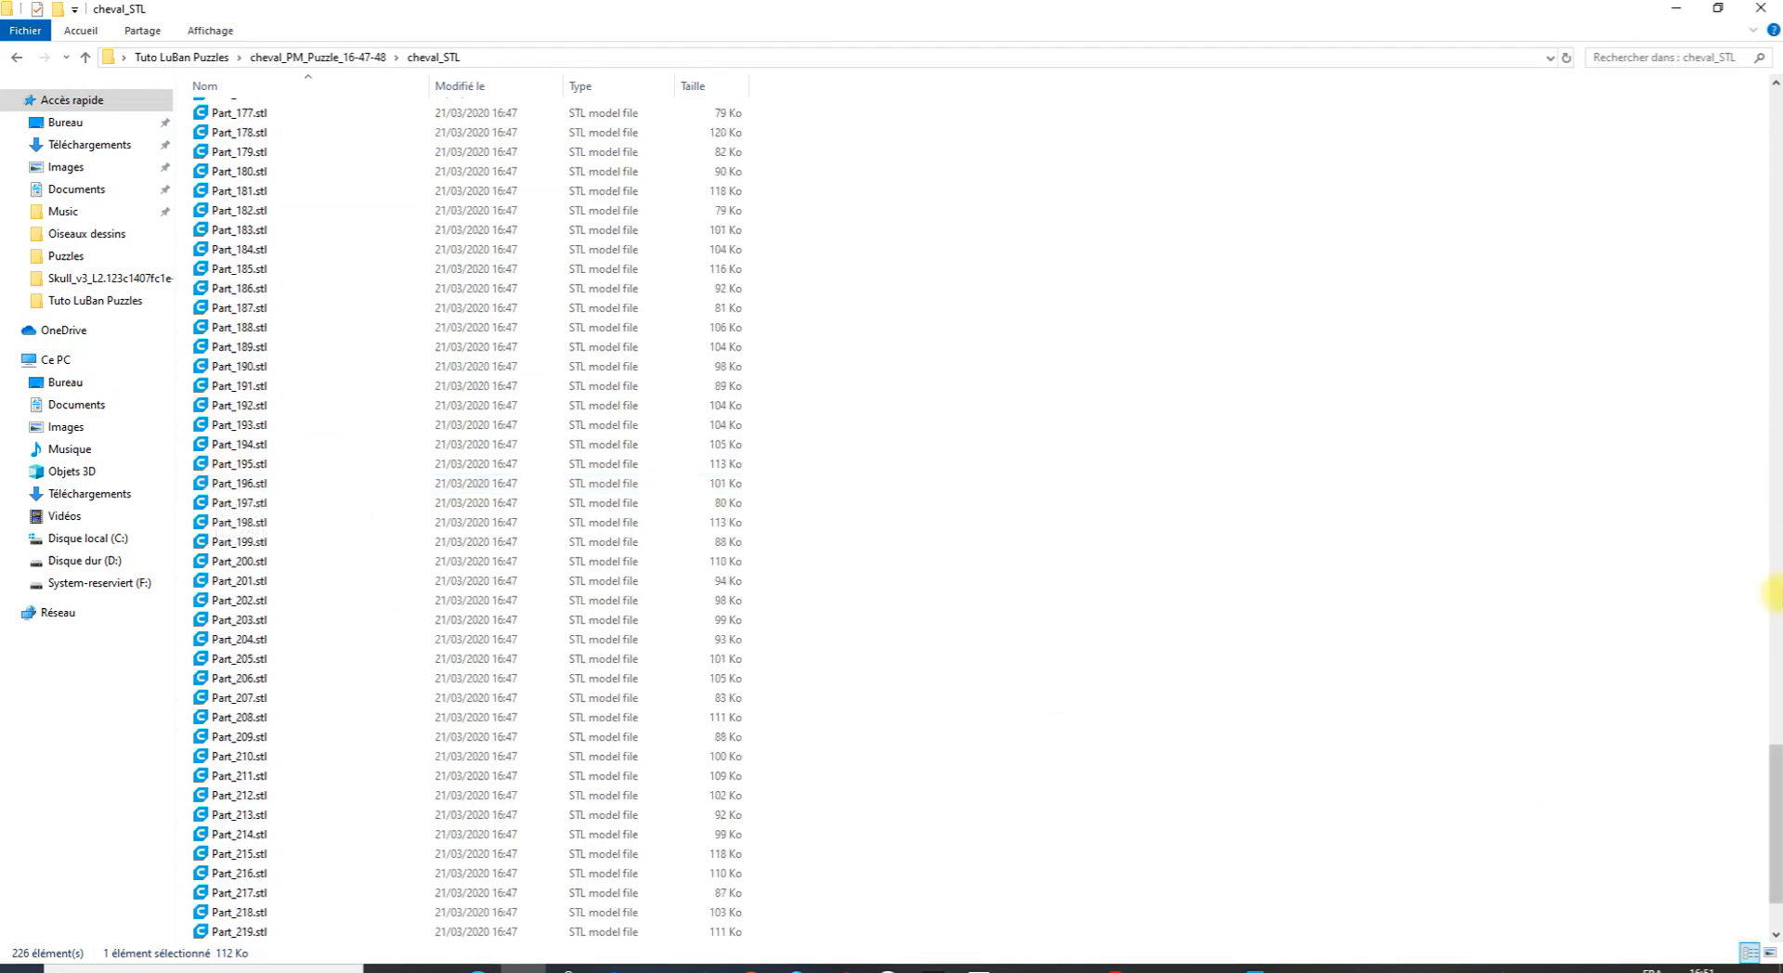
{"action": "scroll", "coordinate": [1770, 774], "scroll_direction": "down", "scroll_amount": 2}
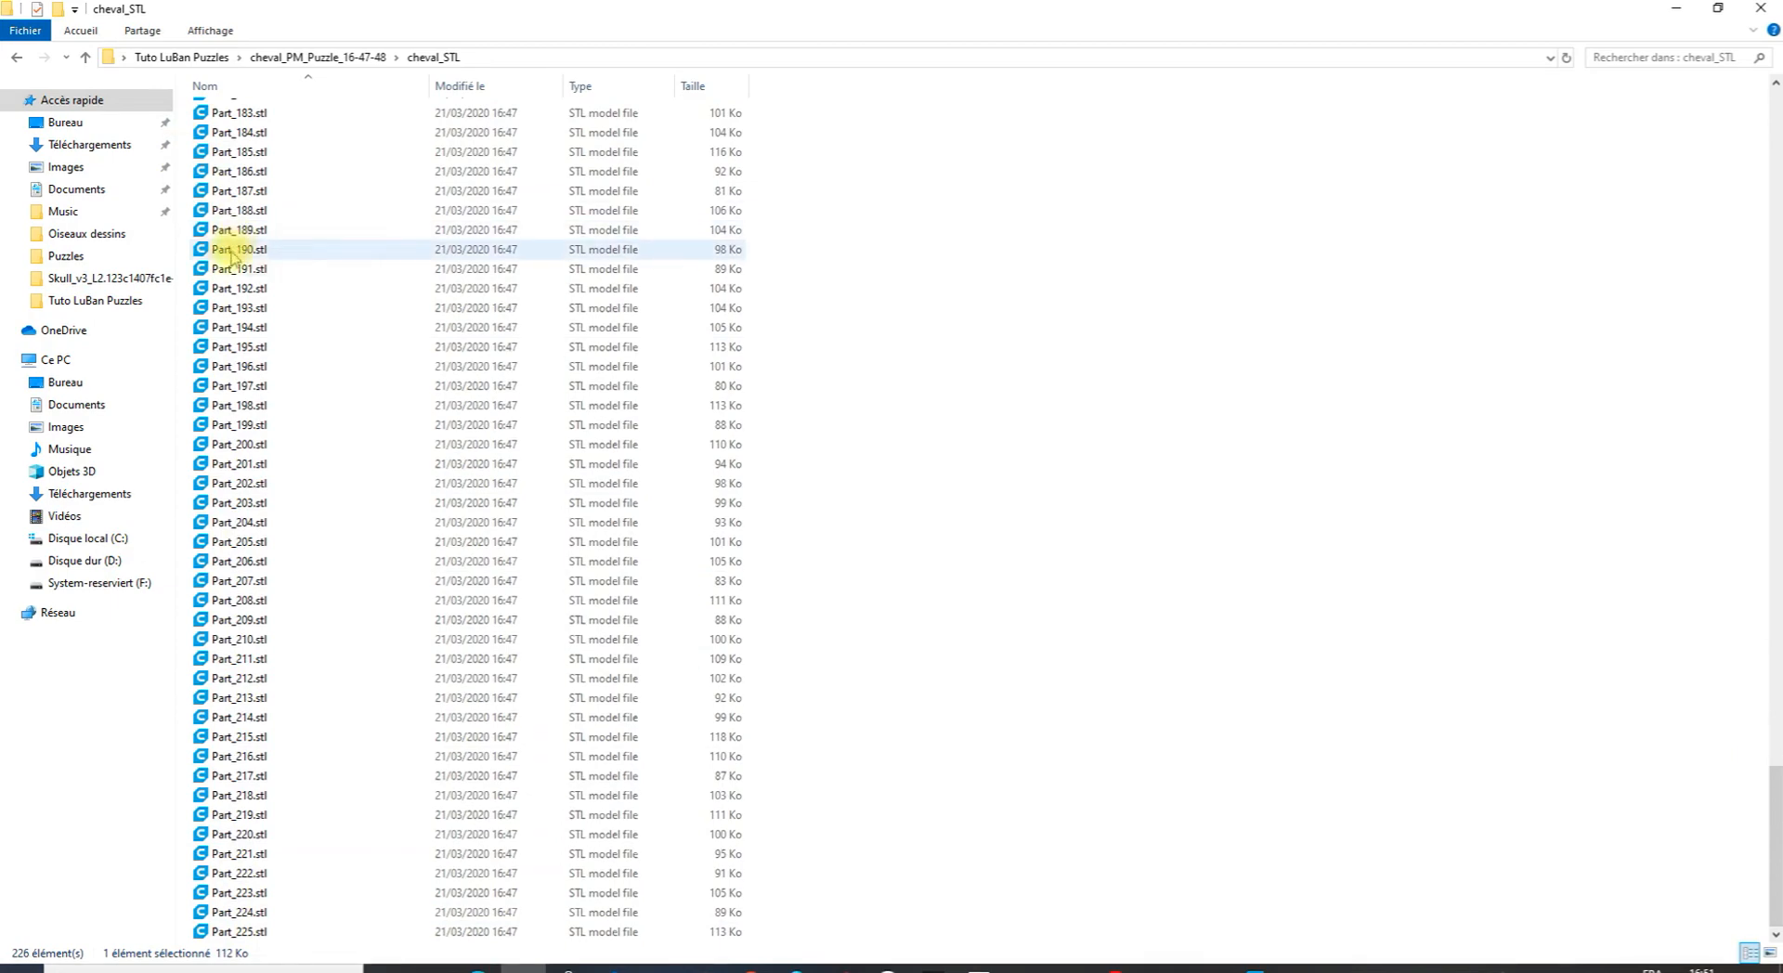
{"action": "scroll", "coordinate": [228, 267], "scroll_direction": "up", "scroll_amount": 5}
{"action": "scroll", "coordinate": [232, 278], "scroll_direction": "up", "scroll_amount": 20}
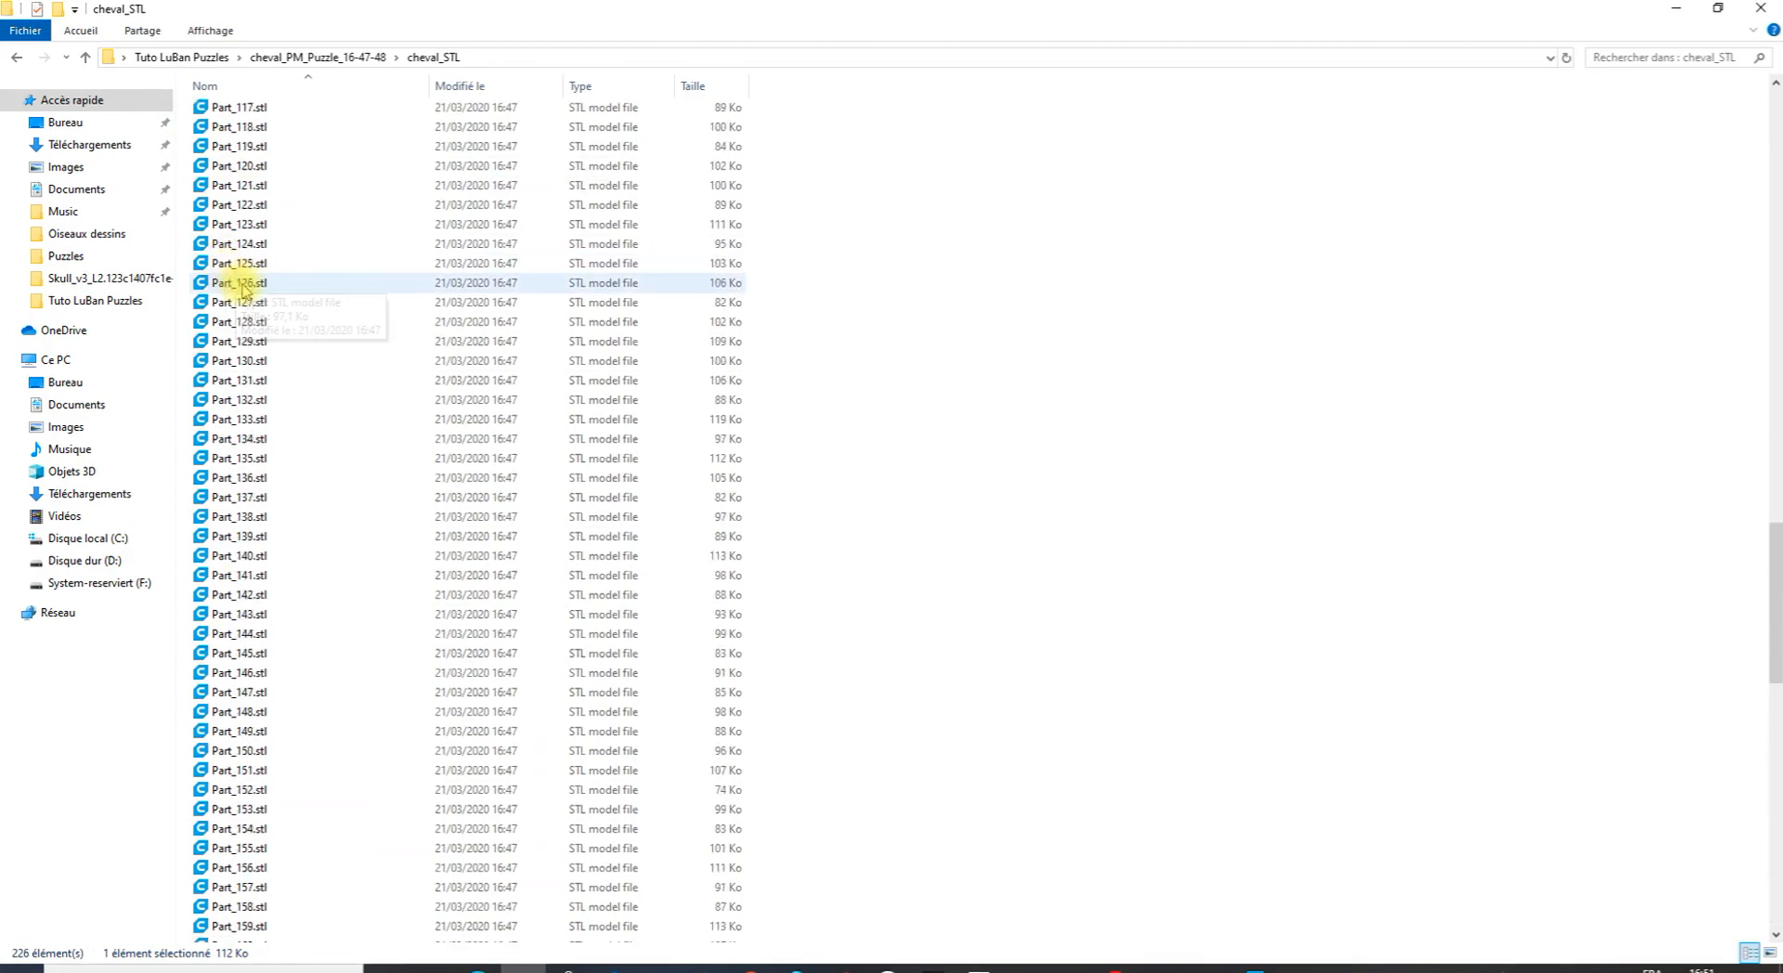
{"action": "scroll", "coordinate": [238, 283], "scroll_direction": "up", "scroll_amount": 12}
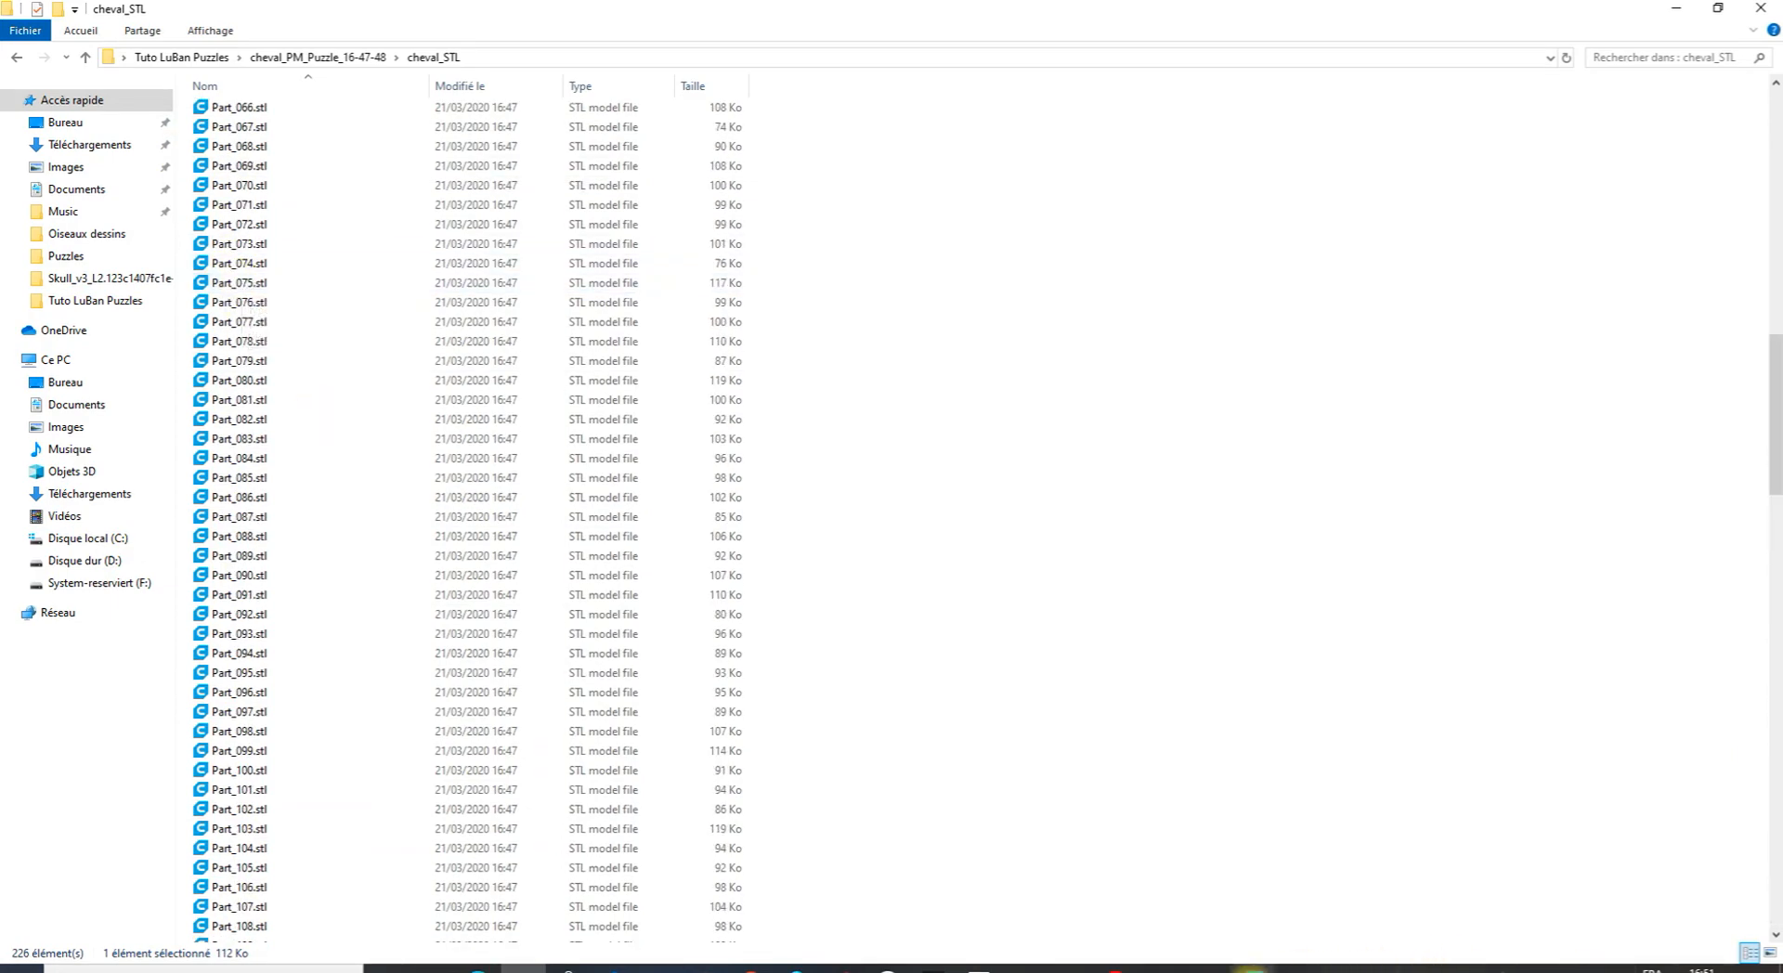
{"action": "left_click", "coordinate": [1223, 962]}
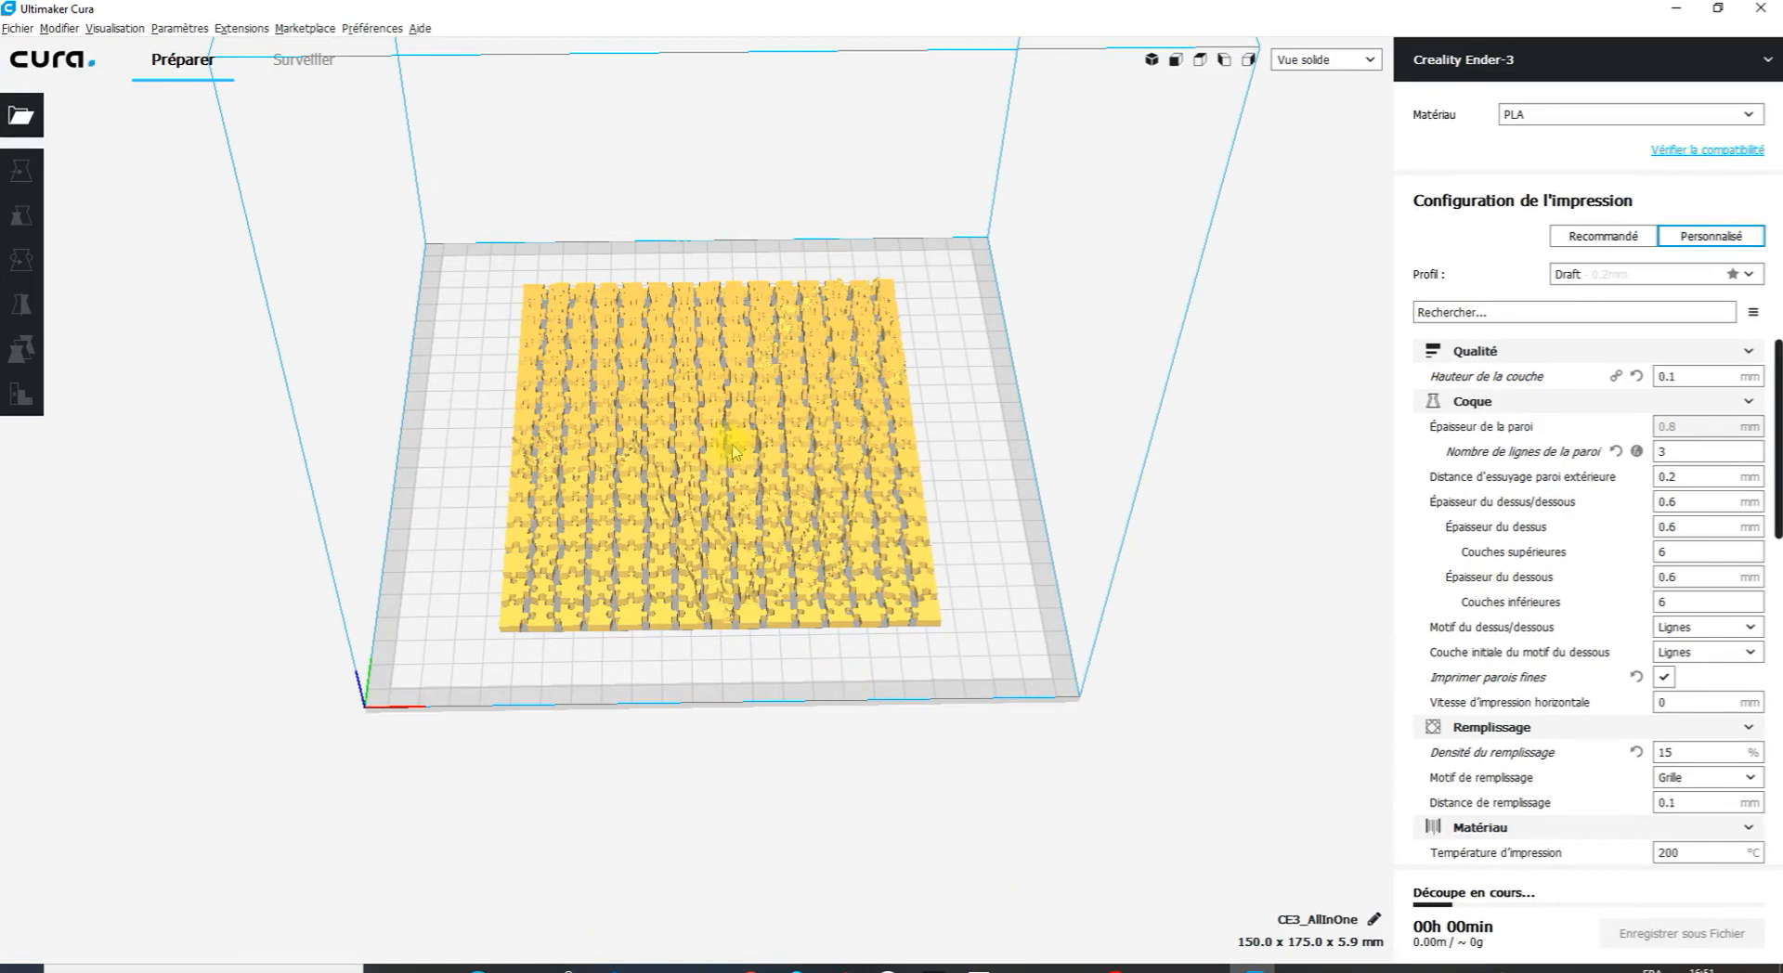
Select the full puzzle model and delete it from the build plate.
{"action": "key", "text": "ctrl+a"}
{"action": "right_click", "coordinate": [745, 429]}
{"action": "left_click", "coordinate": [791, 465]}
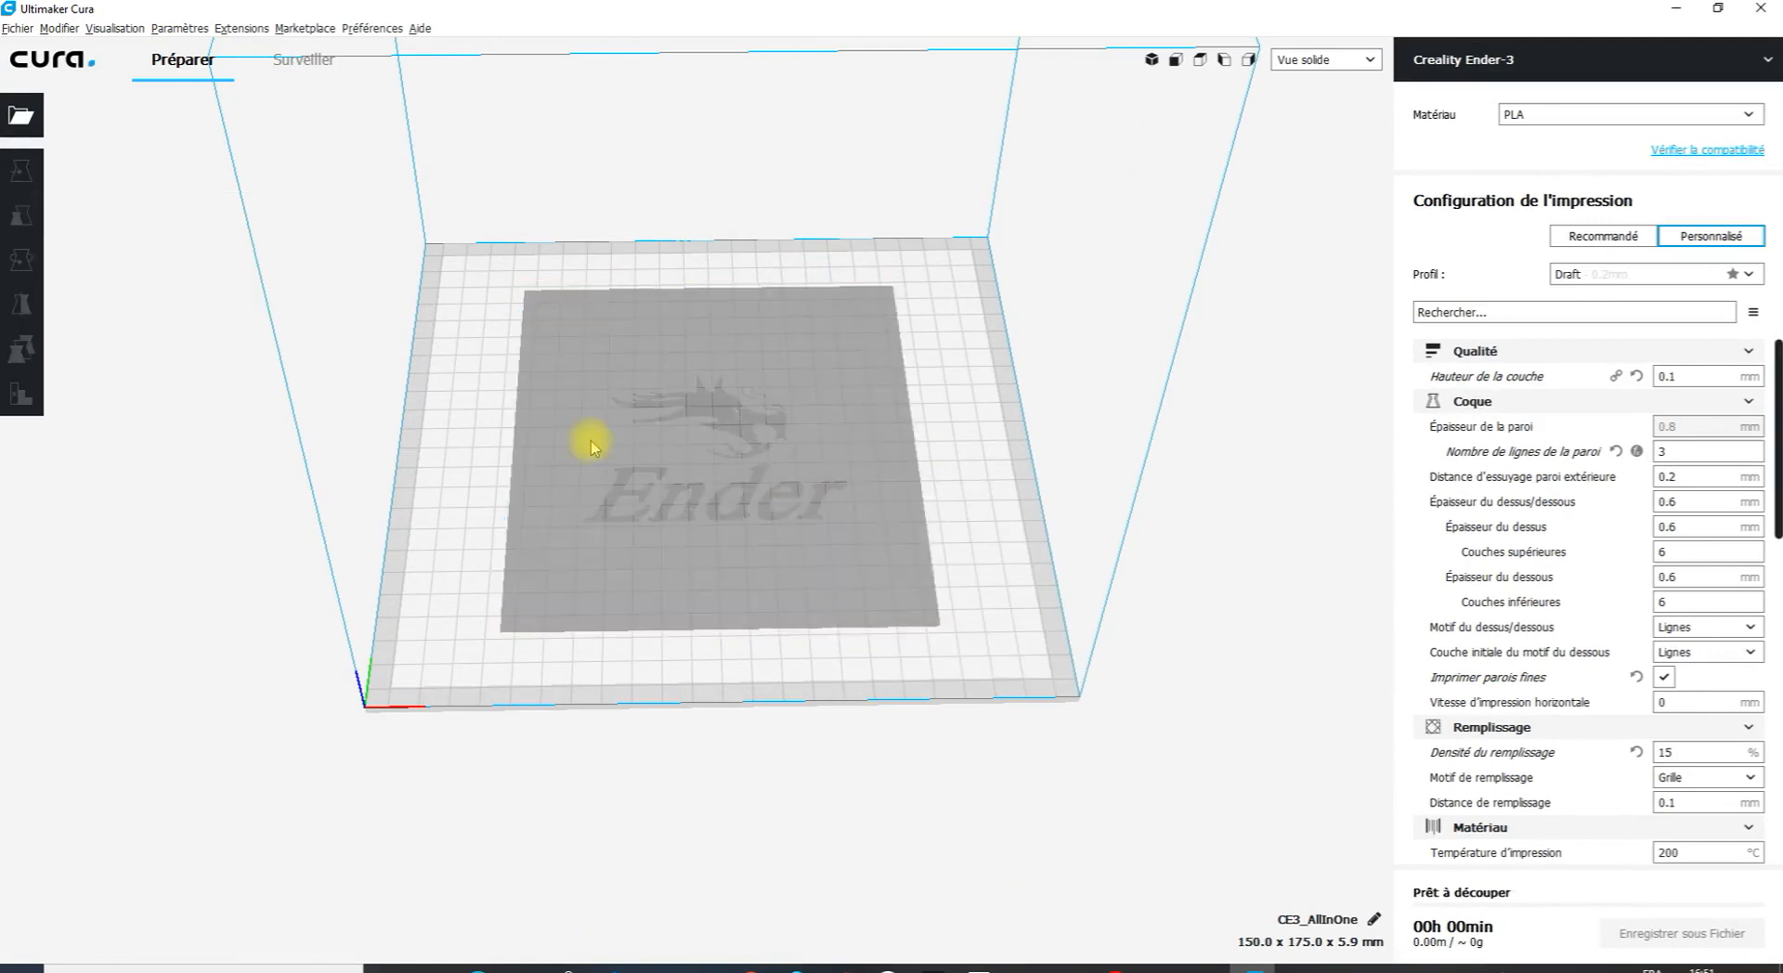
Open Part_001.stl through Part_004.stl from the cheval_STL folder in Tuto LuBan Puzzles and view the four pieces up close.
{"action": "left_click", "coordinate": [20, 115]}
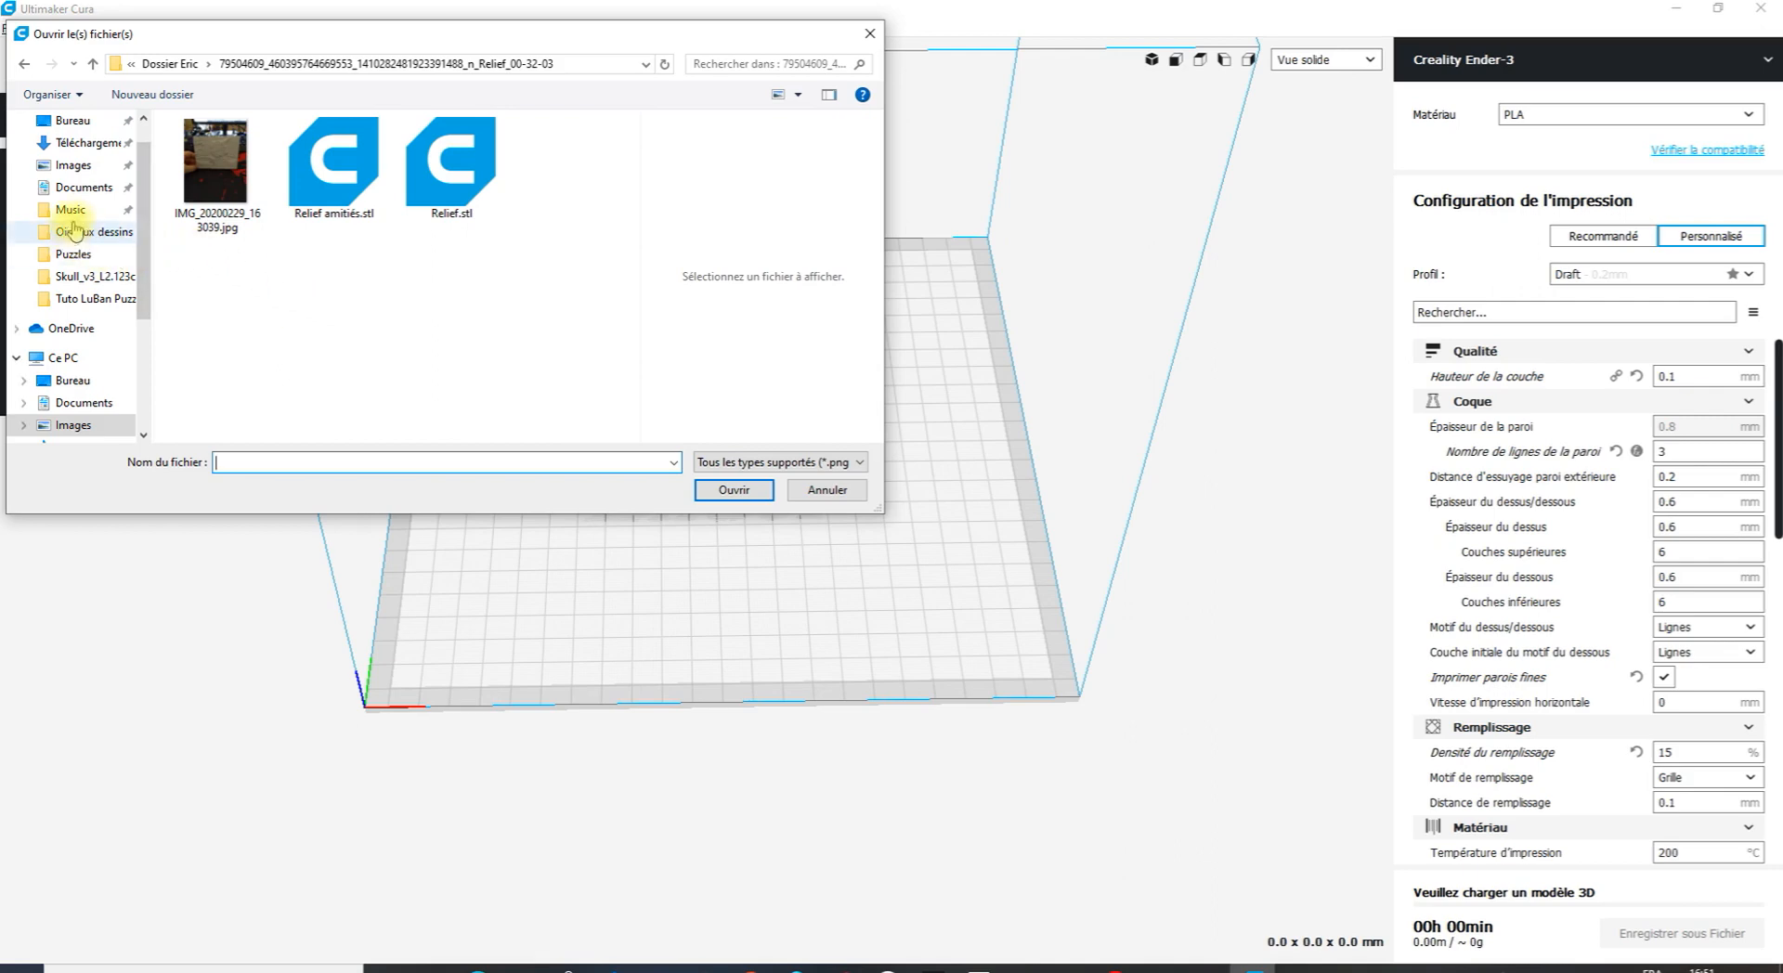
{"action": "left_click", "coordinate": [88, 298]}
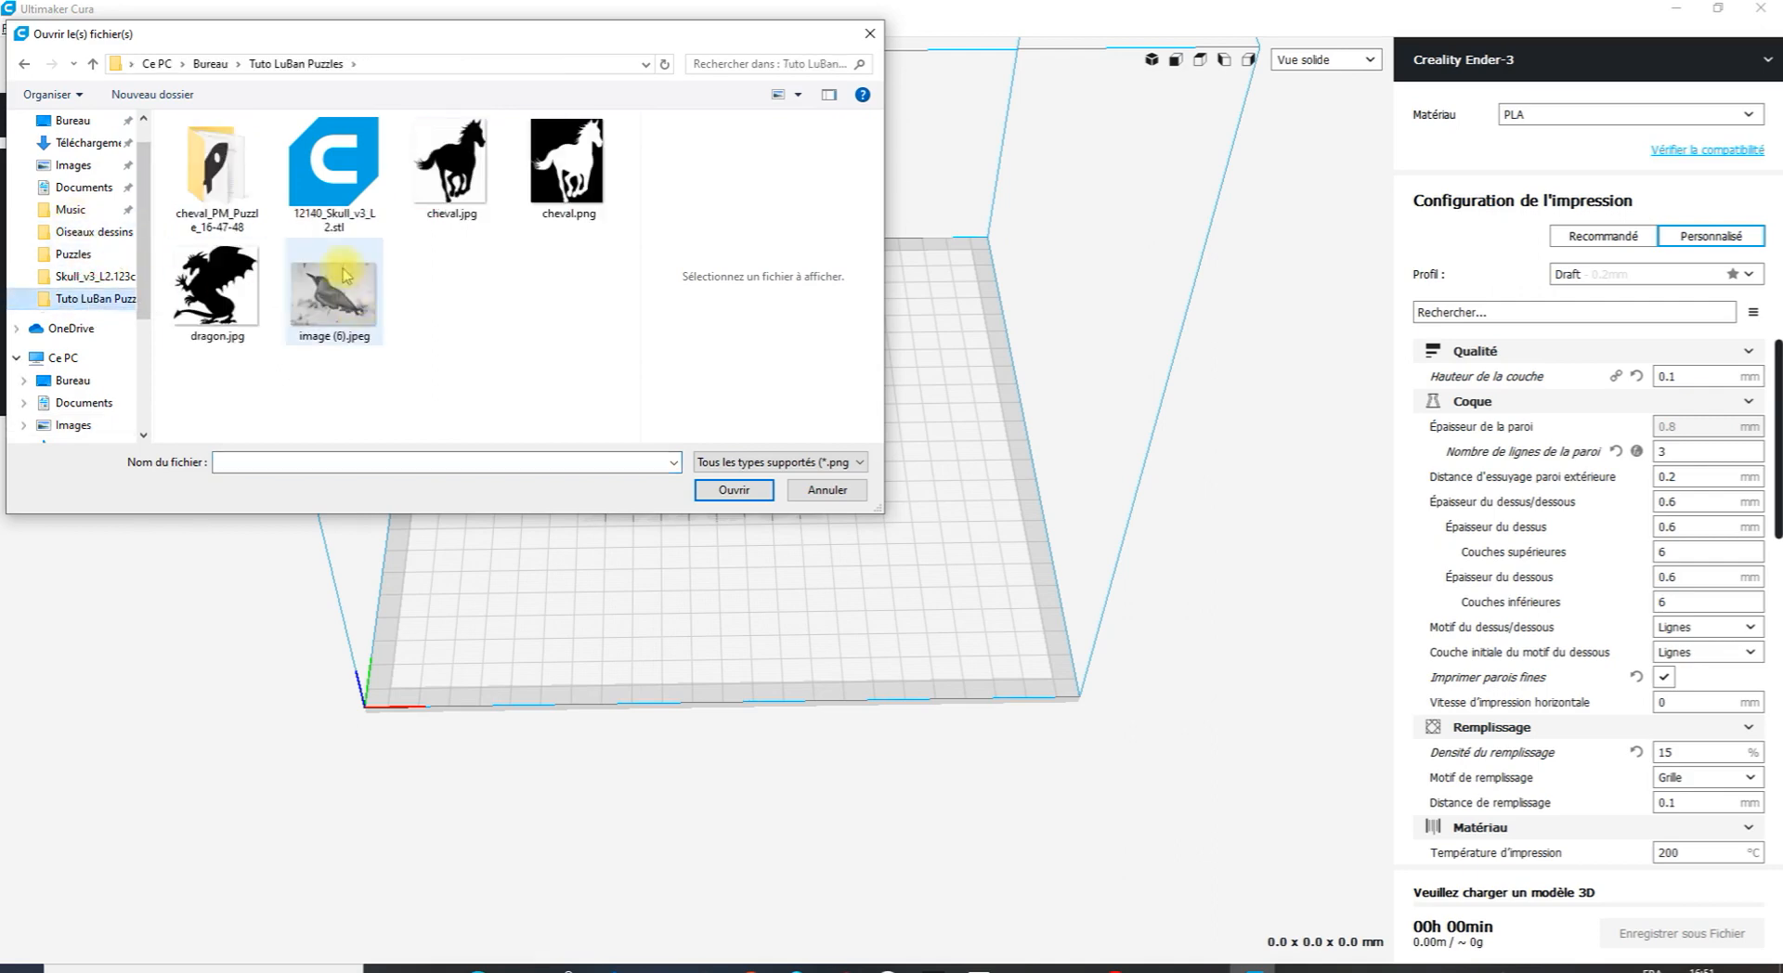
{"action": "double_click", "coordinate": [185, 181]}
{"action": "double_click", "coordinate": [199, 150]}
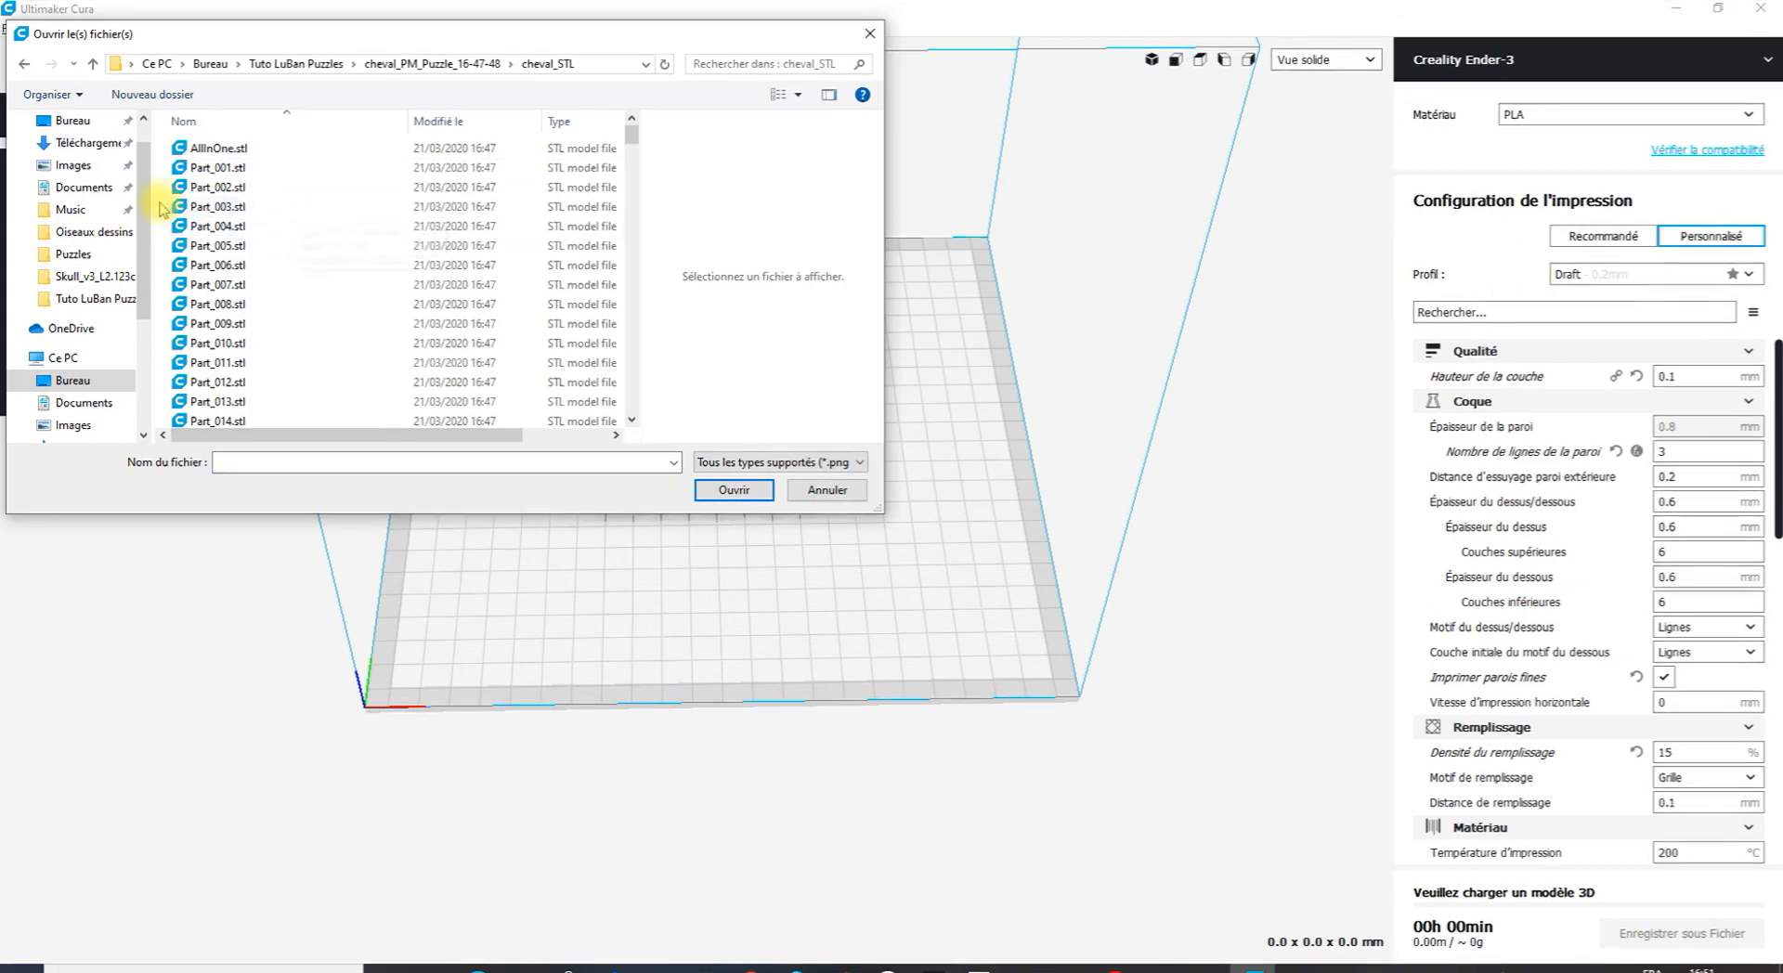
{"action": "left_click", "coordinate": [221, 169]}
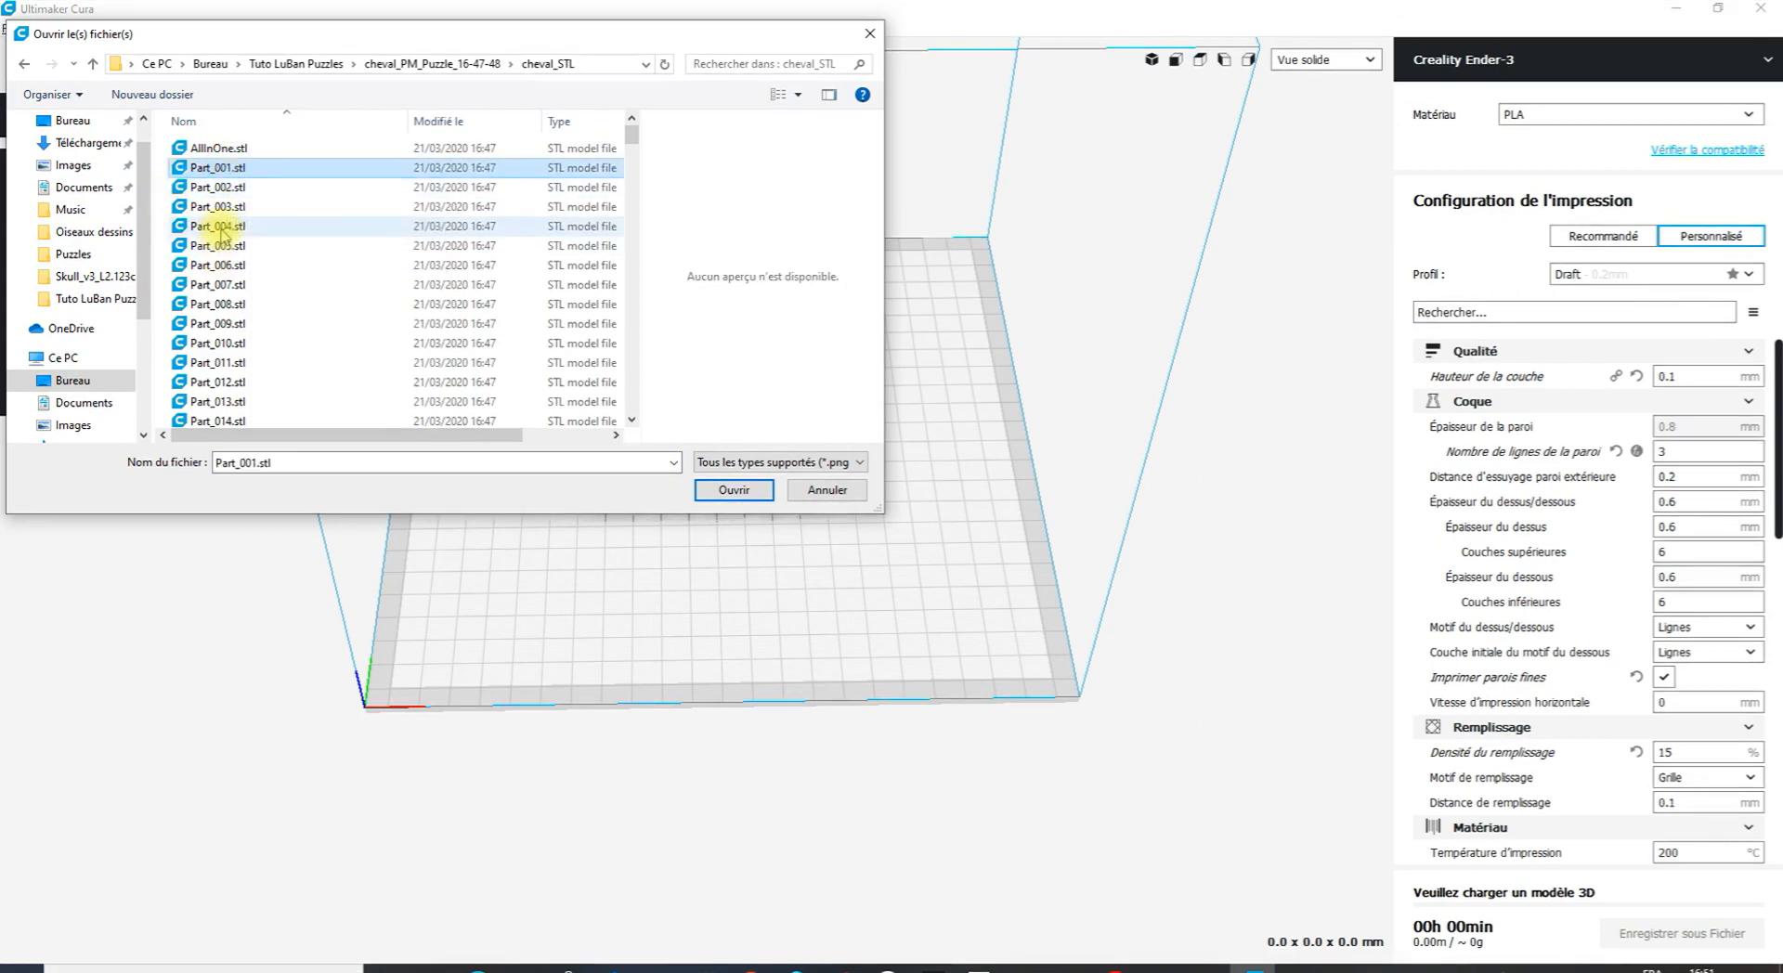
{"action": "left_click", "coordinate": [221, 228], "text": "shift"}
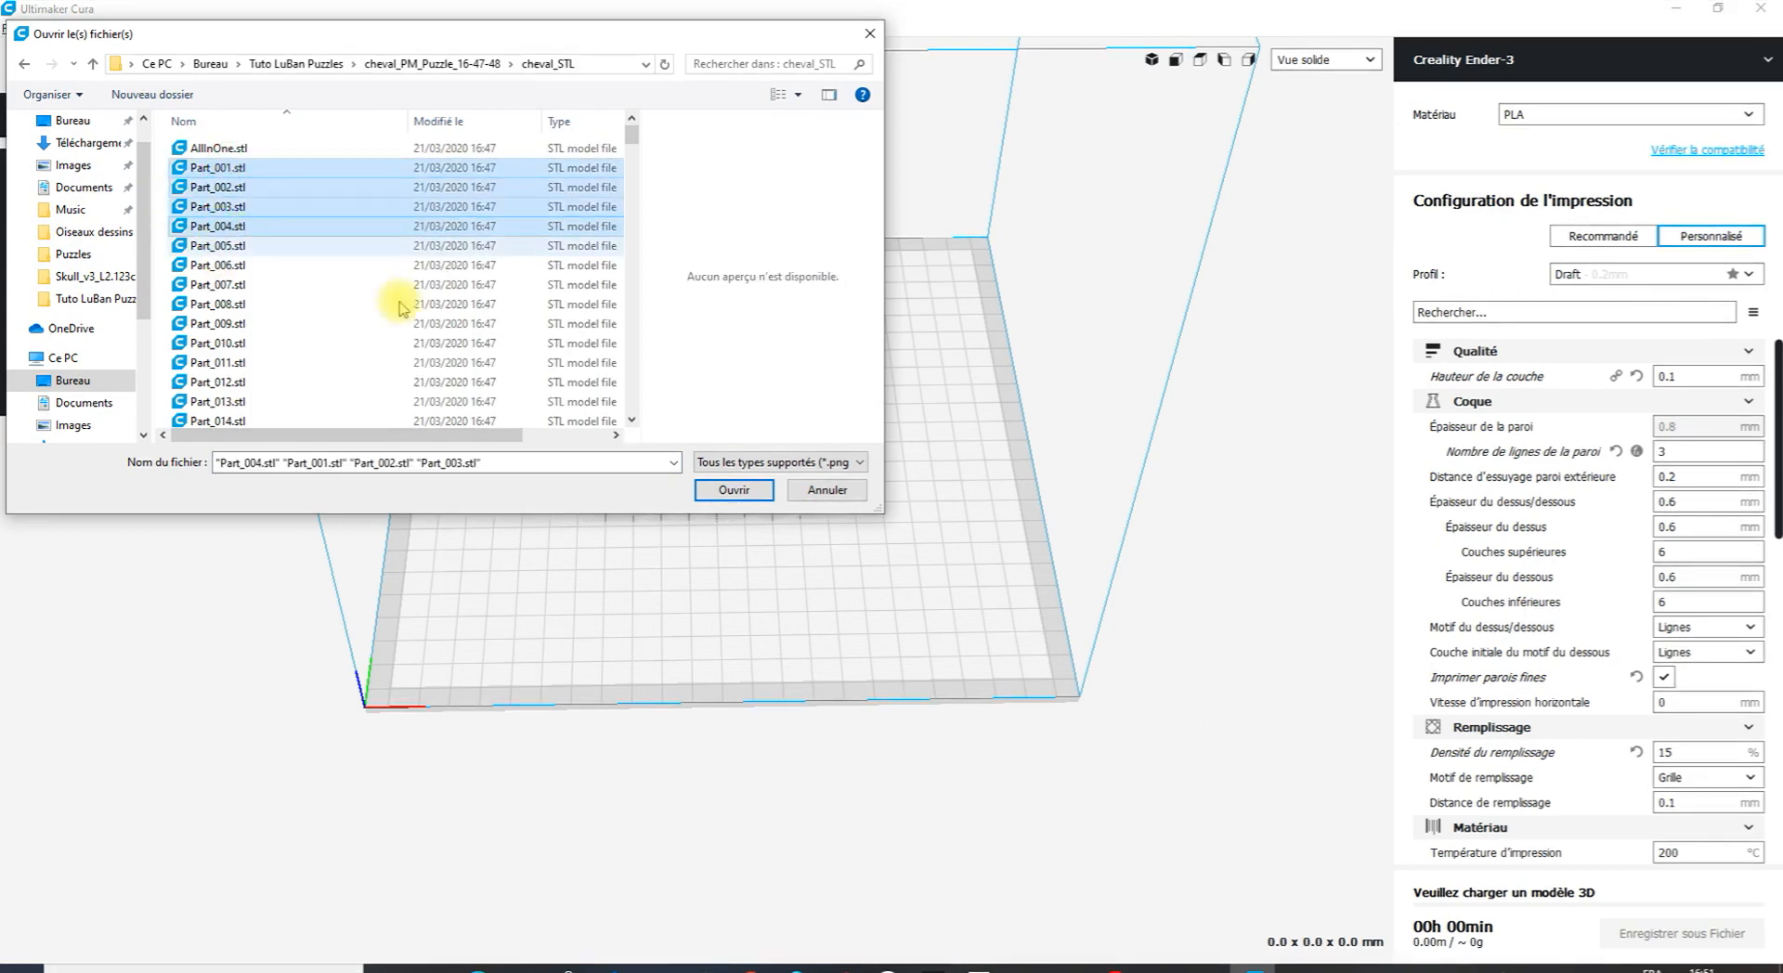
{"action": "left_click", "coordinate": [723, 494]}
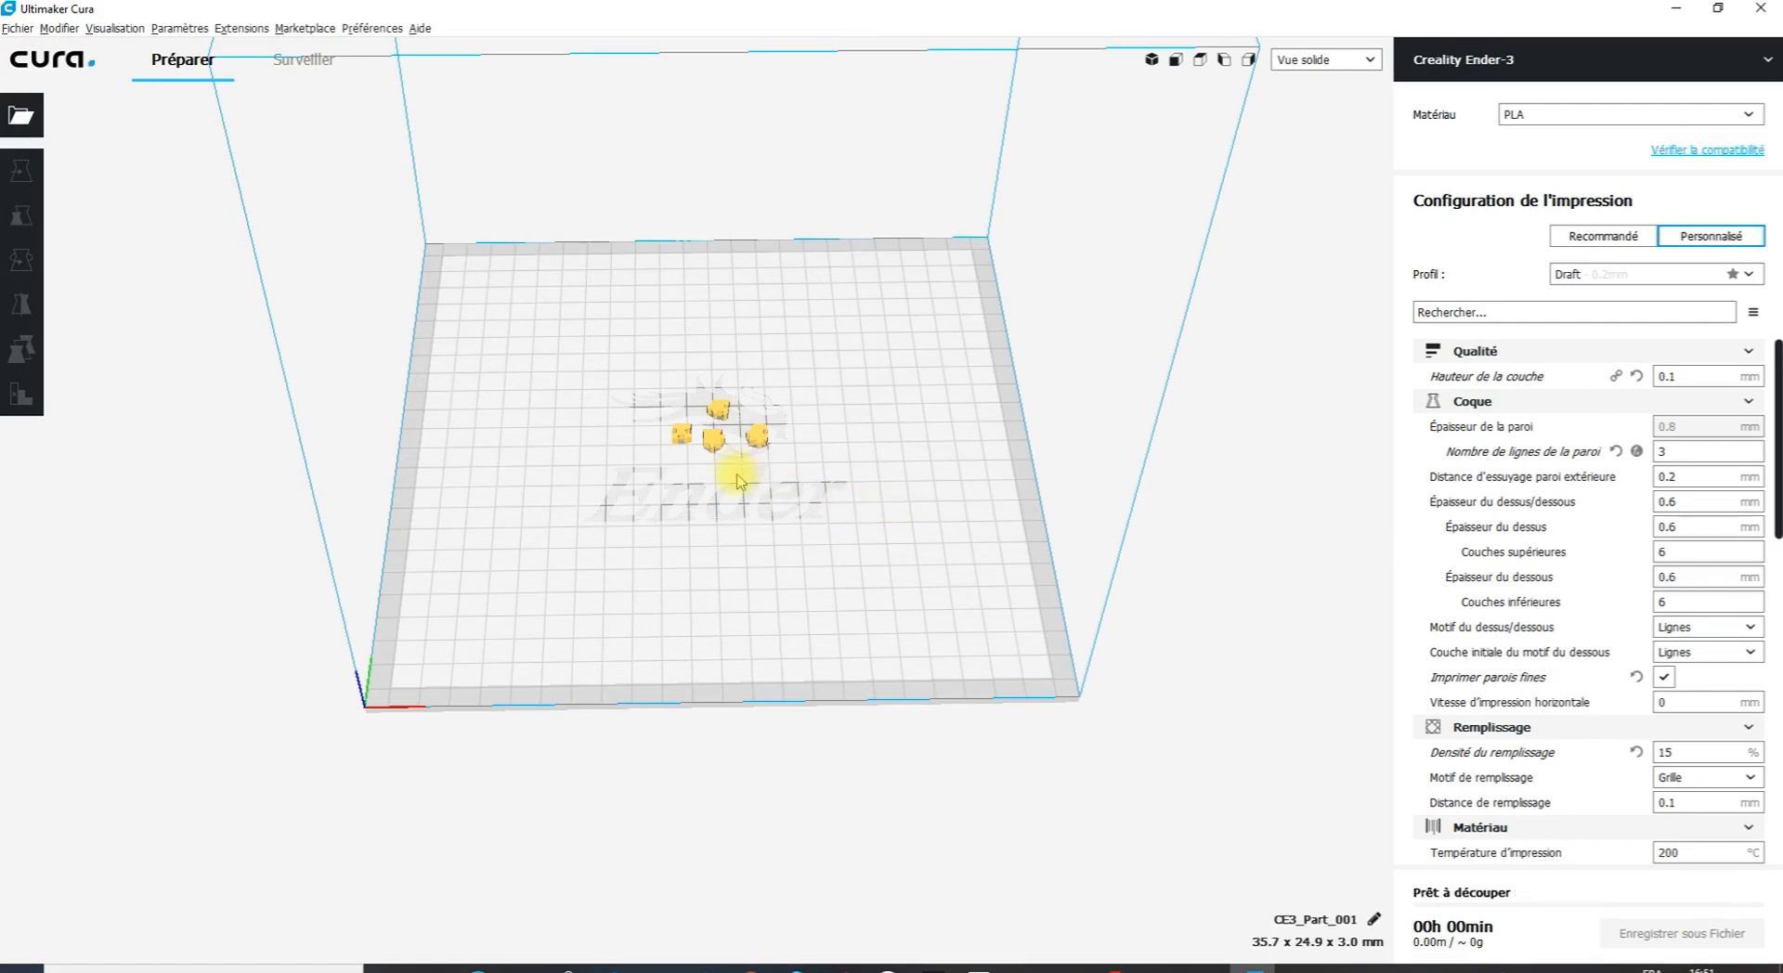
{"action": "scroll", "coordinate": [738, 474], "scroll_direction": "up", "scroll_amount": 6}
{"action": "mouse_move", "coordinate": [901, 421]}
{"action": "right_mouse_down"}
{"action": "mouse_move", "coordinate": [923, 496]}
{"action": "mouse_move", "coordinate": [923, 433]}
{"action": "right_mouse_up"}
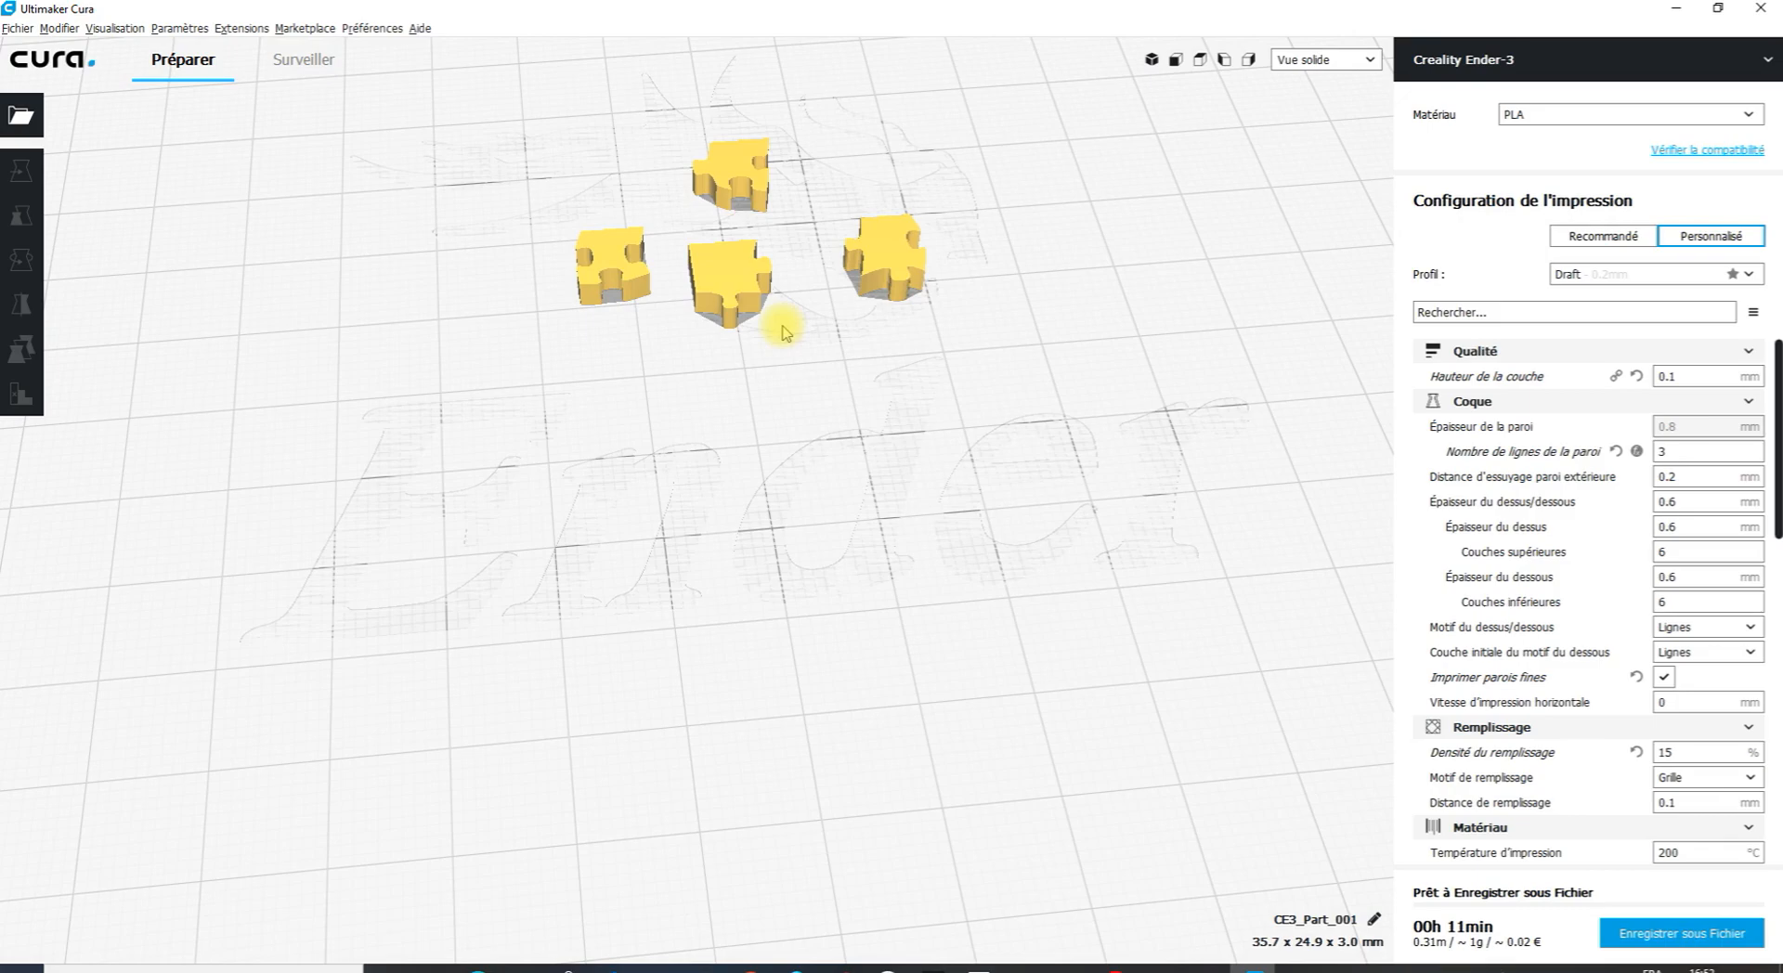
Close Ultimaker Cura and the File Explorer windows and return to the horse puzzle in LuBan.
{"action": "left_click", "coordinate": [1758, 10]}
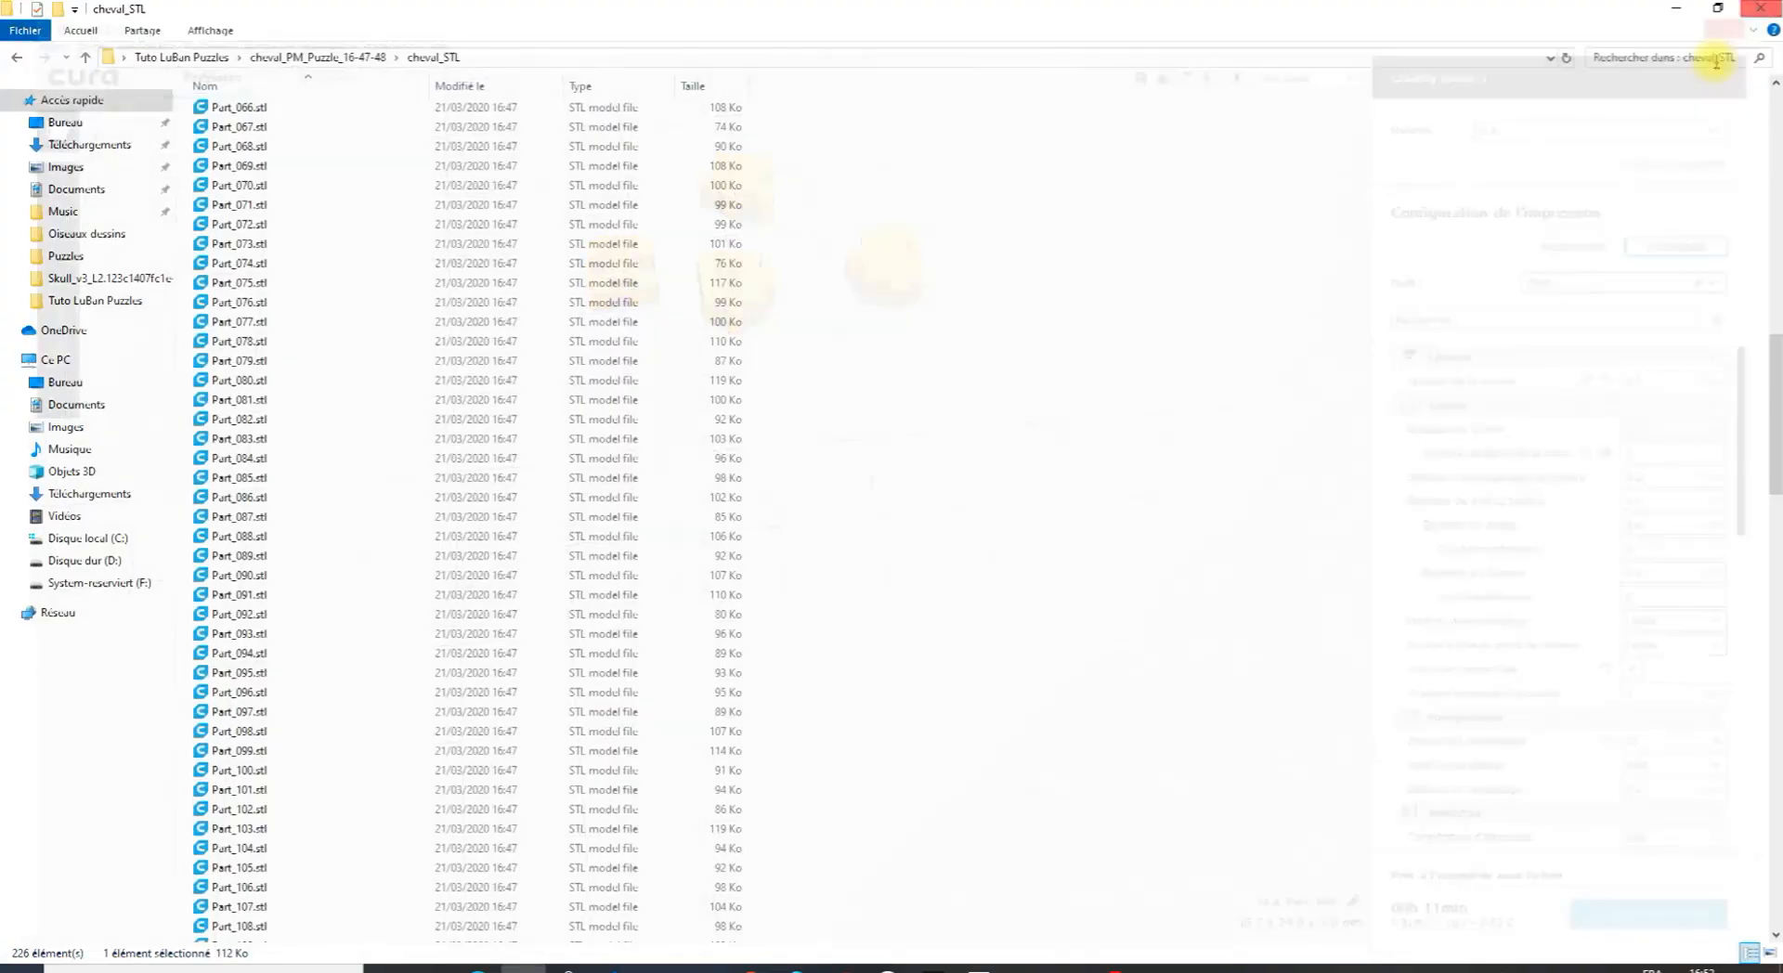
{"action": "left_click", "coordinate": [1760, 8]}
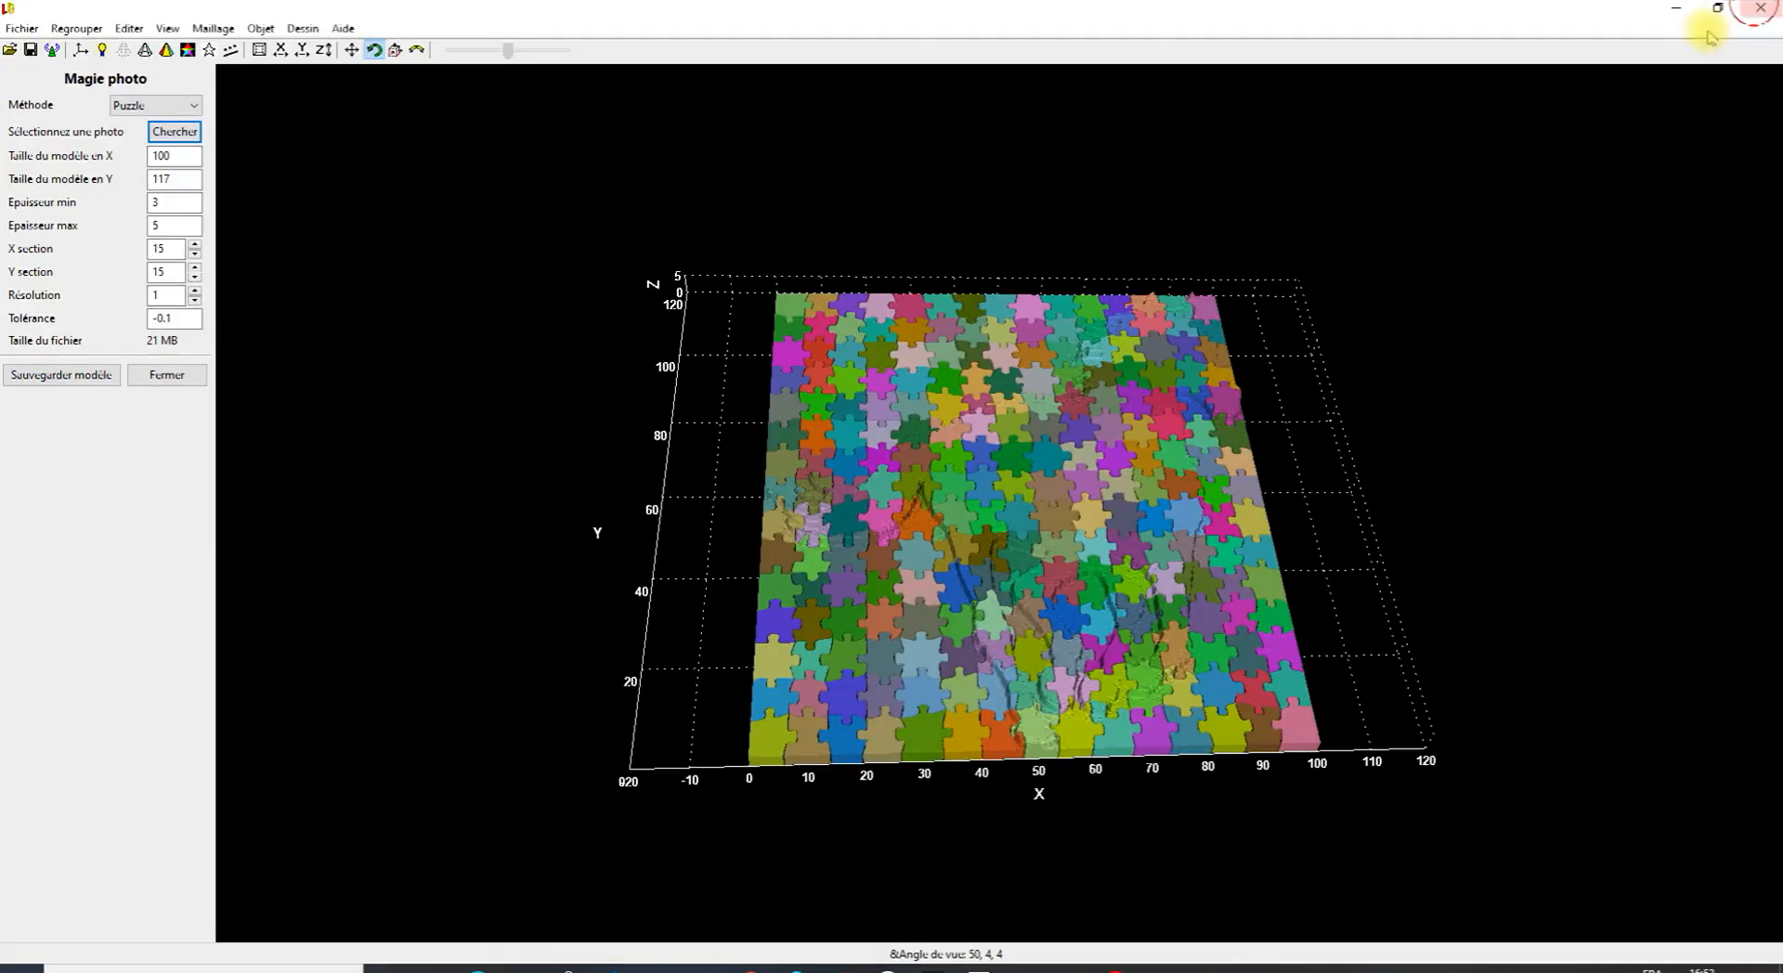
{"action": "scroll", "coordinate": [888, 506], "scroll_direction": "down", "scroll_amount": 1}
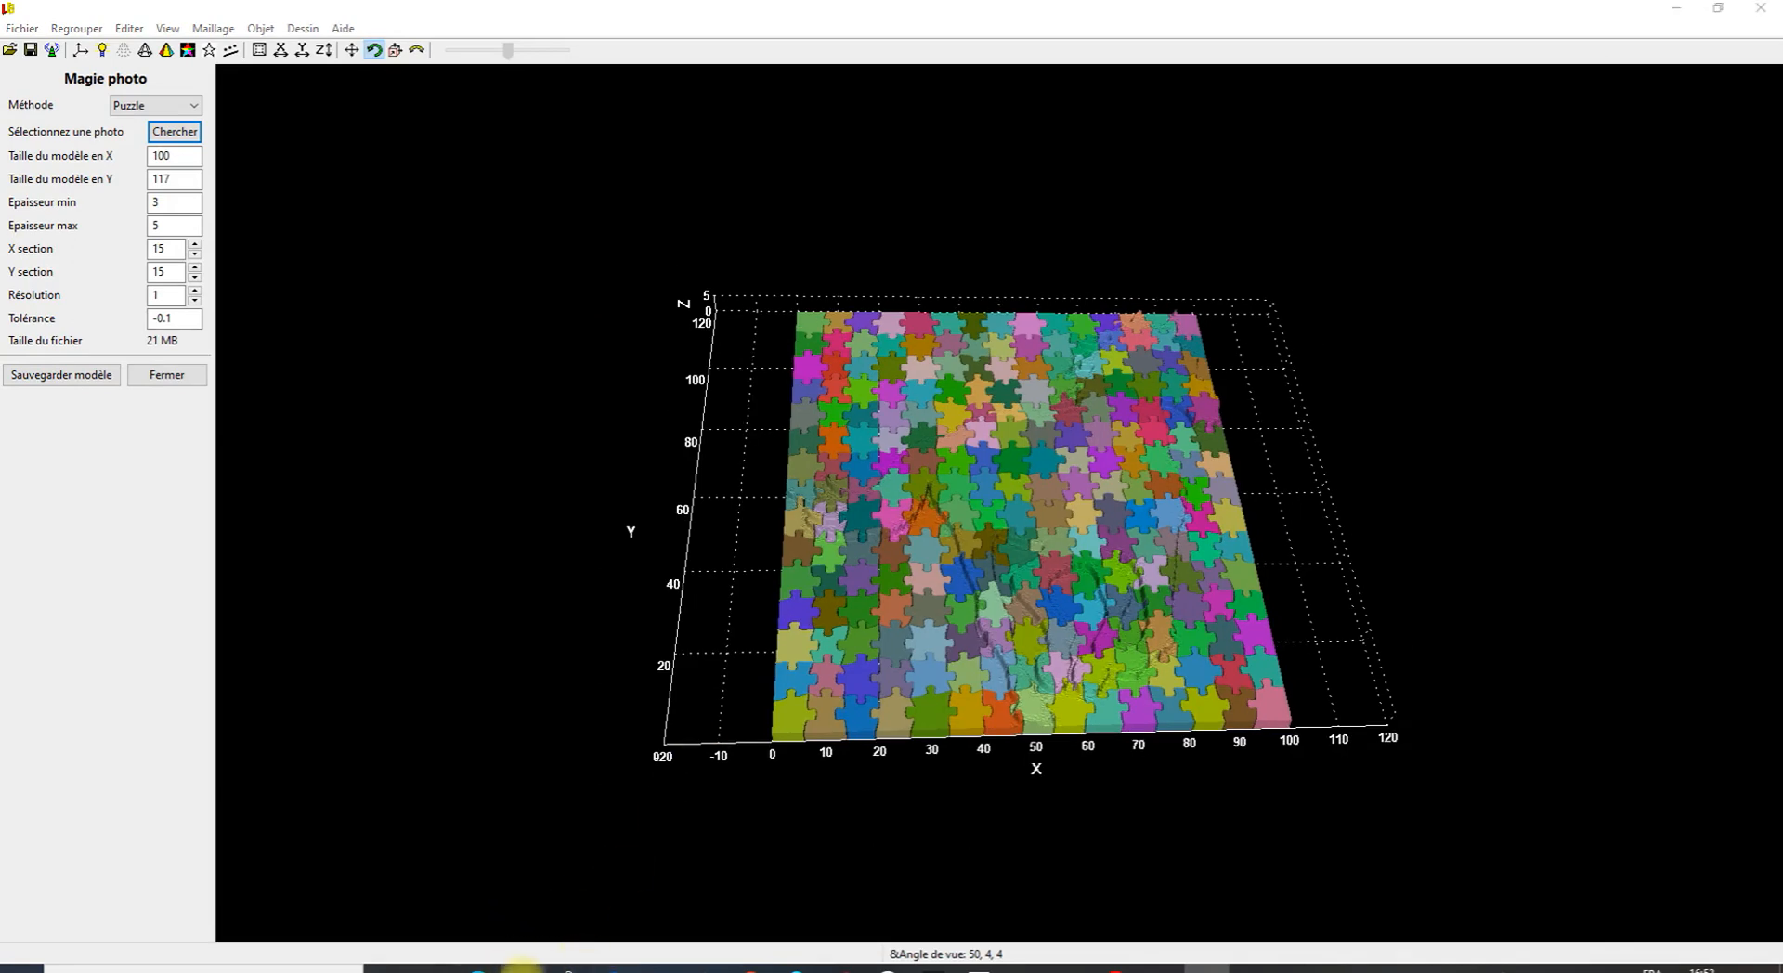
{"action": "left_click", "coordinate": [520, 968]}
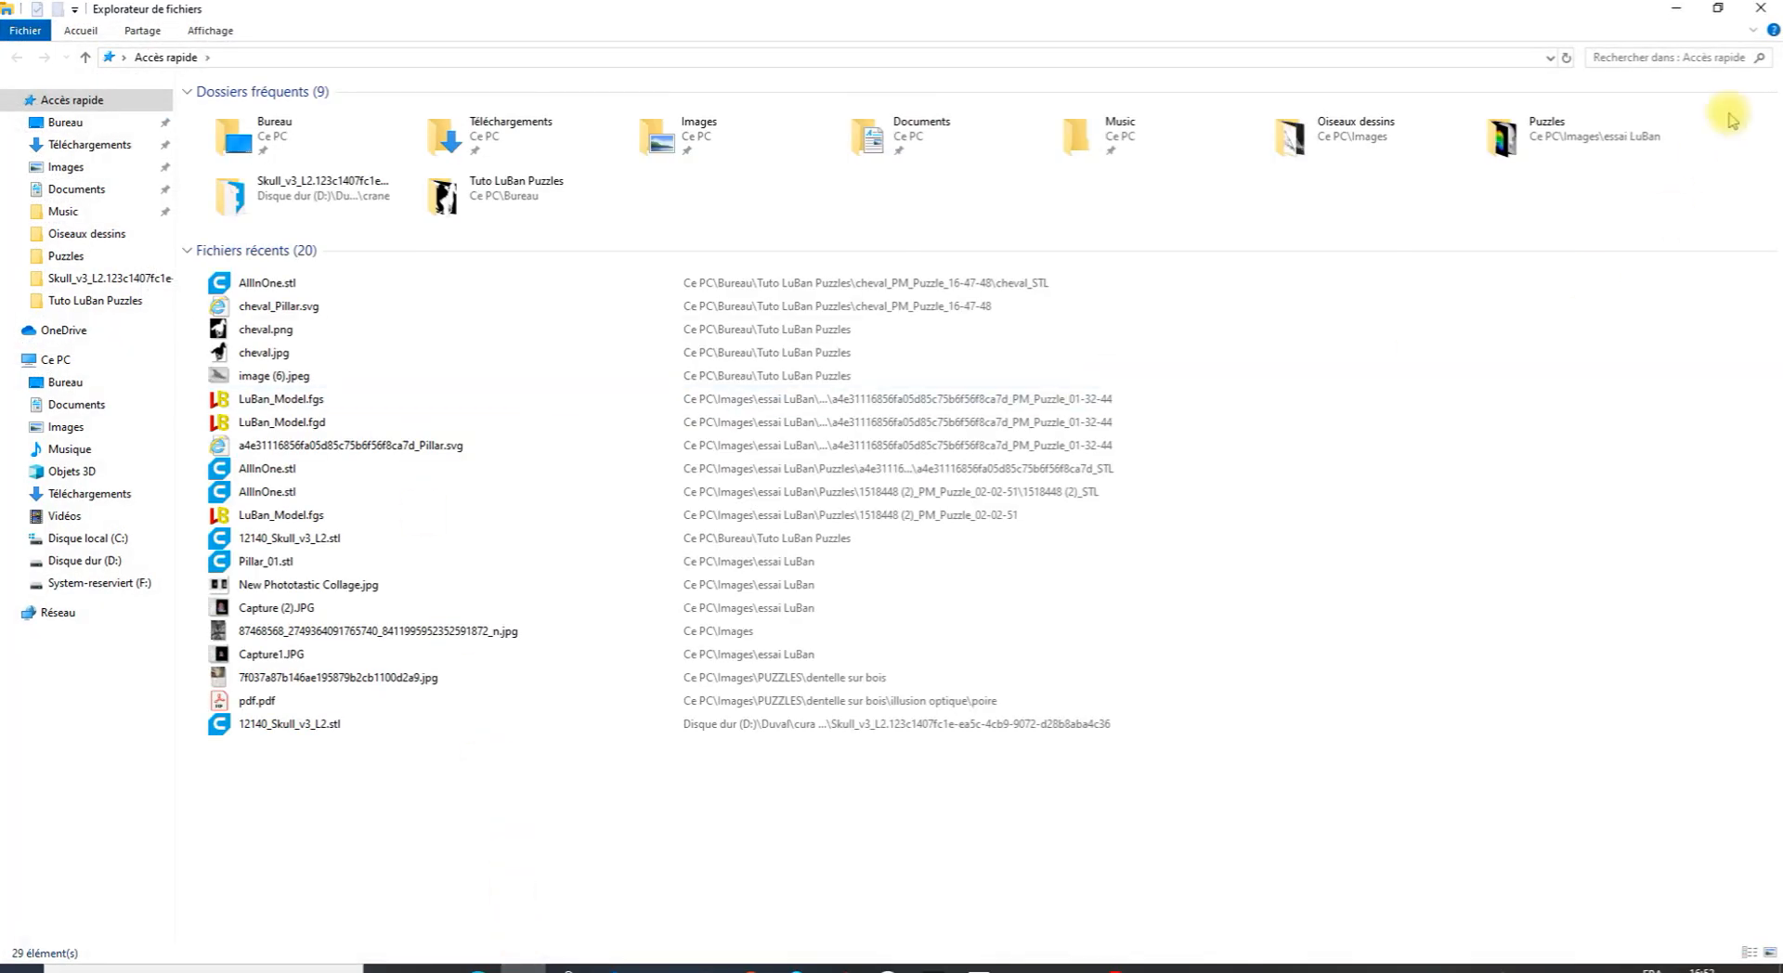
{"action": "left_click", "coordinate": [1759, 11]}
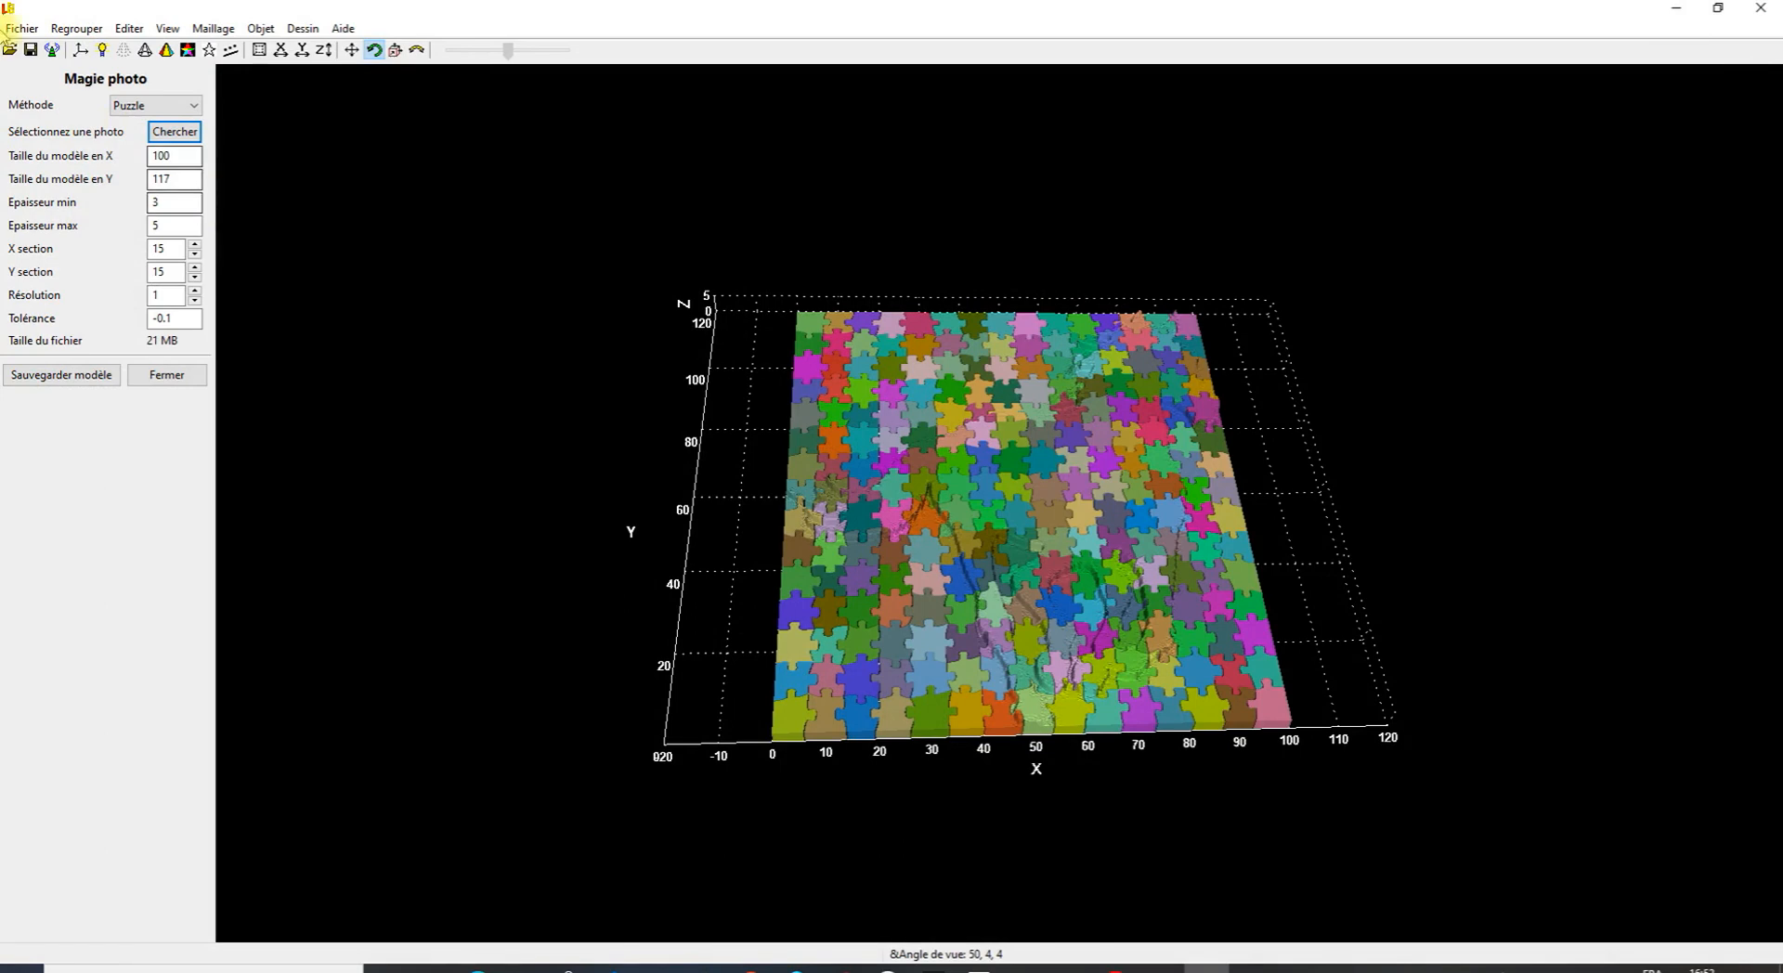
Open LuBan_Model.fgs from the cheval_PM_Puzzle_16-47-48 folder and examine the puzzle's relief from several angles.
{"action": "left_click", "coordinate": [18, 30]}
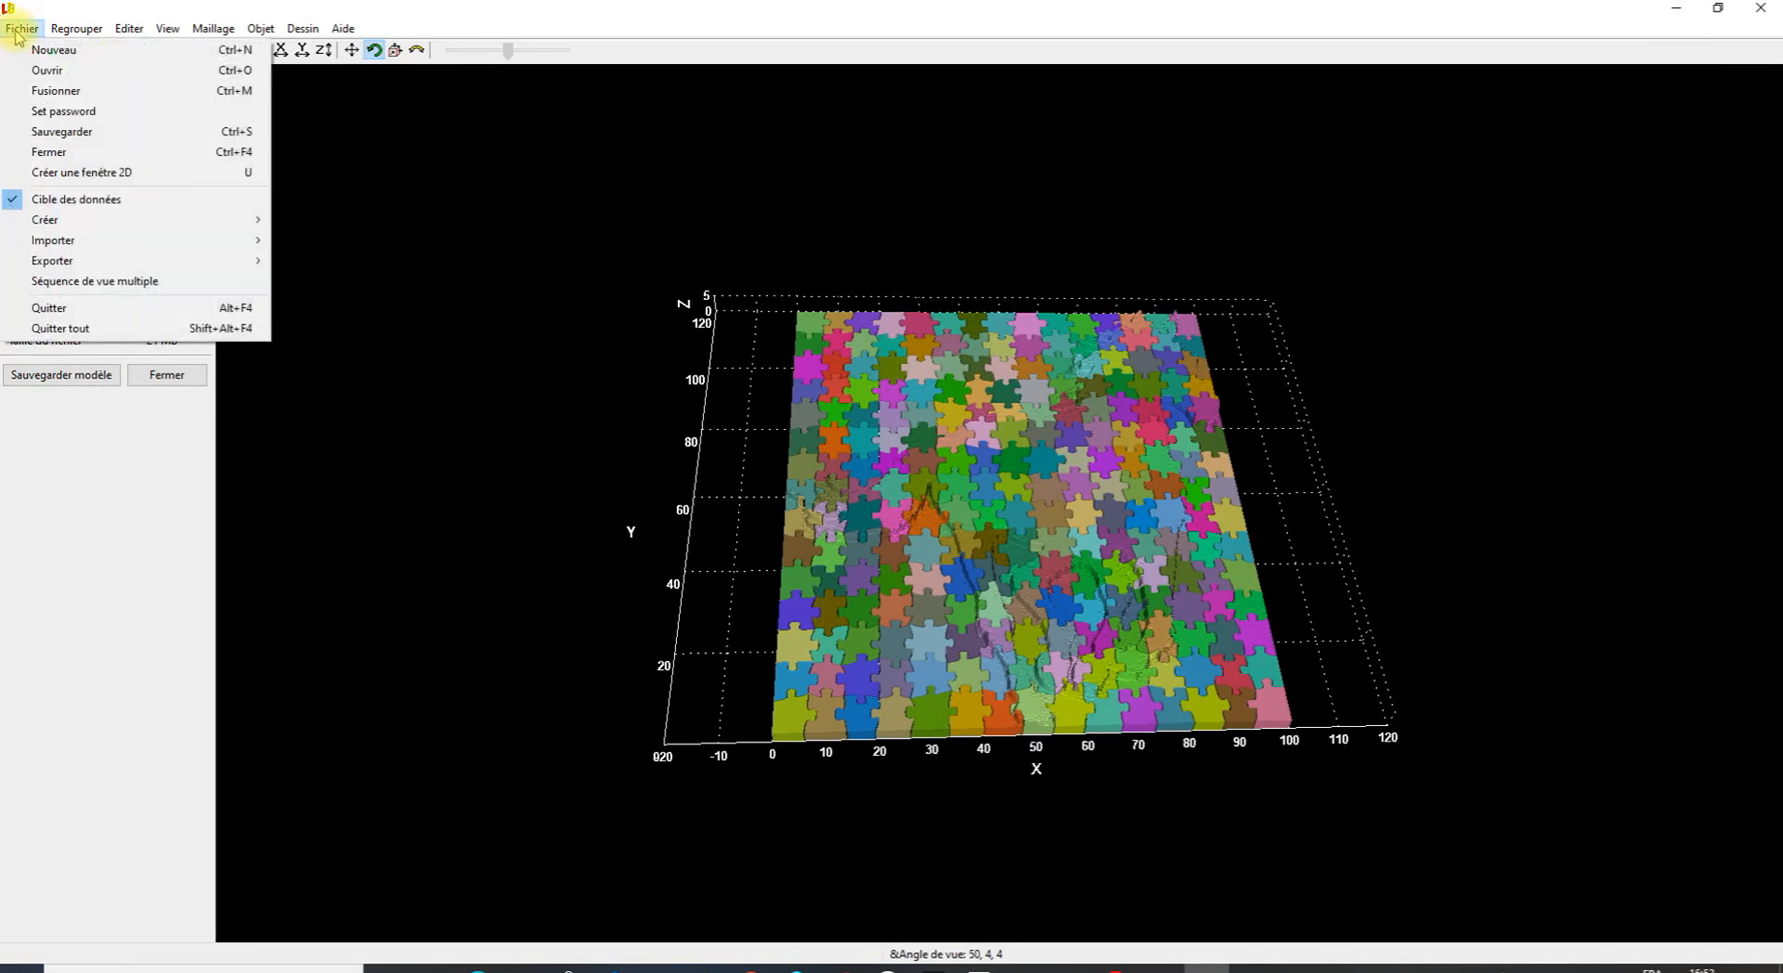
{"action": "left_click", "coordinate": [47, 71]}
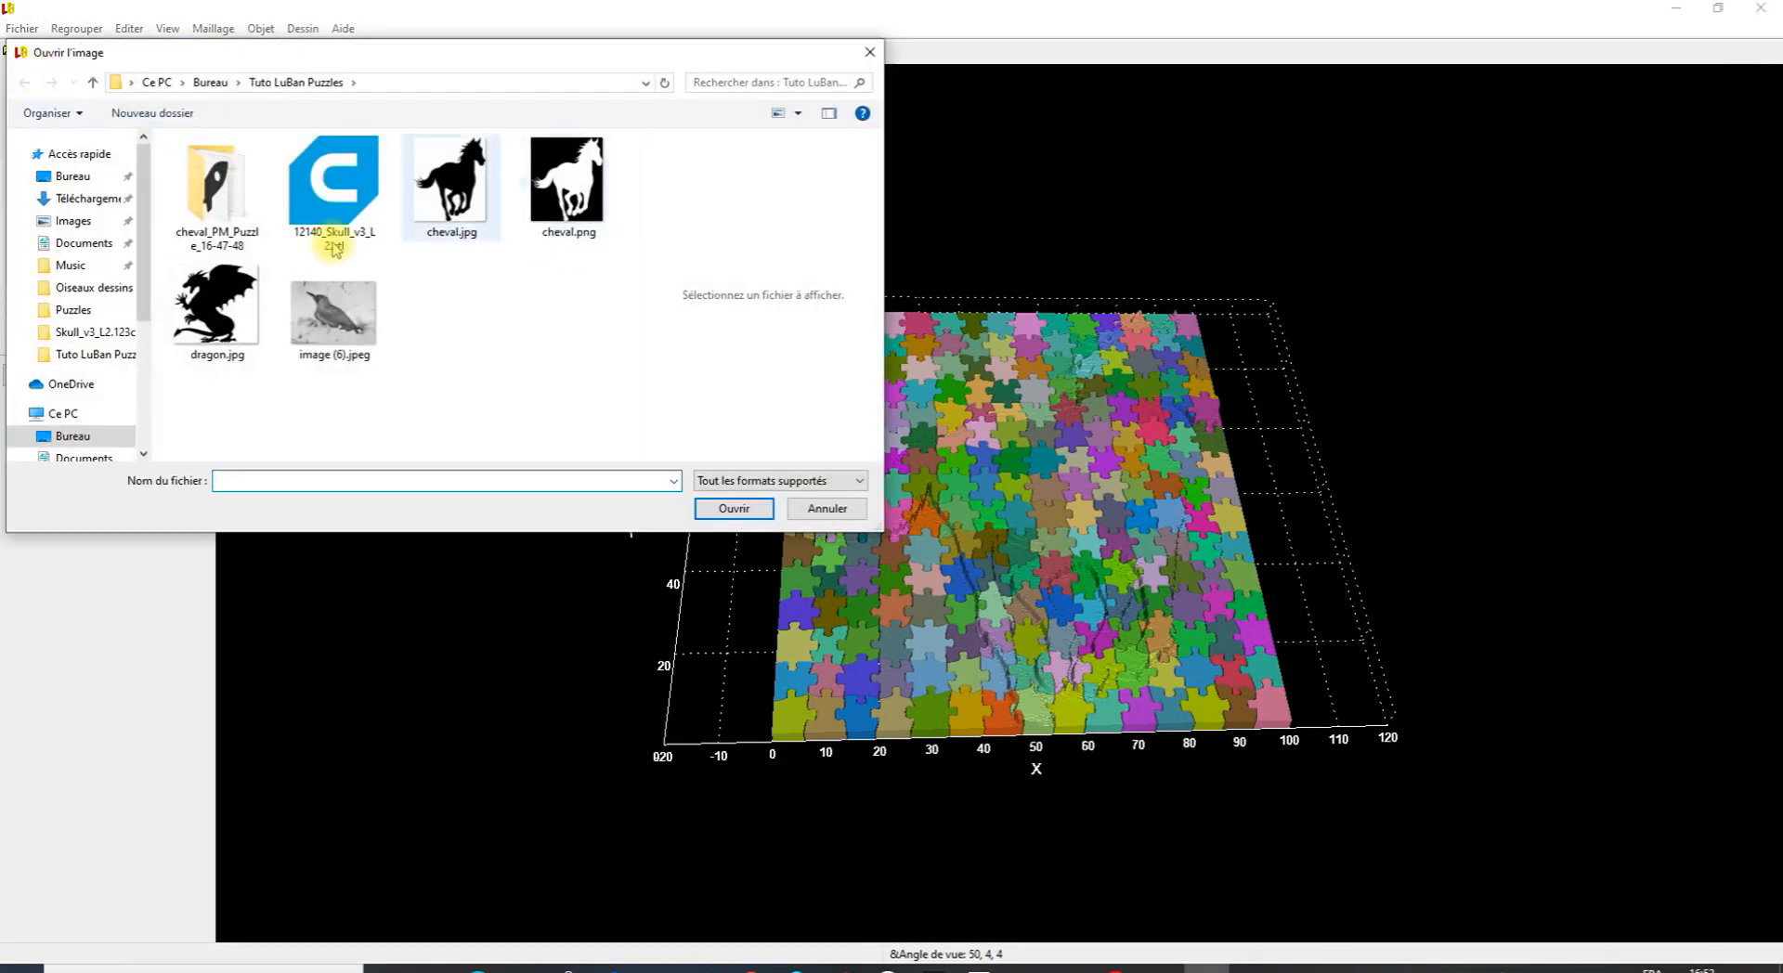
{"action": "double_click", "coordinate": [211, 205]}
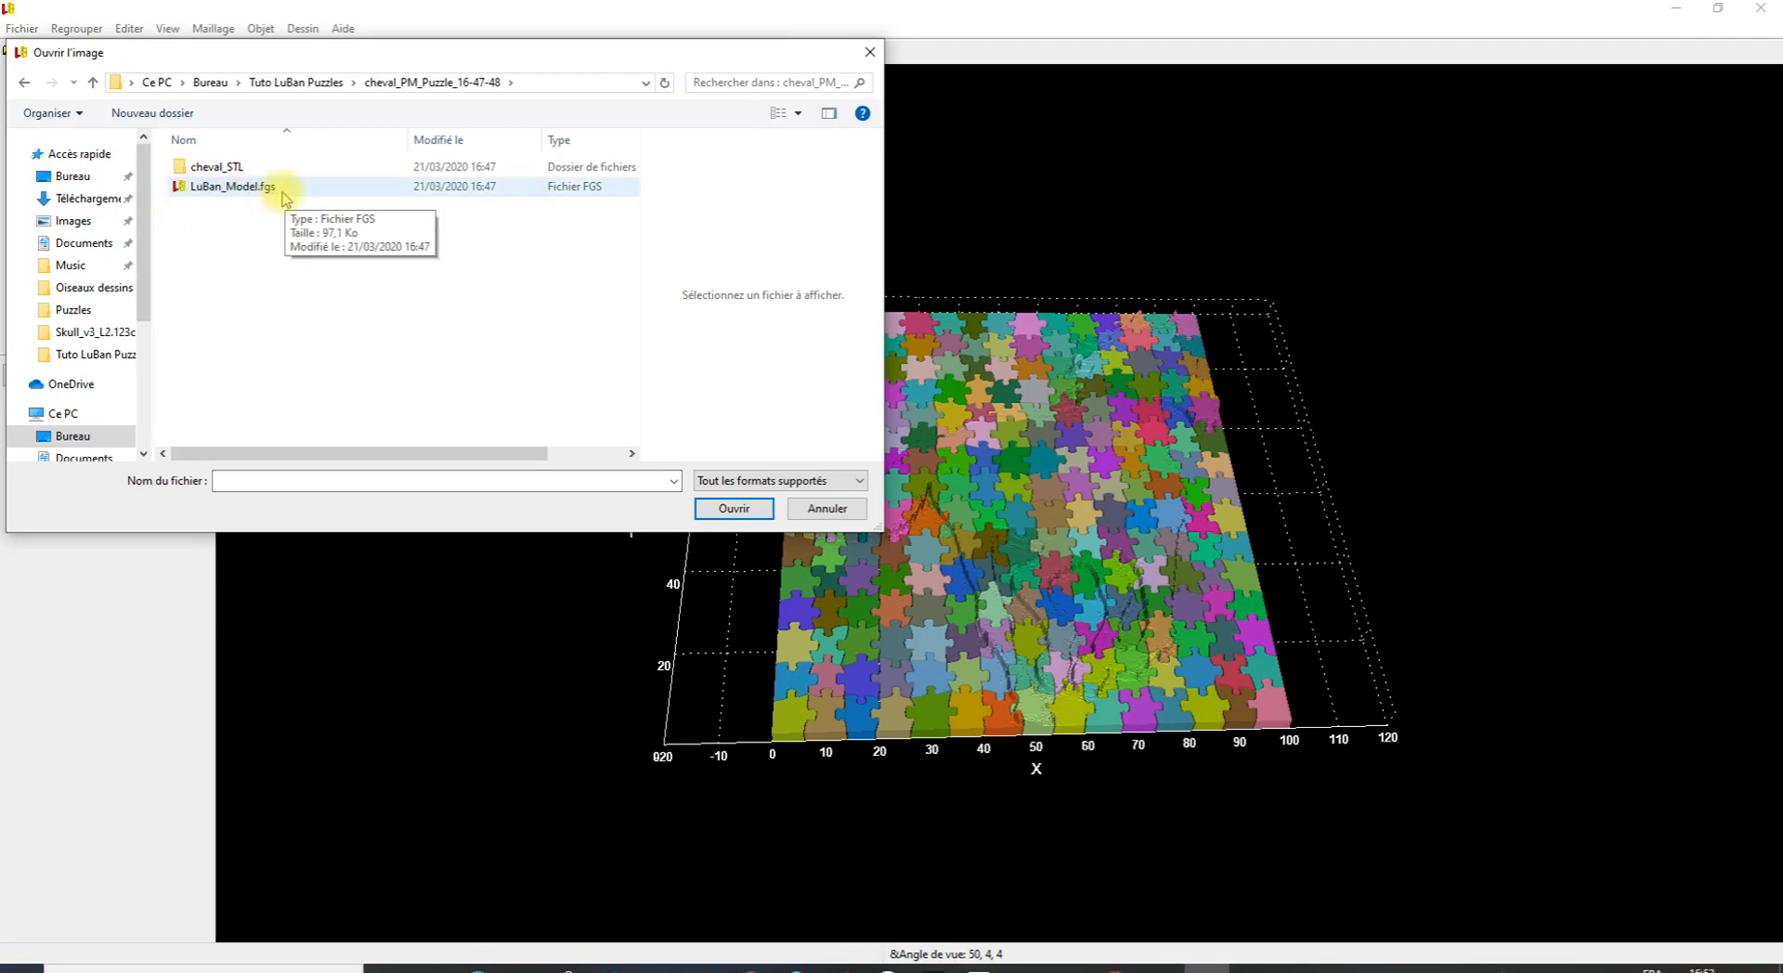
{"action": "left_click", "coordinate": [253, 193]}
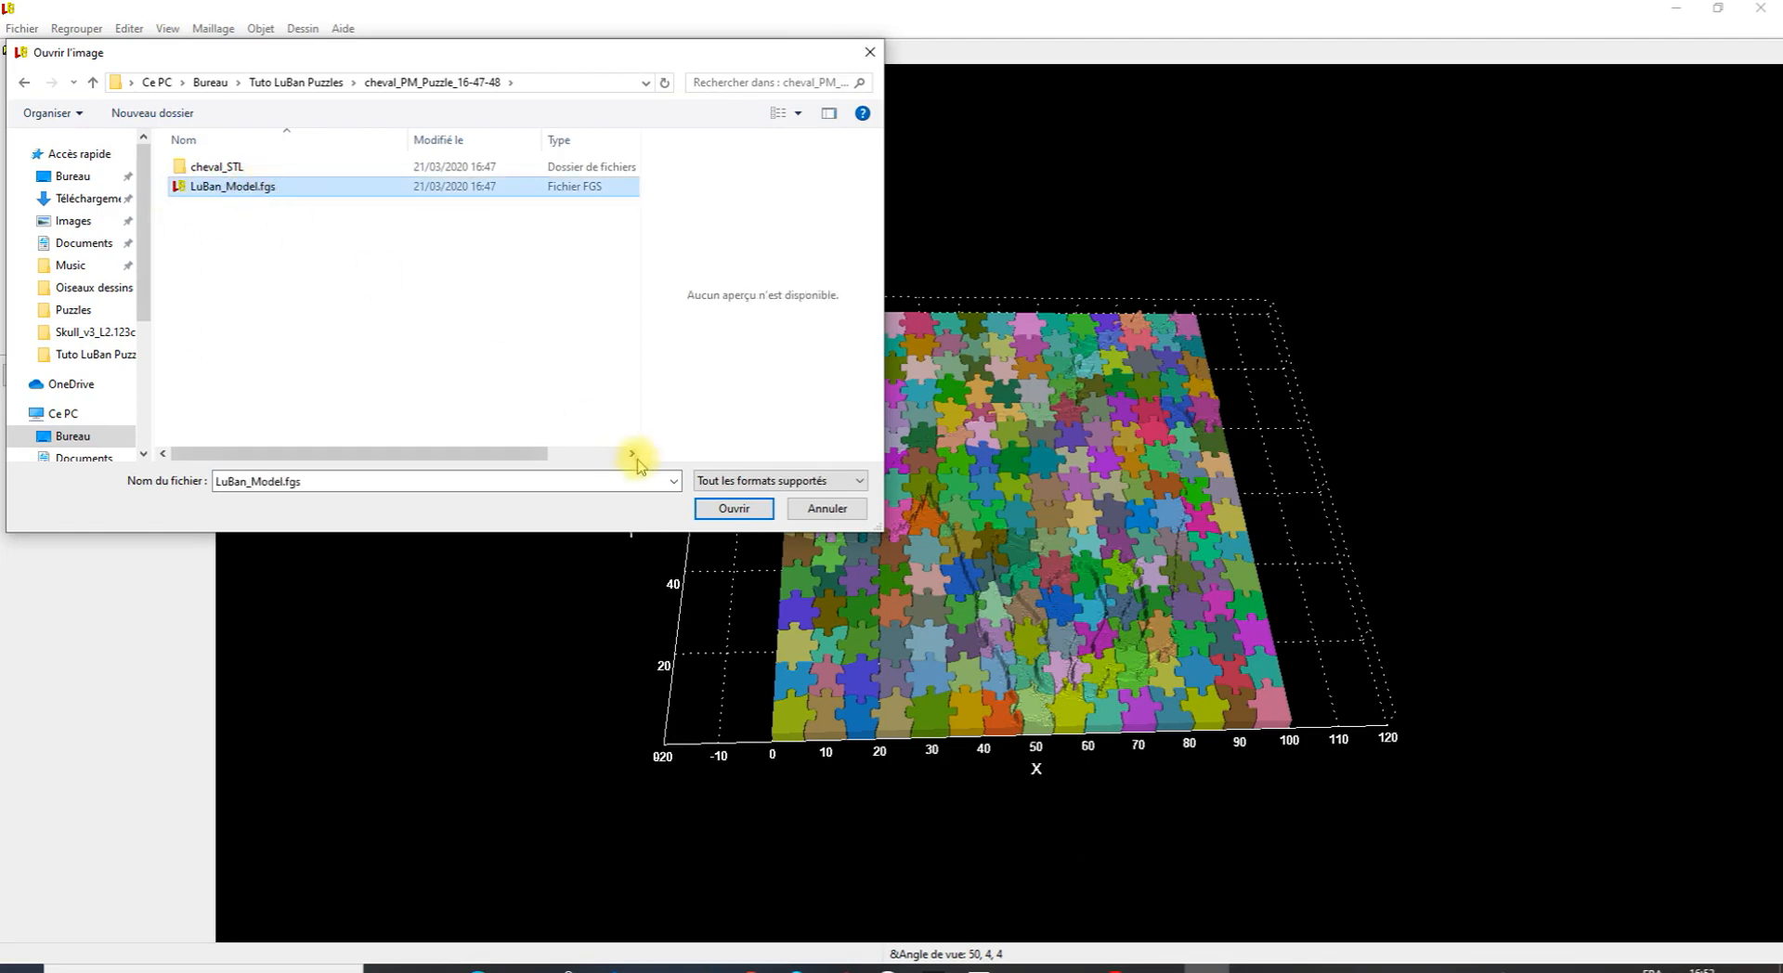
{"action": "left_click", "coordinate": [732, 508]}
{"action": "left_click_drag", "start_coordinate": [854, 534], "coordinate": [873, 469]}
{"action": "left_click_drag", "start_coordinate": [951, 480], "coordinate": [890, 534]}
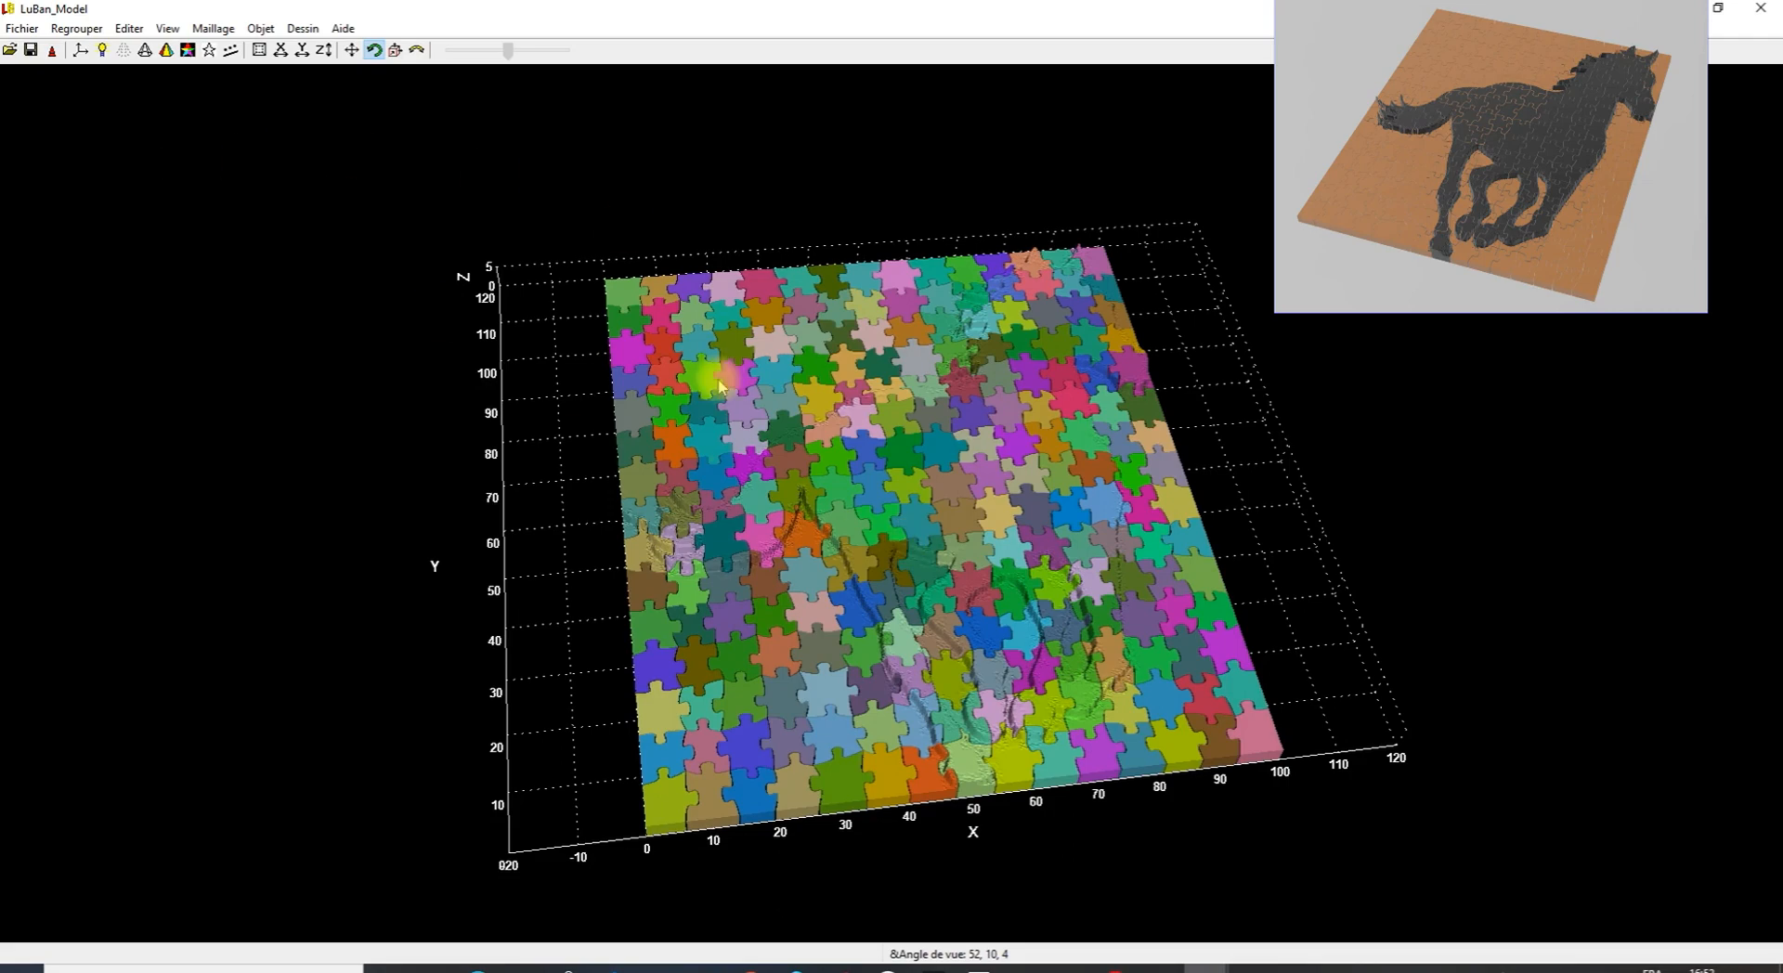
{"action": "left_click_drag", "start_coordinate": [978, 555], "coordinate": [855, 501]}
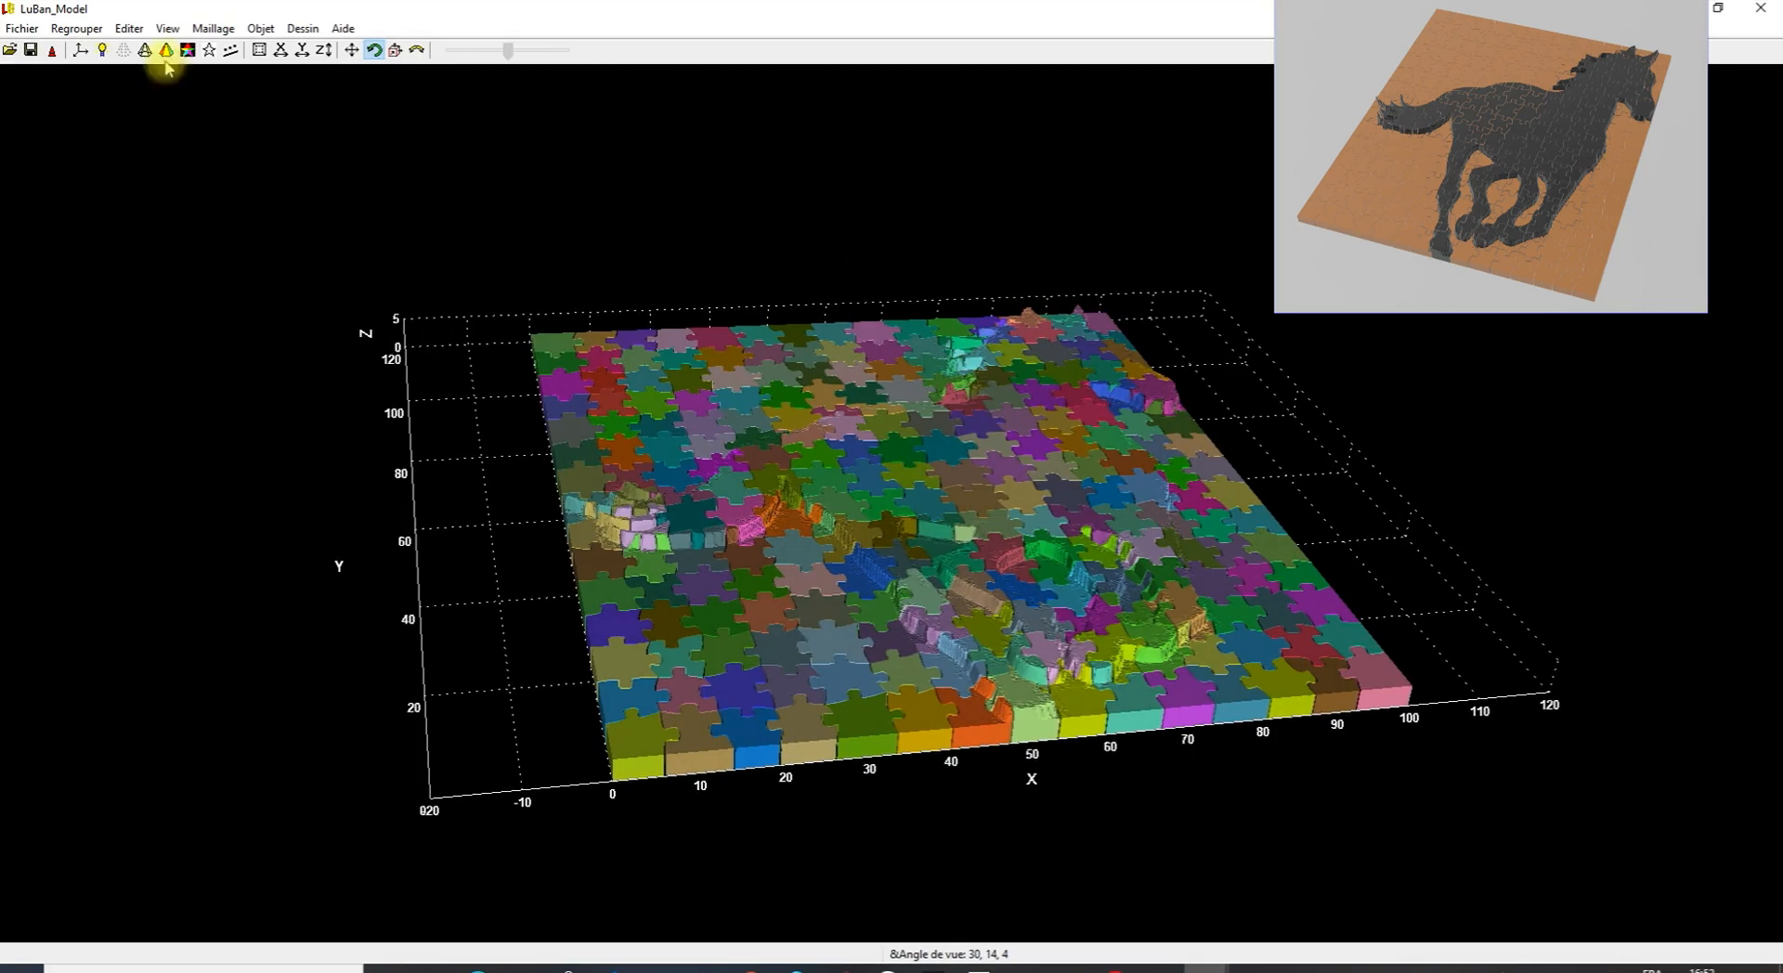
Set the surface colouring to Gris and inspect the puzzle from above.
{"action": "left_click", "coordinate": [129, 28]}
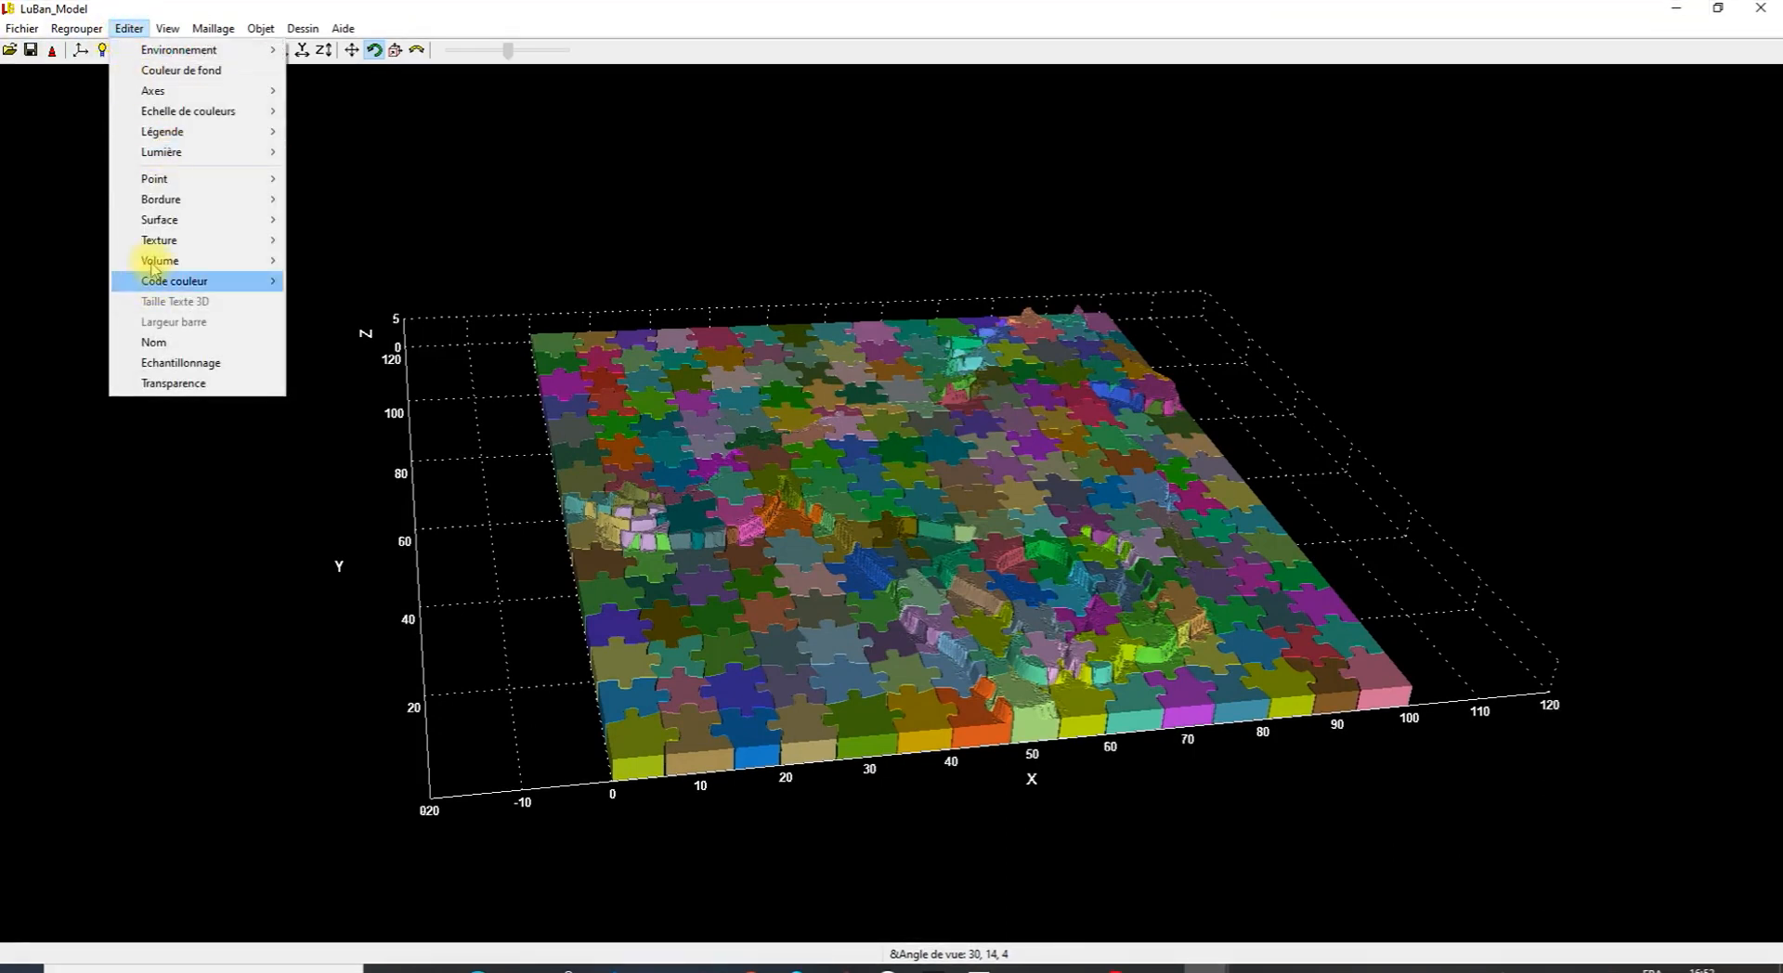
{"action": "mouse_move", "coordinate": [148, 221]}
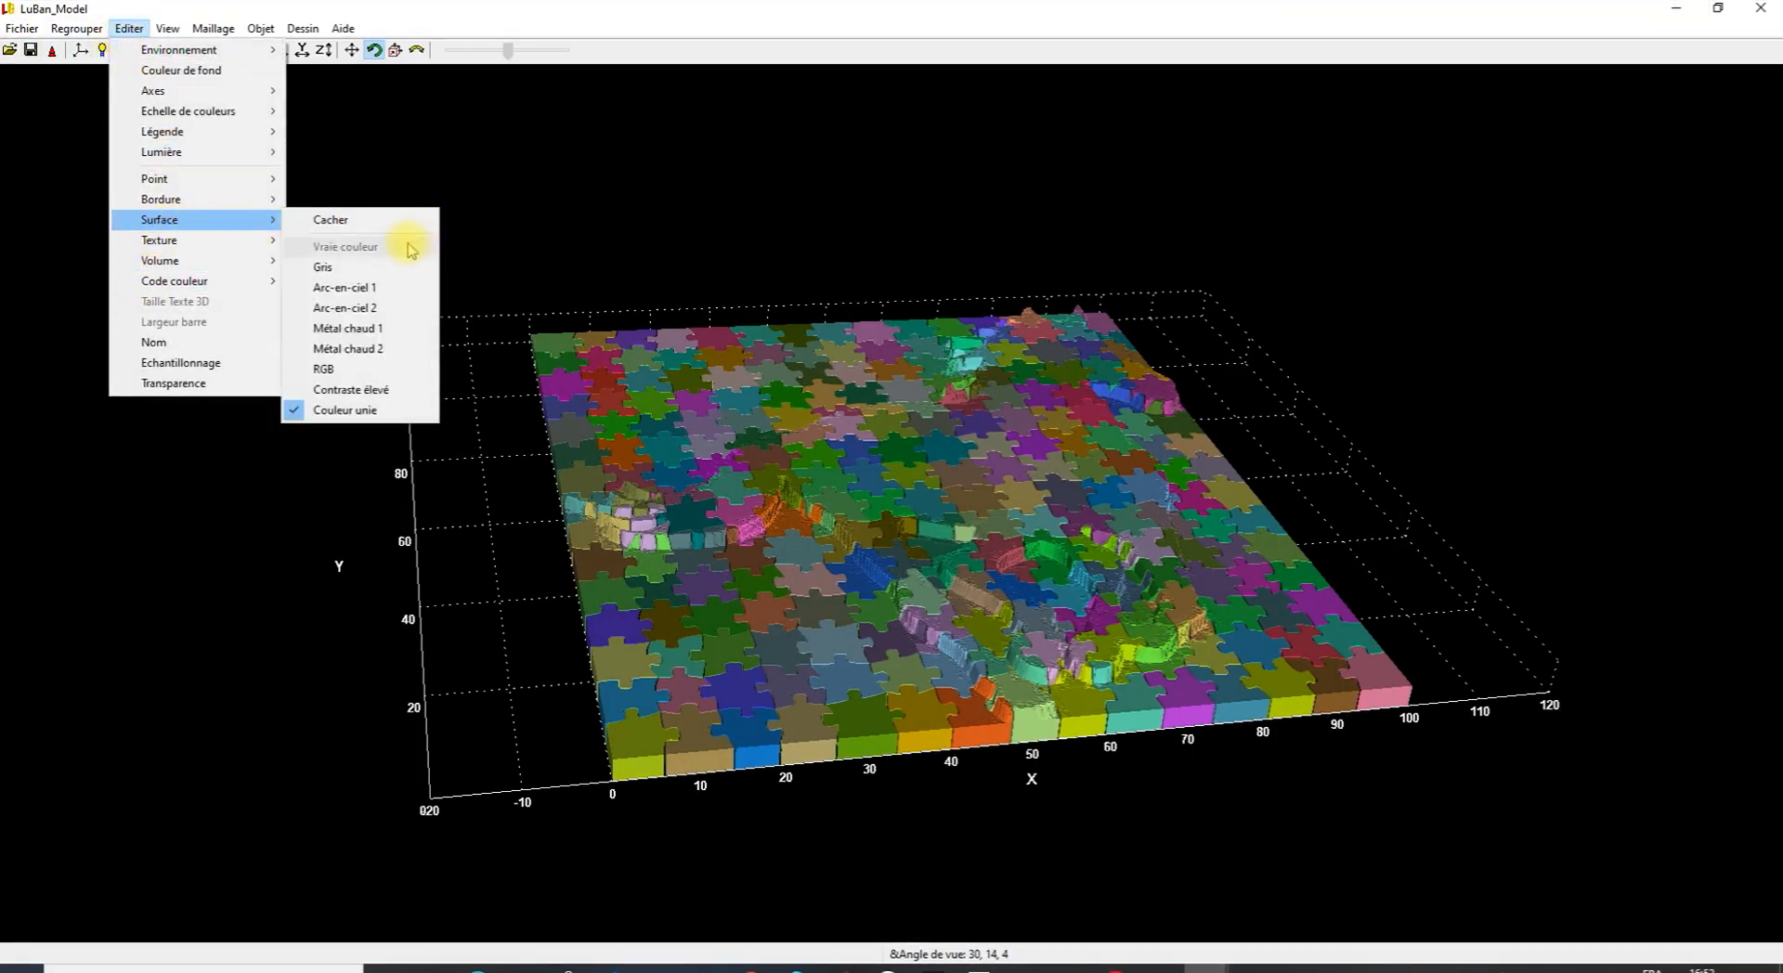
{"action": "left_click", "coordinate": [331, 268]}
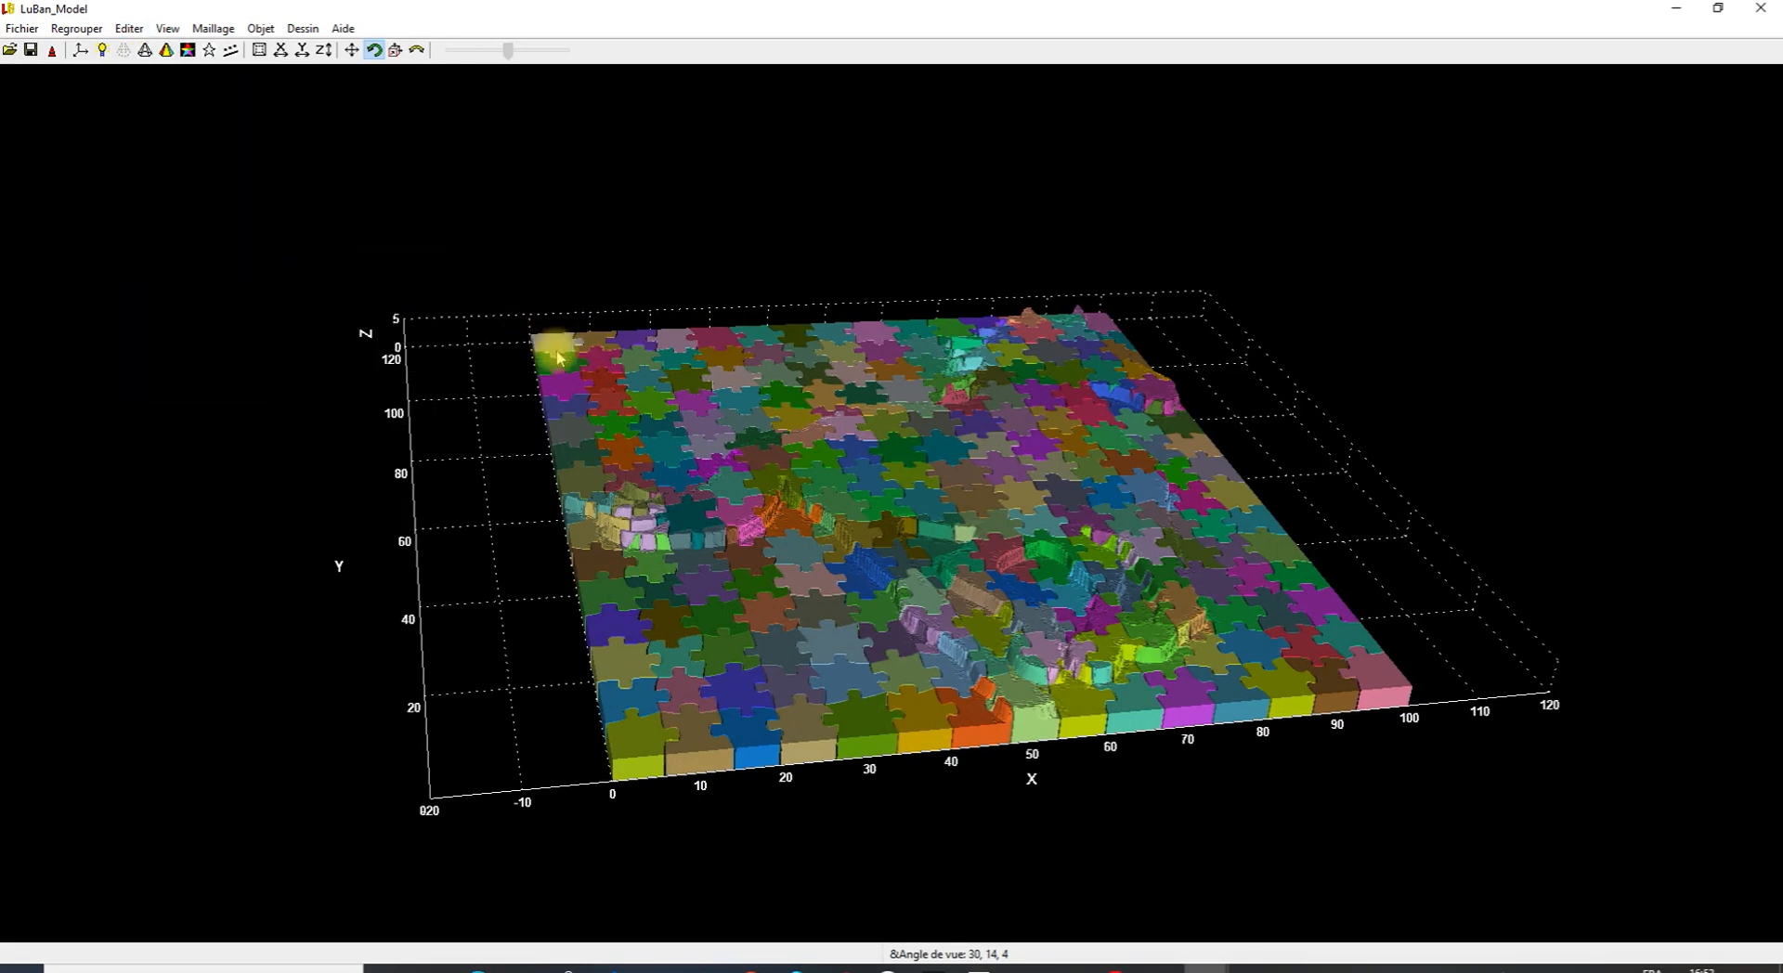
{"action": "left_click_drag", "start_coordinate": [748, 424], "coordinate": [649, 300]}
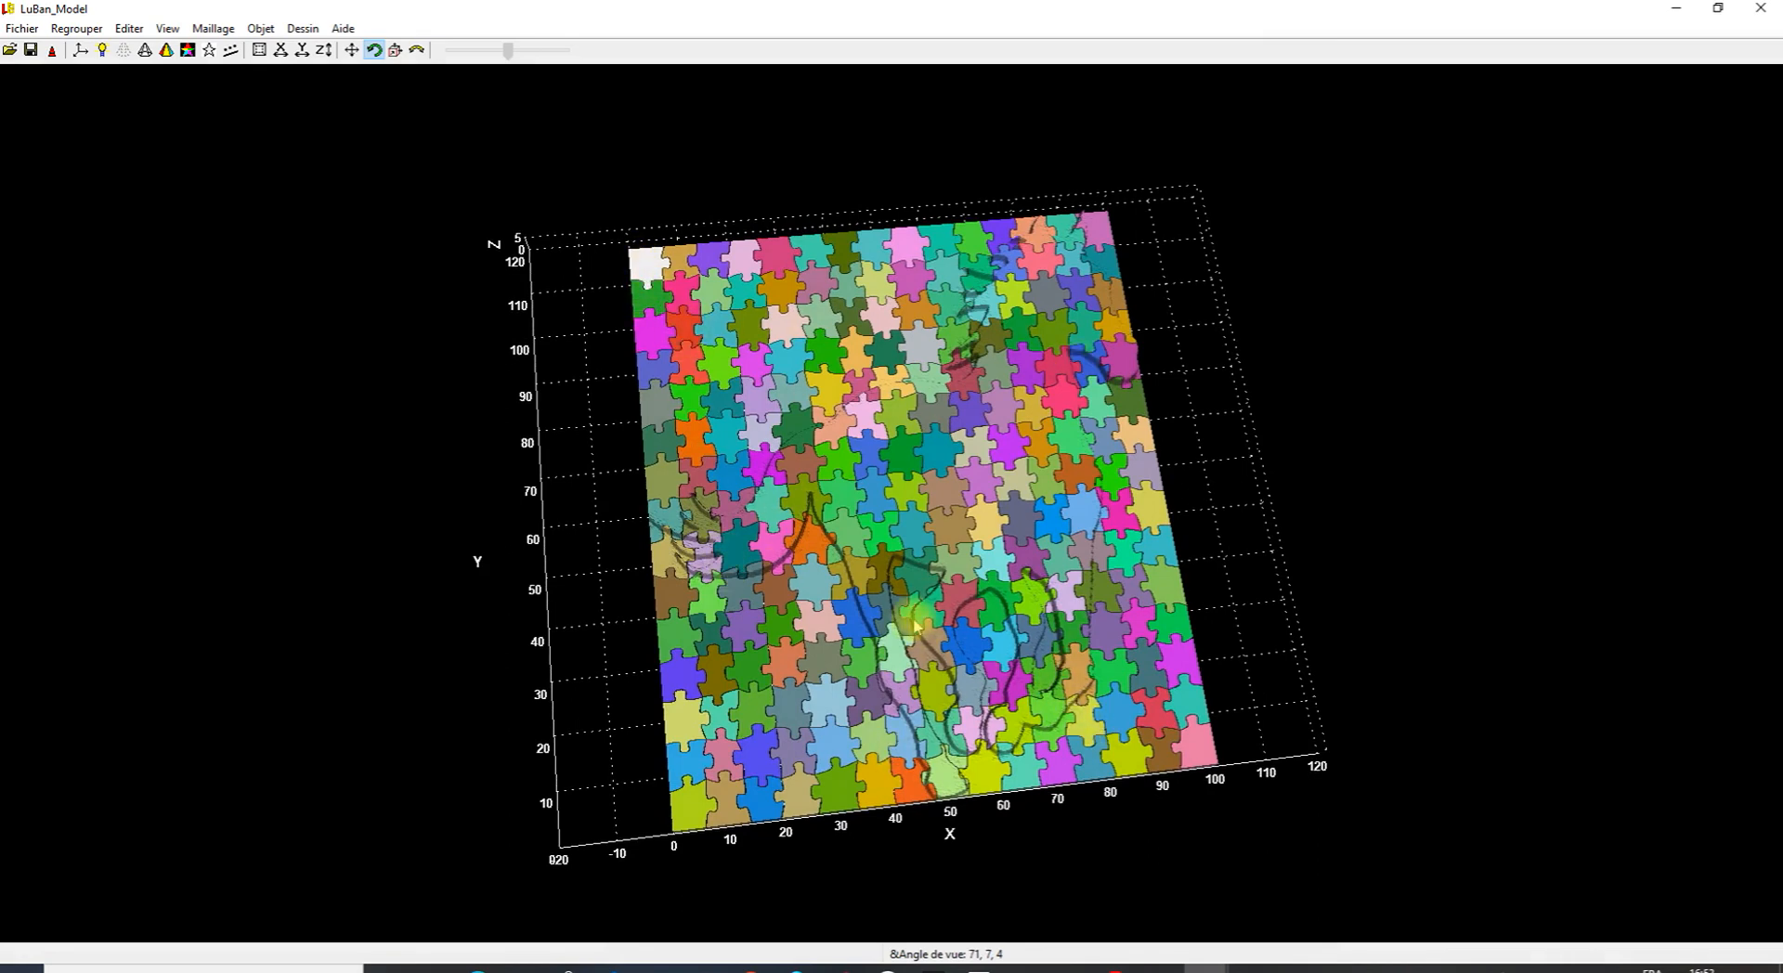
{"action": "scroll", "coordinate": [884, 594], "scroll_direction": "up", "scroll_amount": 2}
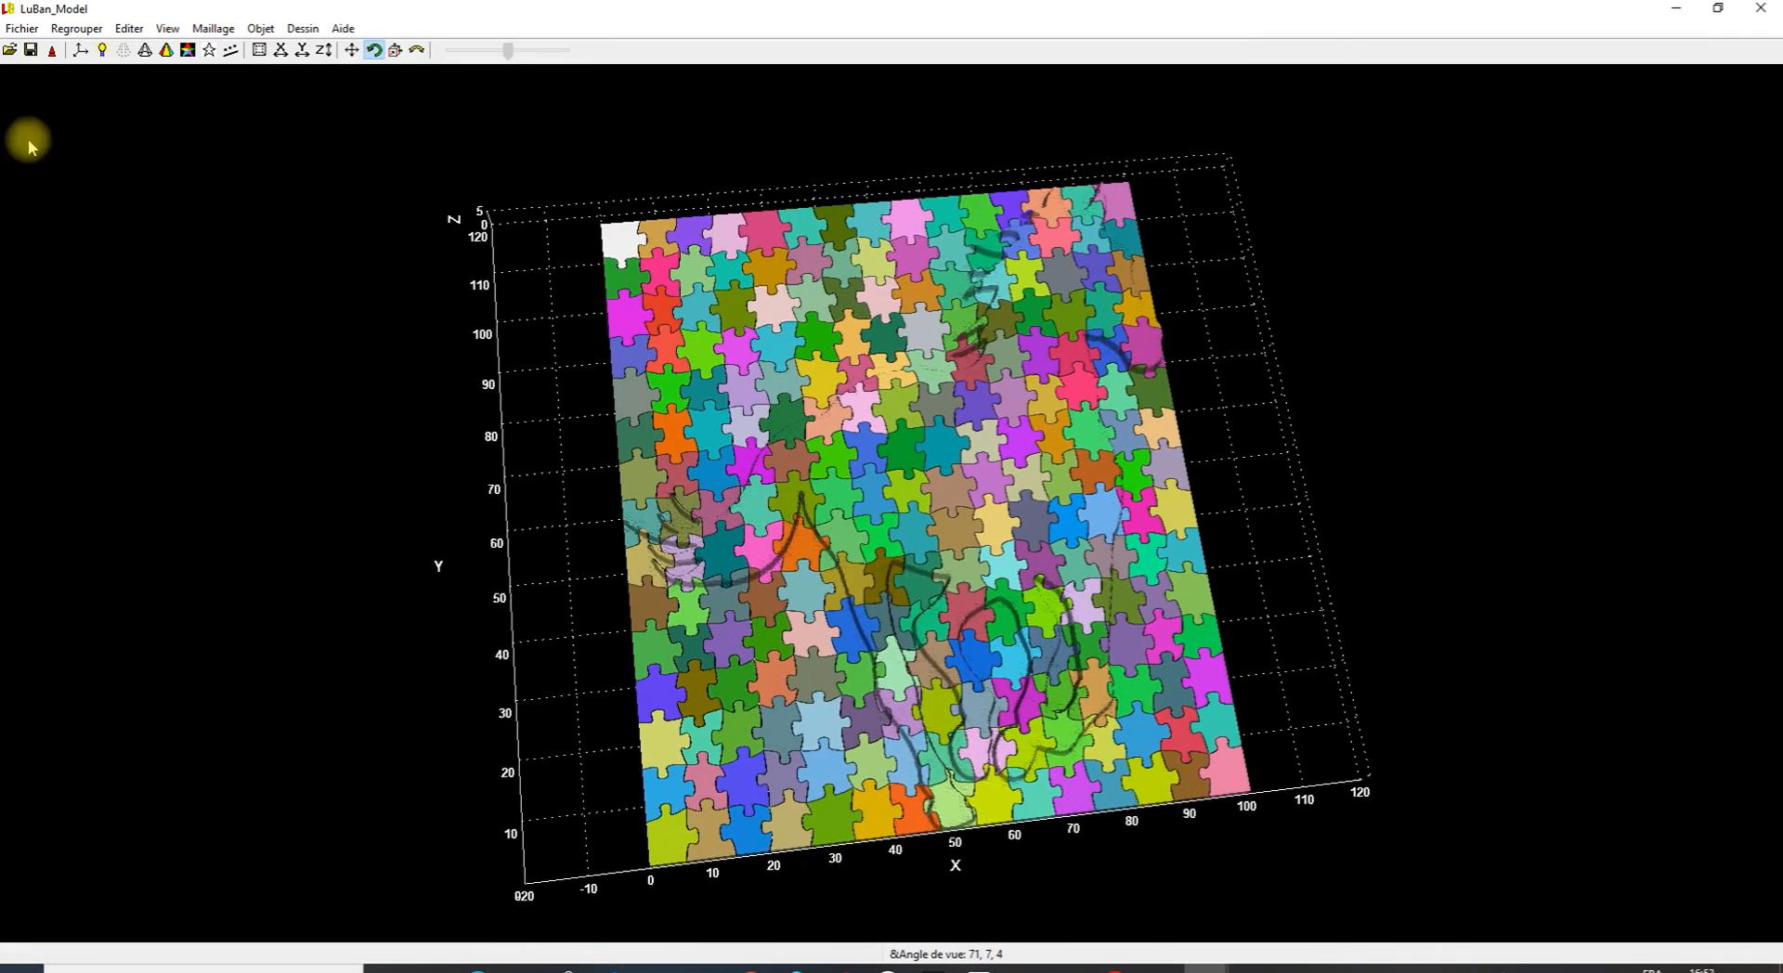
Try to open Part_001.stl through Part_225.stl from the cheval_STL folder together with the ordinary Open command.
{"action": "left_click", "coordinate": [22, 28]}
{"action": "left_click", "coordinate": [37, 72]}
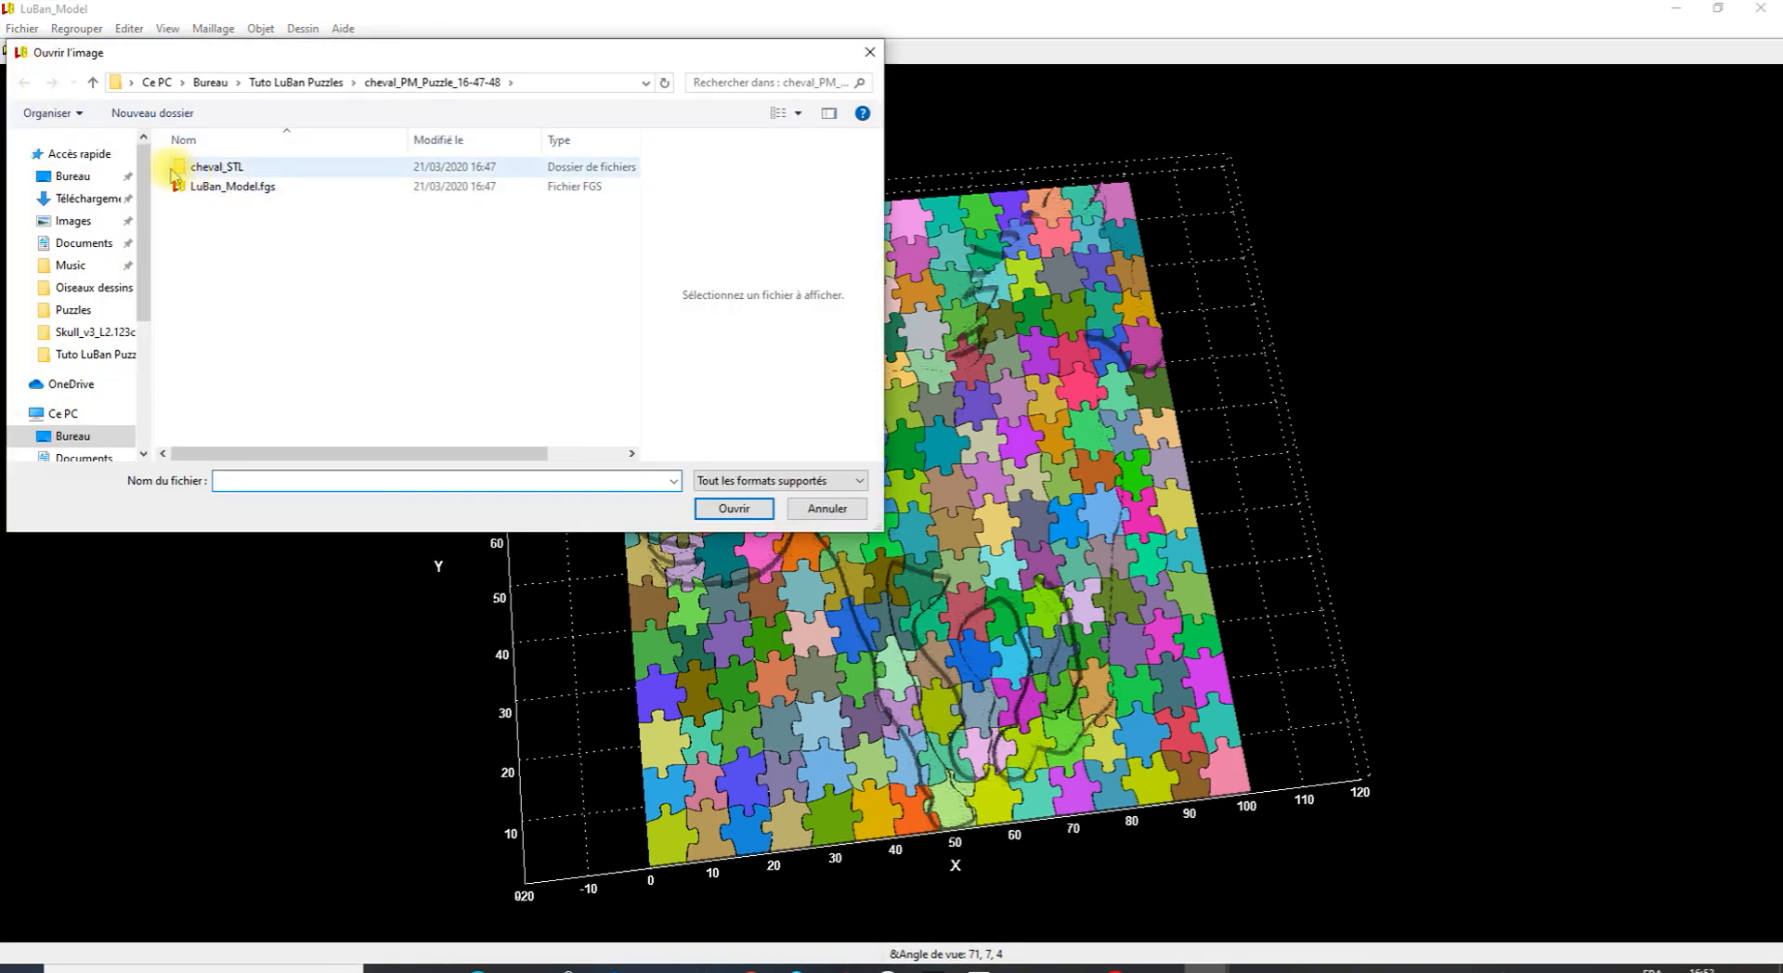
{"action": "double_click", "coordinate": [204, 168]}
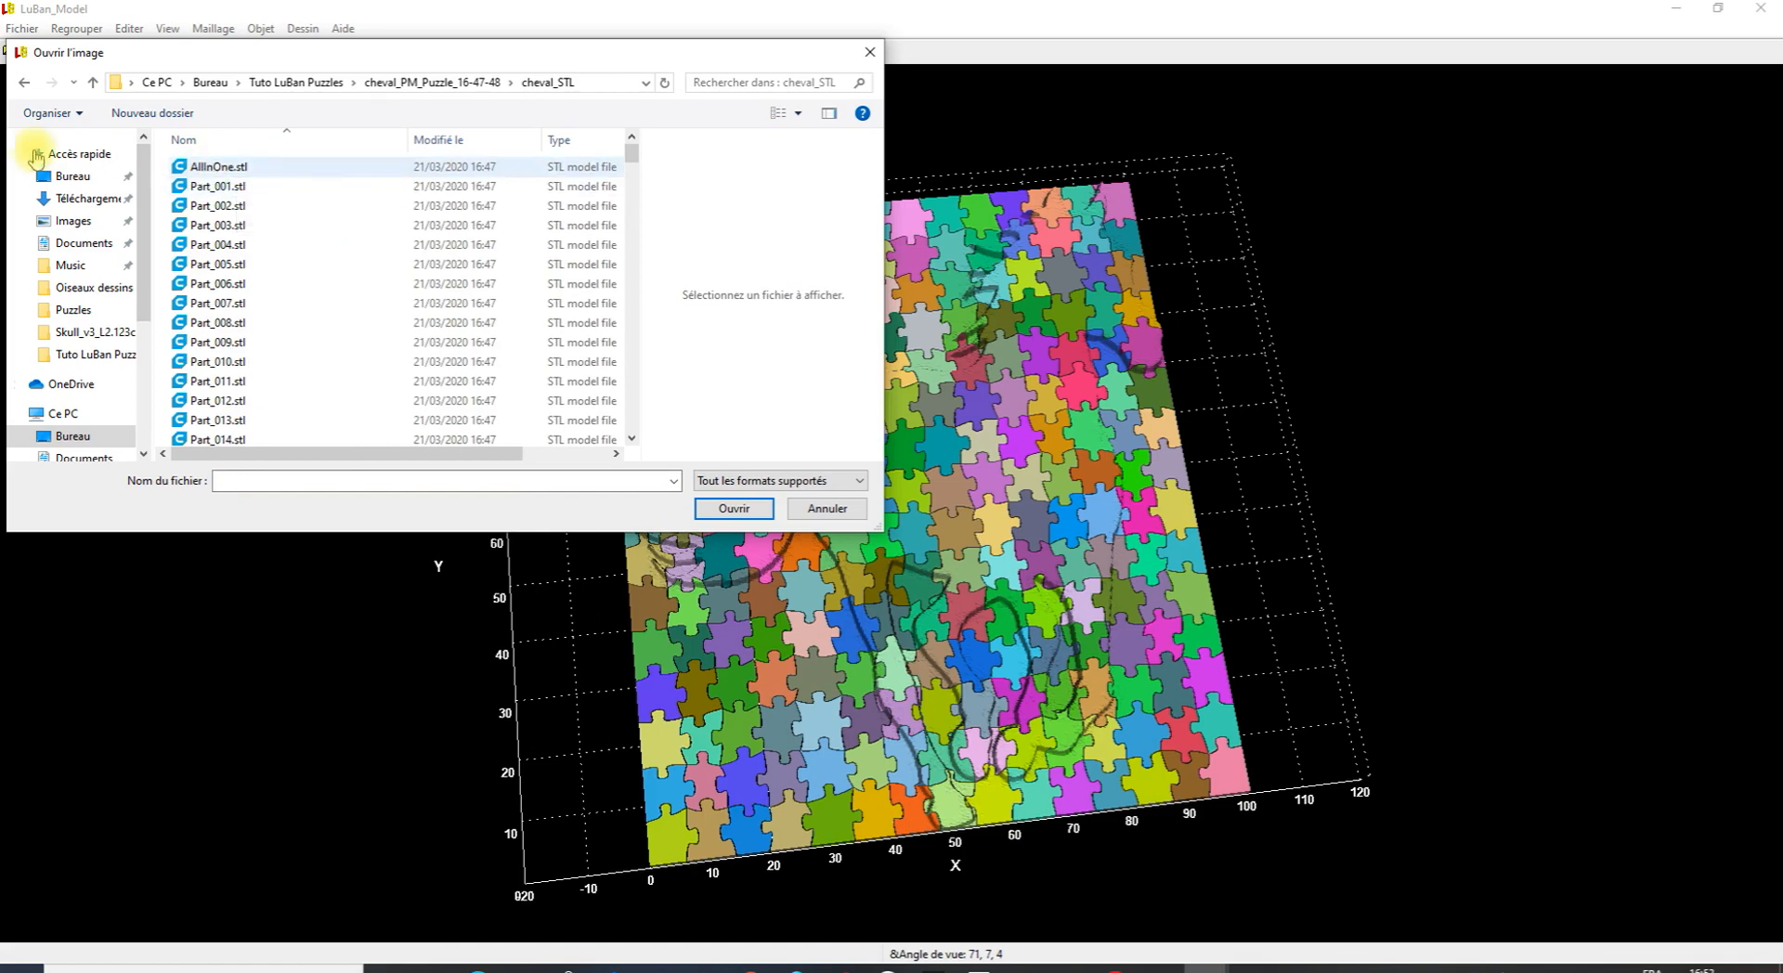
{"action": "left_click", "coordinate": [215, 168]}
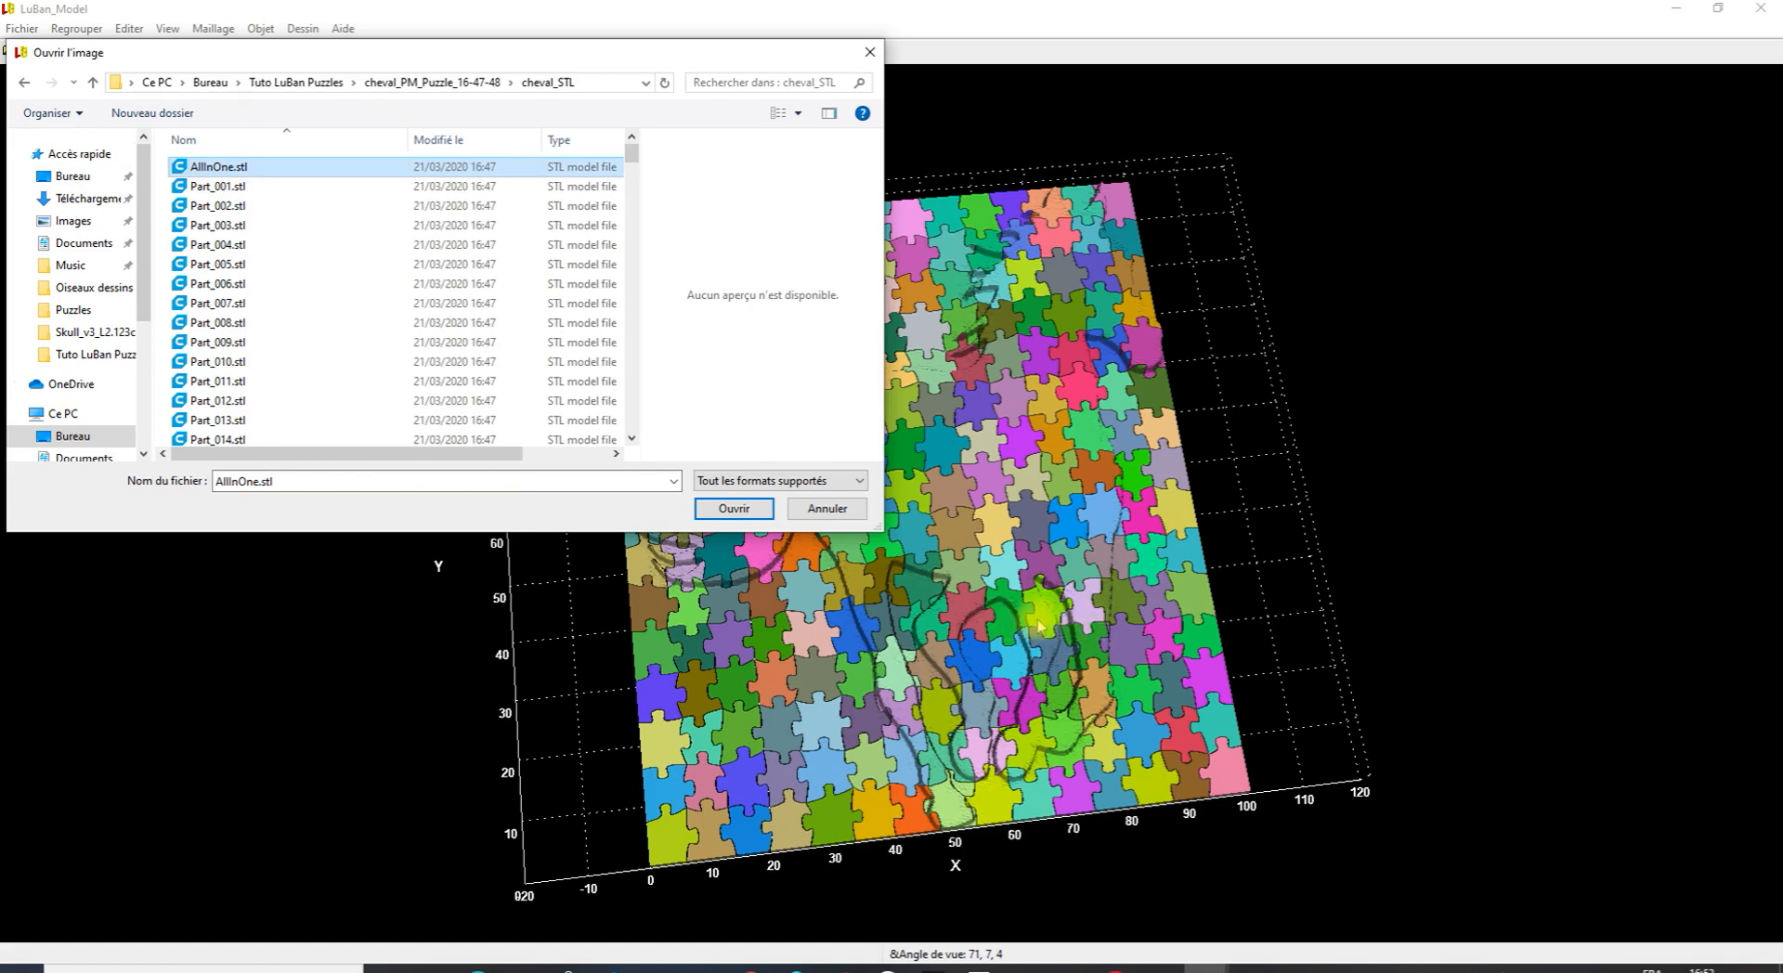
{"action": "left_click", "coordinate": [200, 189]}
{"action": "left_click_drag", "start_coordinate": [631, 153], "coordinate": [617, 444]}
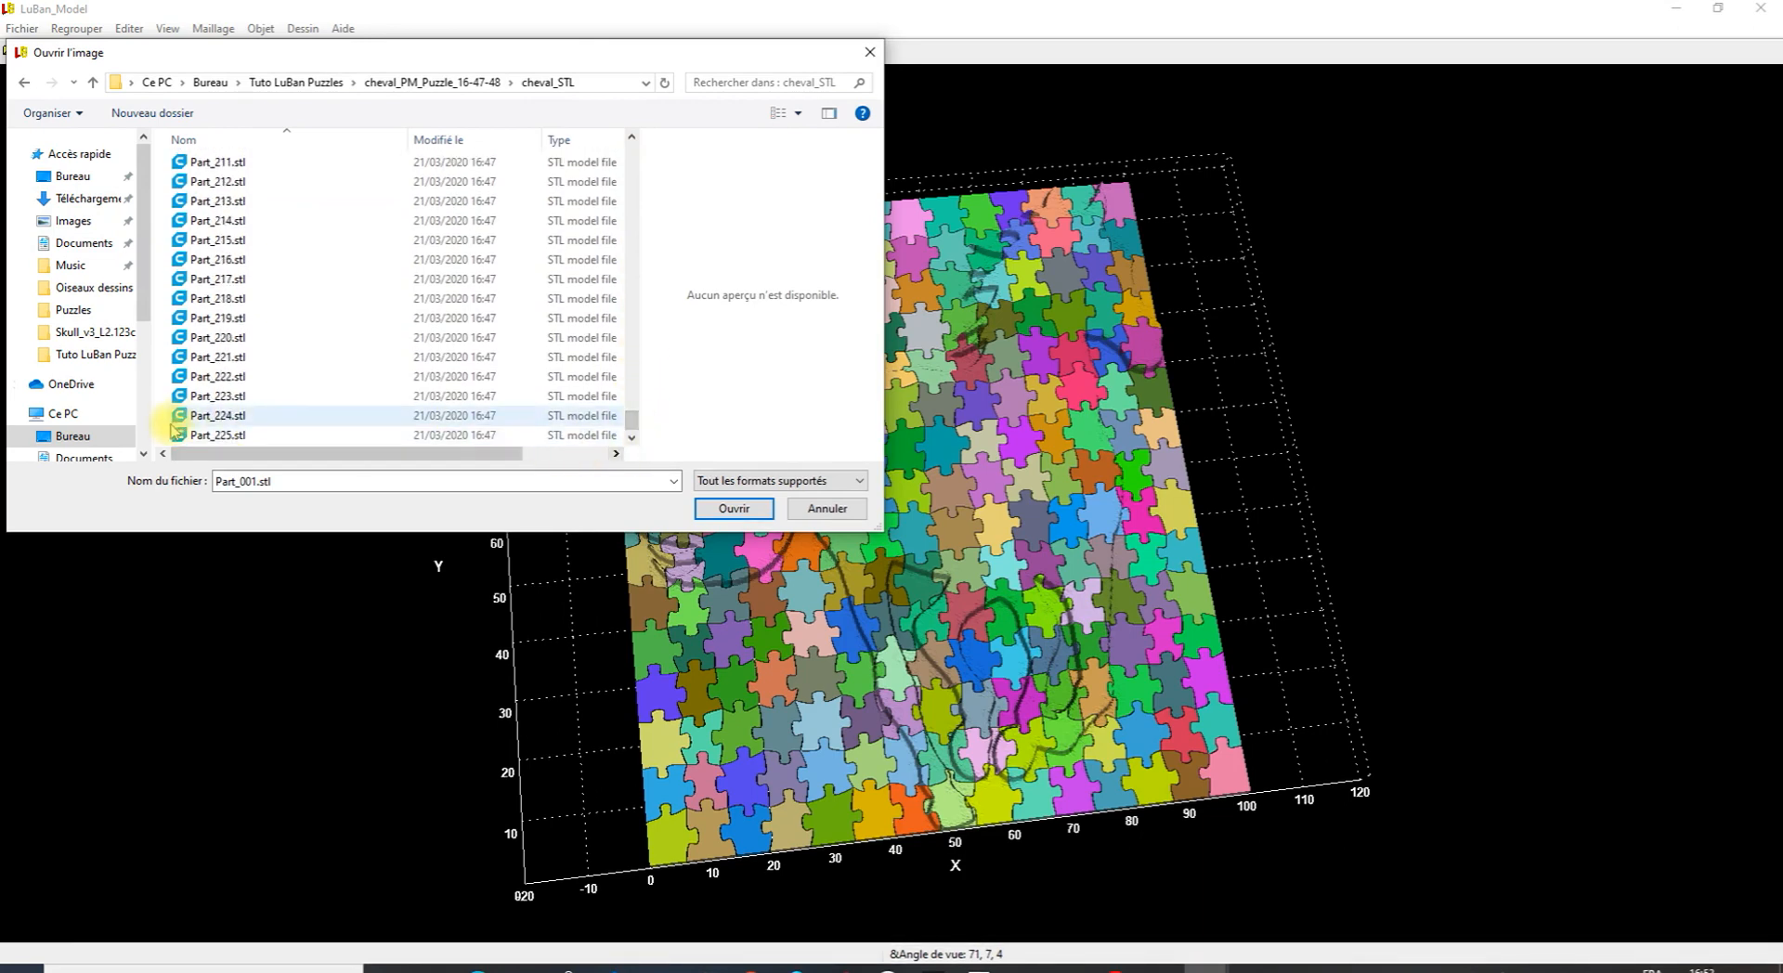
{"action": "left_click", "coordinate": [247, 436], "text": "shift"}
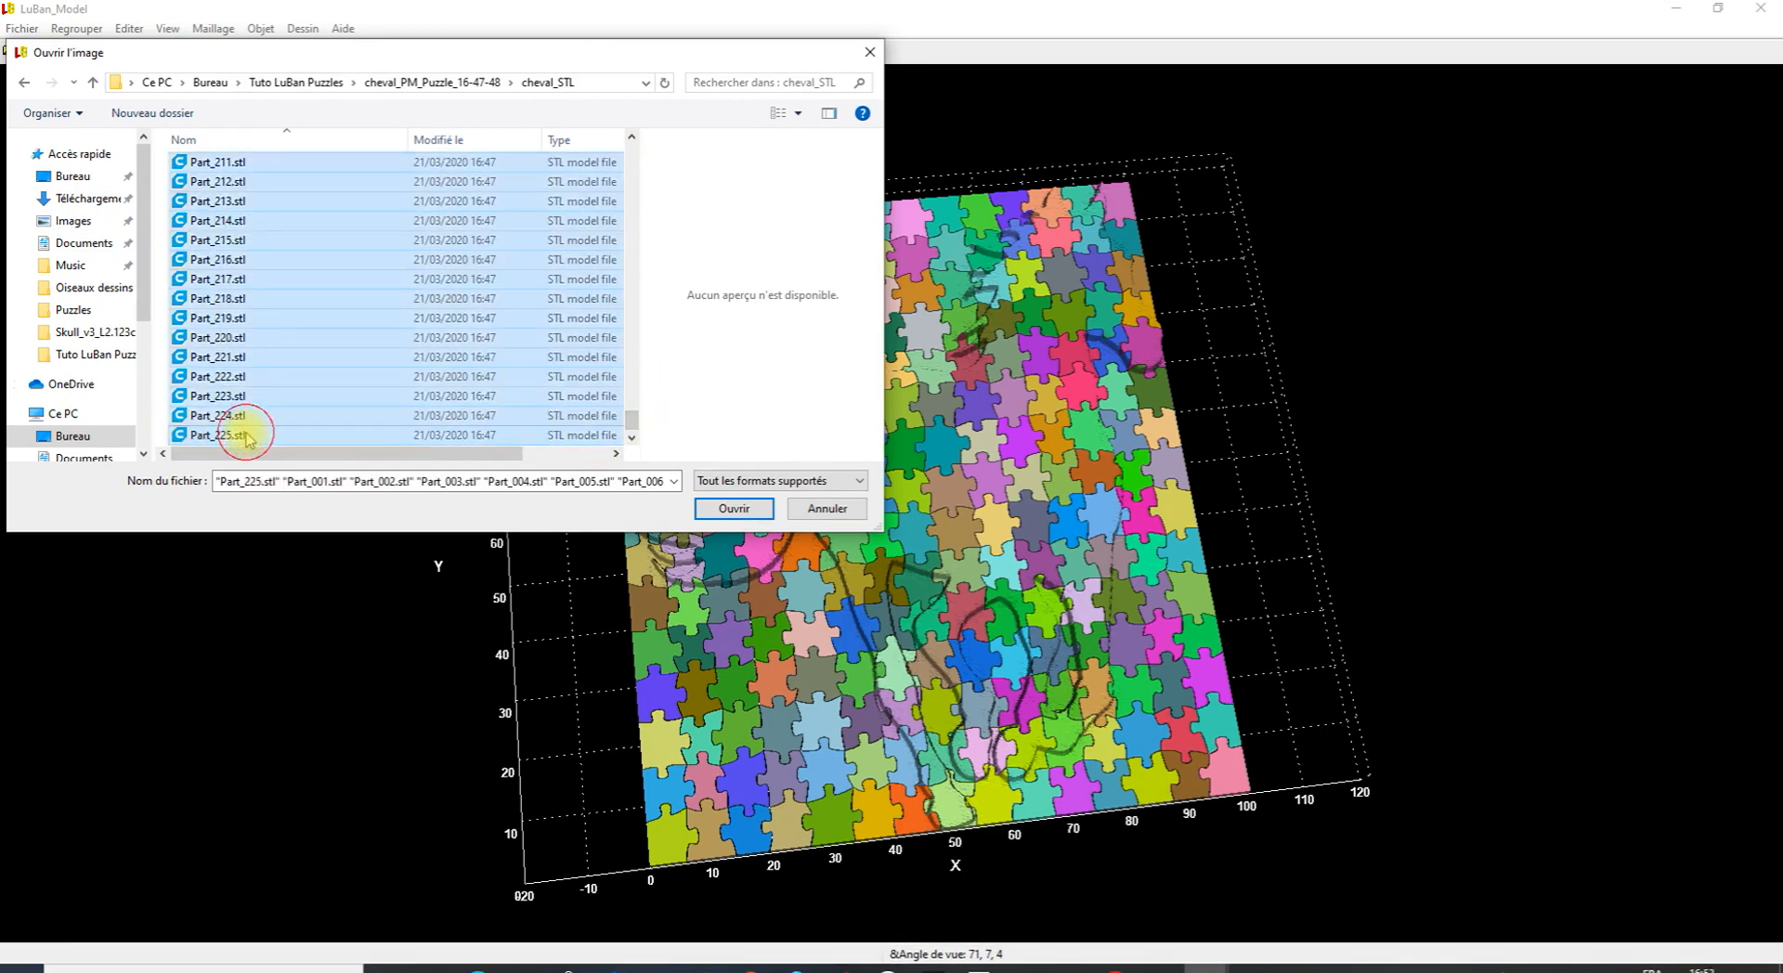
{"action": "left_click", "coordinate": [721, 512]}
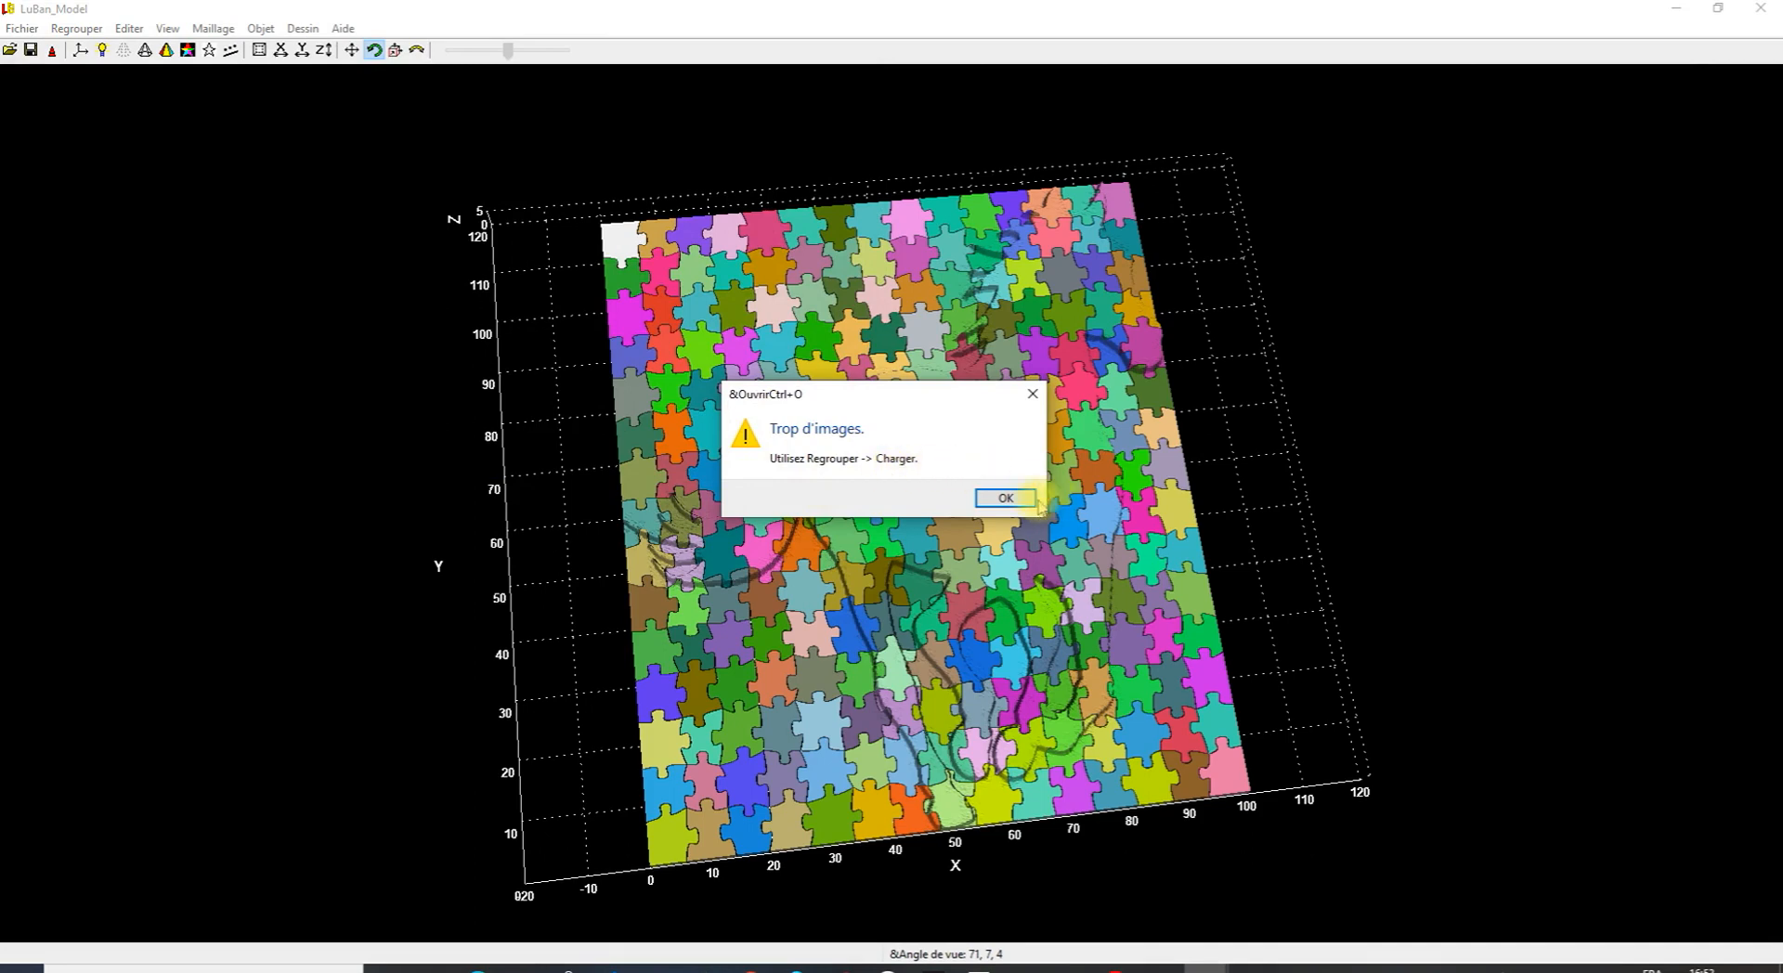
{"action": "left_click", "coordinate": [1005, 499]}
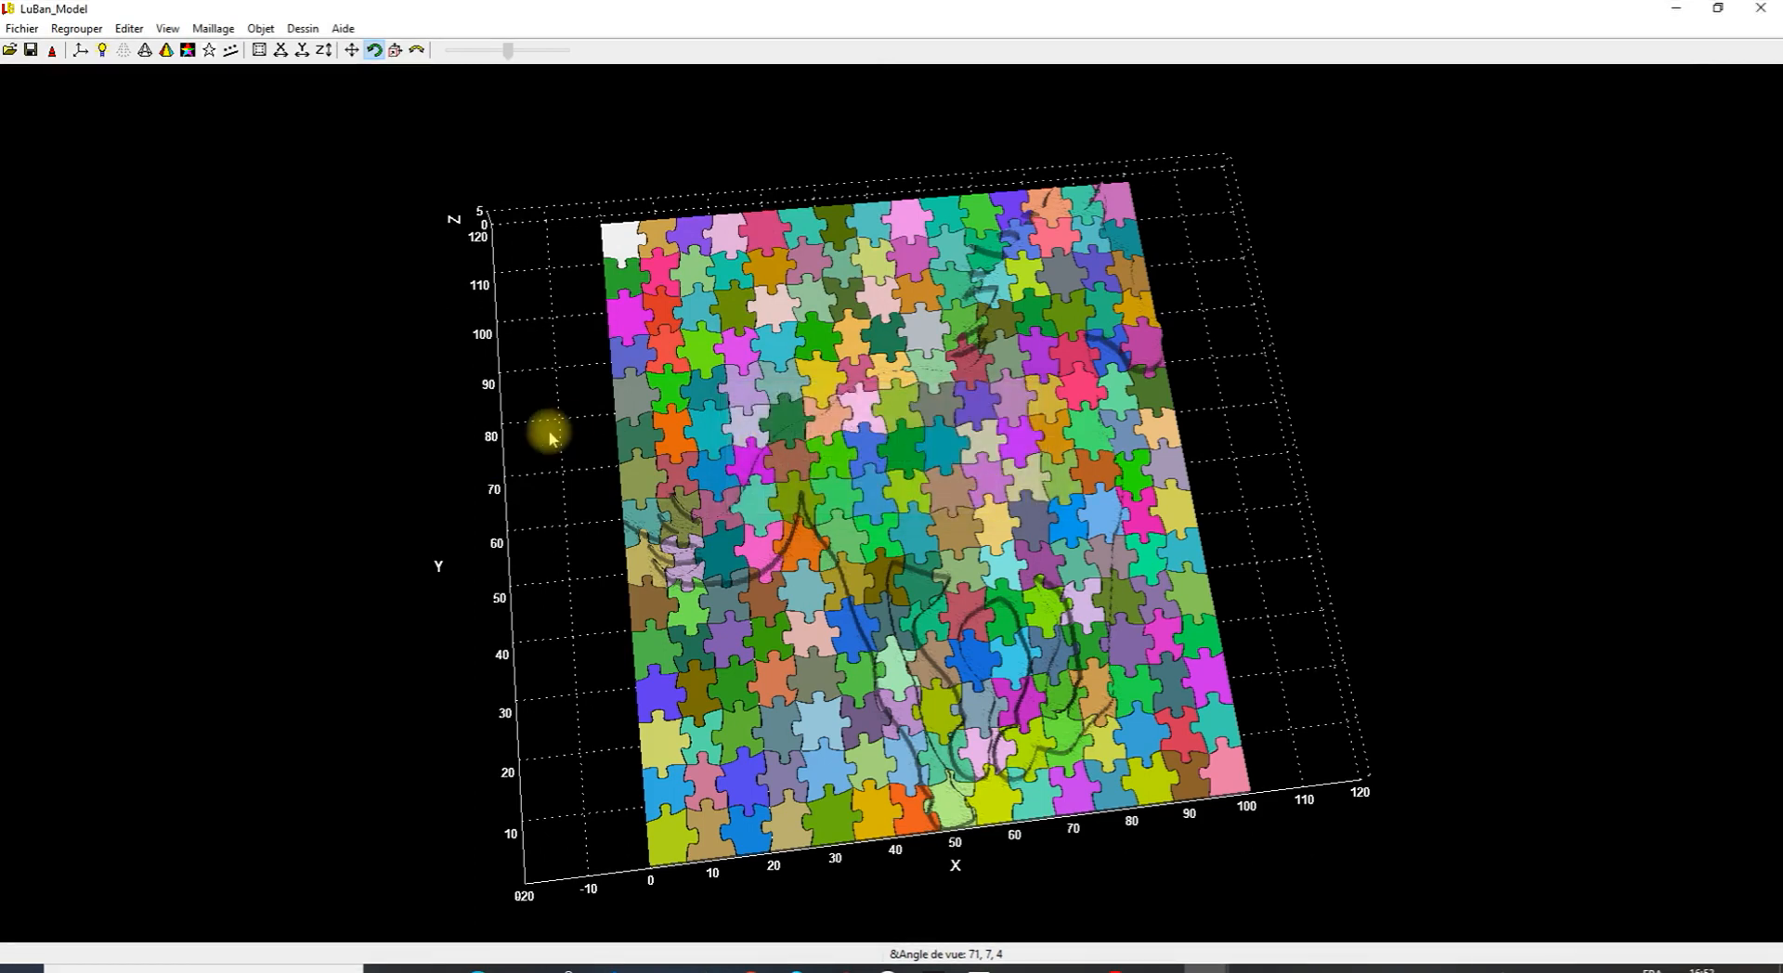
Load Part_001.stl through Part_225.stl from the cheval_STL folder together as a group of files.
{"action": "left_click", "coordinate": [85, 29]}
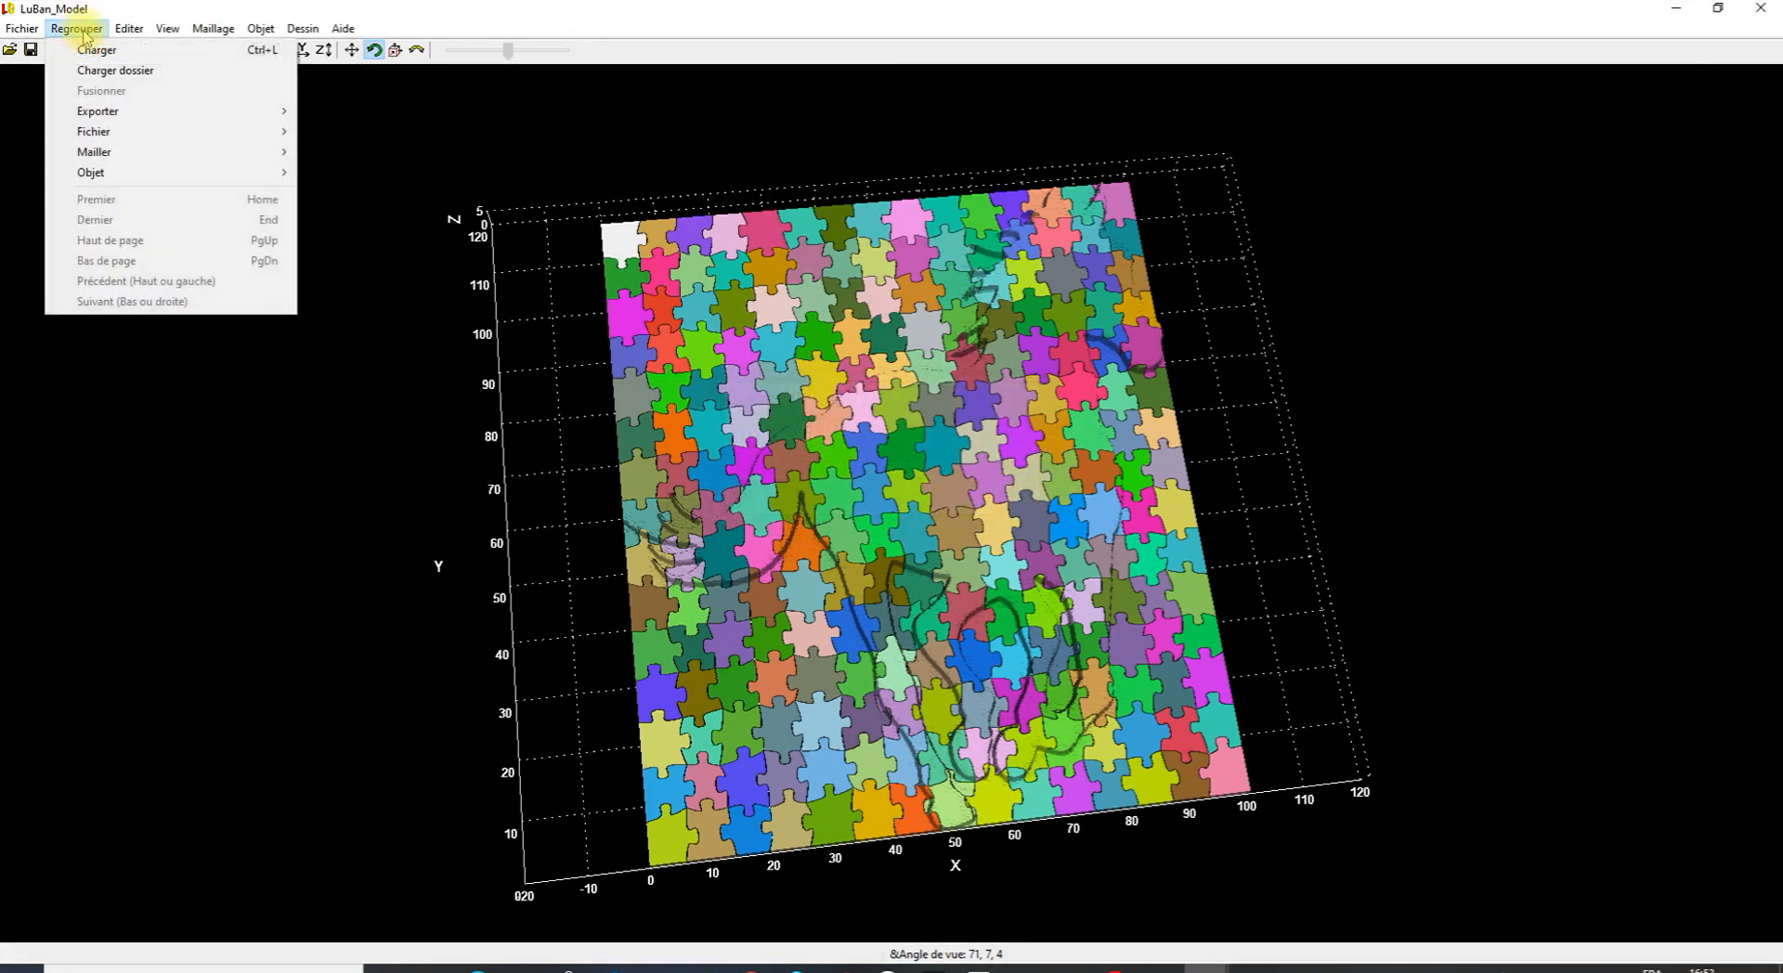
{"action": "left_click", "coordinate": [90, 54]}
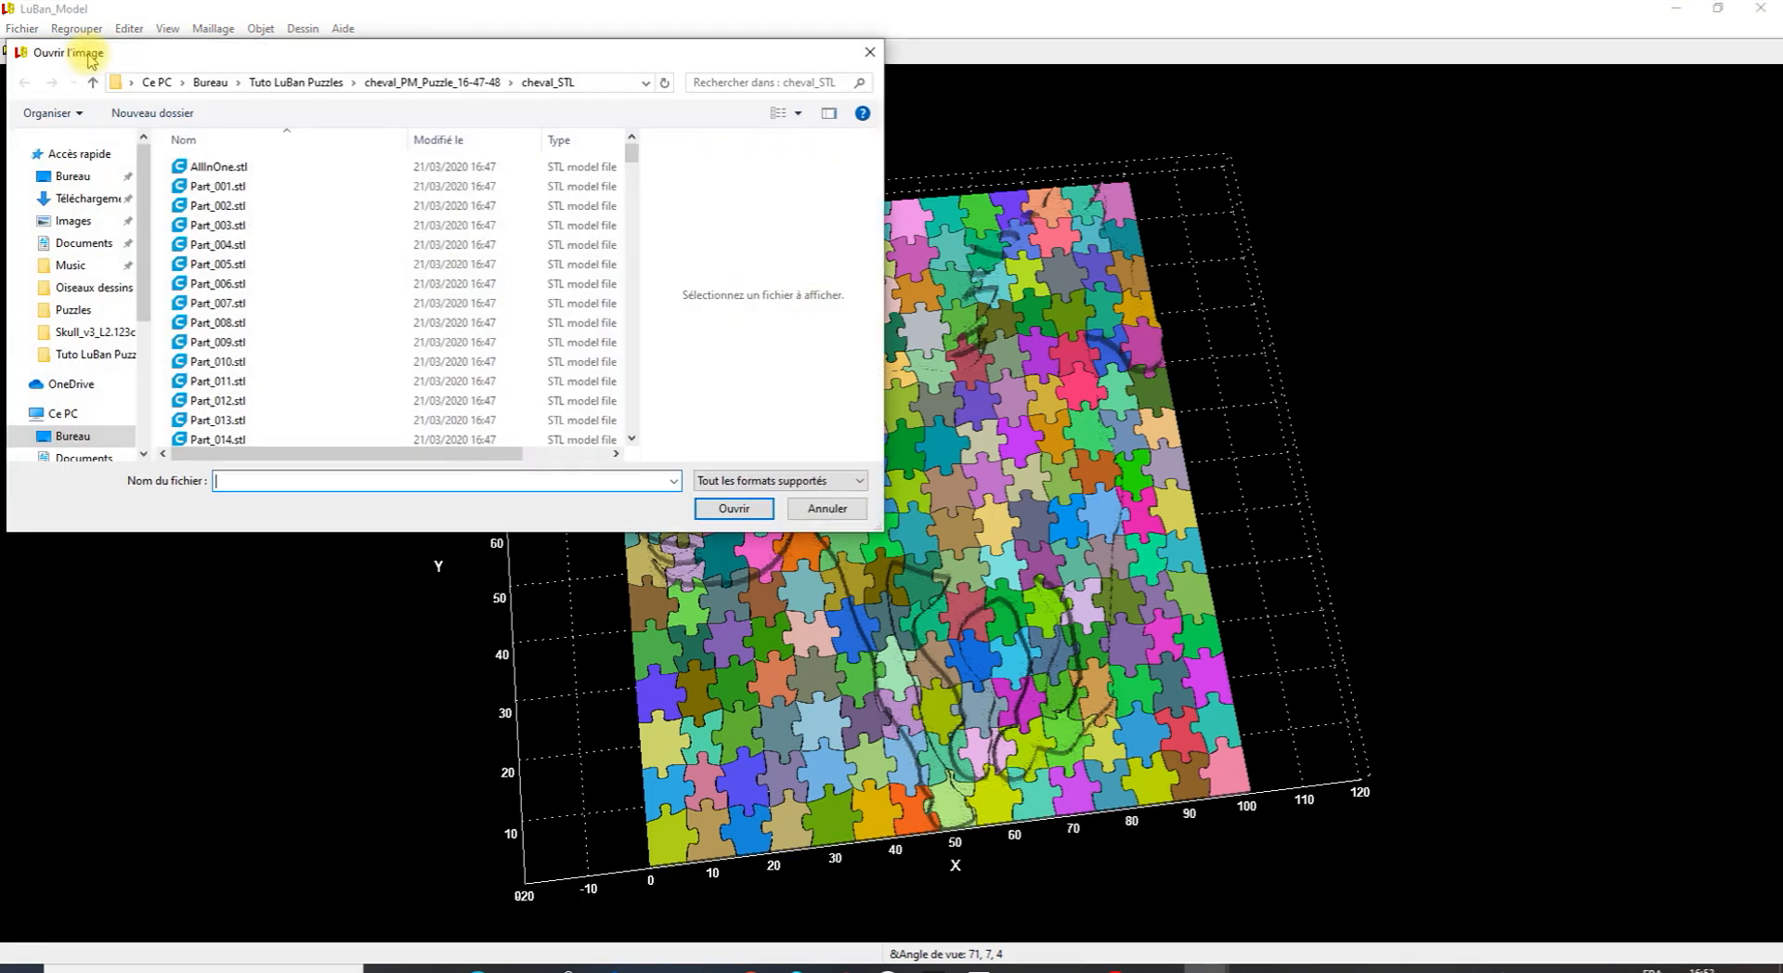
{"action": "left_click", "coordinate": [202, 186]}
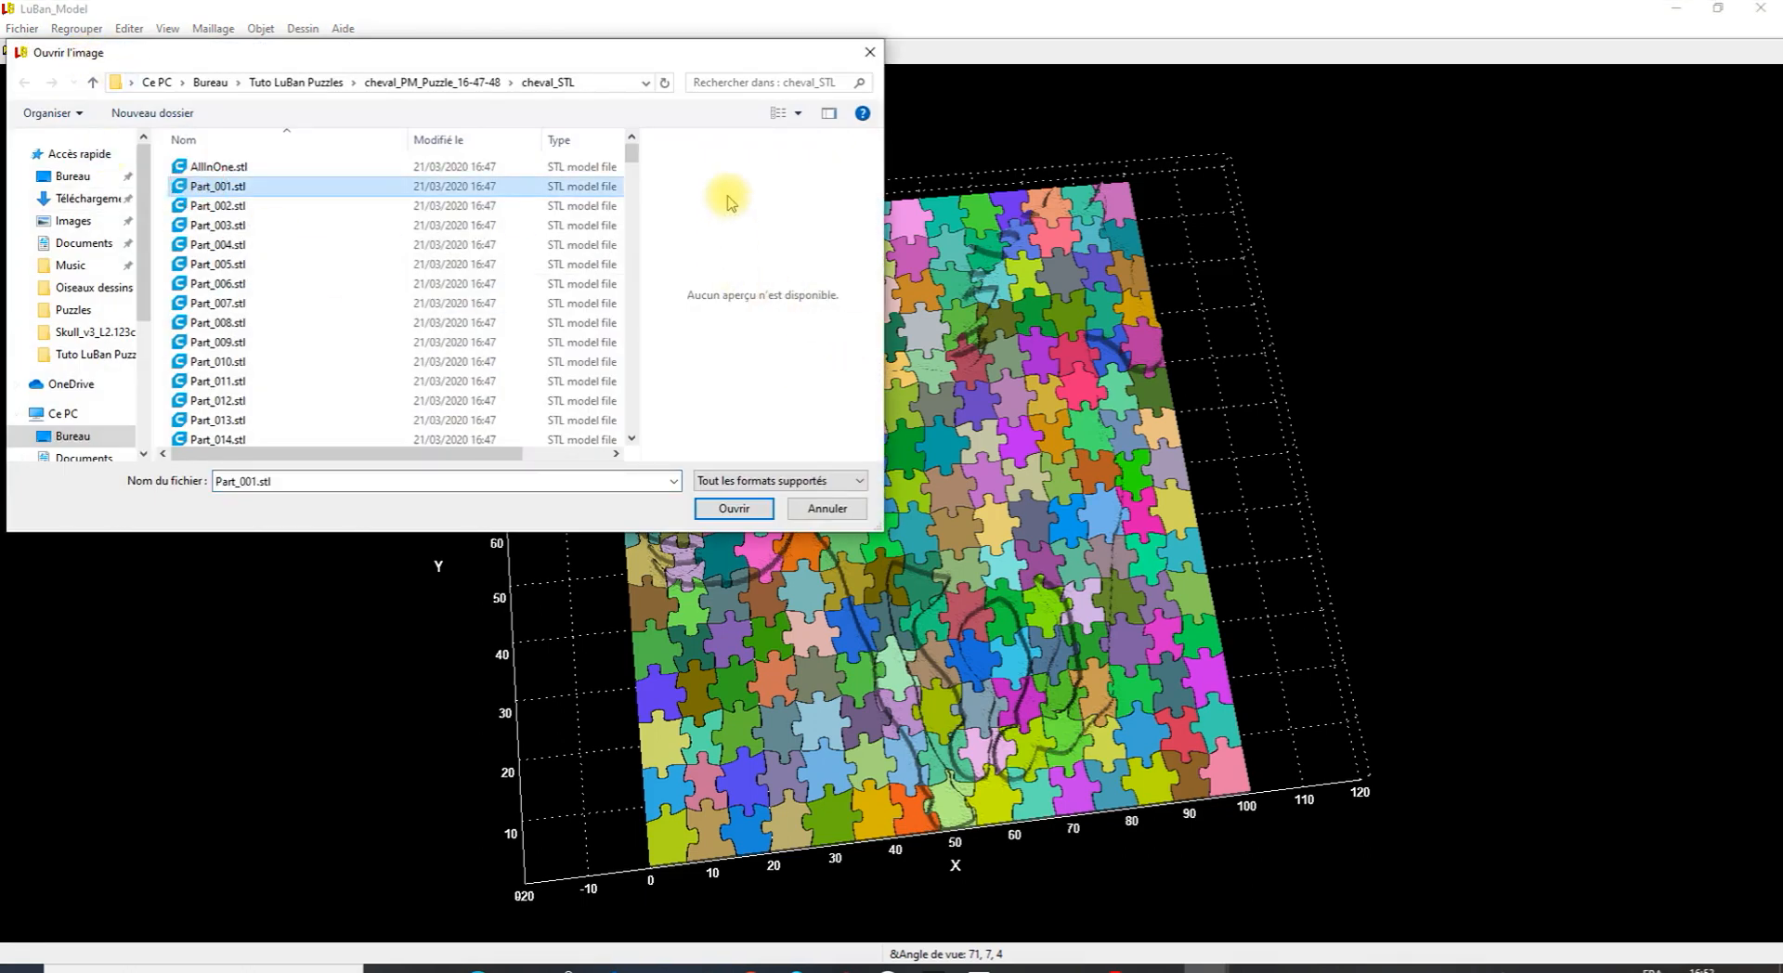
{"action": "left_click_drag", "start_coordinate": [631, 150], "coordinate": [631, 419]}
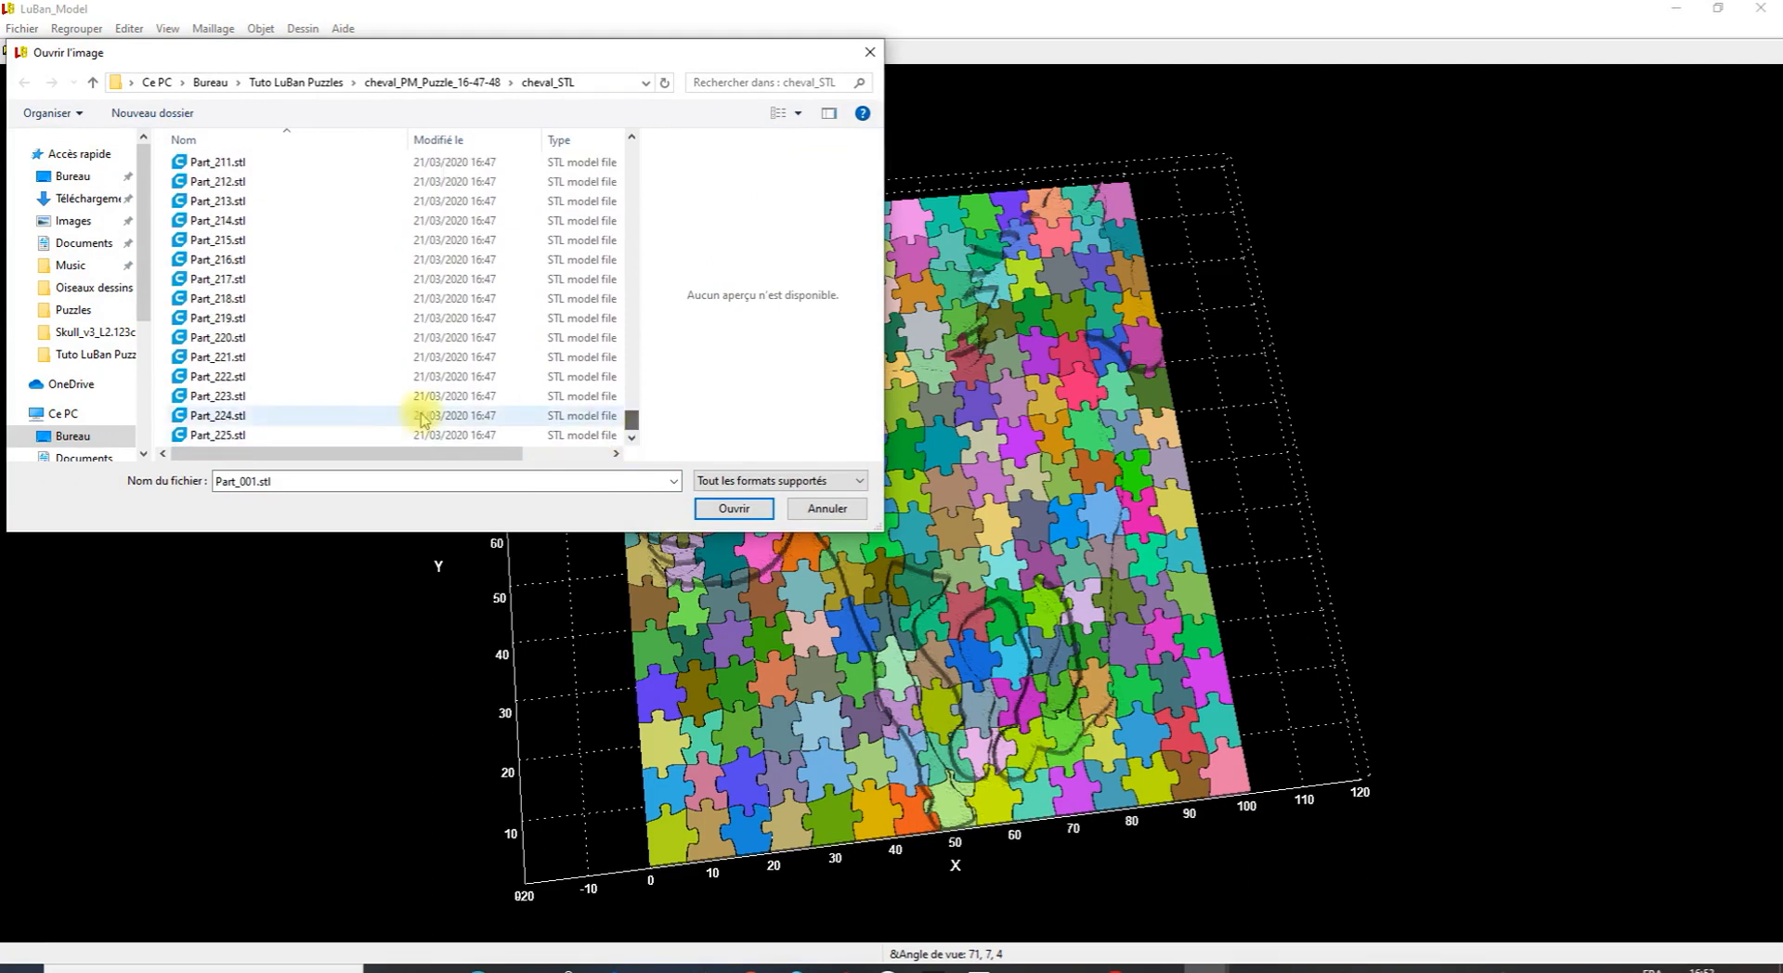
{"action": "left_click", "coordinate": [231, 437], "text": "shift"}
{"action": "left_click", "coordinate": [736, 510]}
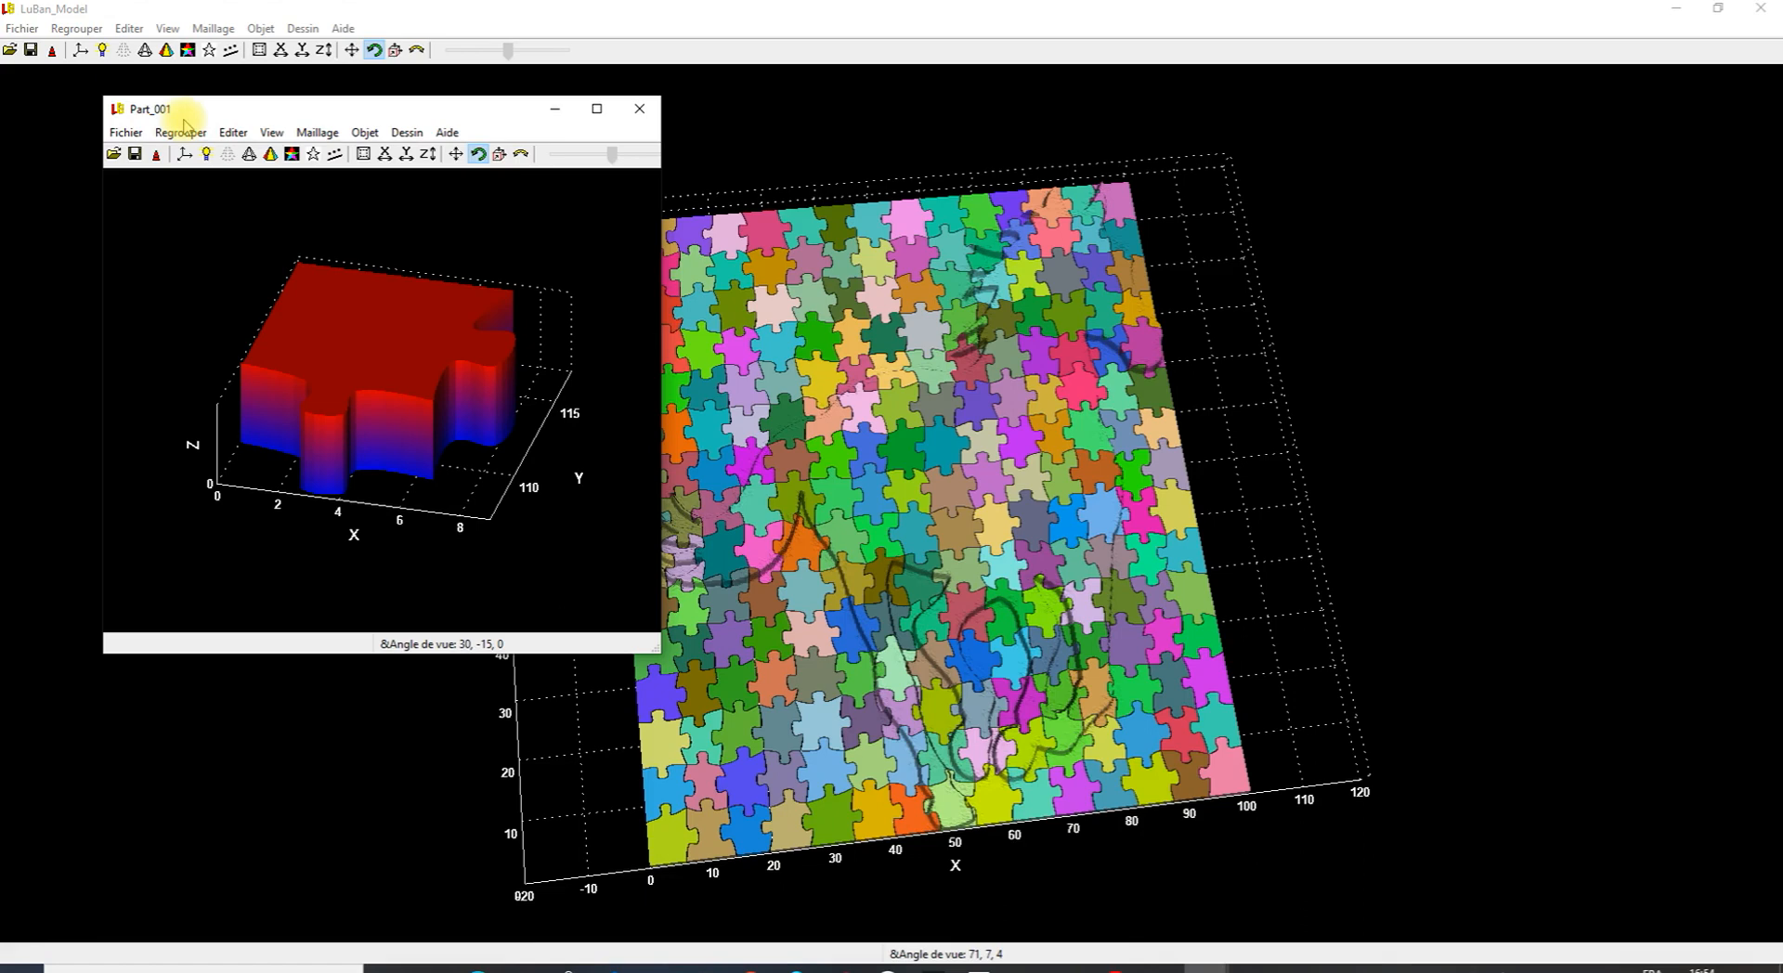
Browse the loaded puzzle pieces one by one from Part_001 to Part_026.
{"action": "key", "text": "Right"}
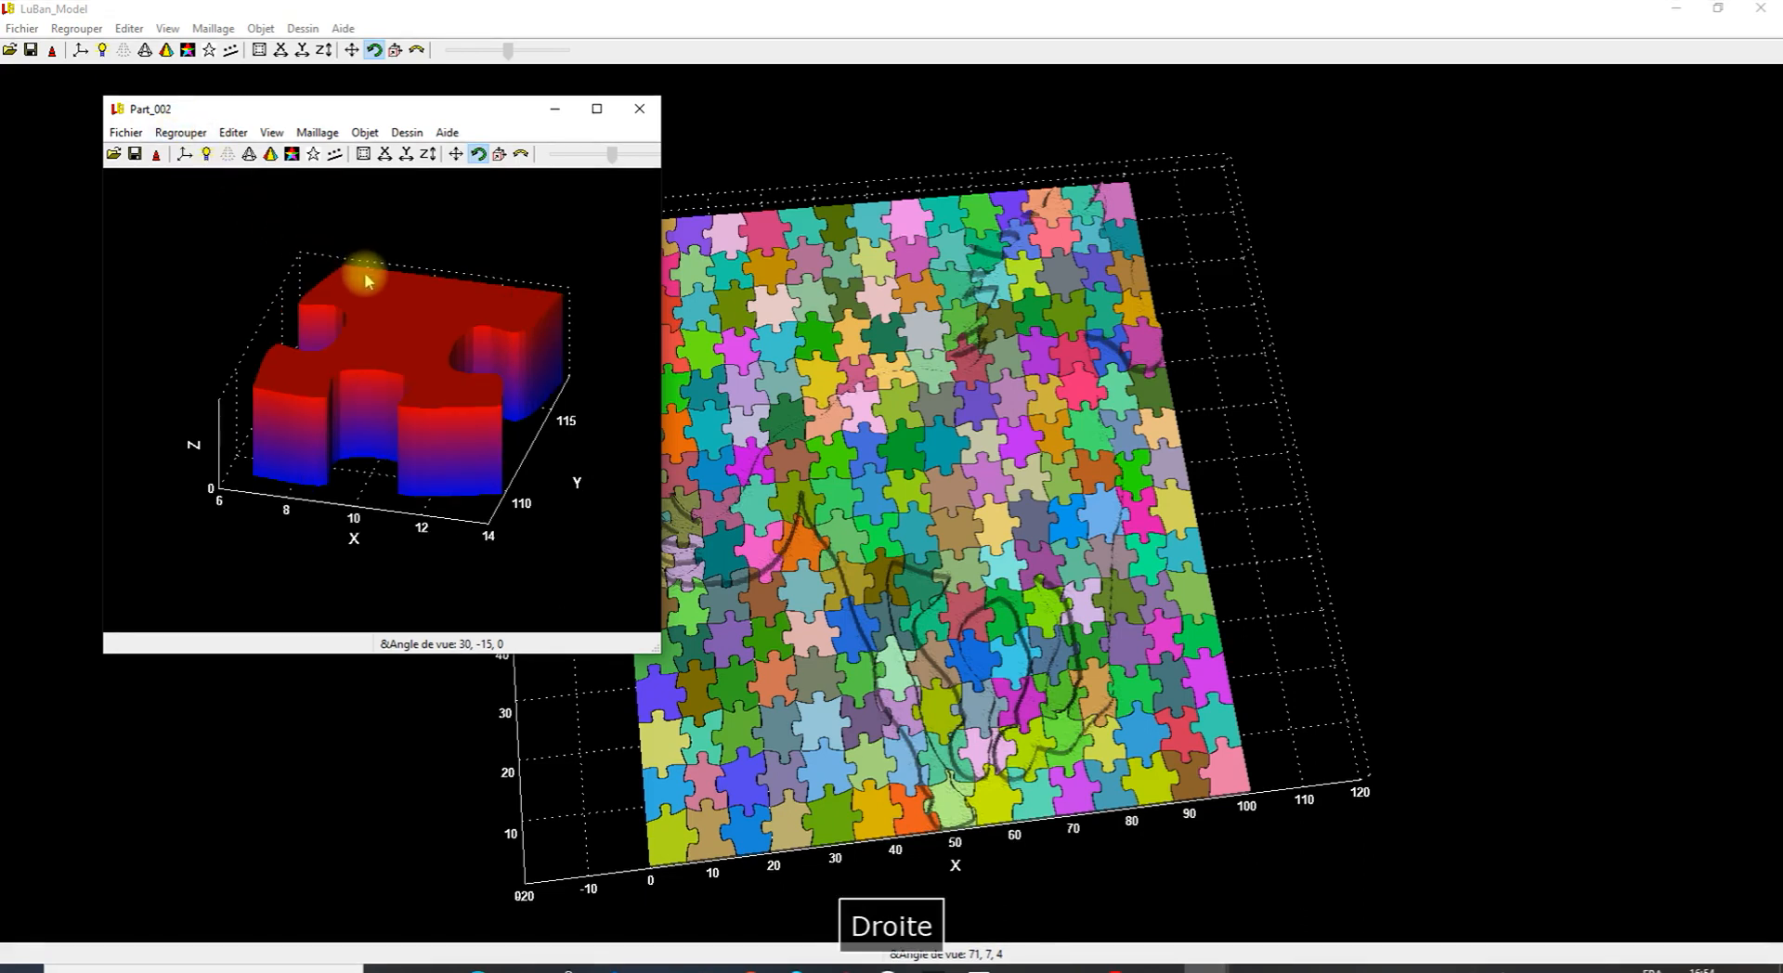
{"action": "key", "text": "Right"}
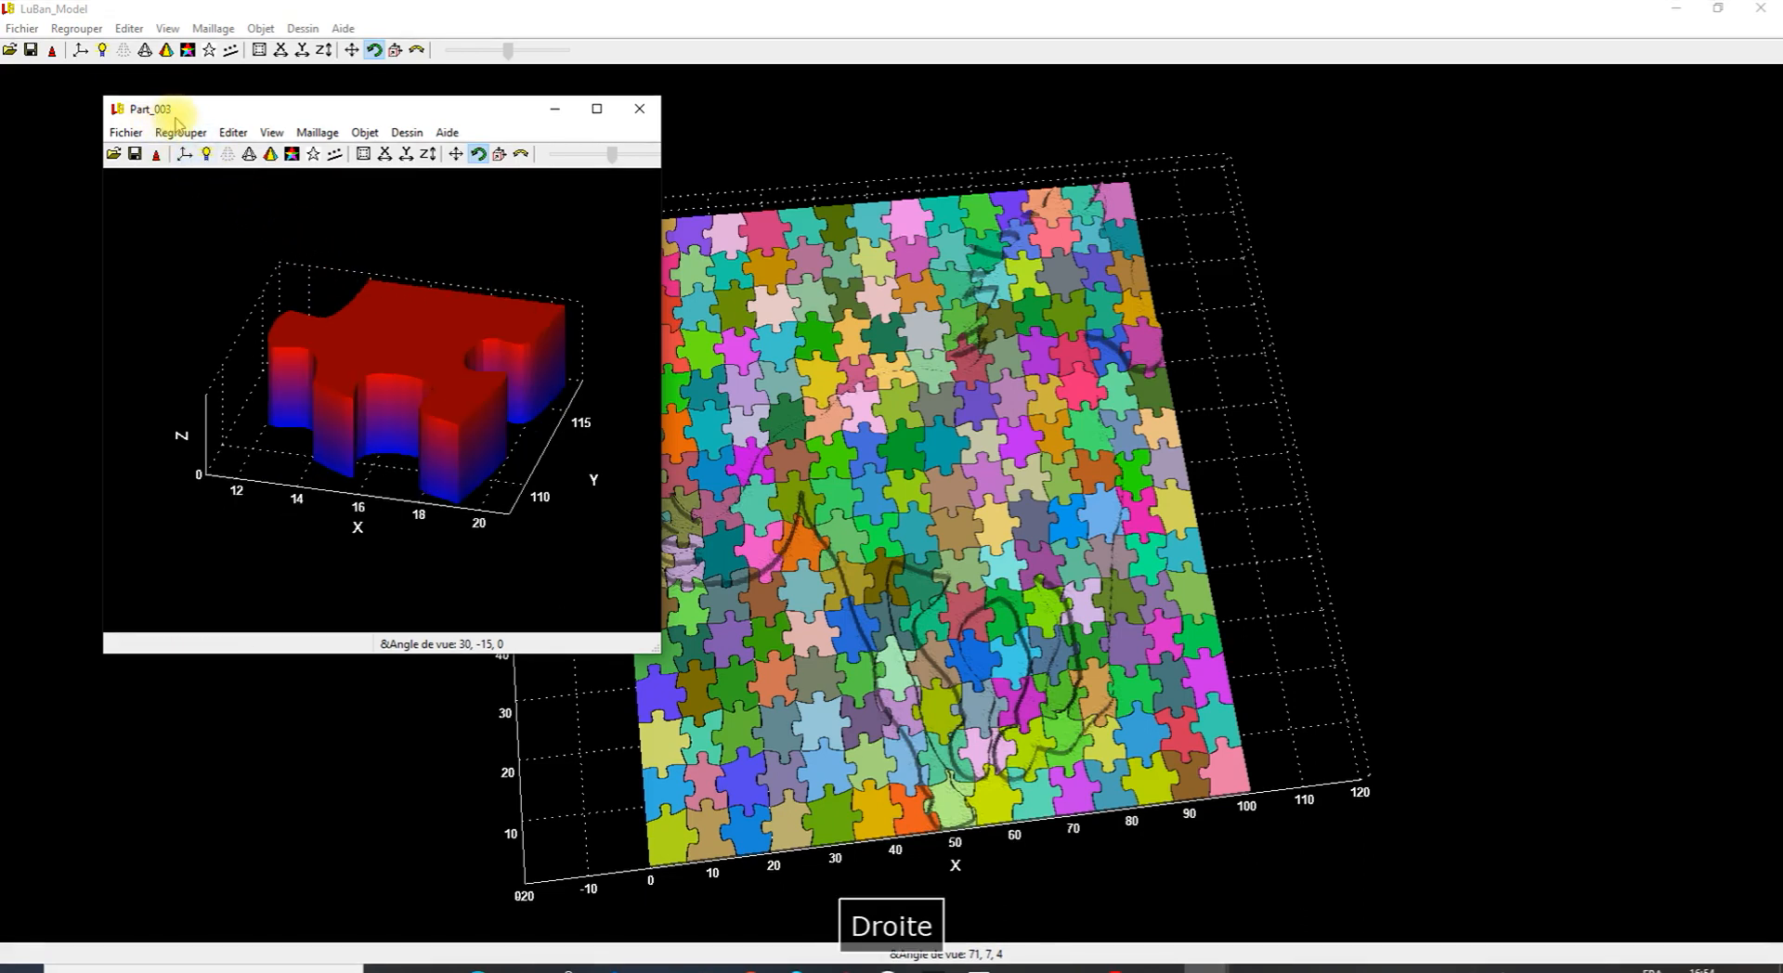
{"action": "key", "text": "Right"}
{"action": "key", "text": "Right"}
{"action": "key", "text": "Right"}
{"action": "key", "text": "Right"}
{"action": "key", "text": "Right"}
{"action": "key", "text": "Right"}
{"action": "key", "text": "Right"}
{"action": "key", "text": "Right"}
{"action": "key", "text": "Right"}
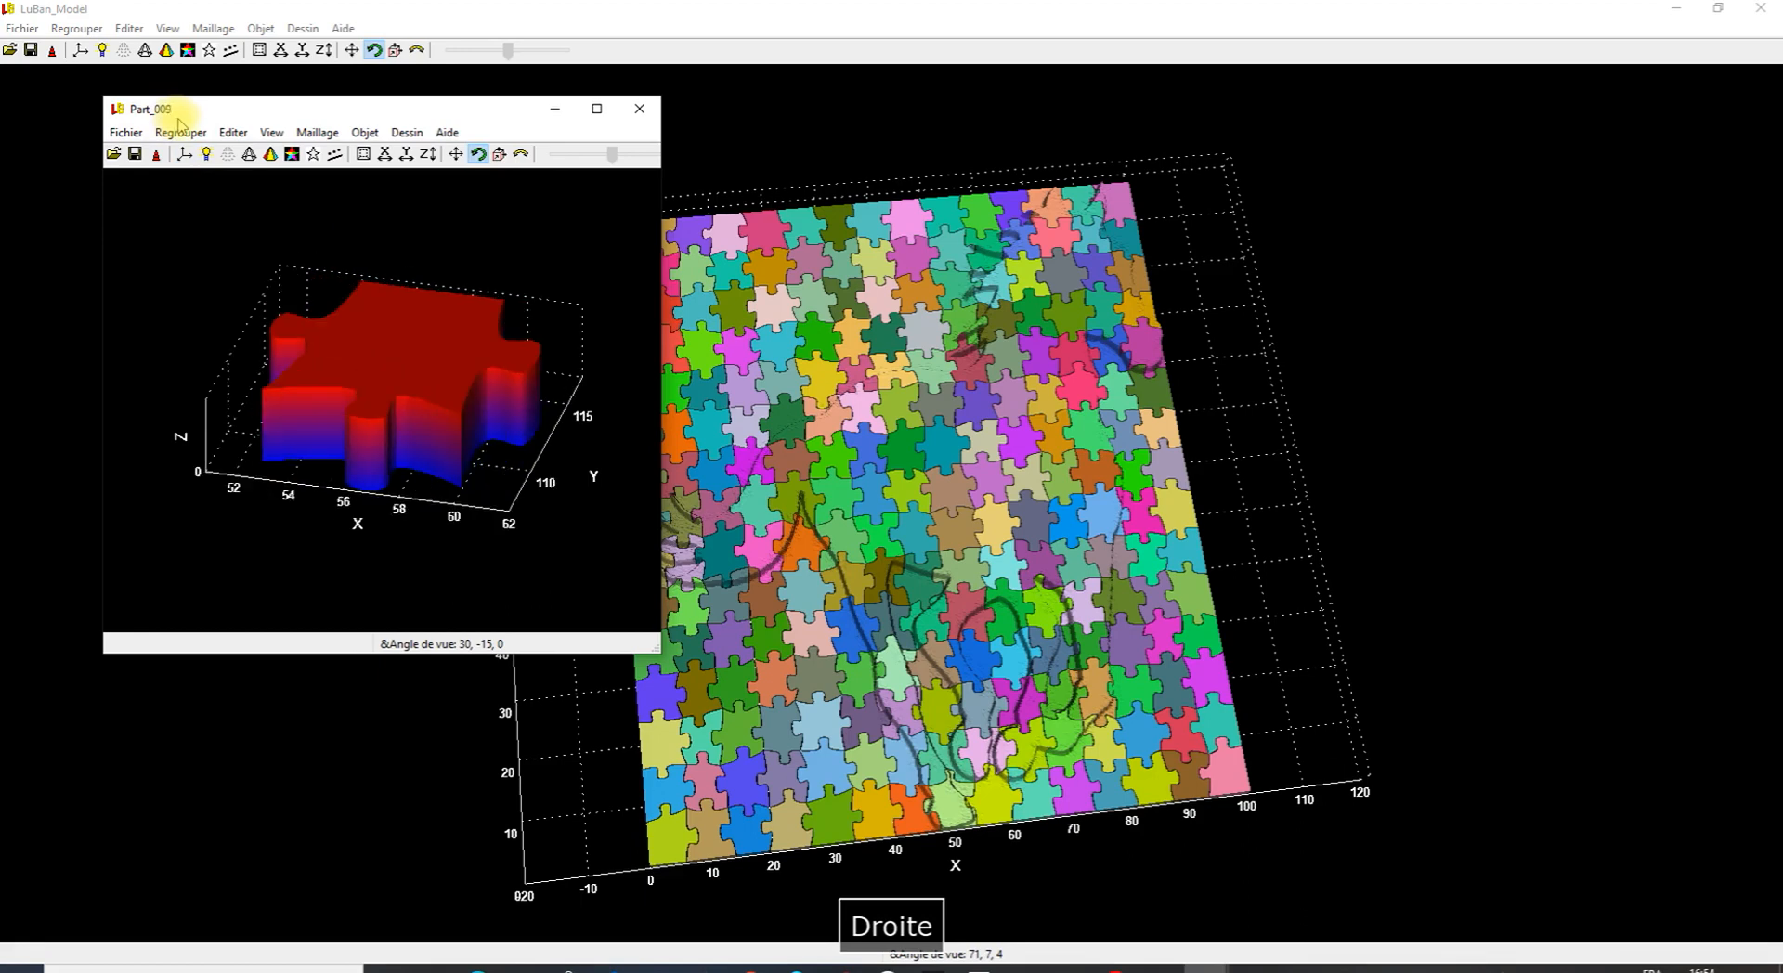
{"action": "key", "text": "Right"}
{"action": "key", "text": "Right"}
{"action": "key", "text": "Right"}
{"action": "key", "text": "Right"}
{"action": "key", "text": "Right"}
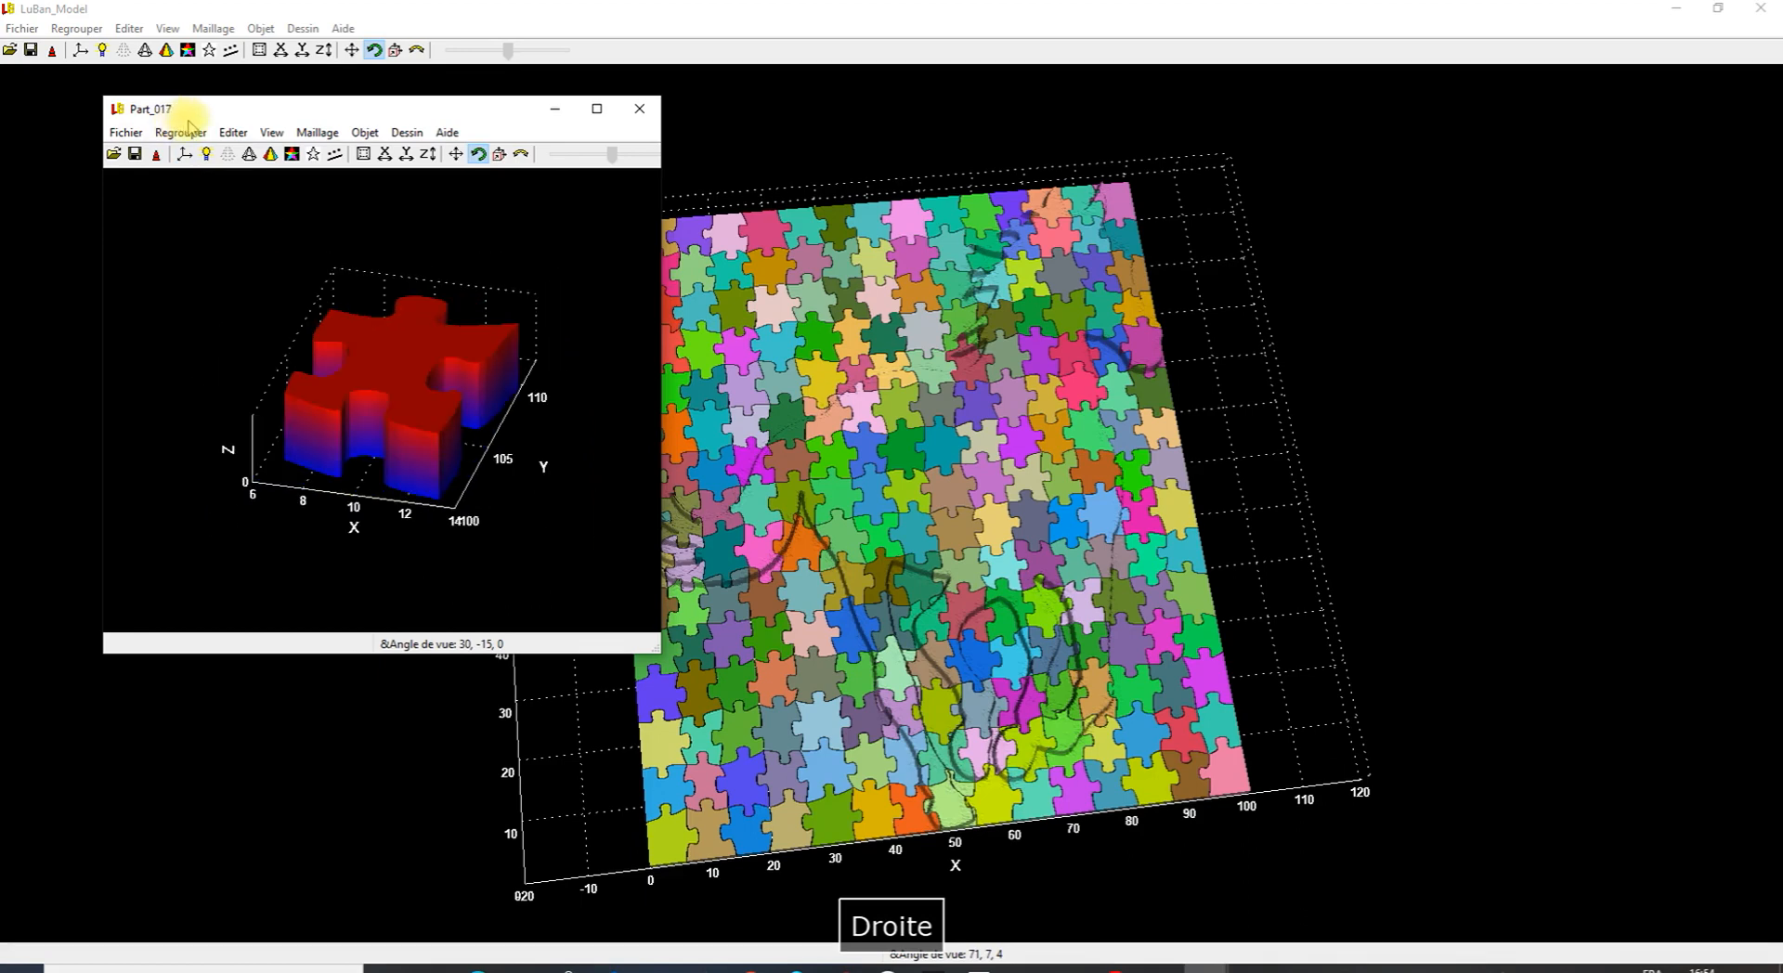
{"action": "key", "text": "Down"}
{"action": "key", "text": "Down"}
{"action": "key", "text": "Down"}
{"action": "key", "text": "Down"}
{"action": "key", "text": "Down"}
{"action": "key", "text": "Down"}
{"action": "key", "text": "Down"}
{"action": "key", "text": "Down"}
{"action": "key", "text": "Down"}
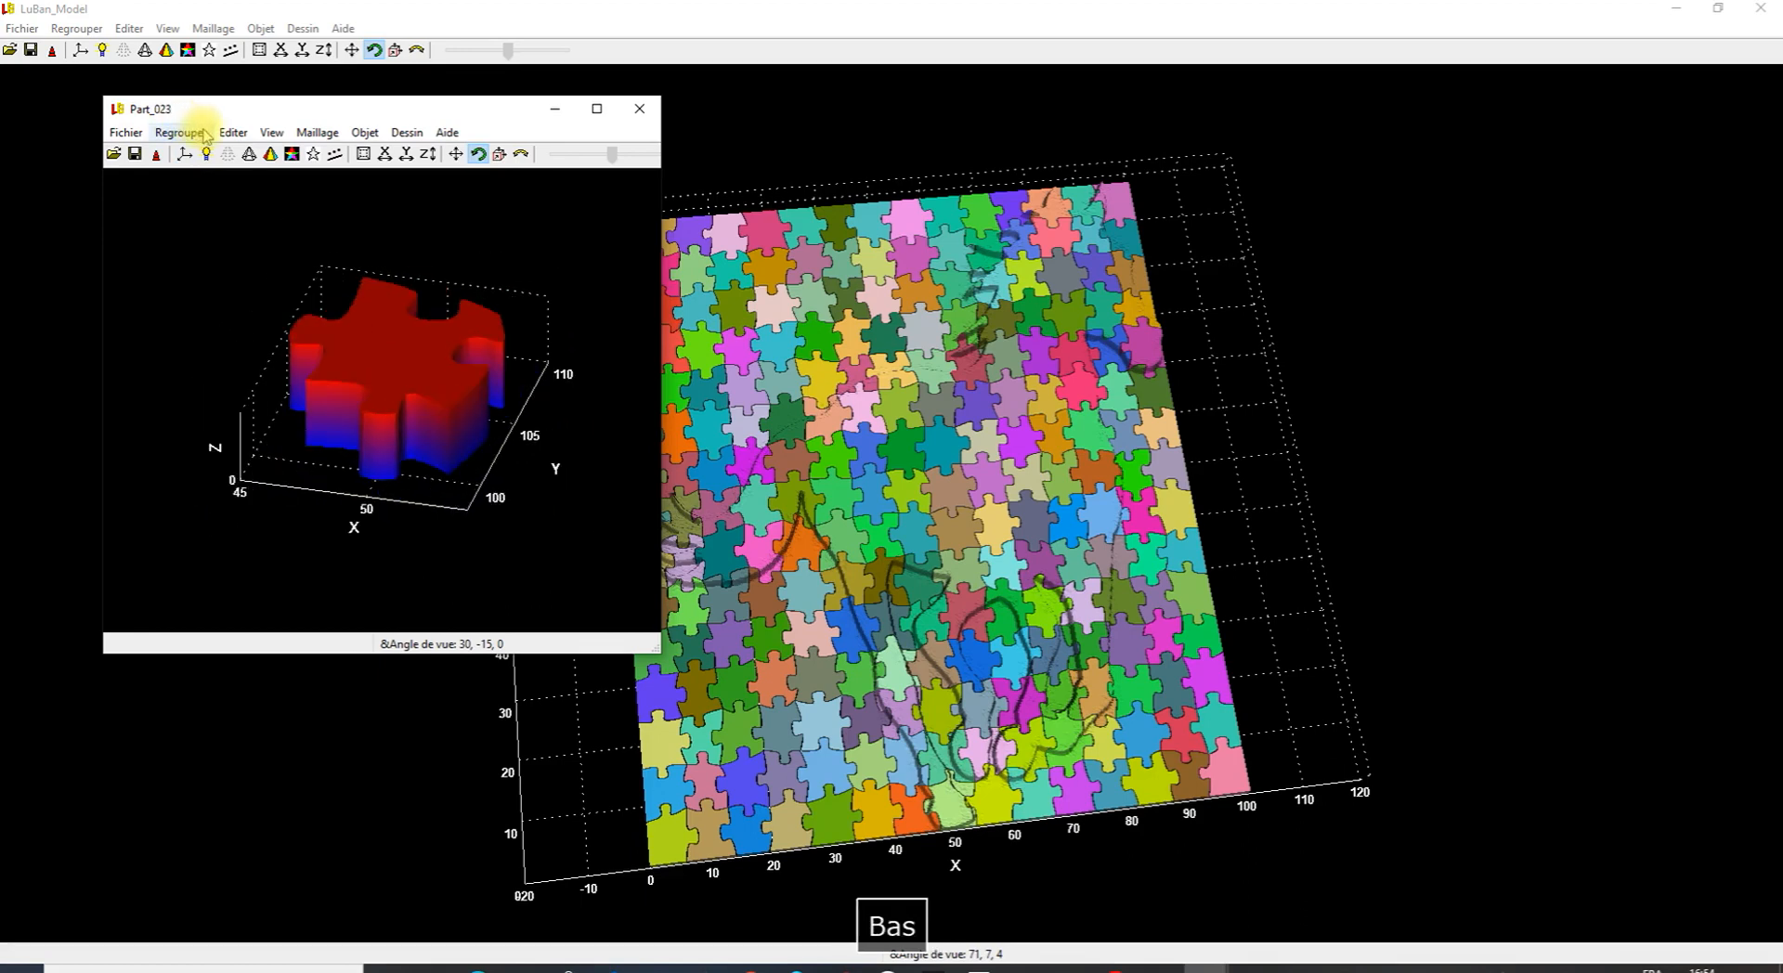
{"action": "key", "text": "Down"}
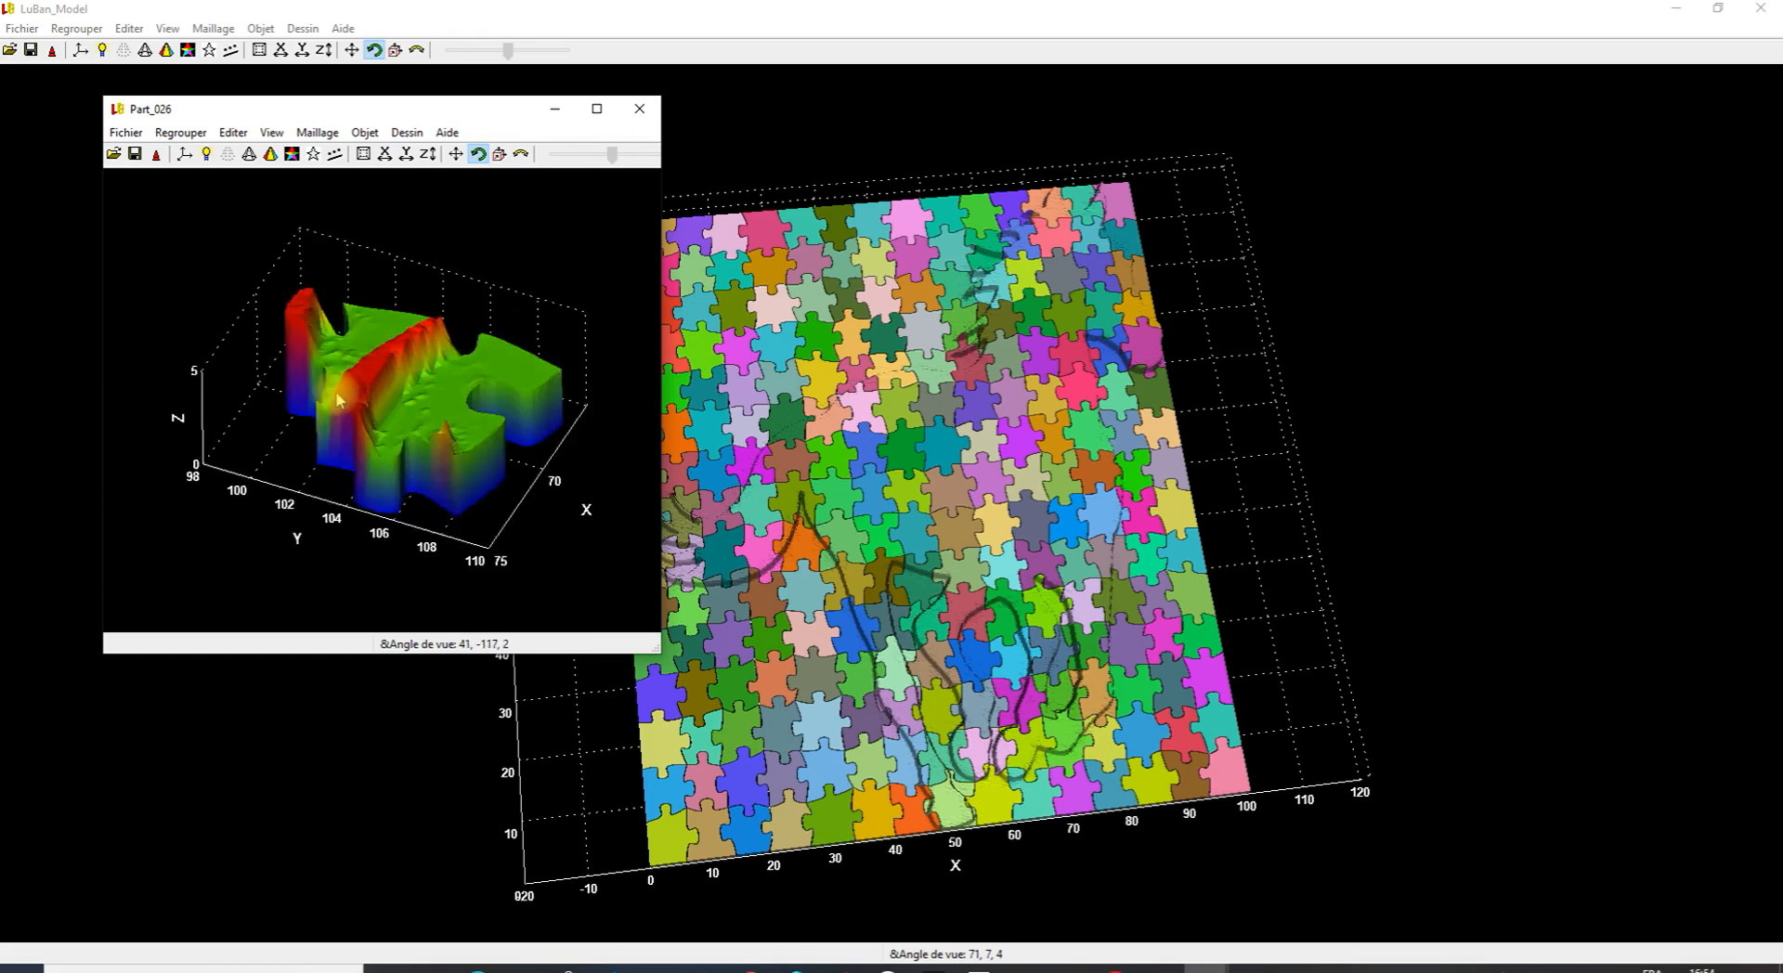
Examine the relief of puzzle piece Part_026 from a steeper front angle.
{"action": "left_click_drag", "start_coordinate": [236, 377], "coordinate": [435, 451]}
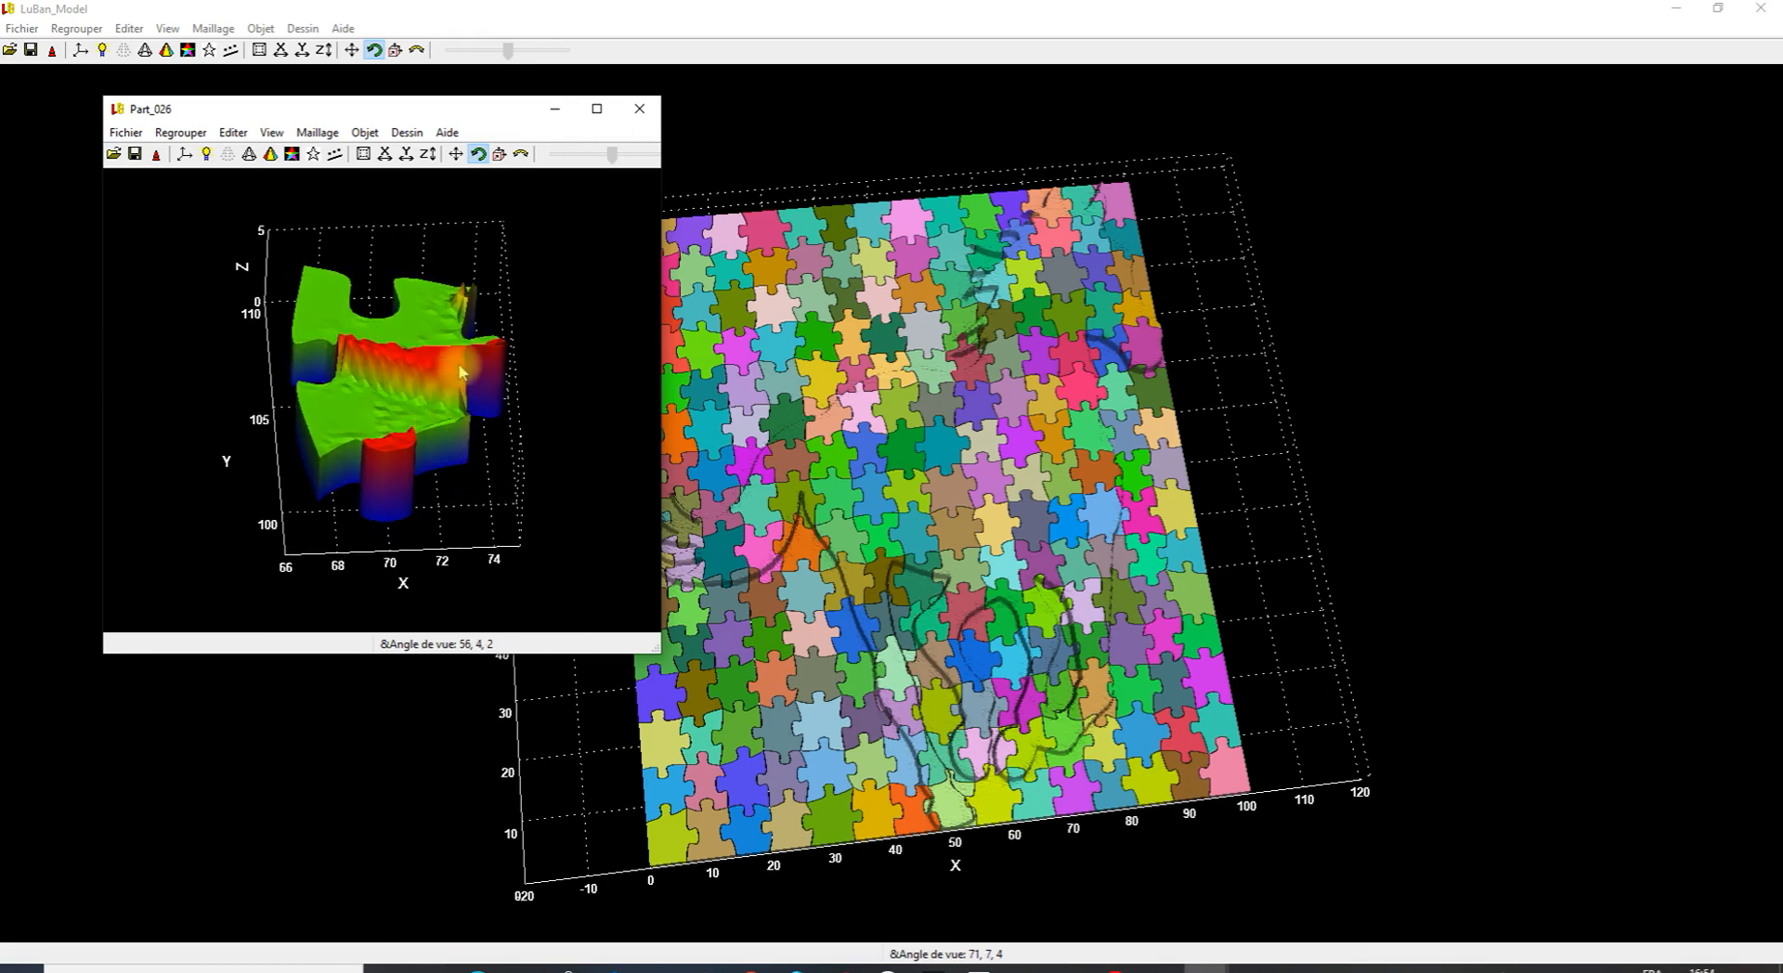
{"action": "scroll", "coordinate": [453, 331], "scroll_direction": "up", "scroll_amount": 4}
{"action": "scroll", "coordinate": [447, 329], "scroll_direction": "down", "scroll_amount": 4}
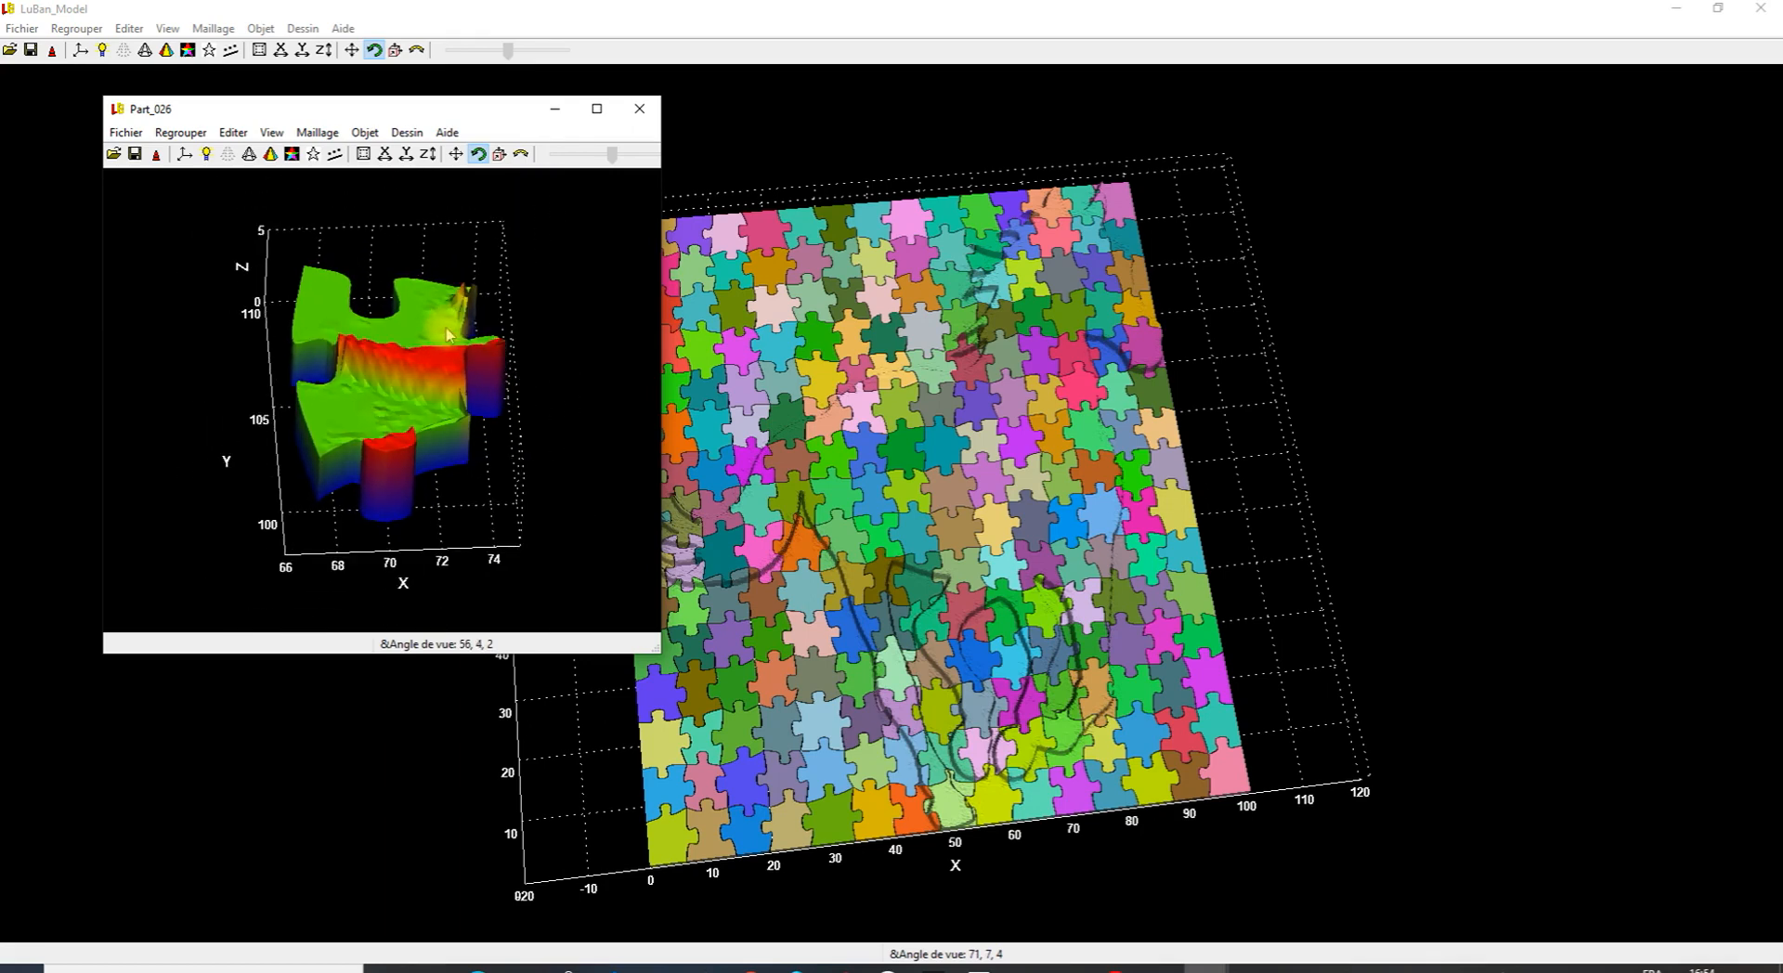
Browse the remaining puzzle pieces forward and back, continuing as far as Part_116.
{"action": "key", "text": "Down"}
{"action": "key", "text": "Down"}
{"action": "key", "text": "Down"}
{"action": "key", "text": "Down"}
{"action": "key", "text": "Down"}
{"action": "key", "text": "Down"}
{"action": "key", "text": "Down"}
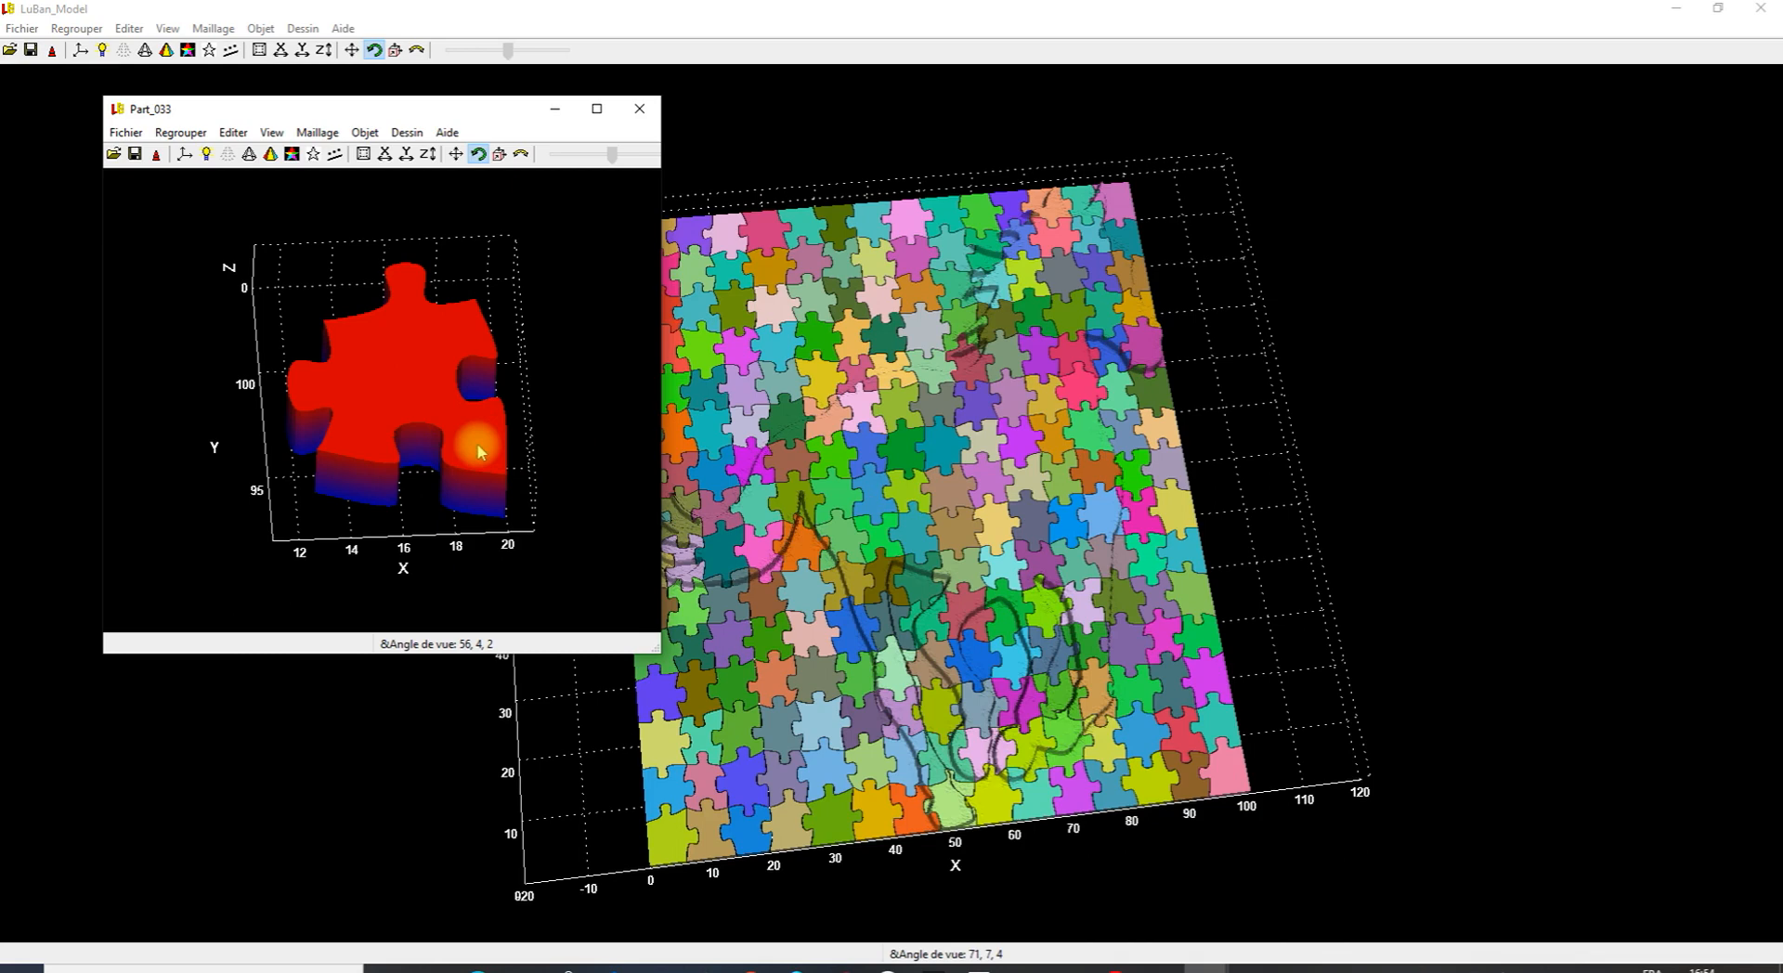
{"action": "key", "text": "Down"}
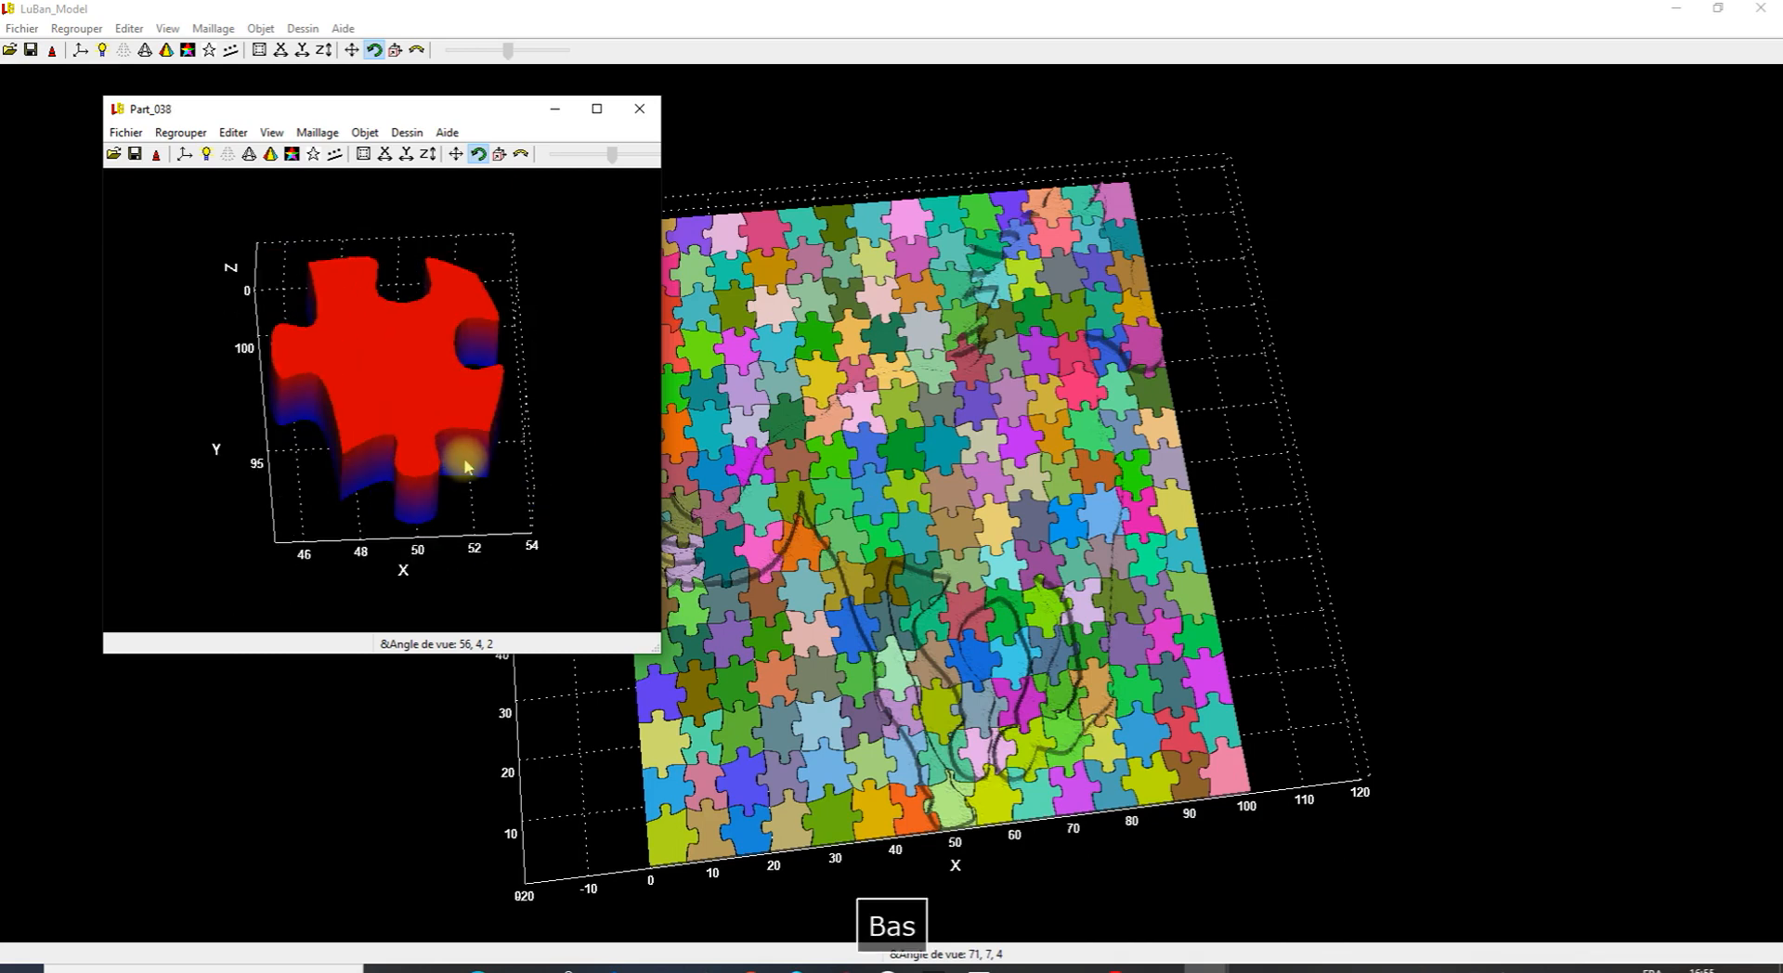
{"action": "key", "text": "Up"}
{"action": "key", "text": "Up"}
{"action": "key", "text": "Up"}
{"action": "key", "text": "Up"}
{"action": "key", "text": "Up"}
{"action": "key", "text": "Up"}
{"action": "key", "text": "Down"}
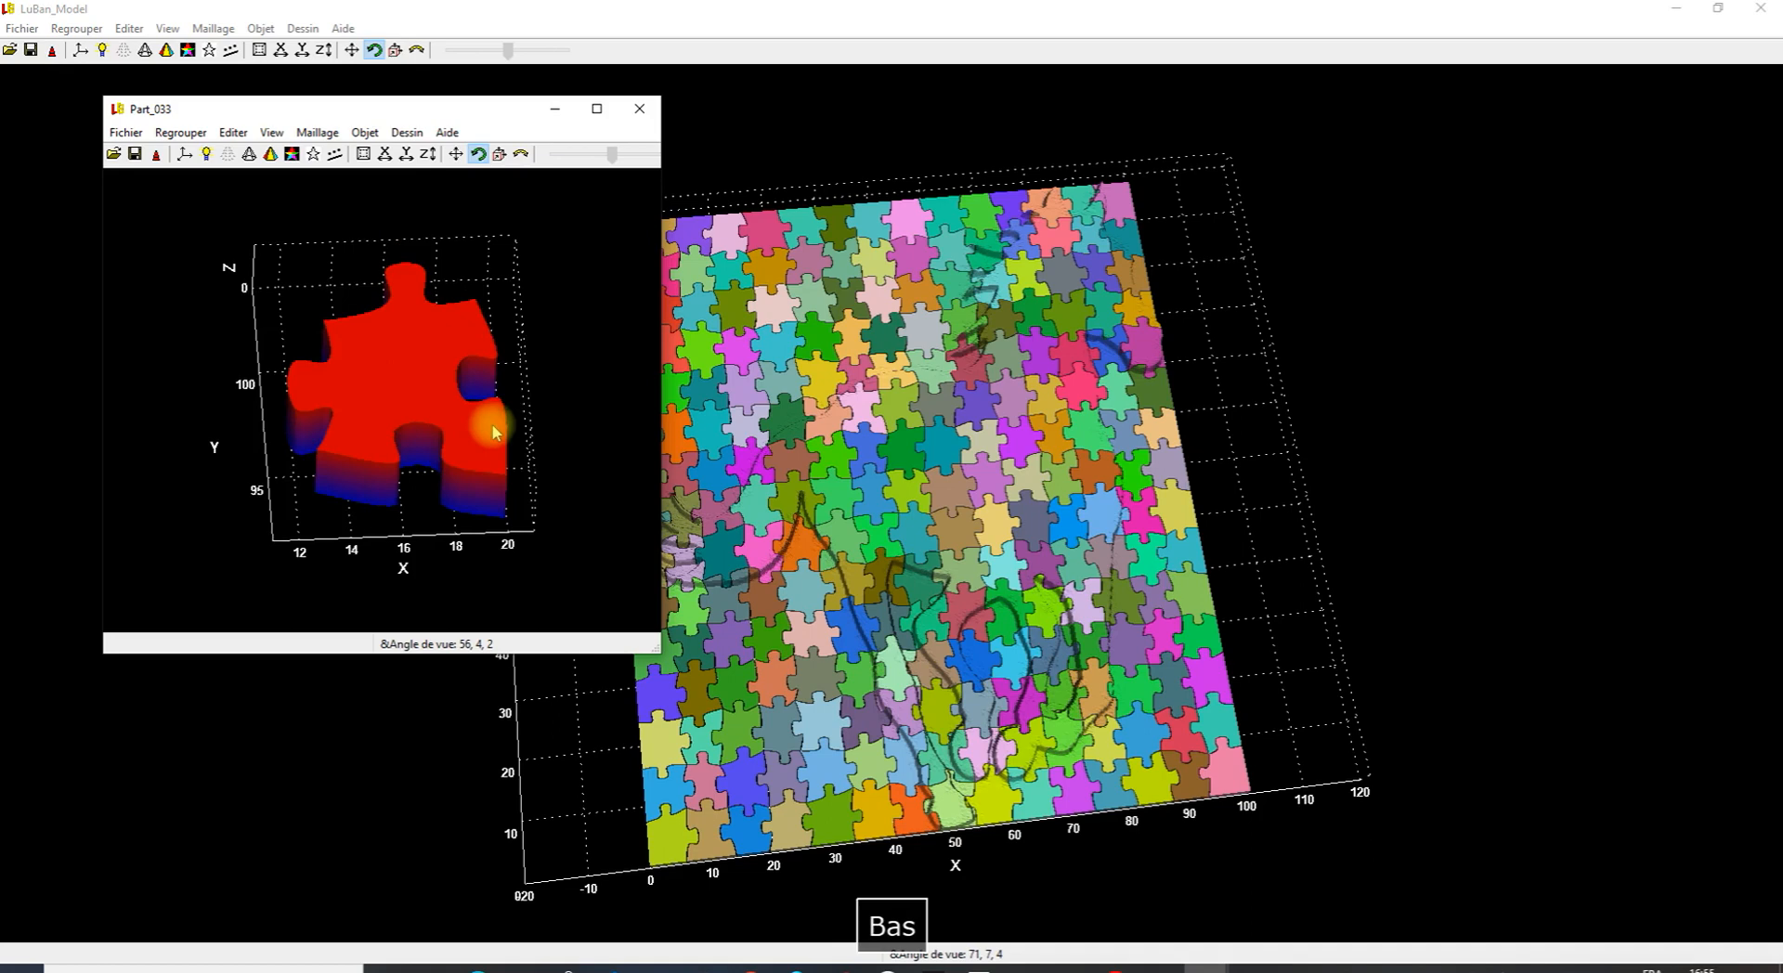
{"action": "key", "text": "Down"}
{"action": "key", "text": "Down"}
{"action": "key", "text": "Down"}
{"action": "key", "text": "Down"}
{"action": "key", "text": "Down"}
{"action": "key", "text": "Down"}
{"action": "key", "text": "Down"}
{"action": "key", "text": "Down"}
{"action": "key", "text": "Down"}
{"action": "key", "text": "Down"}
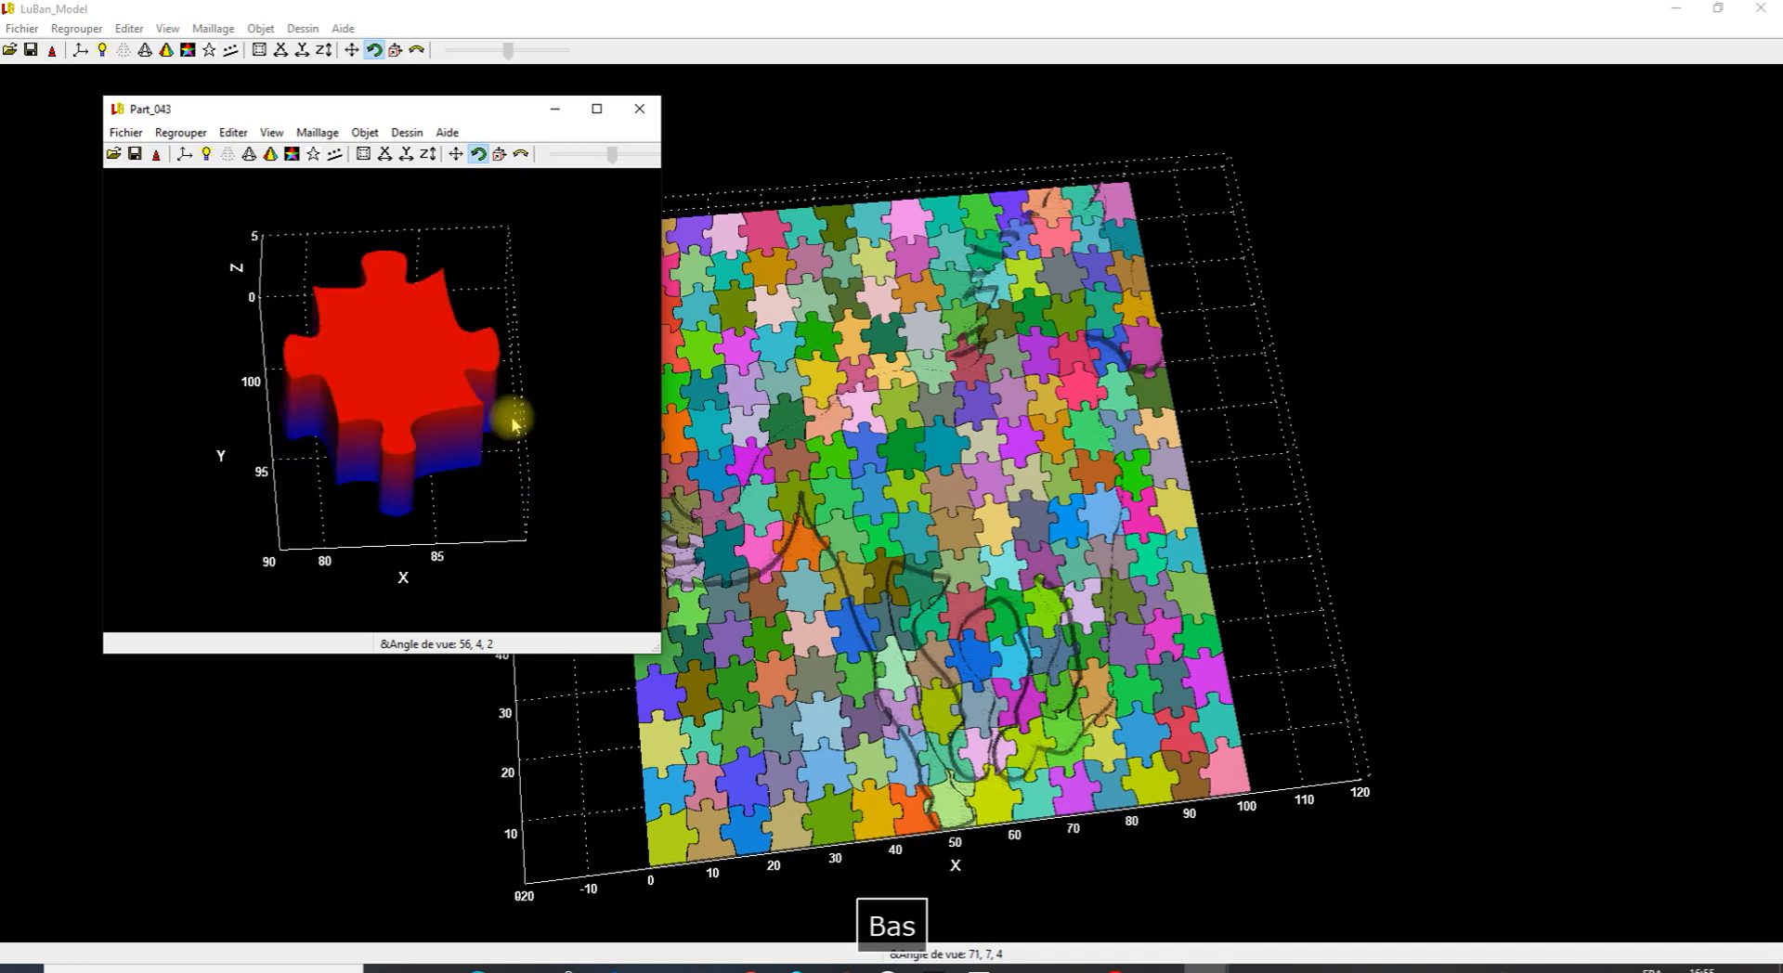
{"action": "key", "text": "Down"}
{"action": "key", "text": "Down"}
{"action": "key", "text": "Down"}
{"action": "key", "text": "Down"}
{"action": "key", "text": "Down"}
{"action": "key", "text": "Down"}
{"action": "key", "text": "Down"}
{"action": "key", "text": "Down"}
{"action": "key", "text": "Down"}
{"action": "key", "text": "Down"}
{"action": "key", "text": "Down"}
{"action": "key", "text": "Down"}
{"action": "key", "text": "Down"}
{"action": "key", "text": "Down"}
{"action": "key", "text": "Down"}
{"action": "key", "text": "Down"}
{"action": "key", "text": "Down"}
{"action": "key", "text": "Down"}
{"action": "key", "text": "Down"}
{"action": "key", "text": "Down"}
{"action": "key", "text": "Down"}
{"action": "key", "text": "Down"}
{"action": "key", "text": "Down"}
{"action": "key", "text": "Down"}
{"action": "key", "text": "Down"}
{"action": "key", "text": "Down"}
{"action": "key", "text": "Down"}
{"action": "key", "text": "Down"}
{"action": "key", "text": "Down"}
{"action": "key", "text": "Down"}
{"action": "key", "text": "Down"}
{"action": "key", "text": "Down"}
{"action": "key", "text": "Down"}
{"action": "key", "text": "Down"}
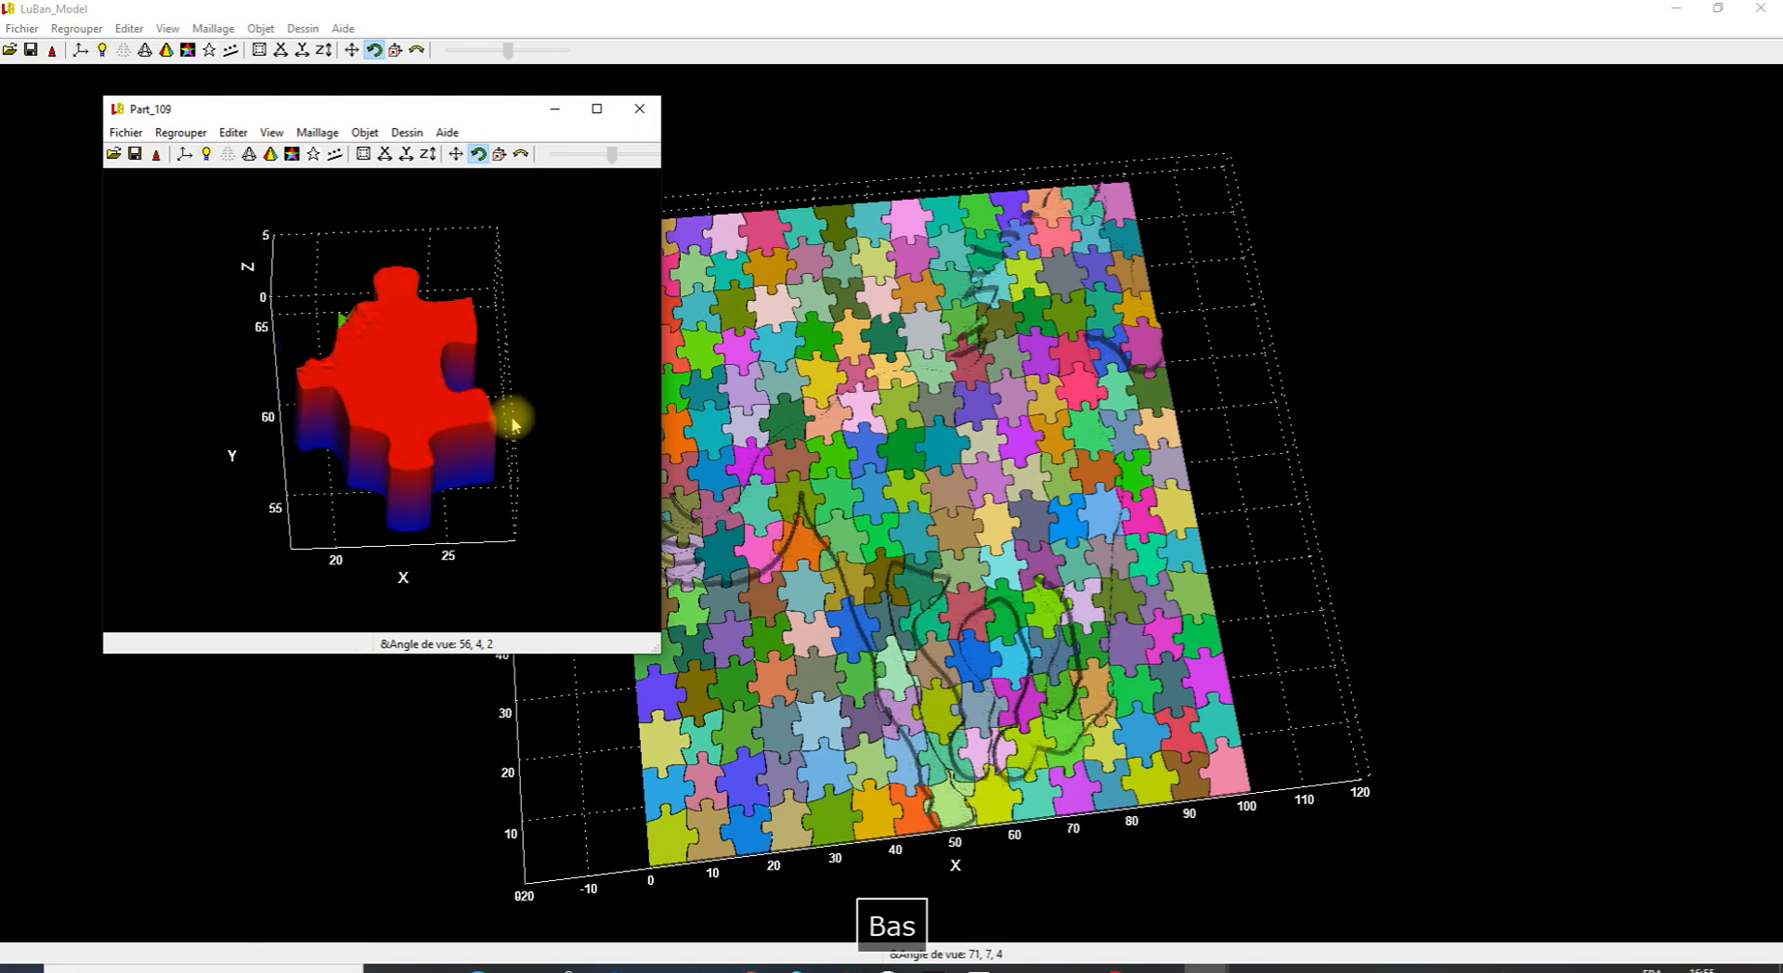
{"action": "key", "text": "Down"}
{"action": "key", "text": "Down"}
{"action": "key", "text": "Down"}
{"action": "key", "text": "Down"}
{"action": "key", "text": "Down"}
{"action": "key", "text": "Down"}
{"action": "key", "text": "Down"}
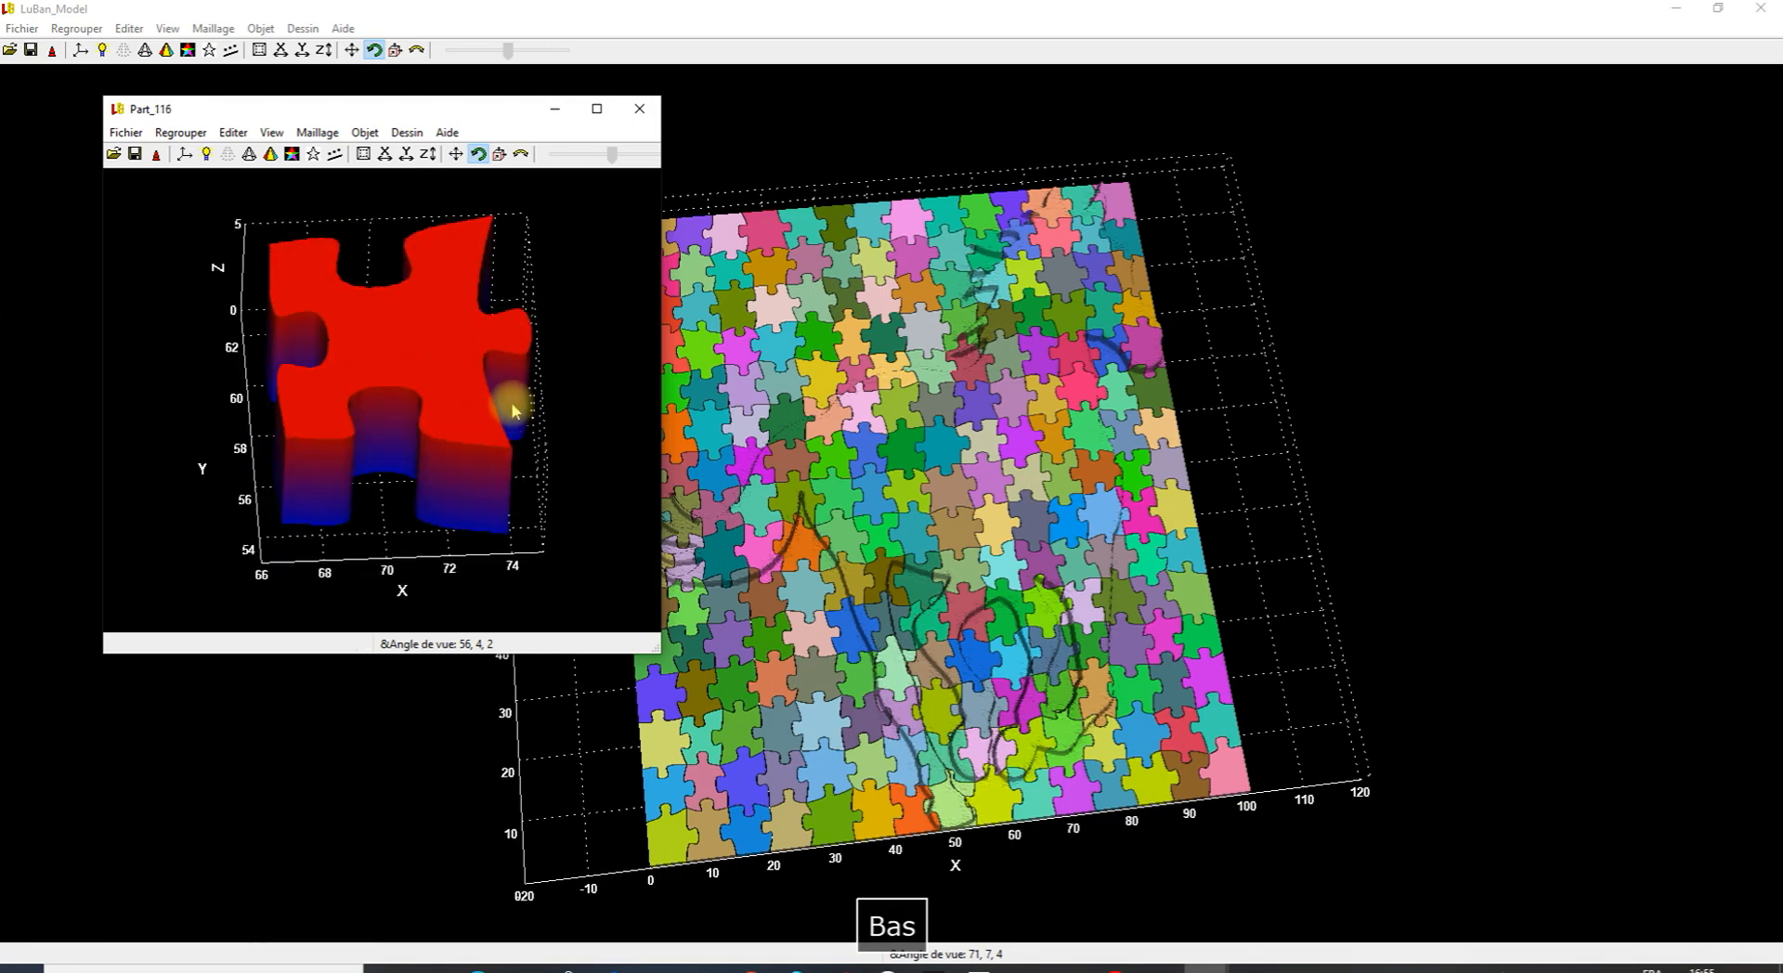
Close the puzzle piece viewer and the LuBan_Model window to return to the Magie photo puzzle settings.
{"action": "left_click", "coordinate": [639, 108]}
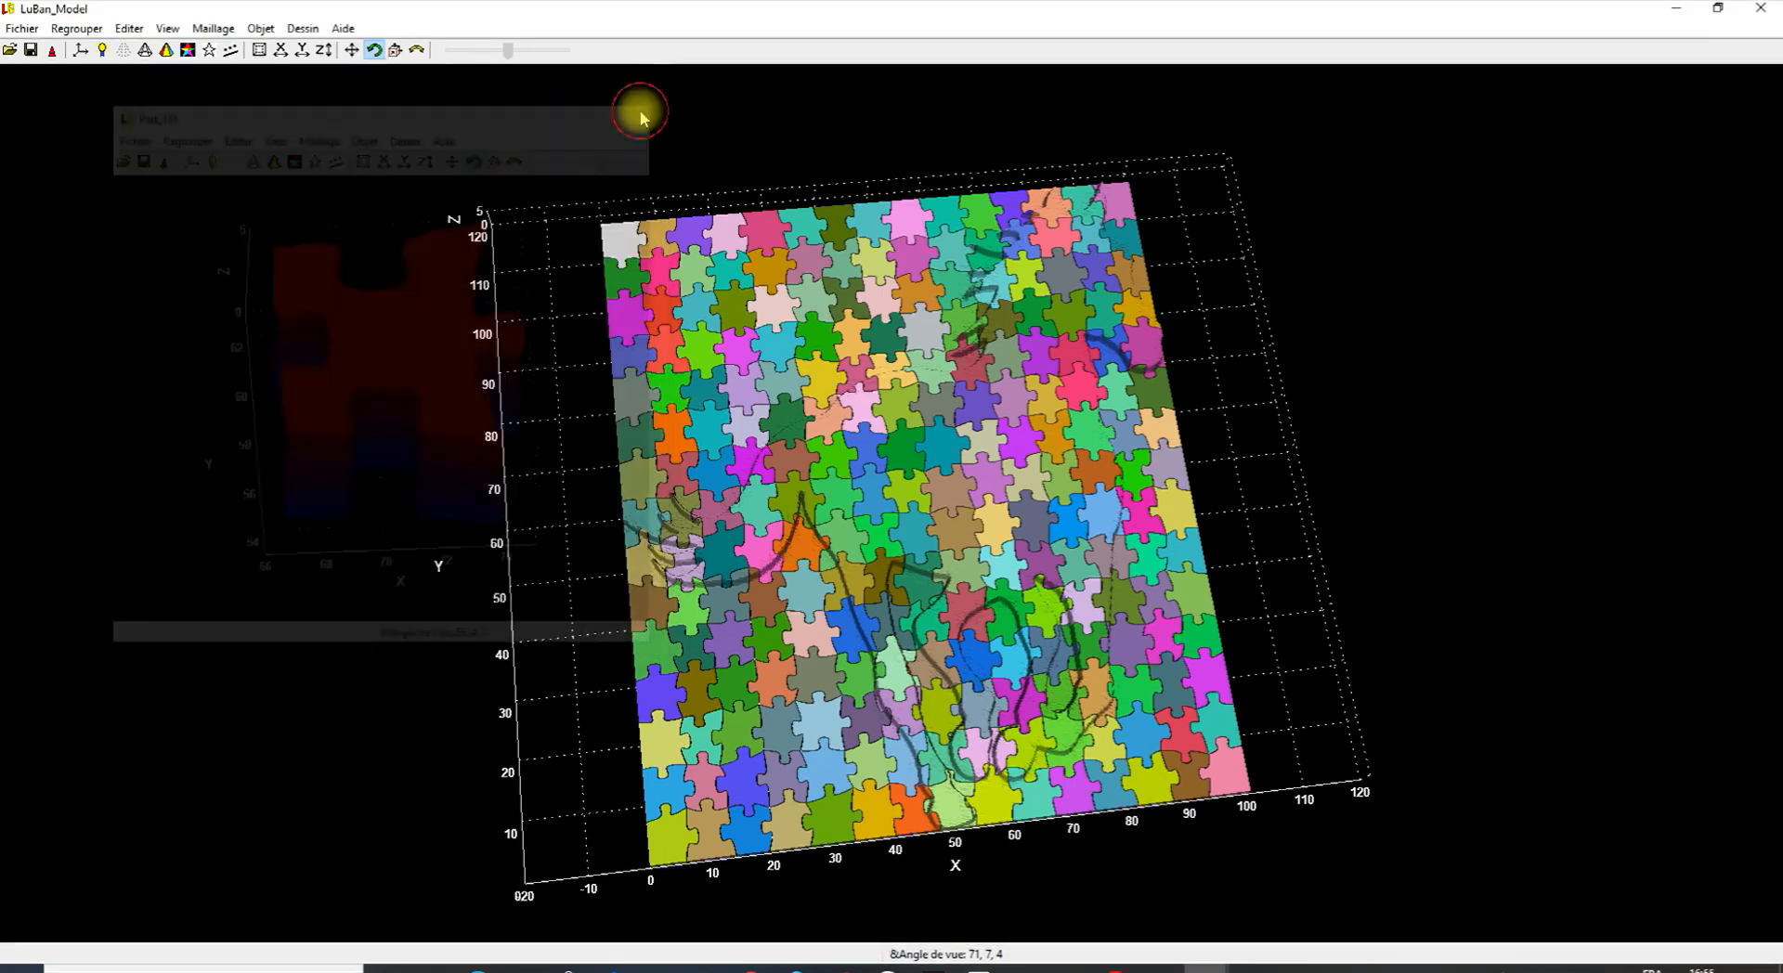
{"action": "left_click", "coordinate": [20, 30]}
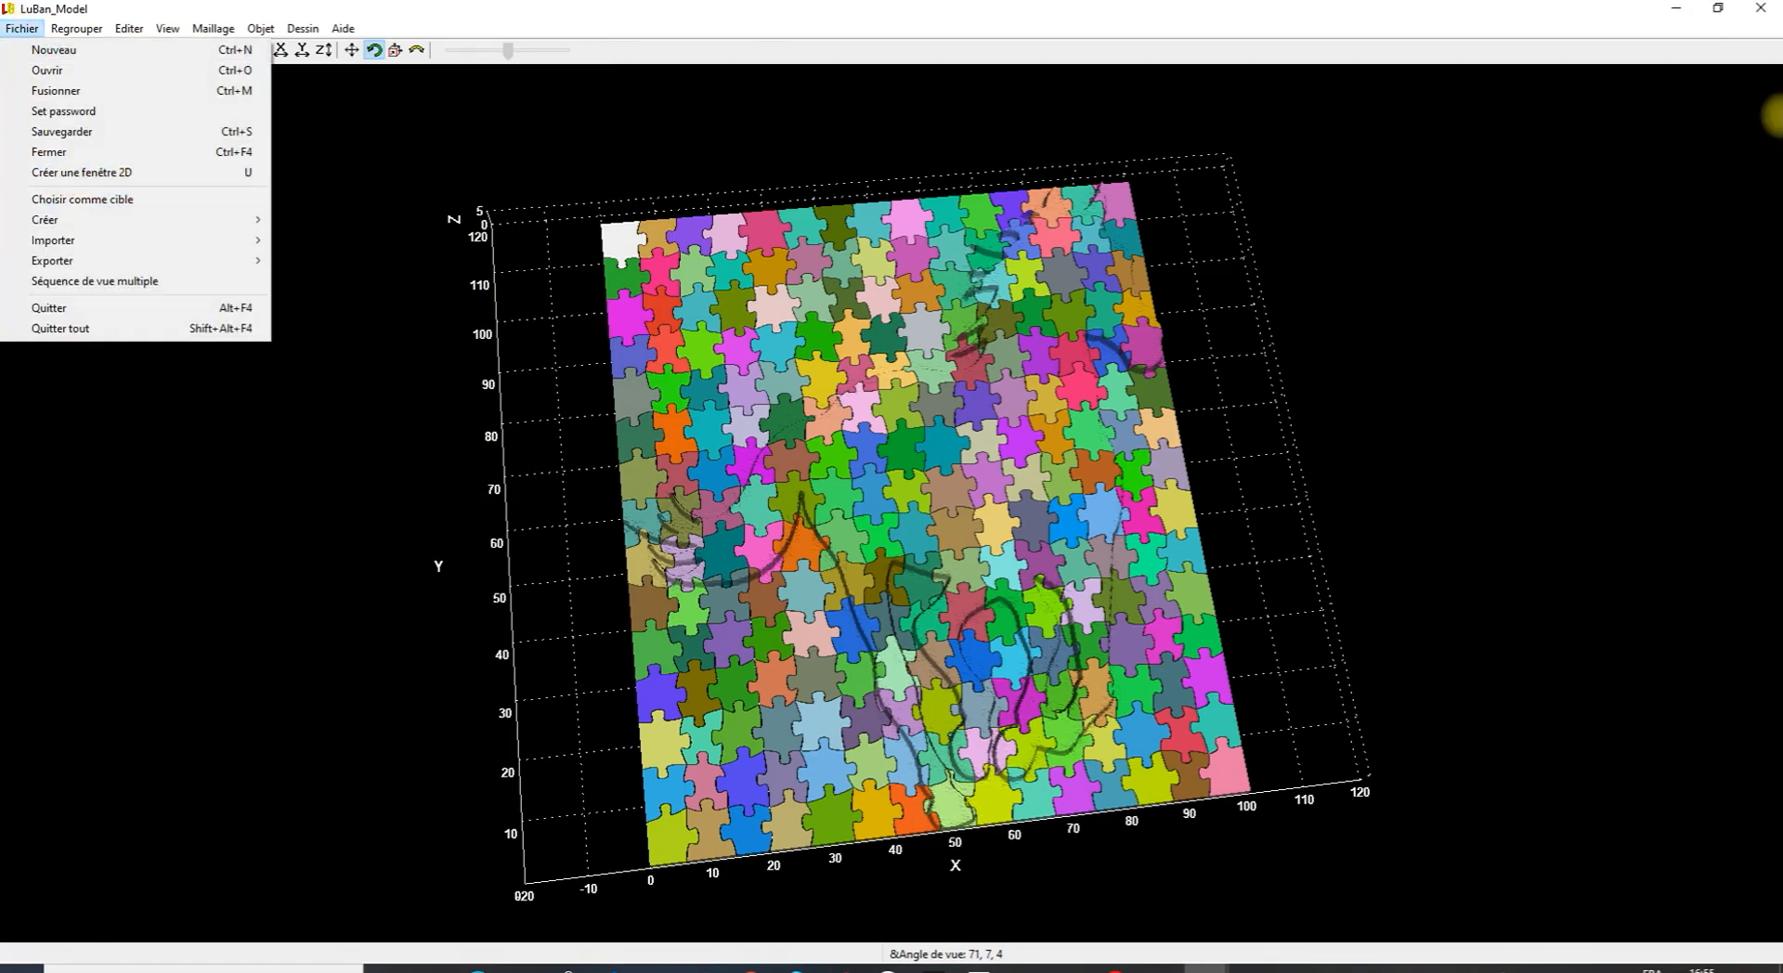
{"action": "left_click", "coordinate": [1760, 9]}
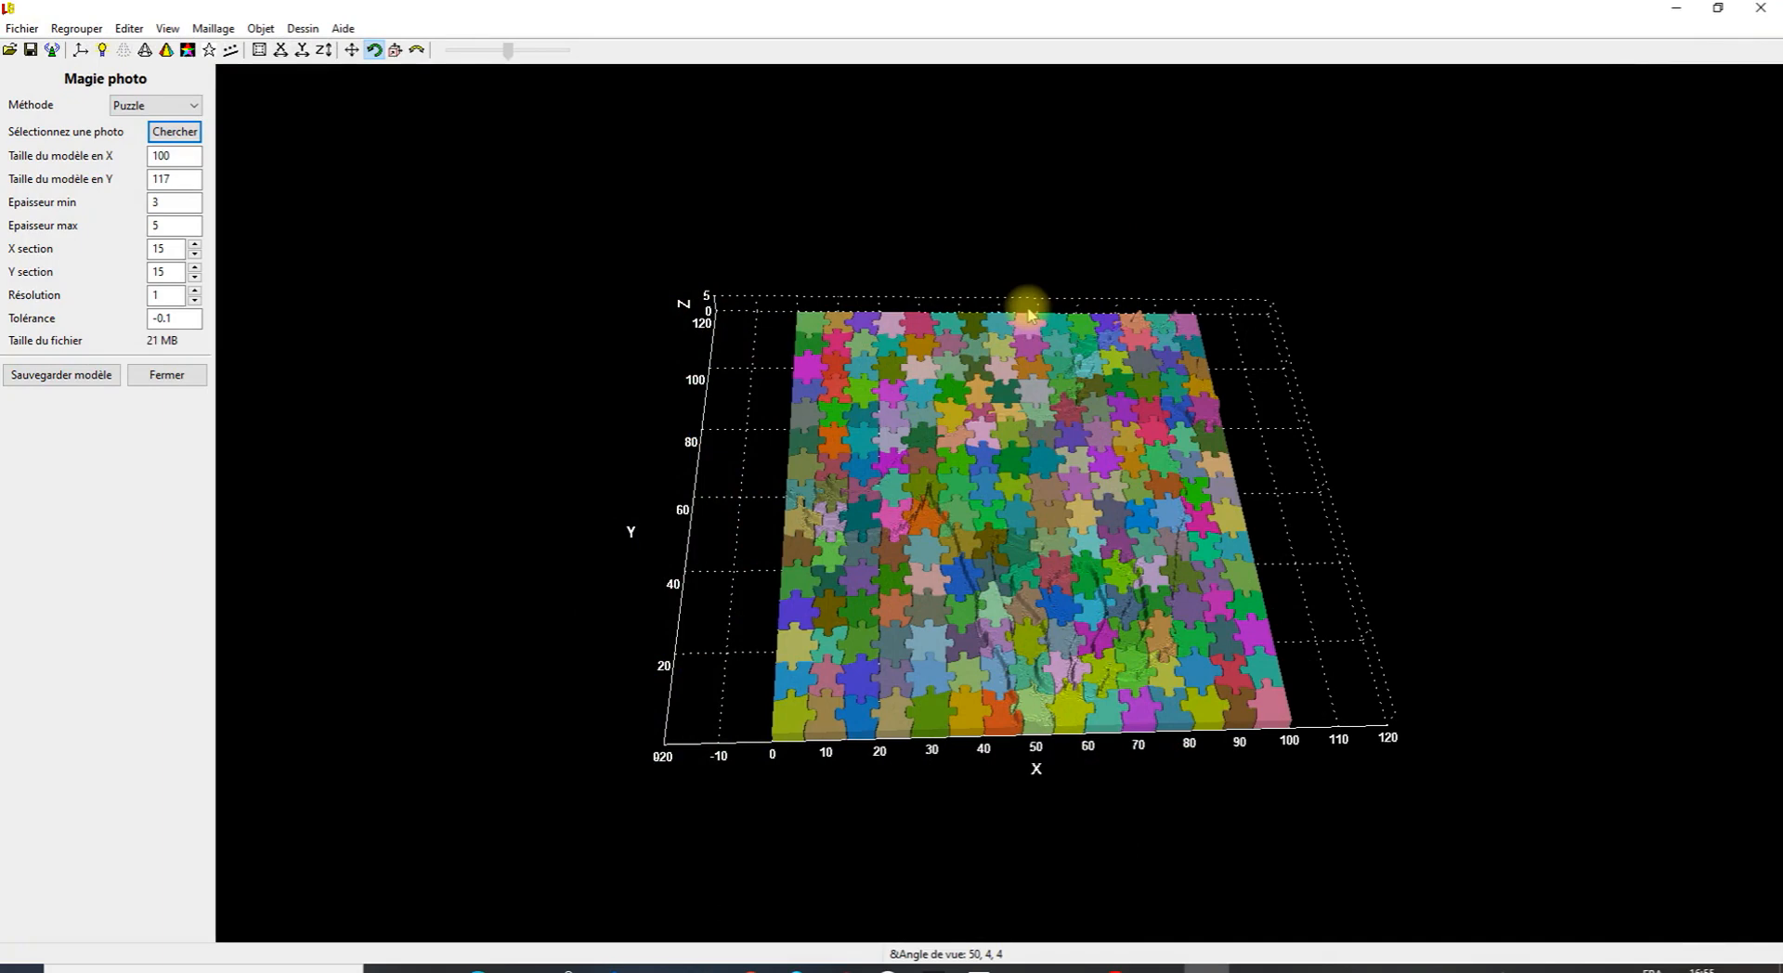
Load dragon.jpg from the Tuto LuBan Puzzles folder as the puzzle photo and inspect the resulting relief from a low angle.
{"action": "left_click", "coordinate": [176, 131]}
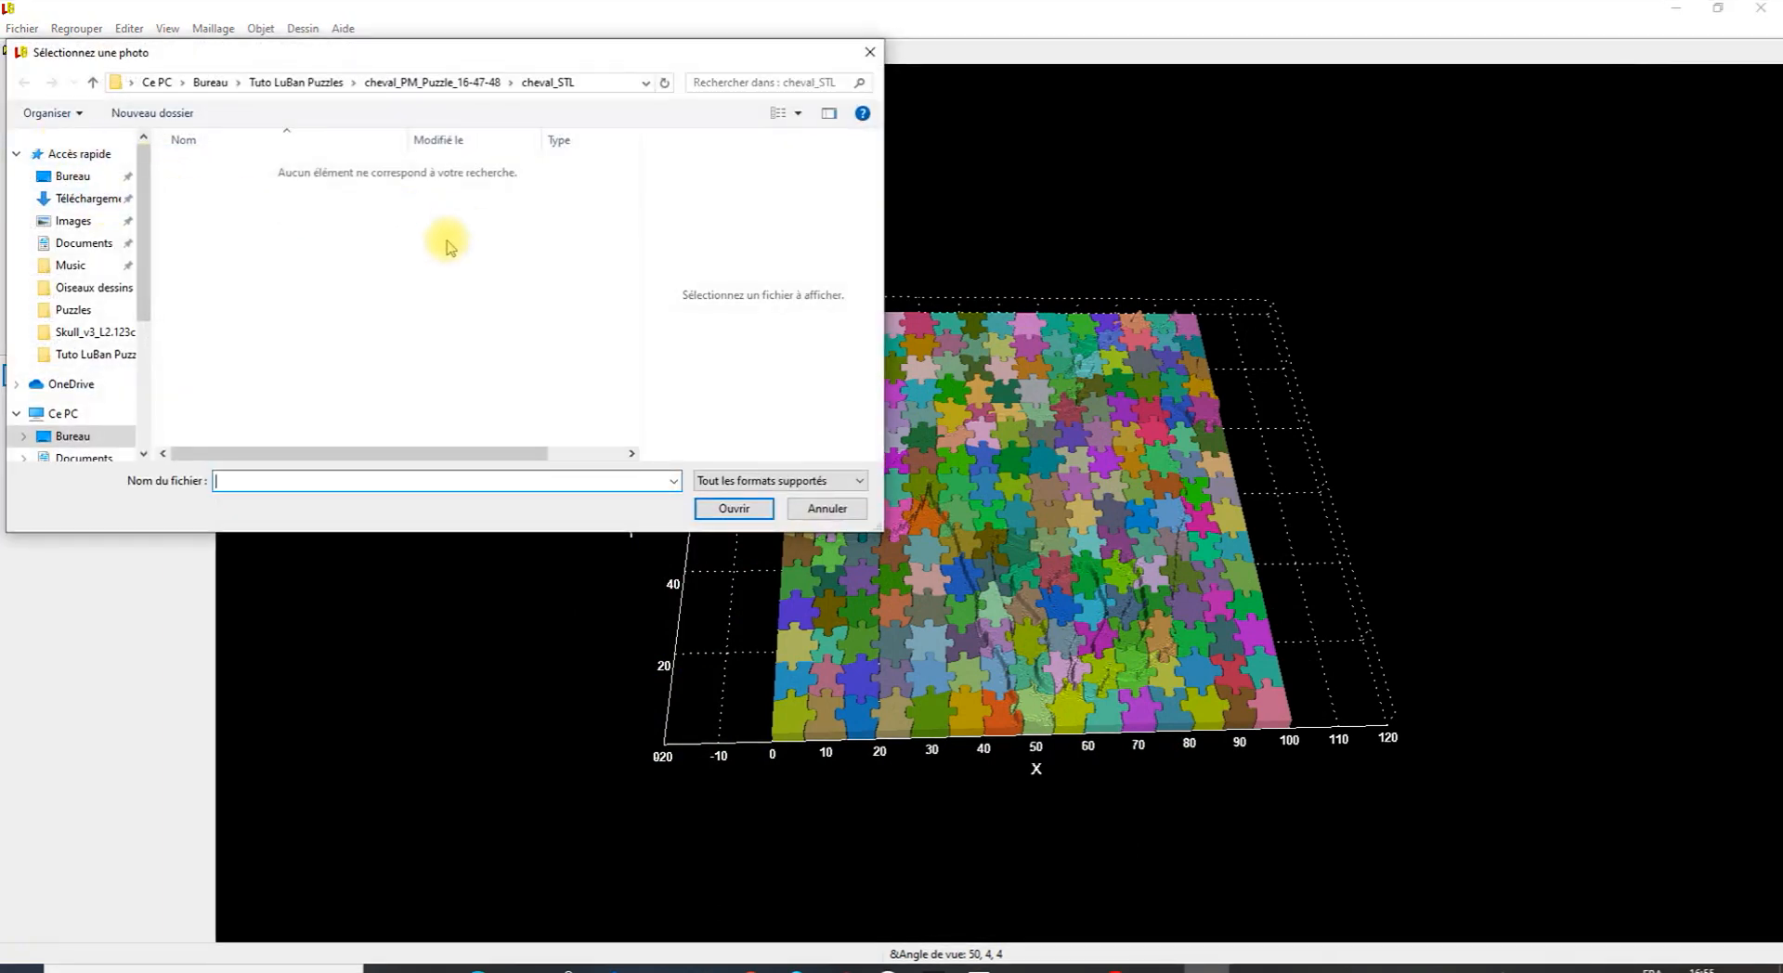
{"action": "left_click", "coordinate": [290, 91]}
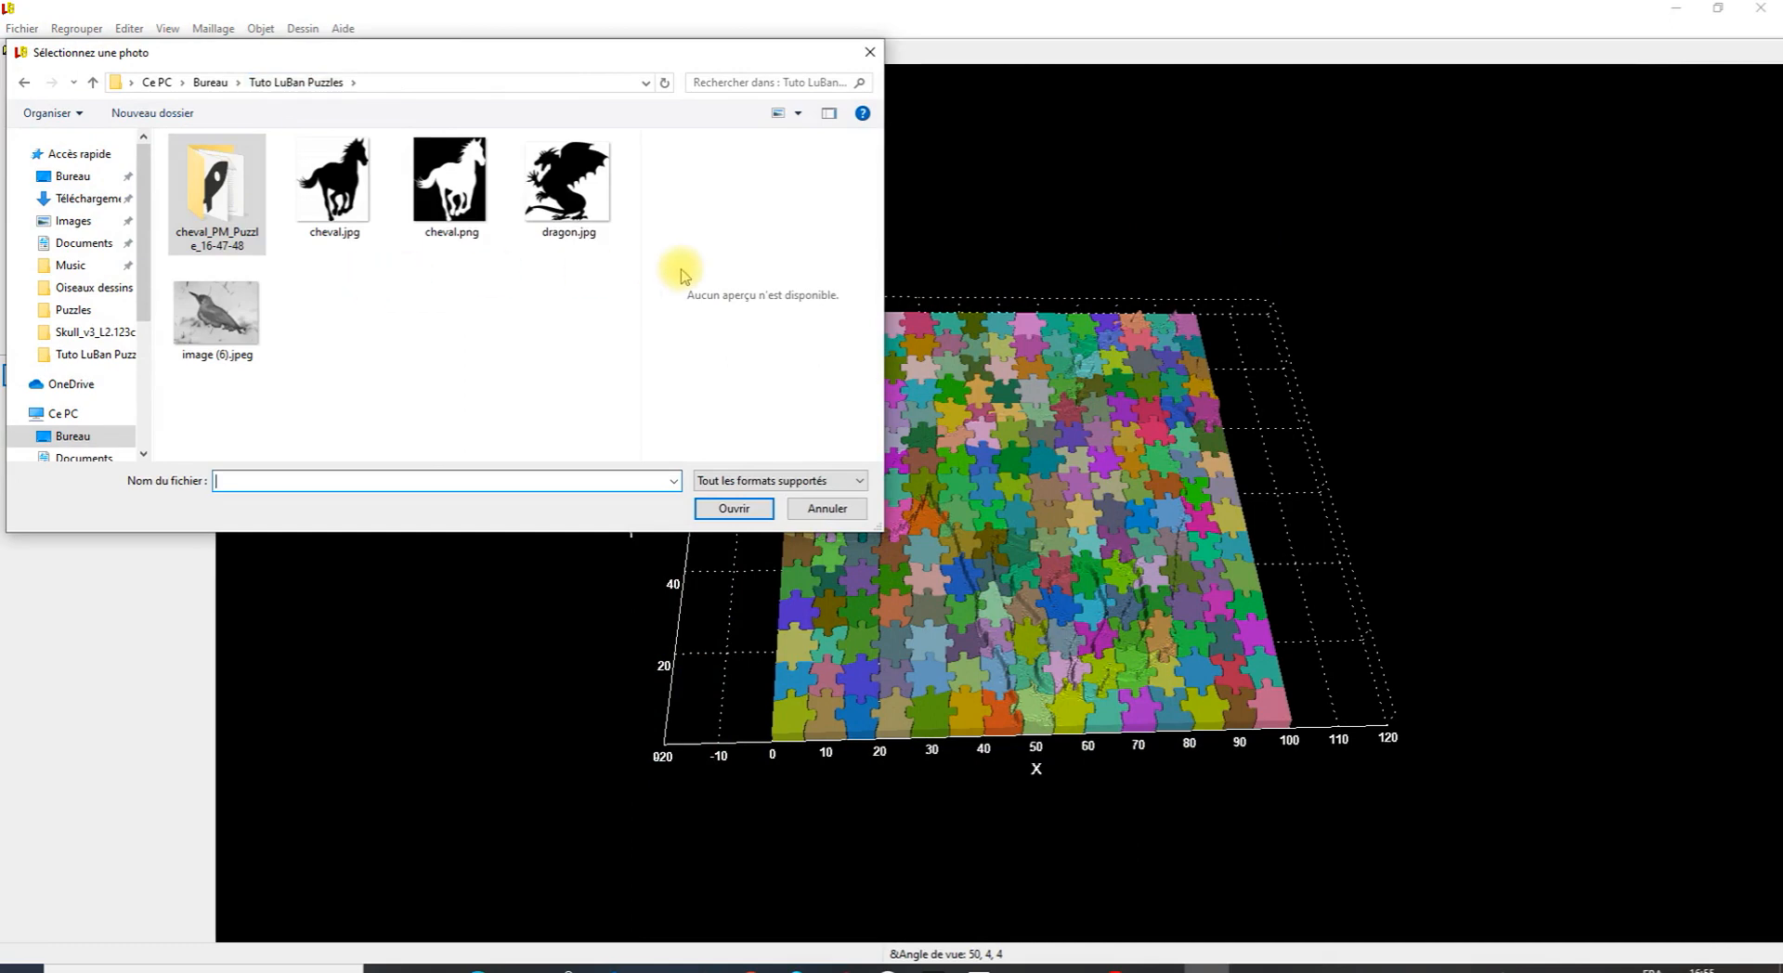
{"action": "left_click", "coordinate": [550, 182]}
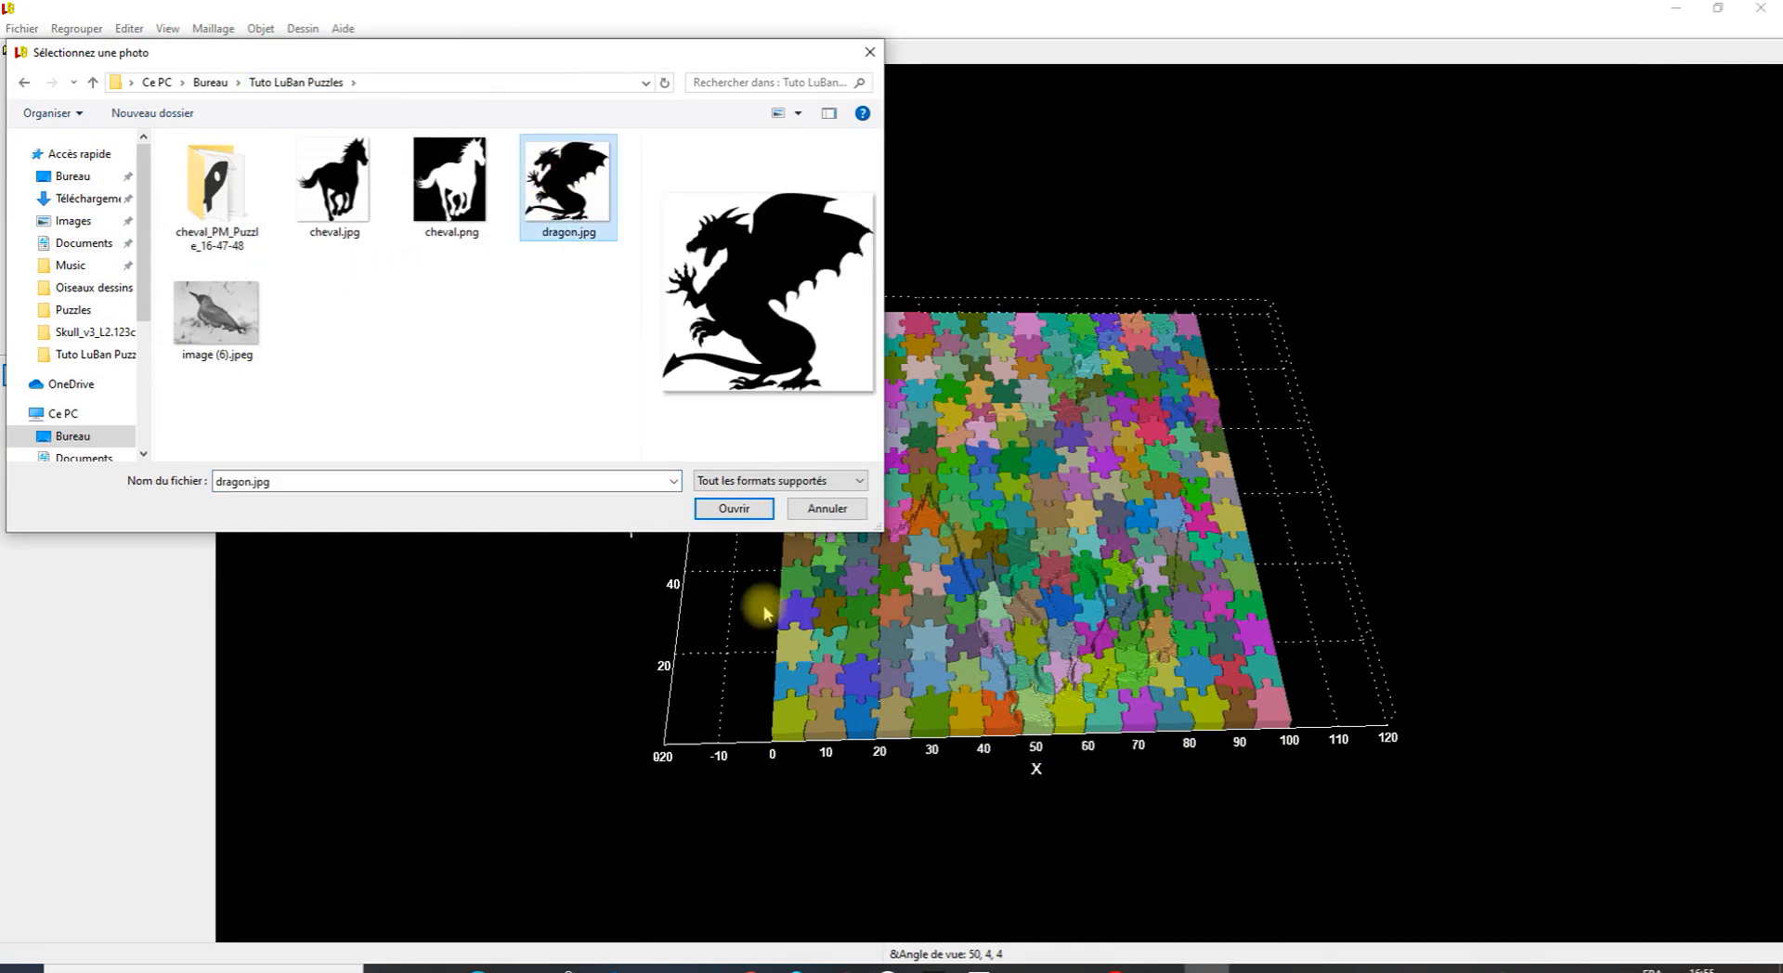
{"action": "left_click", "coordinate": [731, 508]}
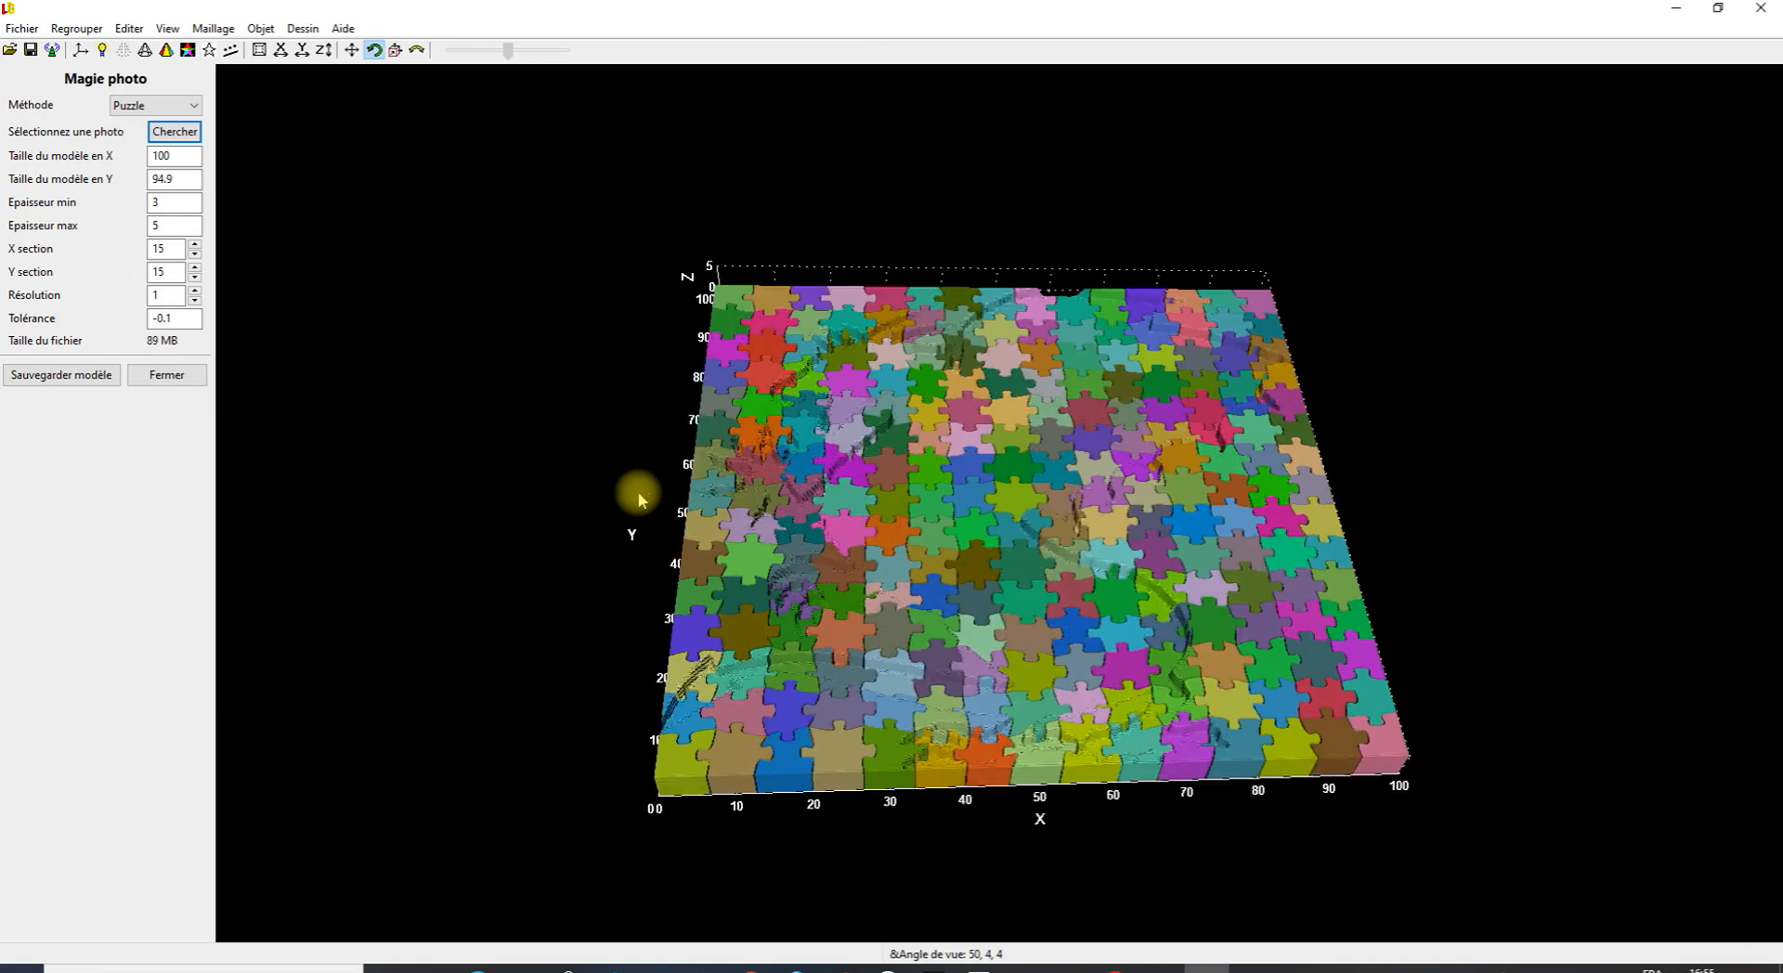
{"action": "left_click_drag", "start_coordinate": [1002, 602], "coordinate": [931, 321]}
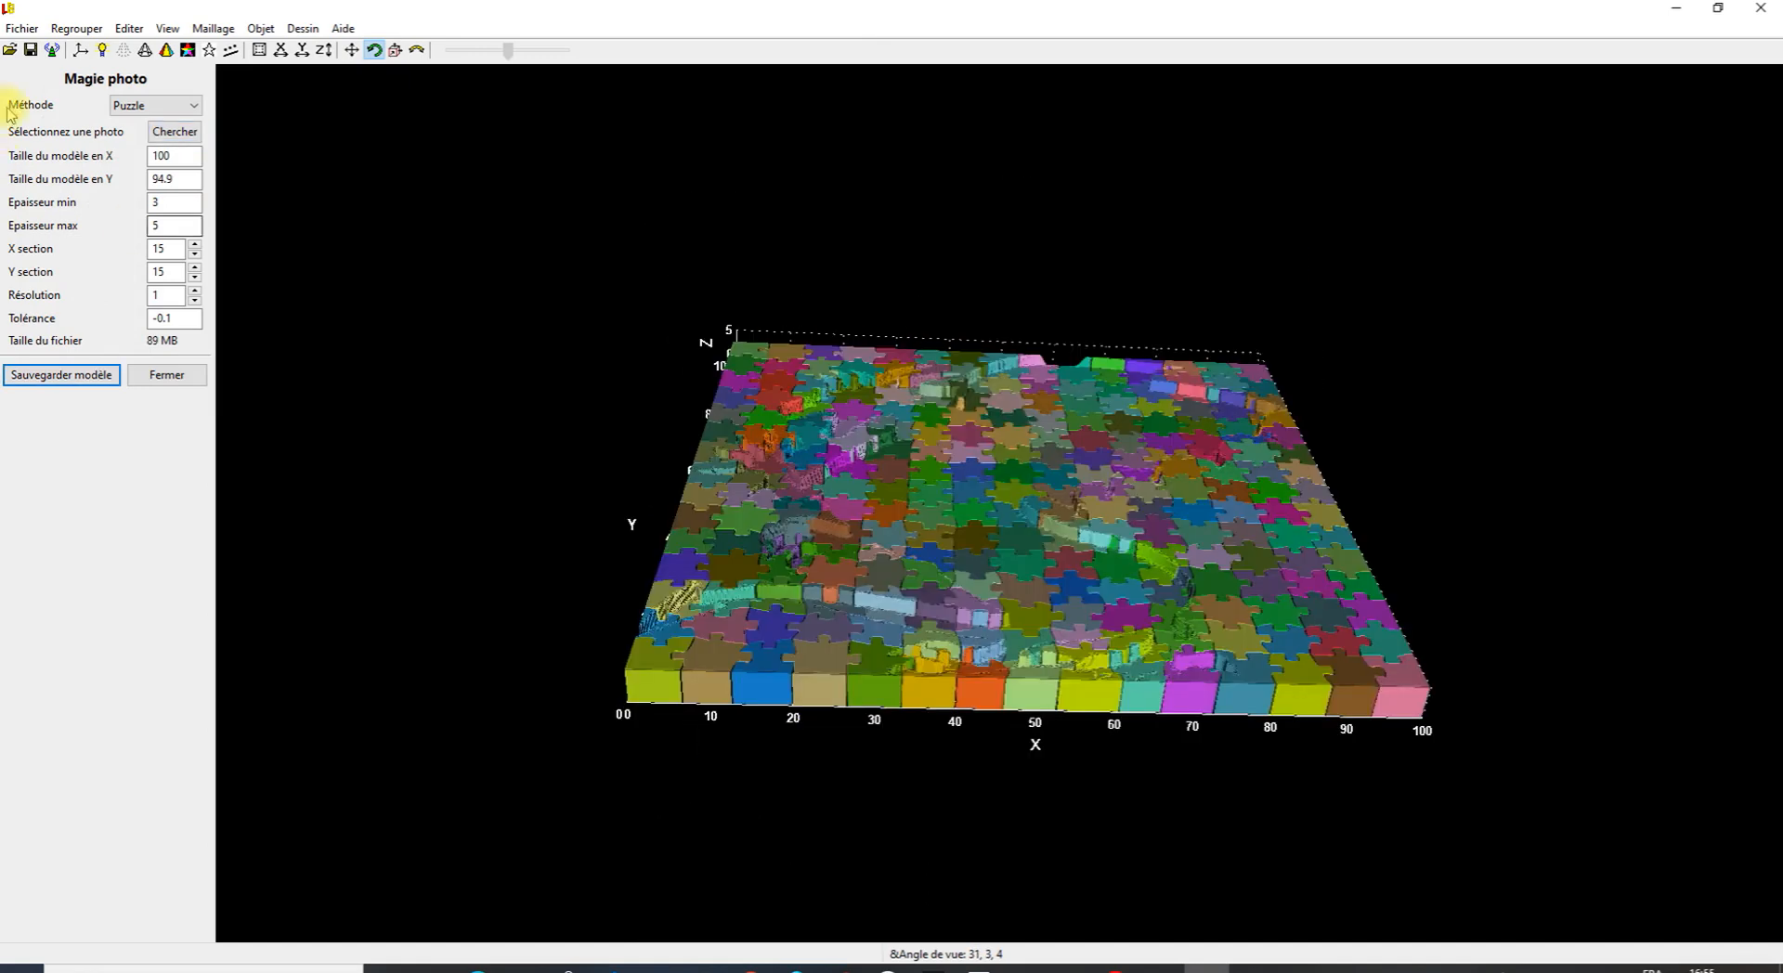
Create a new 2D window and open dragon.jpg in it.
{"action": "left_click", "coordinate": [19, 28]}
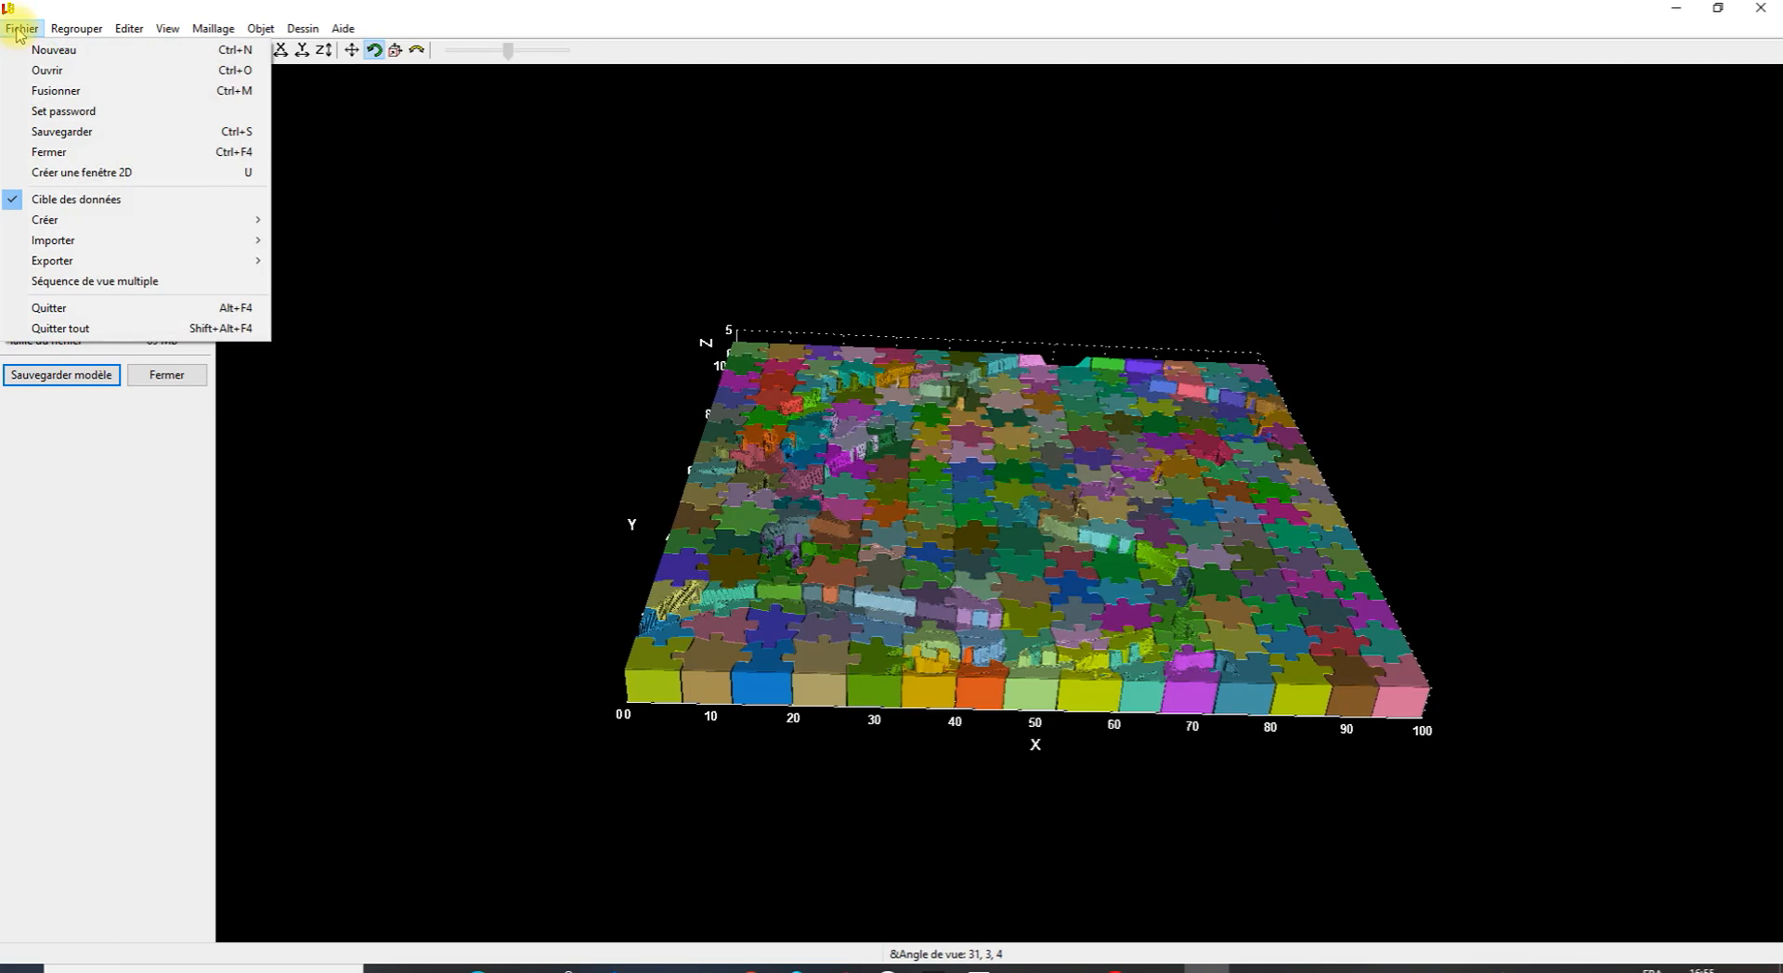
{"action": "left_click", "coordinate": [118, 176]}
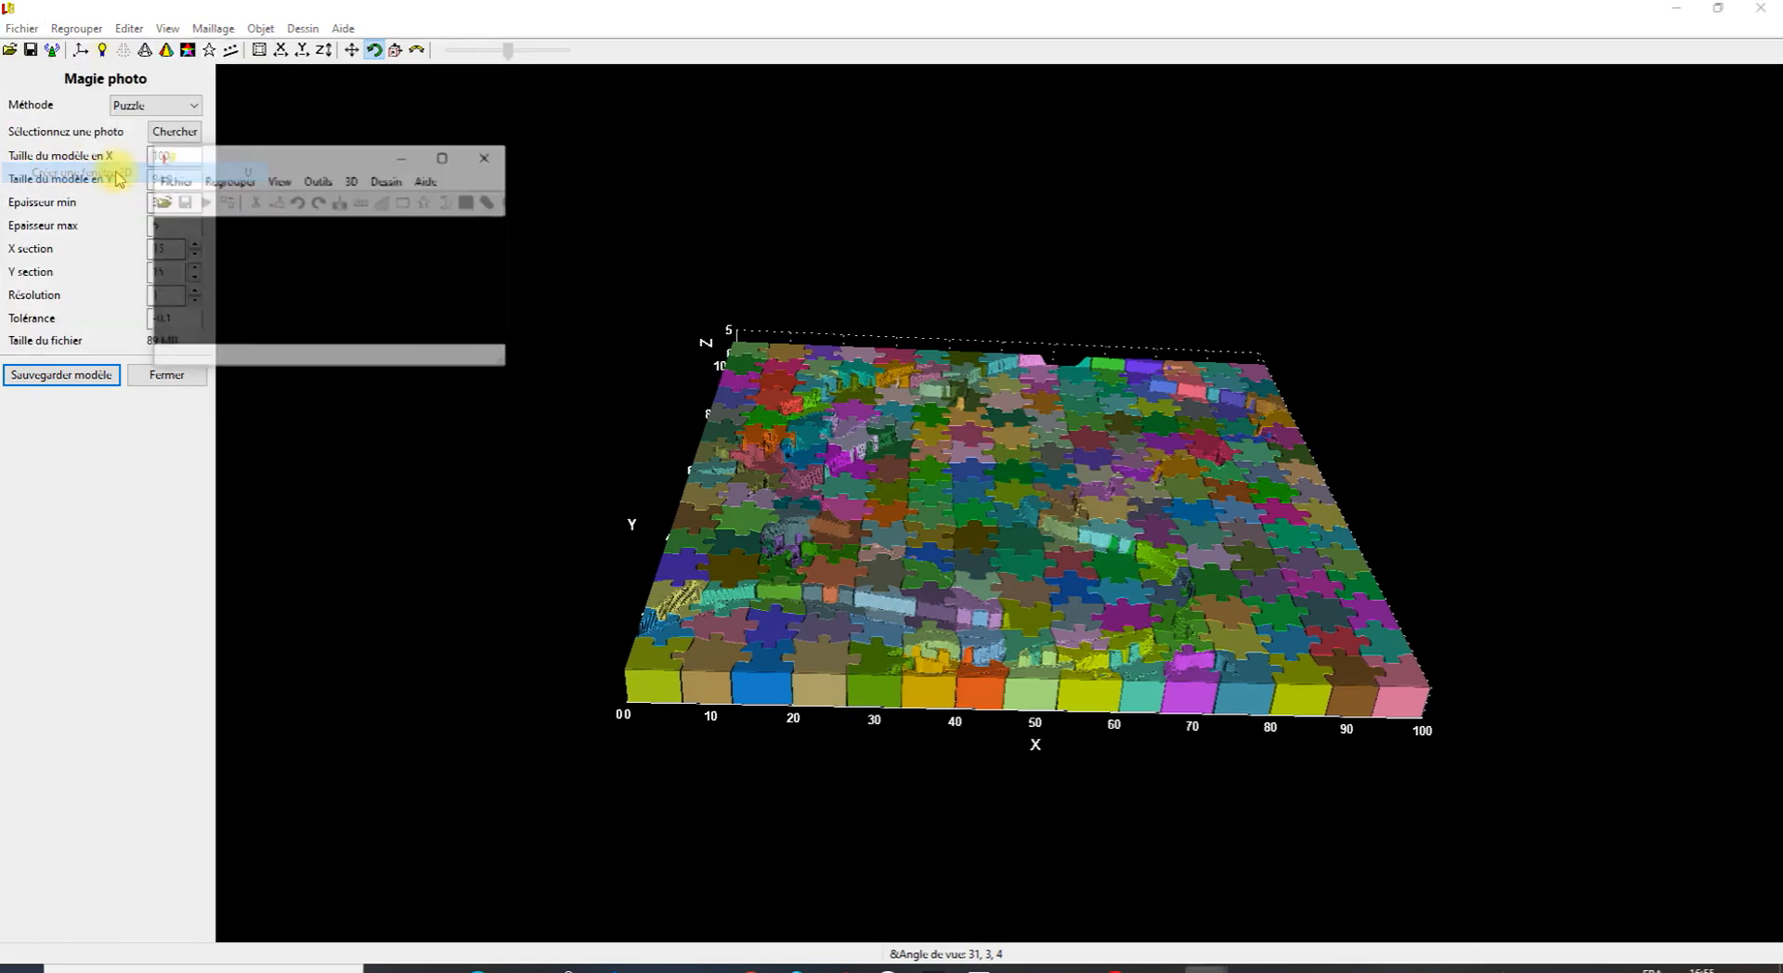
{"action": "left_click", "coordinate": [183, 185]}
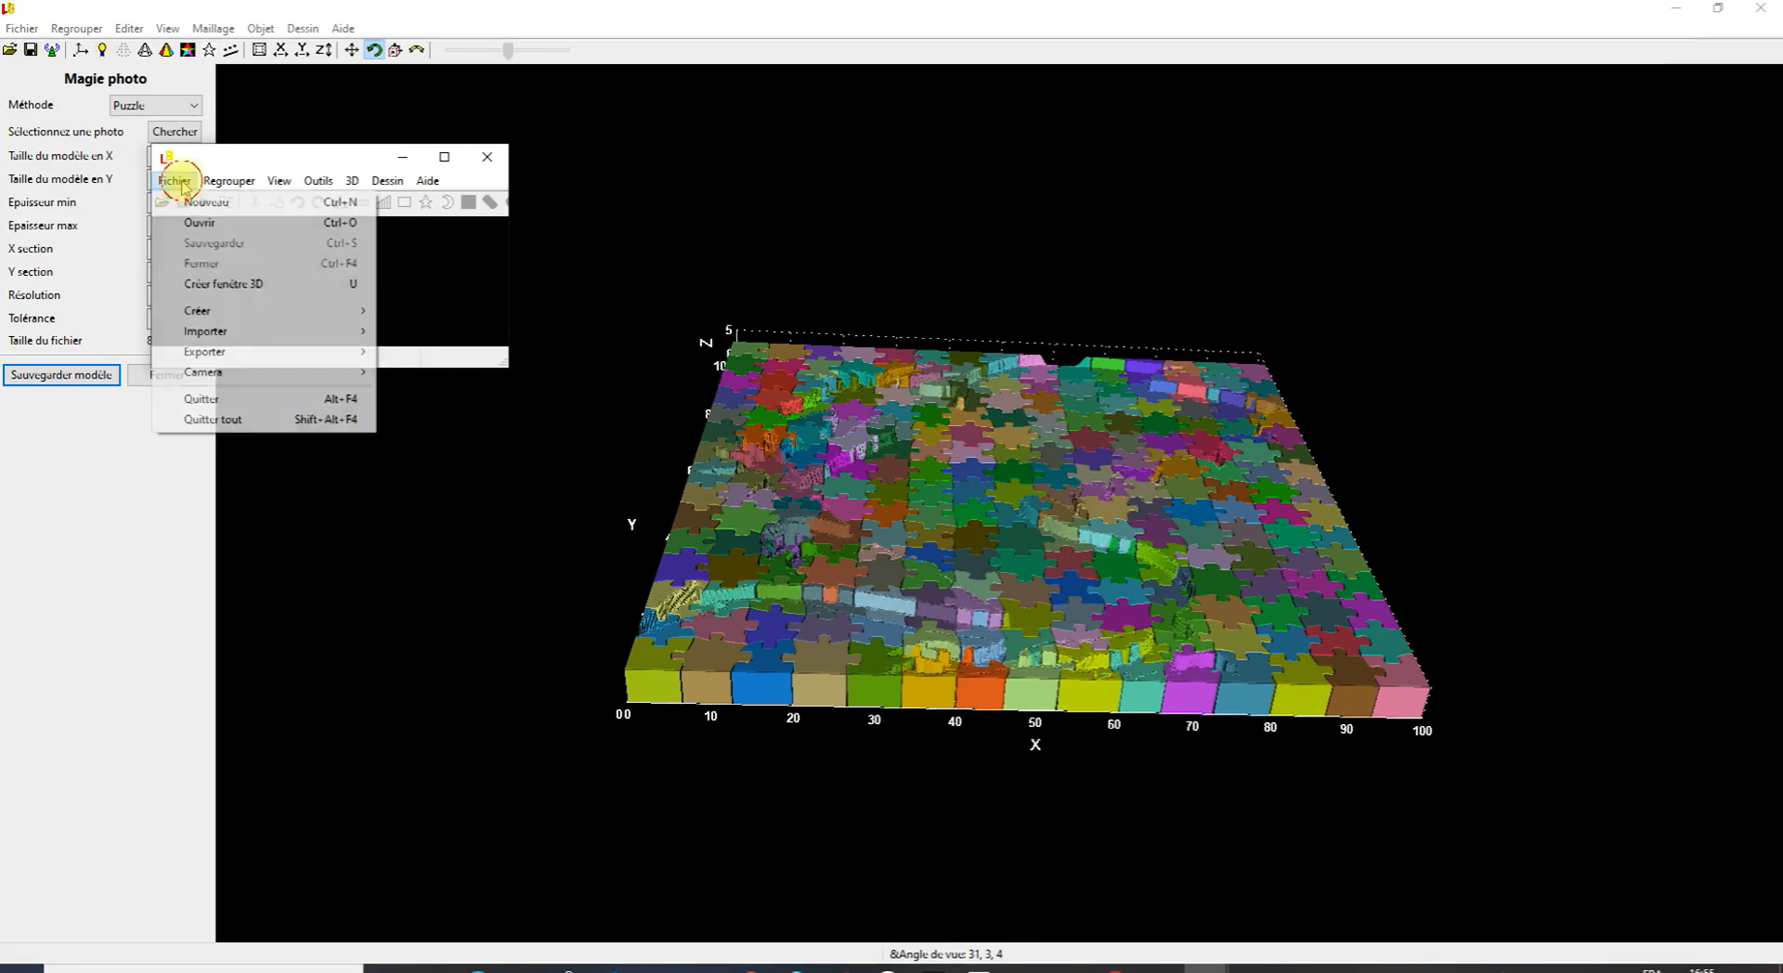
{"action": "left_click", "coordinate": [191, 230]}
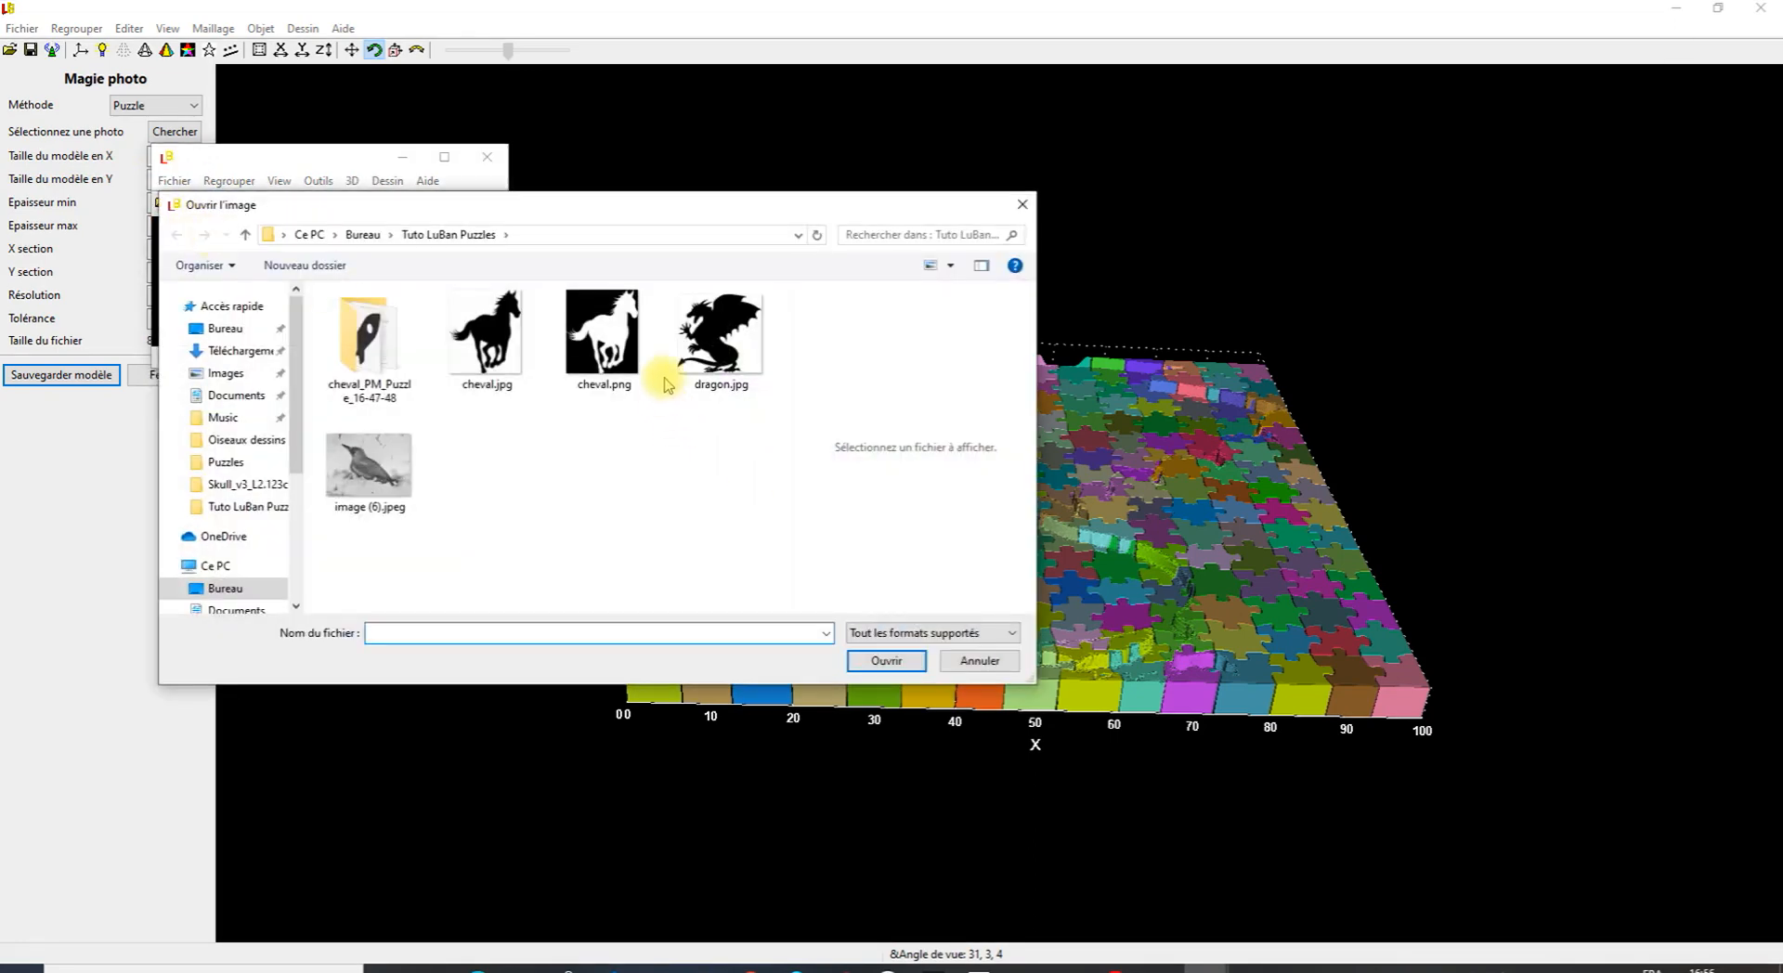
{"action": "left_click", "coordinate": [698, 334]}
{"action": "left_click", "coordinate": [882, 661]}
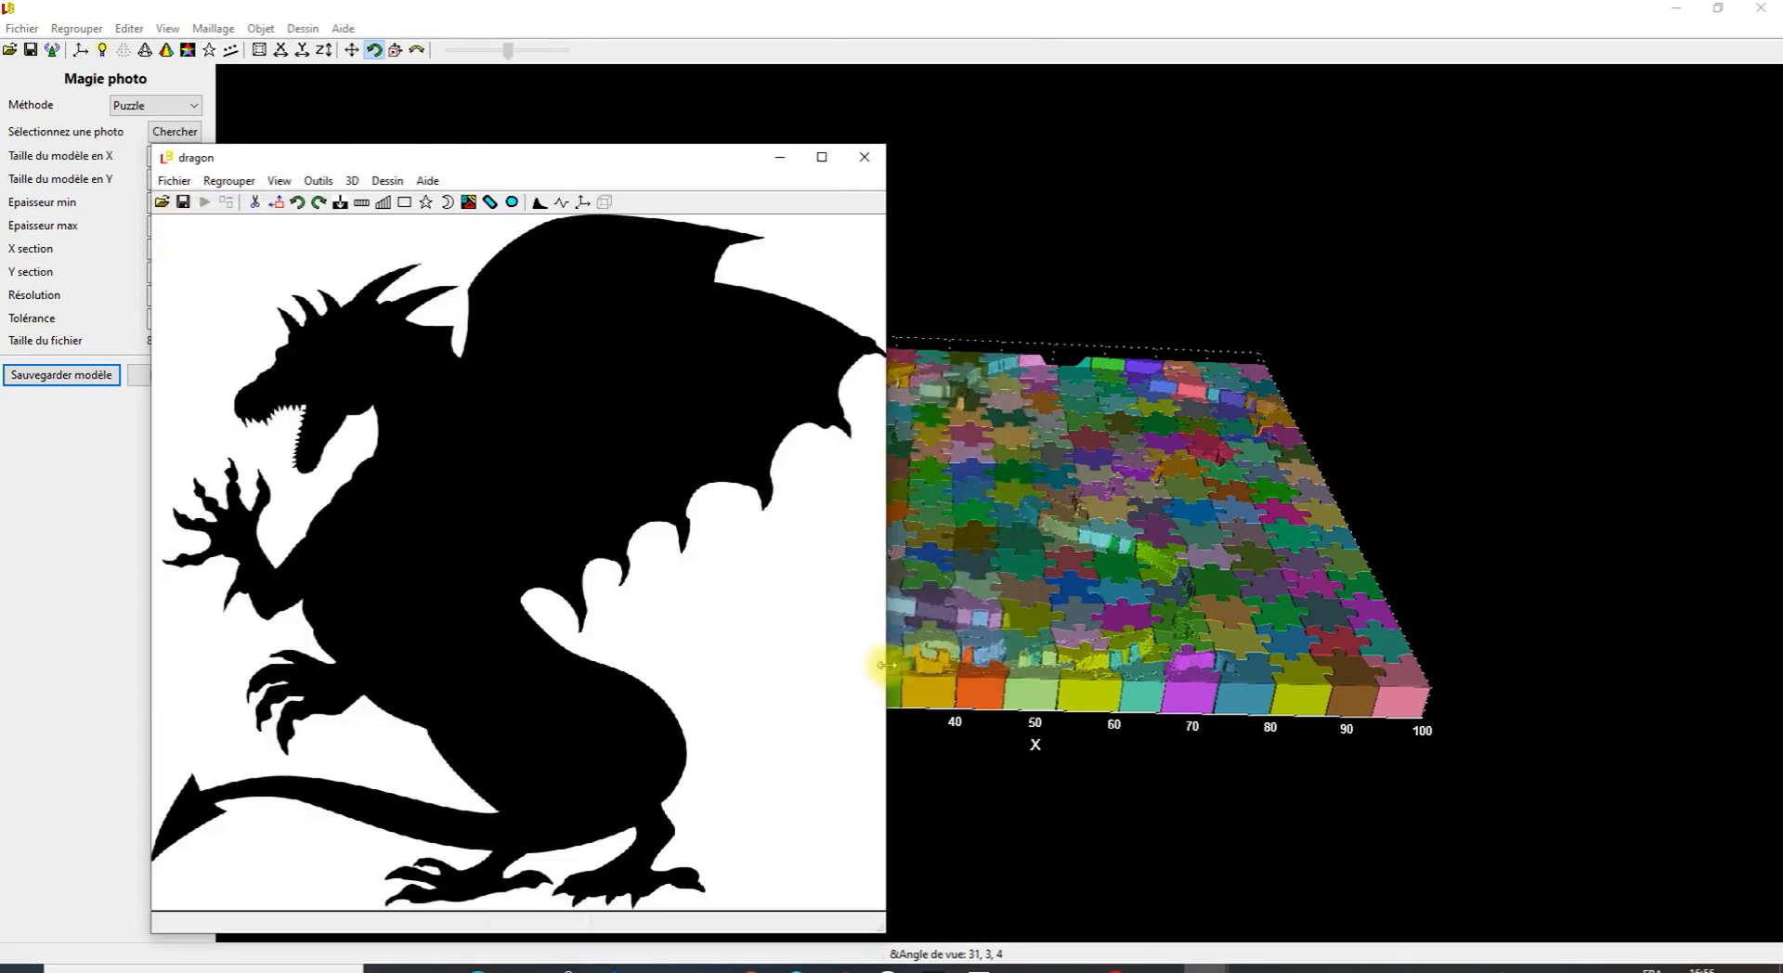
Invert the dragon image's colours, export it as dragon.png in the Tuto LuBan Puzzles folder, and close the 2D window.
{"action": "left_click", "coordinate": [340, 204]}
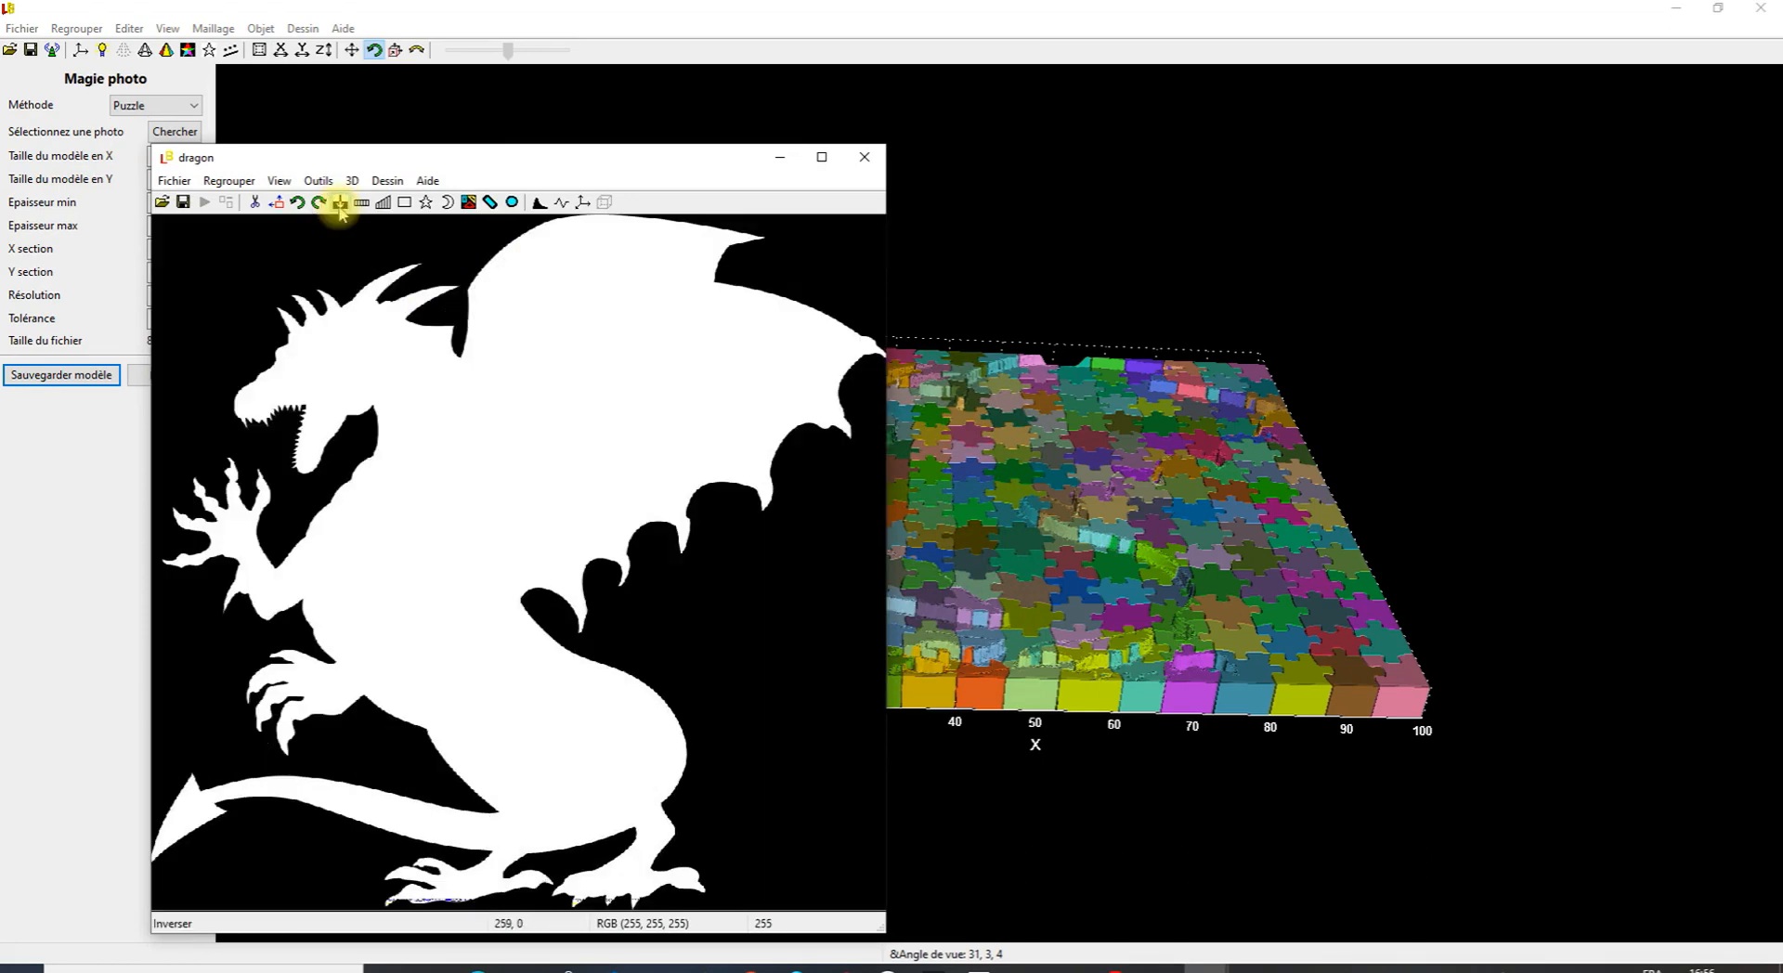
{"action": "left_click", "coordinate": [174, 181]}
{"action": "mouse_move", "coordinate": [227, 352]}
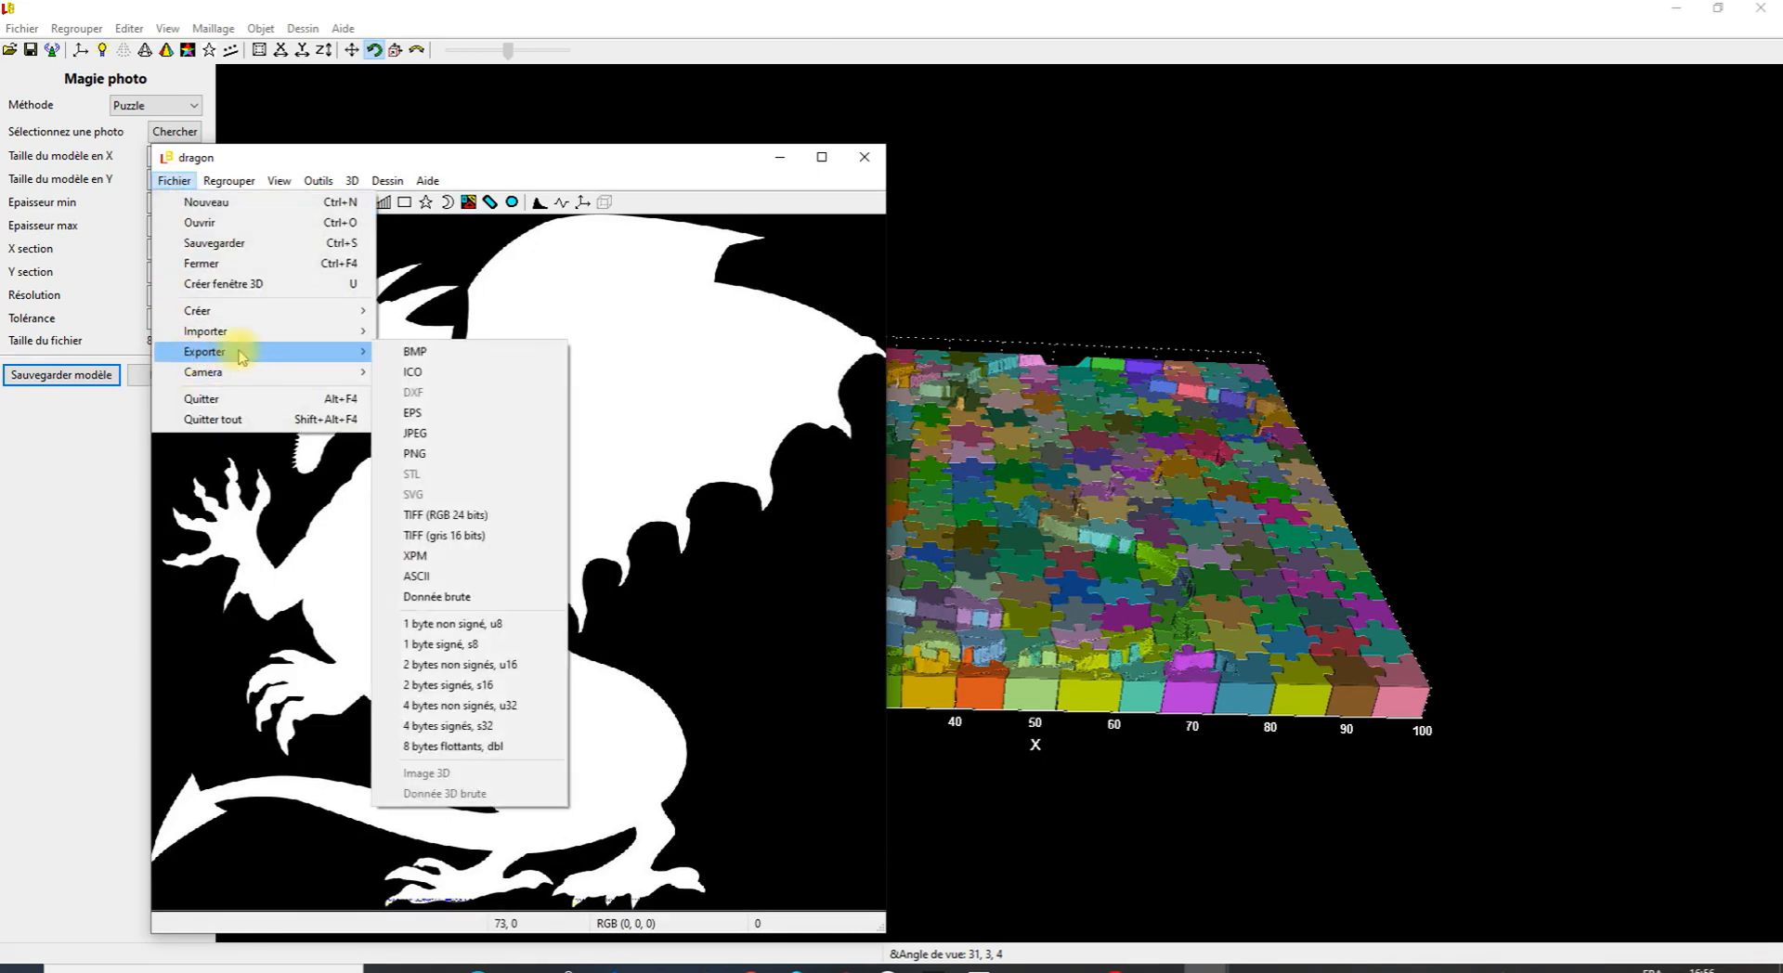
{"action": "left_click", "coordinate": [433, 452]}
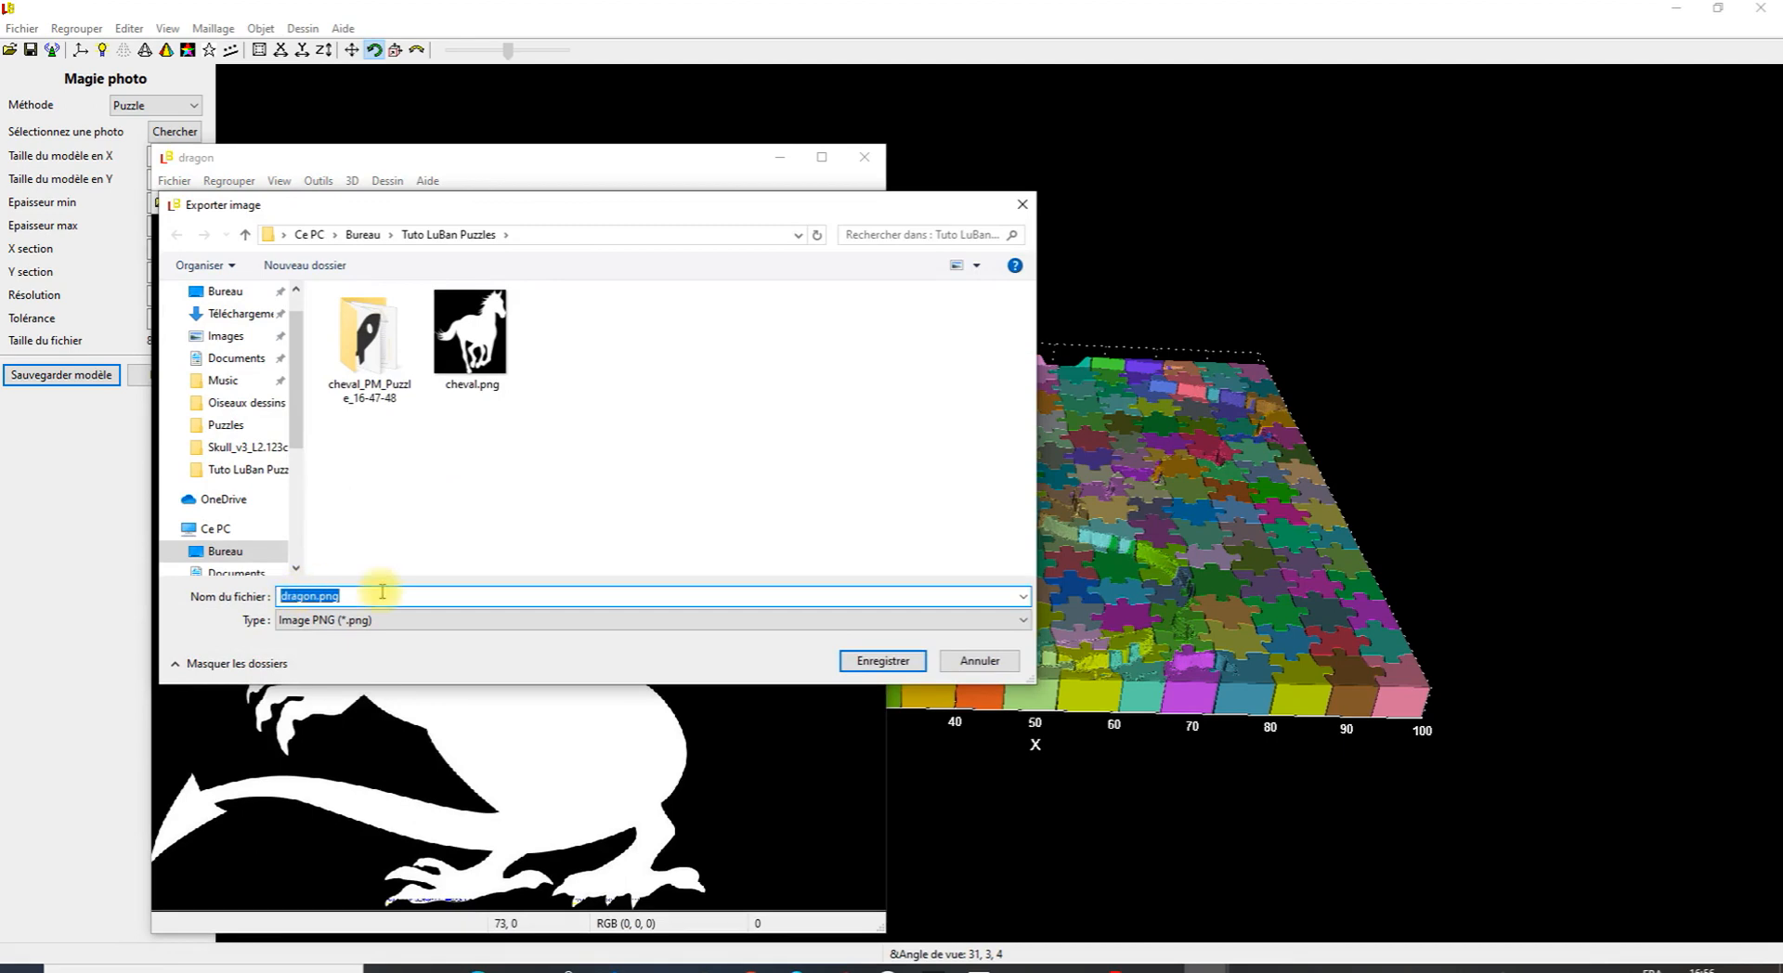
{"action": "left_click", "coordinate": [880, 662]}
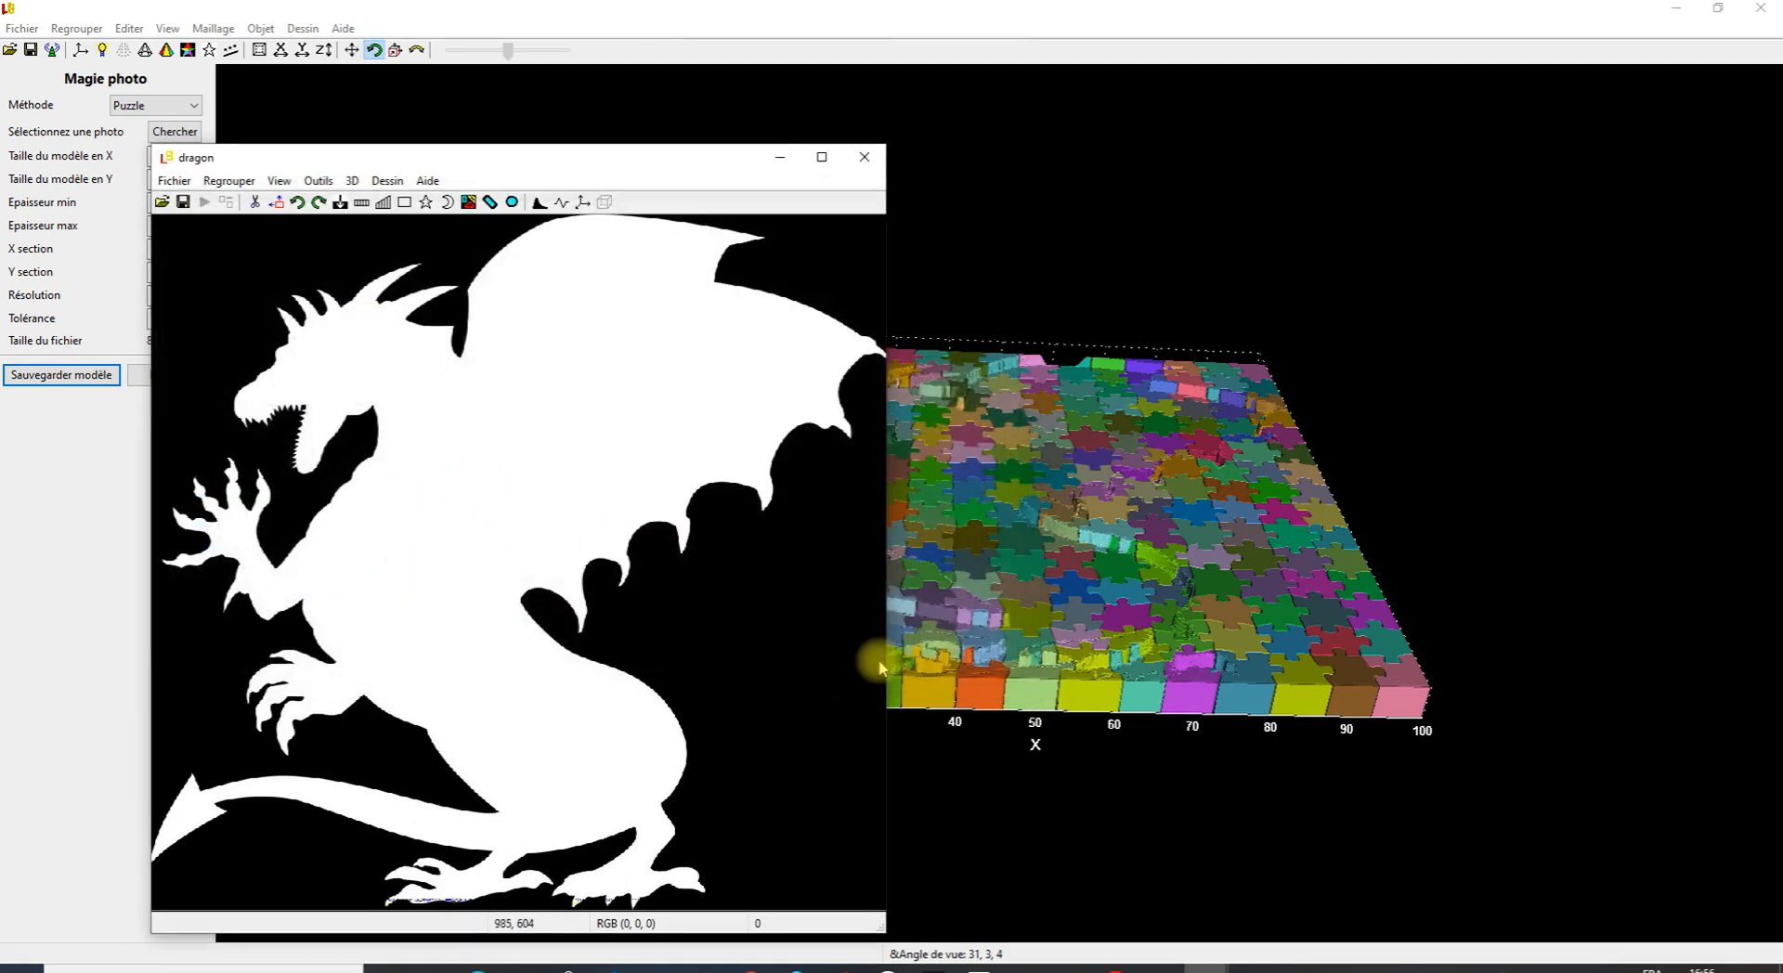
{"action": "left_click", "coordinate": [863, 157]}
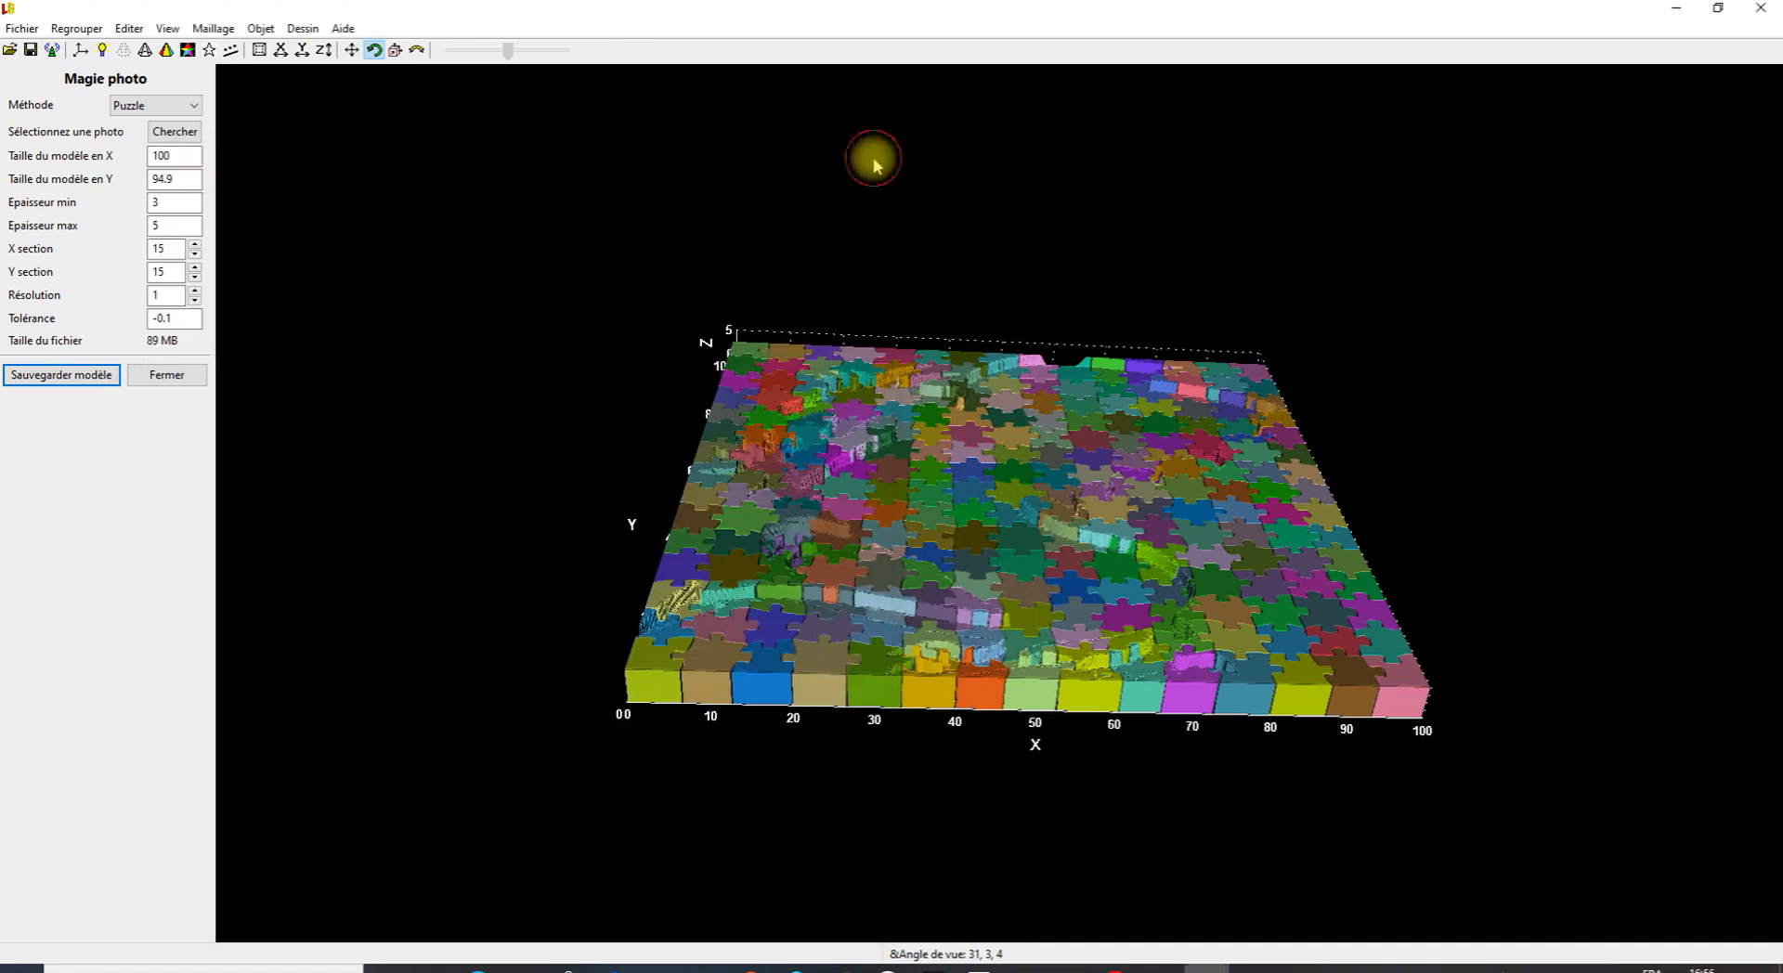
Load dragon.png from the Tuto LuBan Puzzles folder as the puzzle photo.
{"action": "left_click", "coordinate": [173, 132]}
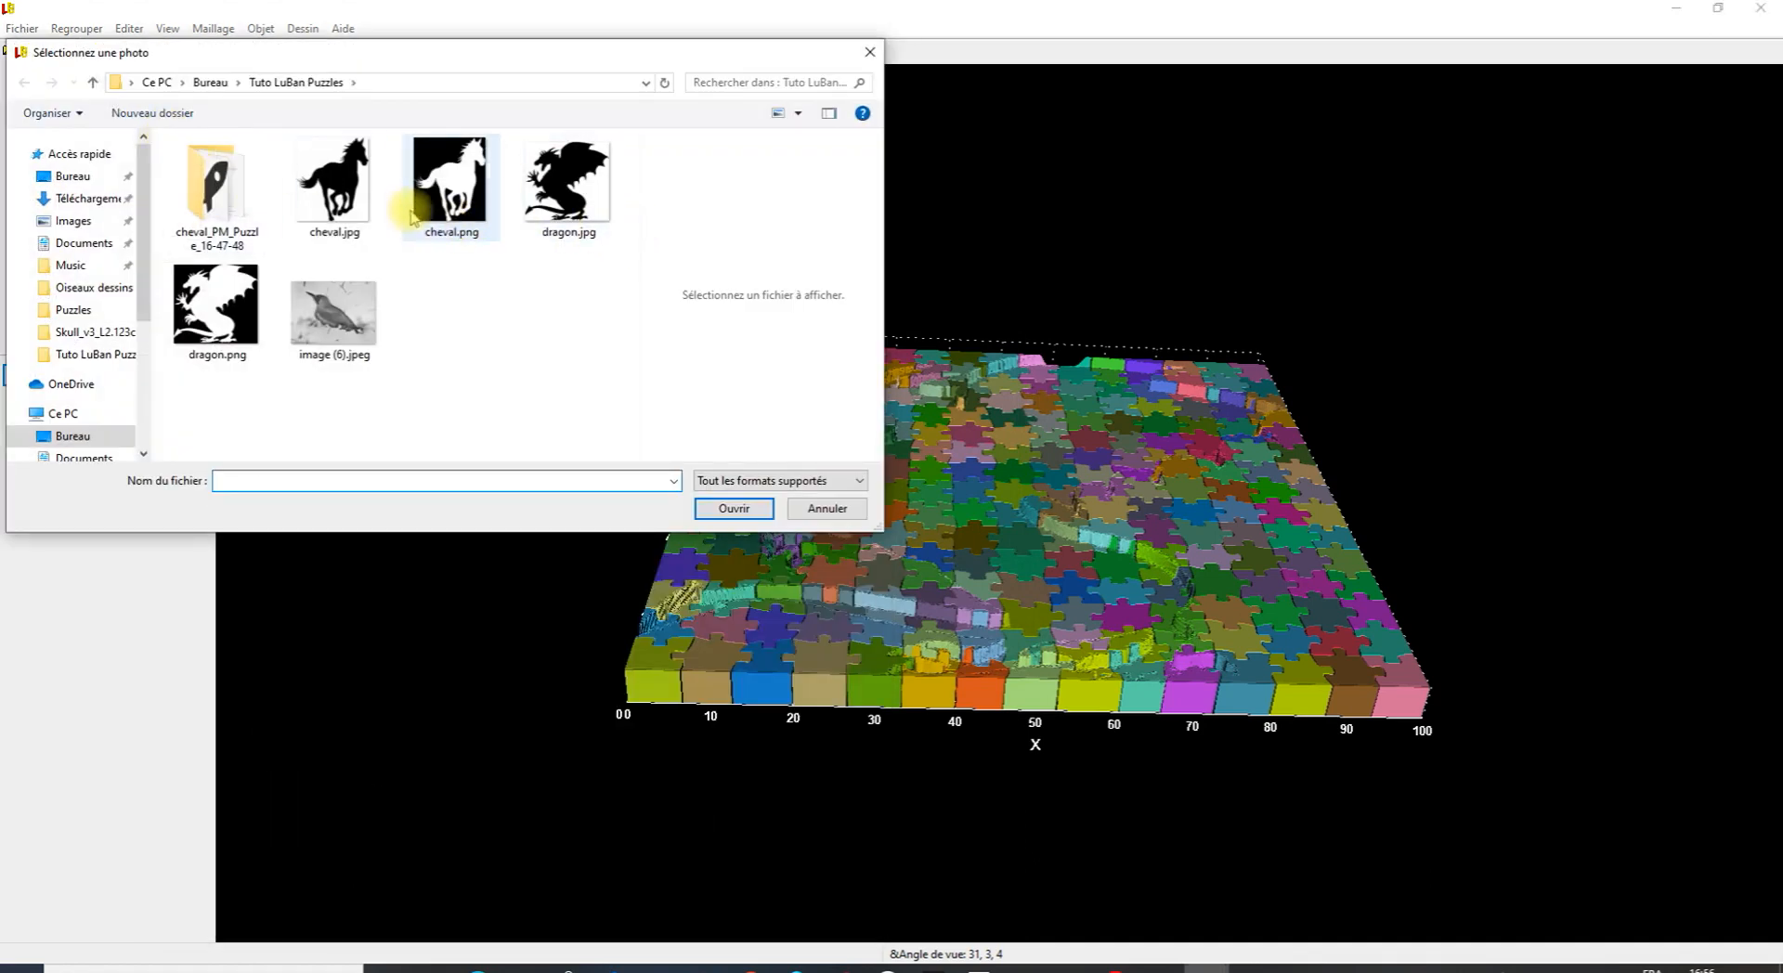
{"action": "left_click", "coordinate": [226, 314]}
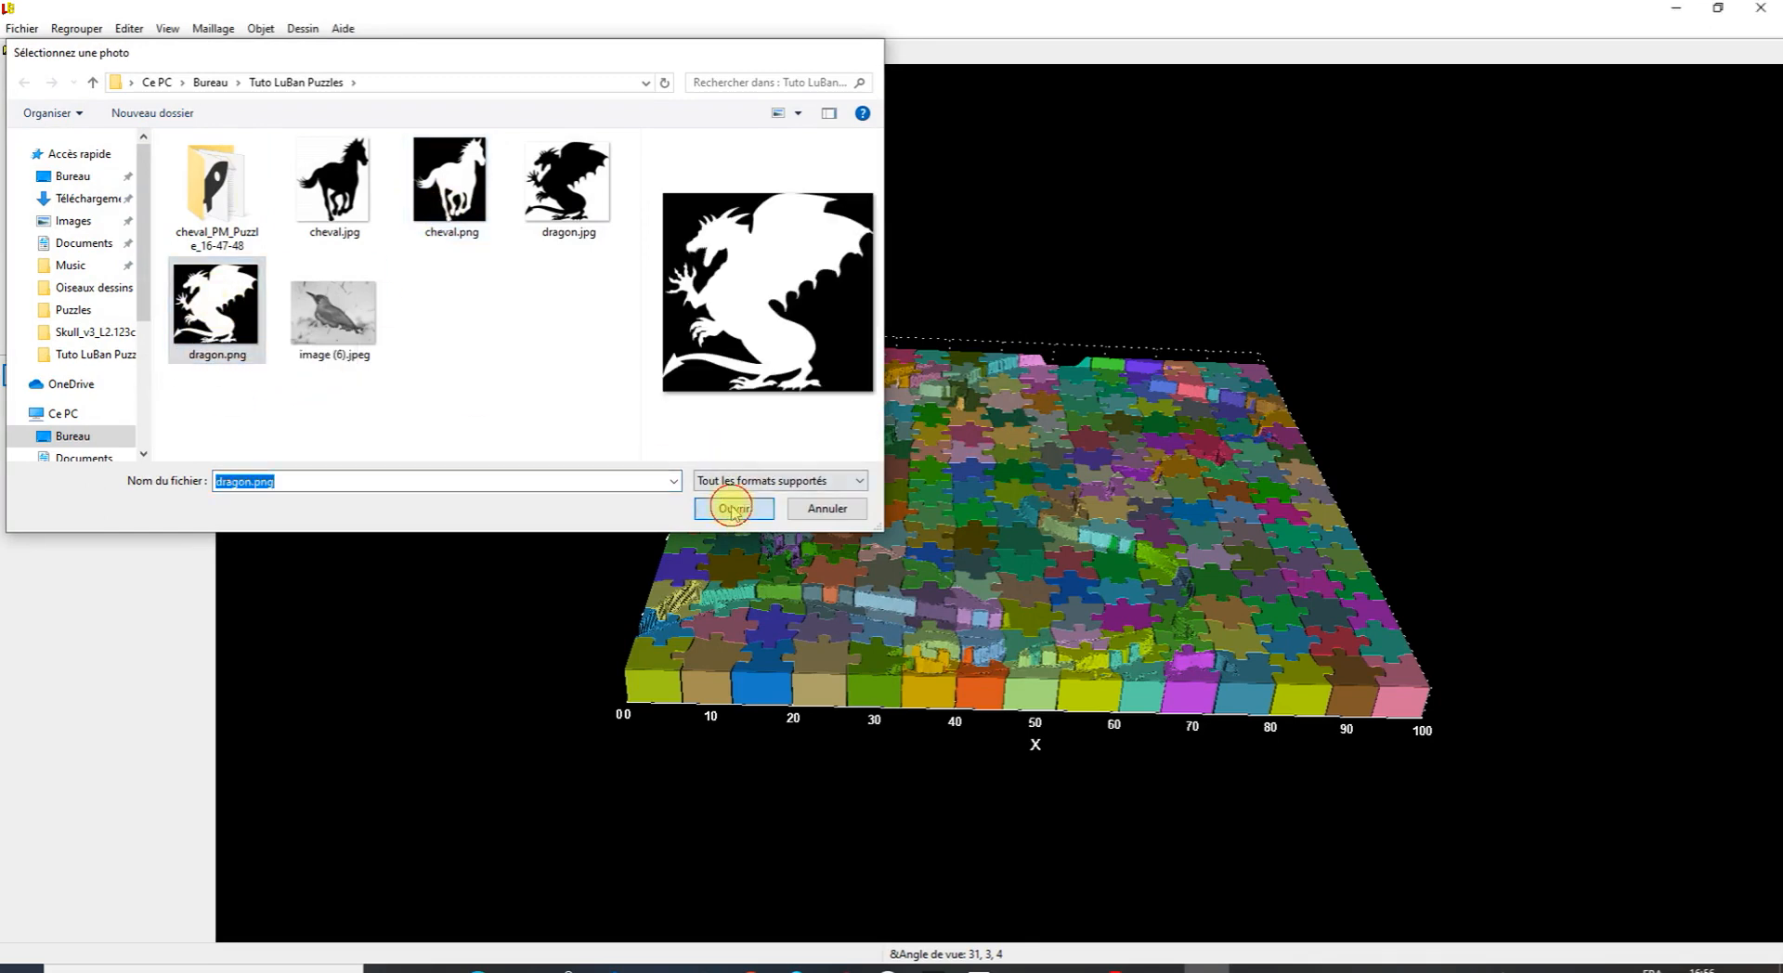
{"action": "left_click", "coordinate": [733, 509]}
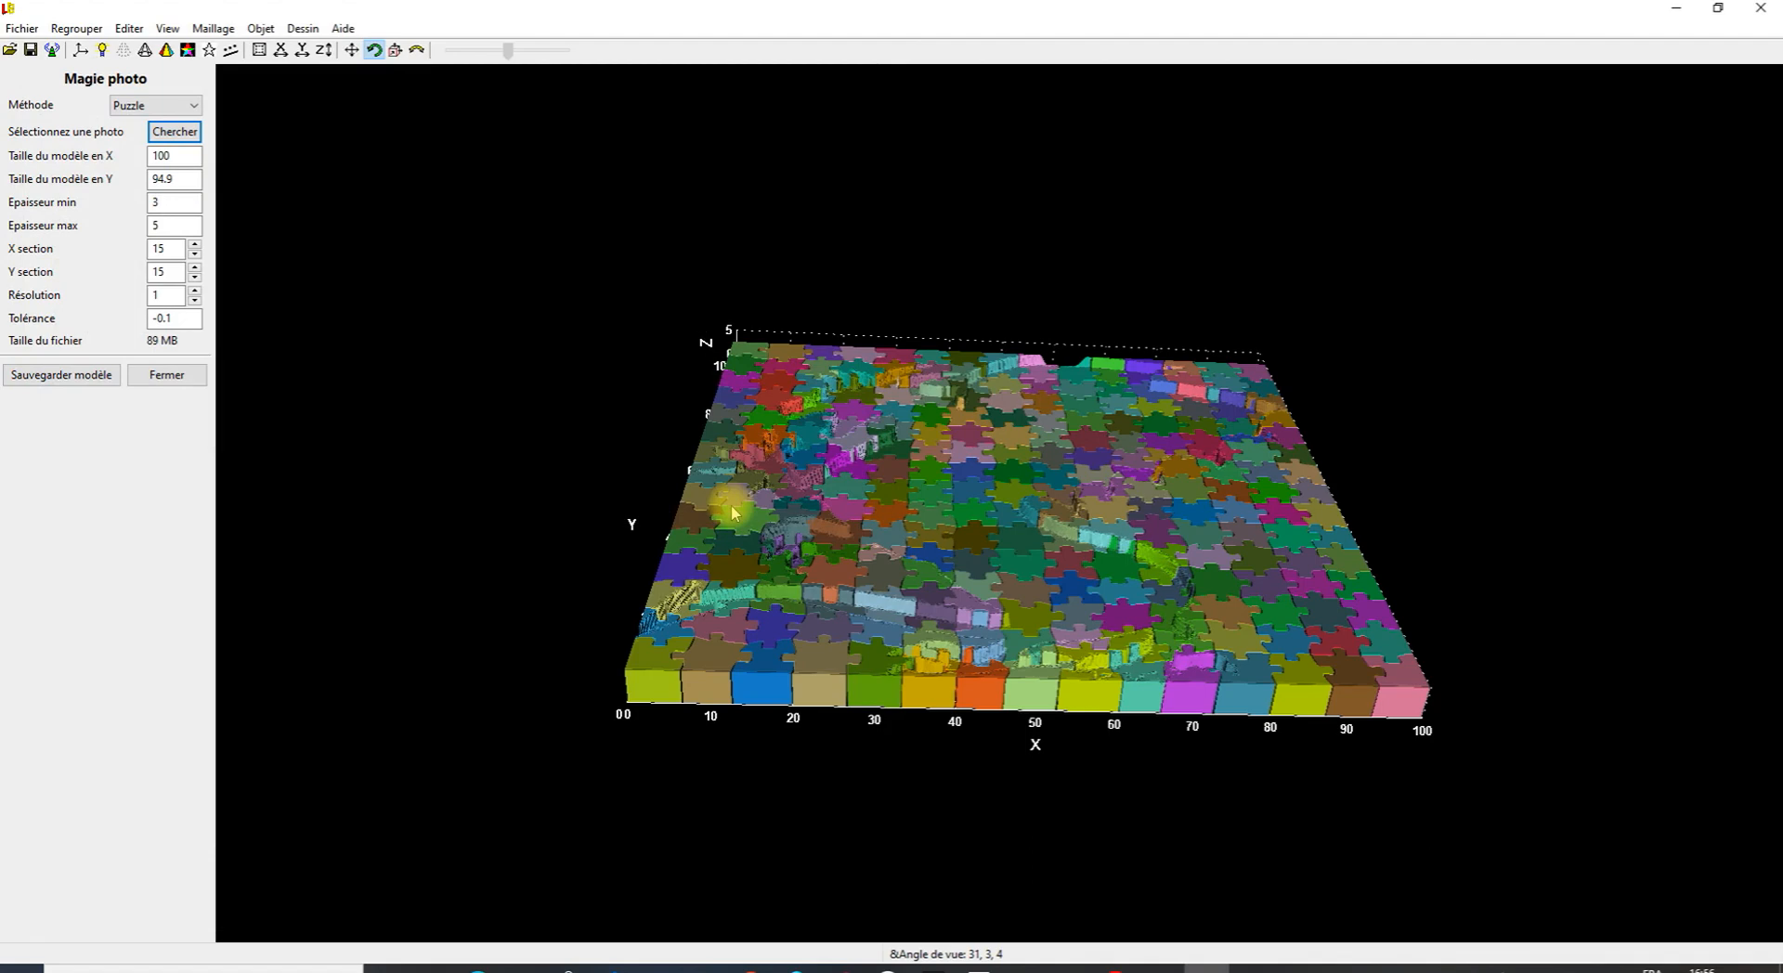
Divide the dragon puzzle into 6 X sections and 6 Y sections.
{"action": "mouse_move", "coordinate": [935, 559]}
{"action": "left_mouse_down"}
{"action": "mouse_move", "coordinate": [944, 450]}
{"action": "mouse_move", "coordinate": [943, 572]}
{"action": "mouse_move", "coordinate": [925, 523]}
{"action": "mouse_move", "coordinate": [903, 587]}
{"action": "mouse_move", "coordinate": [910, 562]}
{"action": "left_mouse_up"}
{"action": "scroll", "coordinate": [908, 563], "scroll_direction": "down", "scroll_amount": 5}
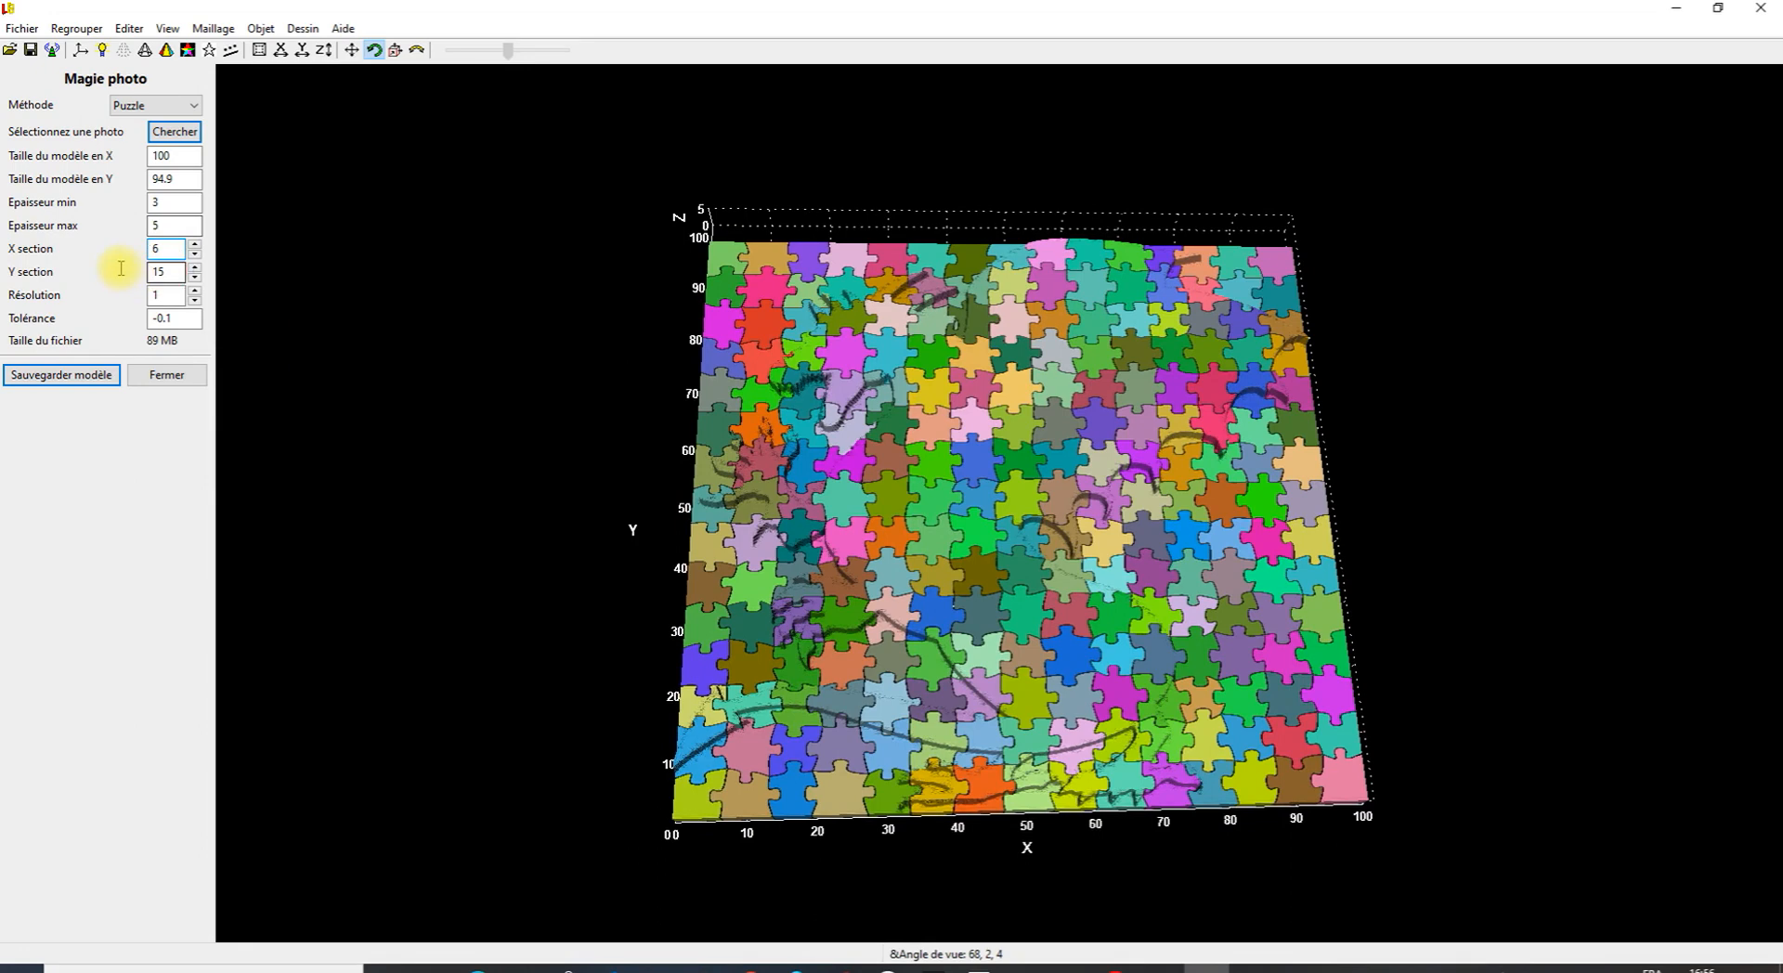
{"action": "key", "text": "Tab"}
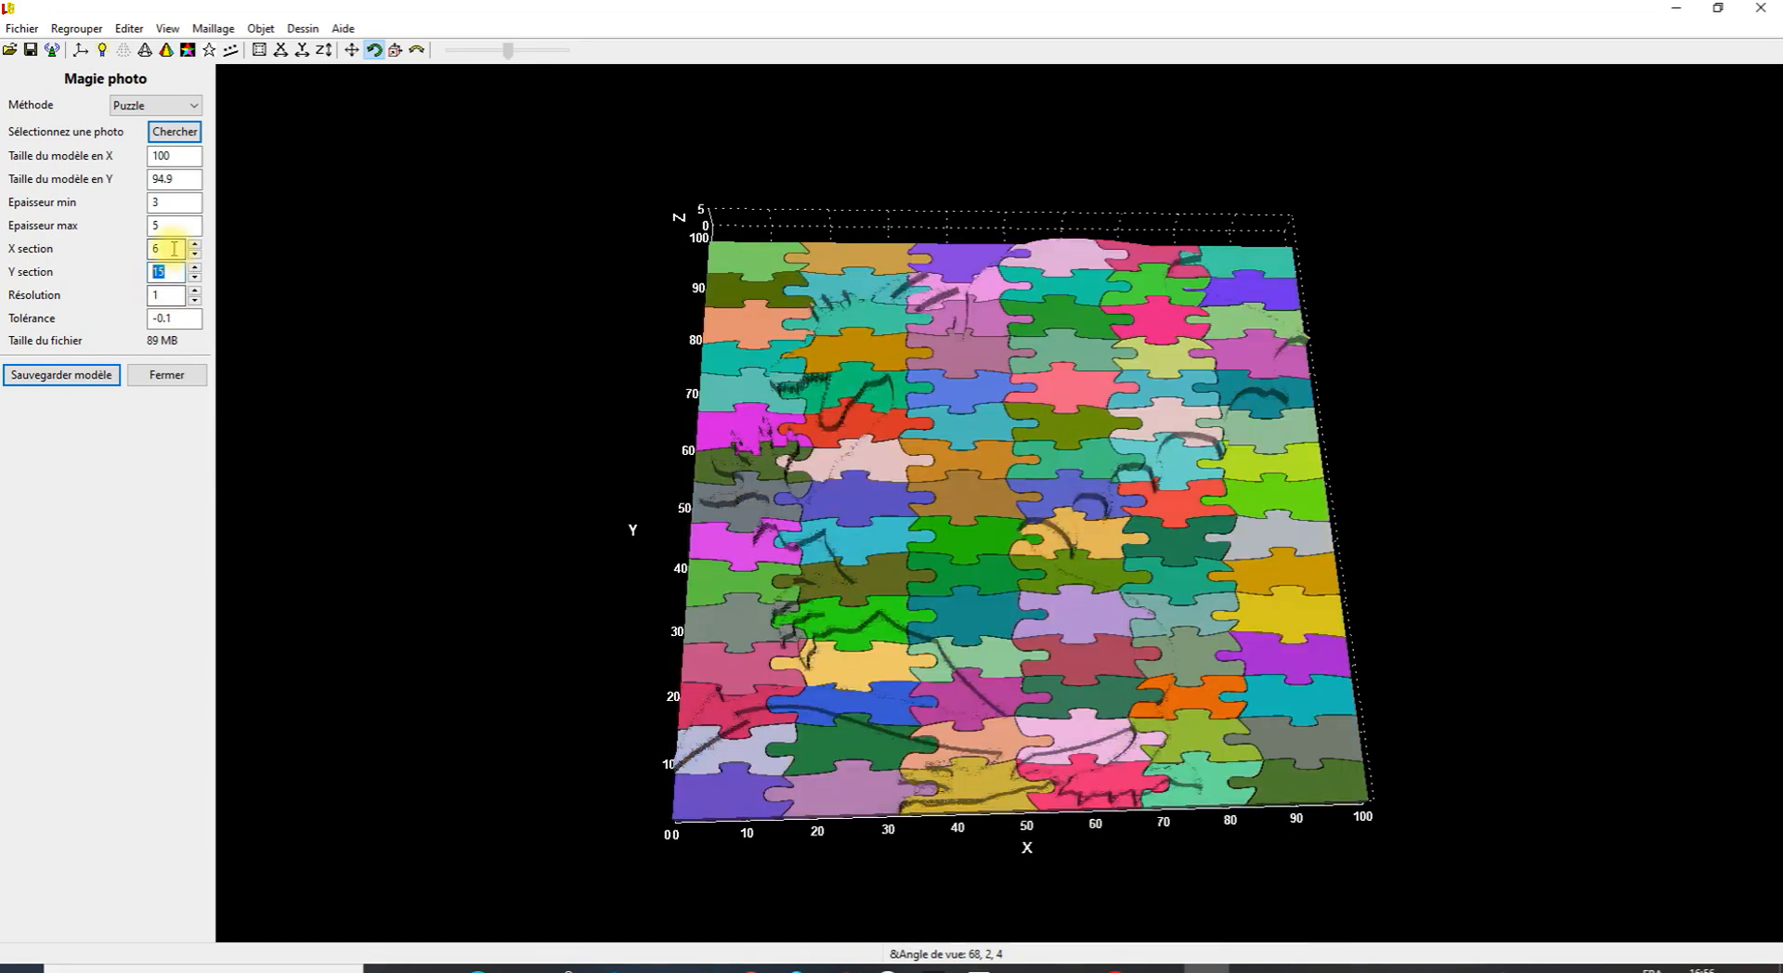
{"action": "left_click", "coordinate": [383, 320]}
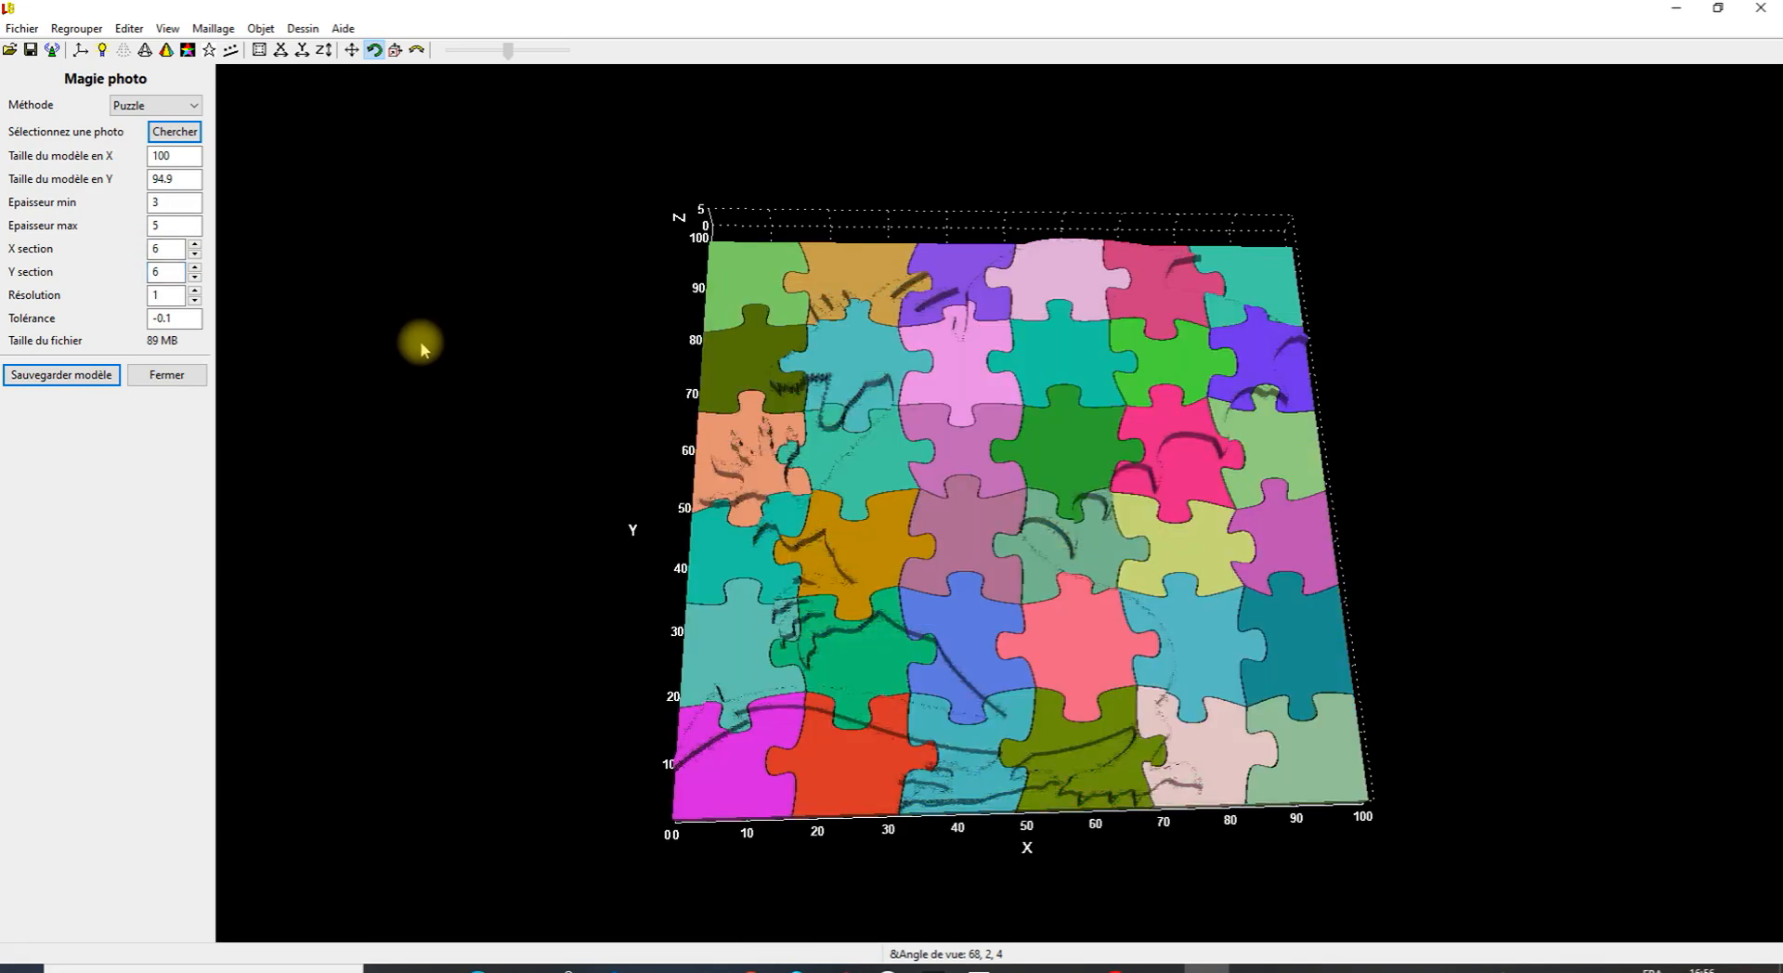
Save the dragon puzzle model to the Tuto LuBan Puzzles folder.
{"action": "left_click_drag", "start_coordinate": [474, 445], "coordinate": [493, 352]}
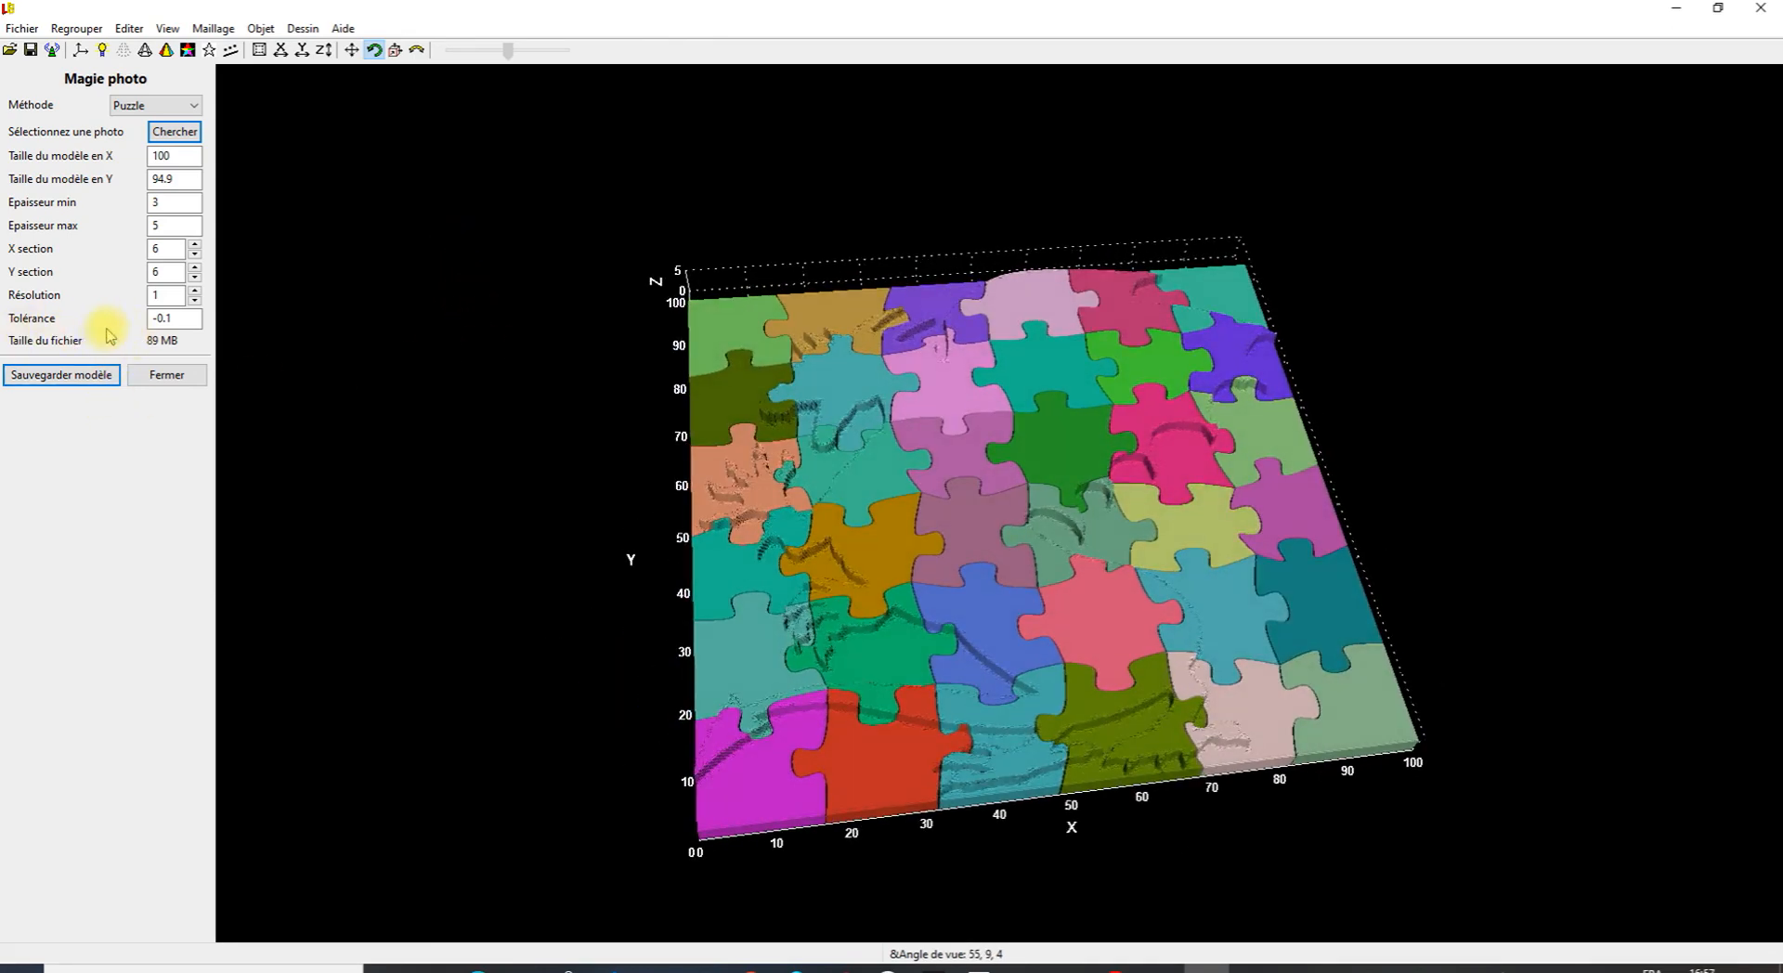
{"action": "scroll", "coordinate": [778, 399], "scroll_direction": "down", "scroll_amount": 2}
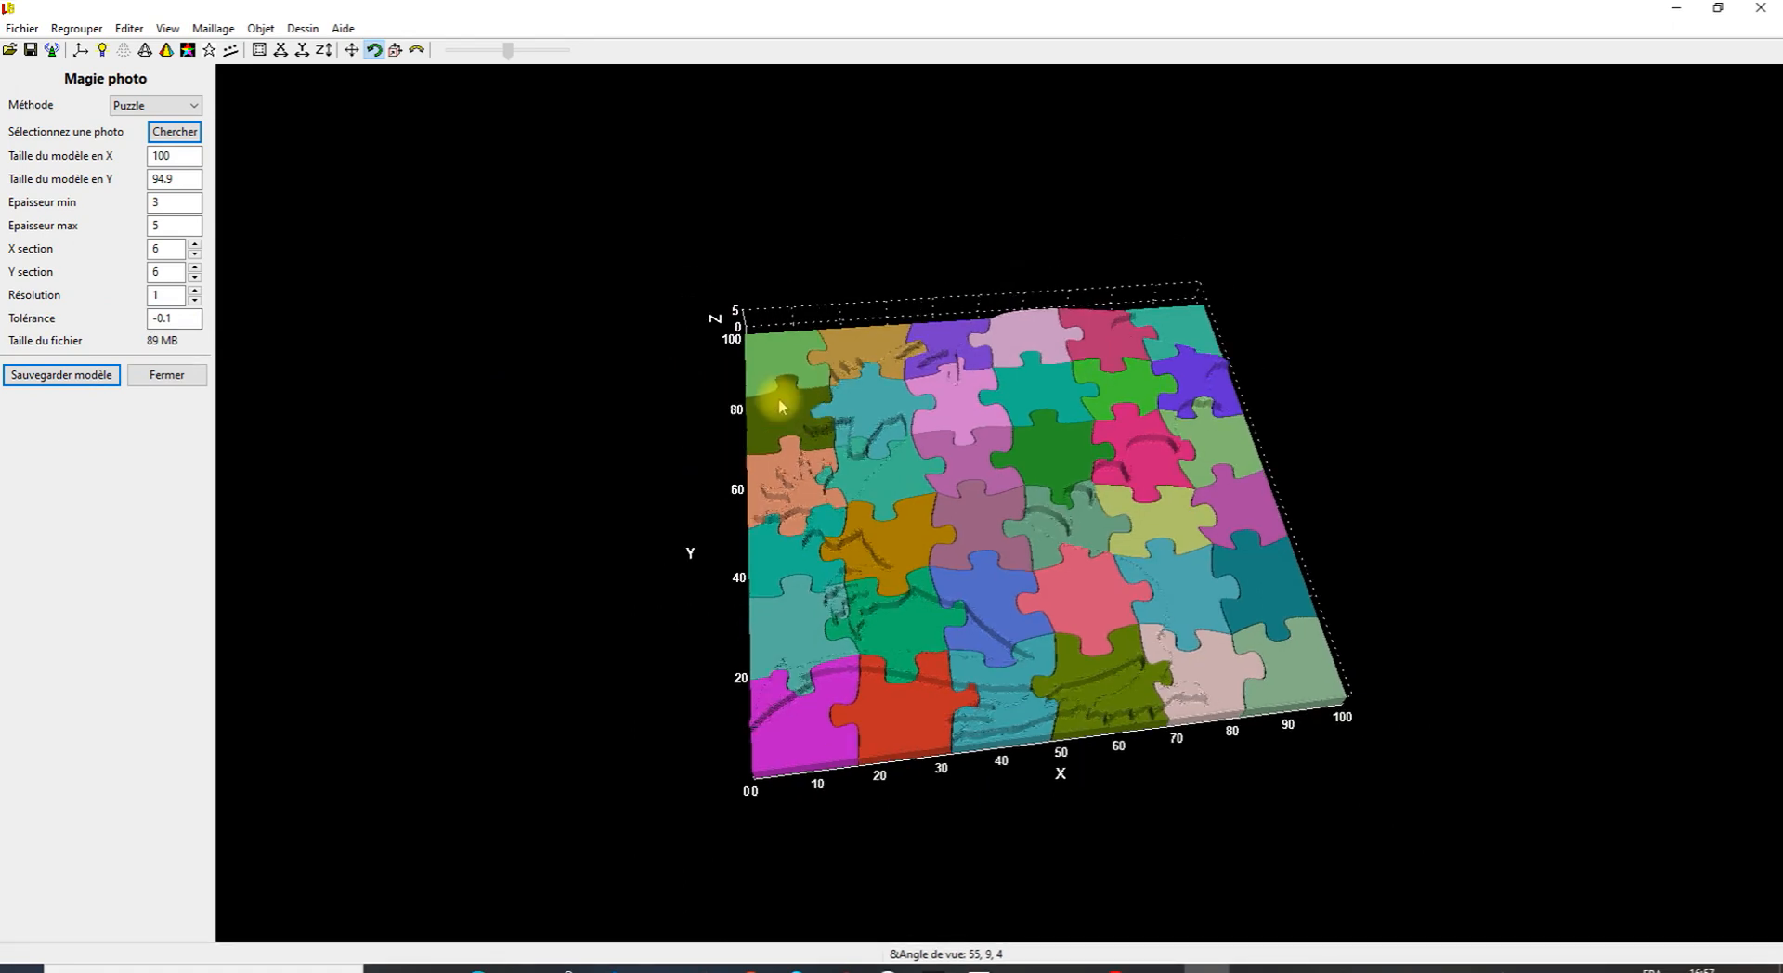
{"action": "left_click_drag", "start_coordinate": [675, 448], "coordinate": [705, 719]}
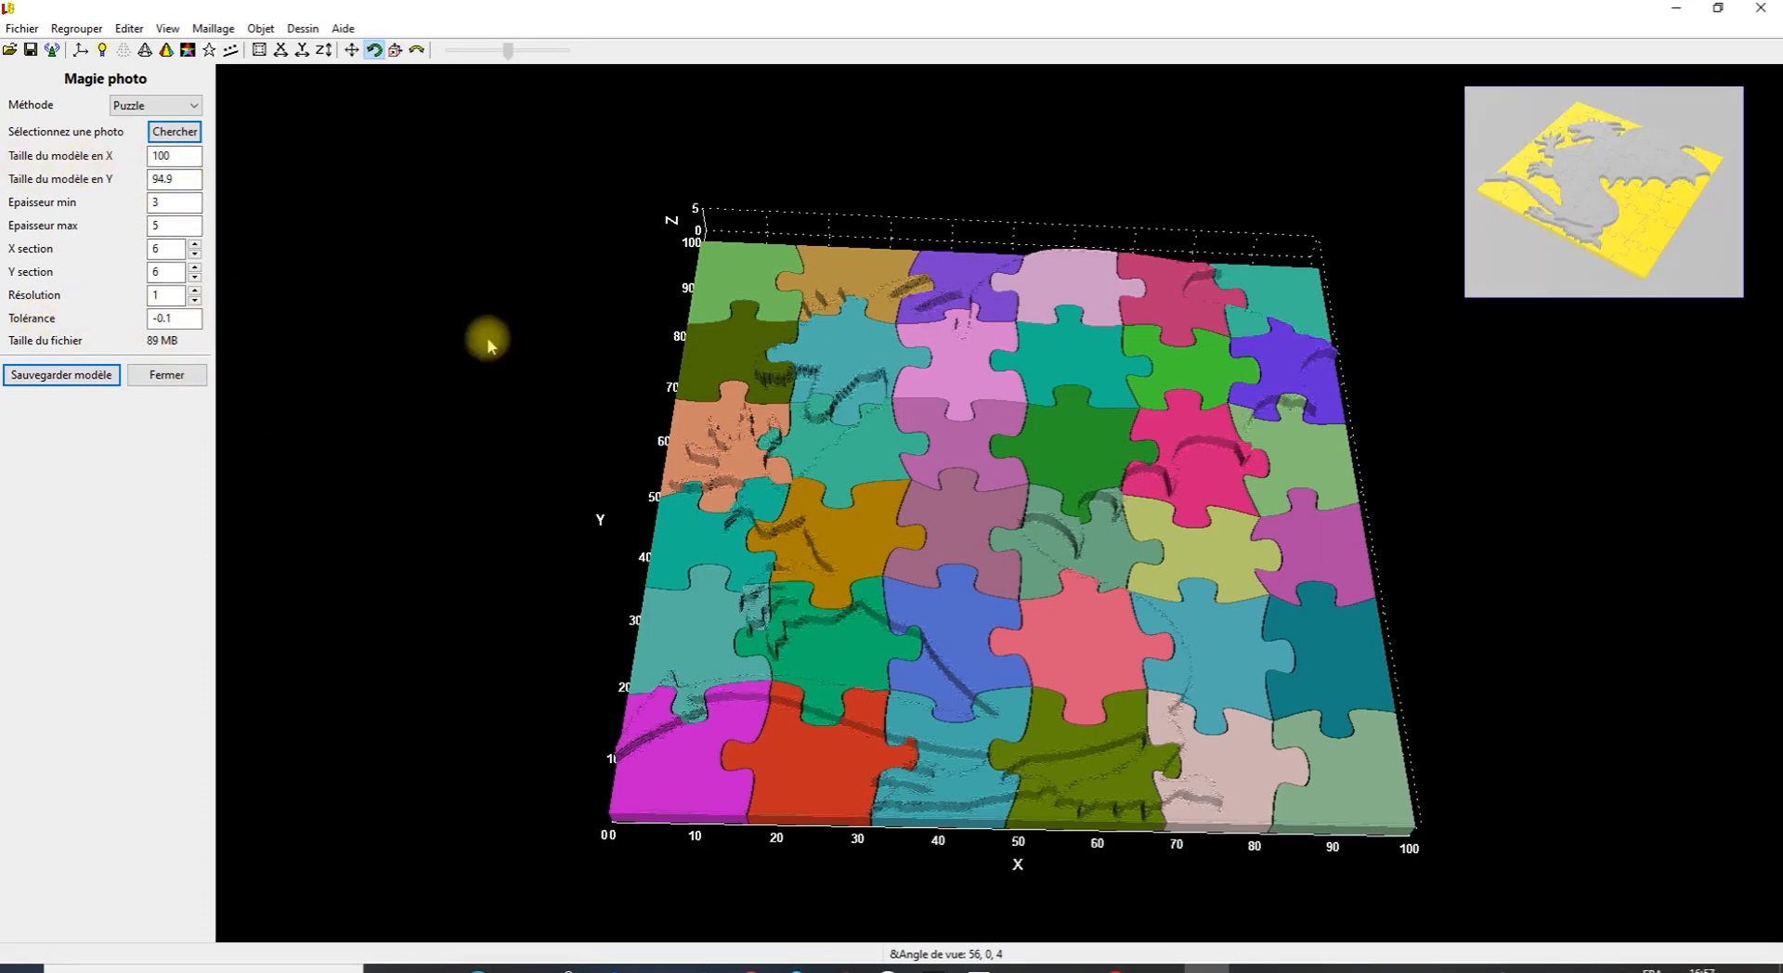
{"action": "left_click_drag", "start_coordinate": [554, 400], "coordinate": [549, 432]}
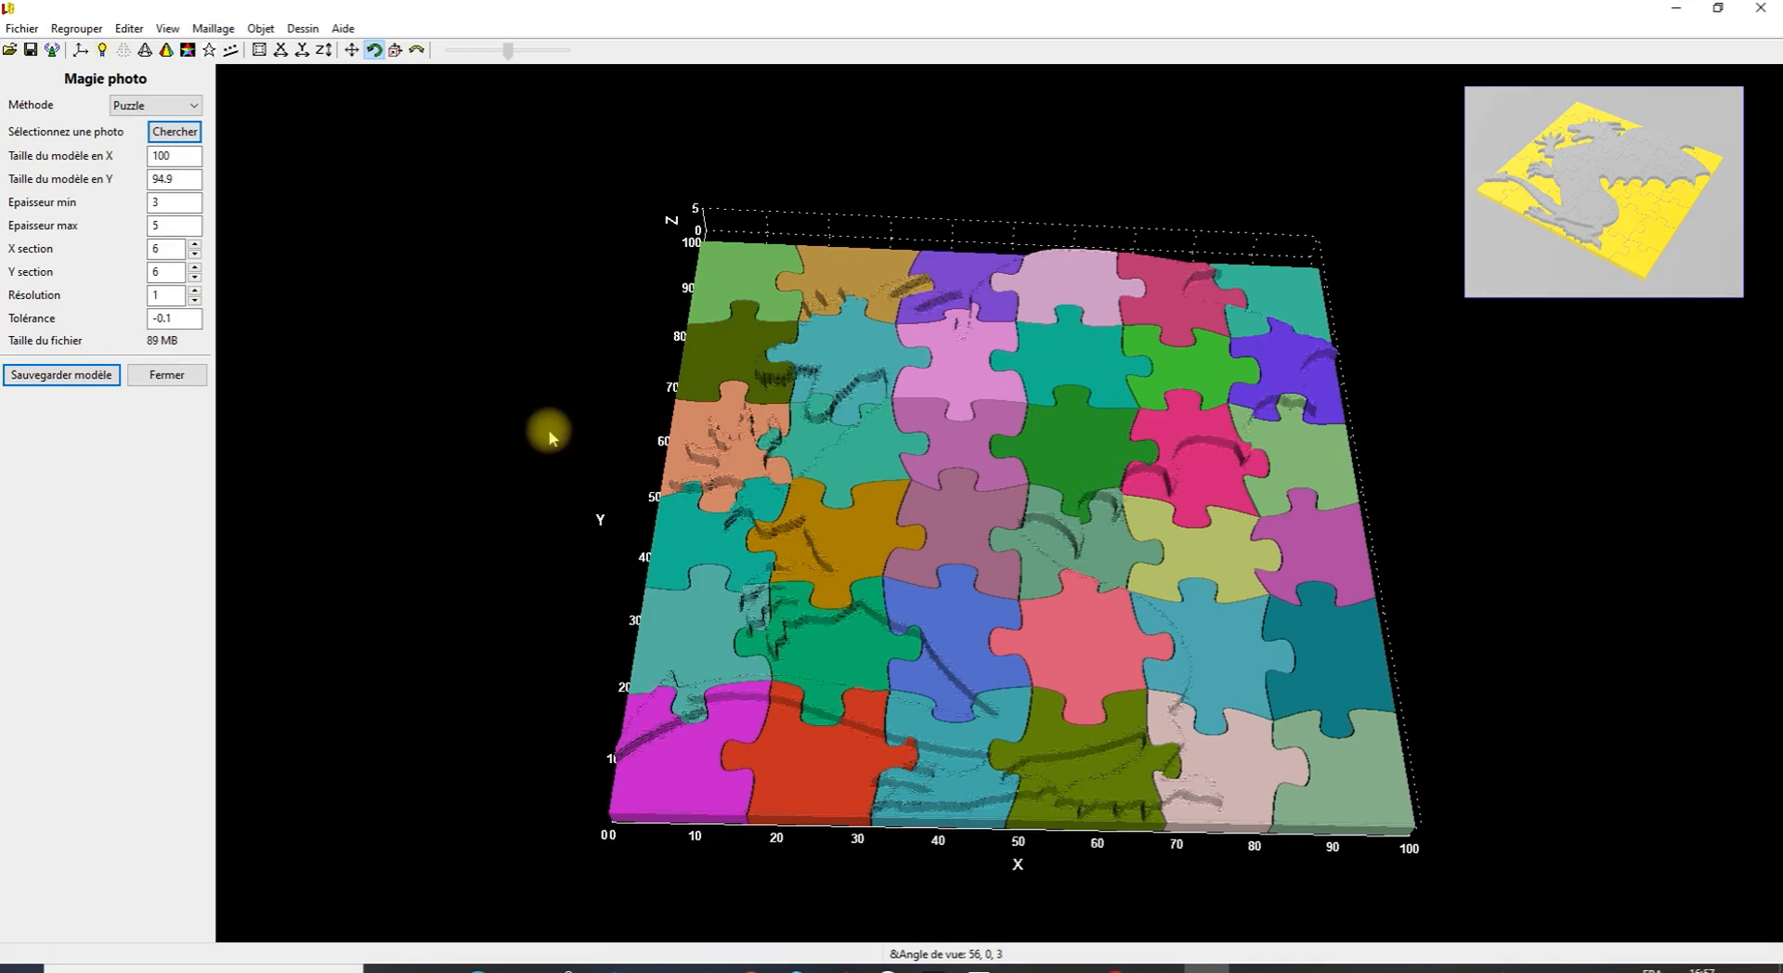
{"action": "left_click", "coordinate": [58, 376]}
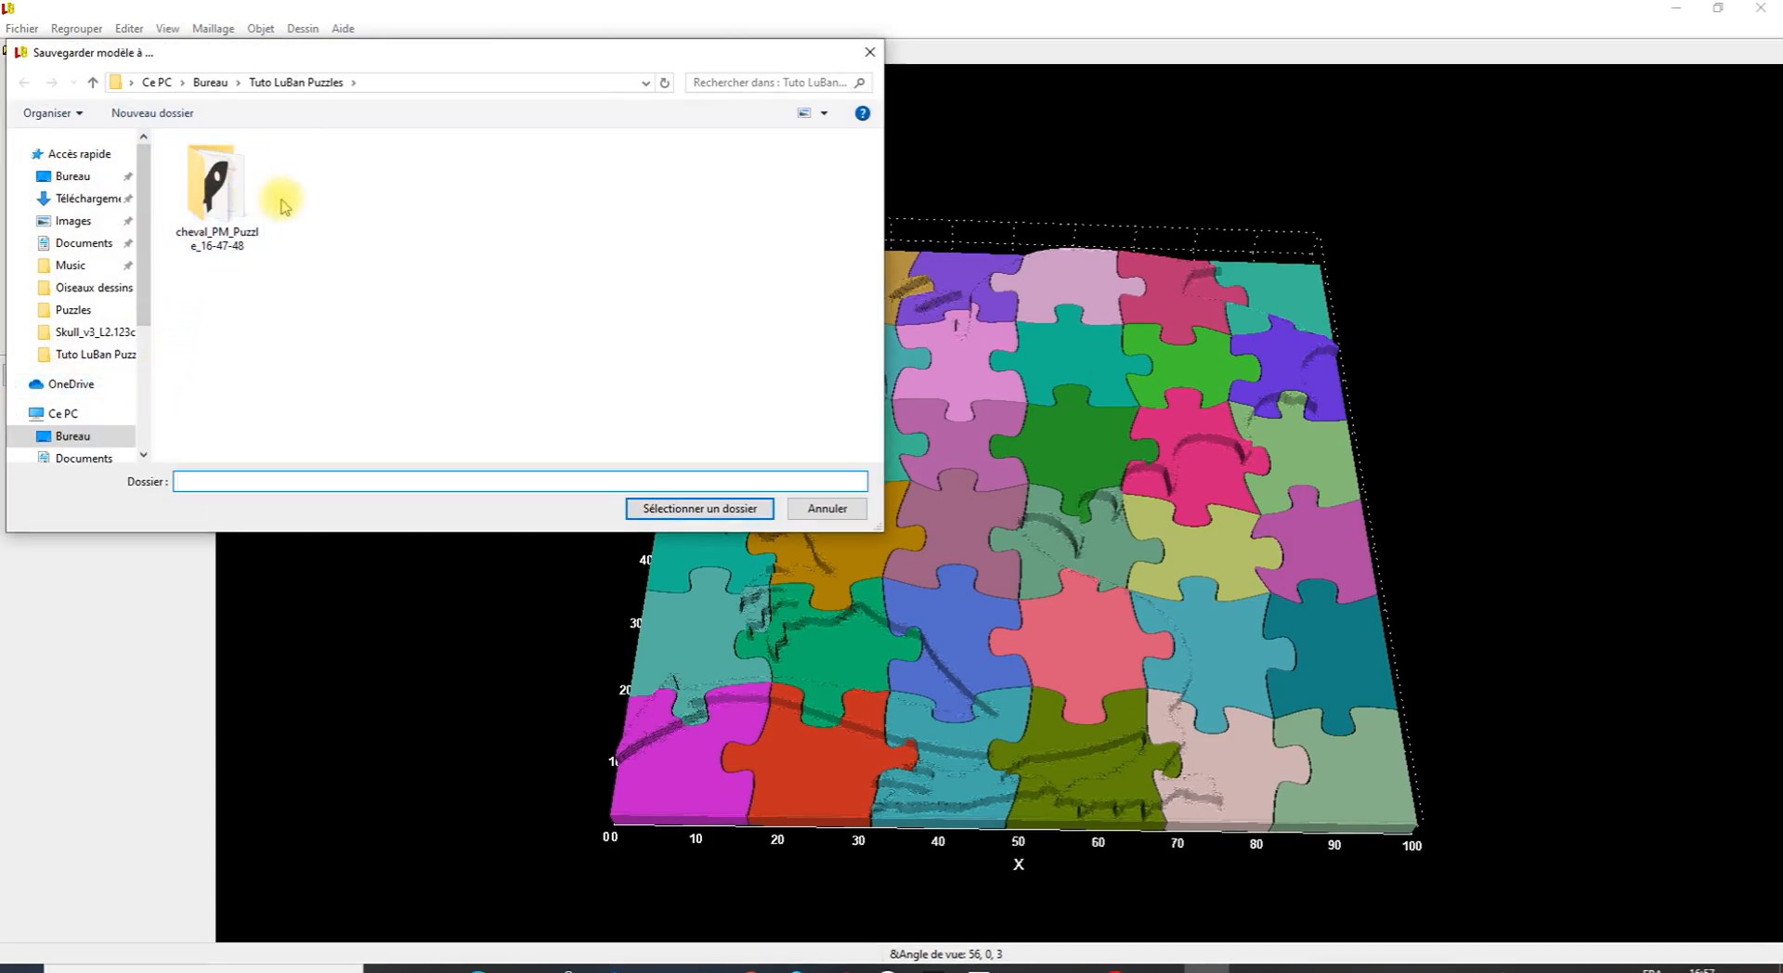
{"action": "left_click", "coordinate": [302, 84]}
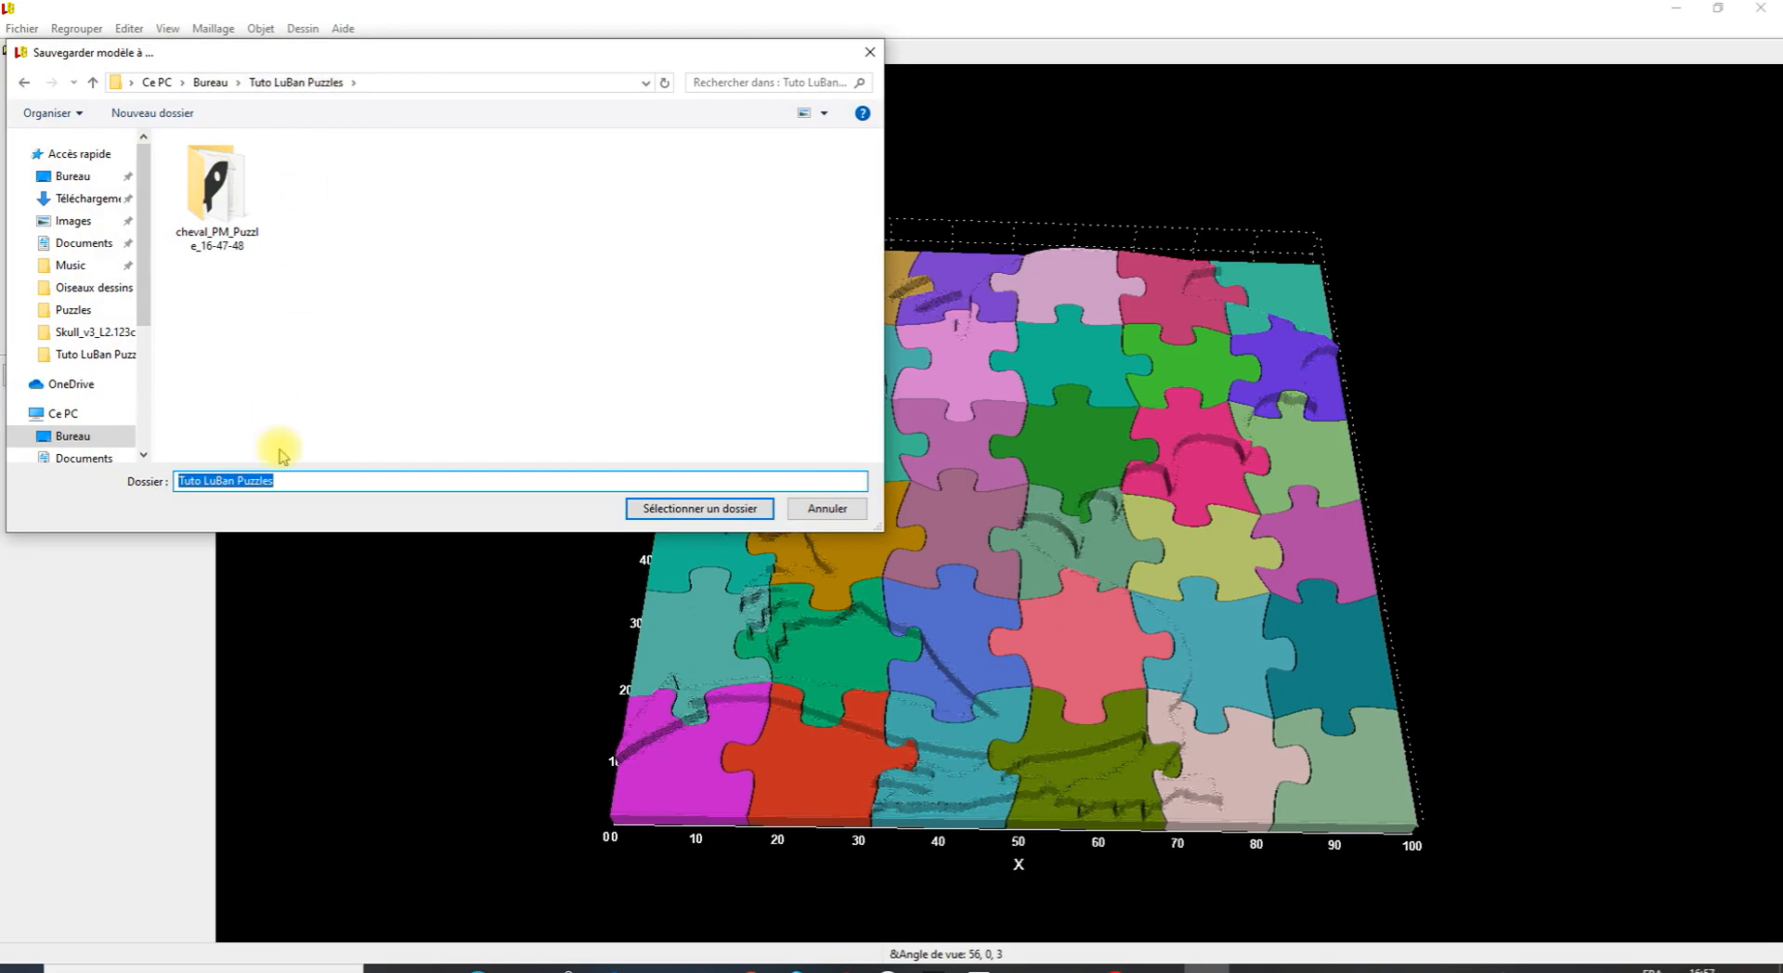
{"action": "left_click", "coordinate": [688, 511]}
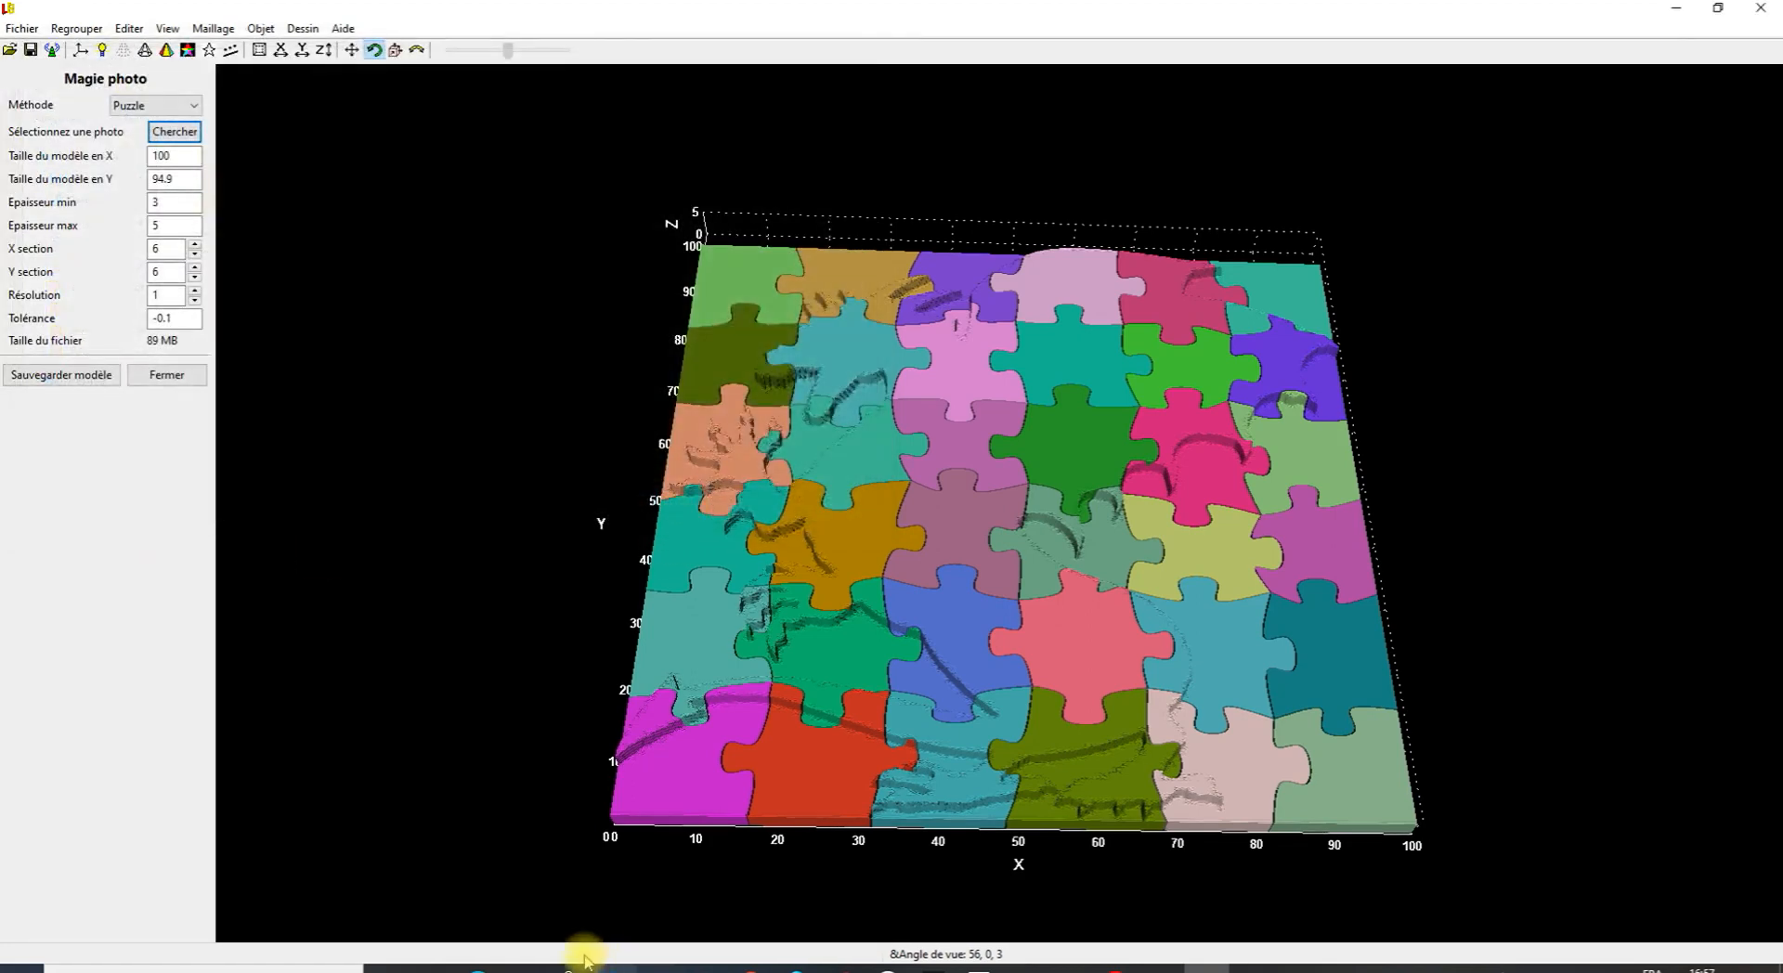
Switch to File Explorer and open AllInOne.stl from the dragon puzzle's dragon_STL folder in Cura to examine the exploded pieces.
{"action": "left_click", "coordinate": [529, 968]}
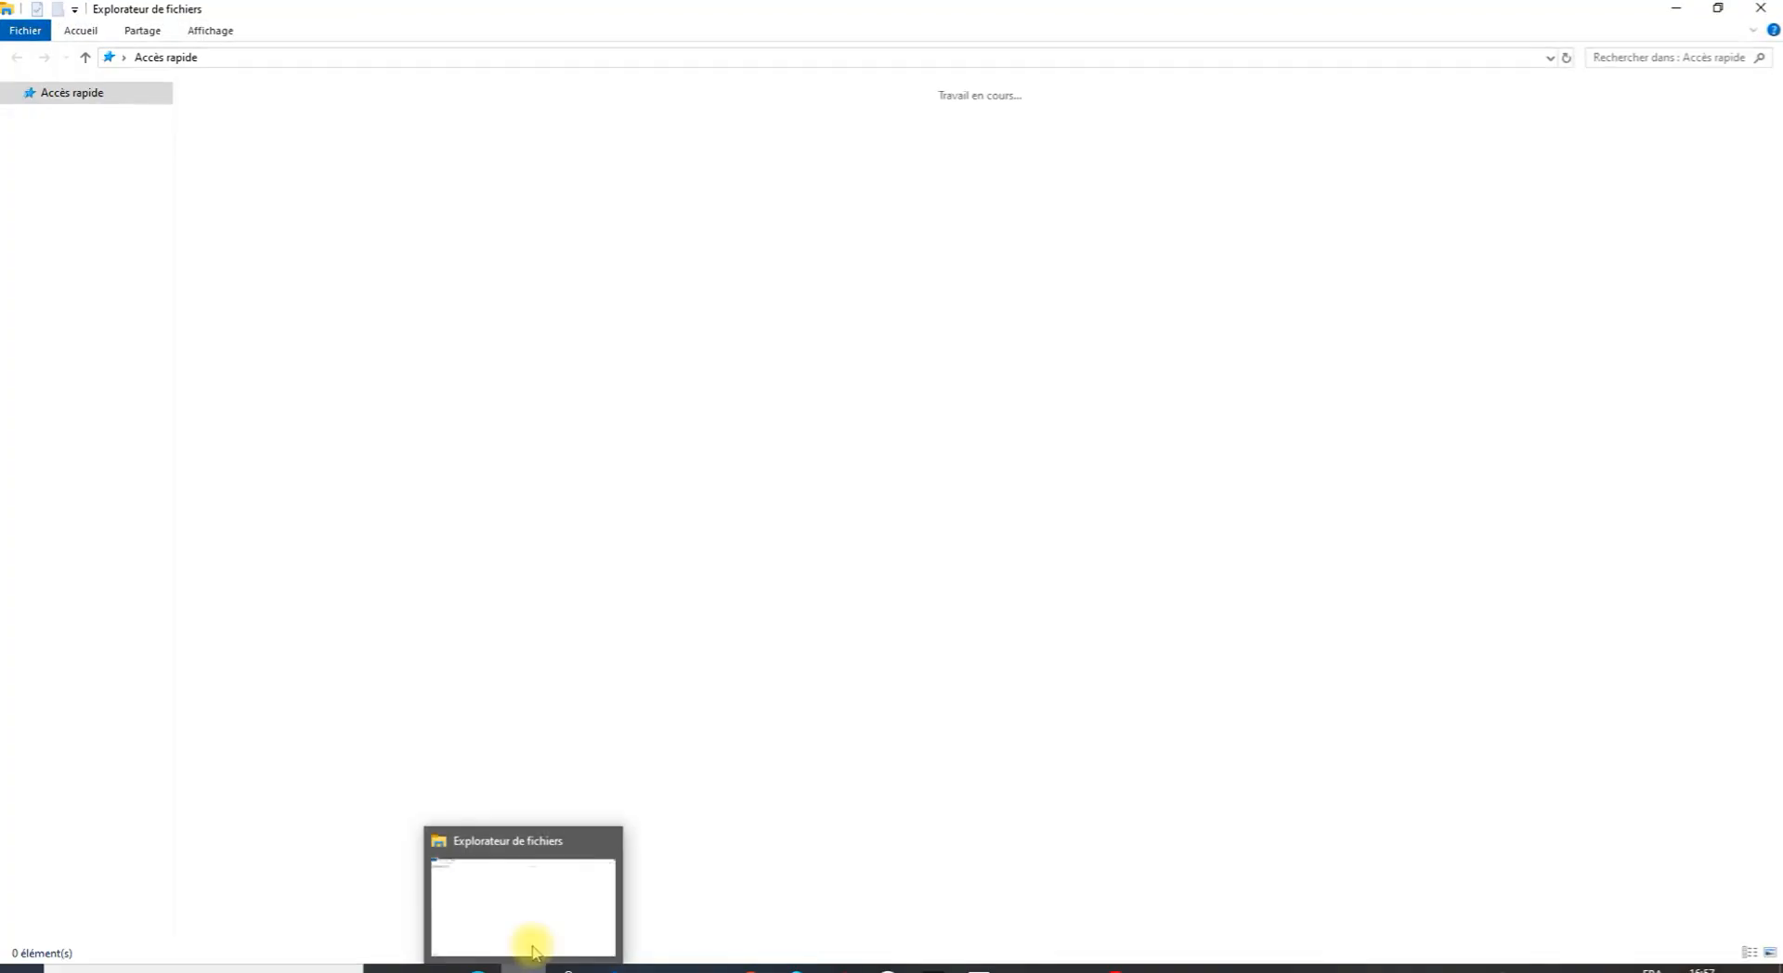
{"action": "left_click", "coordinate": [102, 300]}
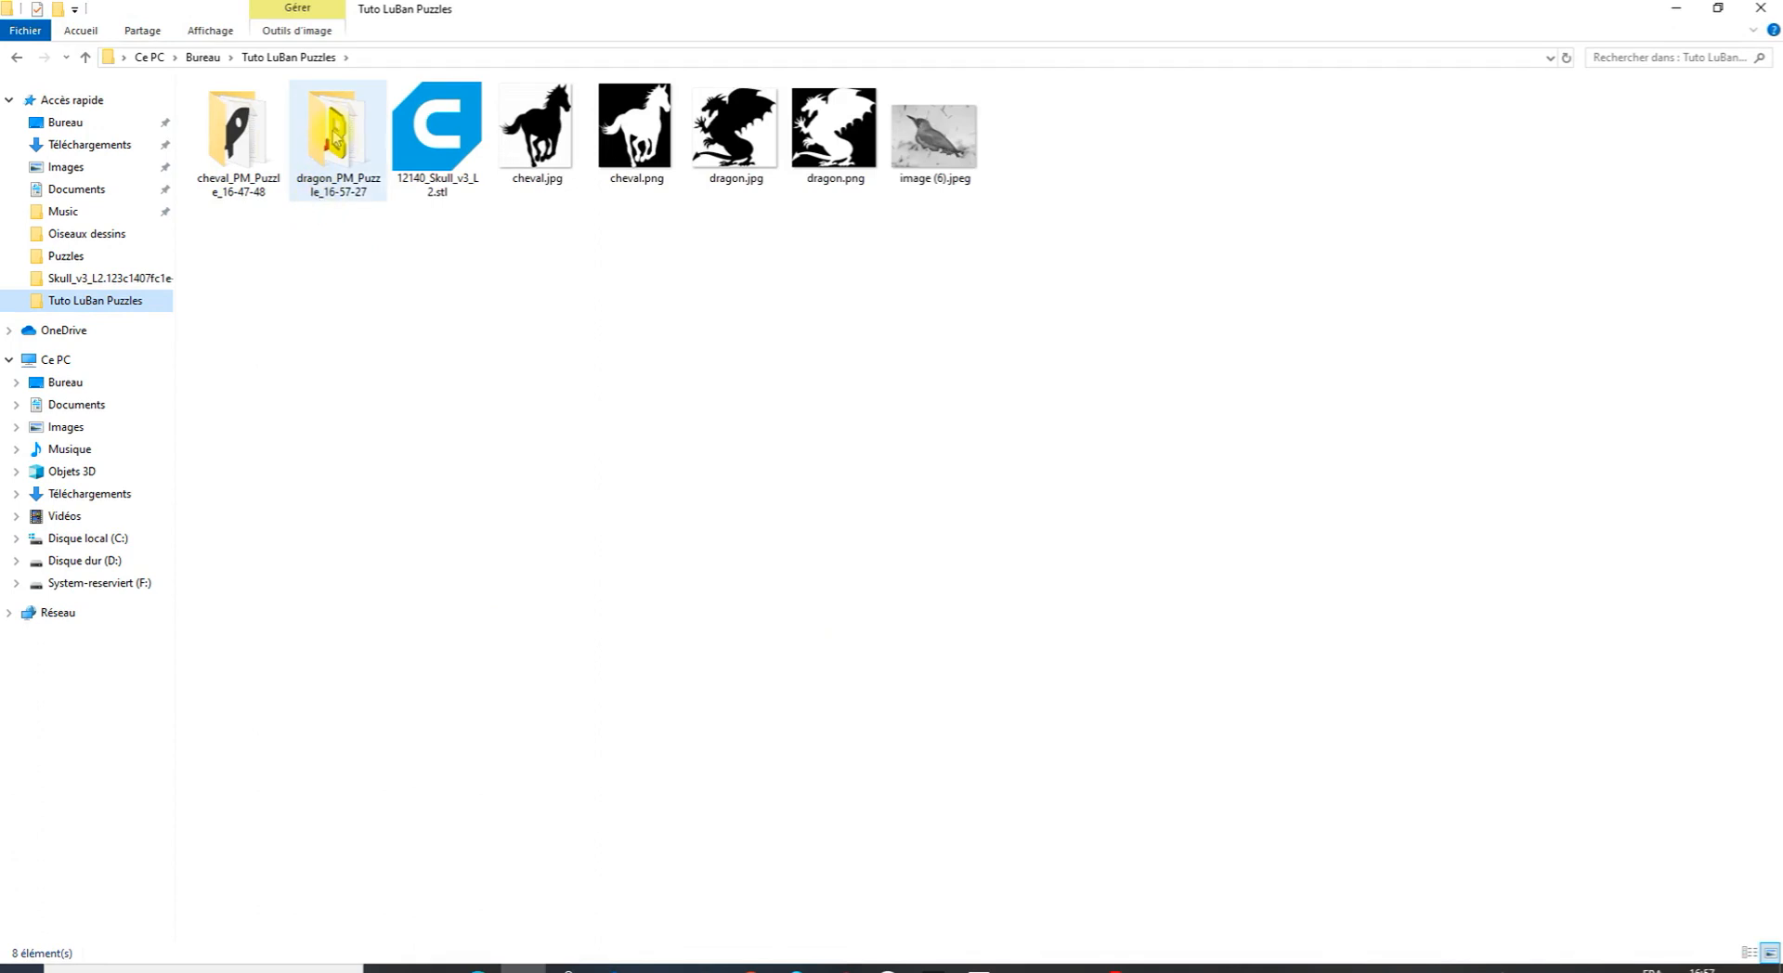
{"action": "double_click", "coordinate": [334, 169]}
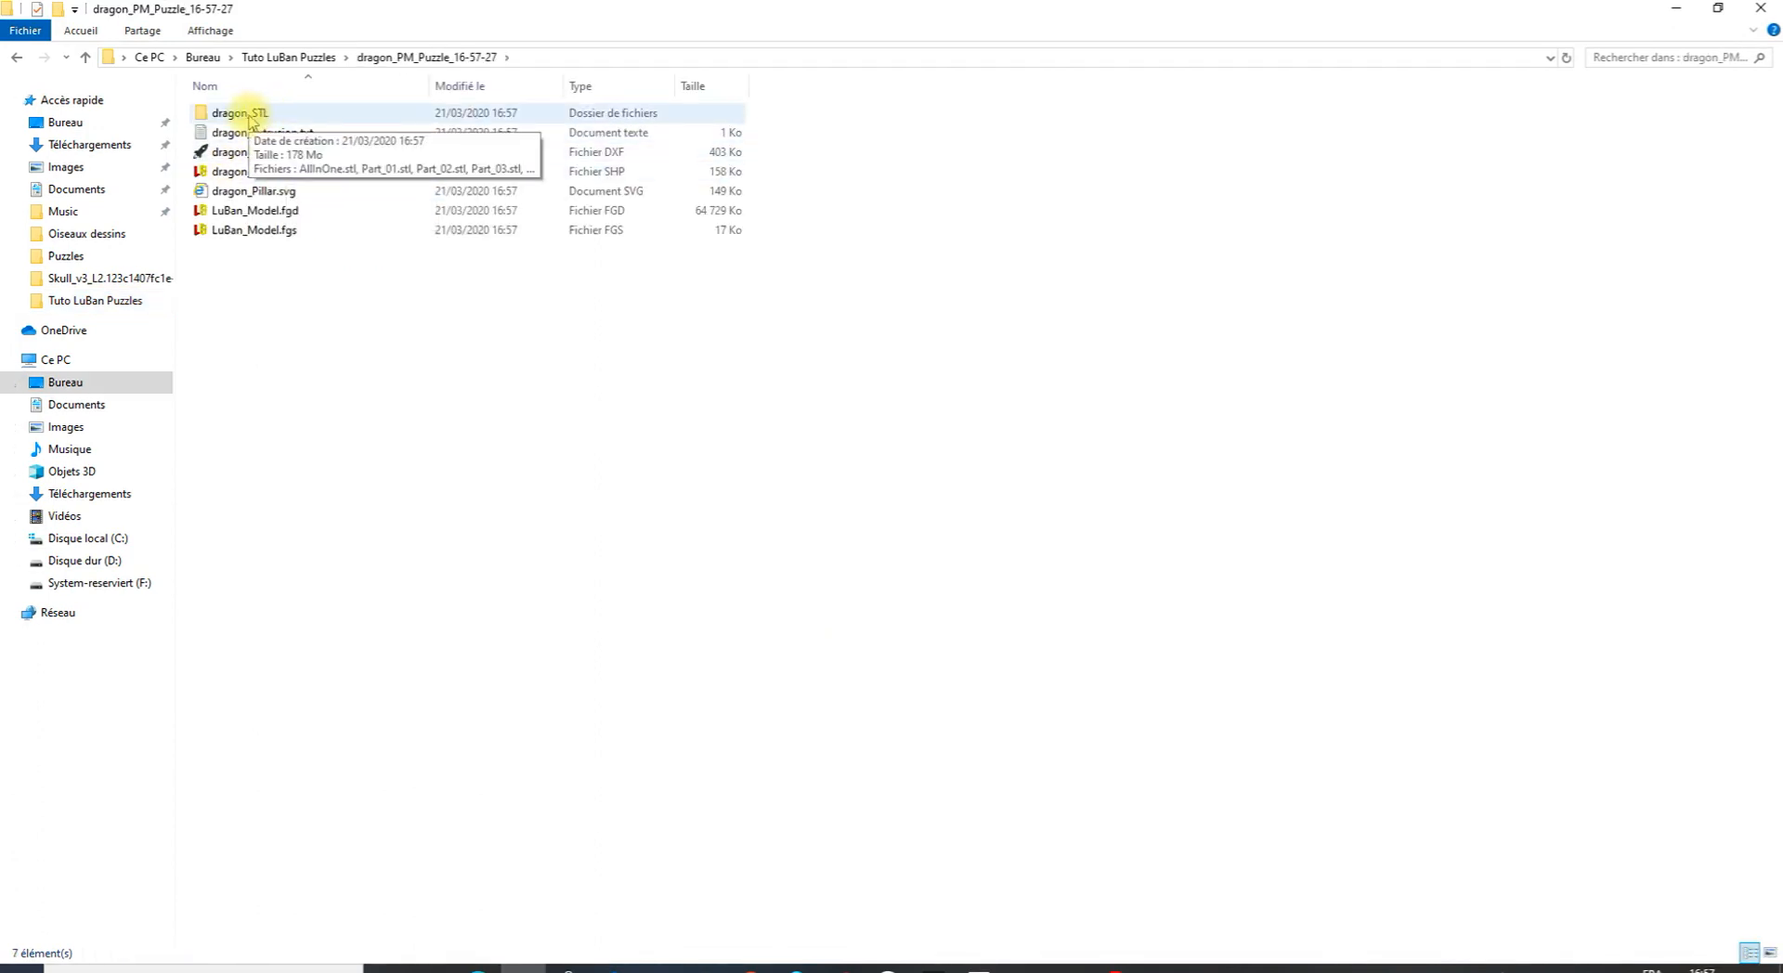
{"action": "double_click", "coordinate": [247, 118]}
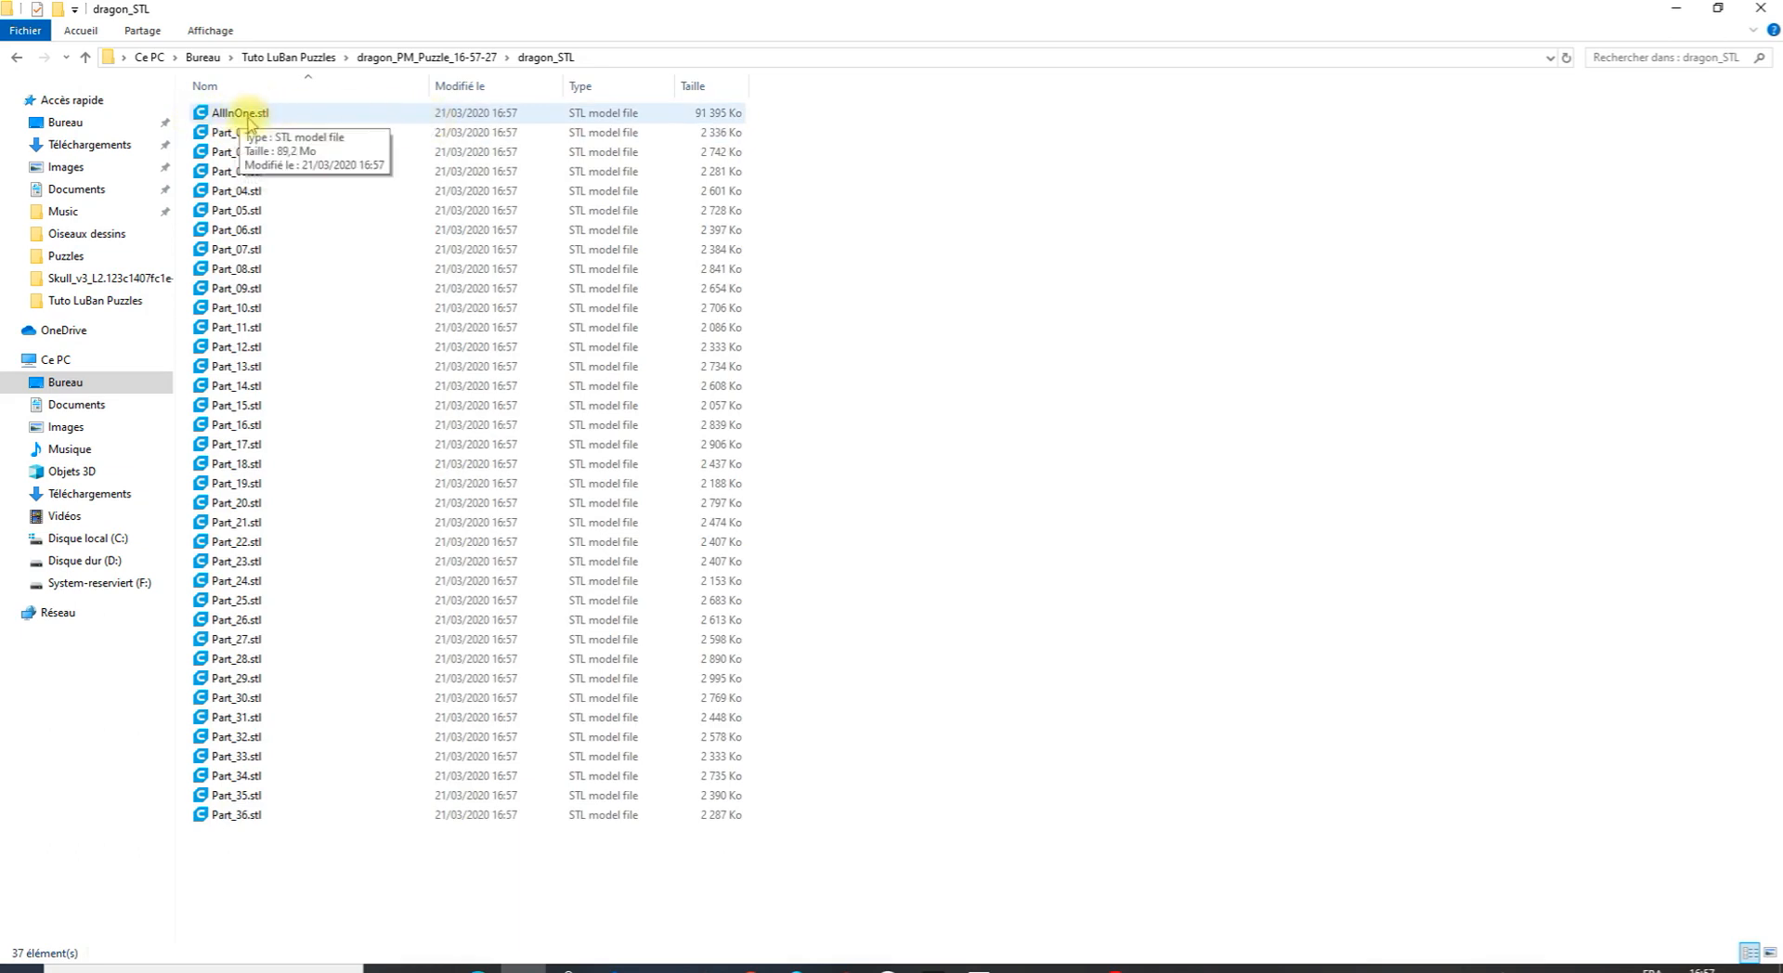
{"action": "left_click", "coordinate": [249, 121]}
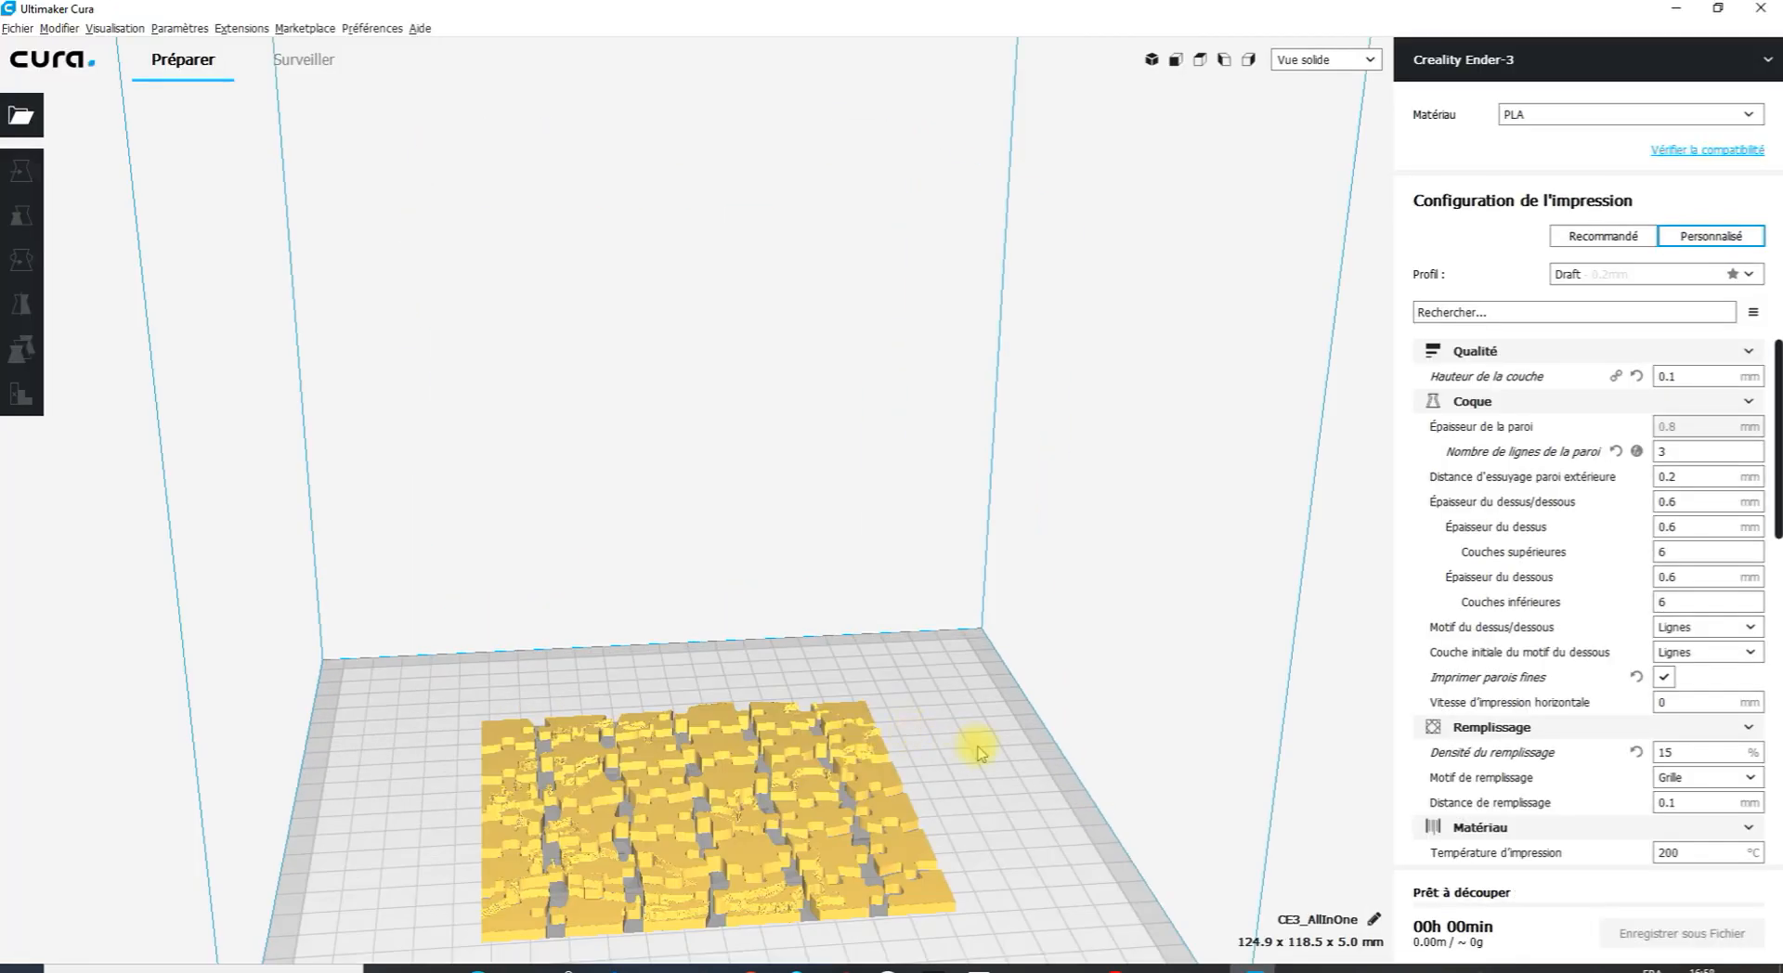
{"action": "mouse_move", "coordinate": [936, 815]}
{"action": "right_mouse_down"}
{"action": "mouse_move", "coordinate": [966, 885]}
{"action": "mouse_move", "coordinate": [956, 906]}
{"action": "mouse_move", "coordinate": [923, 785]}
{"action": "right_mouse_up"}
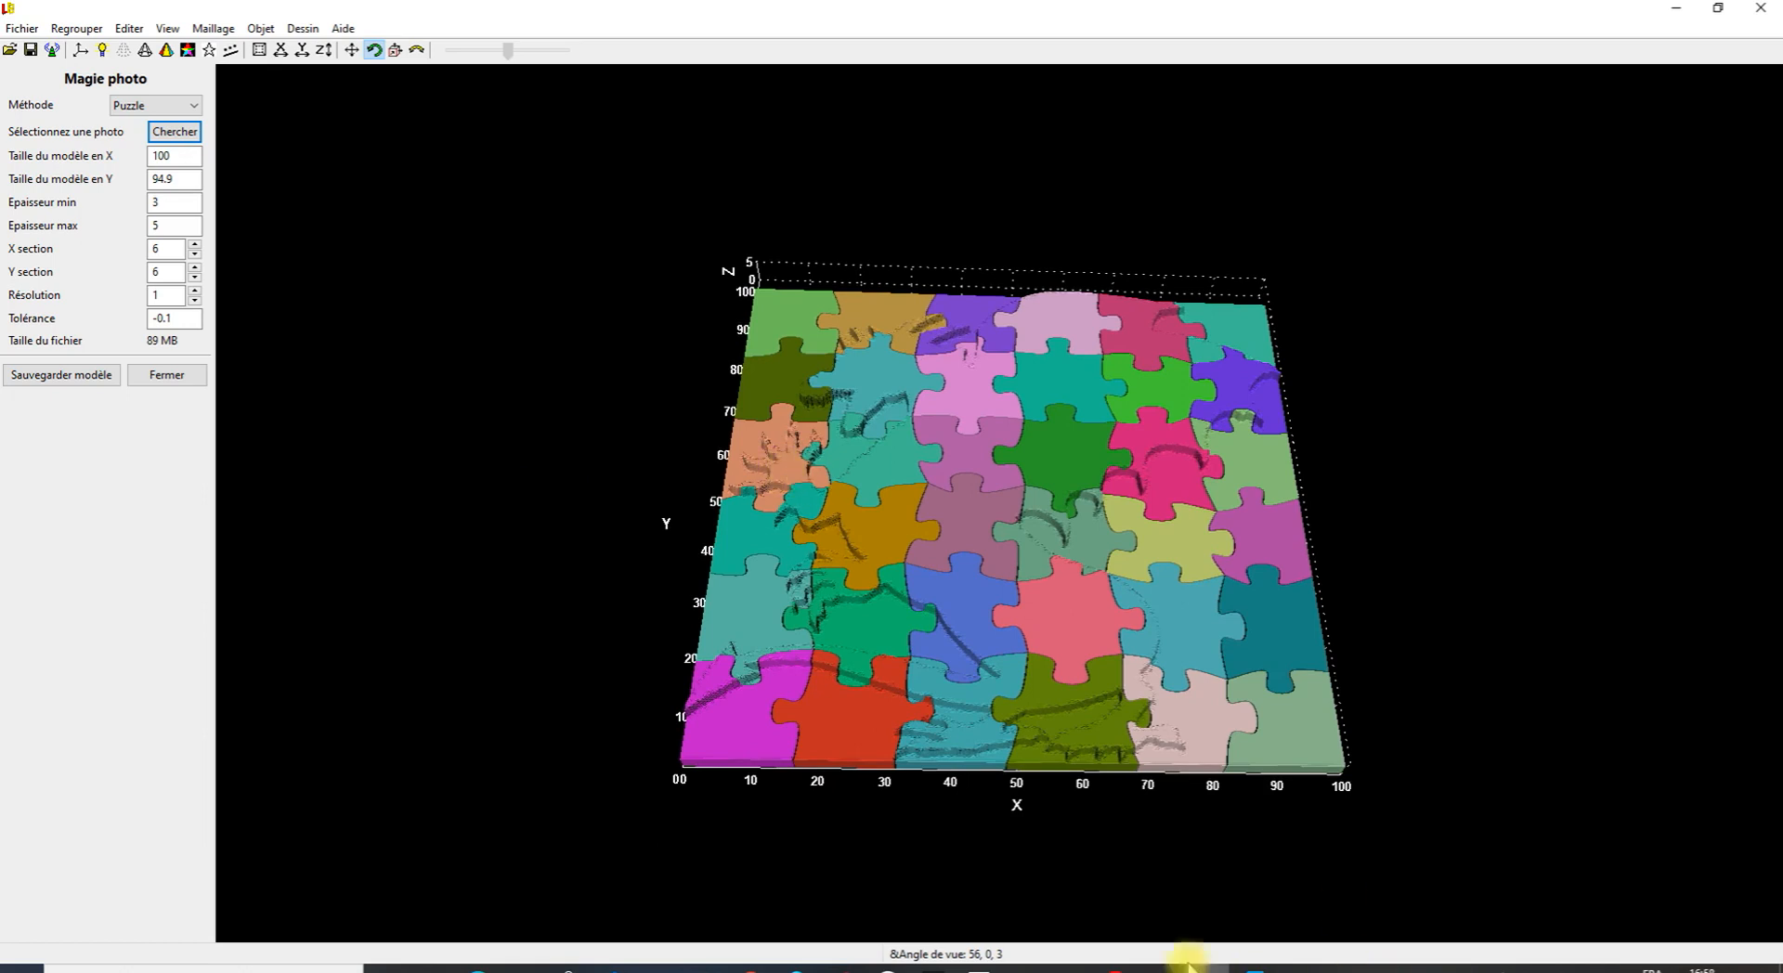
Return to LuBan and open the skull model 12140_Skull_v3_L2.stl from the Tuto LuBan Puzzles folder.
{"action": "mouse_move", "coordinate": [1254, 969]}
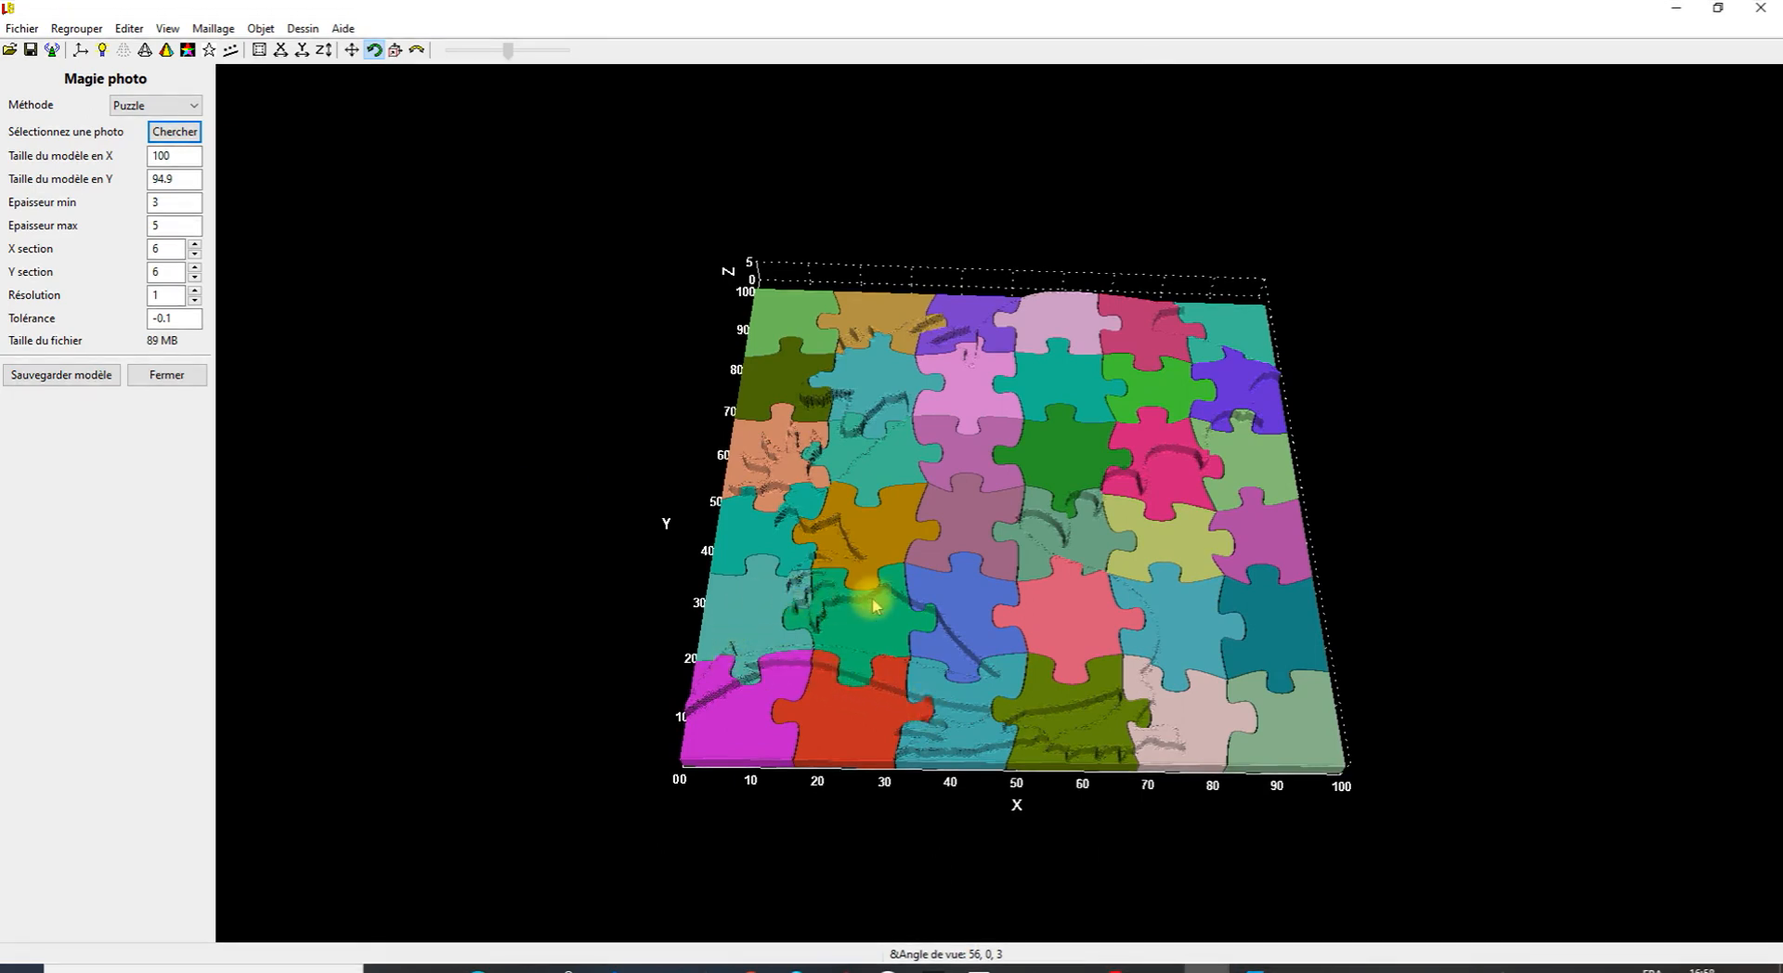
{"action": "scroll", "coordinate": [873, 599], "scroll_direction": "up", "scroll_amount": 2}
{"action": "left_click_drag", "start_coordinate": [919, 545], "coordinate": [776, 464]}
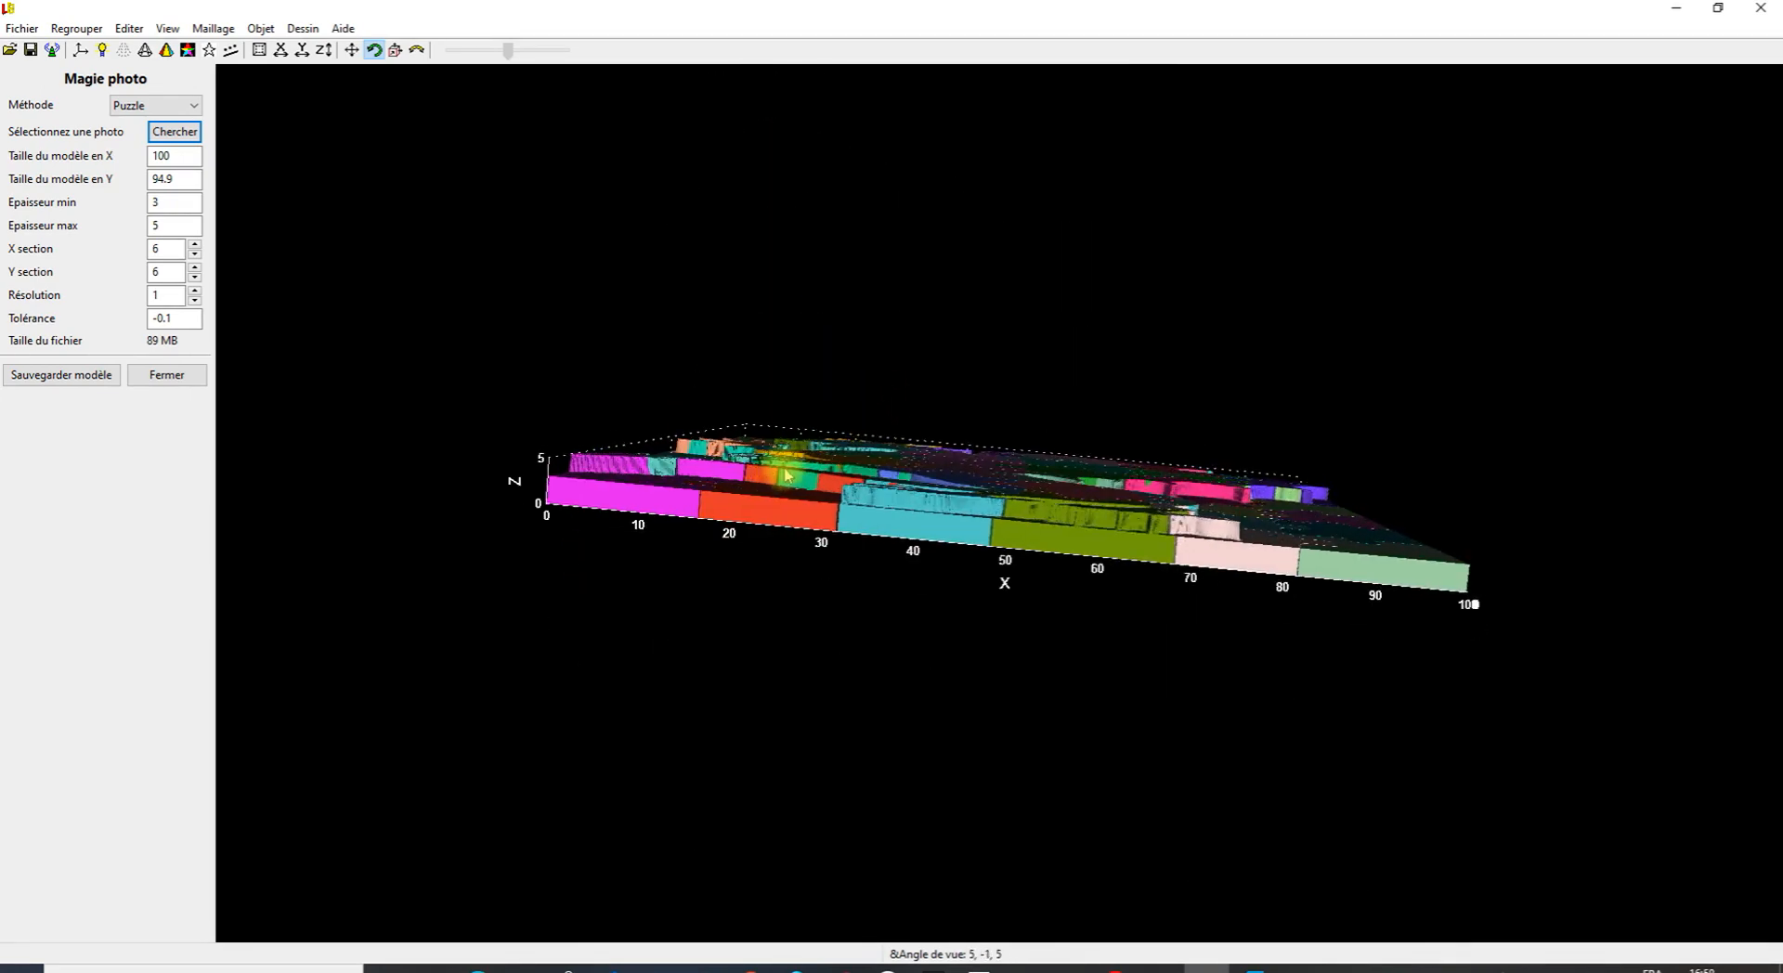
{"action": "left_click_drag", "start_coordinate": [800, 511], "coordinate": [819, 609]}
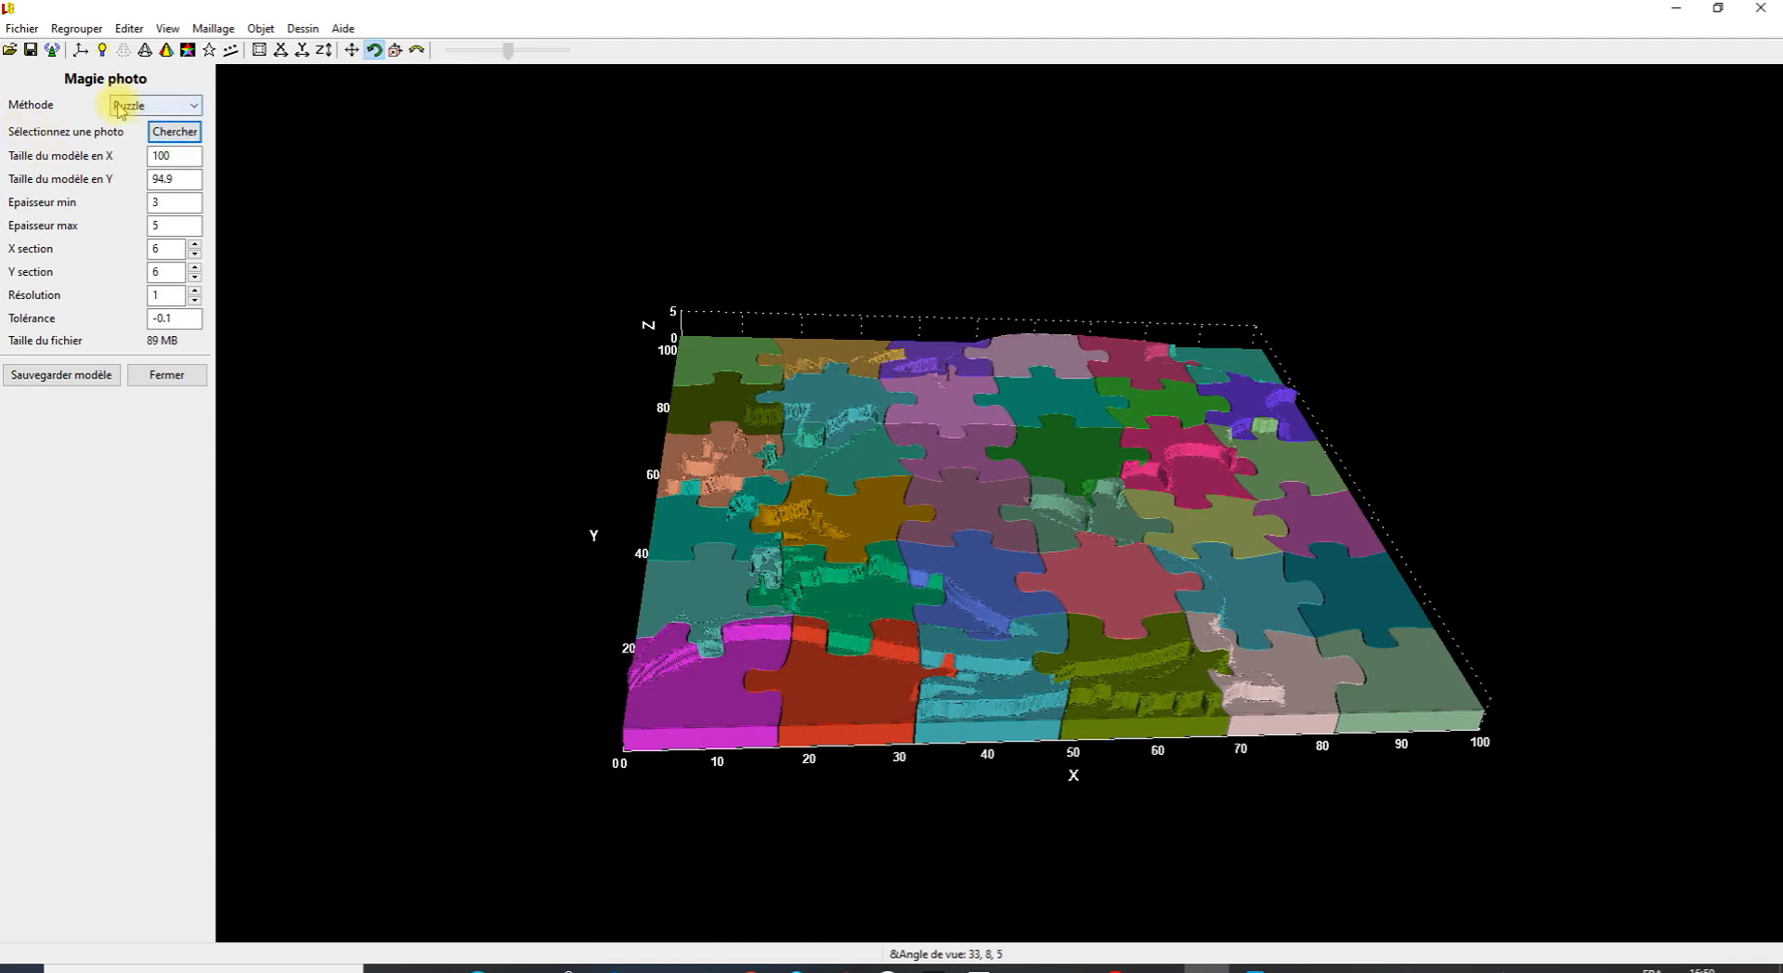
{"action": "left_click", "coordinate": [21, 29]}
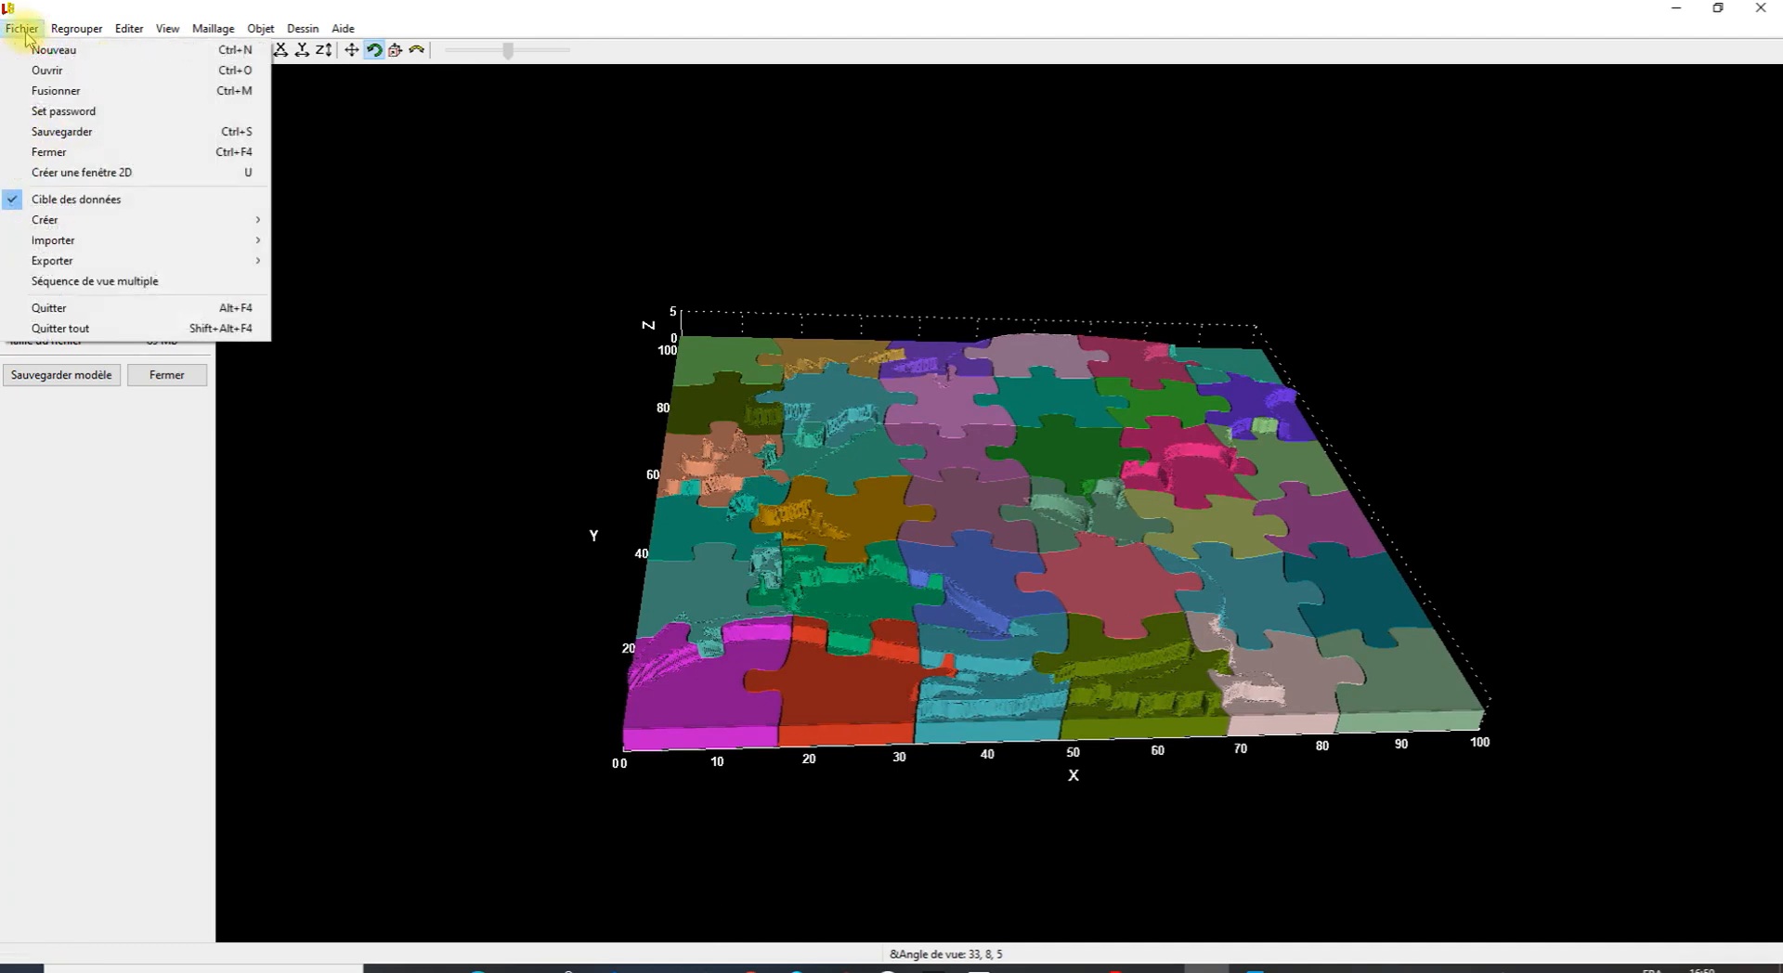
{"action": "left_click", "coordinate": [28, 70]}
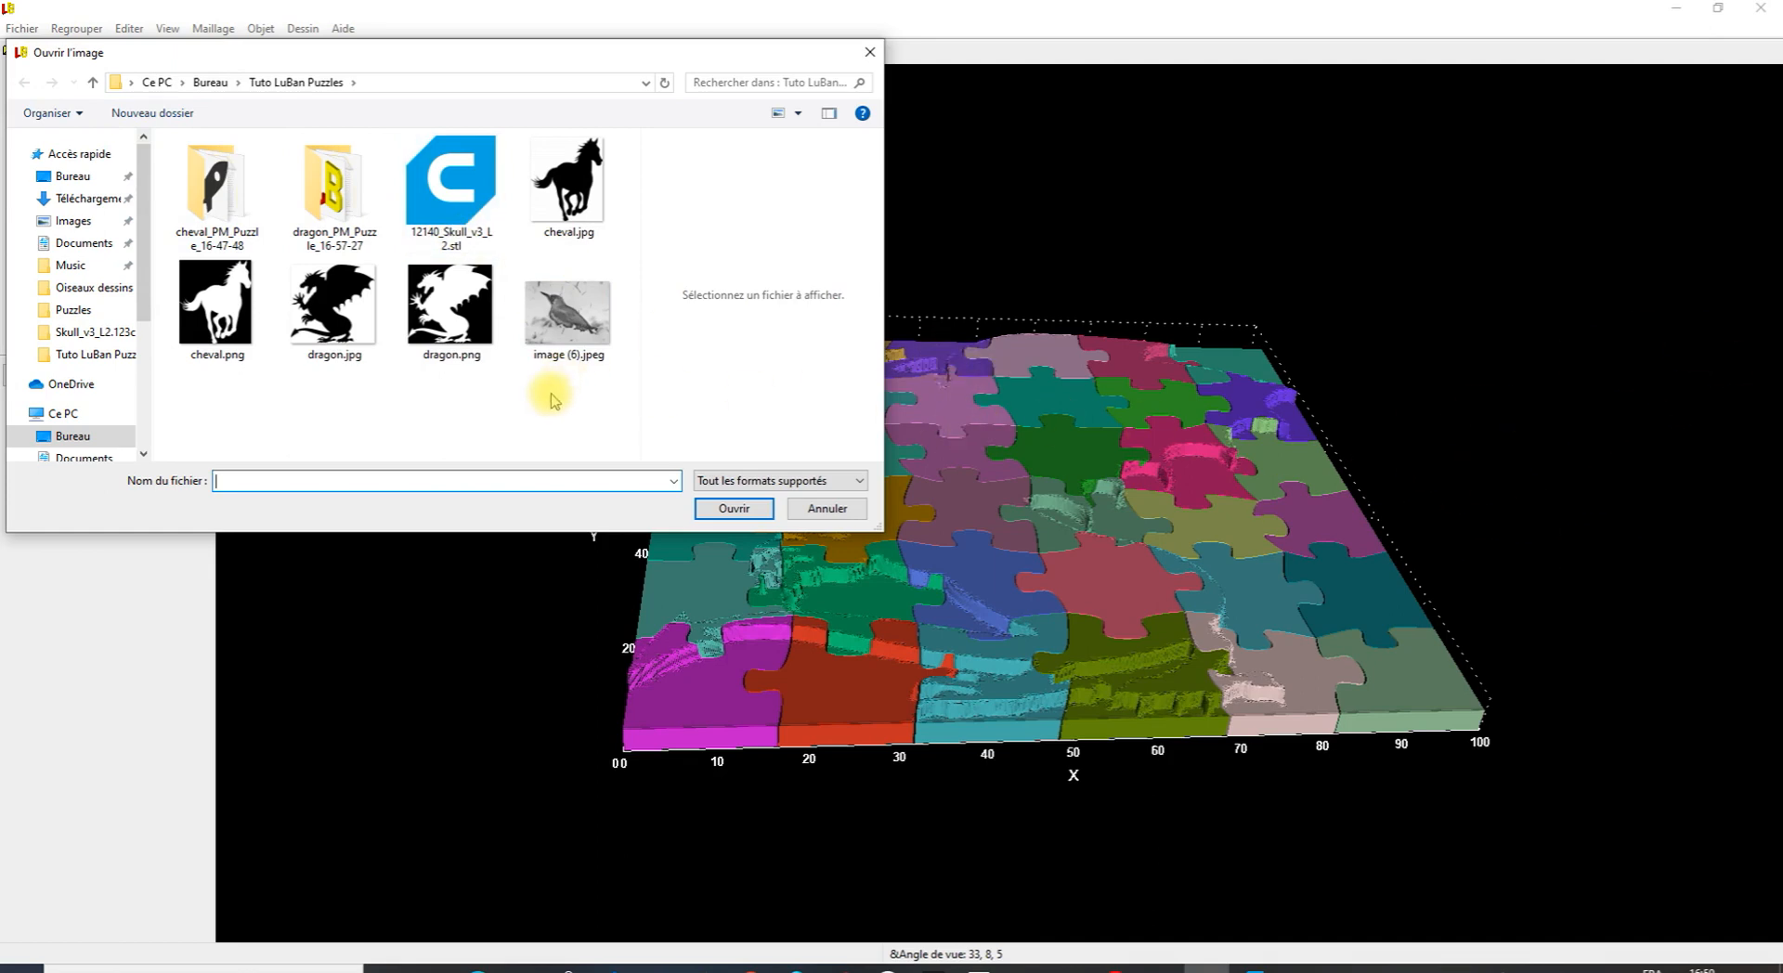
{"action": "double_click", "coordinate": [442, 189]}
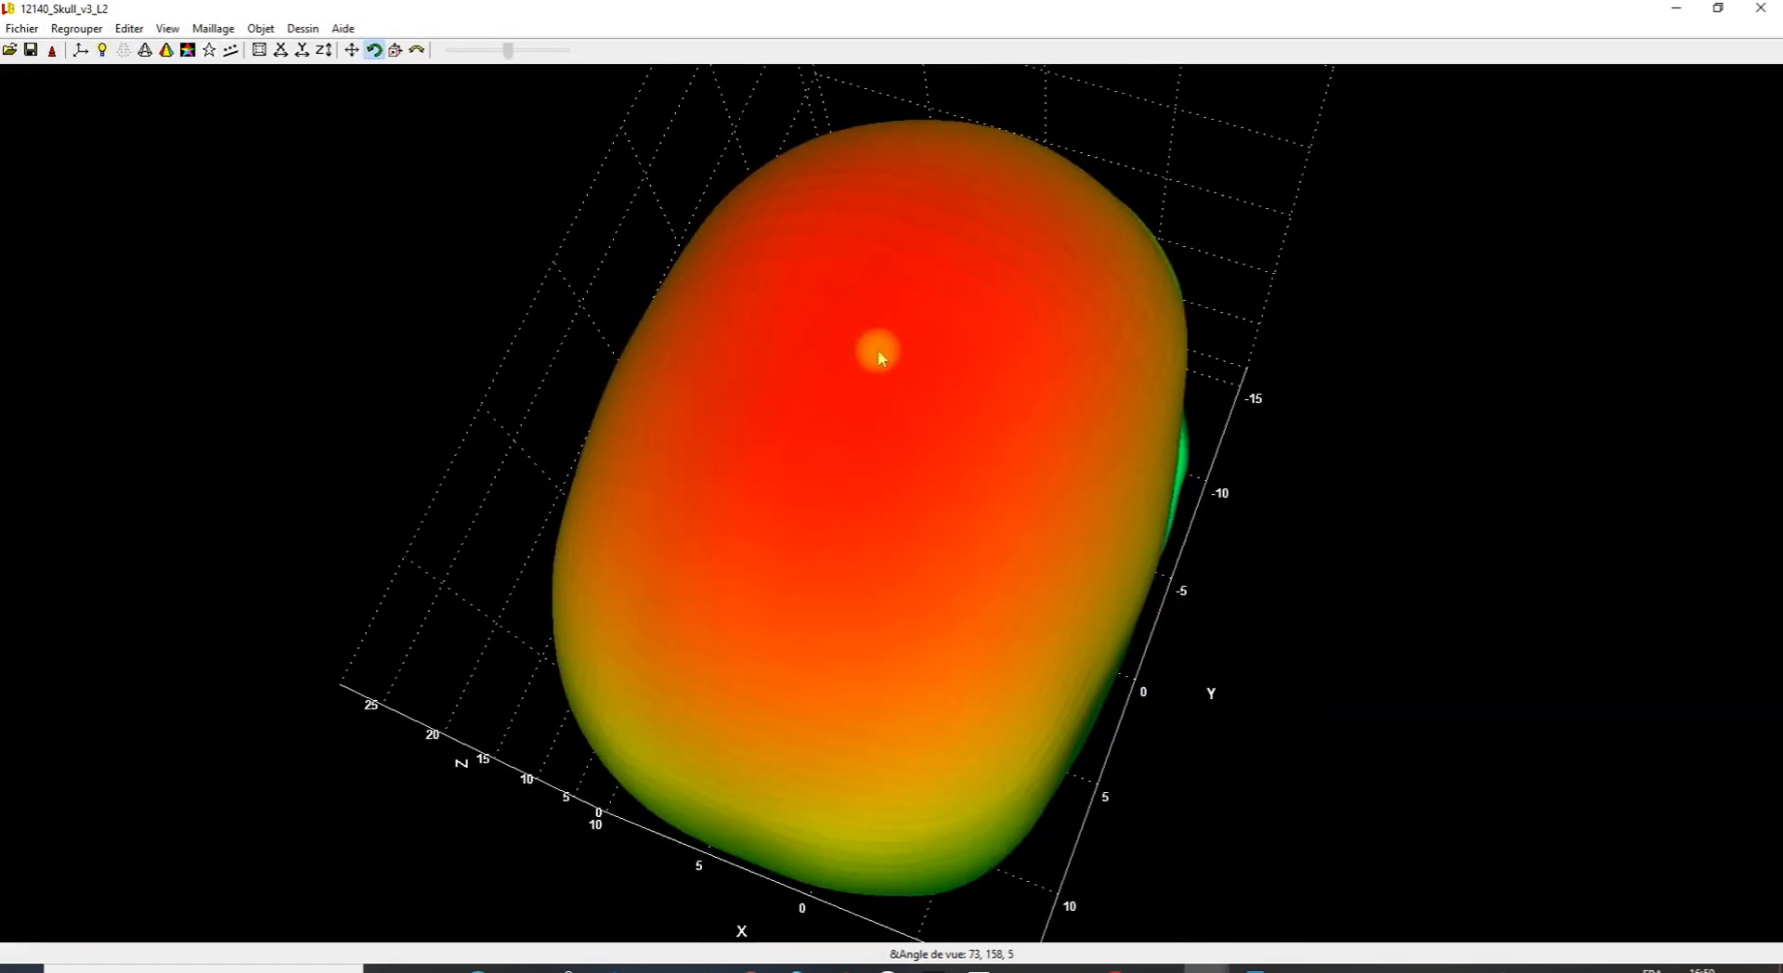
Generate a depth map of the skull in the positive X direction, 500 pixels wide.
{"action": "left_click_drag", "start_coordinate": [1346, 696], "coordinate": [715, 189]}
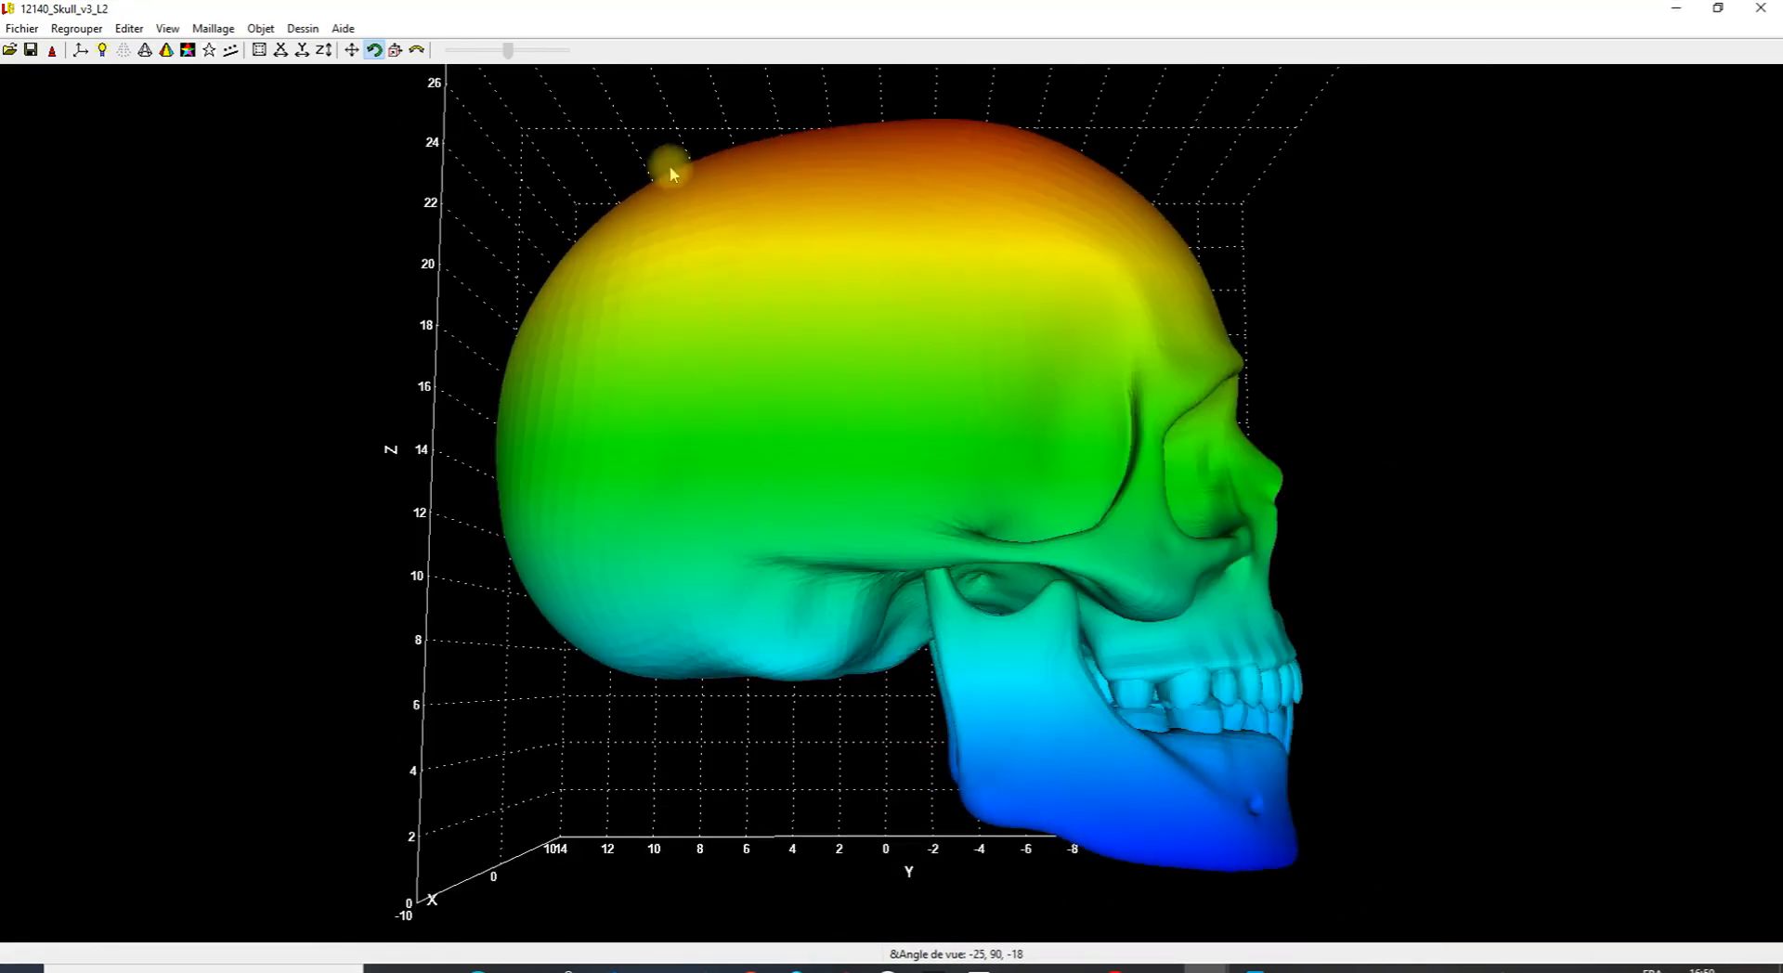
{"action": "left_click", "coordinate": [214, 30]}
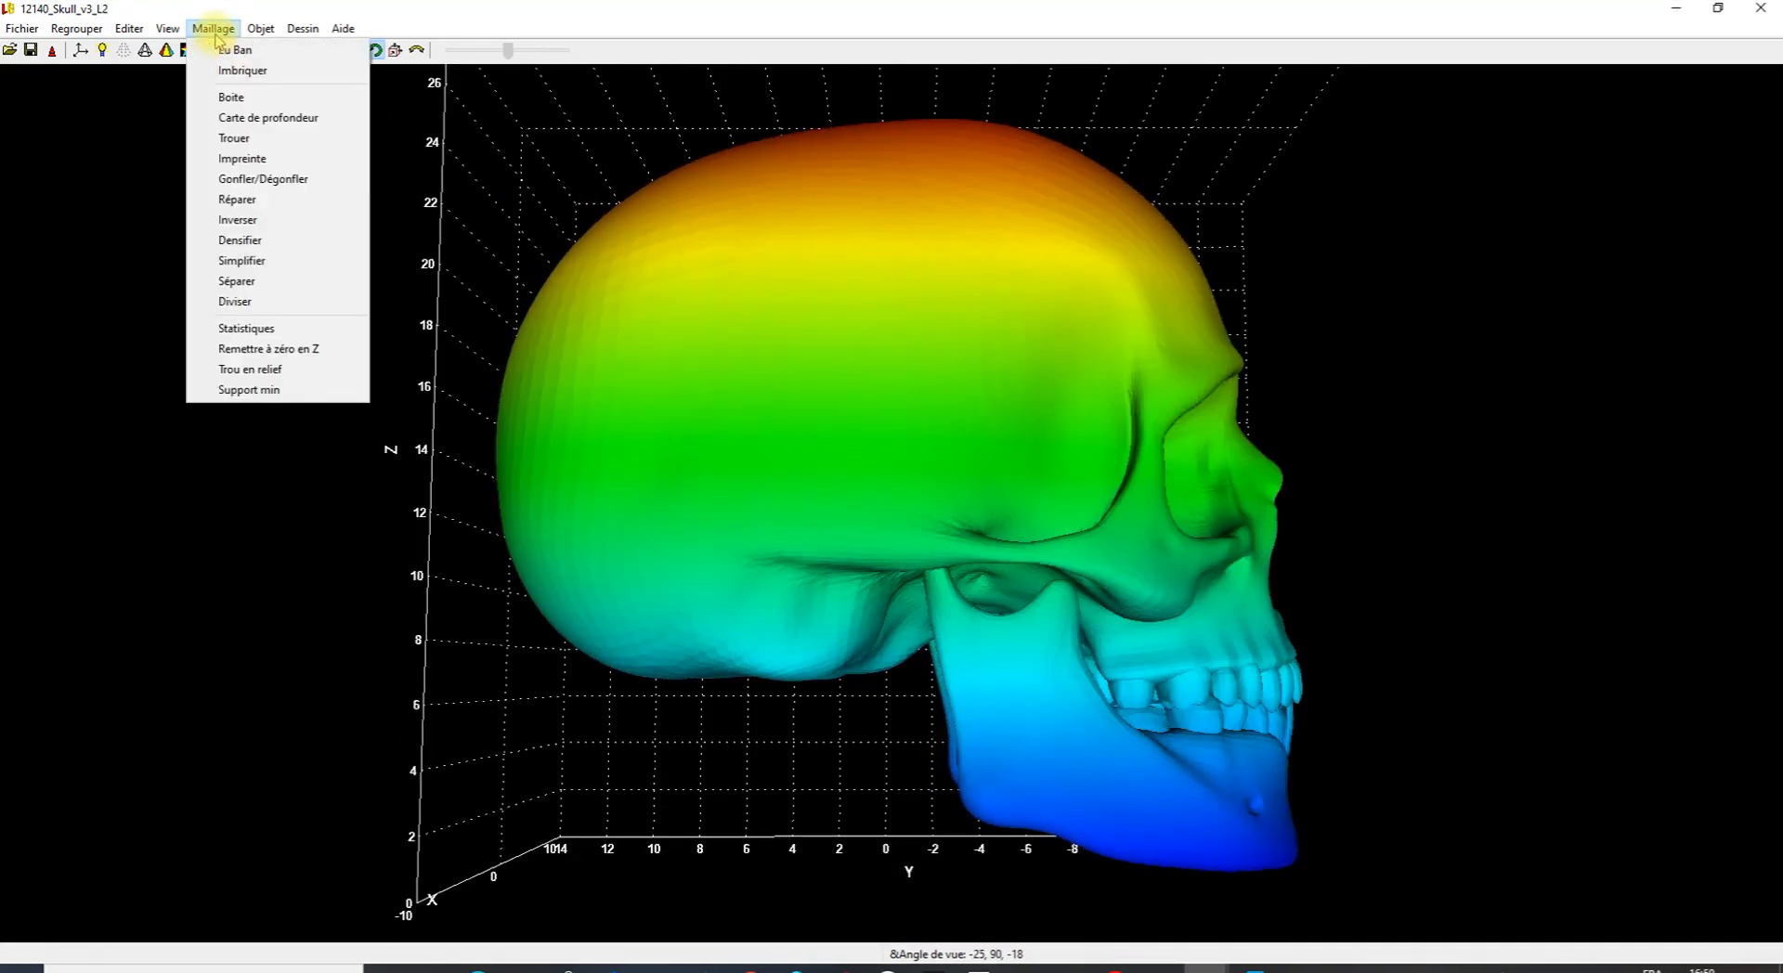
{"action": "left_click", "coordinate": [302, 123]}
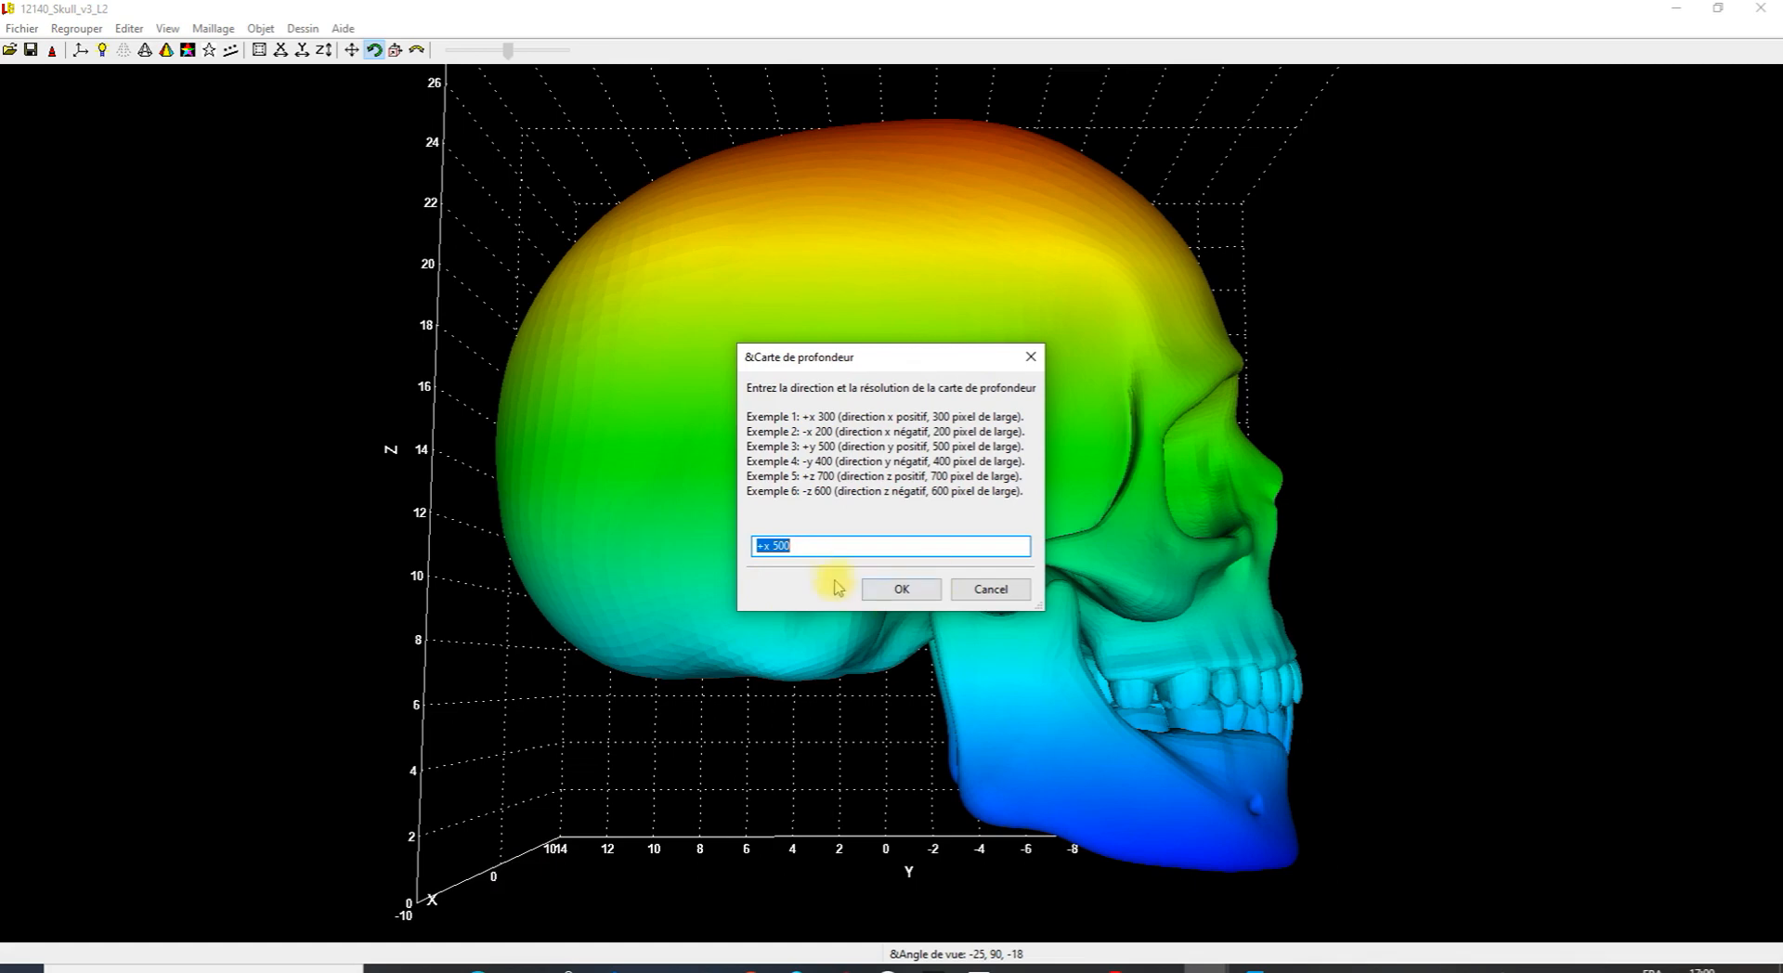
{"action": "left_click", "coordinate": [899, 591]}
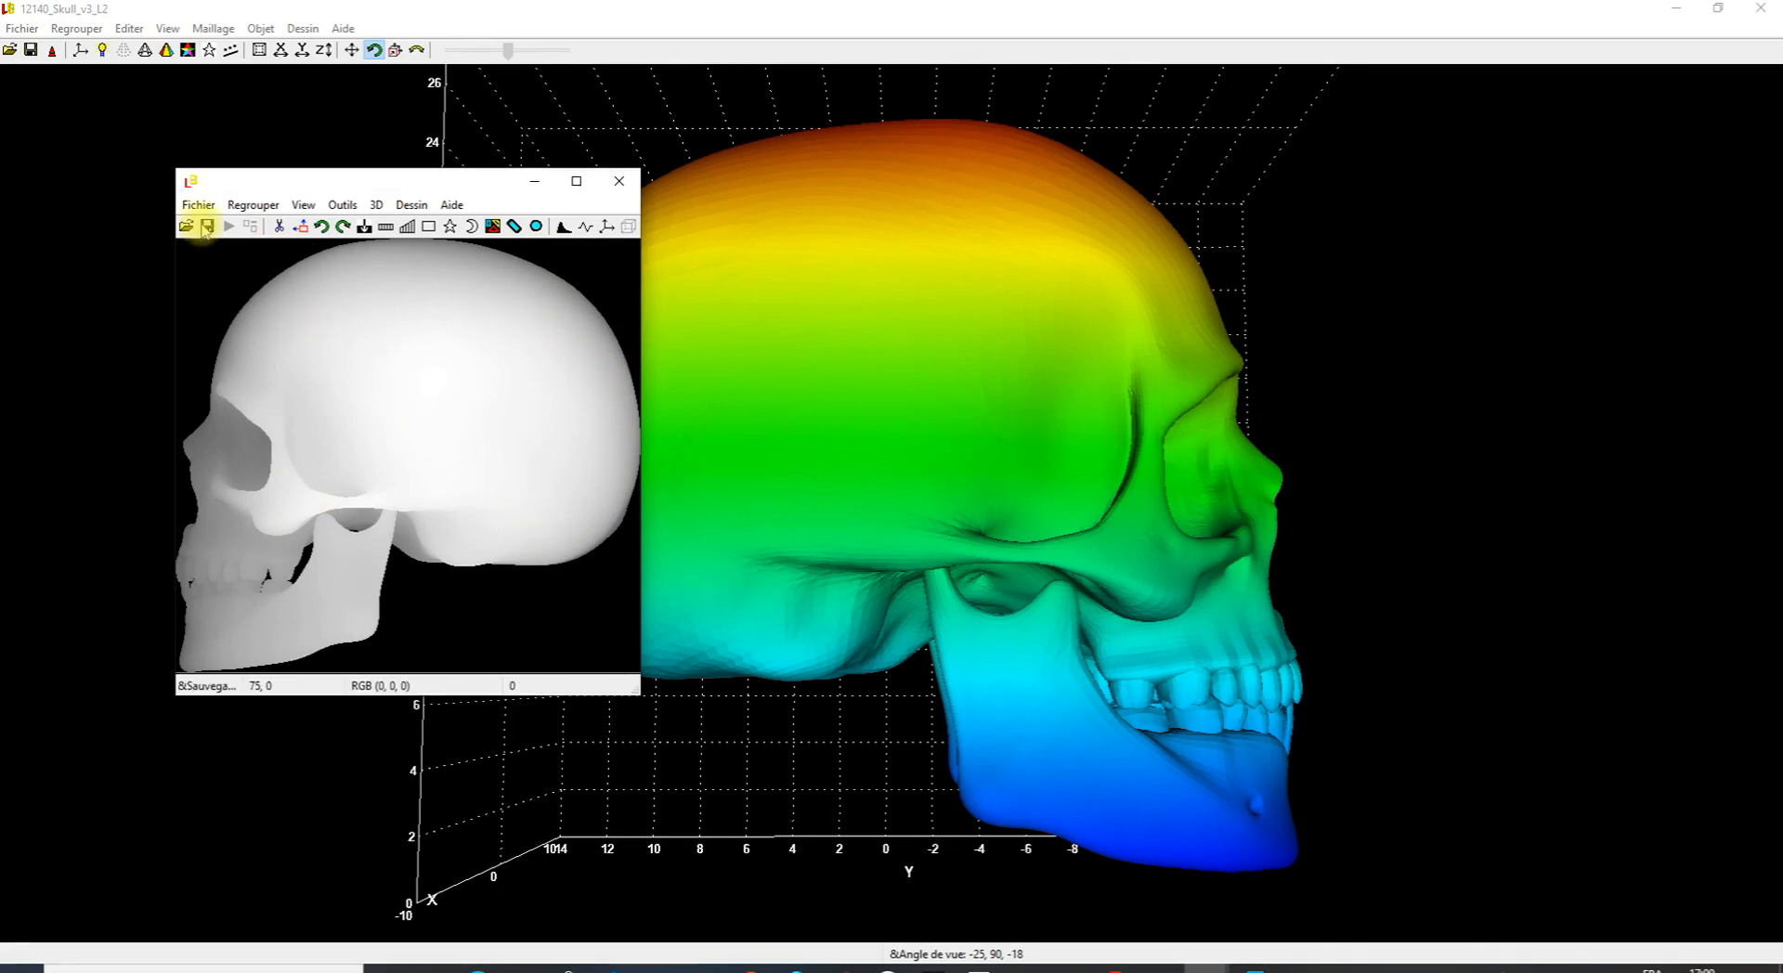
Flip the skull depth map left to right so that the face points the other way.
{"action": "left_click", "coordinate": [342, 205]}
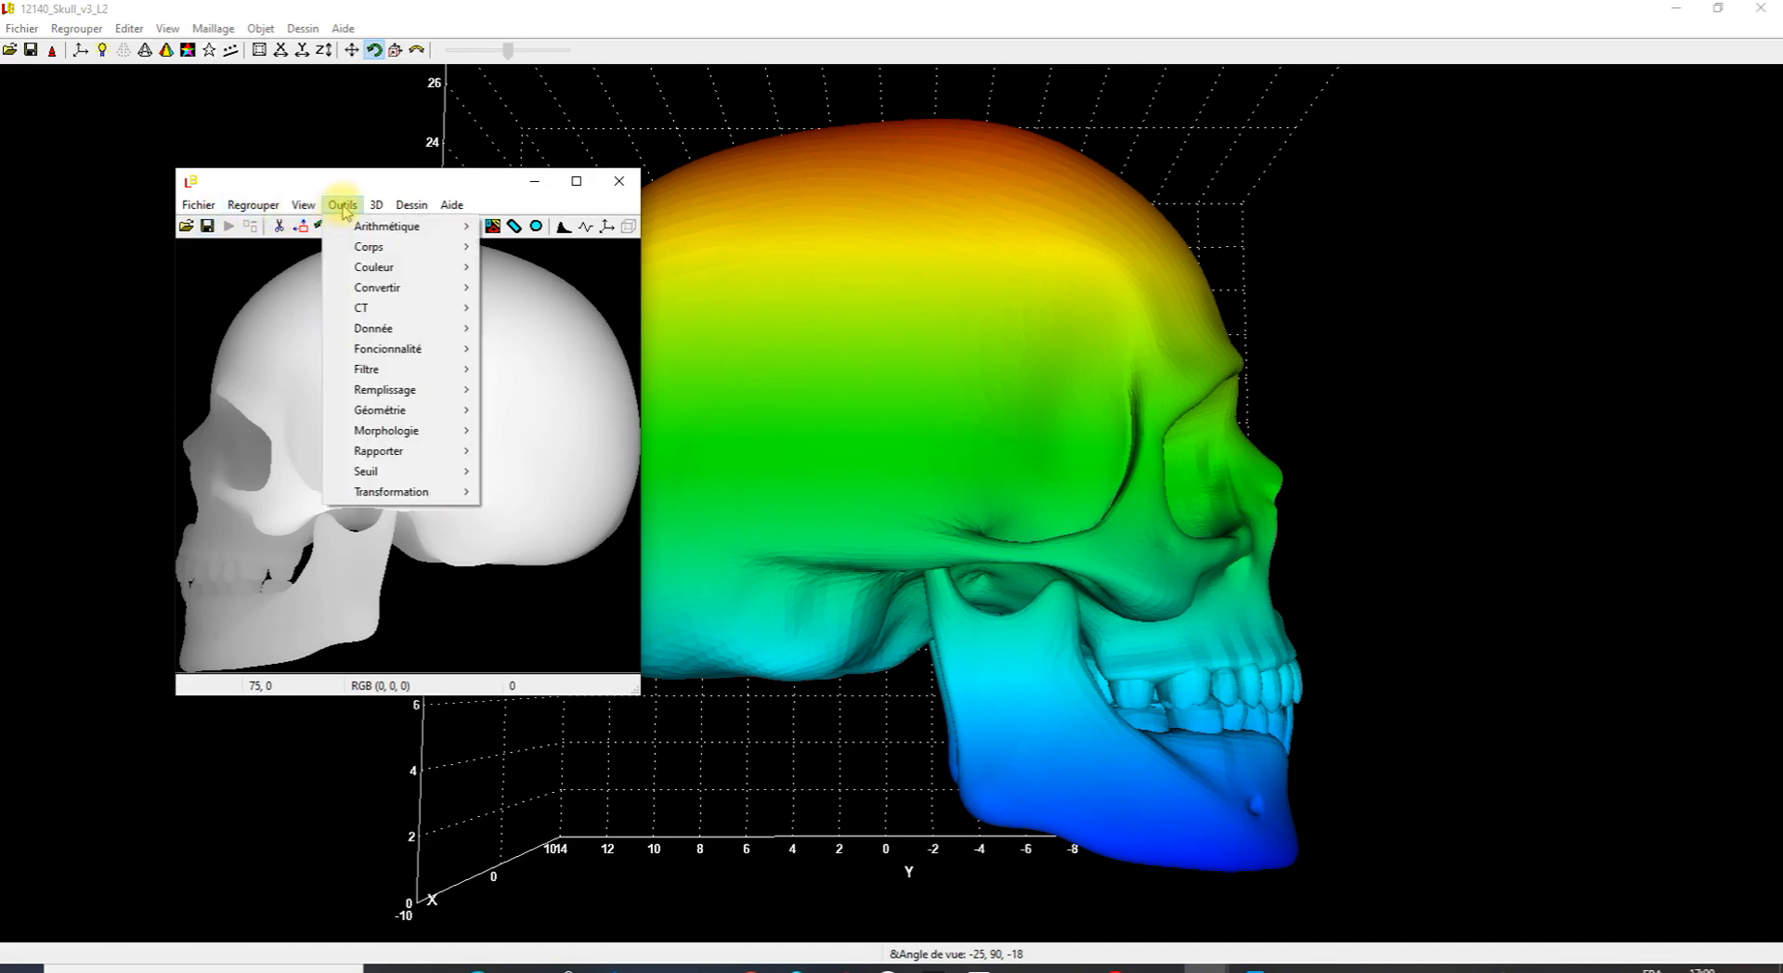
{"action": "mouse_move", "coordinate": [364, 246]}
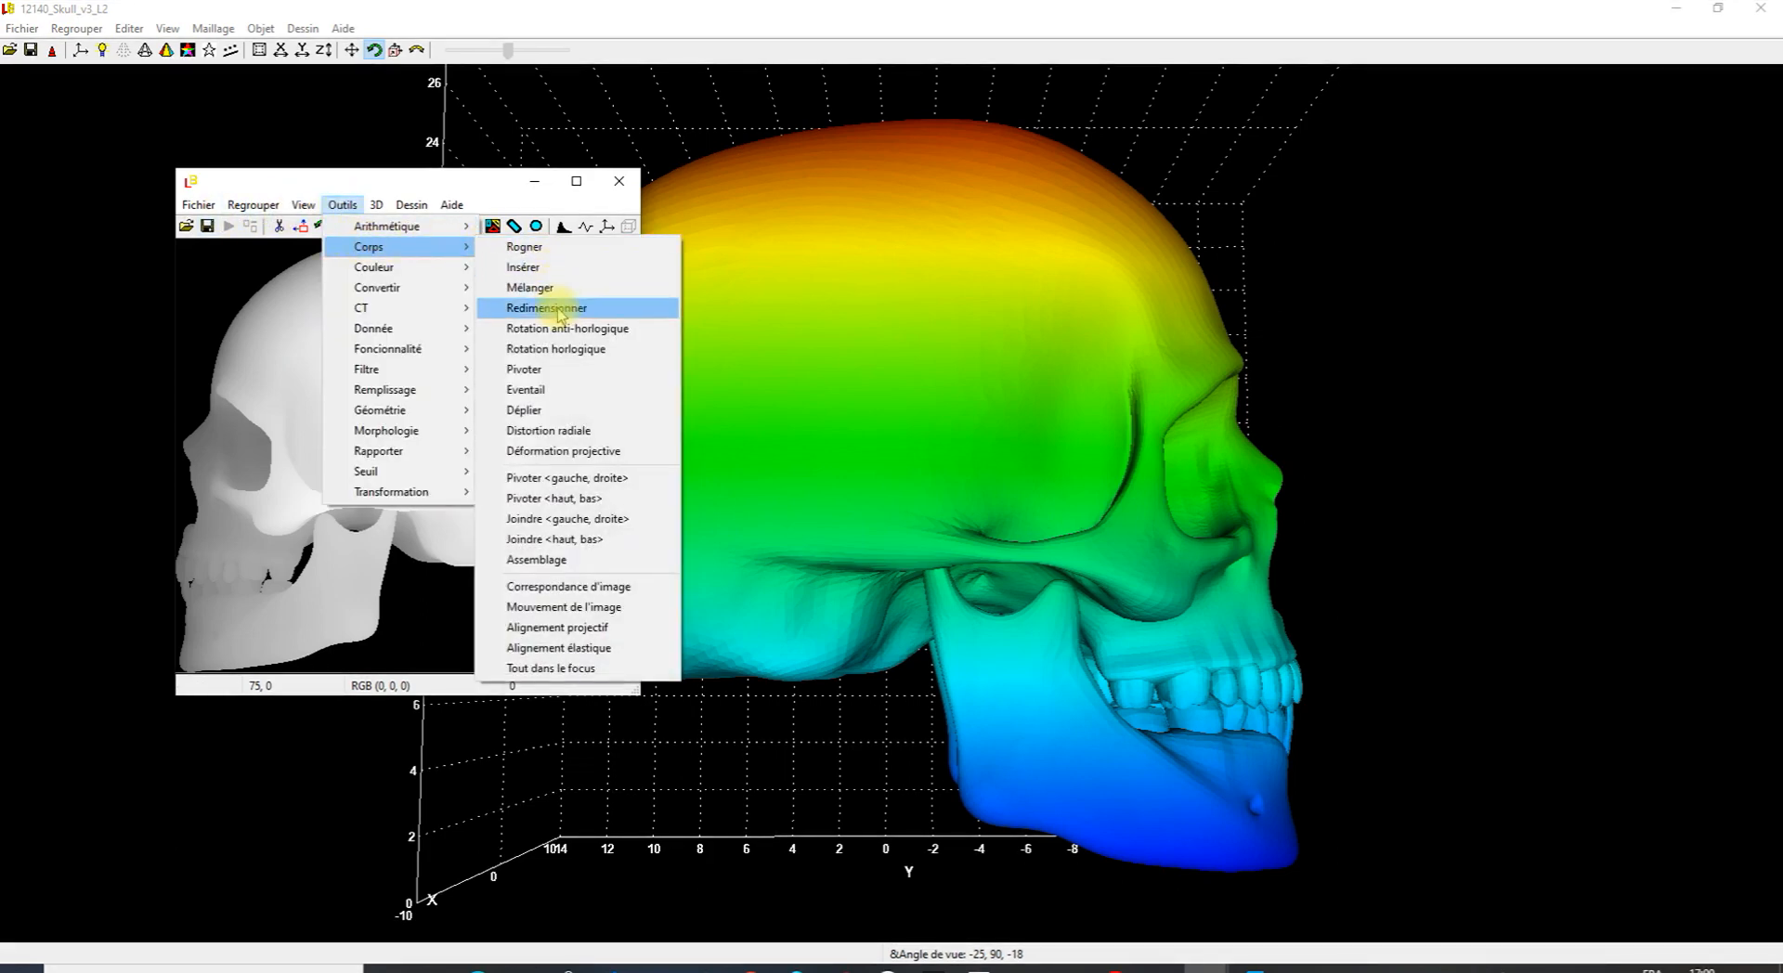
{"action": "left_click", "coordinate": [565, 479]}
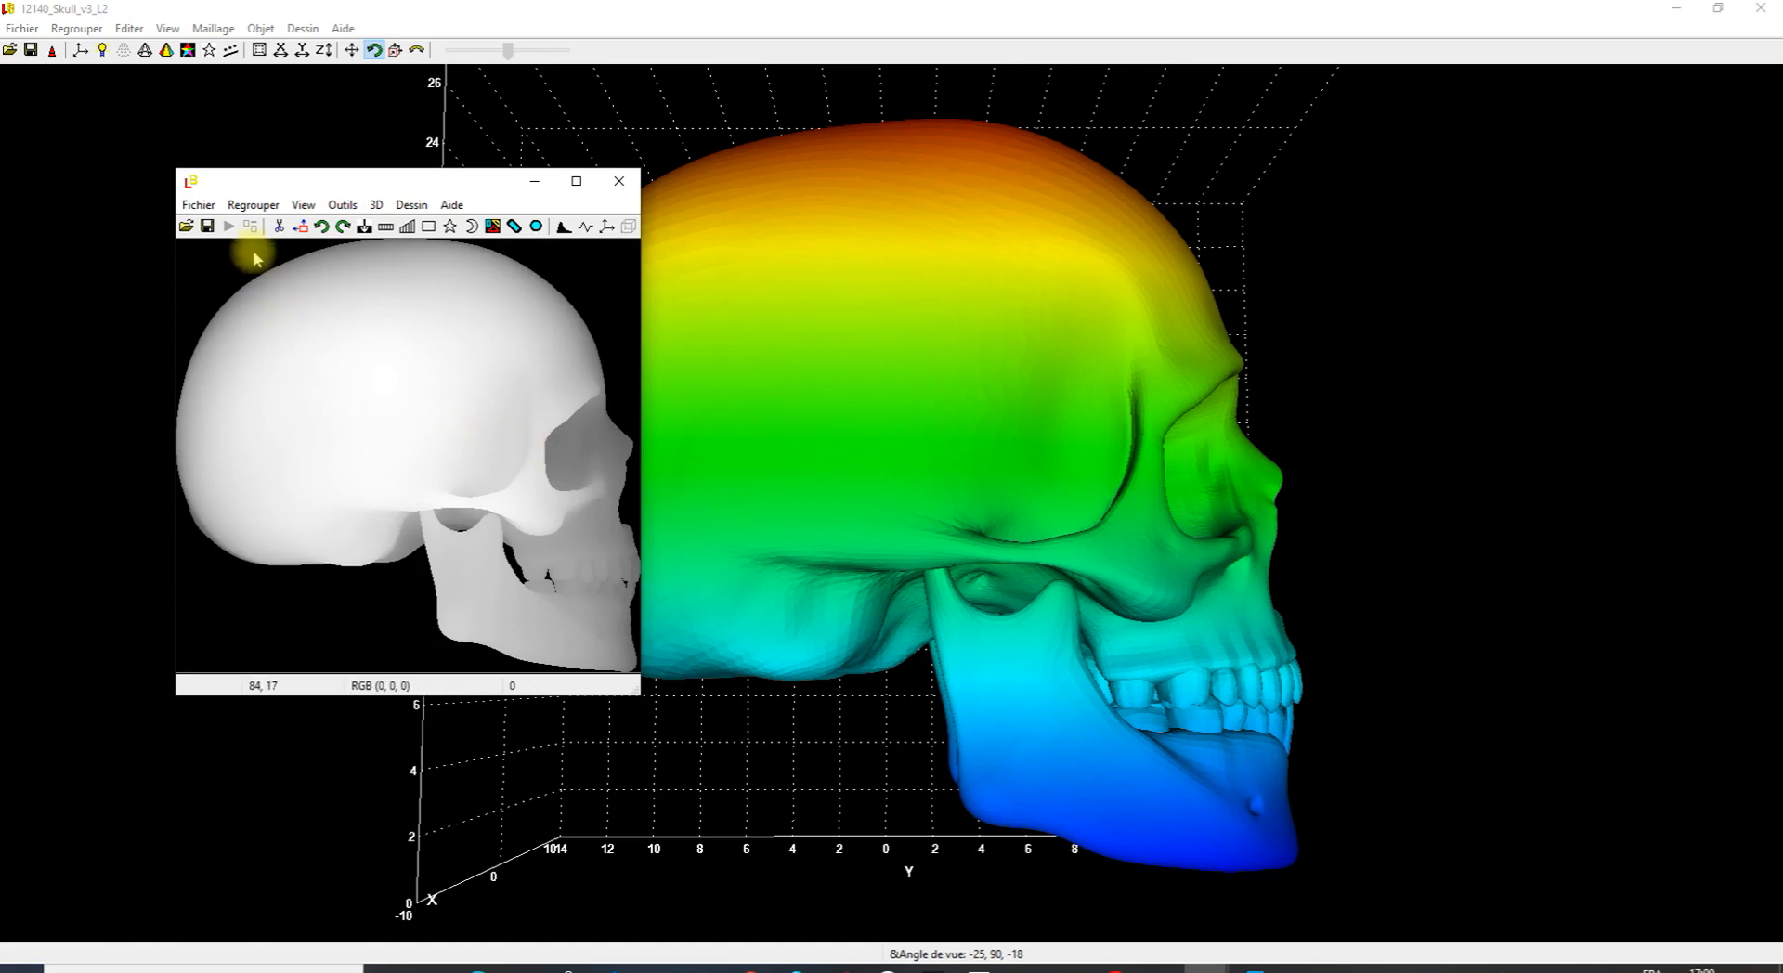
Export the flipped depth map as a PNG named crane in the Tuto LuBan Puzzles folder and close the image window.
{"action": "left_click", "coordinate": [197, 205]}
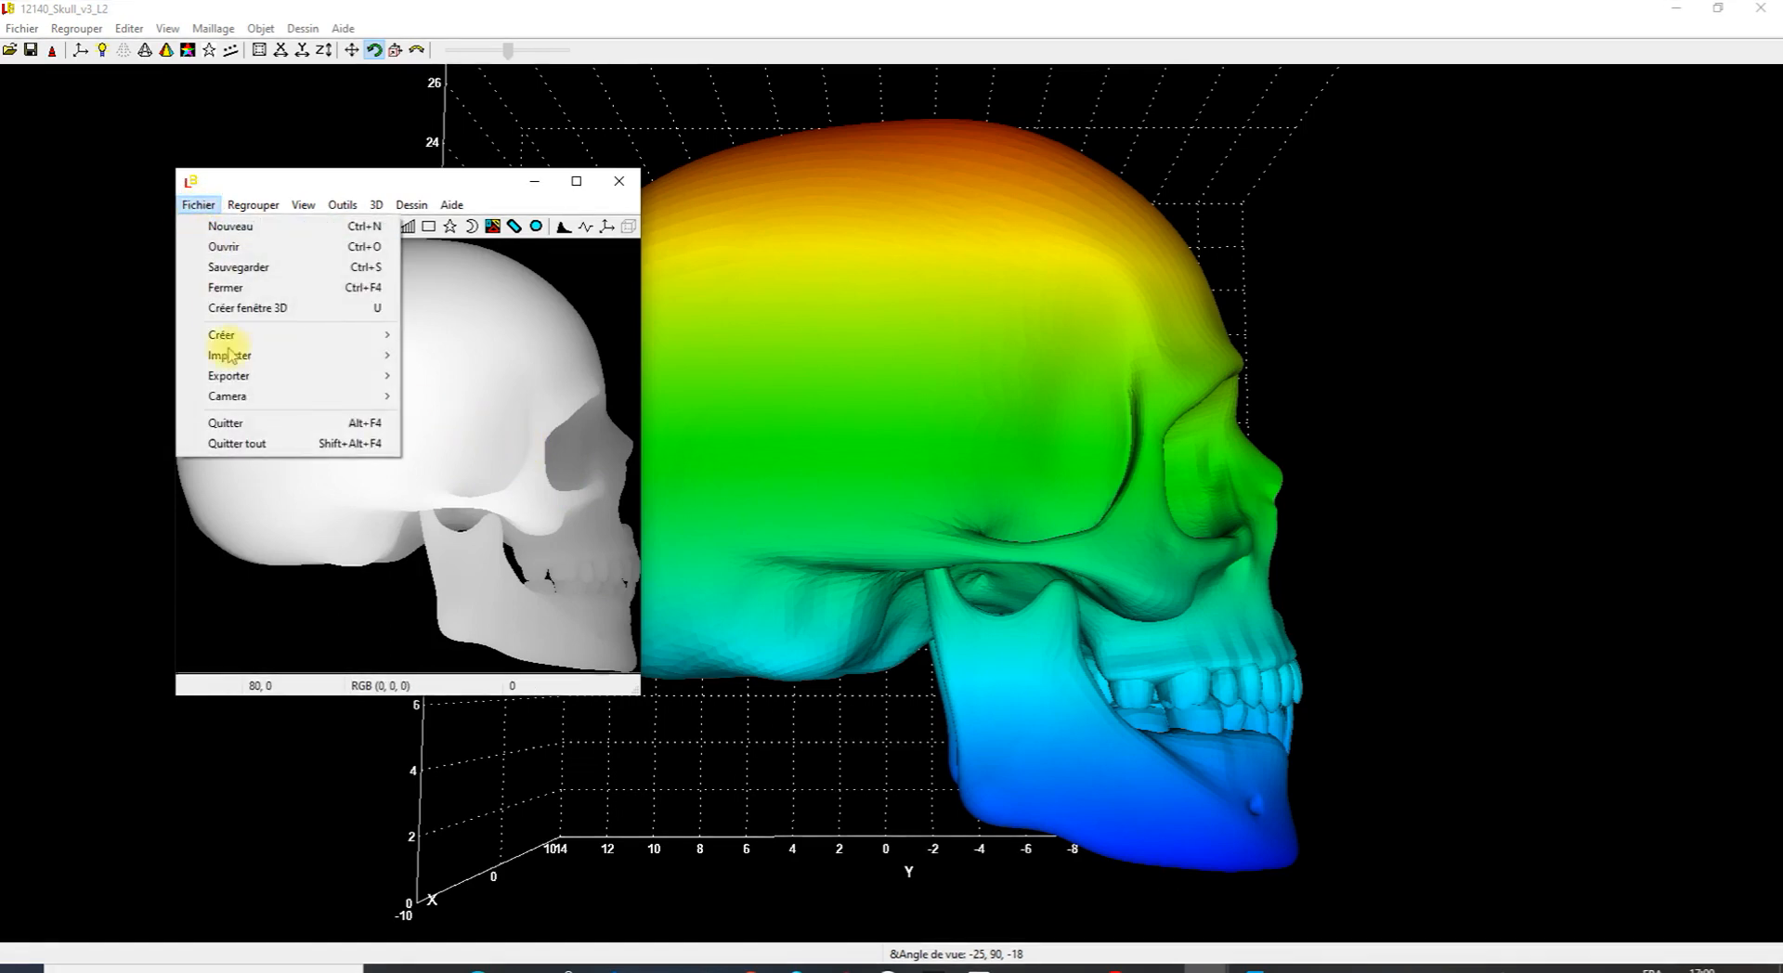
{"action": "mouse_move", "coordinate": [372, 375]}
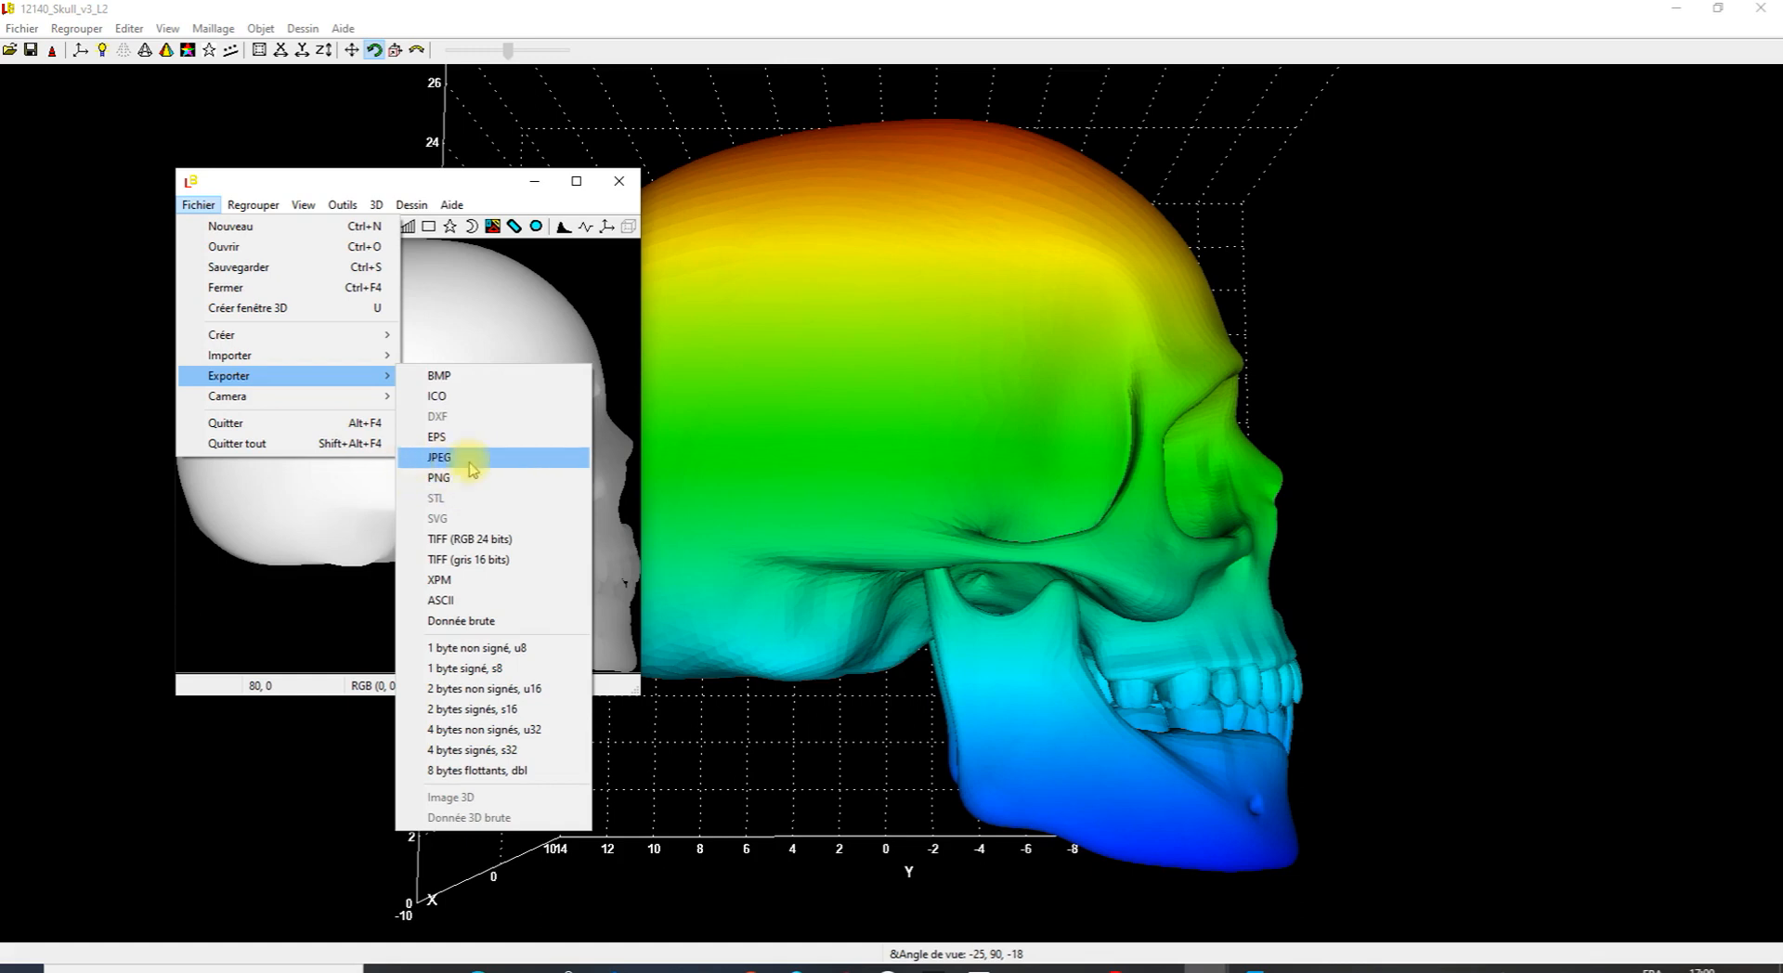
{"action": "left_click", "coordinate": [446, 484]}
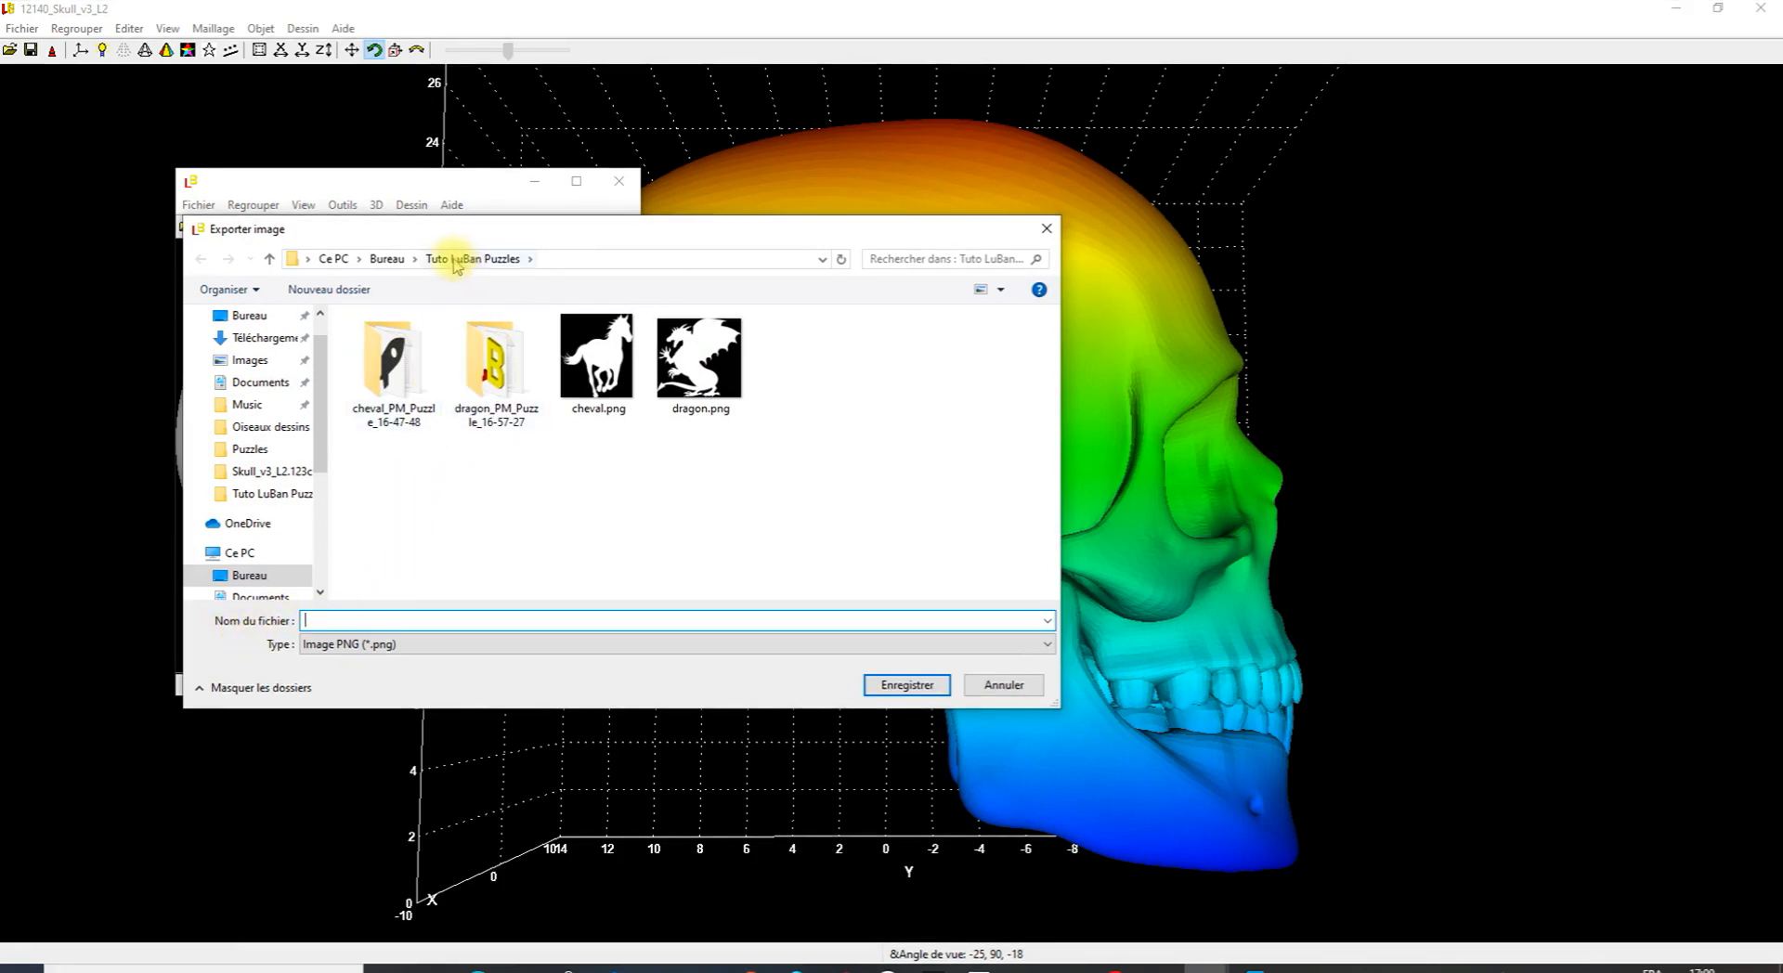
{"action": "type", "text": "crane"}
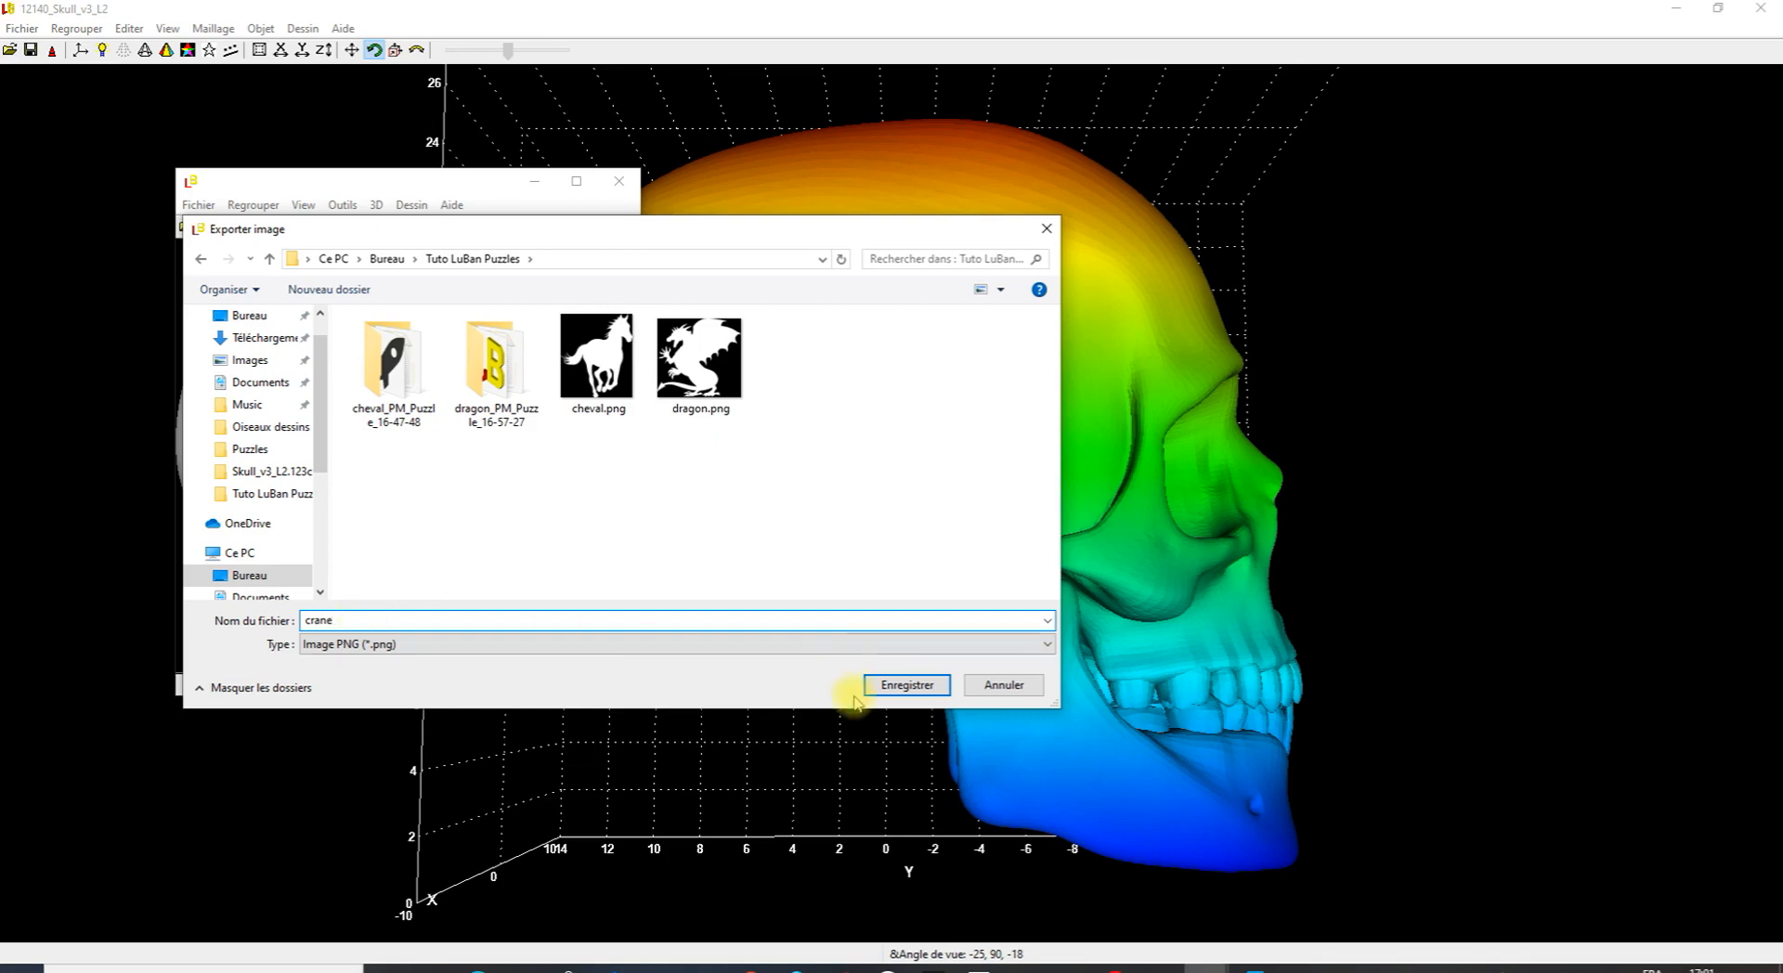
{"action": "left_click", "coordinate": [887, 685]}
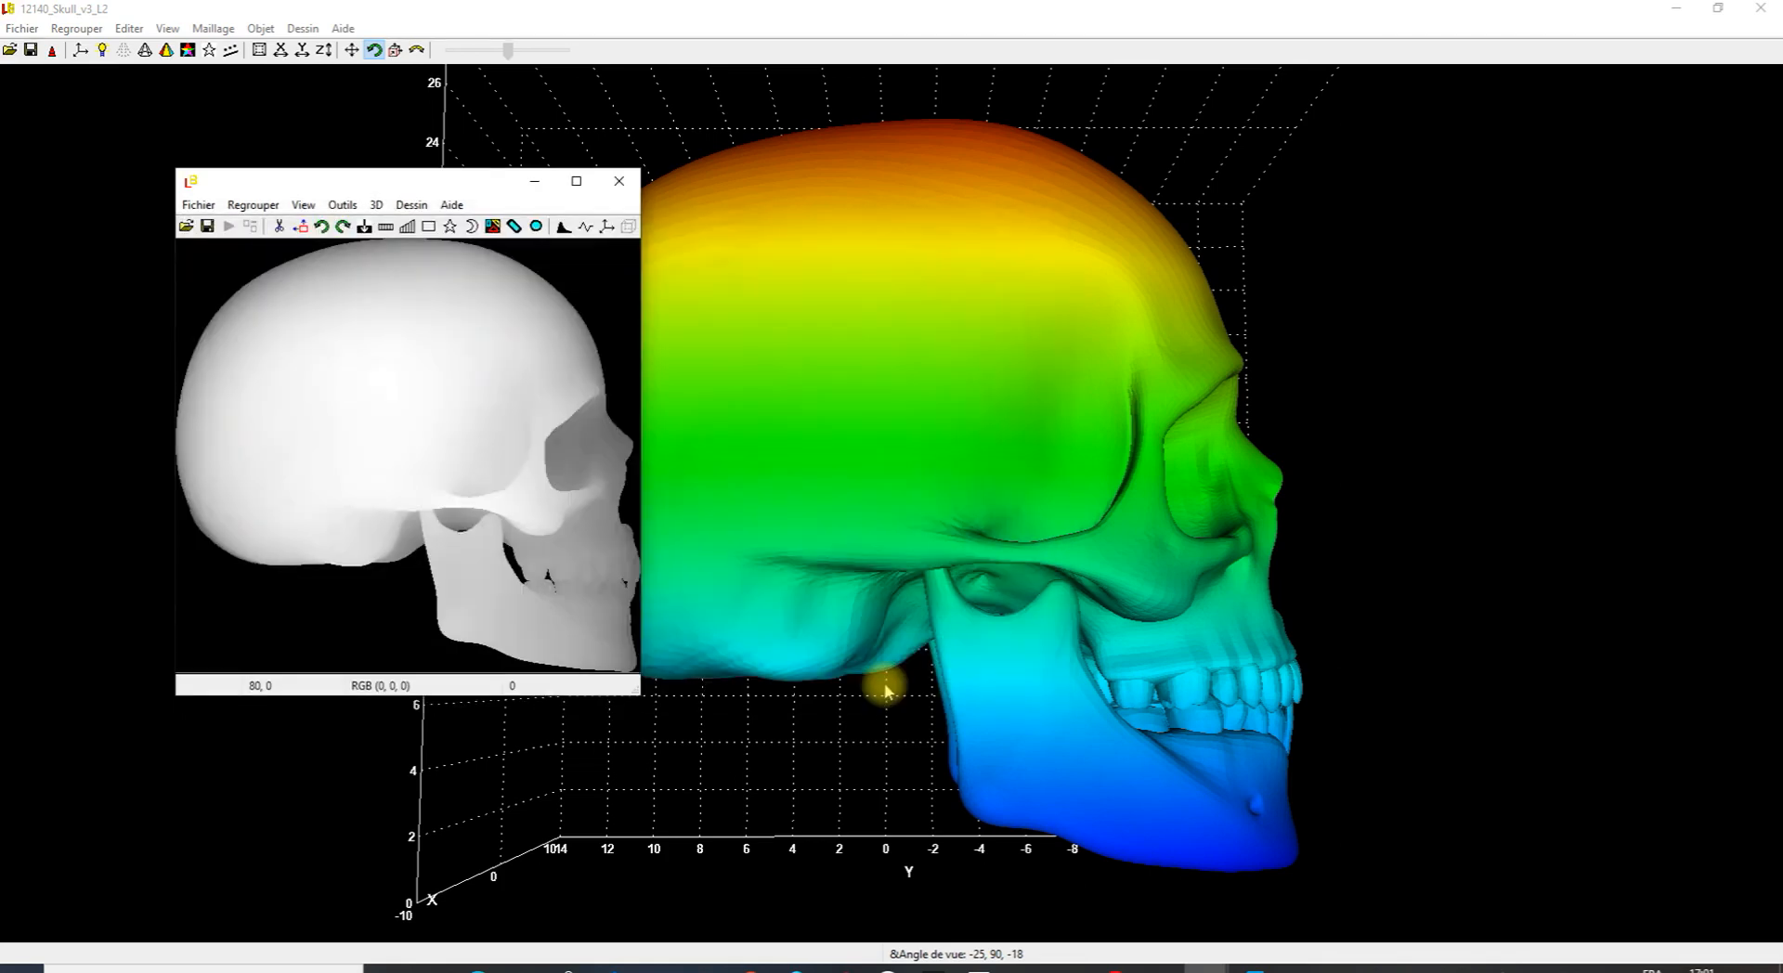
{"action": "left_click", "coordinate": [622, 183]}
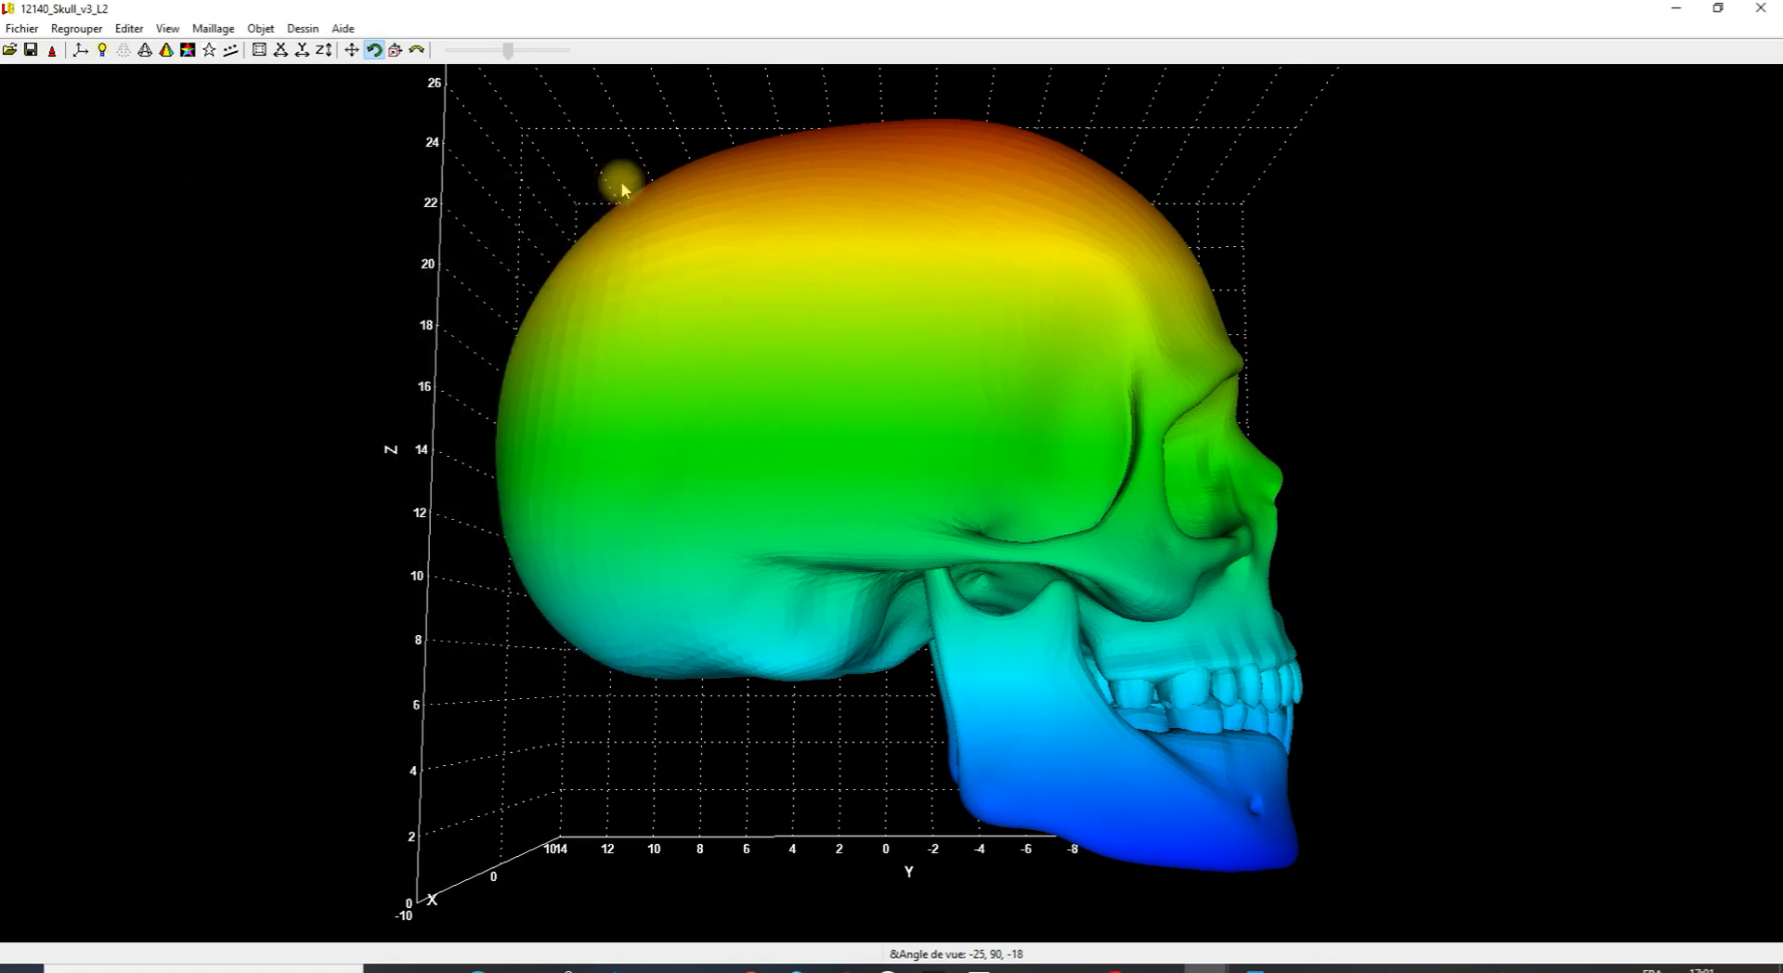
Create a Magie photo model with the Puzzle method from crane.png and examine the generated skull relief.
{"action": "left_click", "coordinate": [35, 30]}
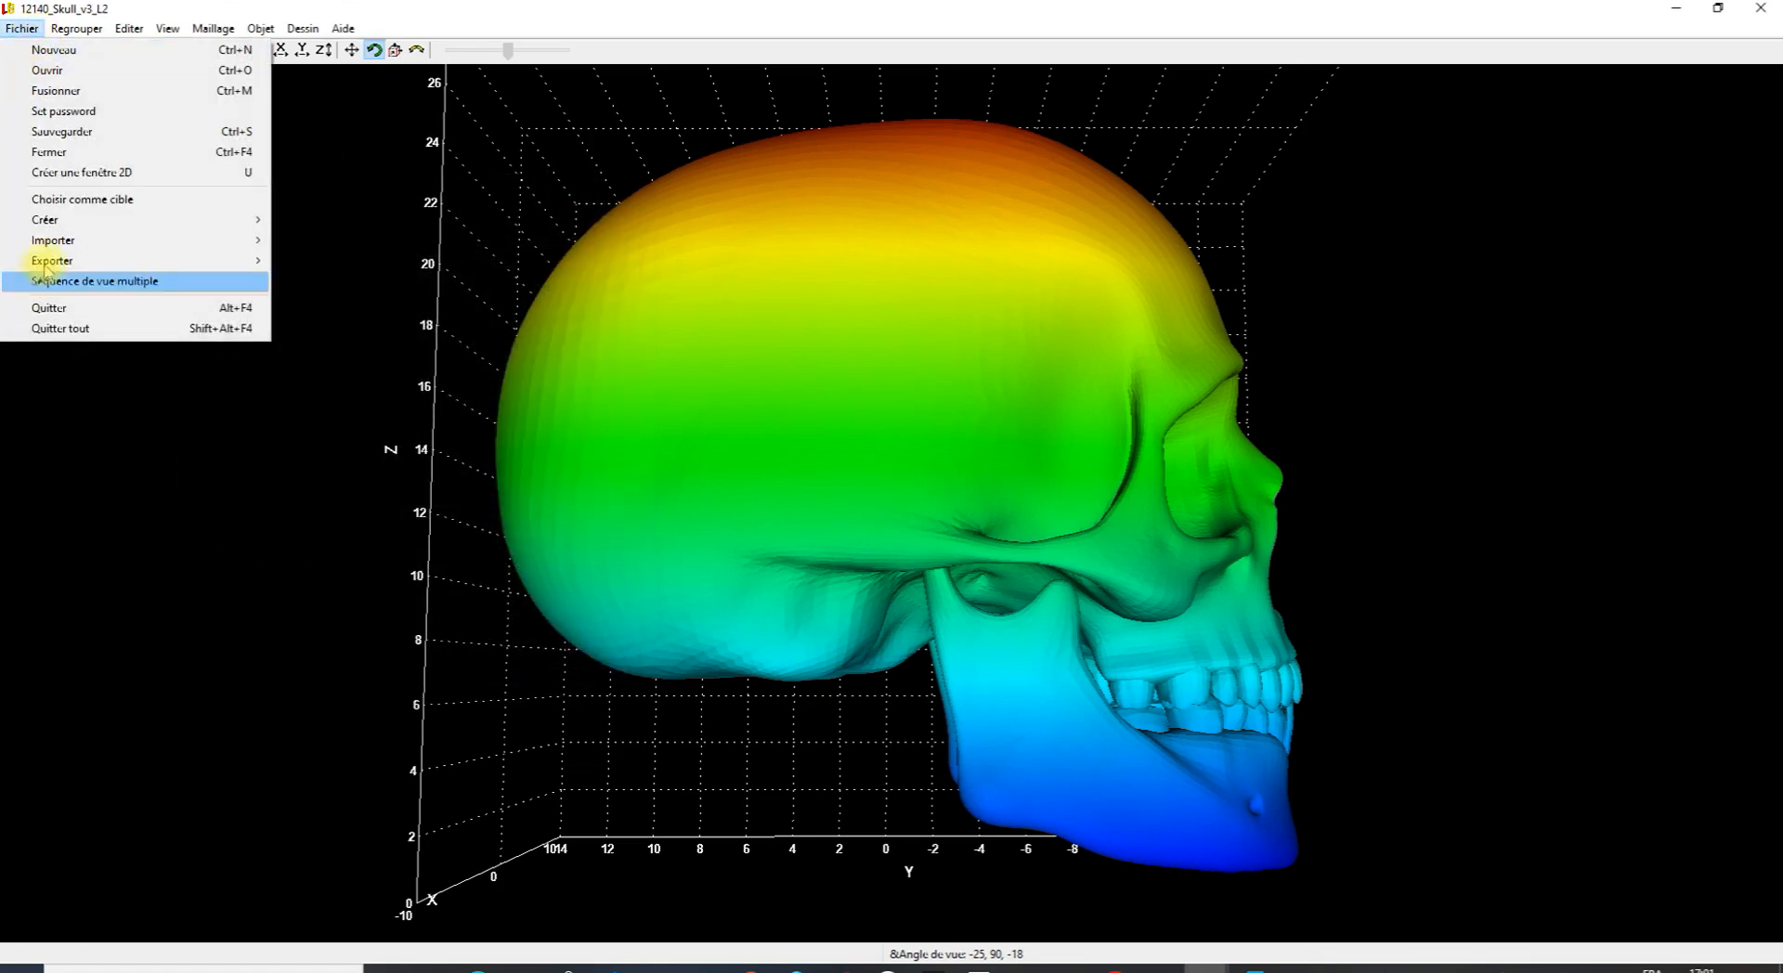
{"action": "mouse_move", "coordinate": [56, 223]}
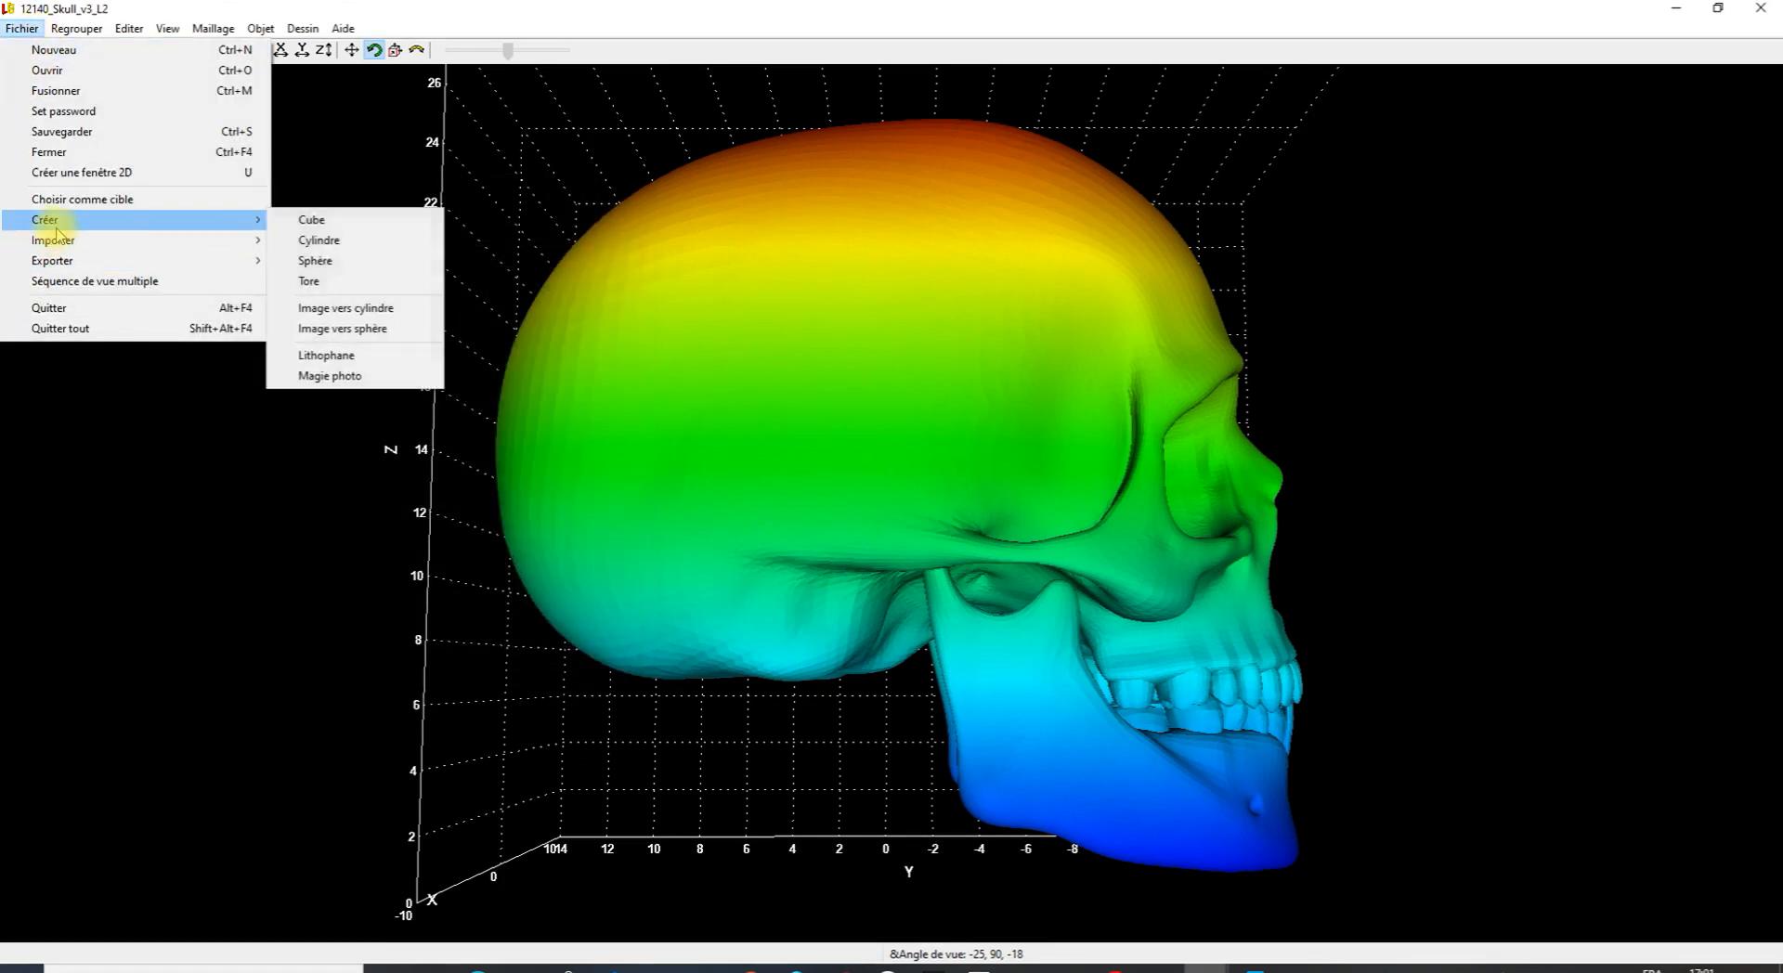
{"action": "left_click", "coordinate": [302, 379]}
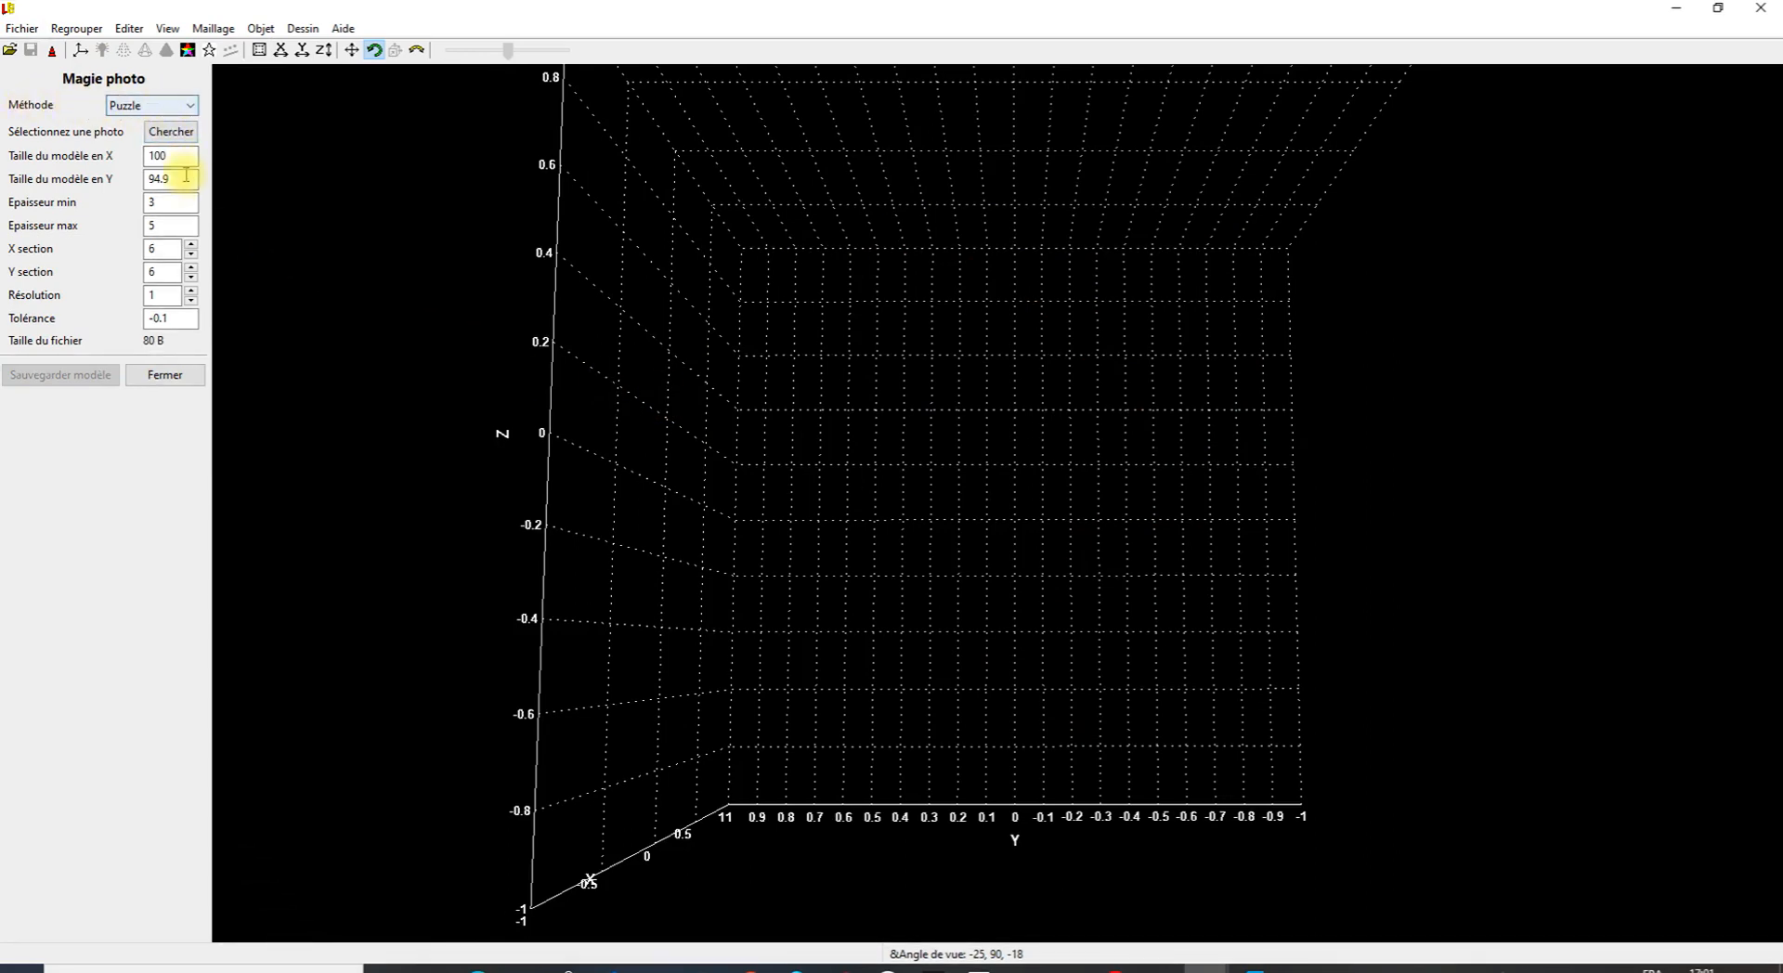
{"action": "left_click", "coordinate": [172, 133]}
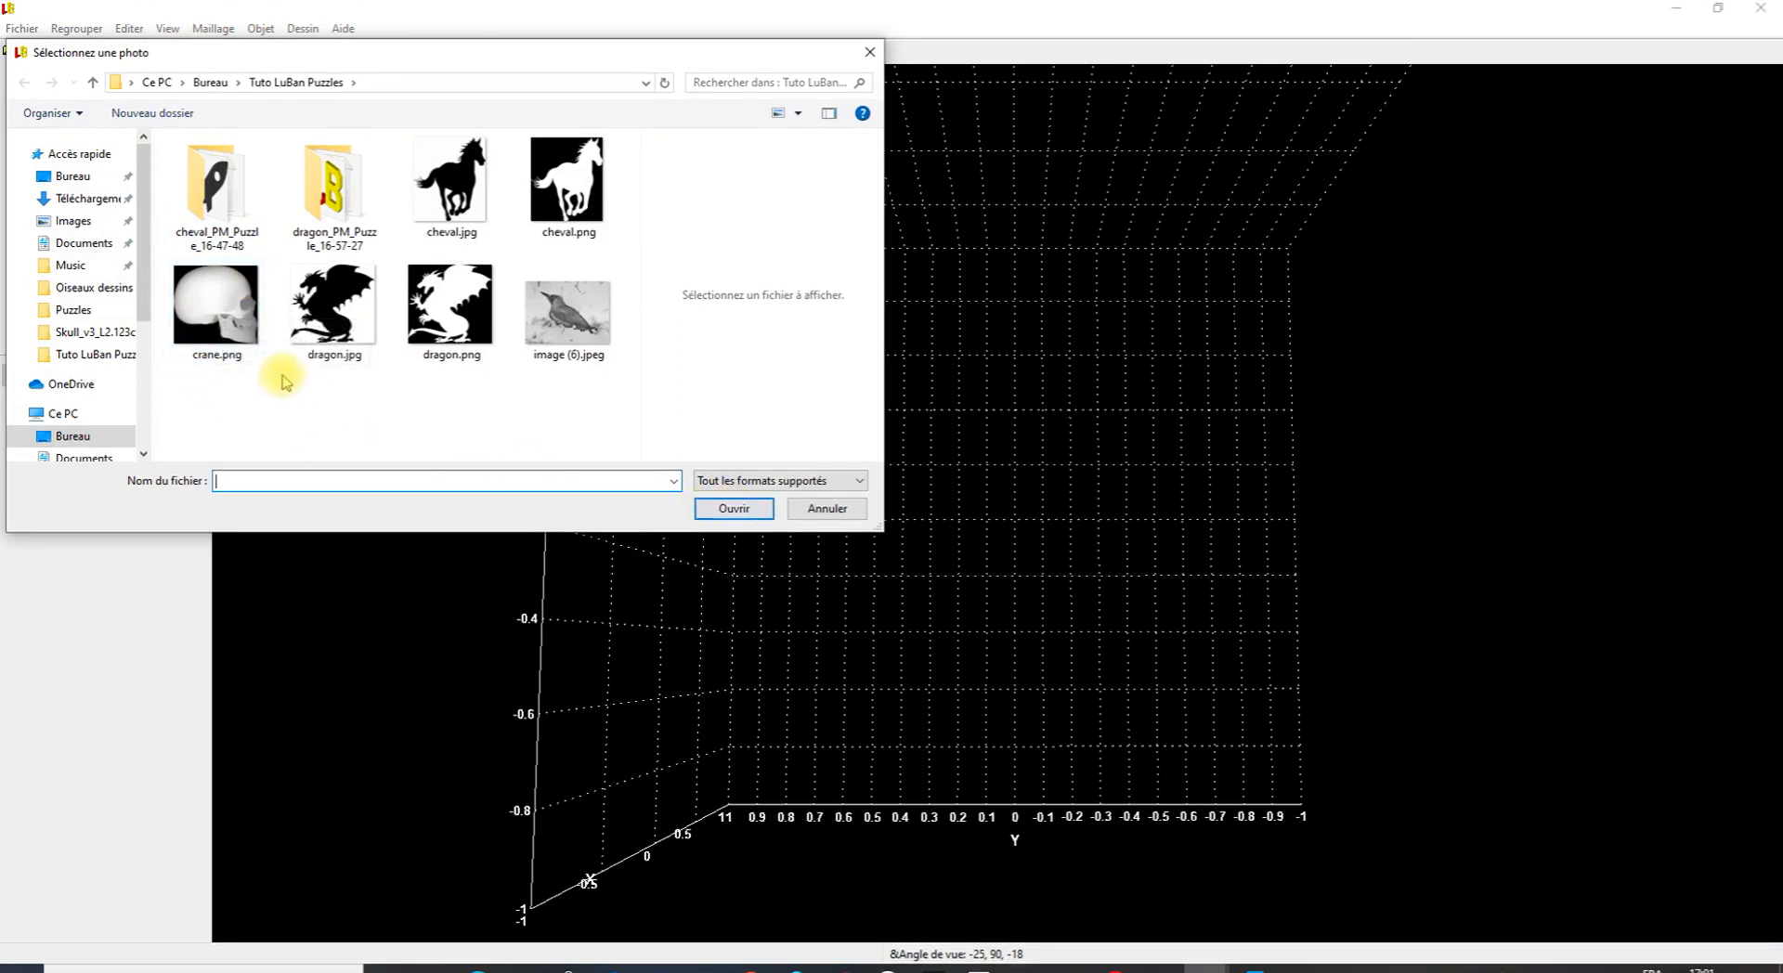
{"action": "left_click", "coordinate": [243, 345]}
{"action": "left_click", "coordinate": [733, 509]}
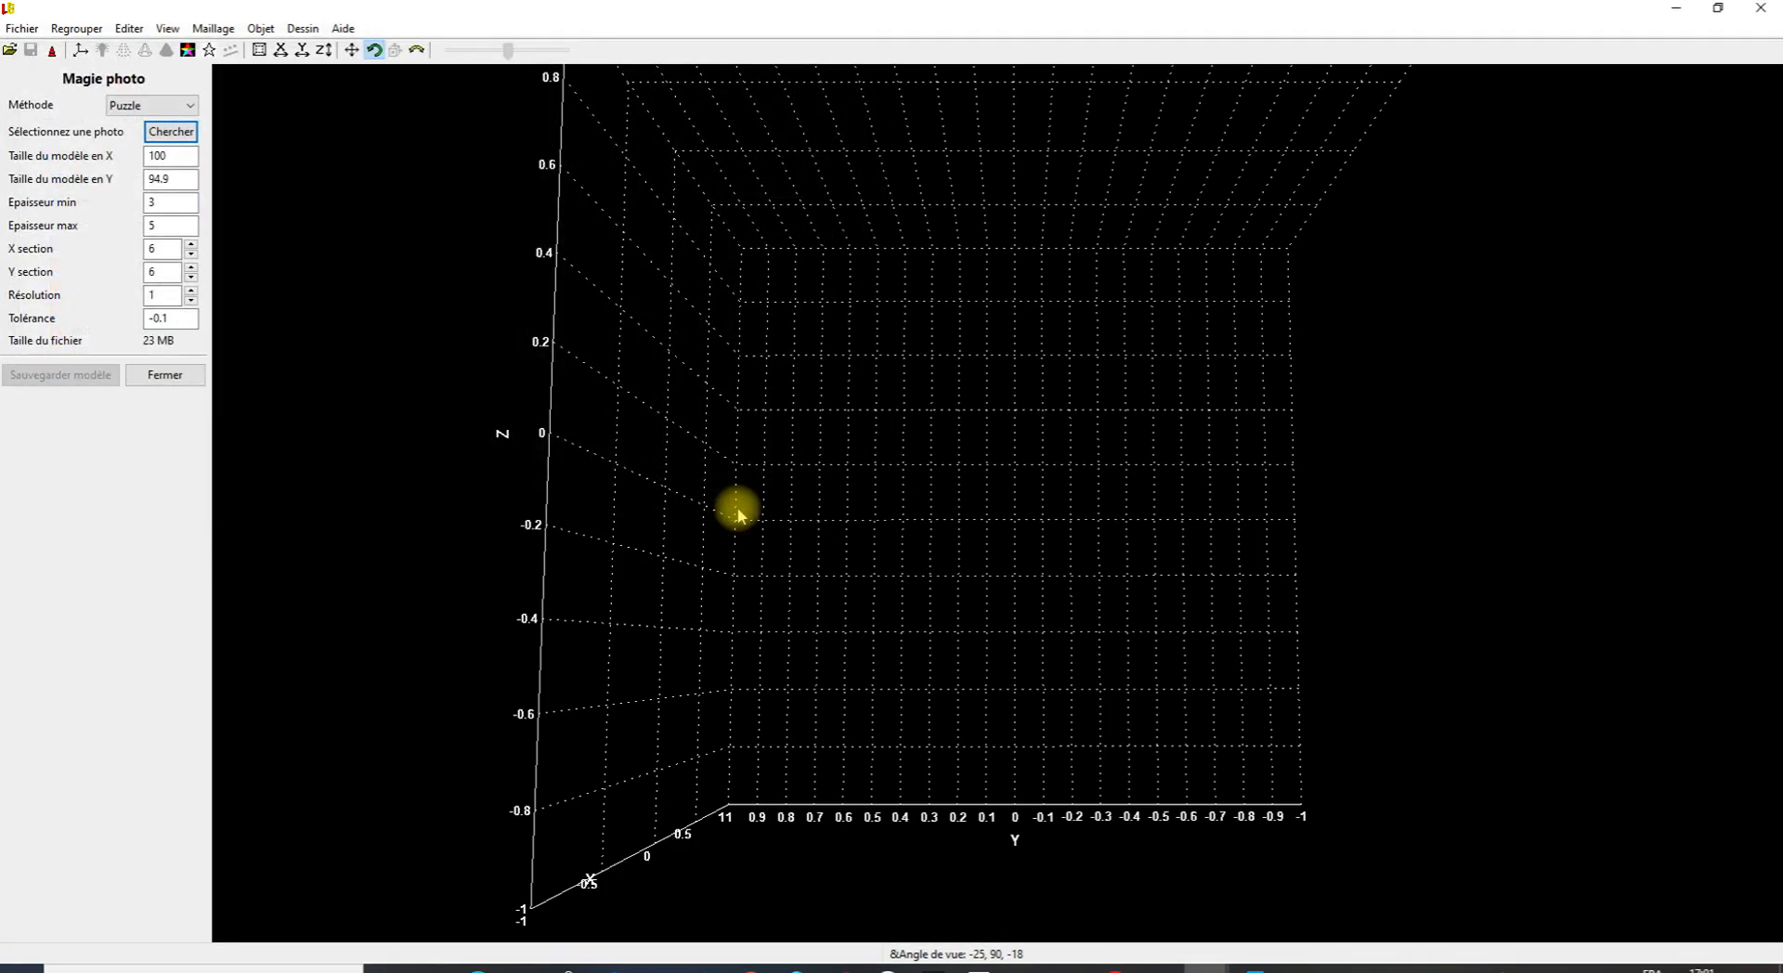
{"action": "left_click_drag", "start_coordinate": [899, 482], "coordinate": [1150, 615]}
{"action": "left_click_drag", "start_coordinate": [1504, 552], "coordinate": [1532, 446]}
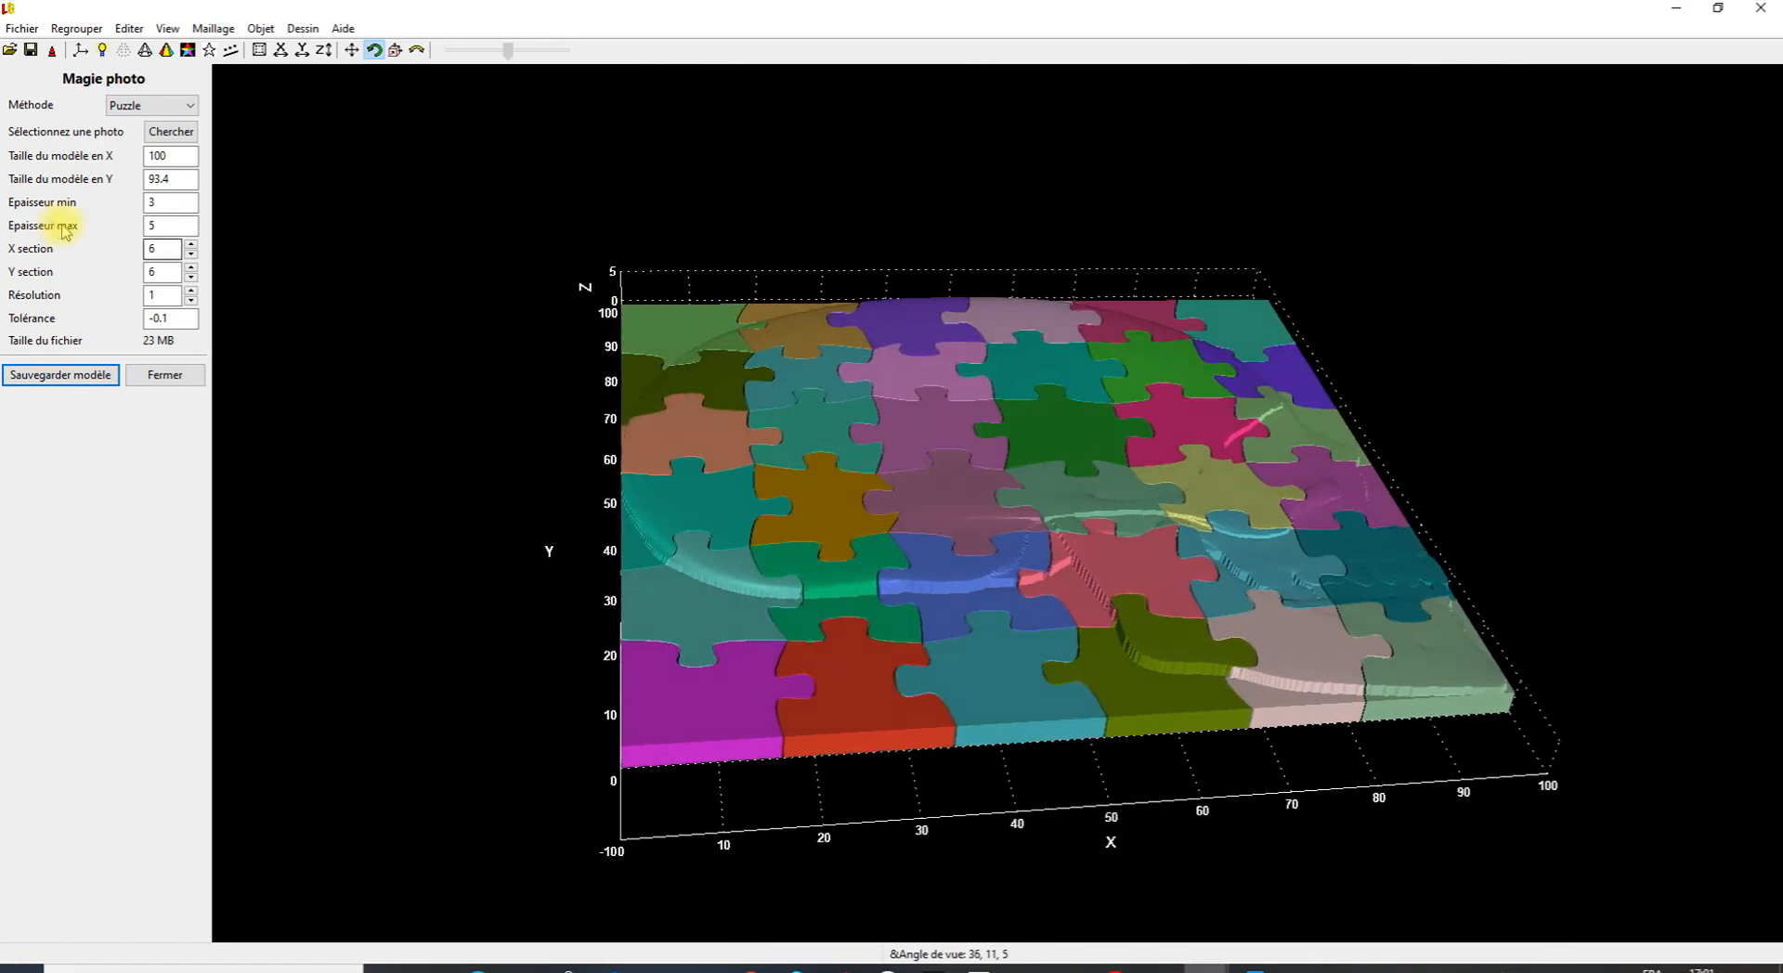
Try a minimum thickness of 6 with a maximum of 10, and settle on 3 and 6 to check the relief.
{"action": "left_click", "coordinate": [172, 204]}
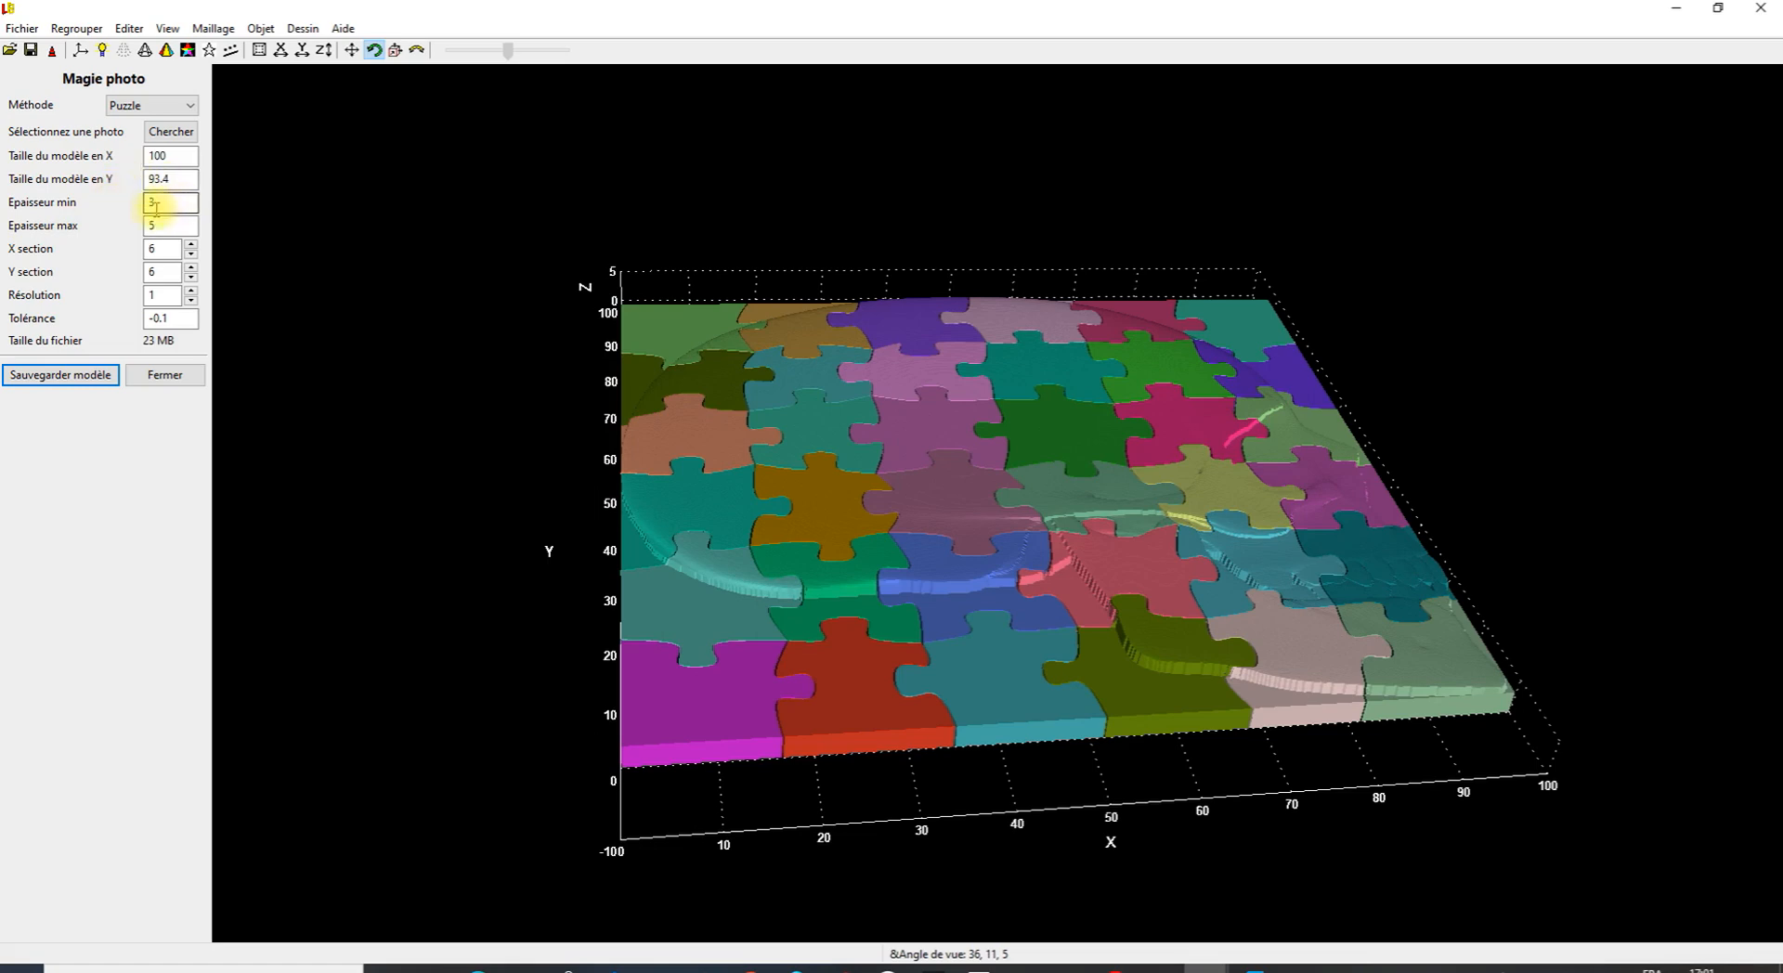
{"action": "left_click_drag", "start_coordinate": [162, 202], "coordinate": [130, 205]}
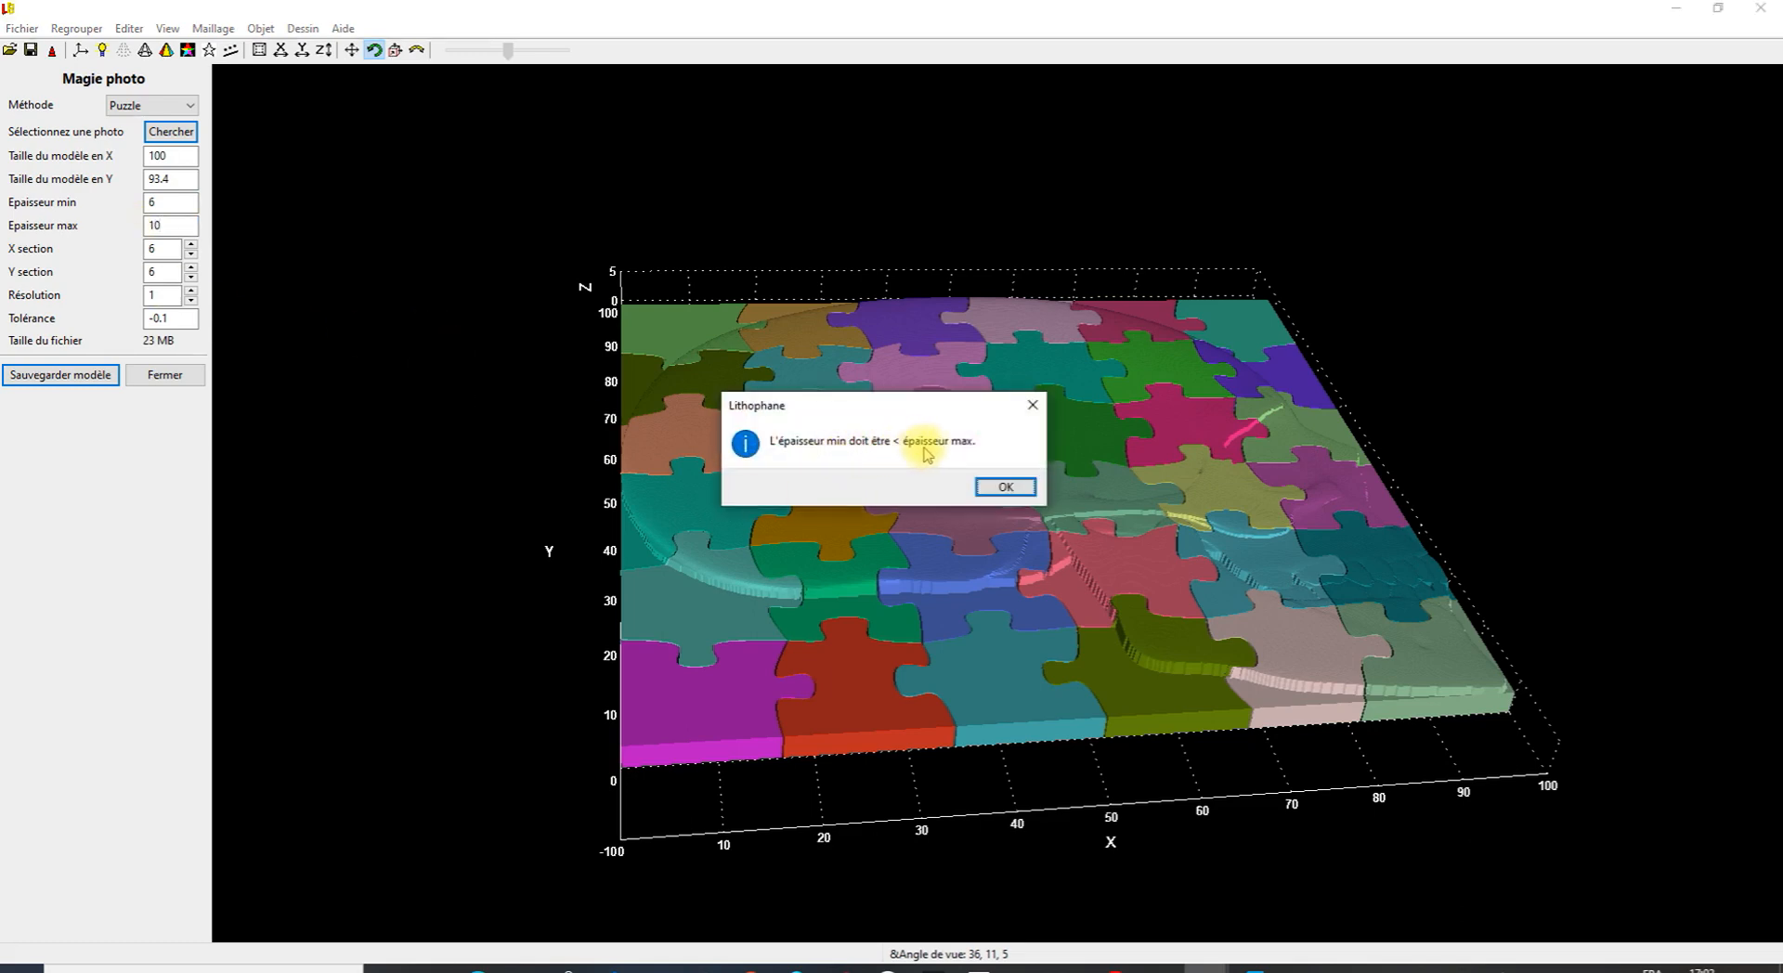
{"action": "left_click", "coordinate": [1003, 487]}
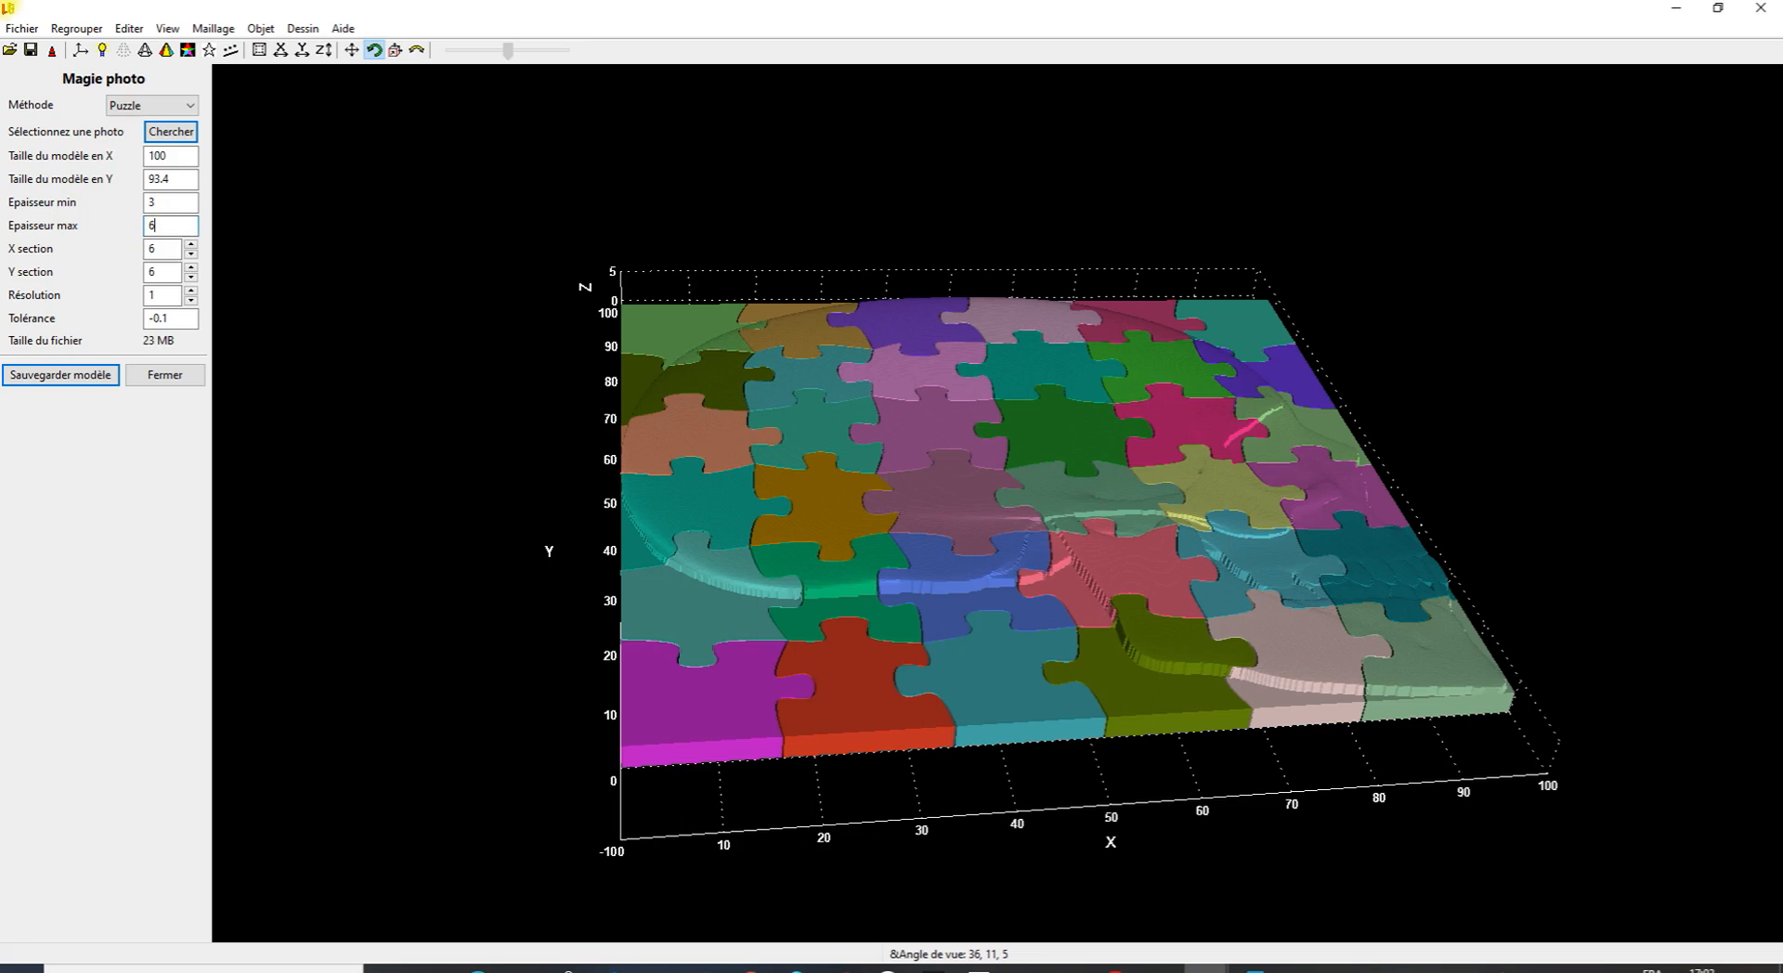
{"action": "left_click_drag", "start_coordinate": [685, 386], "coordinate": [772, 350]}
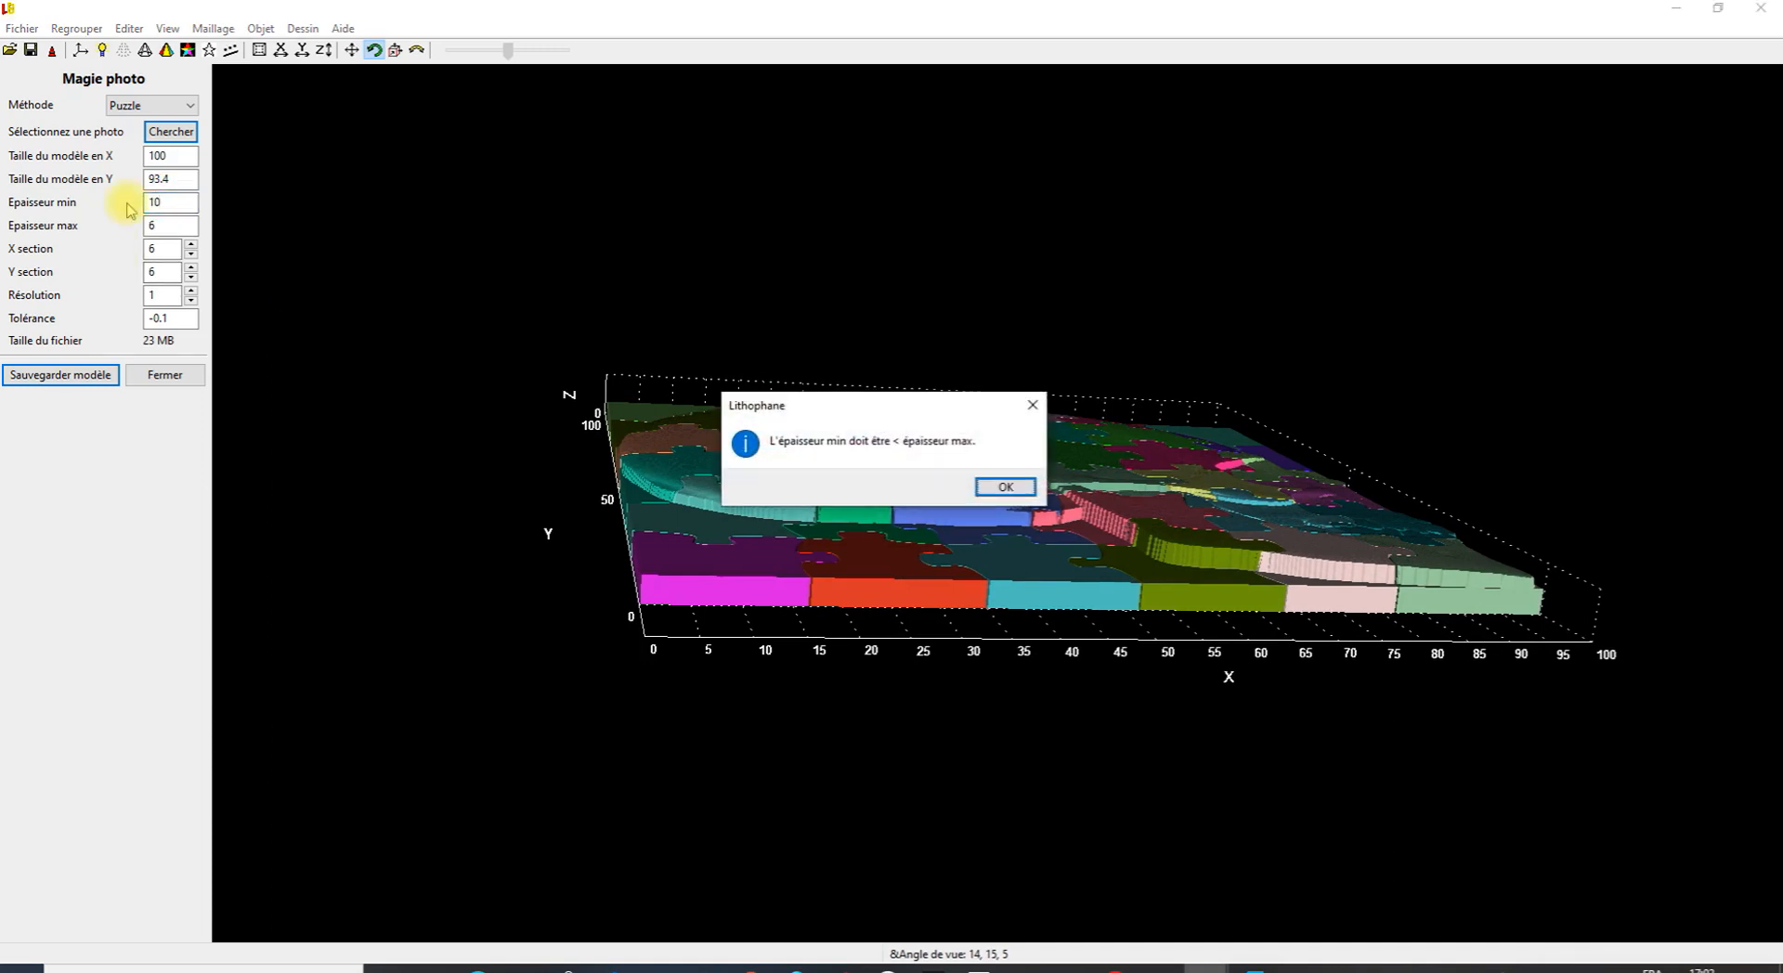
Try maximum thicknesses of 10 and 15 with a minimum of 3 and inspect the skull relief from the side.
{"action": "left_click", "coordinate": [989, 482]}
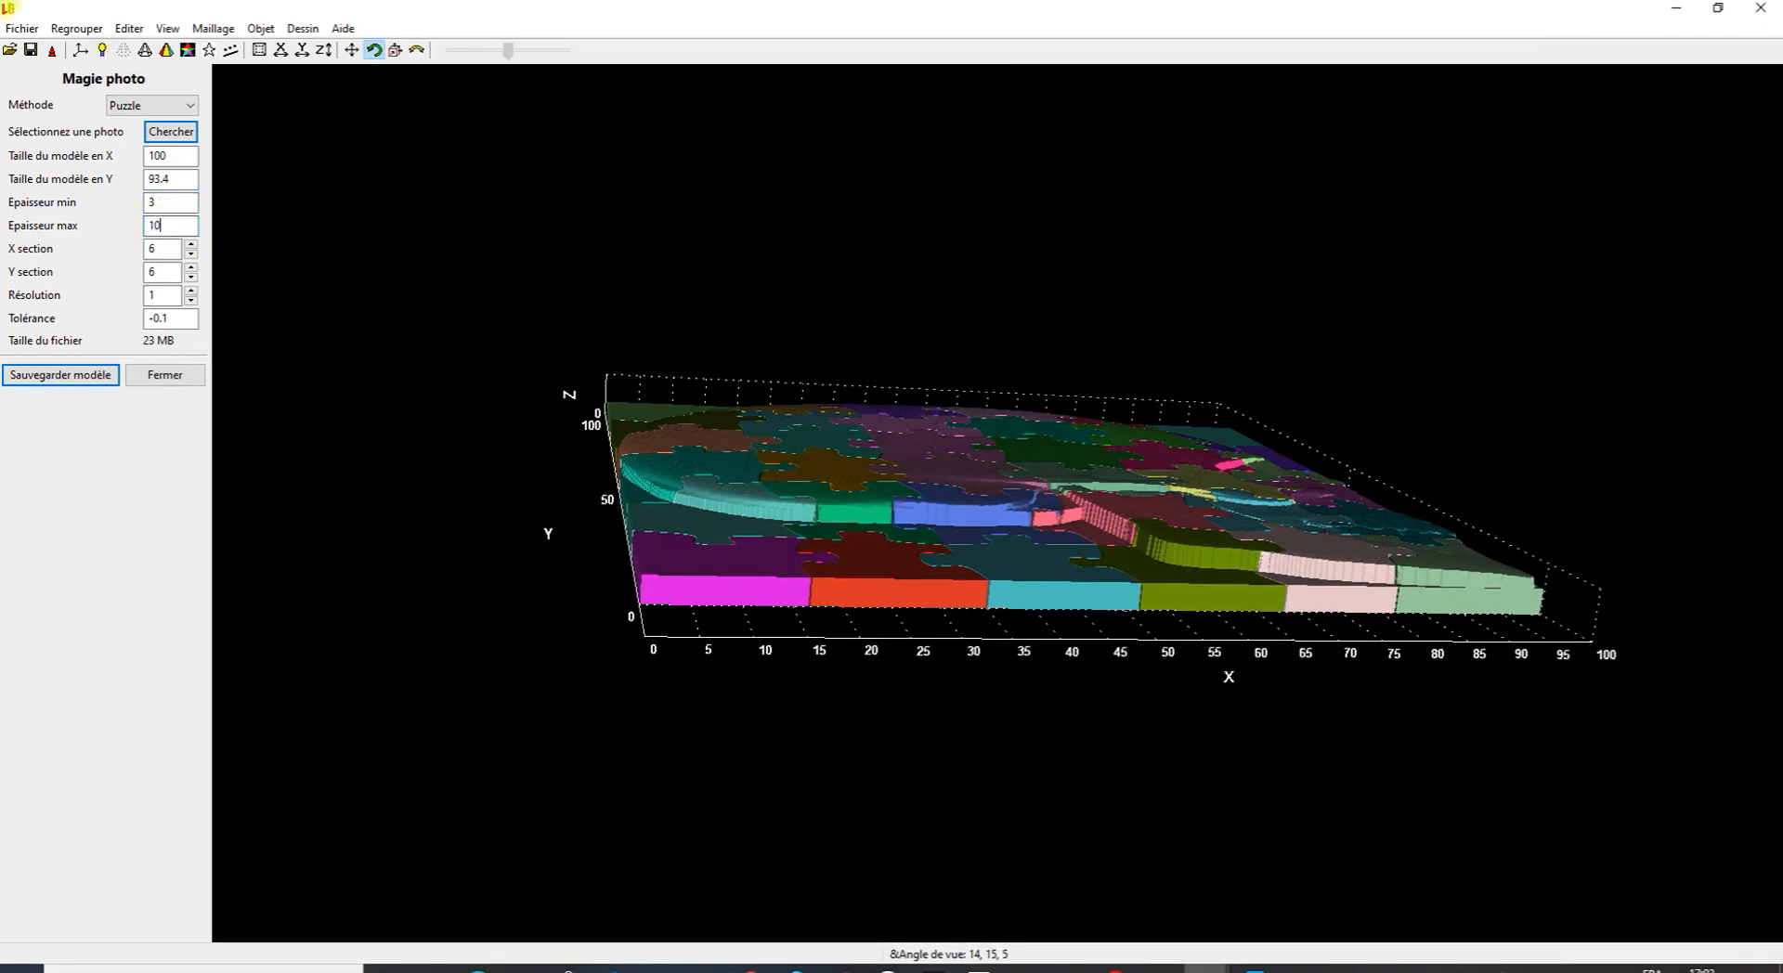
{"action": "left_click_drag", "start_coordinate": [1129, 595], "coordinate": [263, 338]}
{"action": "left_click", "coordinate": [169, 225]}
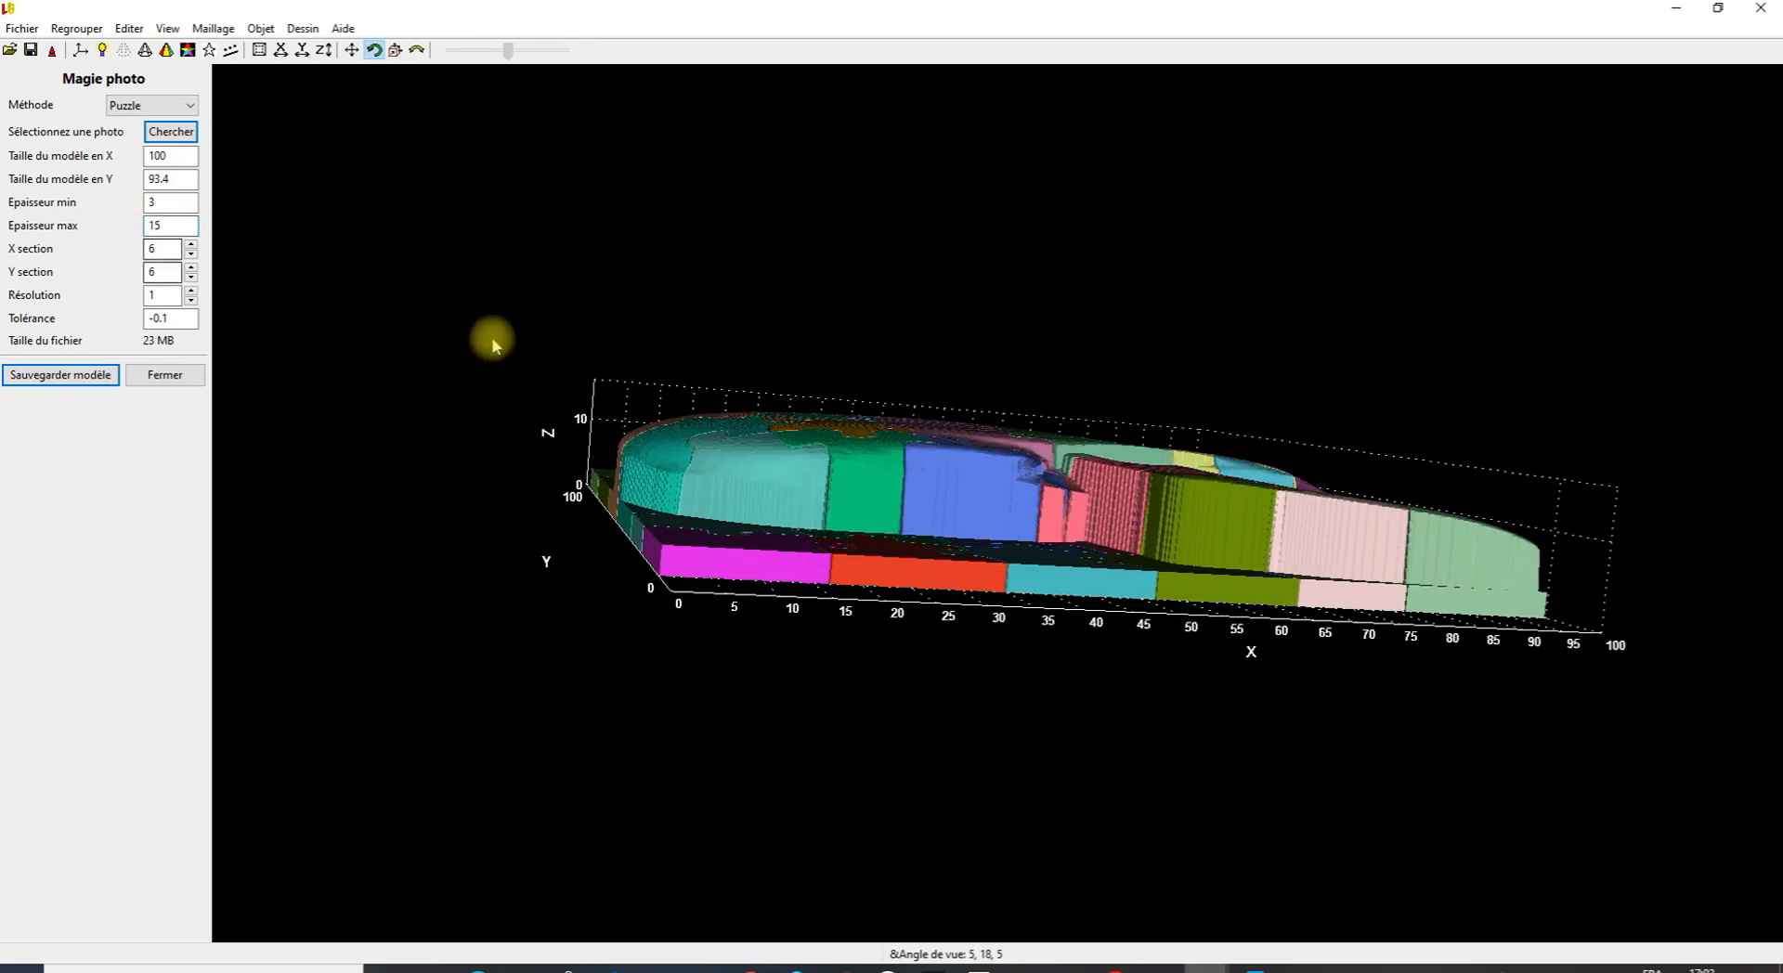
{"action": "left_click_drag", "start_coordinate": [1015, 310], "coordinate": [883, 426]}
Return the puzzle's maximum thickness to 6 and inspect the relief height from several sides.
{"action": "left_click_drag", "start_coordinate": [1227, 427], "coordinate": [454, 310]}
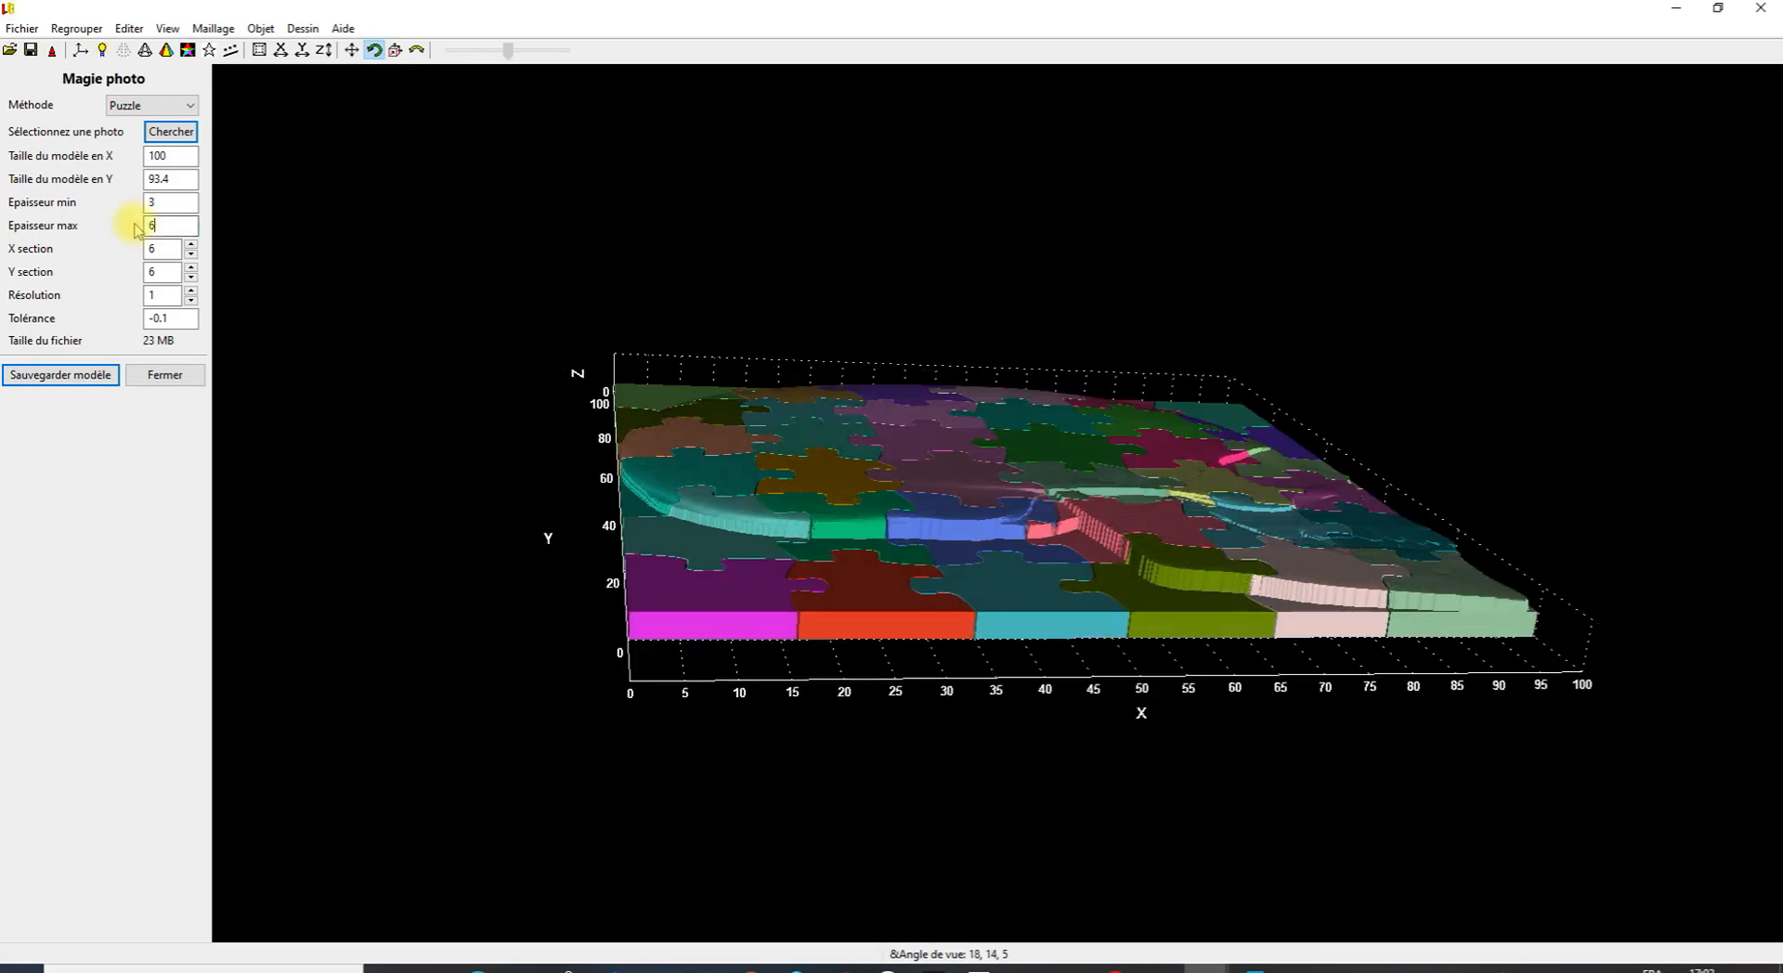
{"action": "left_click_drag", "start_coordinate": [895, 544], "coordinate": [724, 471]}
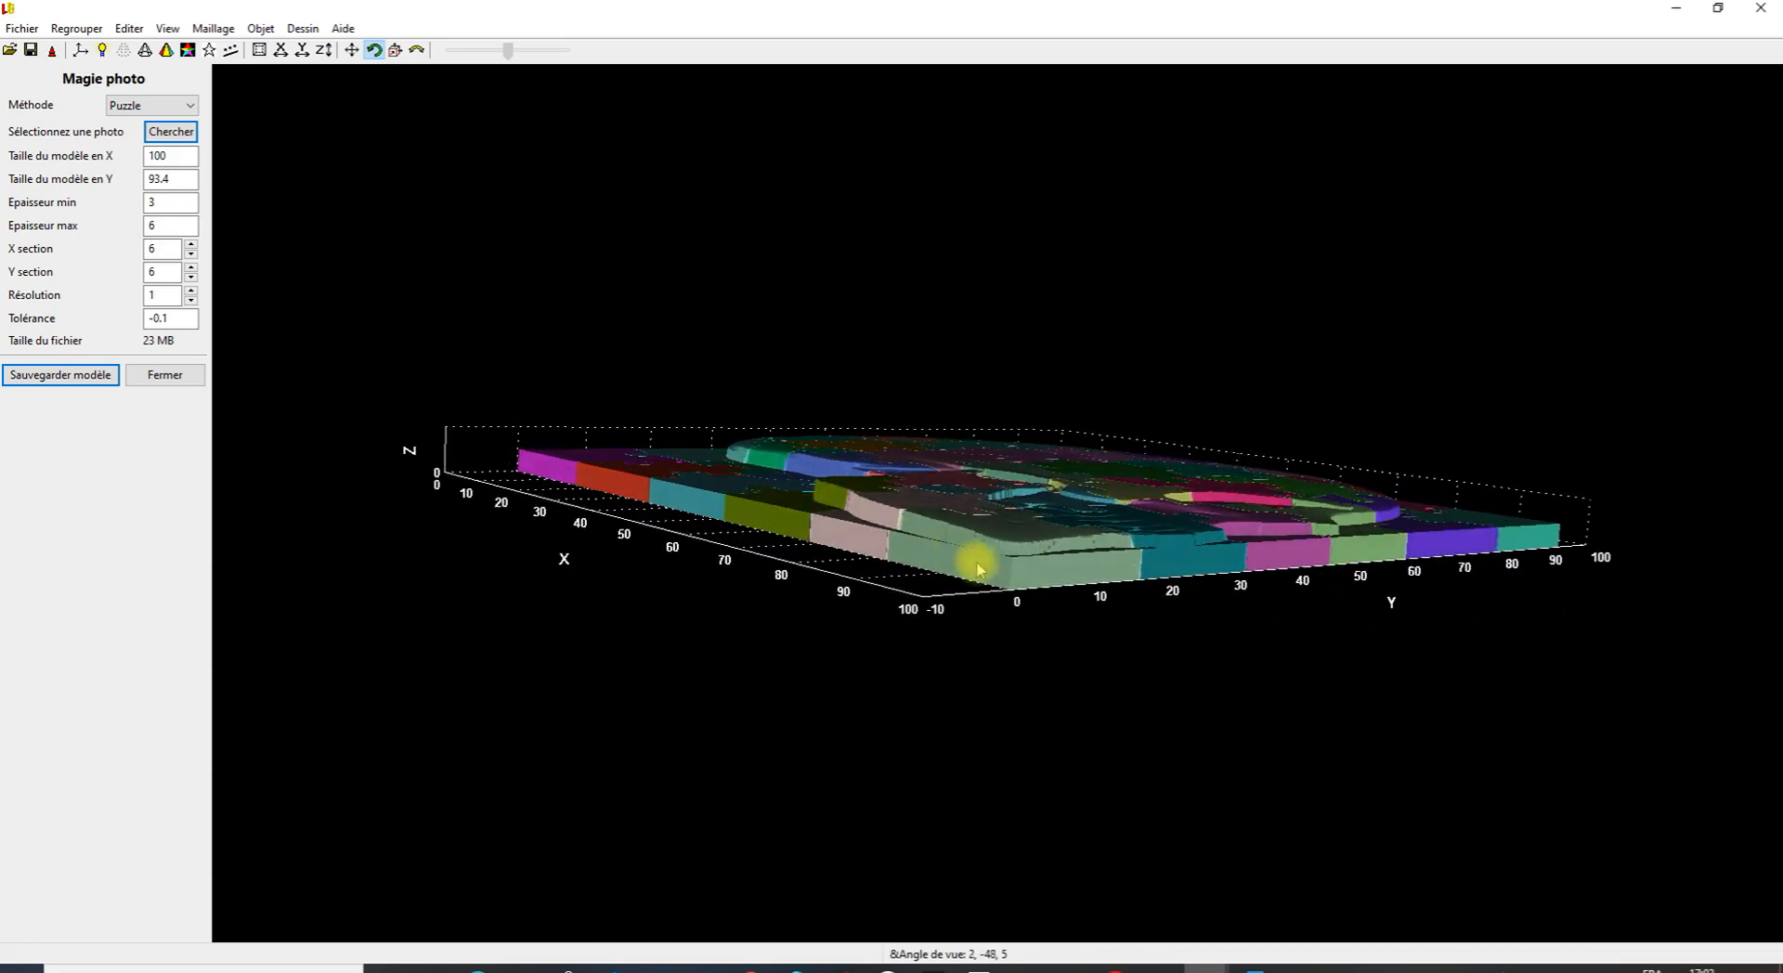
{"action": "left_click_drag", "start_coordinate": [1018, 657], "coordinate": [1077, 715]}
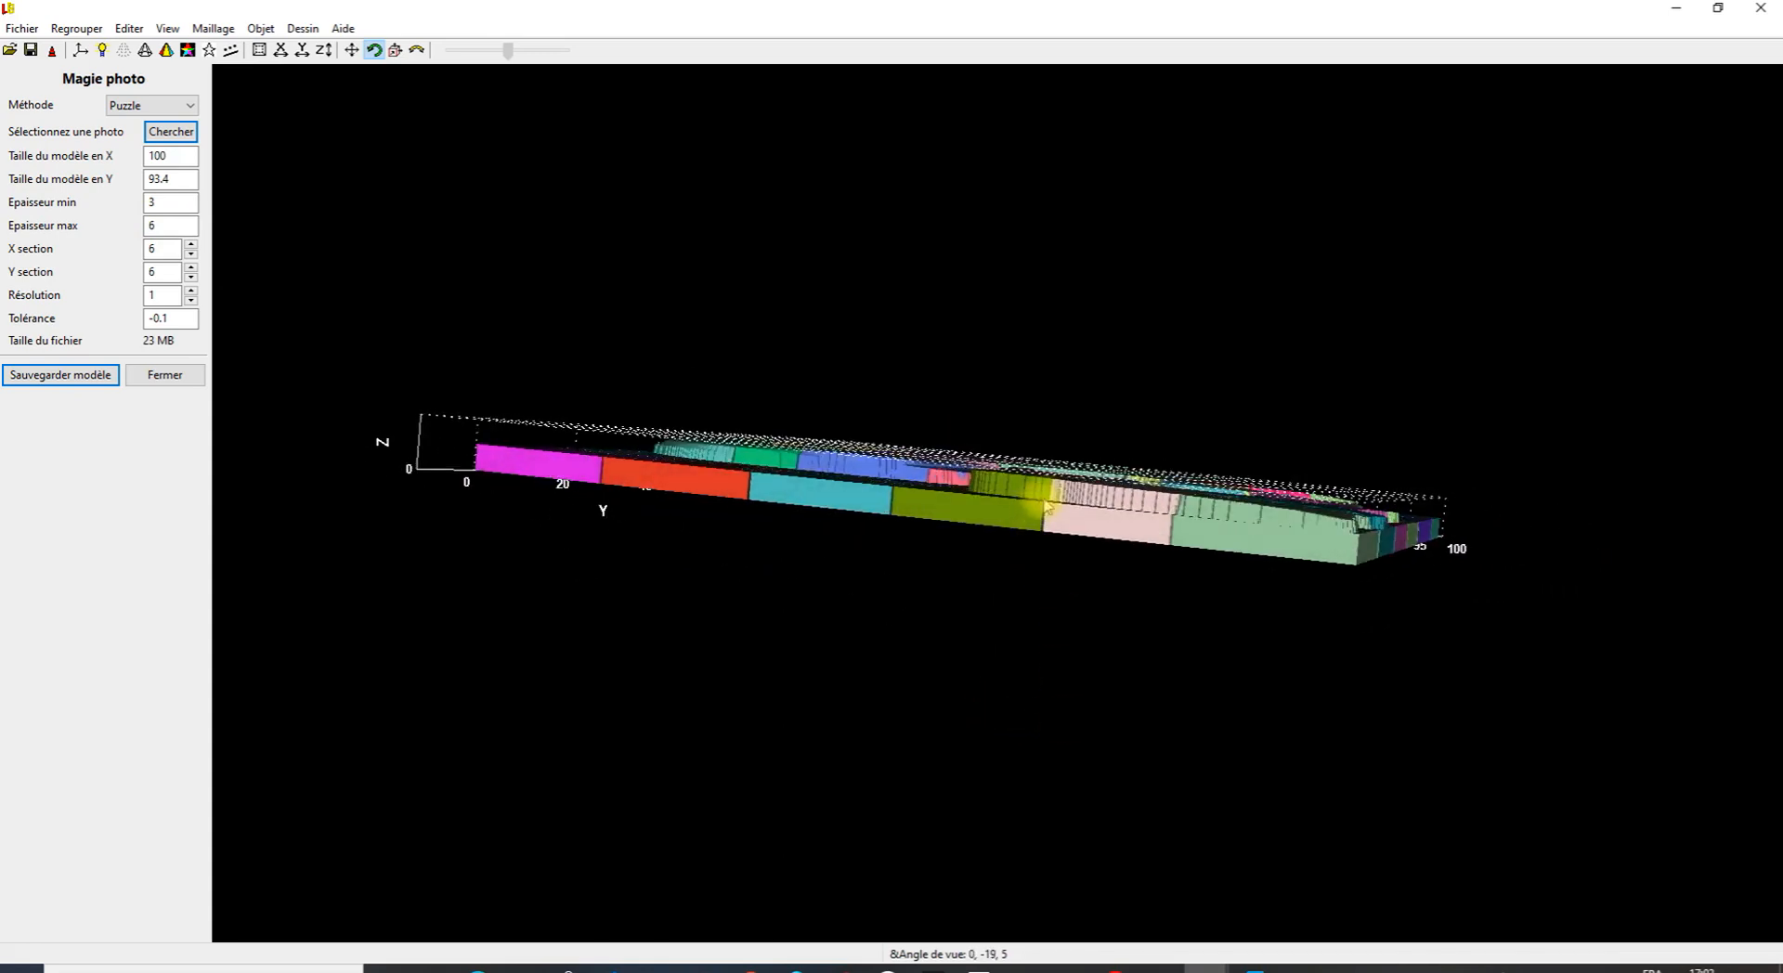
{"action": "left_click_drag", "start_coordinate": [1112, 494], "coordinate": [894, 736]}
{"action": "left_click_drag", "start_coordinate": [353, 430], "coordinate": [380, 398]}
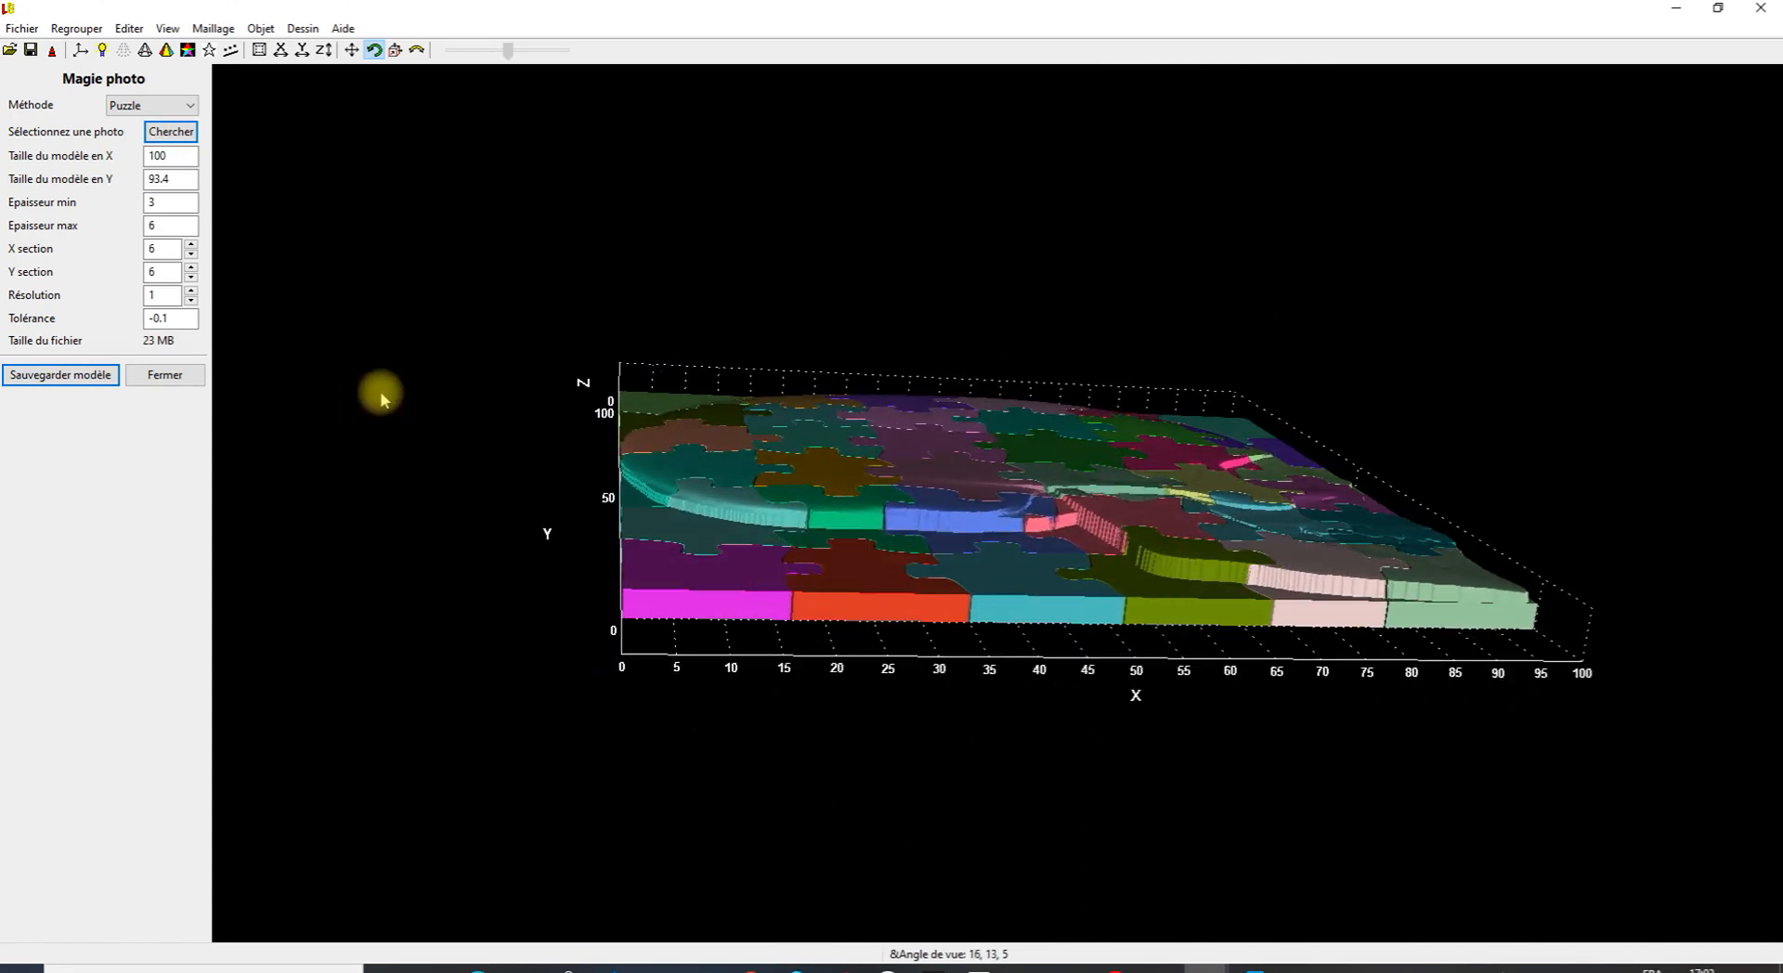
Set the puzzle's maximum thickness to 20 and examine the deeper skull relief.
{"action": "double_click", "coordinate": [161, 227]}
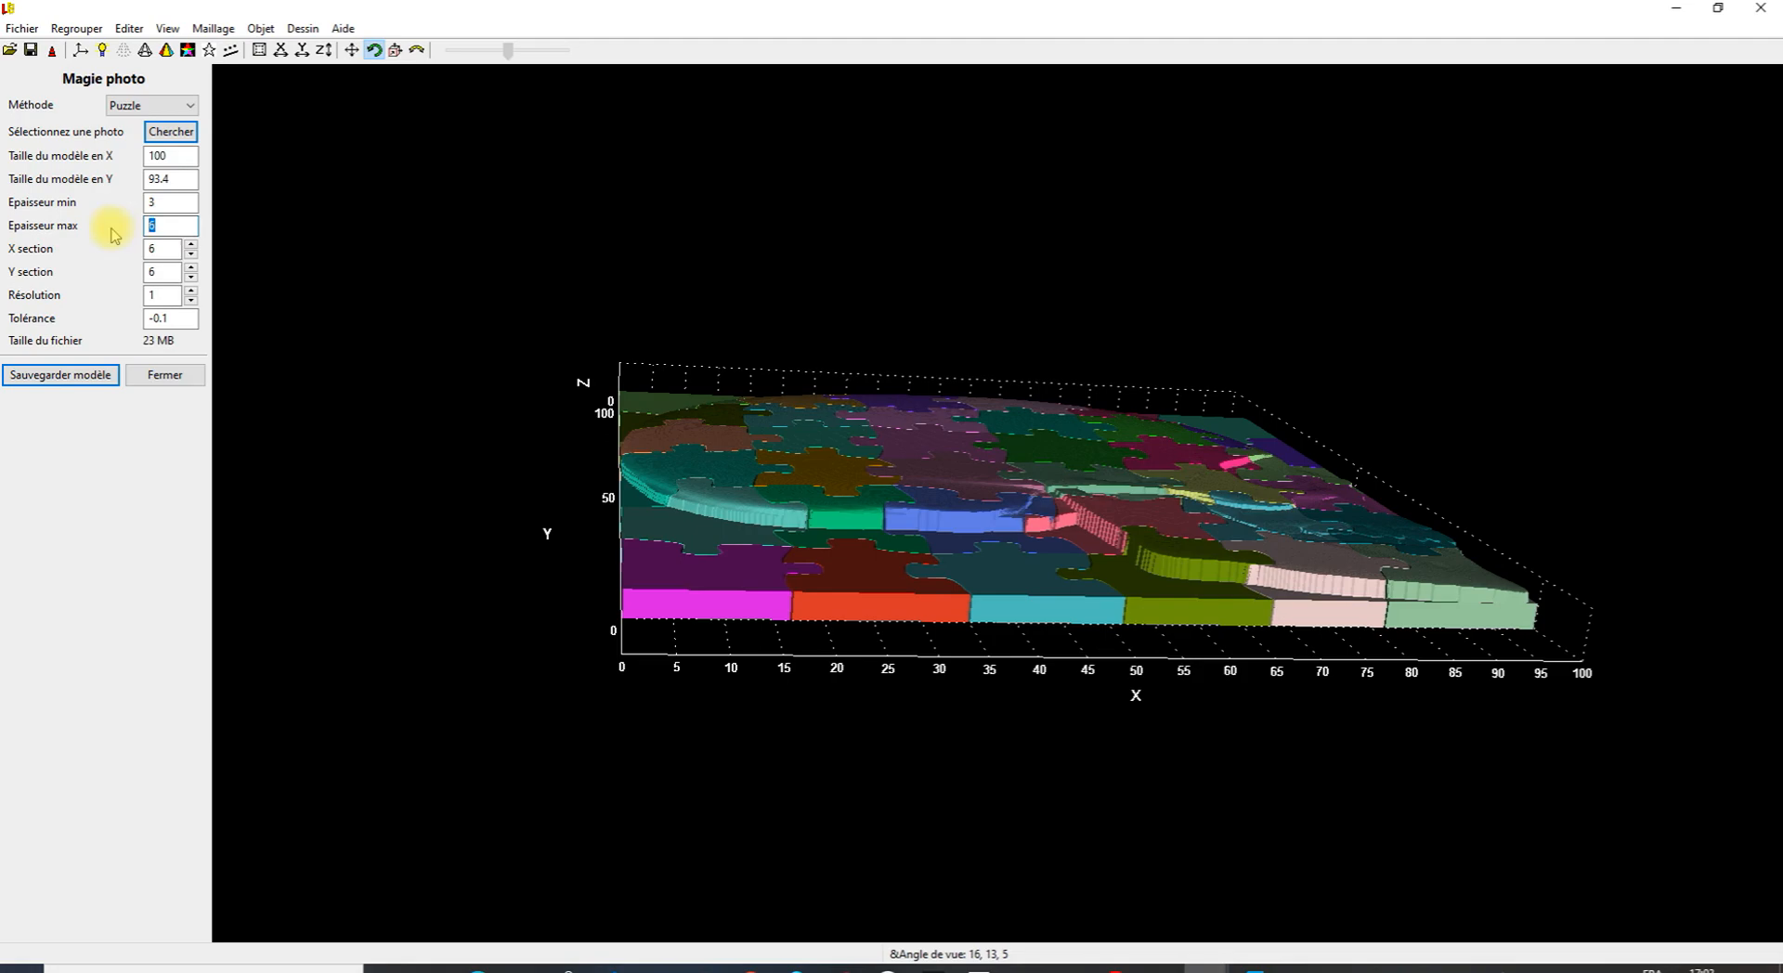
{"action": "key", "text": "Return"}
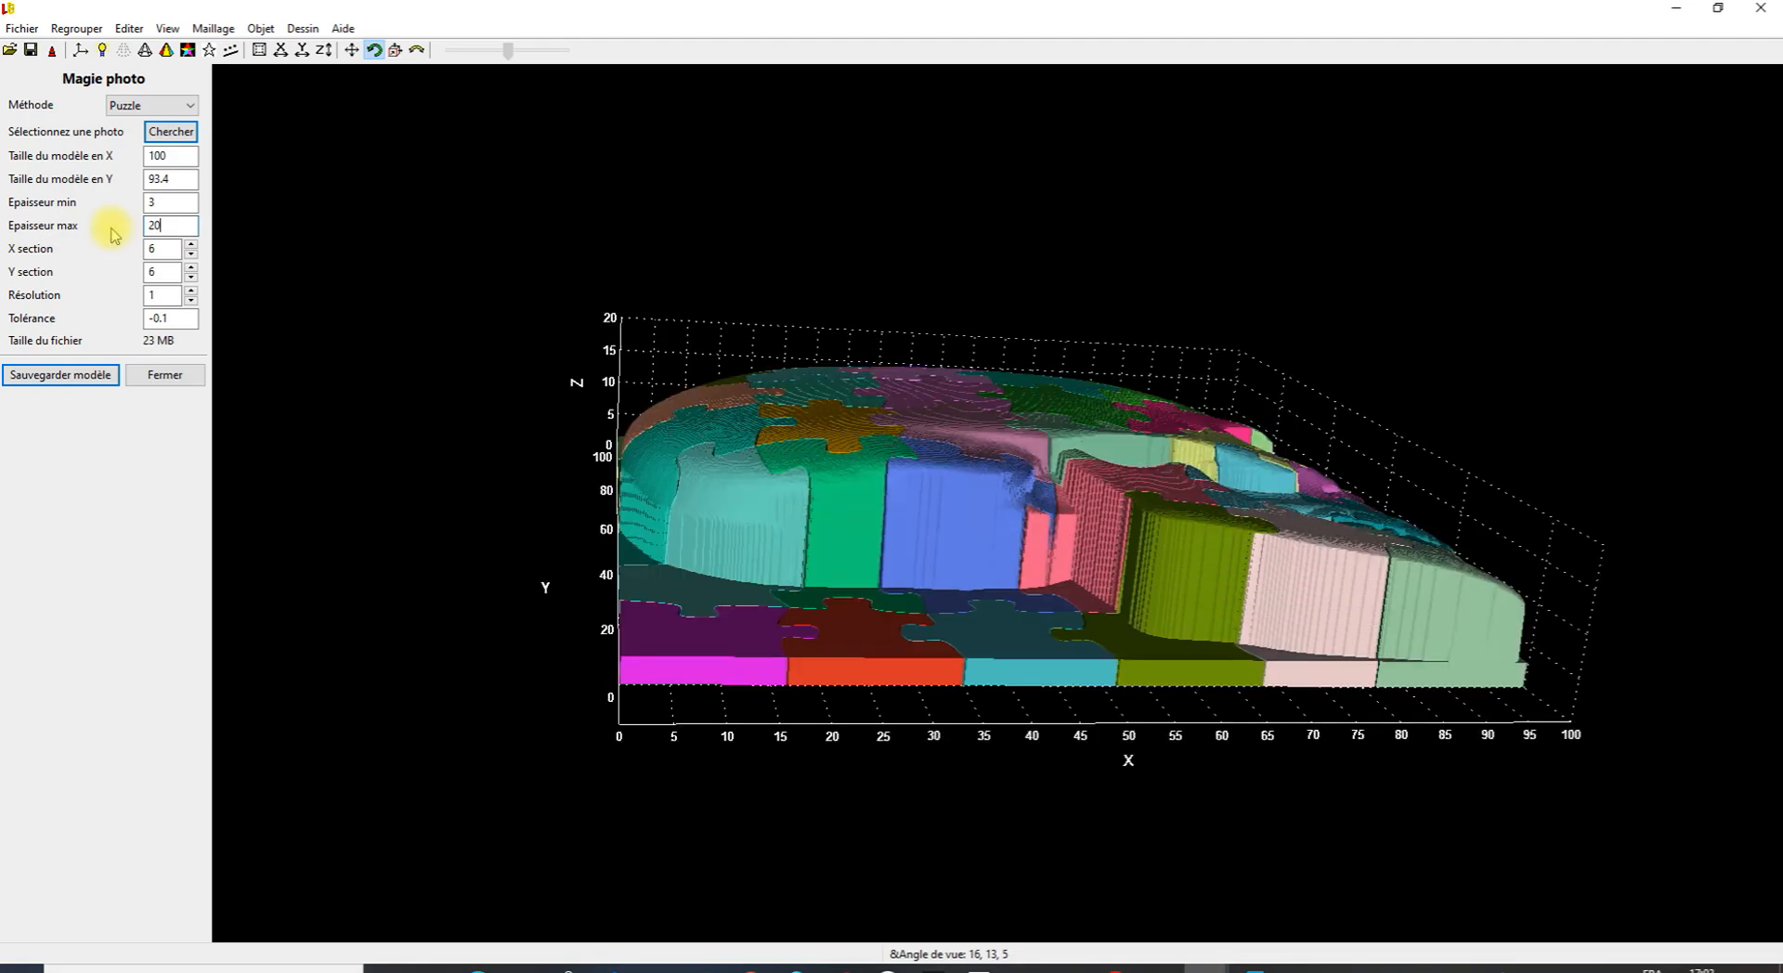
{"action": "left_click_drag", "start_coordinate": [900, 278], "coordinate": [1106, 648]}
{"action": "left_click_drag", "start_coordinate": [1518, 645], "coordinate": [1578, 504]}
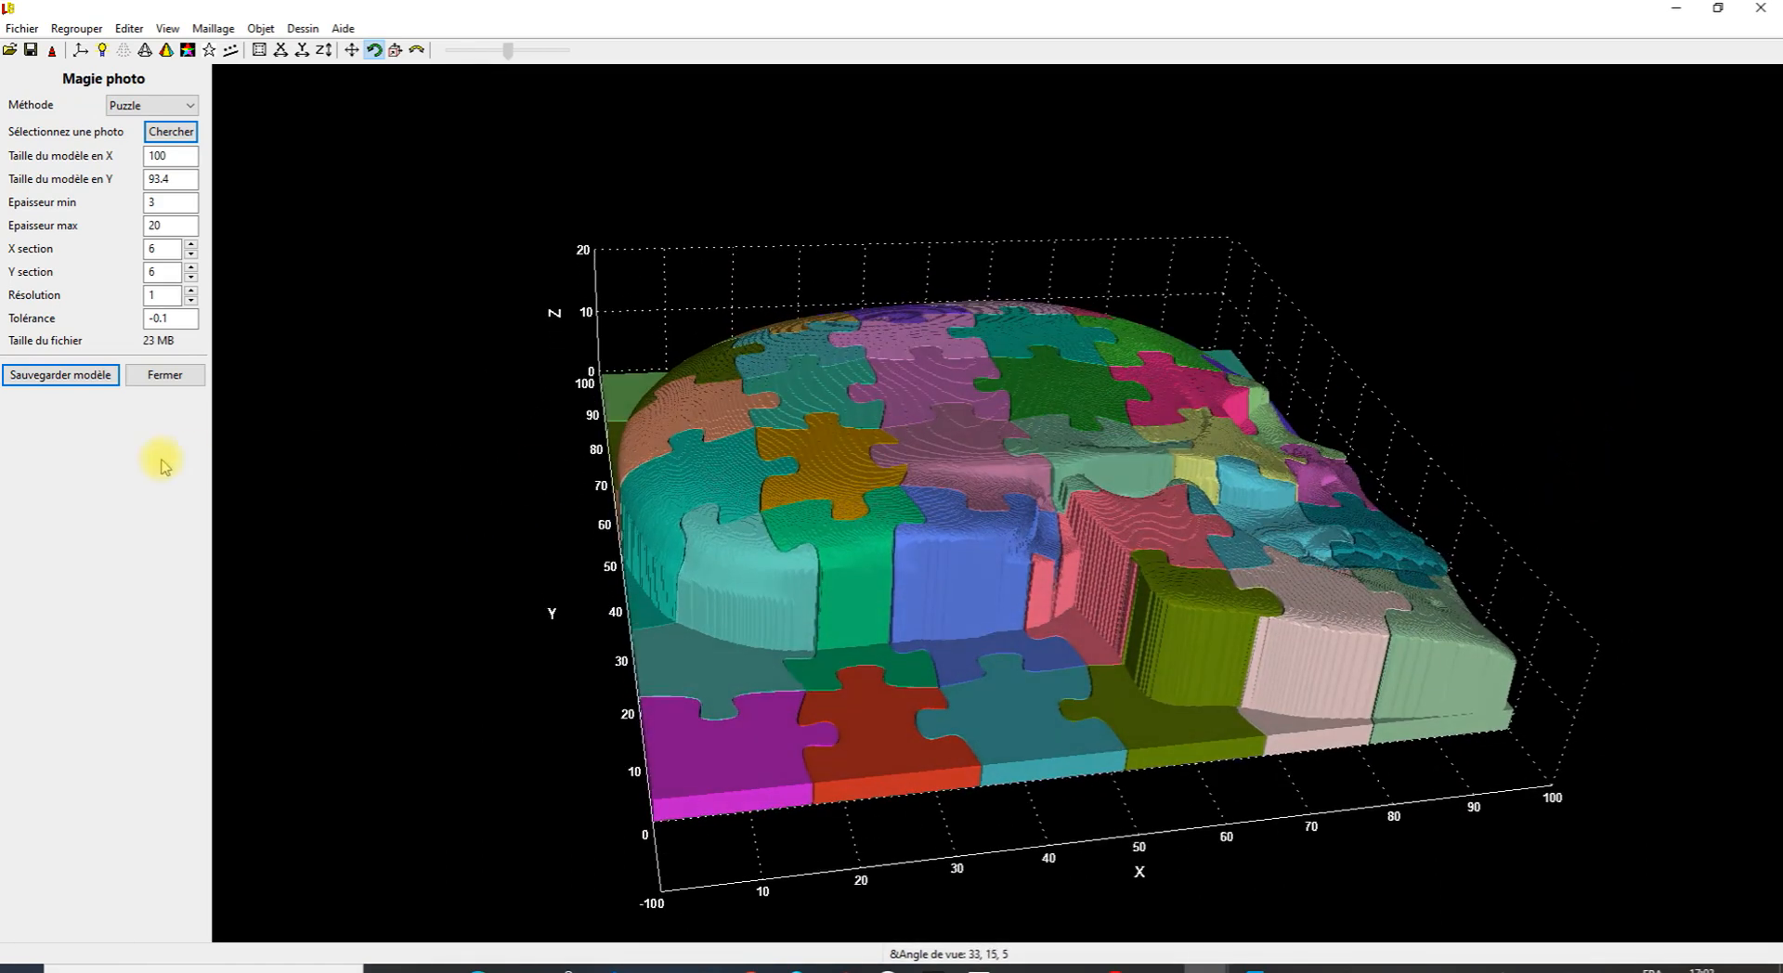
Try a minimum thickness of 10 for the puzzle base and view it from the side.
{"action": "double_click", "coordinate": [161, 202]}
{"action": "type", "text": "10"}
{"action": "left_click_drag", "start_coordinate": [551, 381], "coordinate": [657, 520]}
Set the puzzle's minimum thickness to 6 and its maximum thickness to 15.
{"action": "double_click", "coordinate": [163, 200]}
{"action": "key", "text": "BackSpace"}
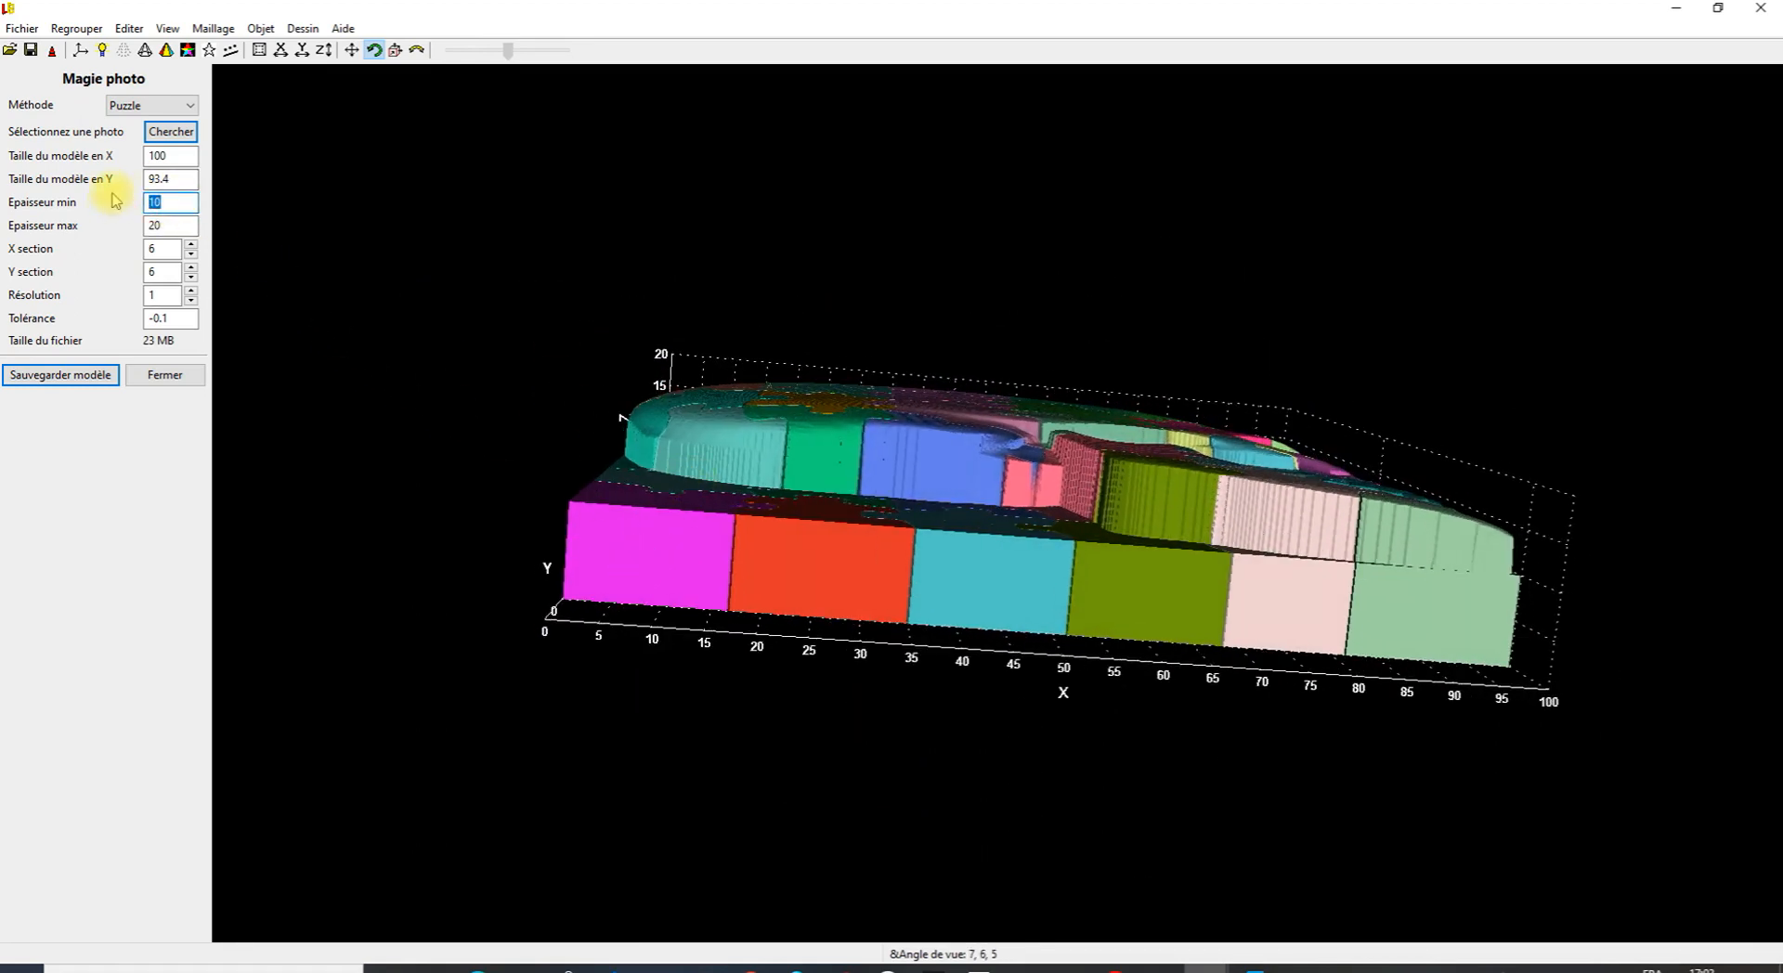
{"action": "left_click", "coordinate": [175, 225]}
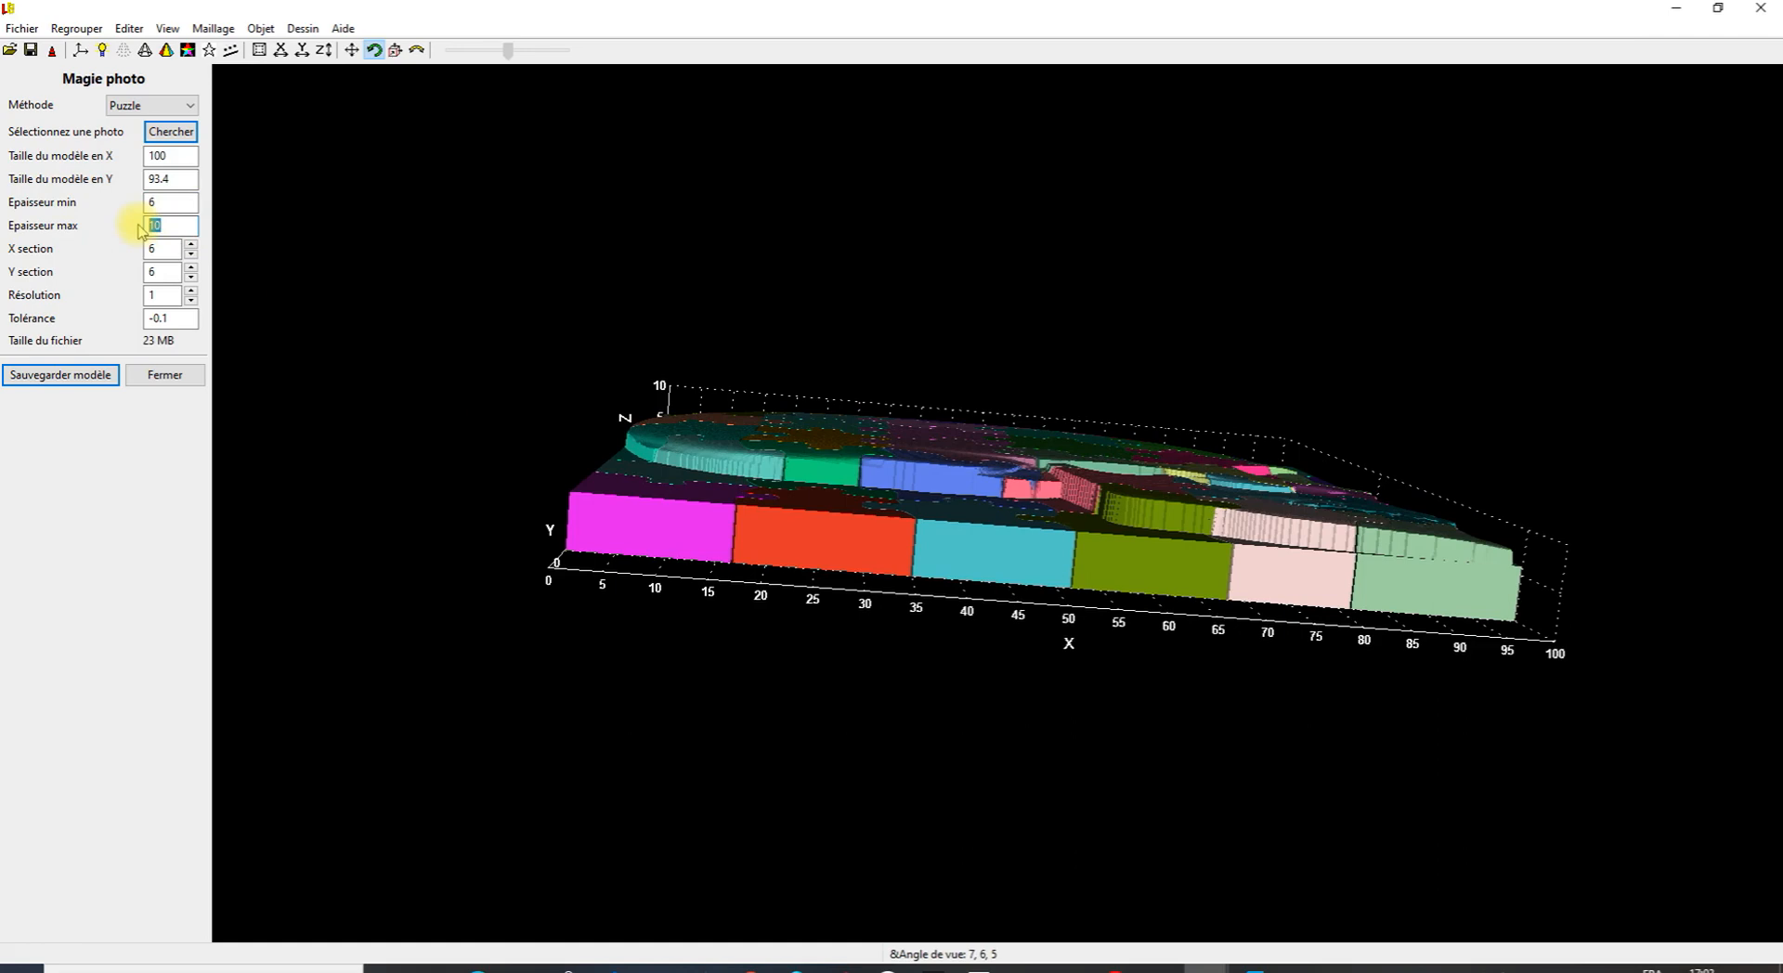
{"action": "left_click_drag", "start_coordinate": [381, 262], "coordinate": [383, 434]}
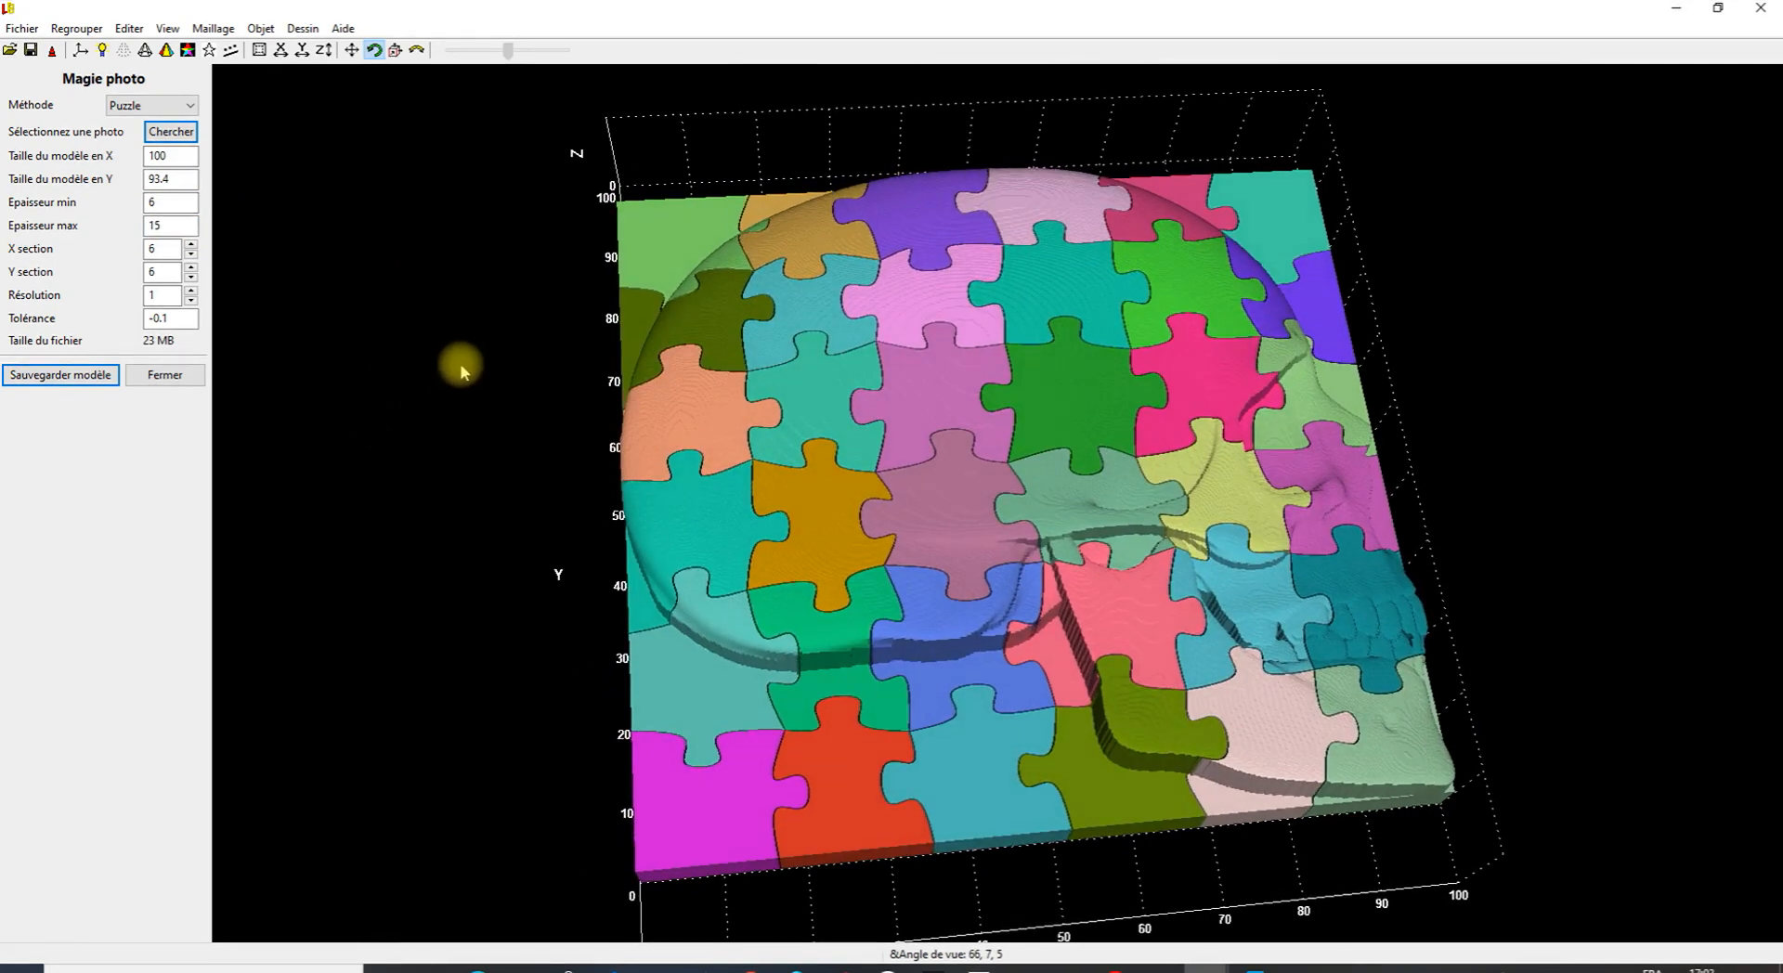
Divide the skull puzzle into 15 X sections and 15 Y sections.
{"action": "scroll", "coordinate": [461, 362], "scroll_direction": "down", "scroll_amount": 2}
{"action": "left_click_drag", "start_coordinate": [497, 286], "coordinate": [485, 310]}
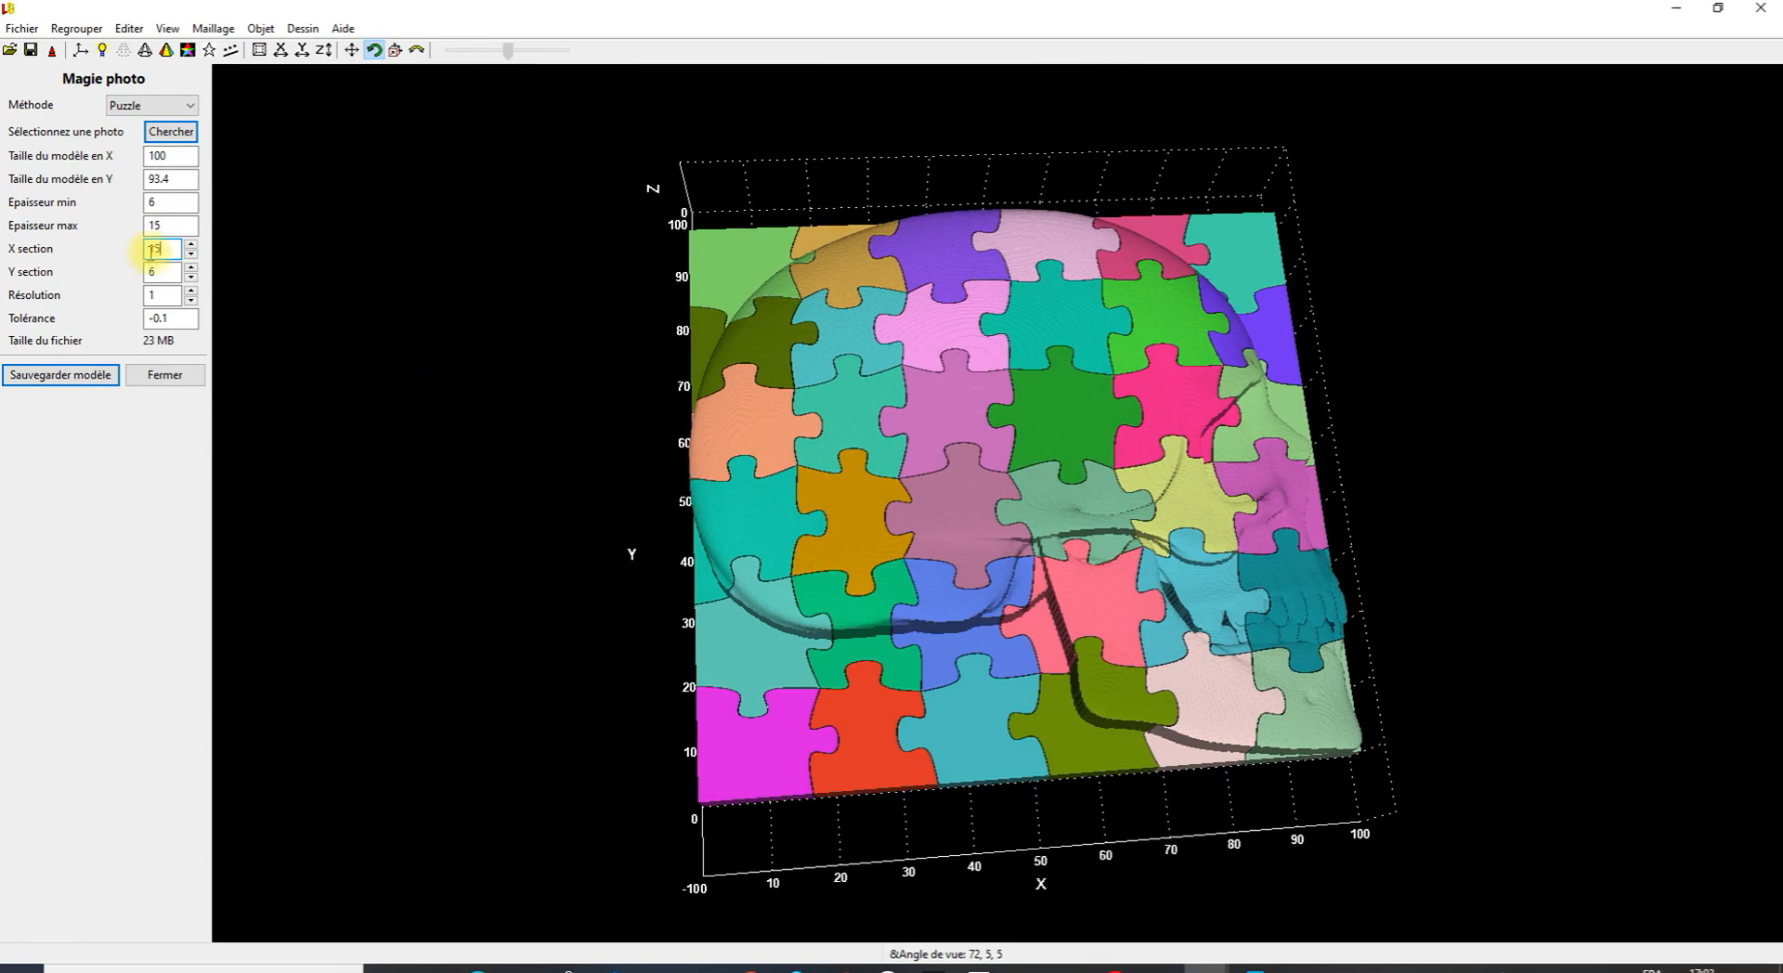
{"action": "left_click_drag", "start_coordinate": [149, 274], "coordinate": [171, 272]}
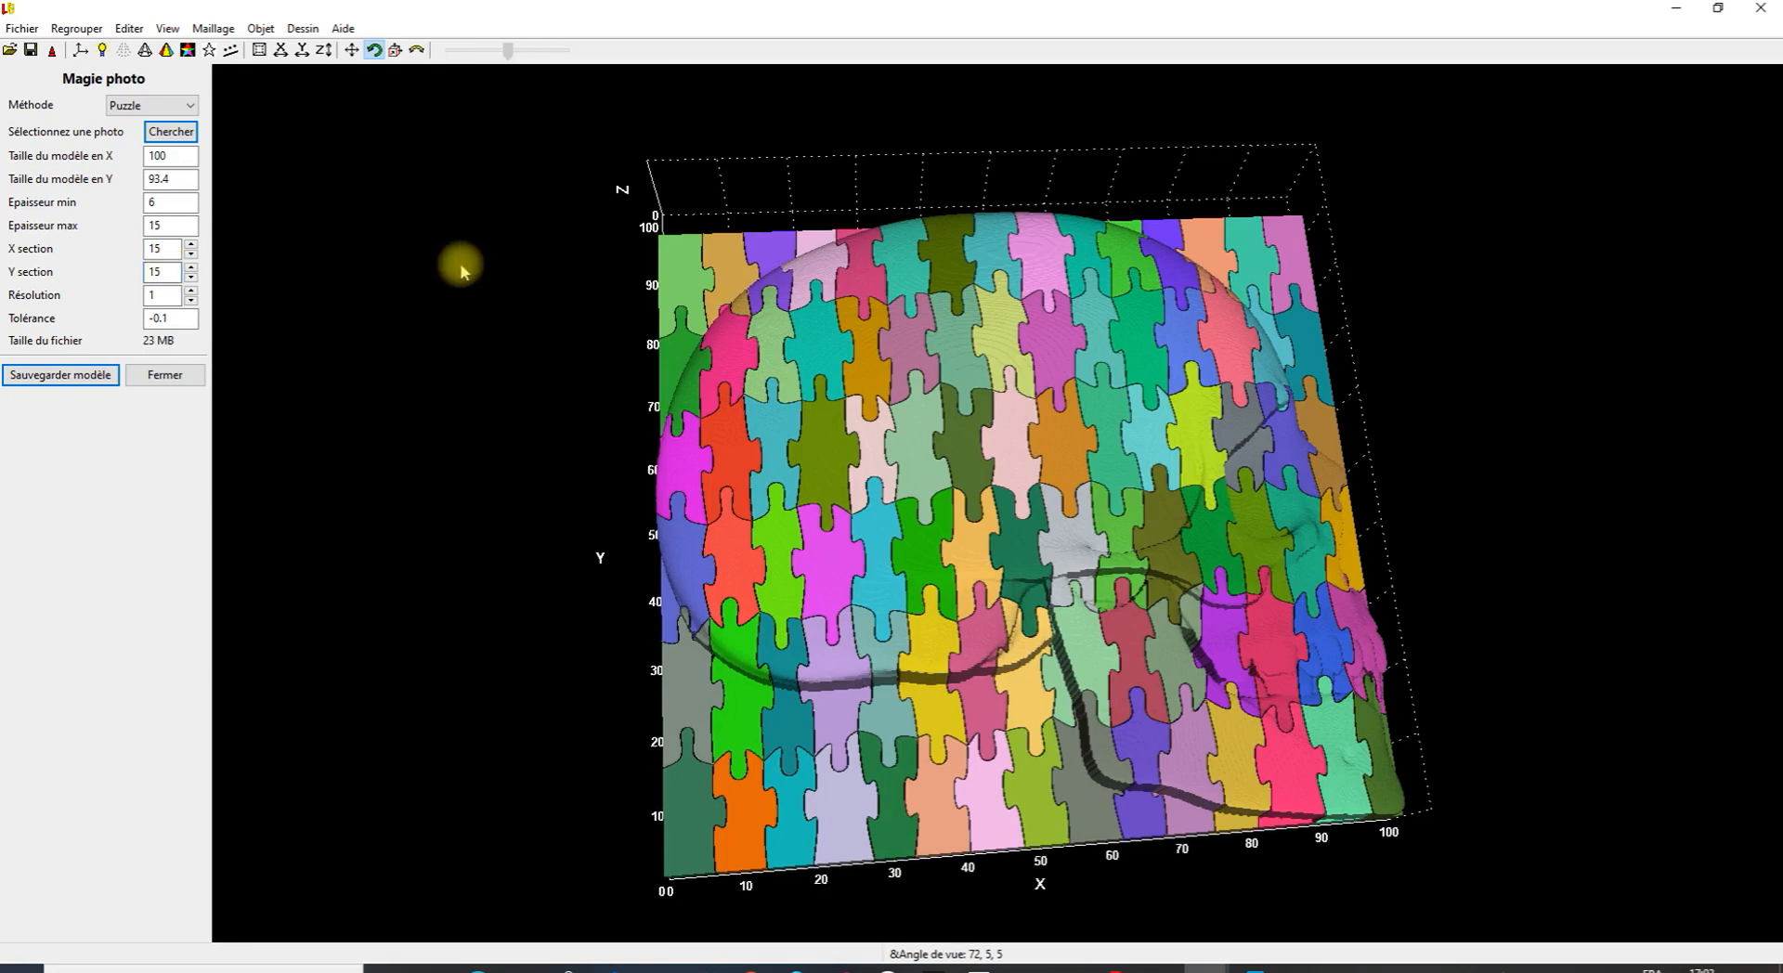
{"action": "left_click", "coordinate": [432, 258]}
{"action": "left_click_drag", "start_coordinate": [561, 381], "coordinate": [554, 461]}
Set the skull puzzle's model size in X to 300.
{"action": "double_click", "coordinate": [142, 156]}
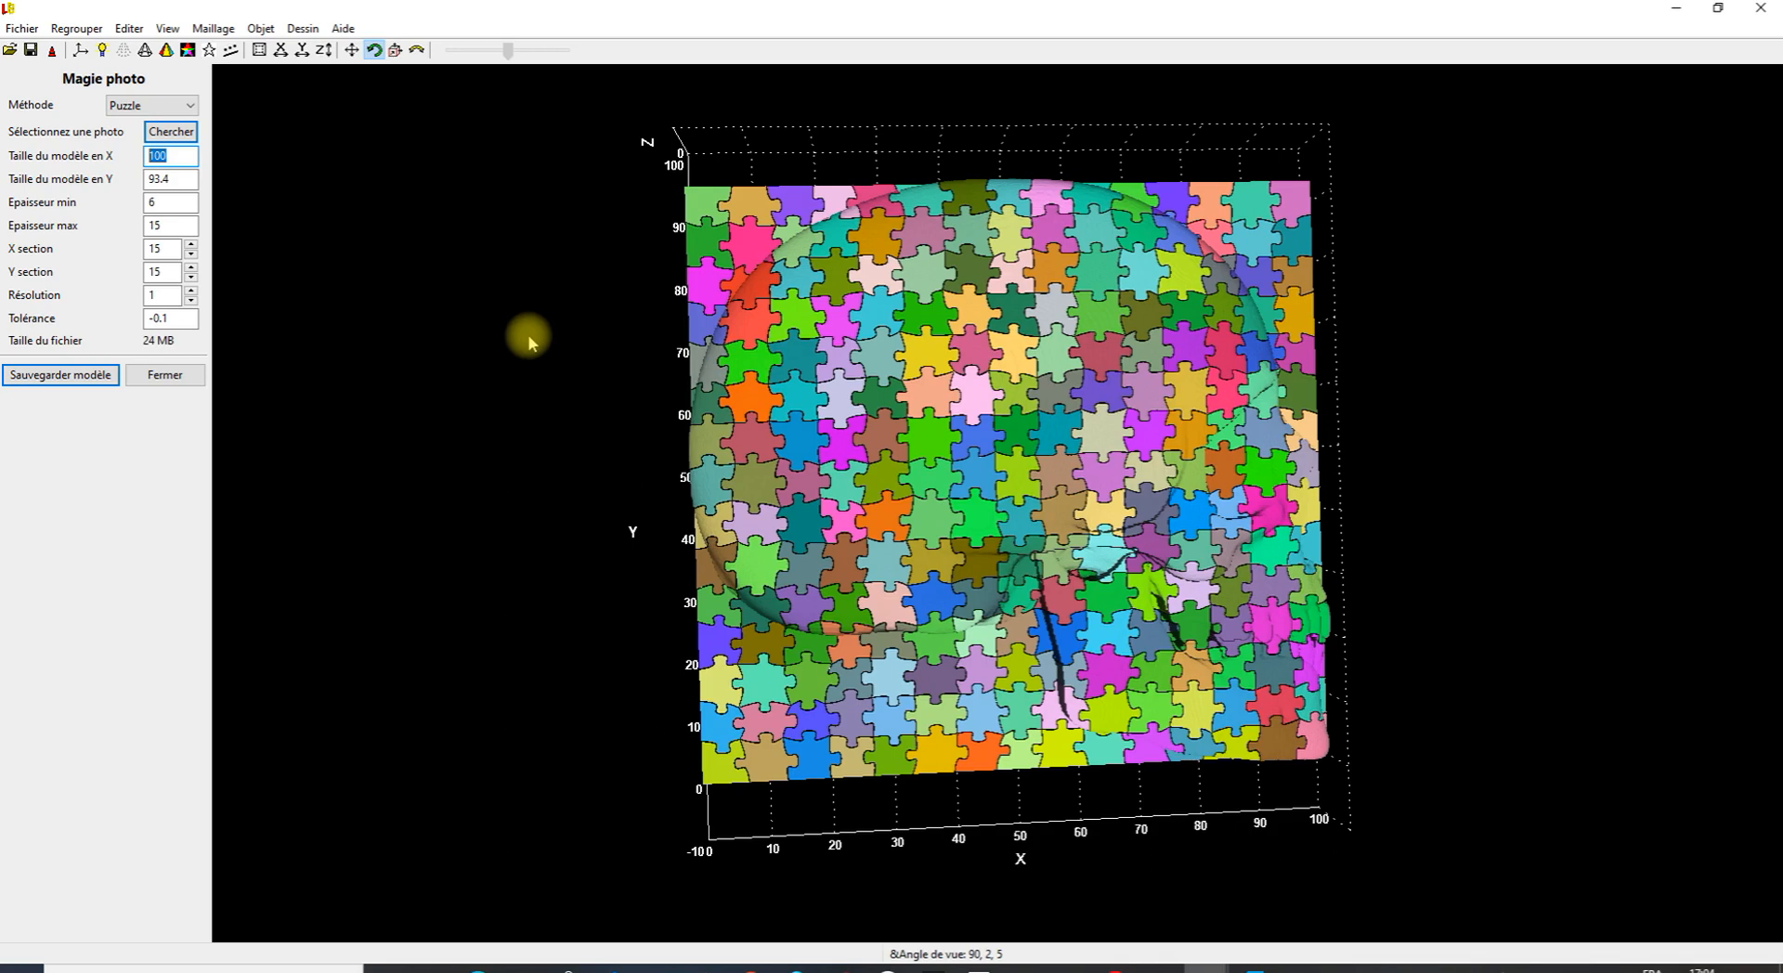
{"action": "type", "text": "3"}
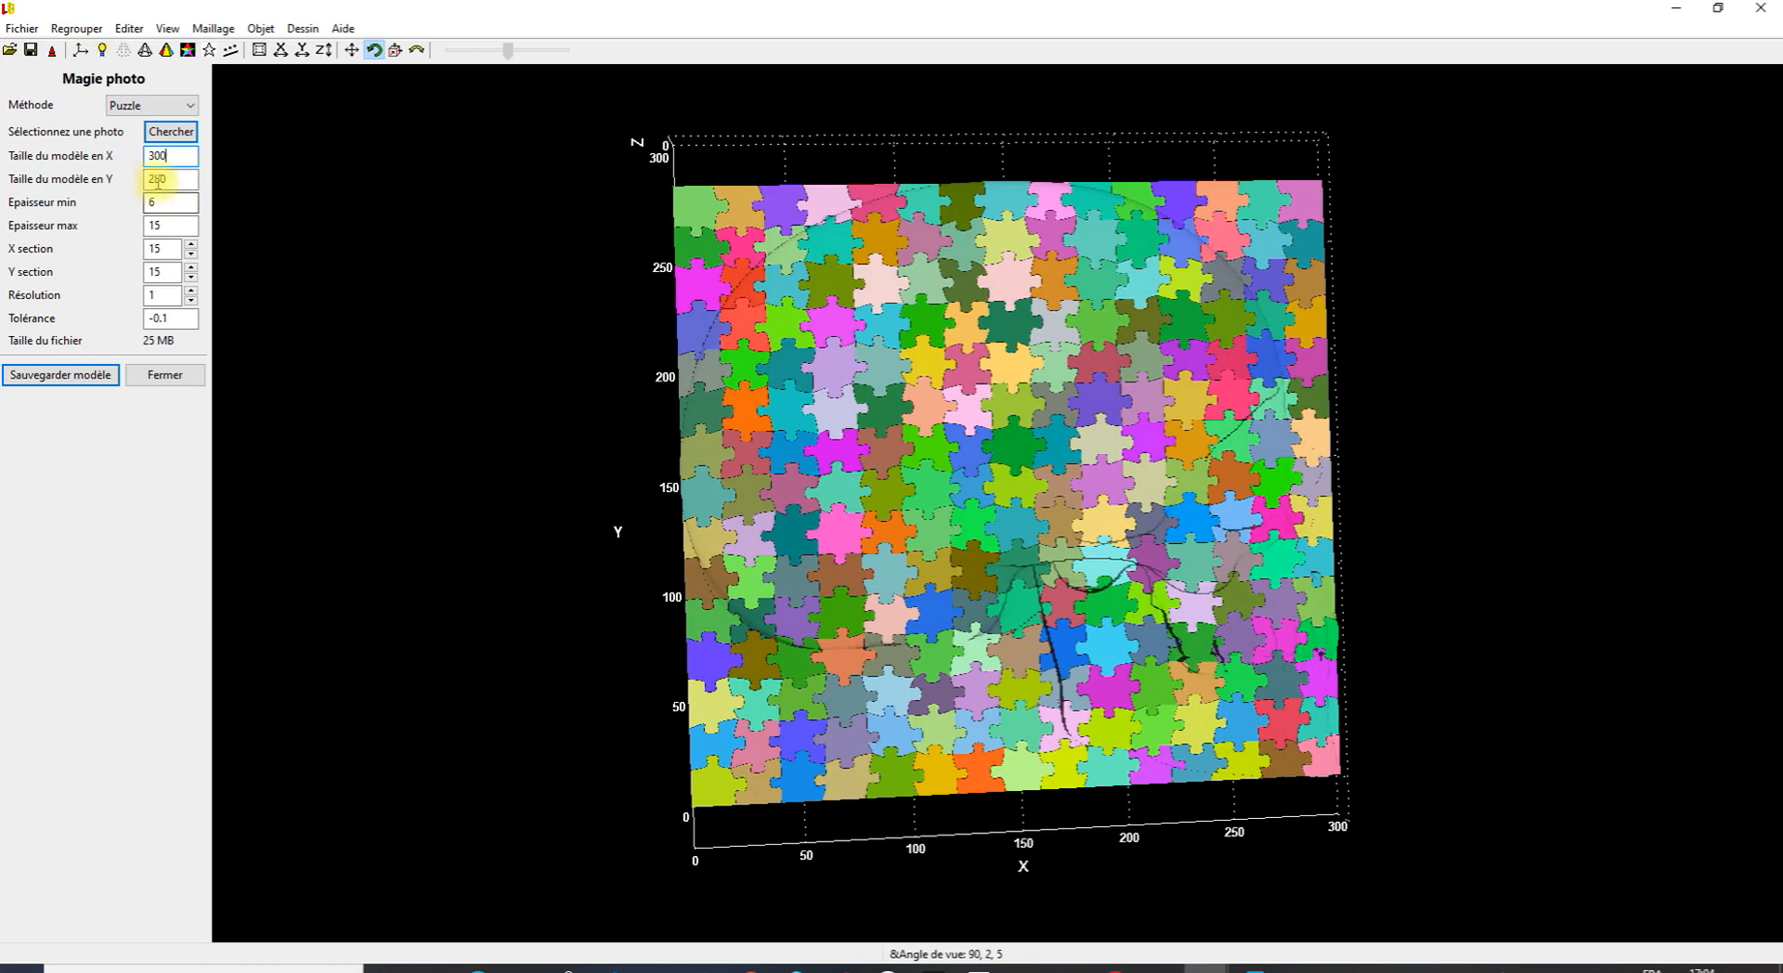
Increase the skull puzzle's maximum thickness to 25 for a deeper relief.
{"action": "left_click_drag", "start_coordinate": [477, 420], "coordinate": [338, 238]}
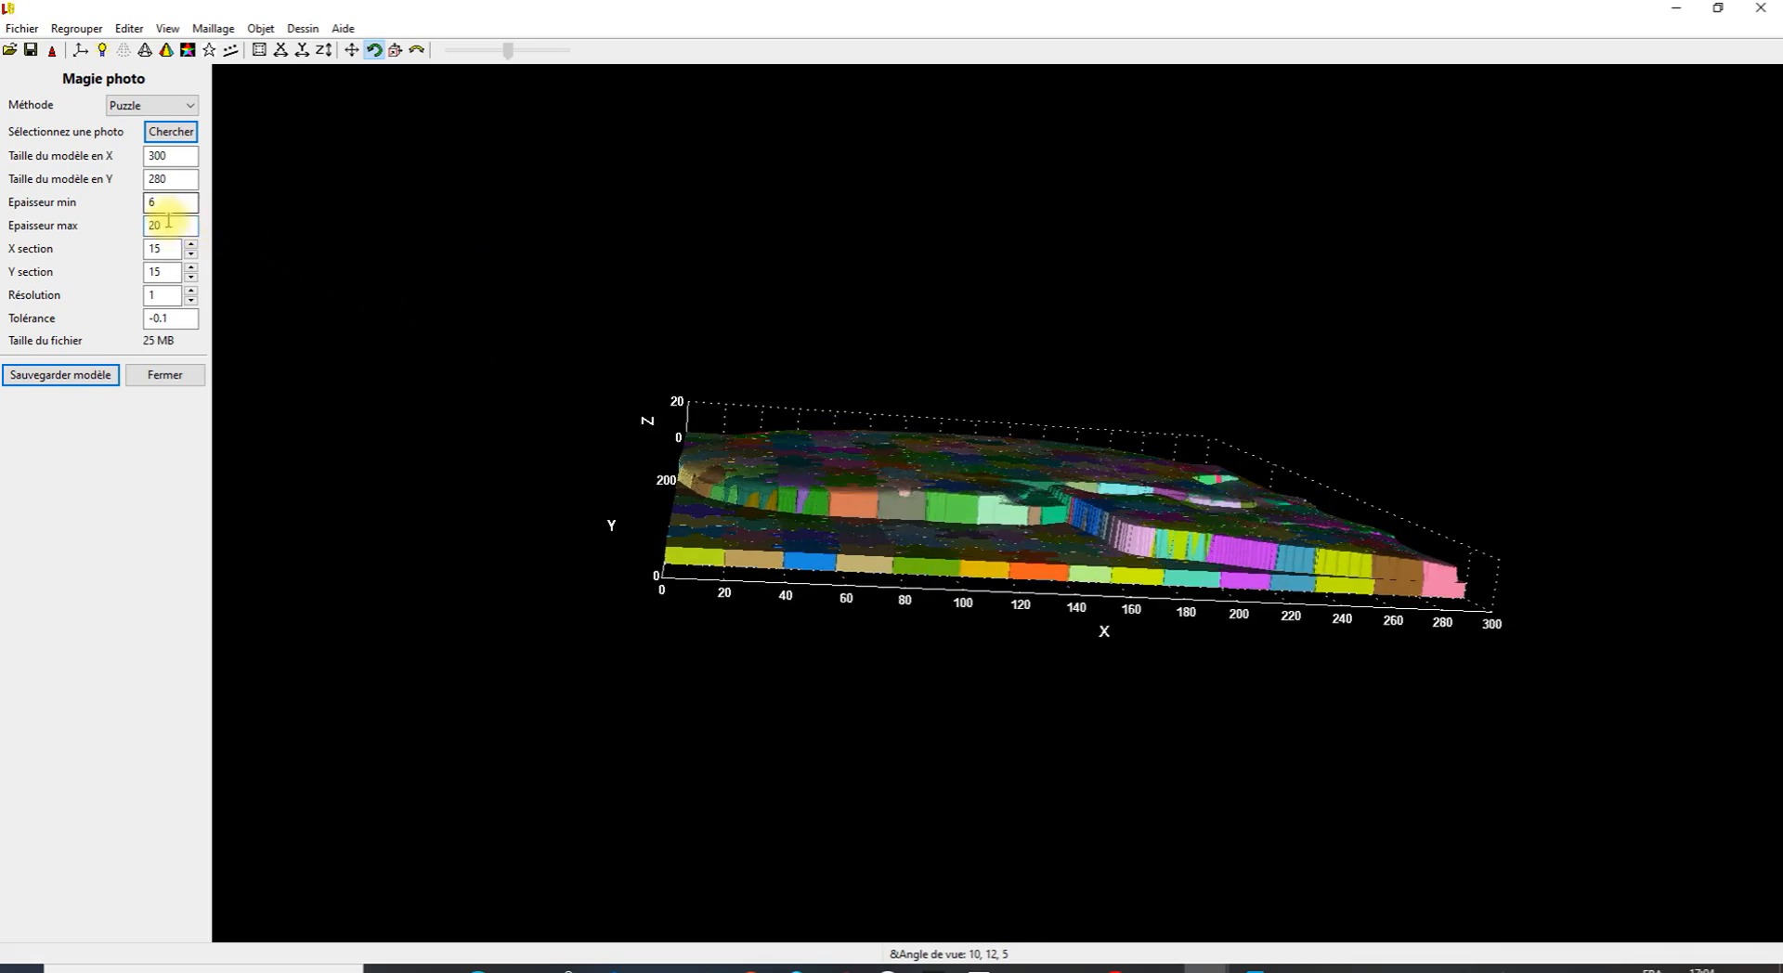
{"action": "left_click_drag", "start_coordinate": [169, 220], "coordinate": [142, 221]}
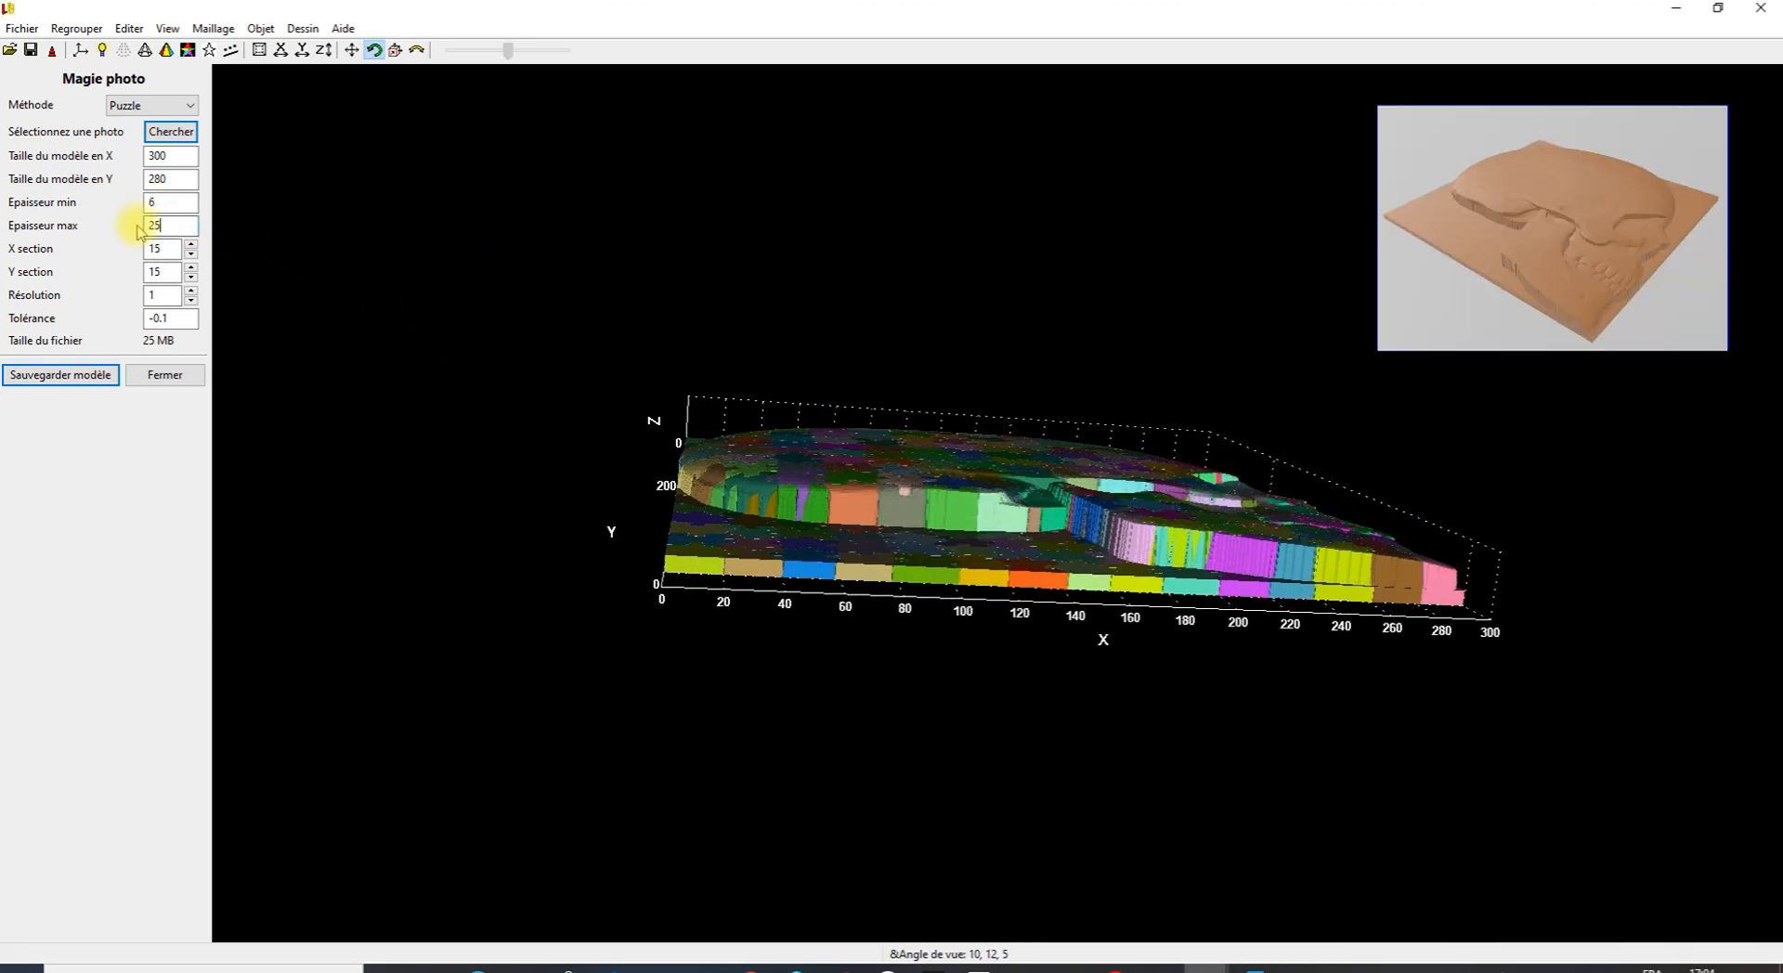
{"action": "left_click_drag", "start_coordinate": [654, 480], "coordinate": [624, 645]}
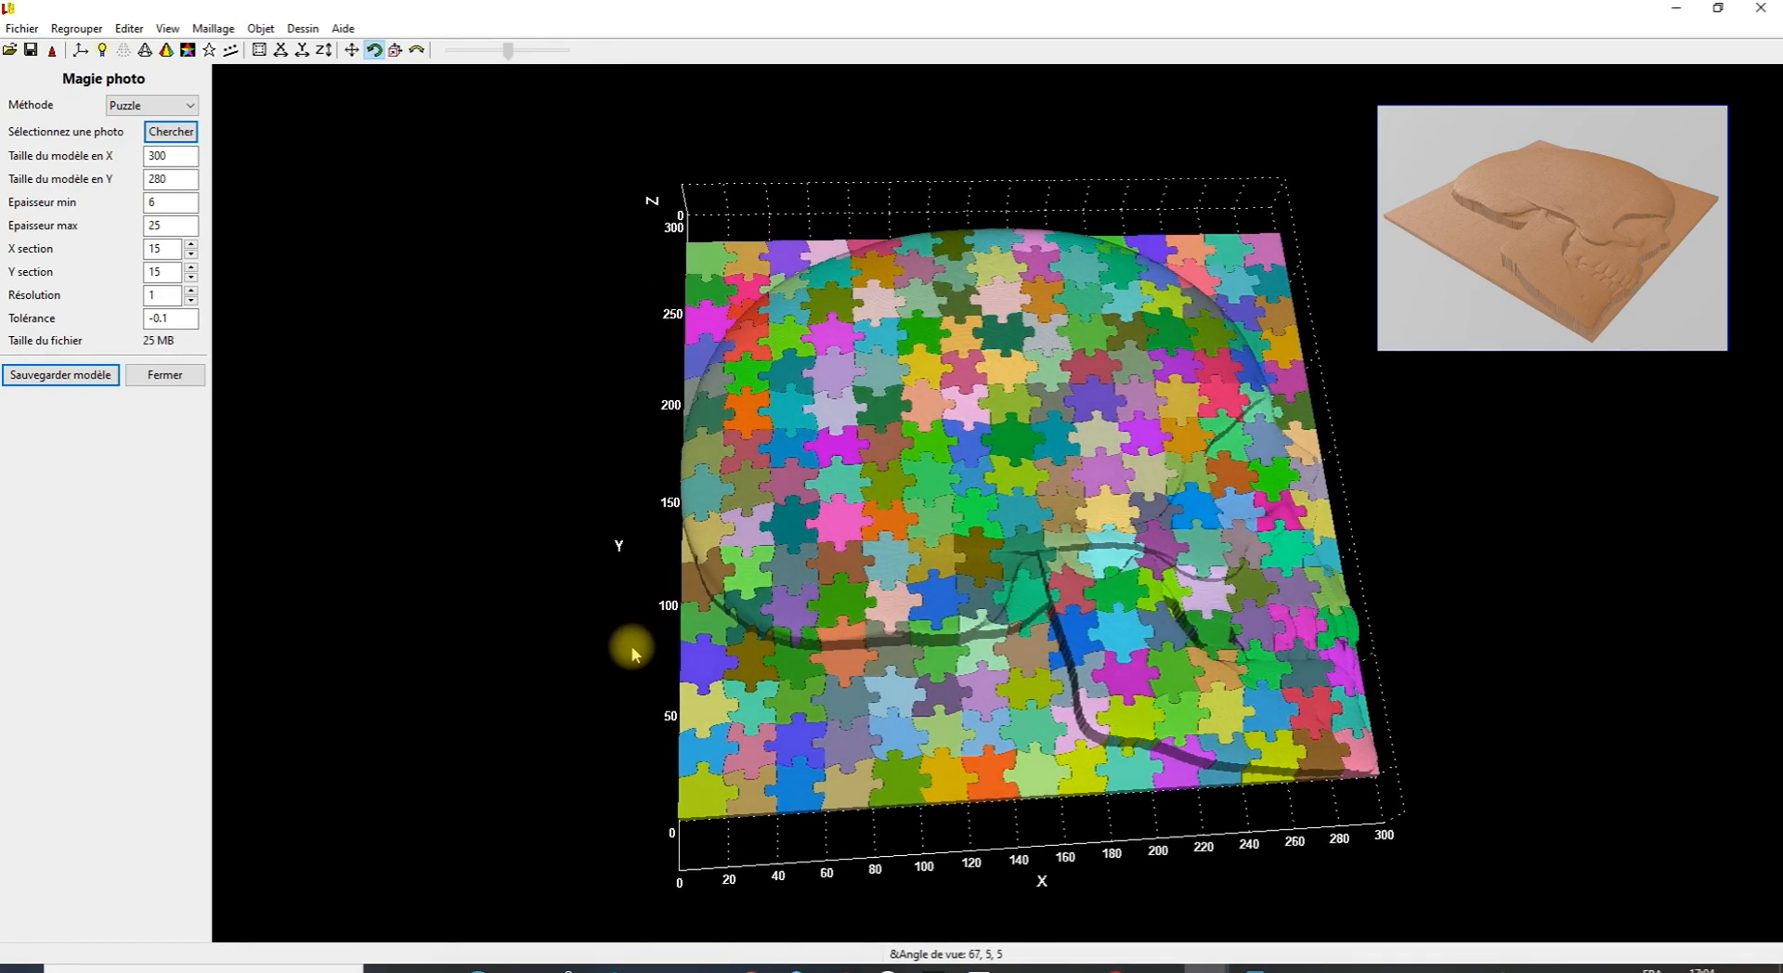
Save the skull puzzle model into the Tuto LuBan Puzzles folder on the desktop.
{"action": "left_click", "coordinate": [71, 381]}
{"action": "left_click", "coordinate": [68, 379]}
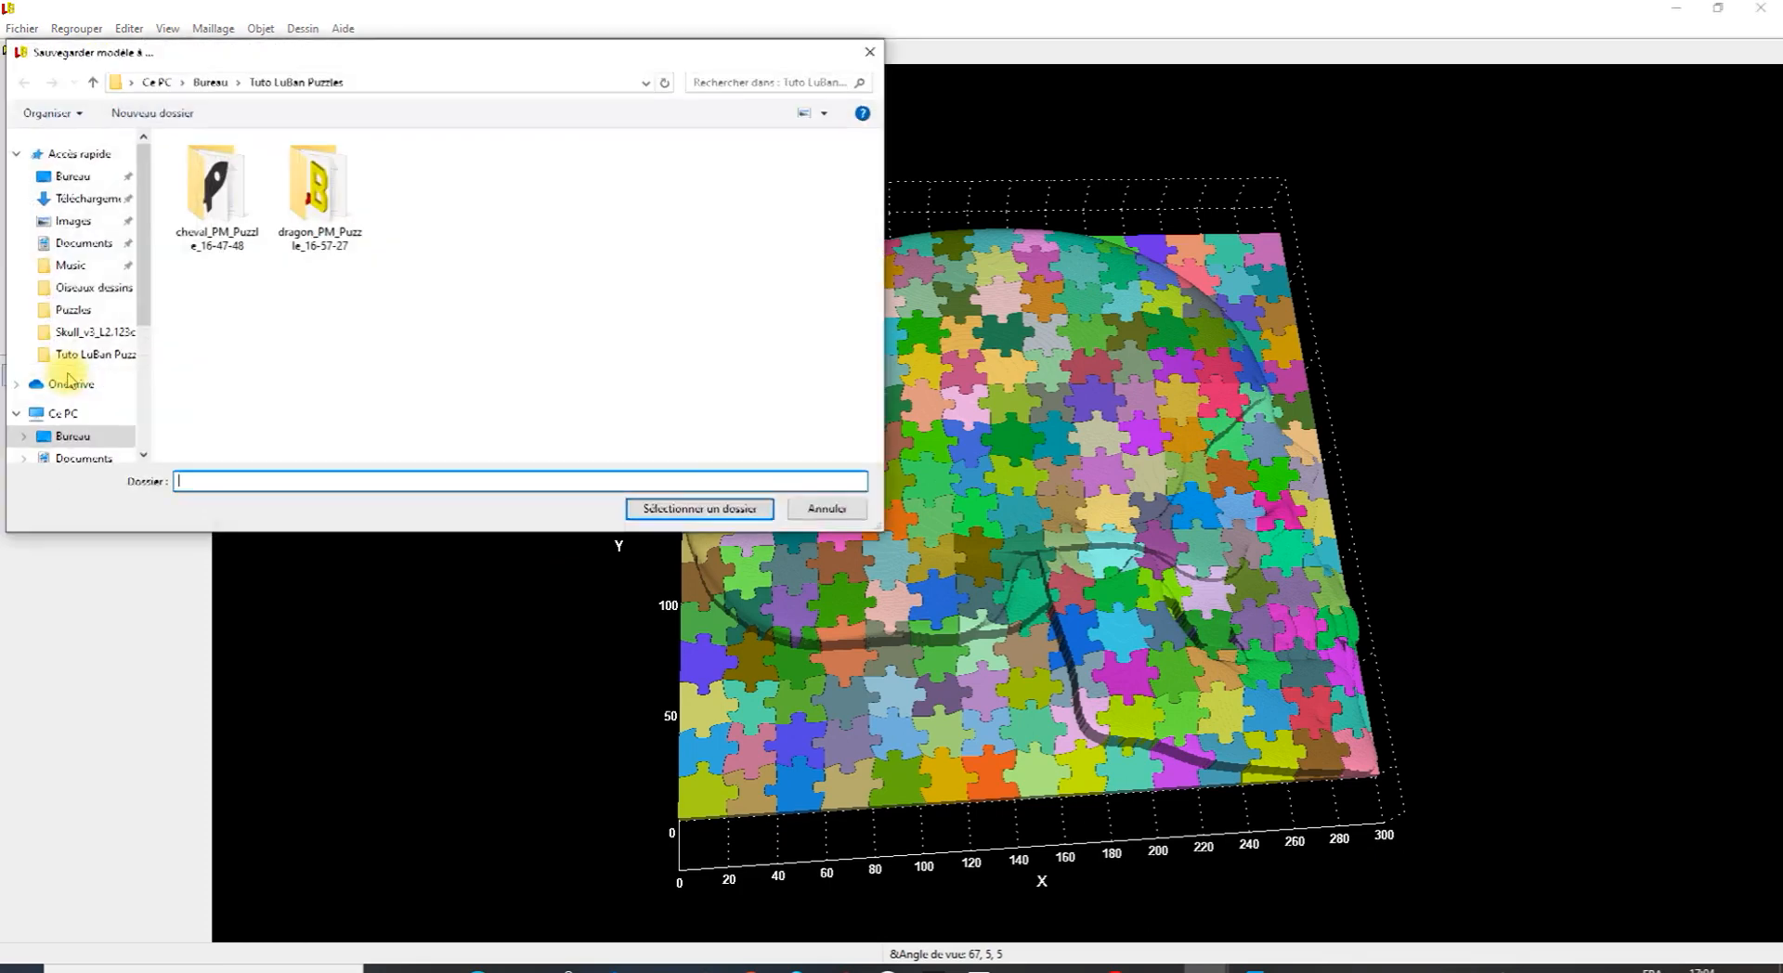
{"action": "left_click", "coordinate": [303, 85]}
{"action": "left_click", "coordinate": [684, 508]}
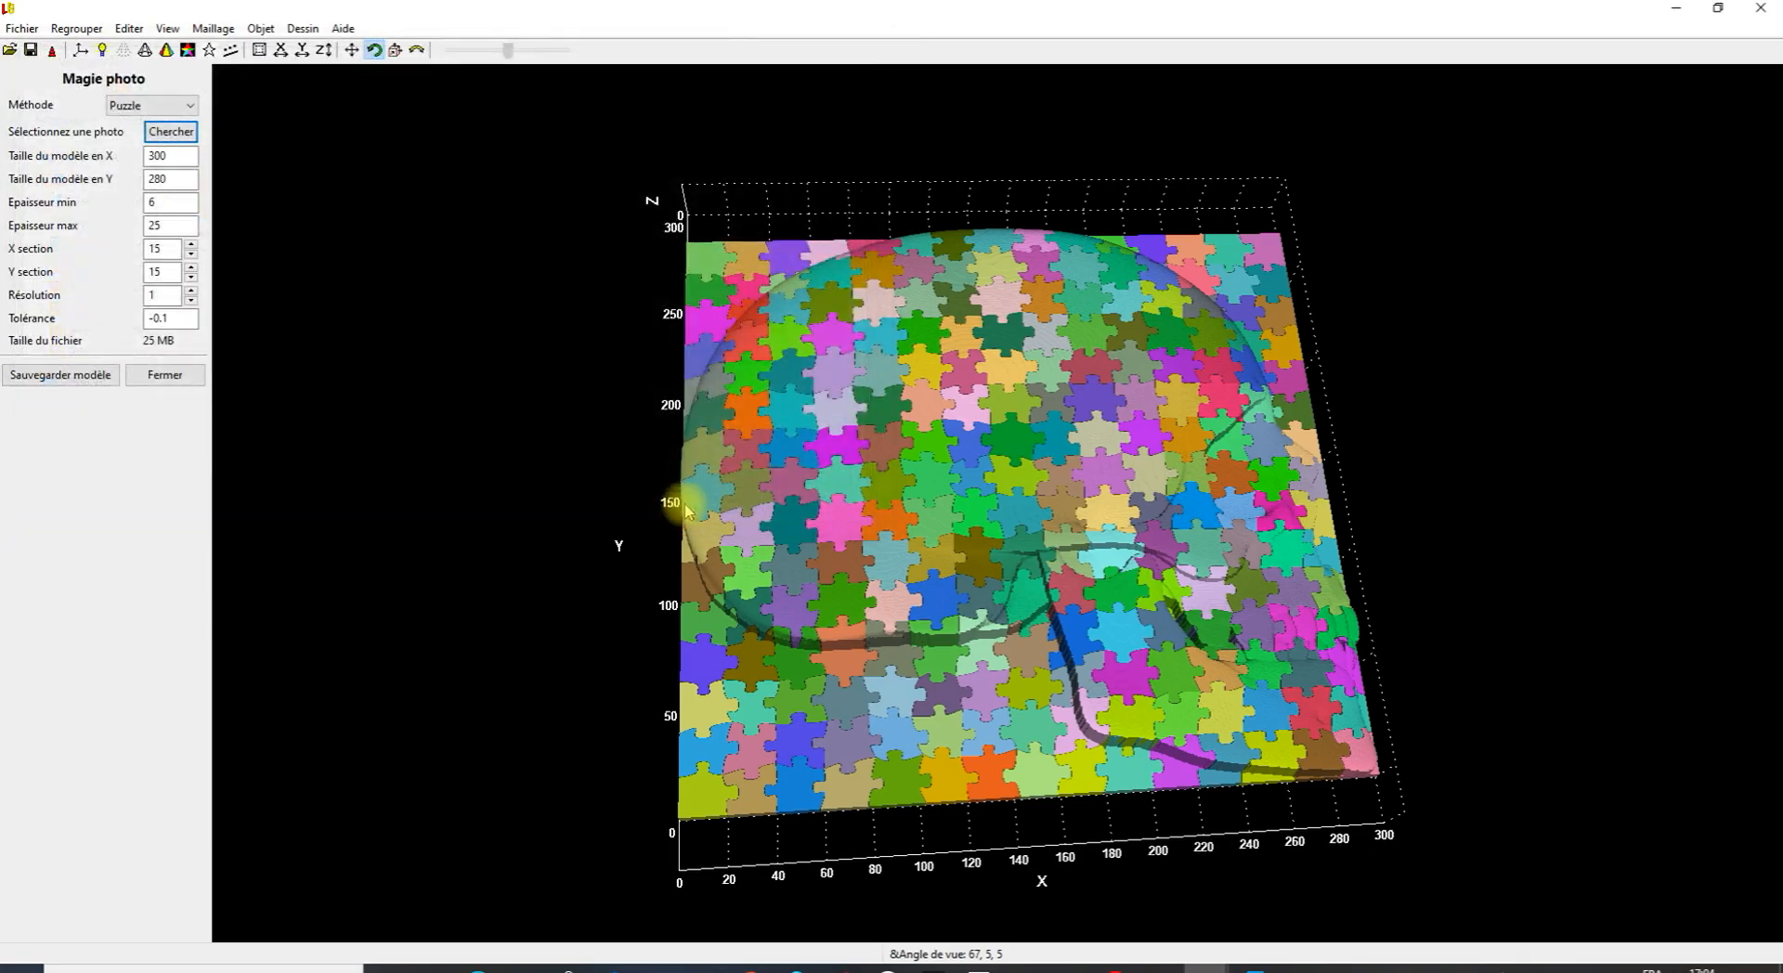
Switch to File Explorer and go from the dragon STL files up to the Tuto LuBan Puzzles folder.
{"action": "left_click", "coordinate": [525, 968]}
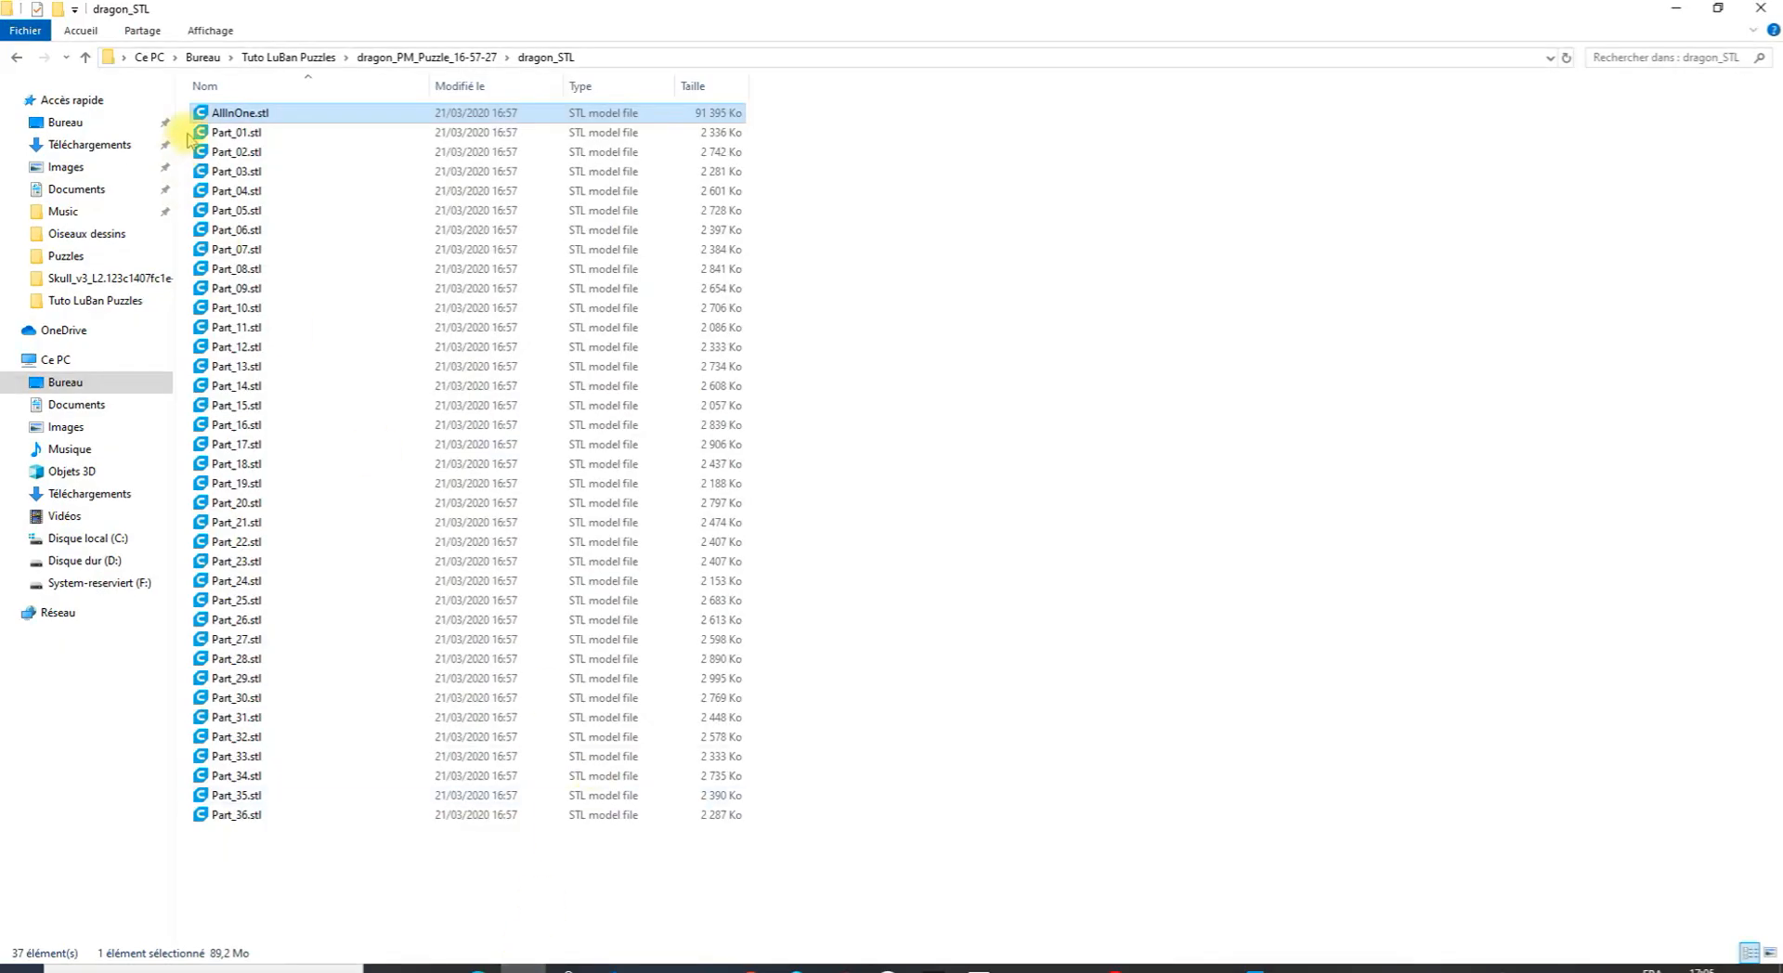
{"action": "left_click", "coordinate": [288, 57]}
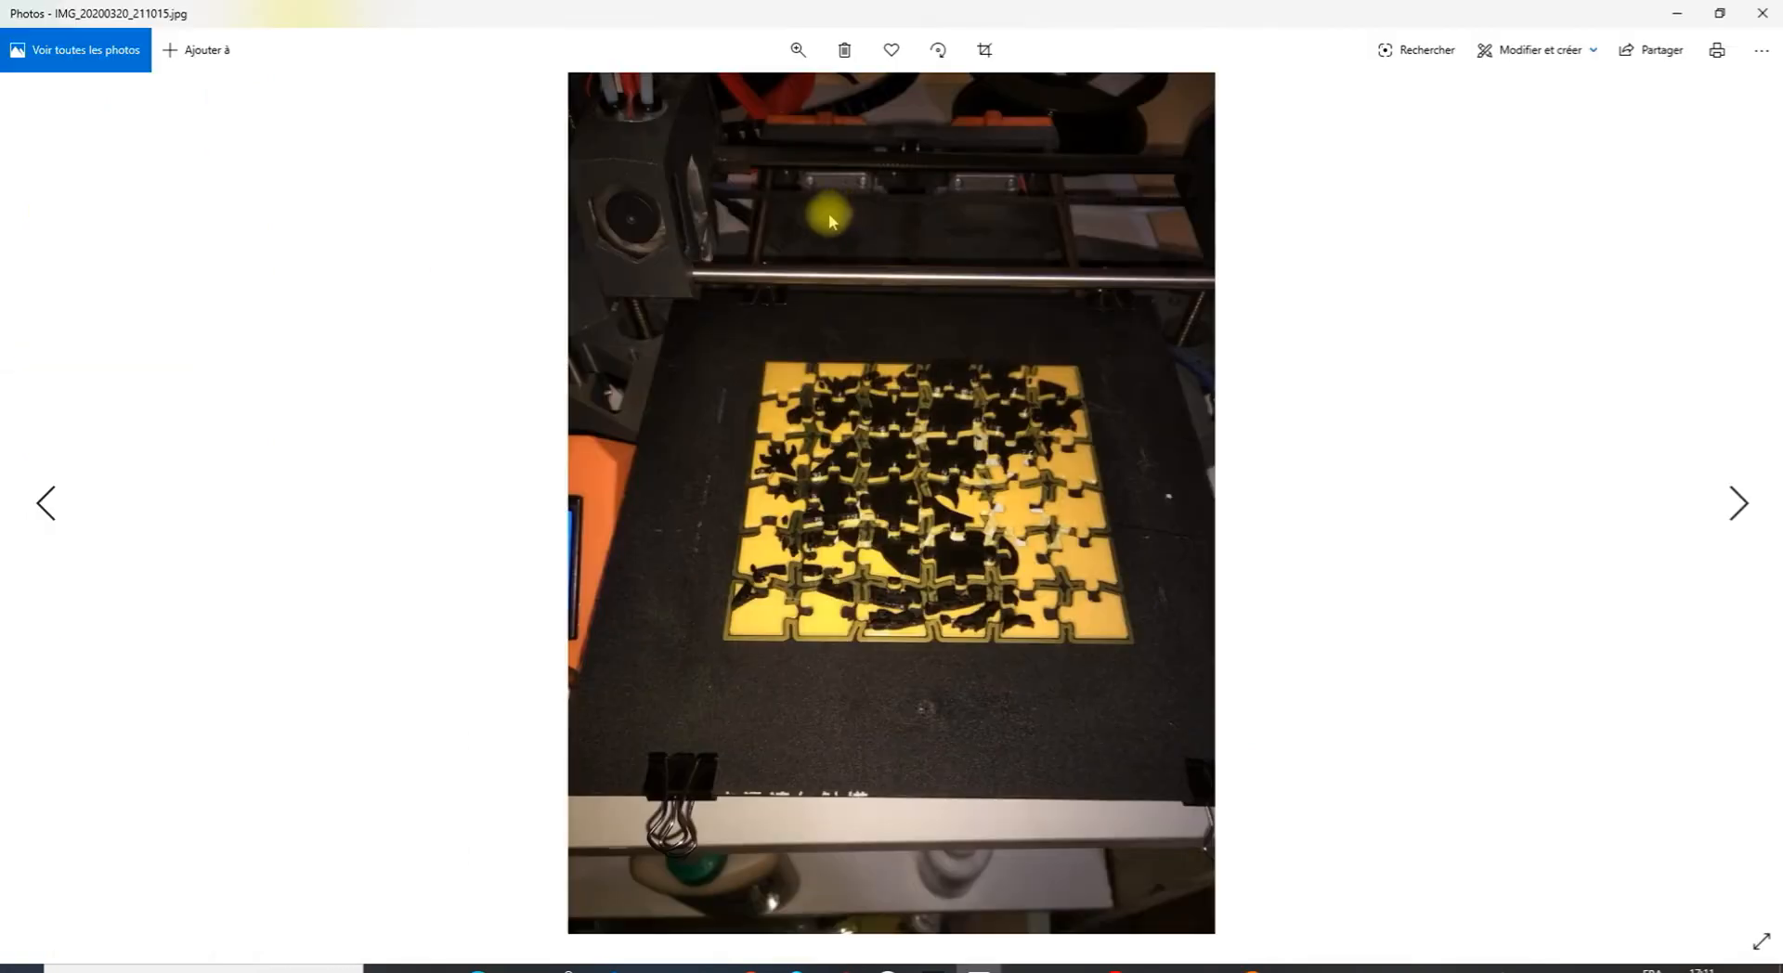